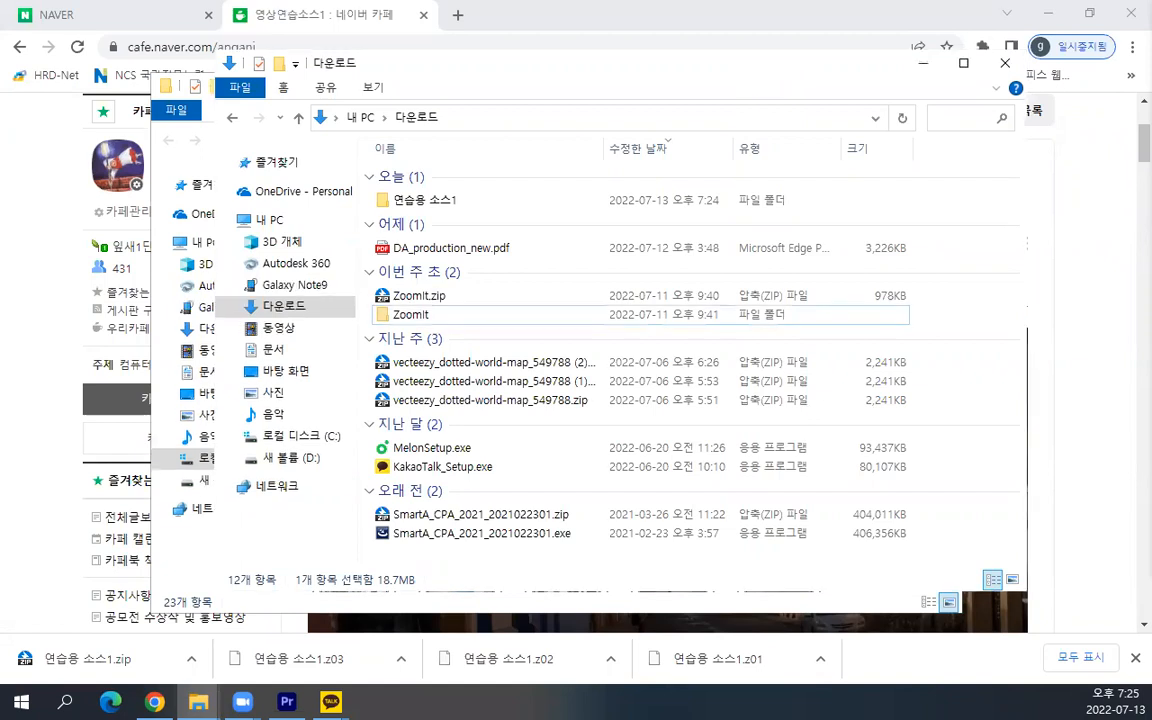
# Clear away the folder windows and the browser, and start a new project in Premiere Pro
pyautogui.click(1005, 63)
pyautogui.click(711, 24)
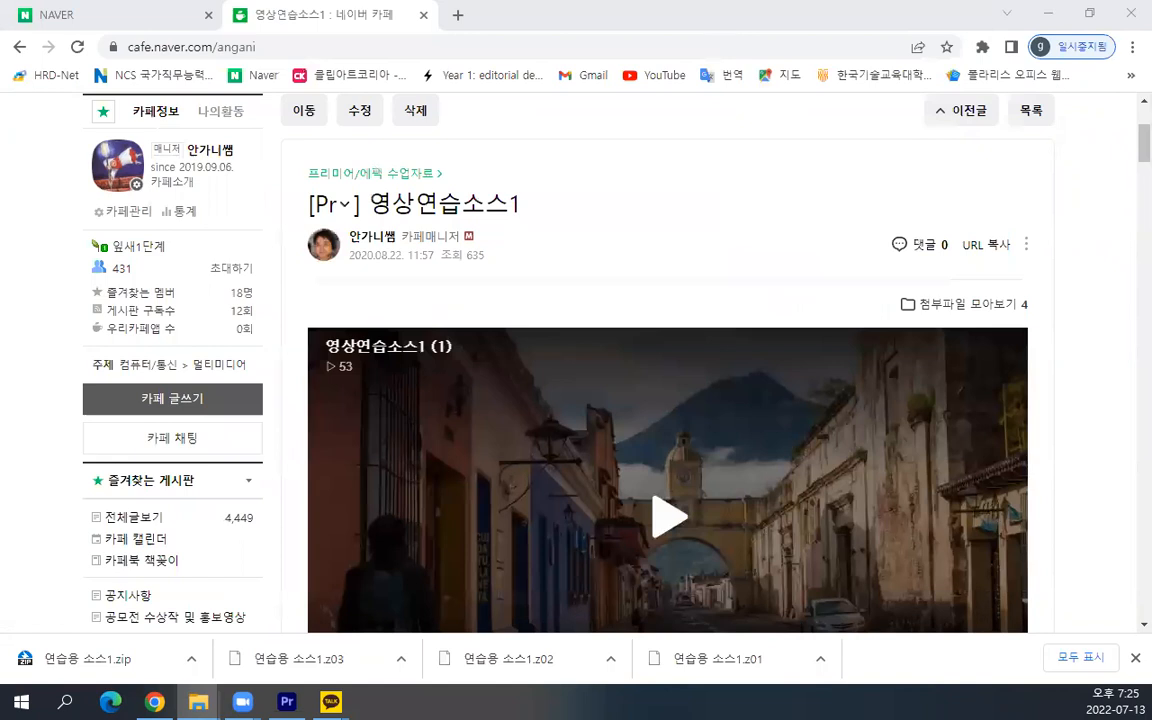
pyautogui.click(1048, 14)
pyautogui.click(790, 77)
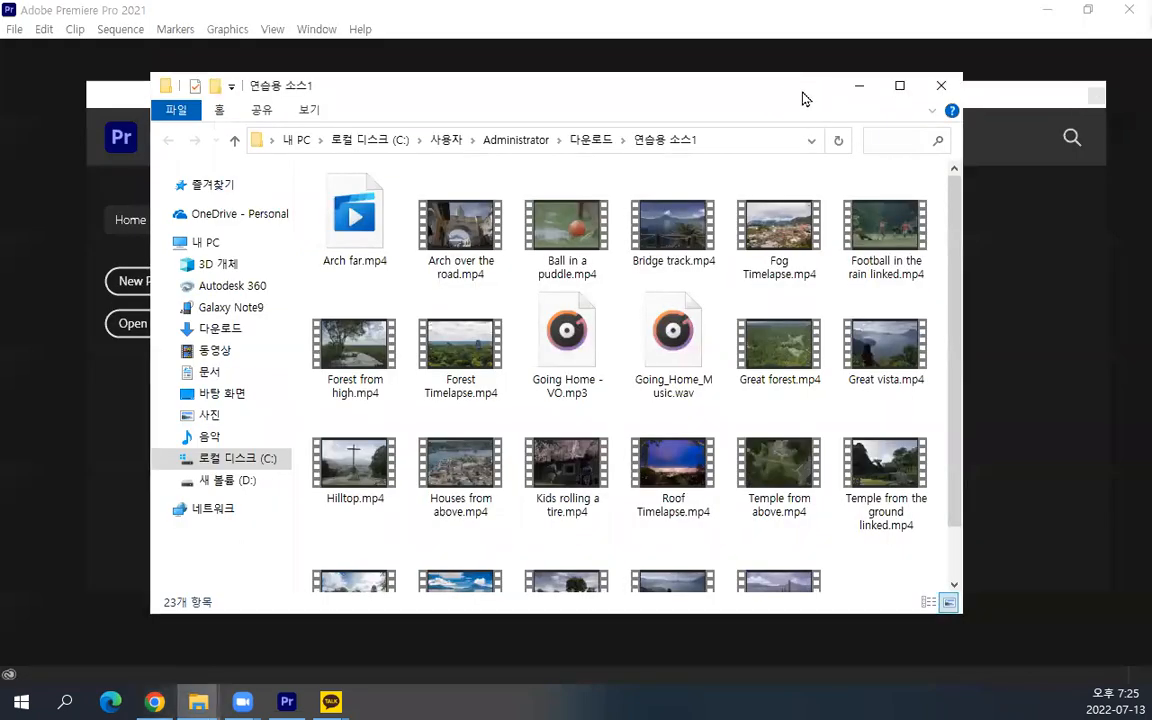
pyautogui.click(859, 85)
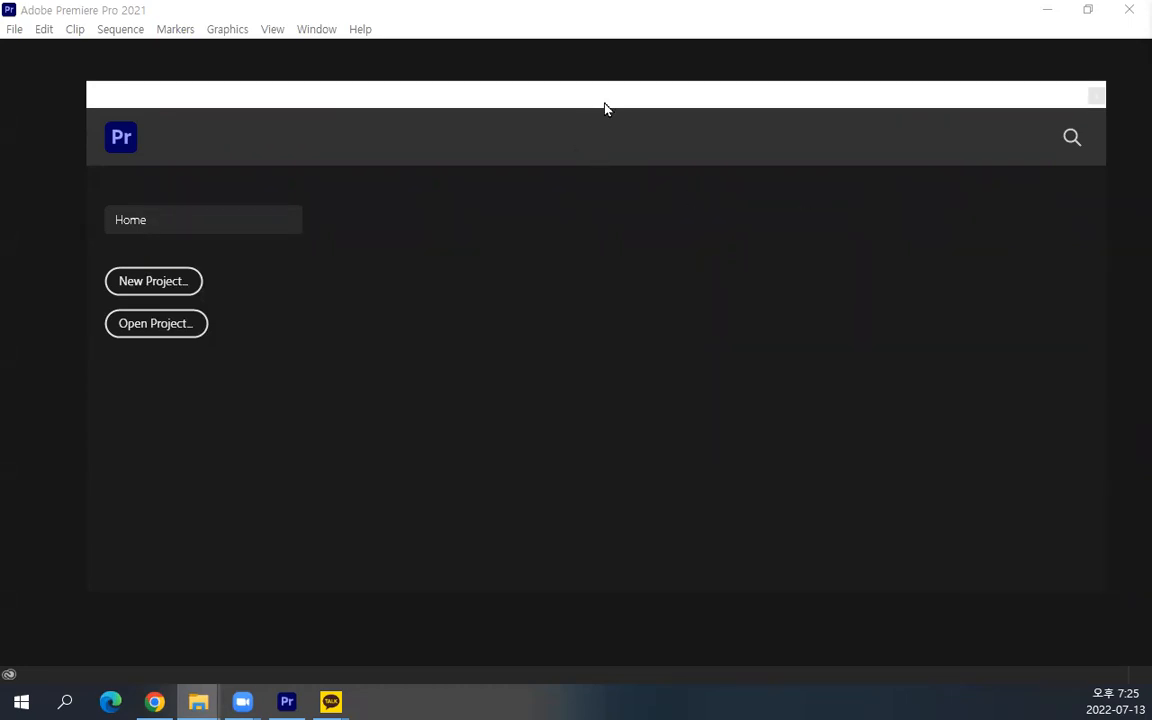
pyautogui.moveTo(599, 98); pyautogui.dragTo(595, 96)
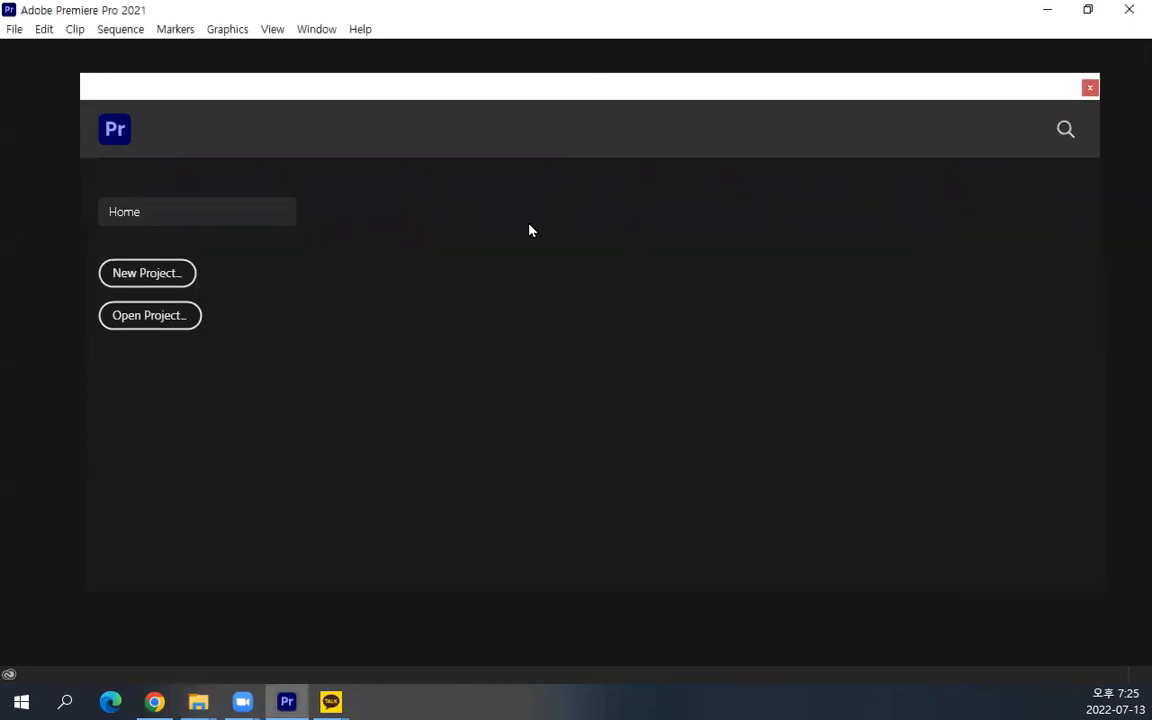
pyautogui.click(148, 274)
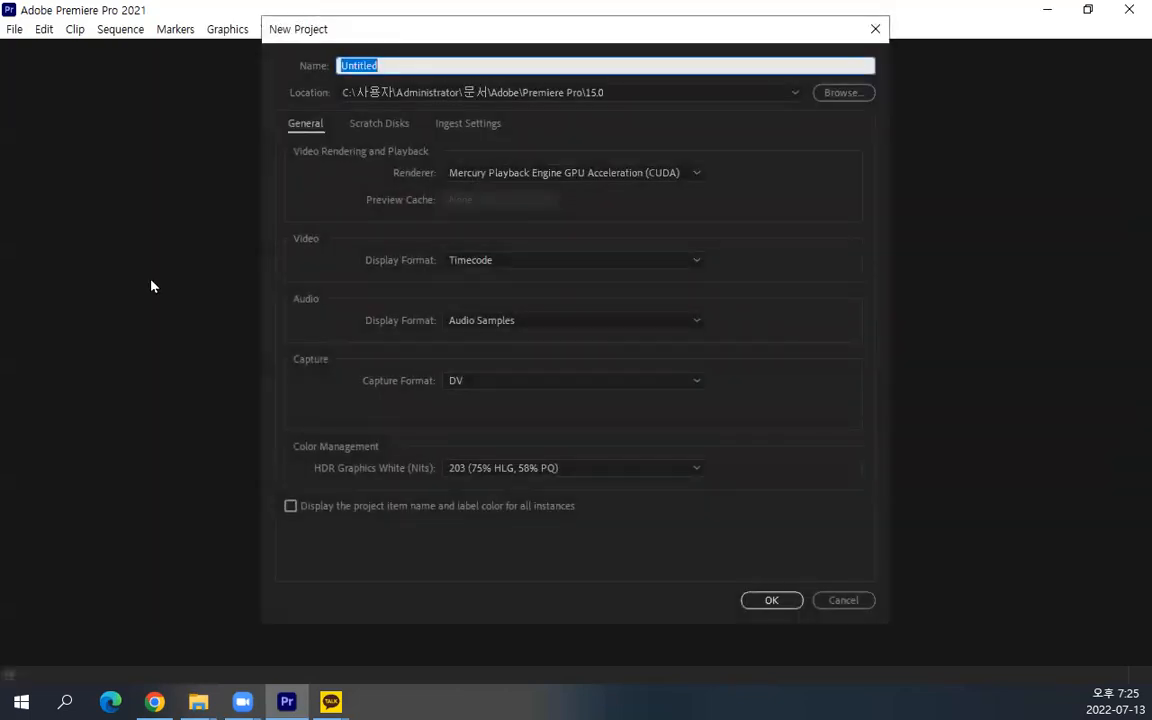
pyautogui.click(530, 467)
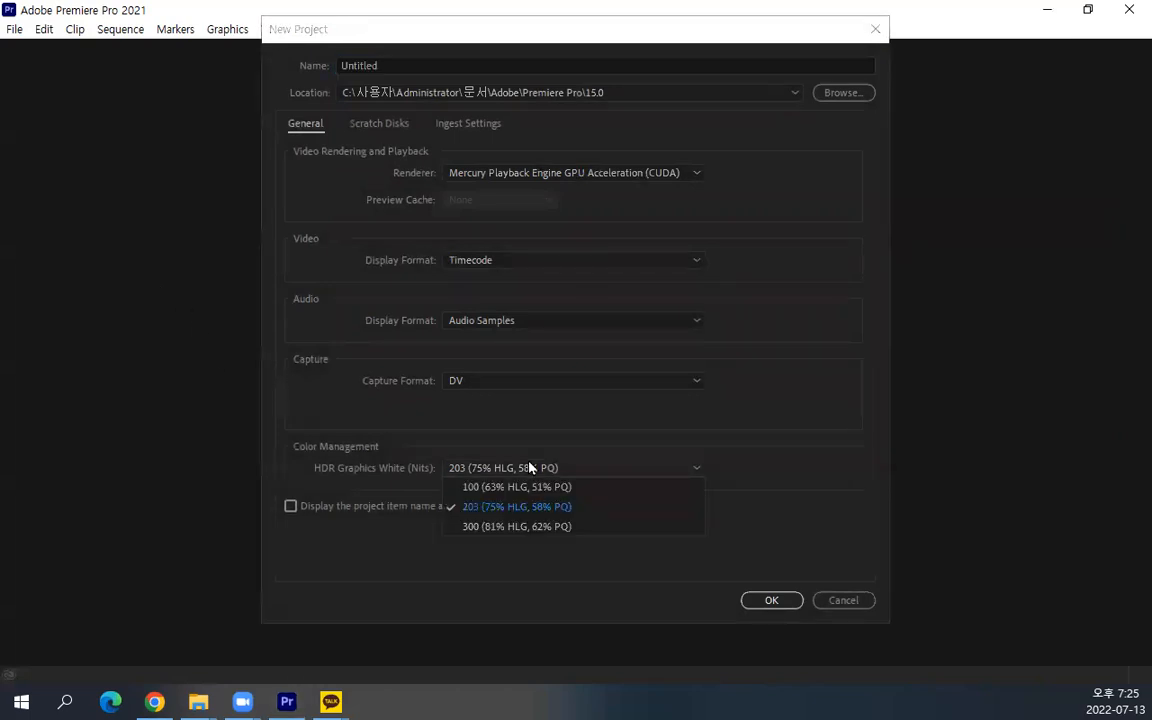
pyautogui.click(530, 467)
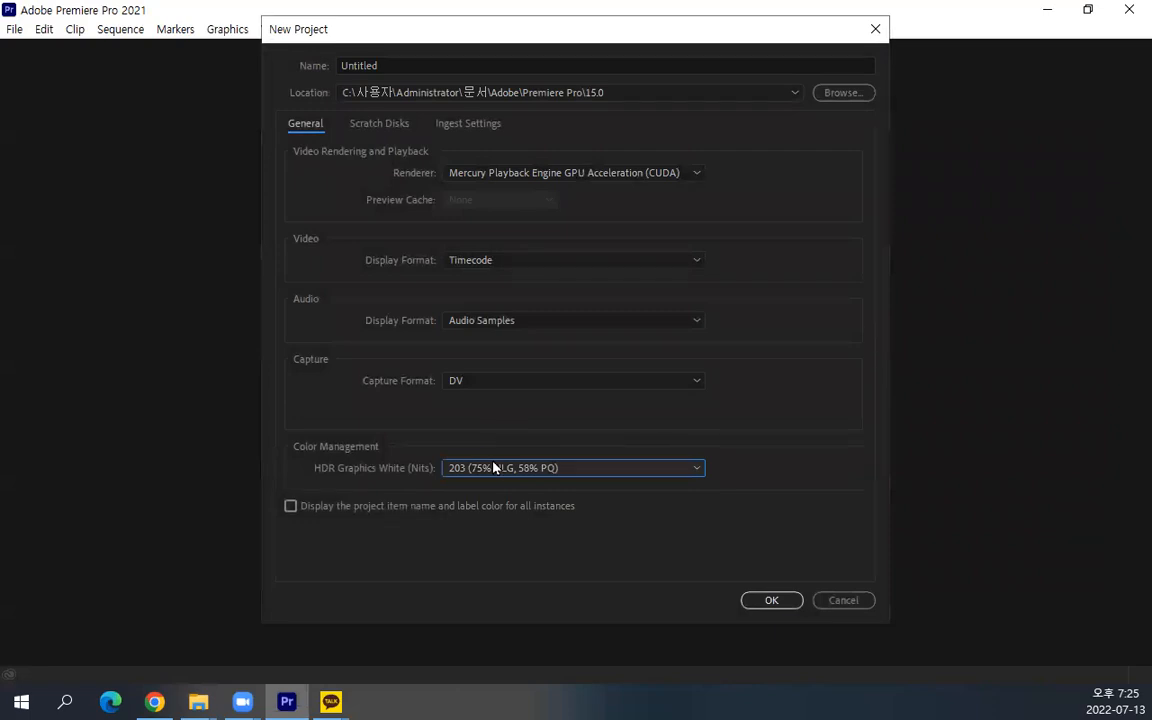
pyautogui.click(496, 468)
pyautogui.click(496, 471)
pyautogui.click(154, 702)
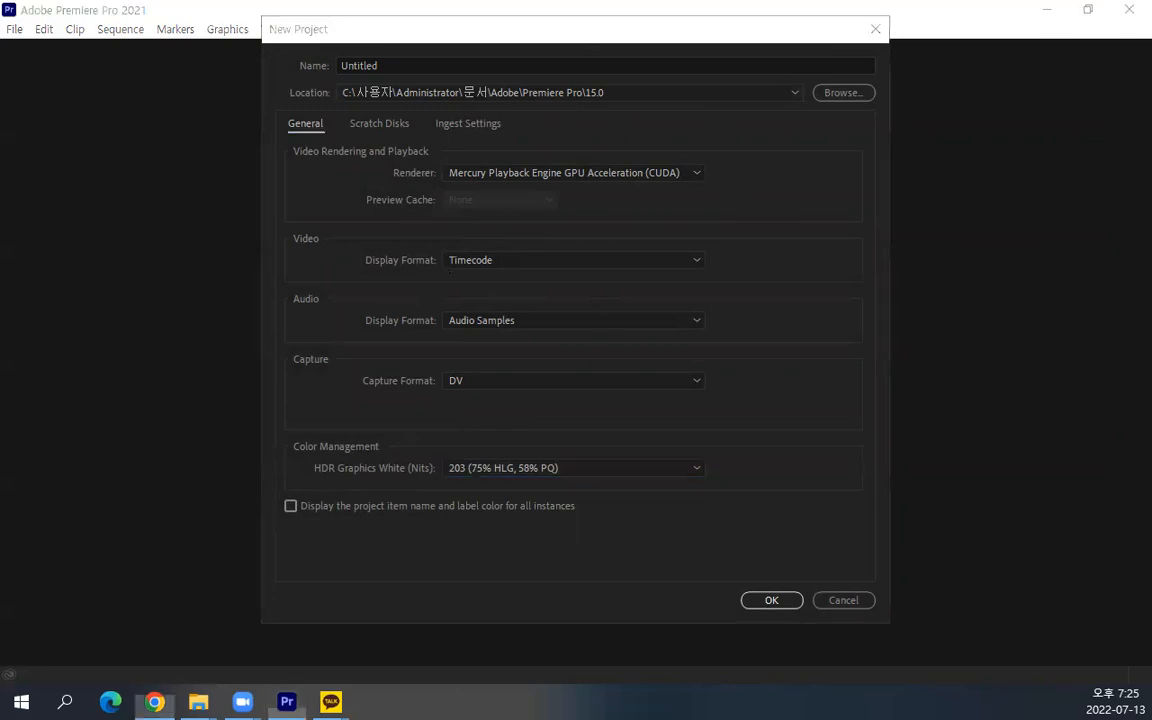
pyautogui.hotkey('alt', 'Tab')
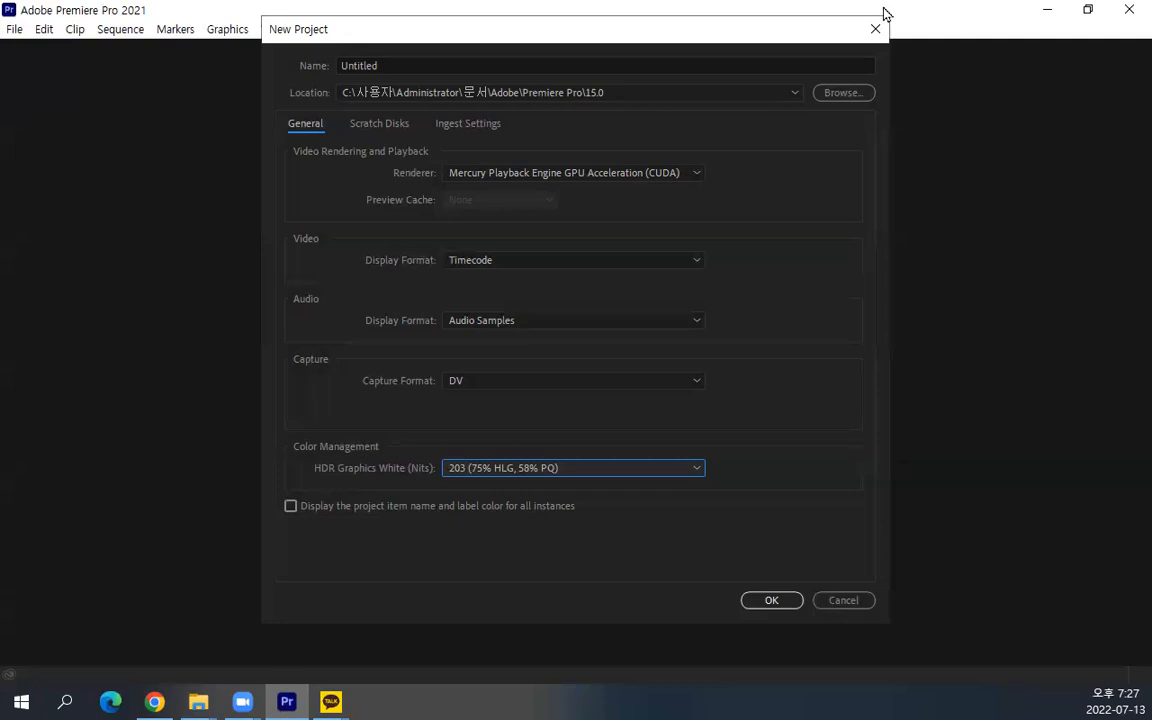
# Name the new project 첫날
pyautogui.click(414, 62)
pyautogui.moveTo(414, 62); pyautogui.dragTo(300, 58)
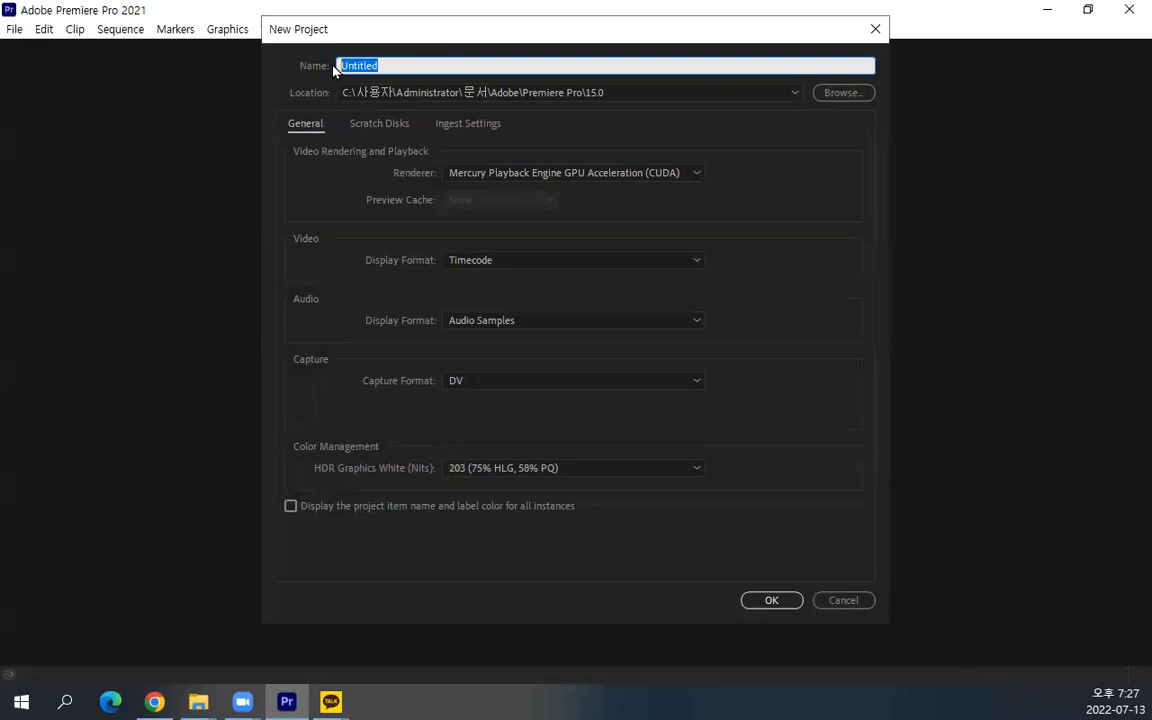
pyautogui.write('첫')
pyautogui.write('볼')
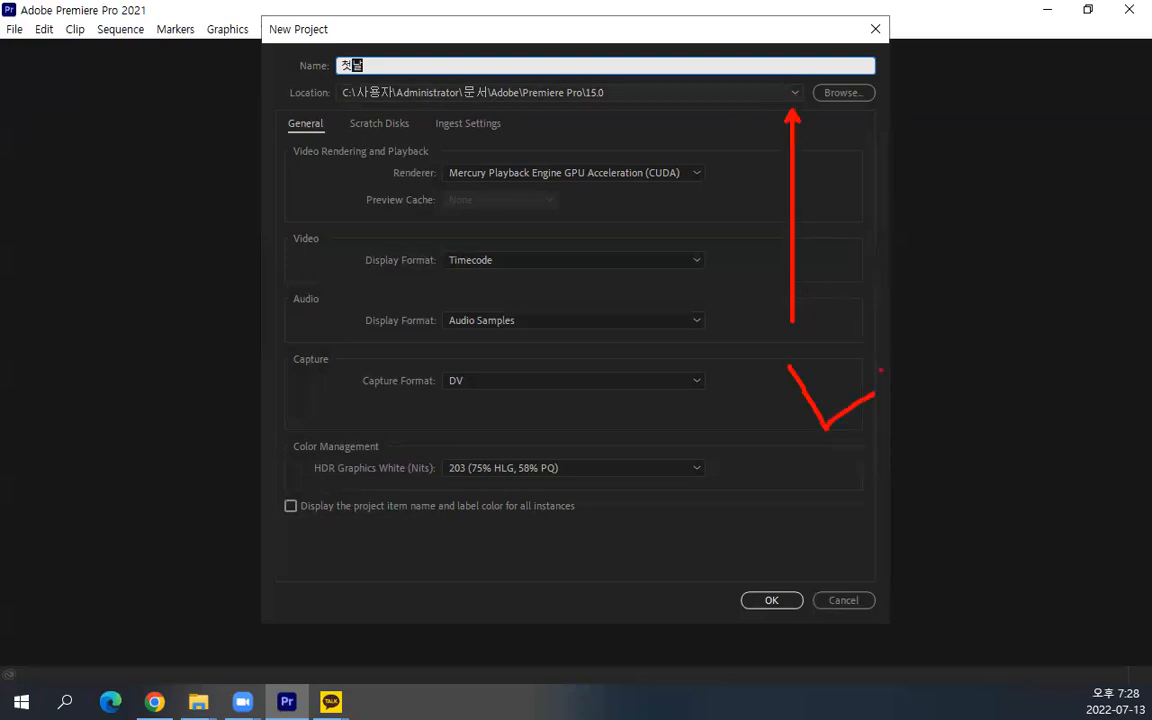
pyautogui.click(795, 95)
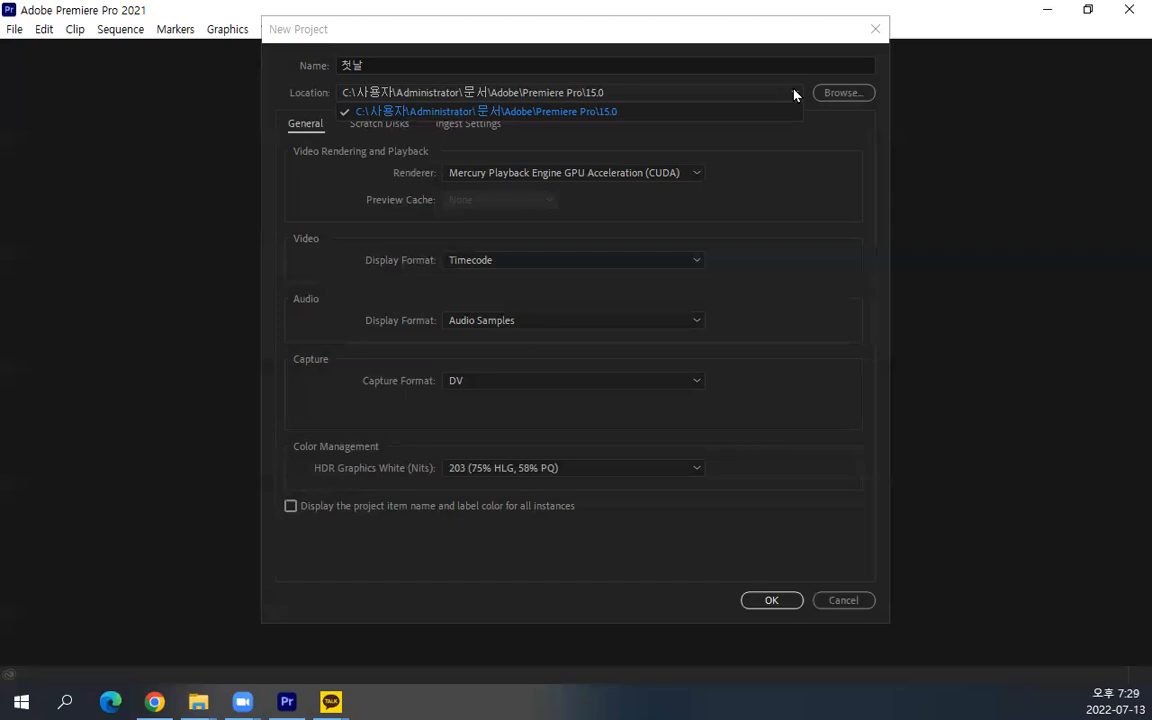
pyautogui.click(763, 47)
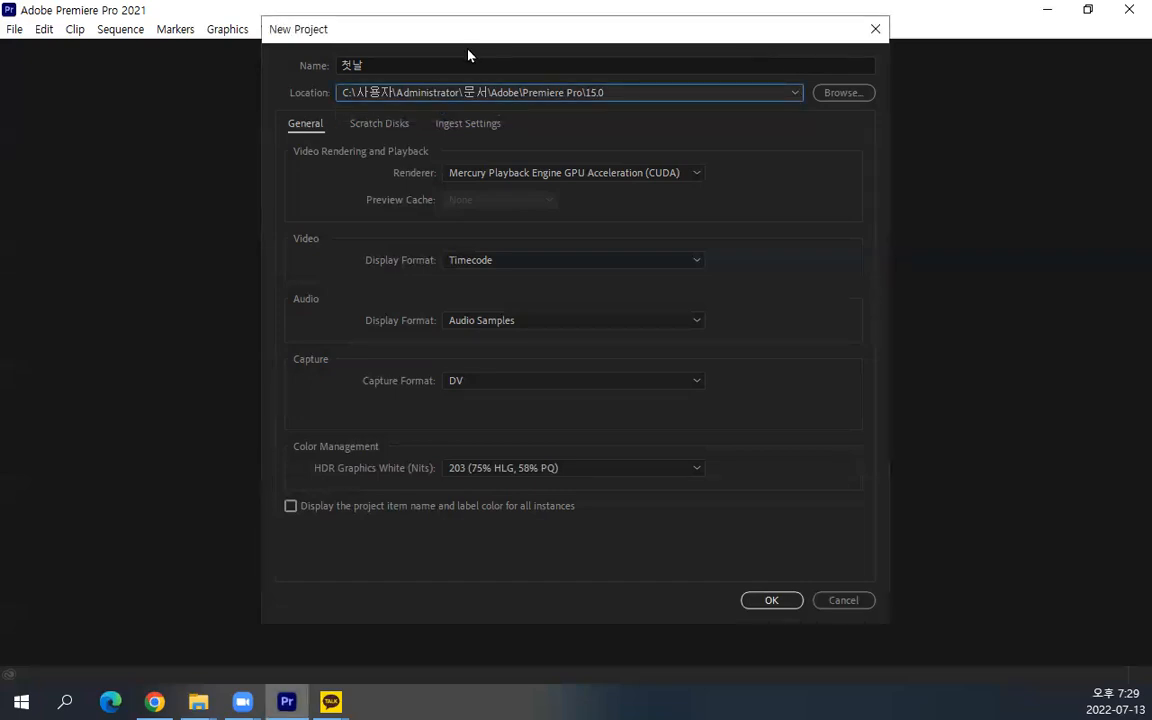
# Set the captured video scratch disk to the 저녁 영상 folder on drive D
pyautogui.click(389, 127)
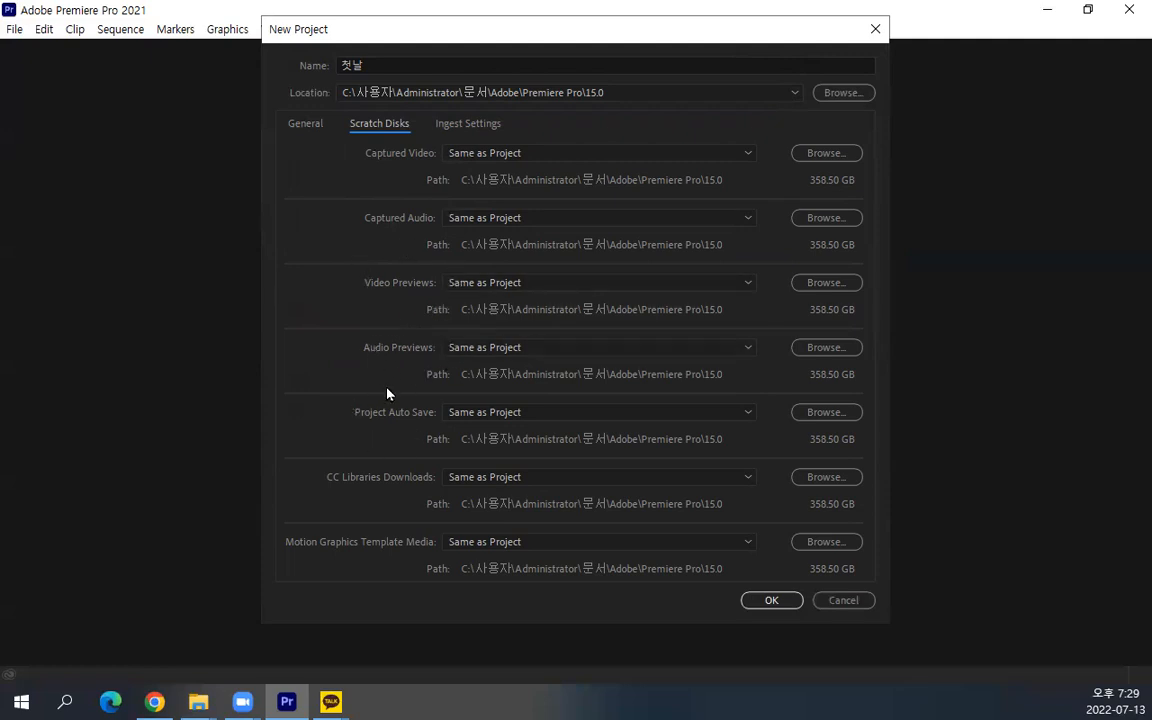
pyautogui.scroll(2, 557, 419)
pyautogui.scroll(-2, 557, 419)
pyautogui.scroll(1, 557, 416)
pyautogui.scroll(-1, 557, 416)
pyautogui.hotkey('alt', 'Tab')
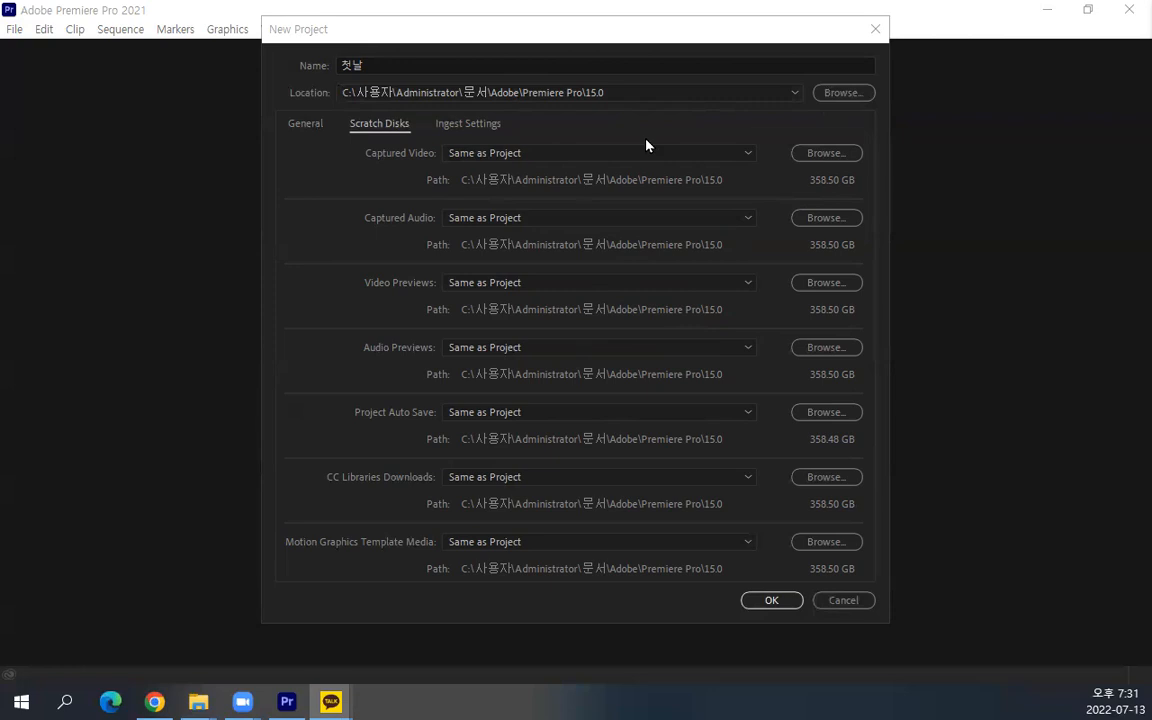
pyautogui.click(840, 157)
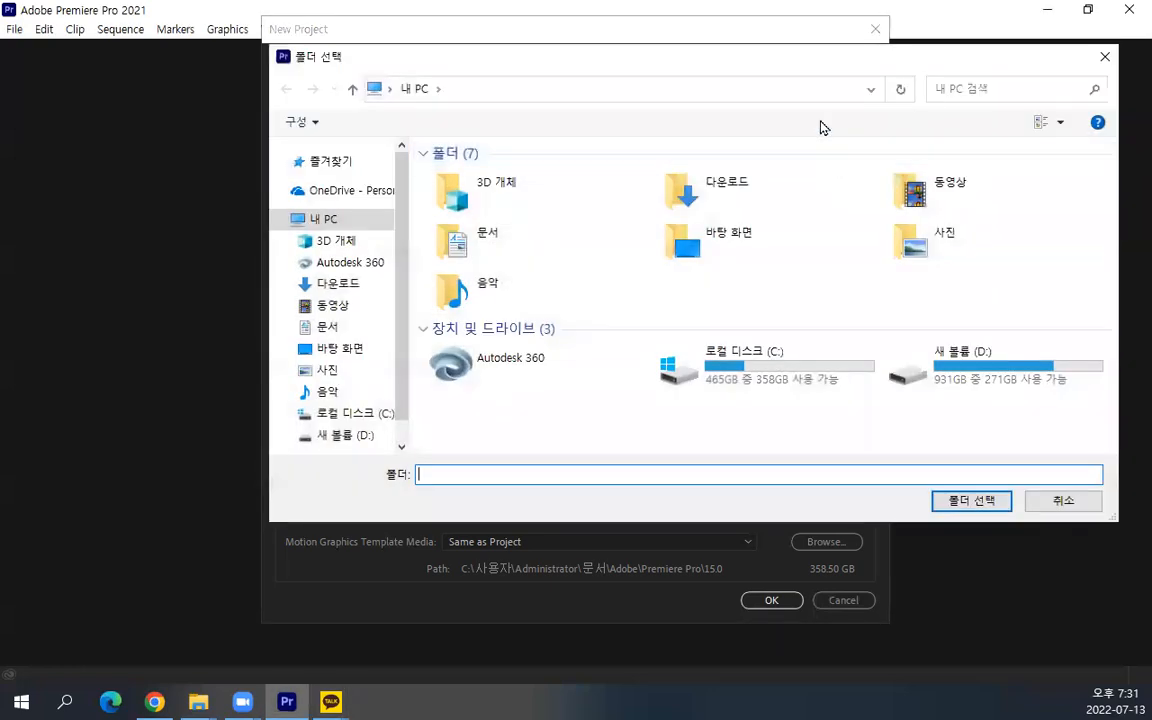
pyautogui.moveTo(792, 67); pyautogui.dragTo(664, 78)
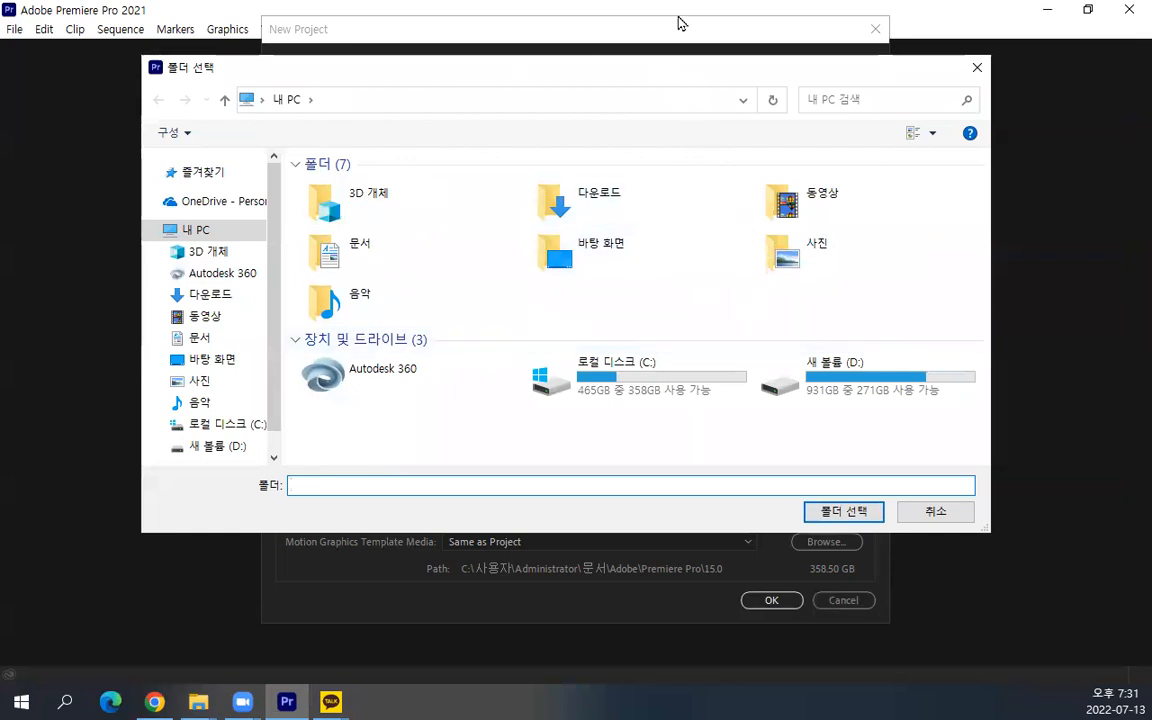
pyautogui.doubleClick(885, 378)
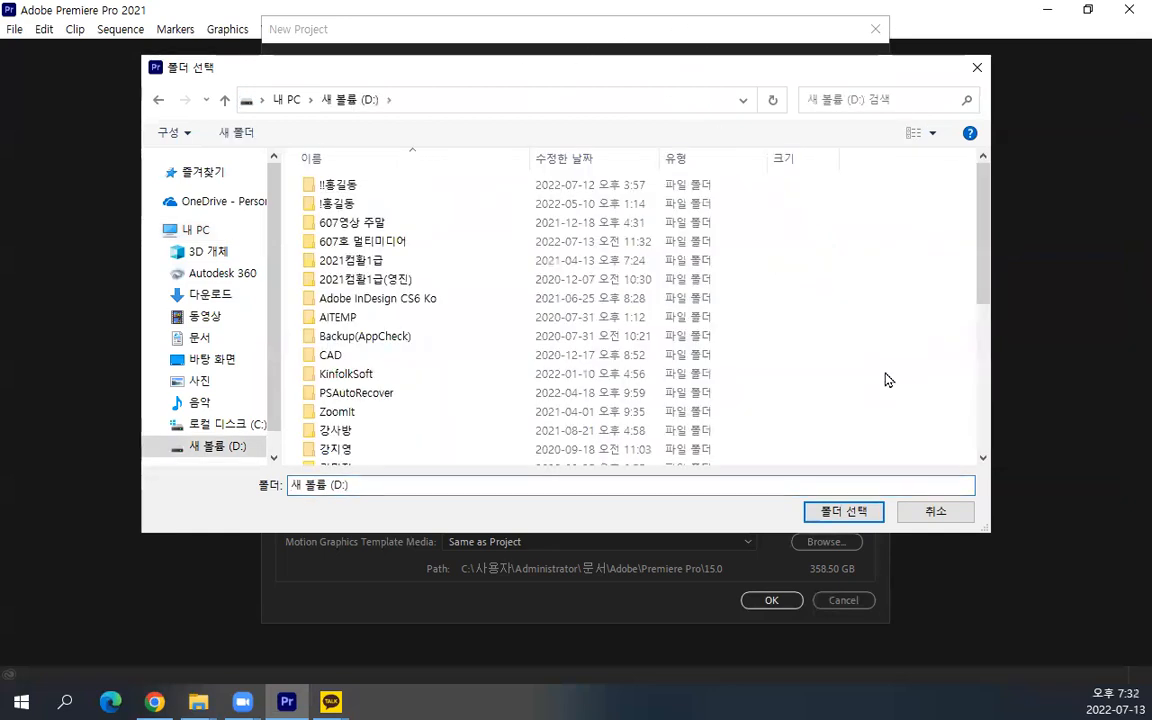
pyautogui.scroll(-5, 885, 378)
pyautogui.scroll(-1, 885, 378)
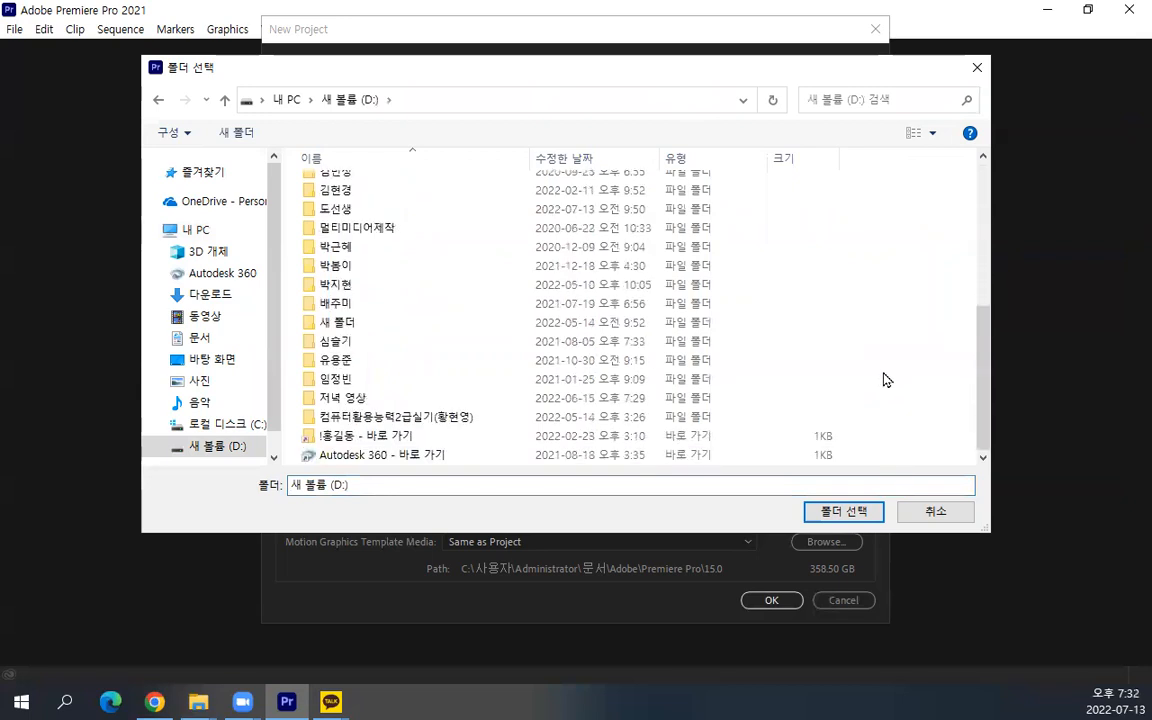
pyautogui.click(358, 399)
pyautogui.doubleClick(358, 399)
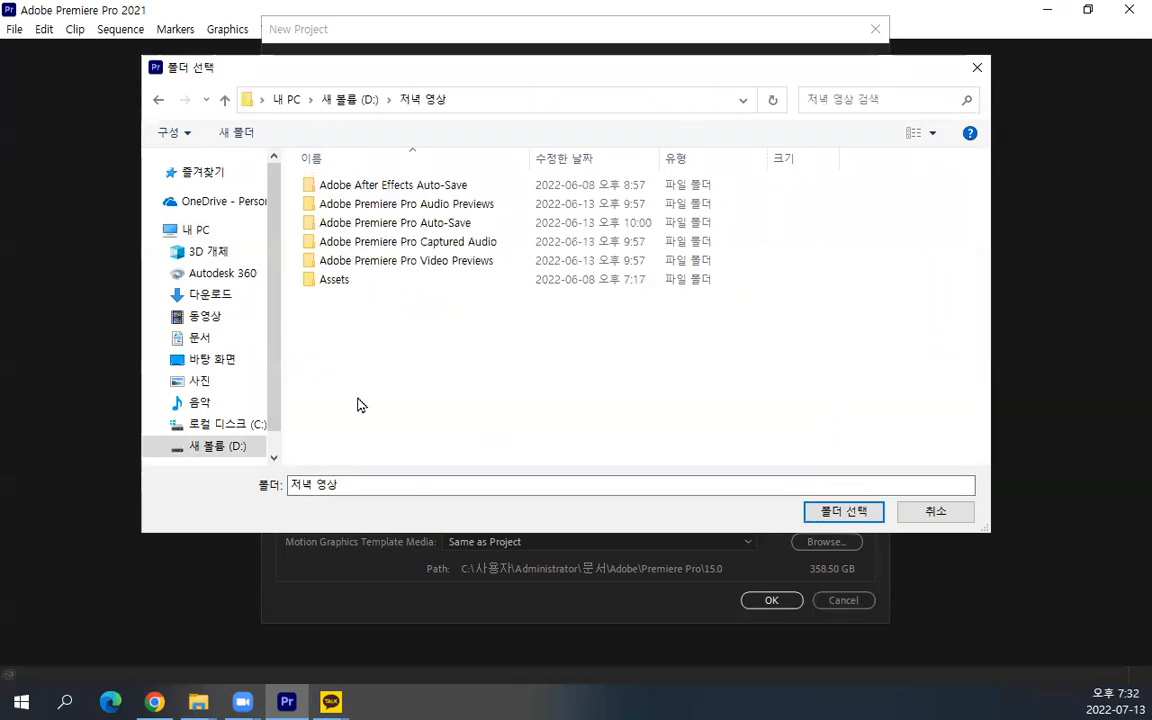
pyautogui.click(843, 511)
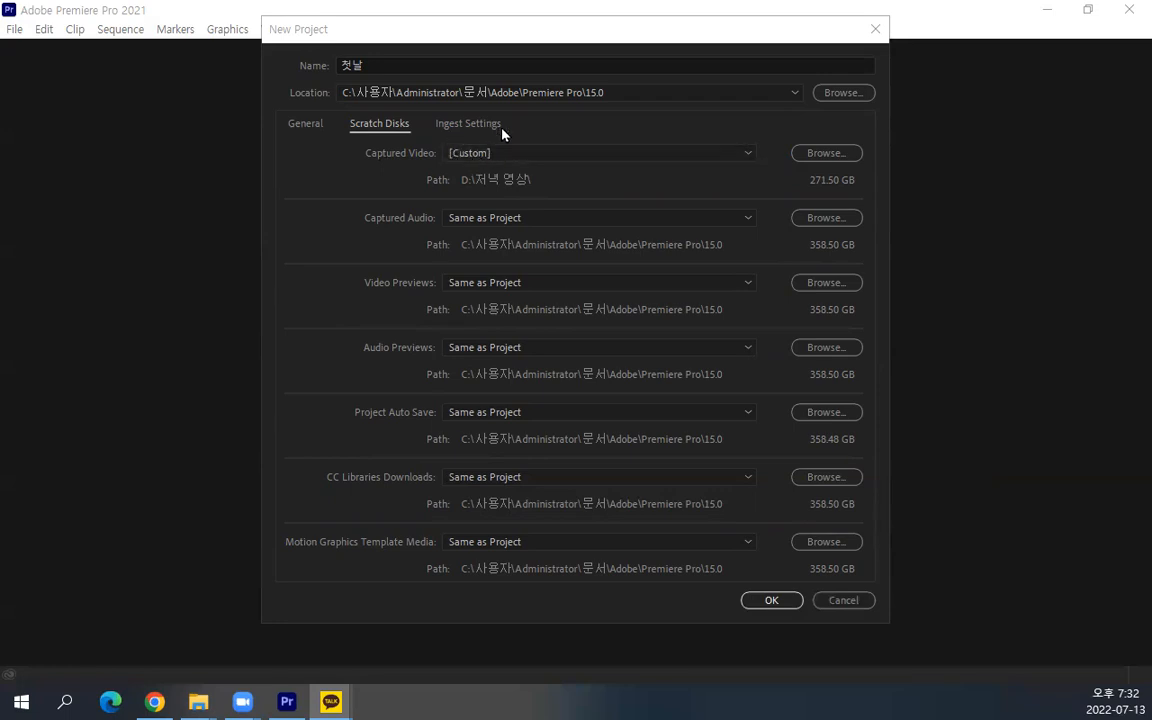
# Switch the captured video scratch disk back to Same as Project
pyautogui.click(490, 154)
pyautogui.click(481, 154)
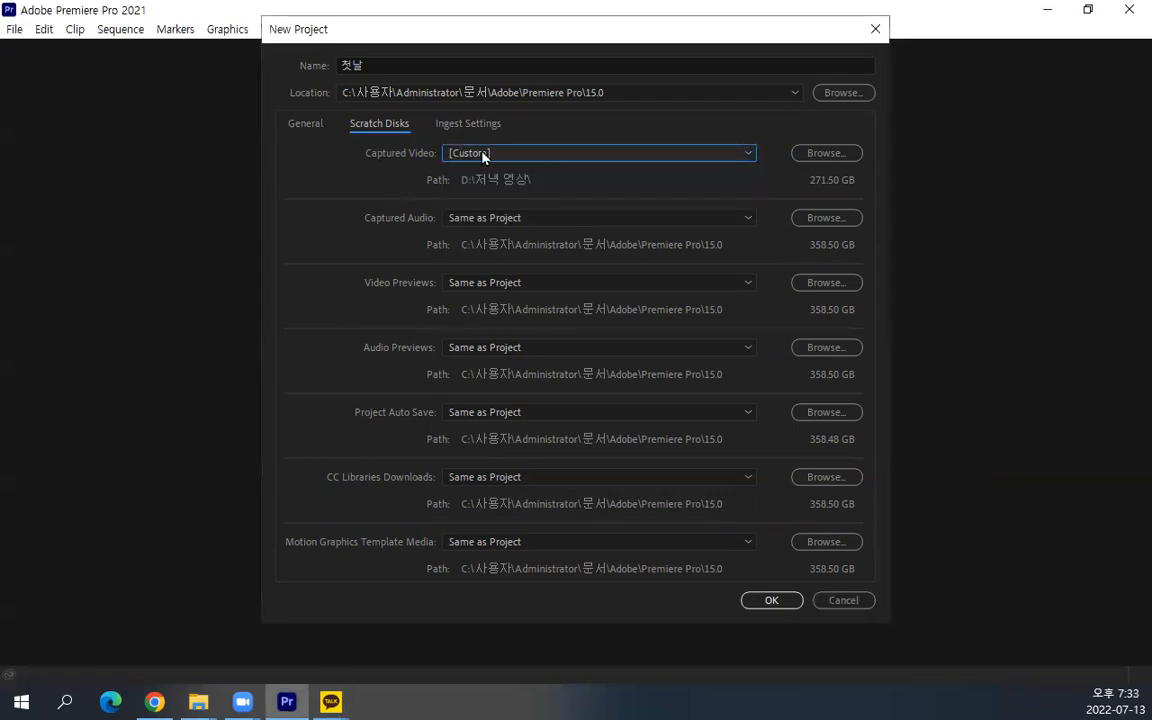
pyautogui.click(596, 155)
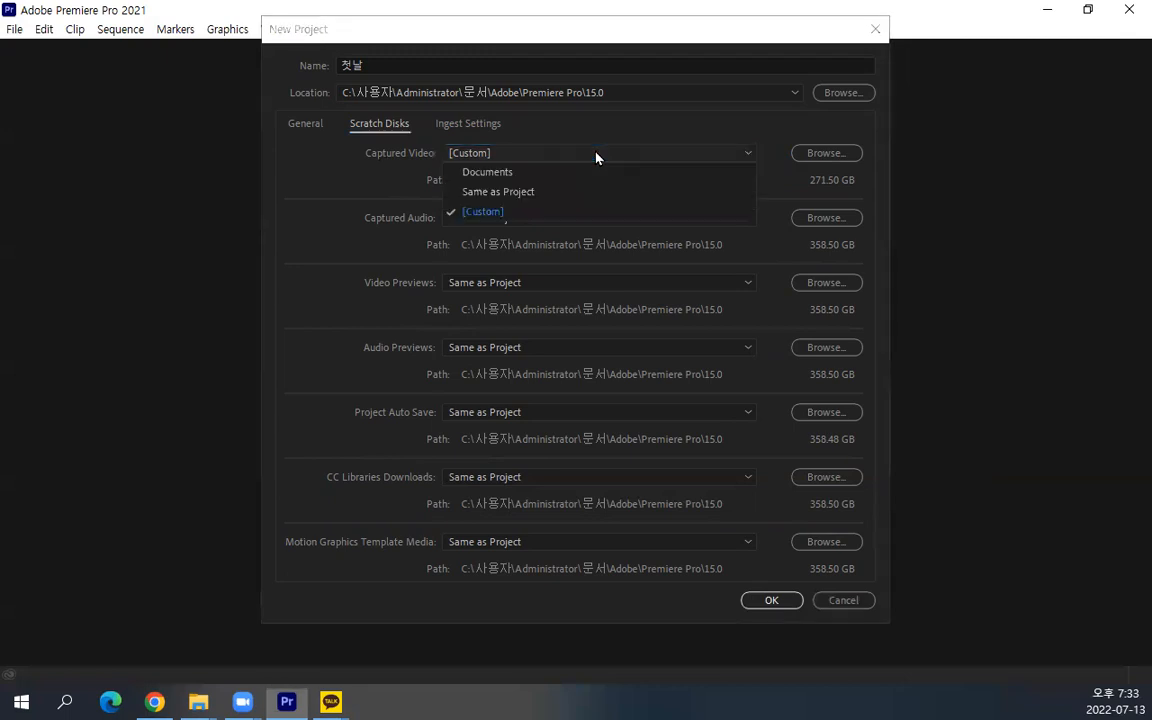
pyautogui.click(543, 192)
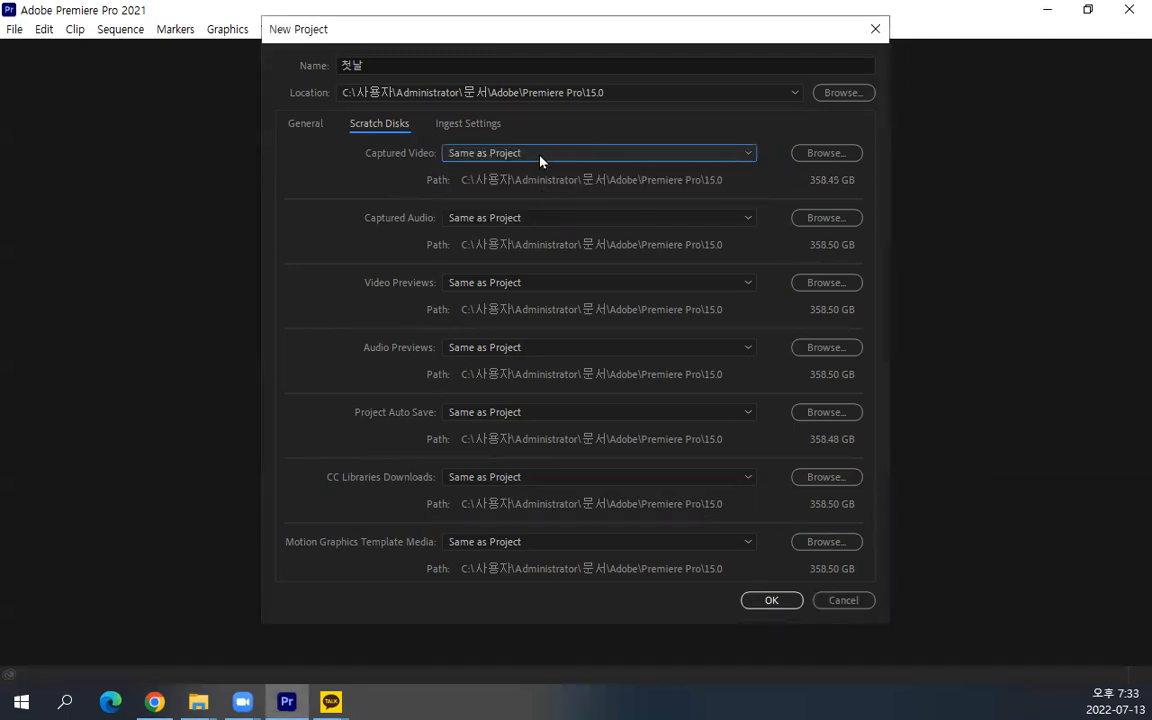
pyautogui.click(540, 156)
pyautogui.click(532, 211)
pyautogui.click(548, 154)
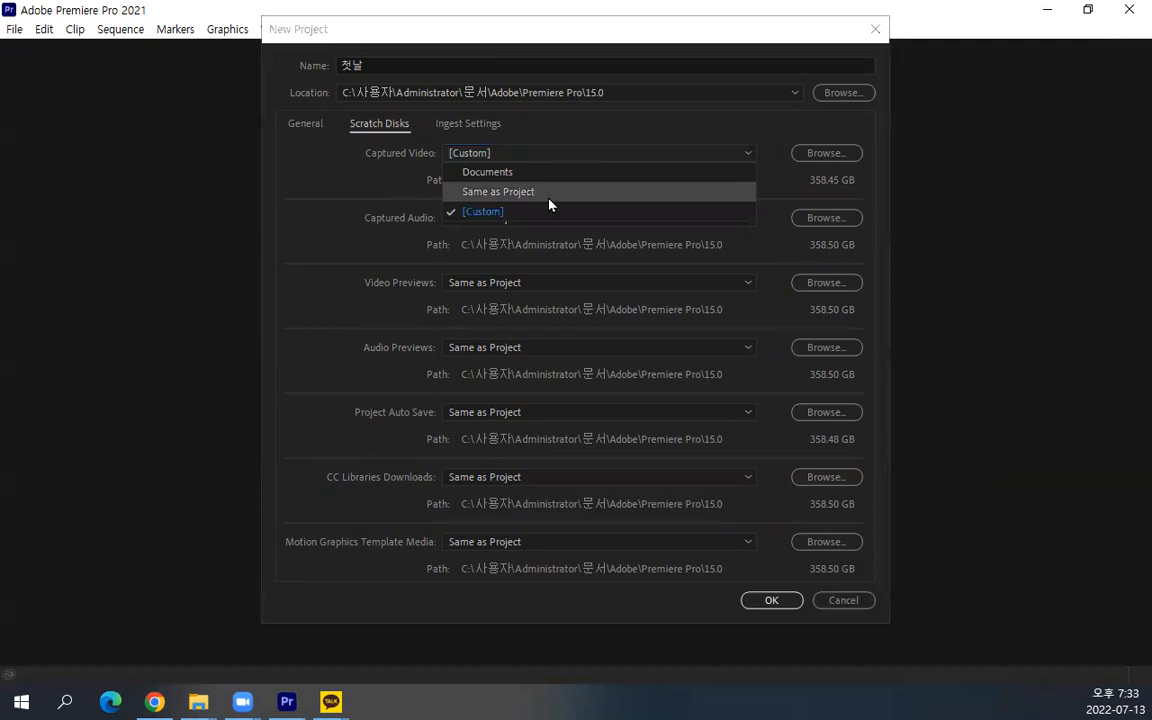
pyautogui.click(489, 191)
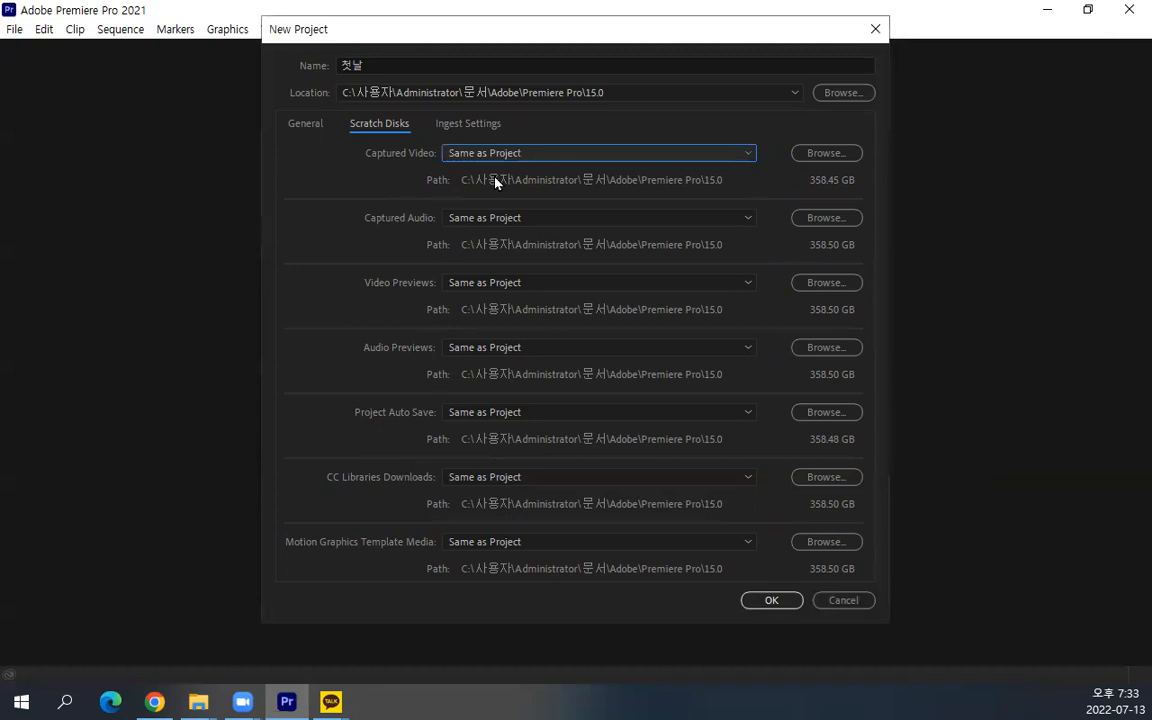
# Set the project's location to the 저녁 영상 folder on drive D
pyautogui.click(312, 127)
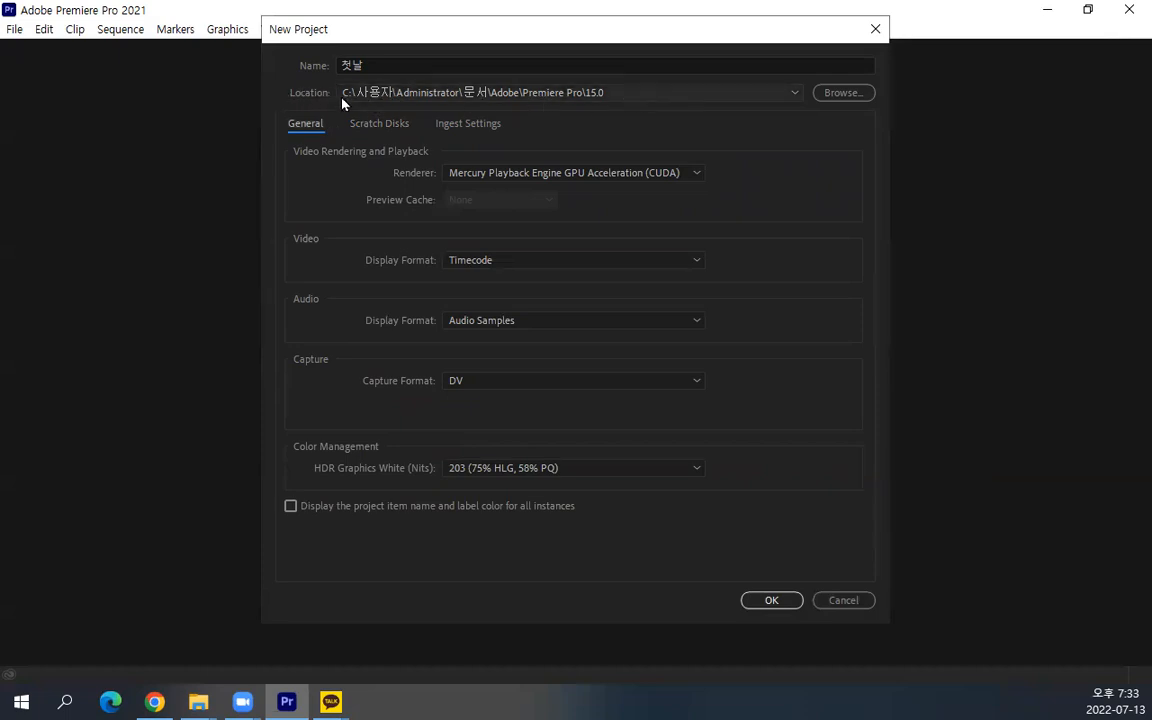
pyautogui.click(843, 95)
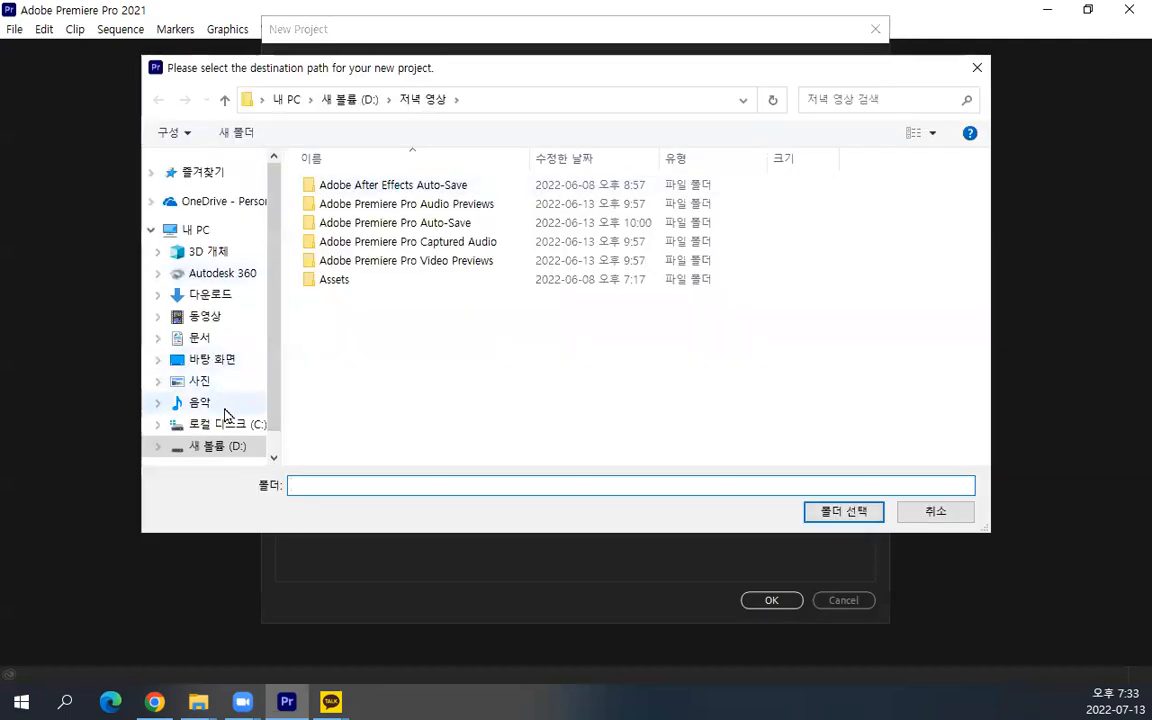
pyautogui.click(220, 446)
pyautogui.scroll(-10, 370, 420)
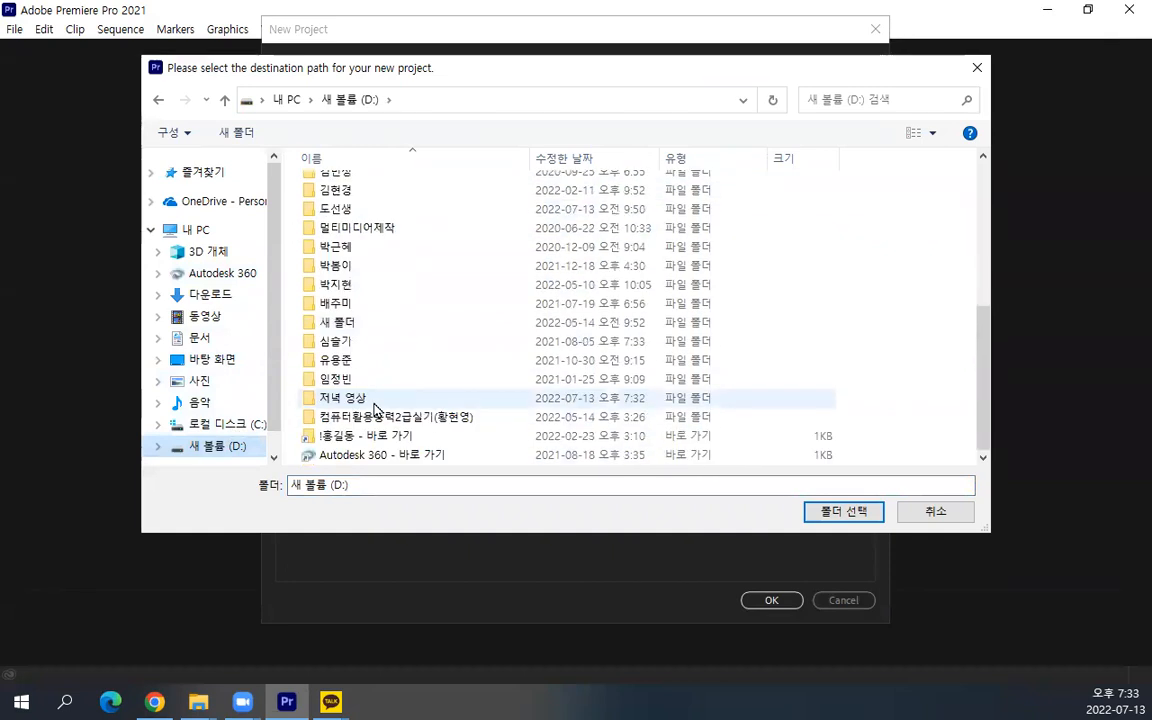
pyautogui.click(355, 402)
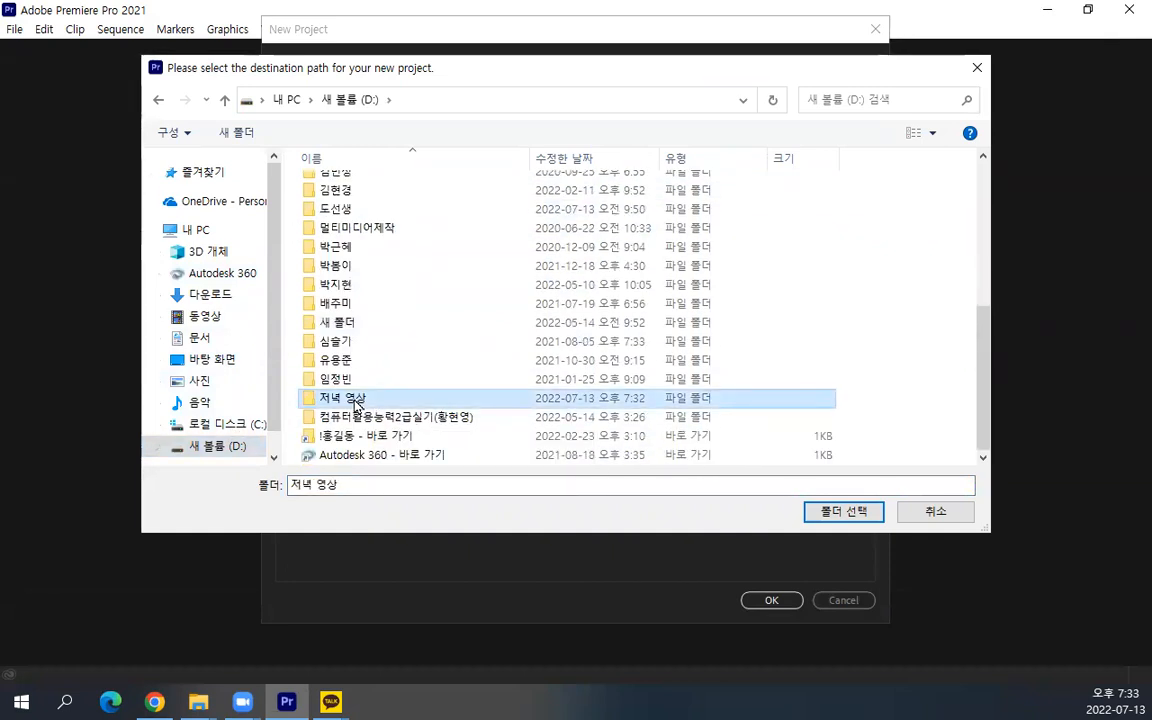
pyautogui.click(864, 513)
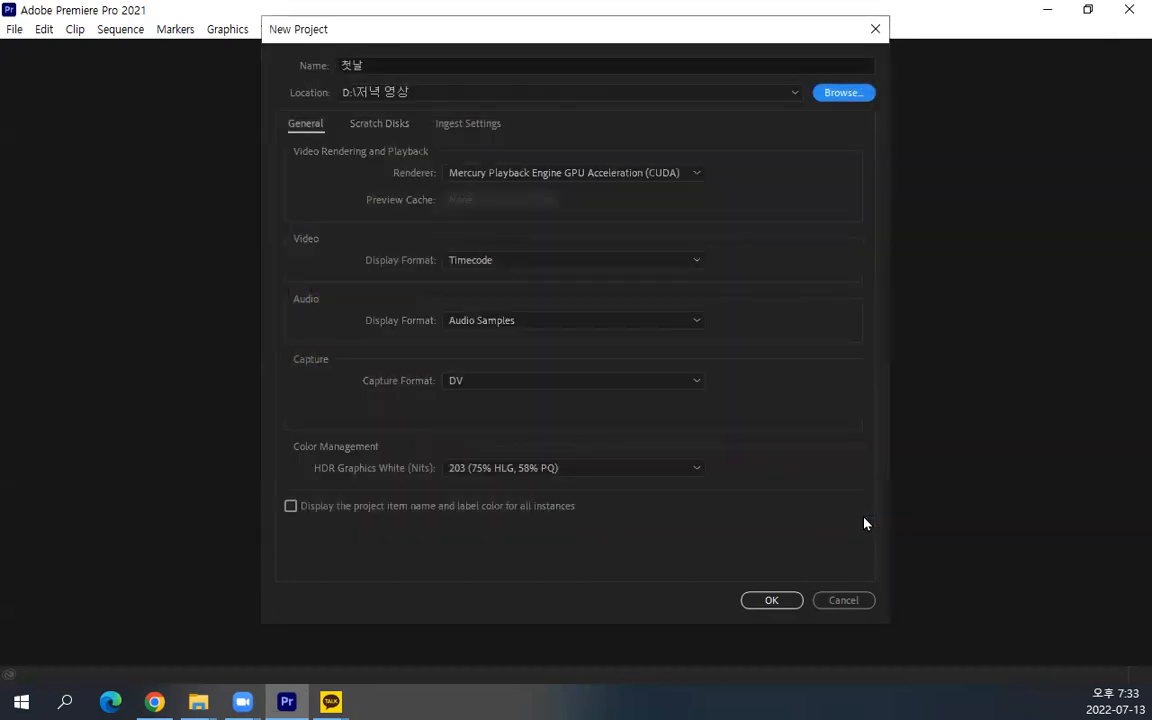
# Check the scratch disk paths and create the project, overwriting the existing project of the same name
pyautogui.click(377, 123)
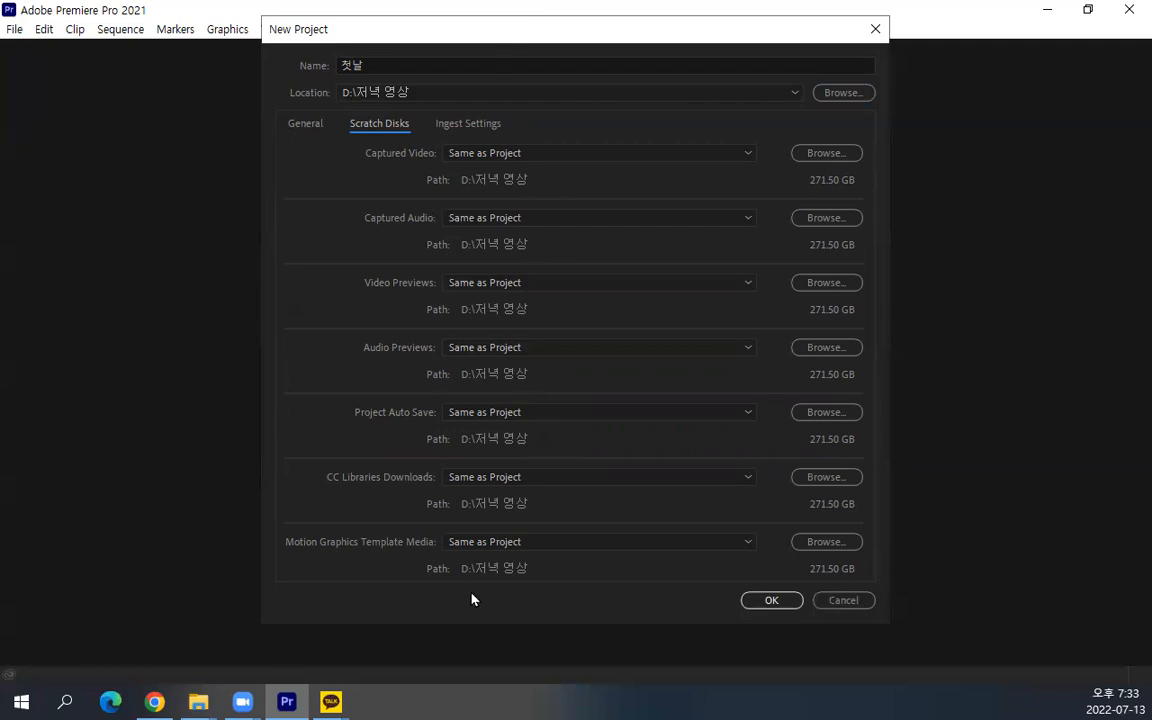
pyautogui.click(304, 124)
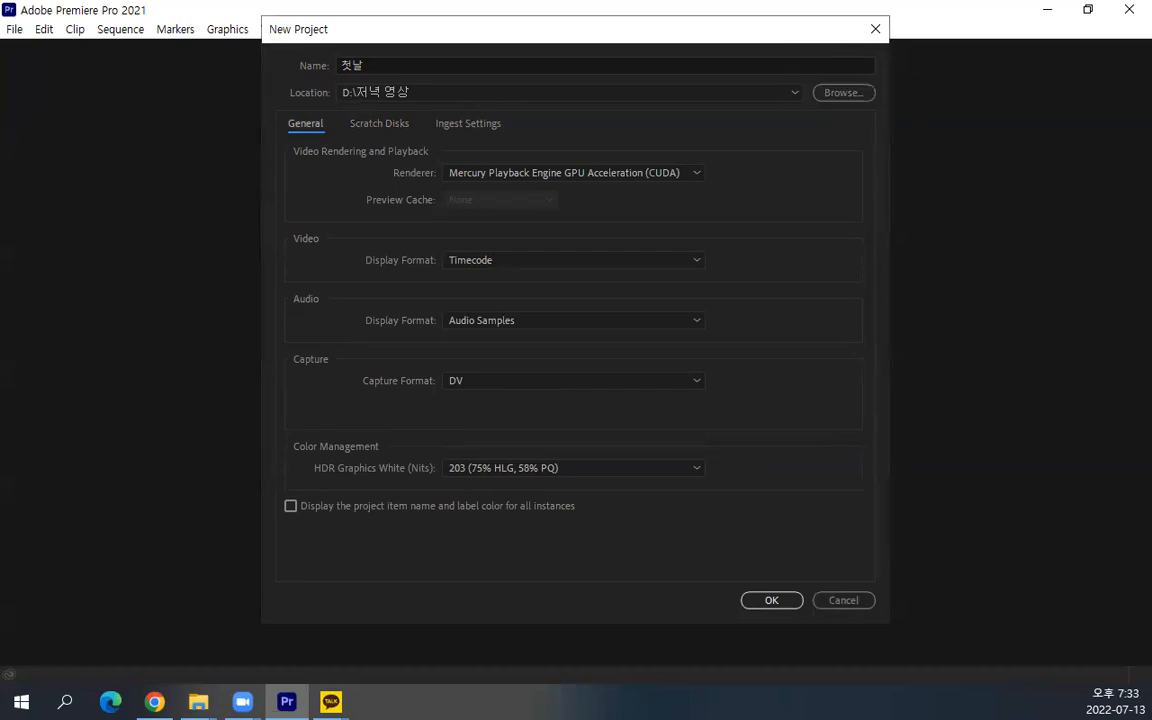
pyautogui.hotkey('alt', 'Tab')
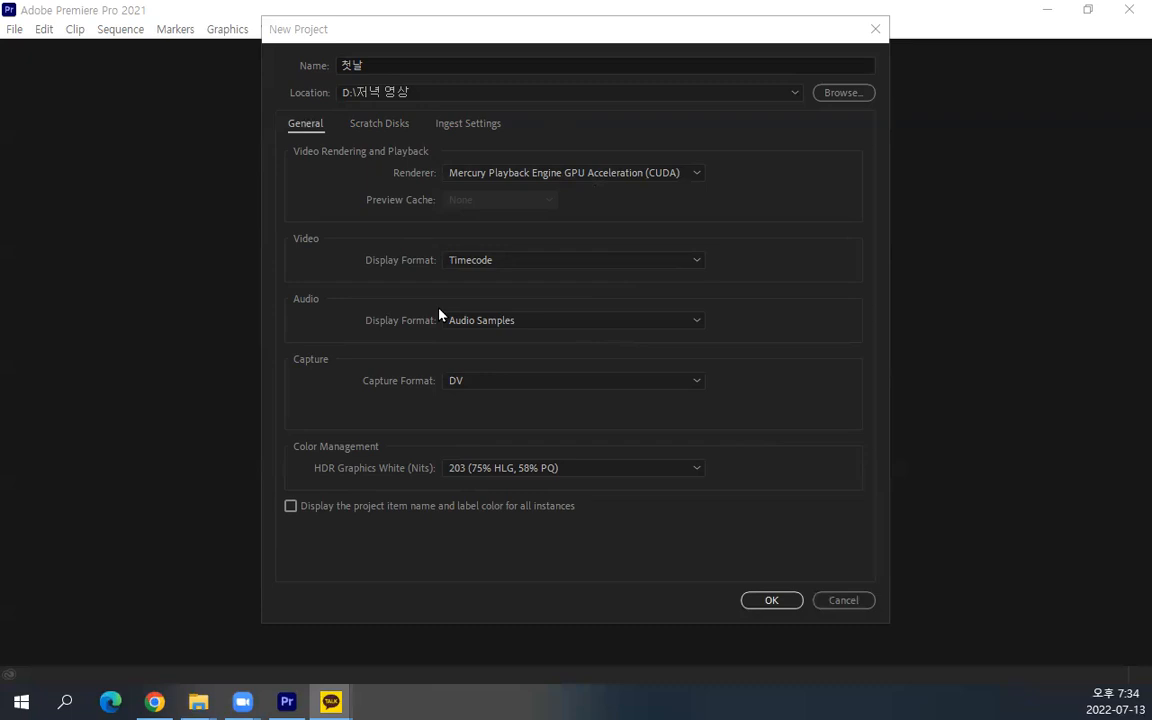
pyautogui.click(783, 602)
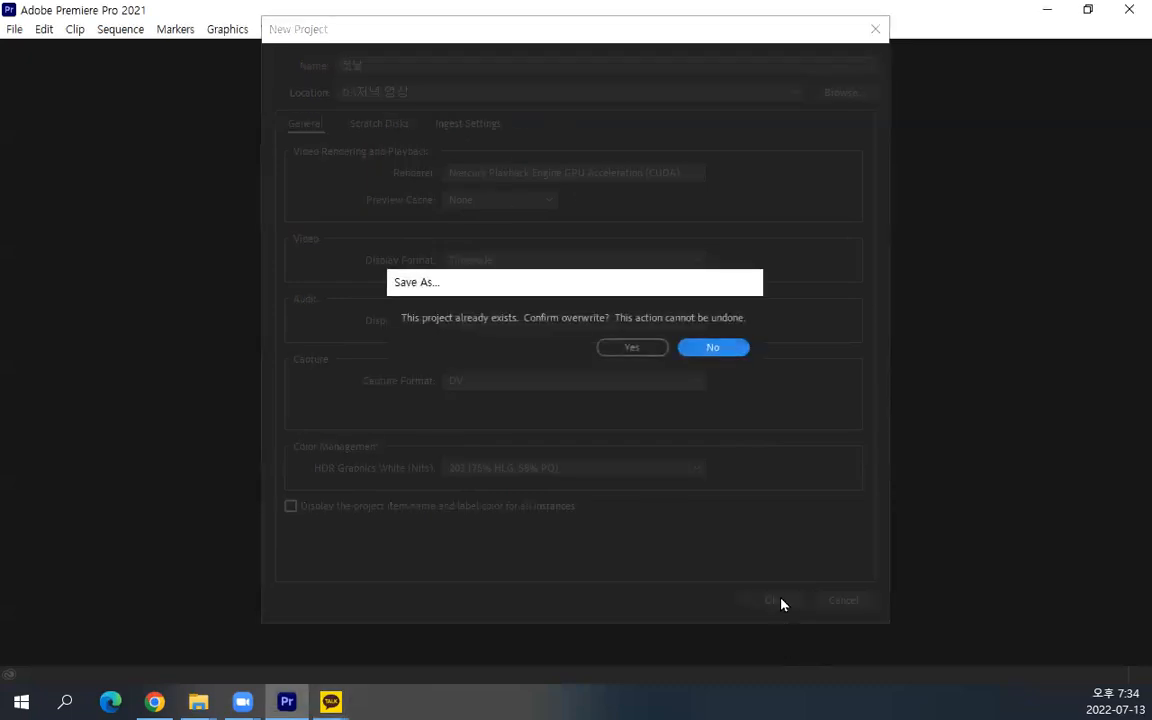
pyautogui.click(636, 347)
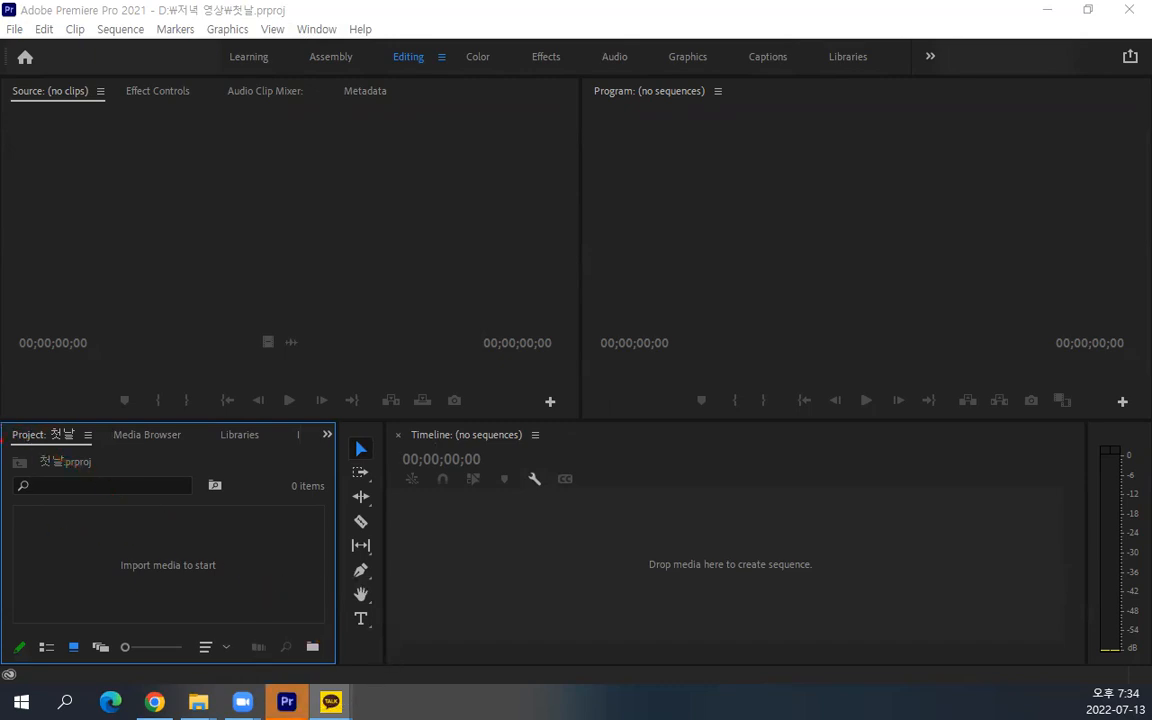
# Start importing media and browse to the 연습용 소스1 folder inside Downloads
pyautogui.moveTo(2, 419)
pyautogui.mouseDown()
pyautogui.moveTo(51, 443)
pyautogui.moveTo(334, 692)
pyautogui.moveTo(338, 671)
pyautogui.mouseUp()
pyautogui.click(14, 30)
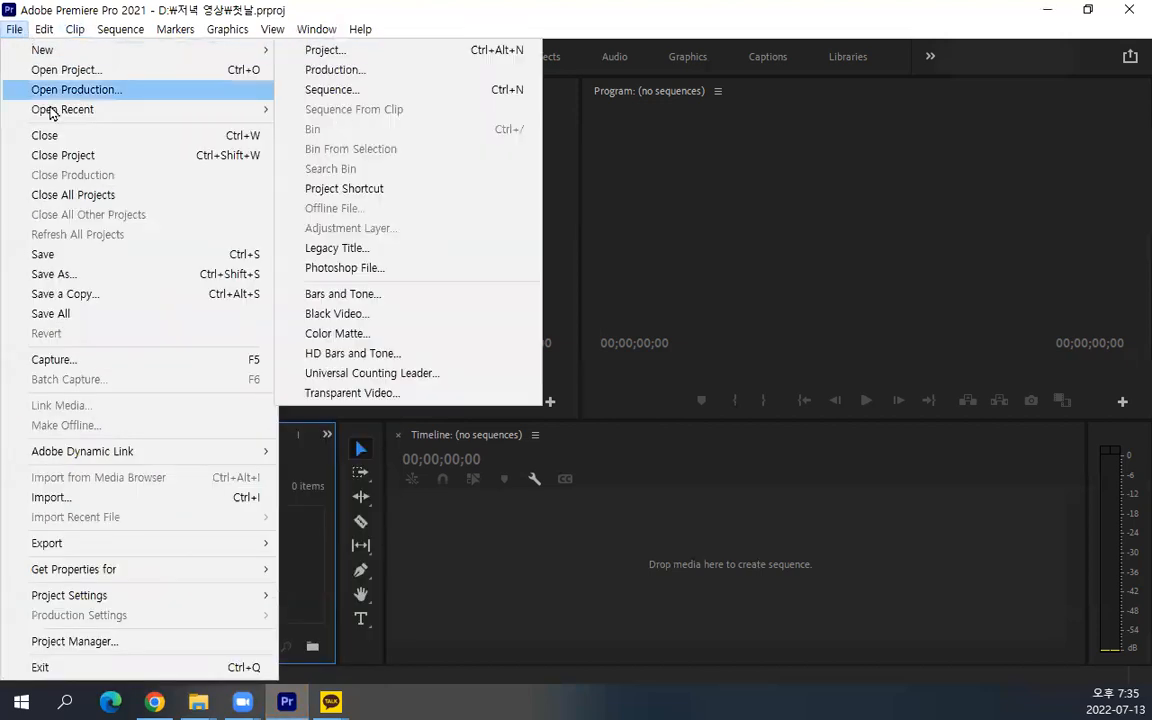
pyautogui.click(84, 509)
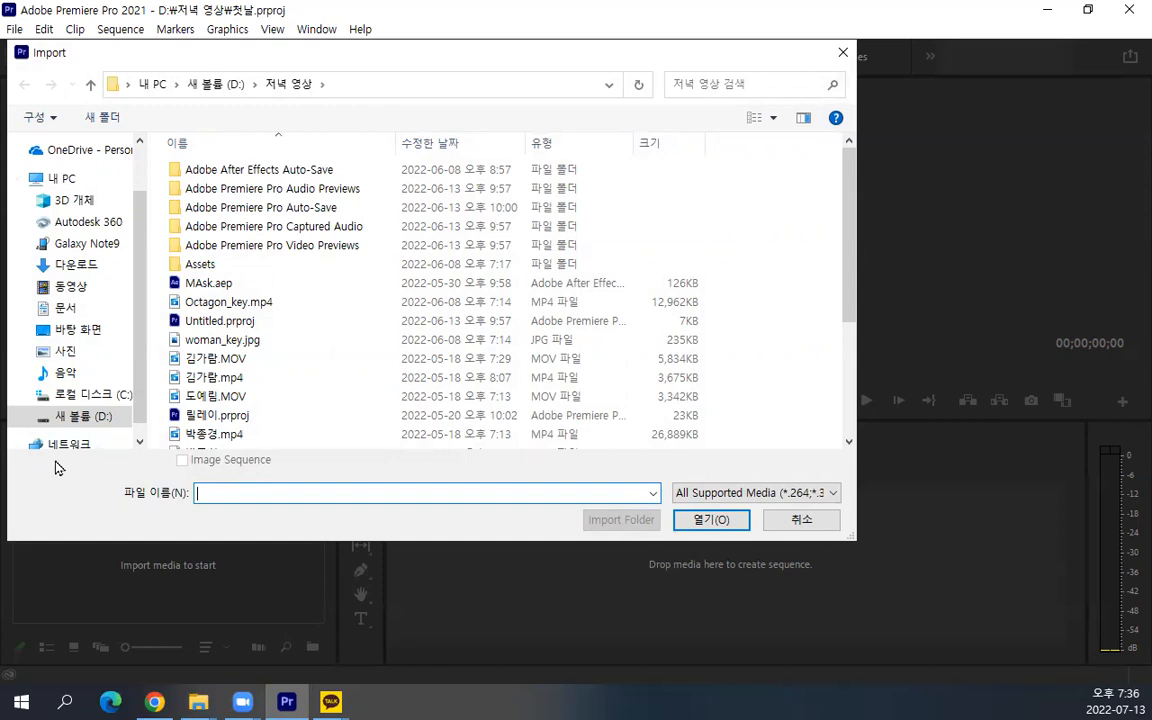
pyautogui.scroll(1, 62, 290)
pyautogui.scroll(-2, 64, 290)
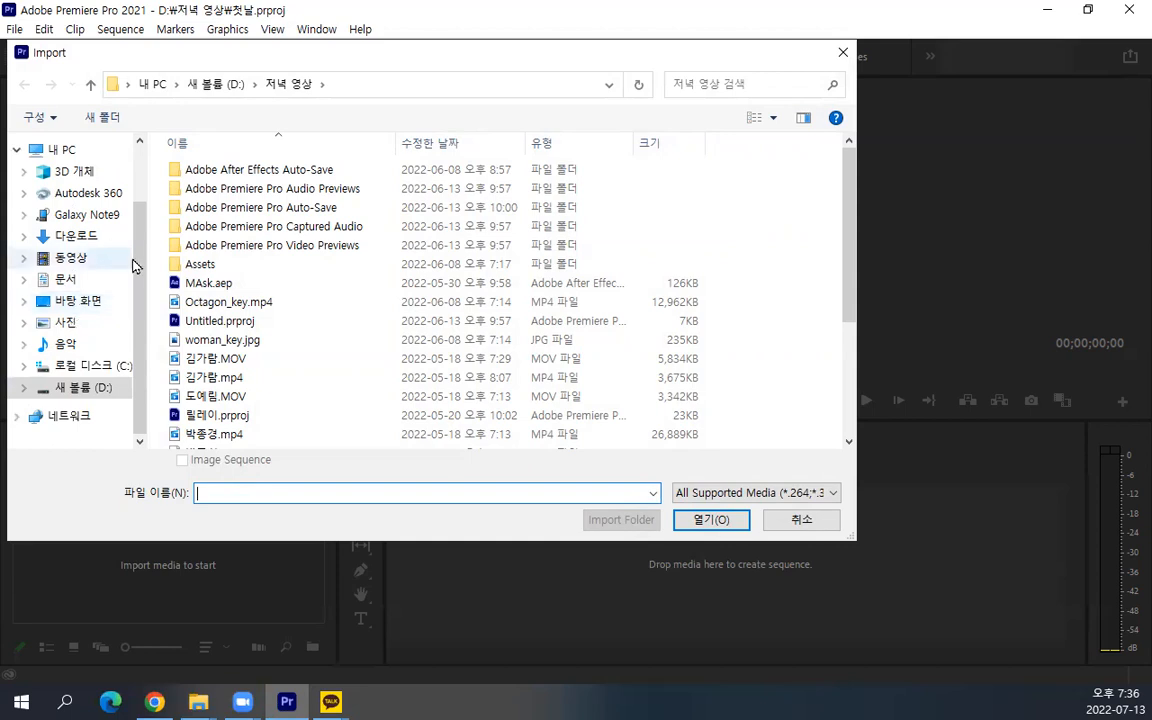
pyautogui.click(100, 238)
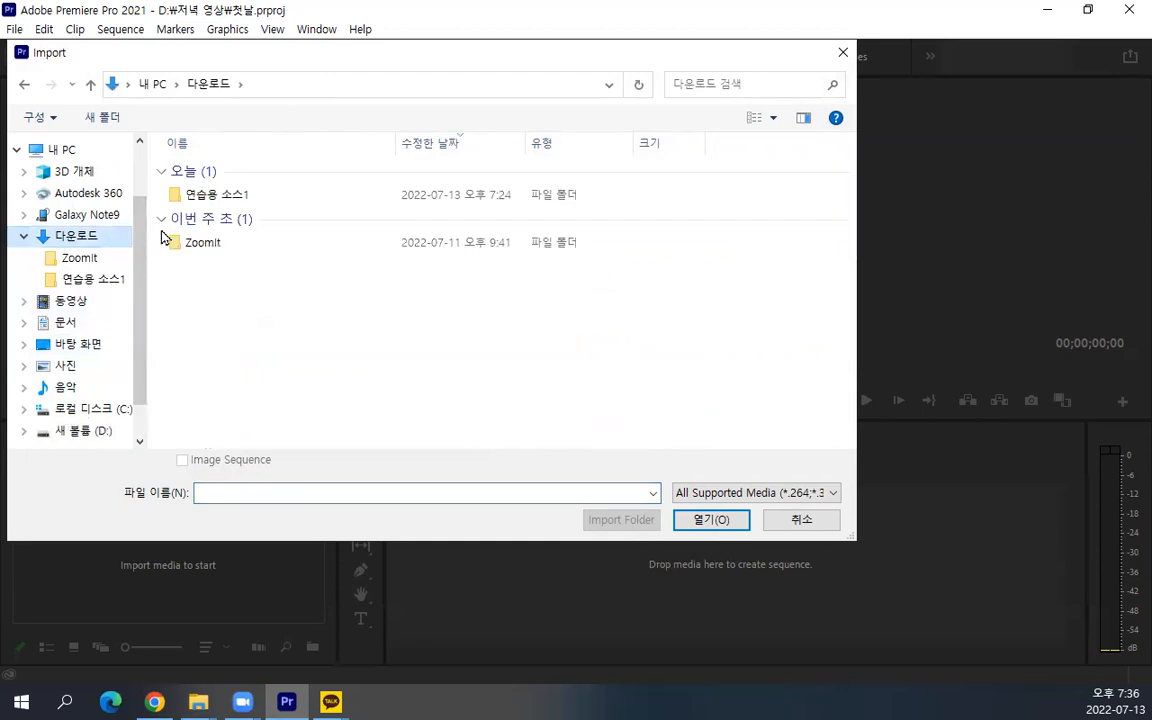
pyautogui.doubleClick(240, 196)
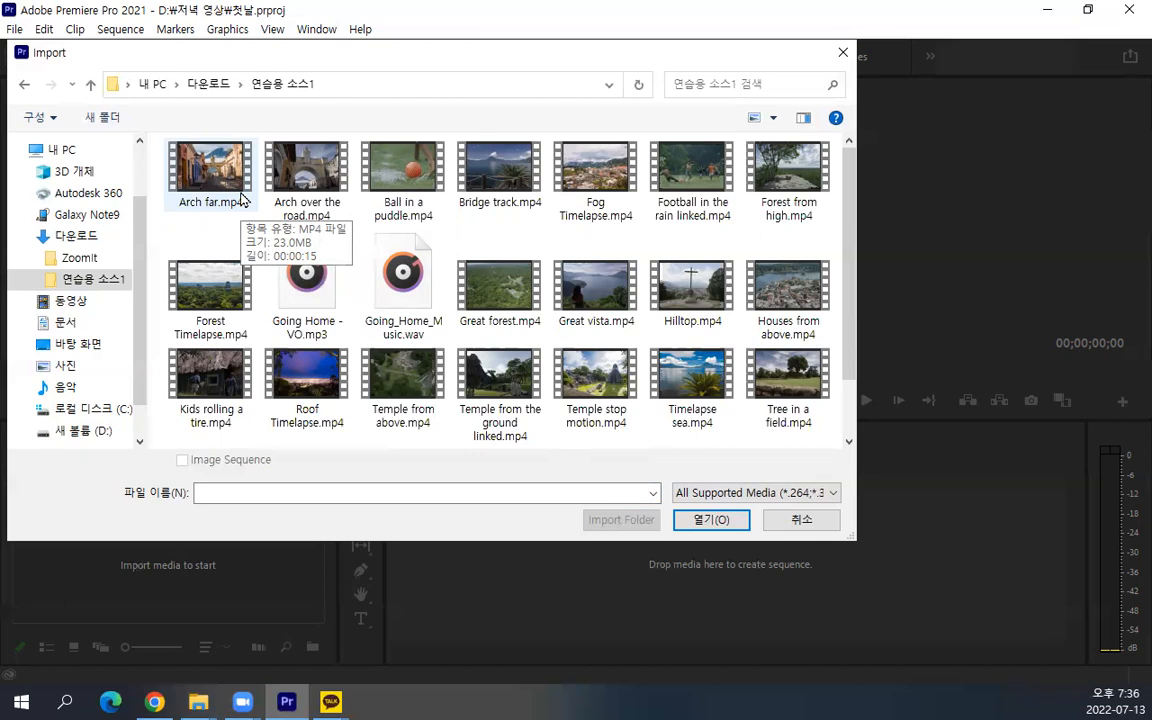
# Import all the video and audio files of the 연습용 소스1 folder into the project, and clear the selection
pyautogui.hotkey('ctrl', 'a')
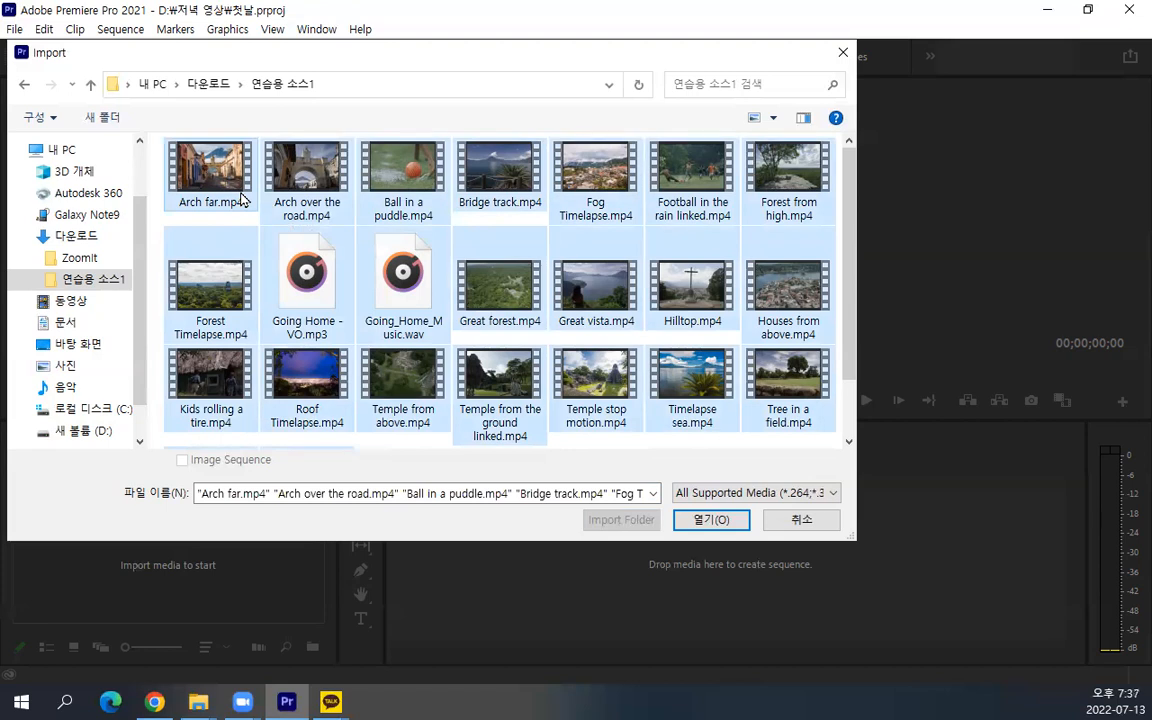
pyautogui.click(179, 217)
pyautogui.moveTo(158, 150); pyautogui.dragTo(789, 497)
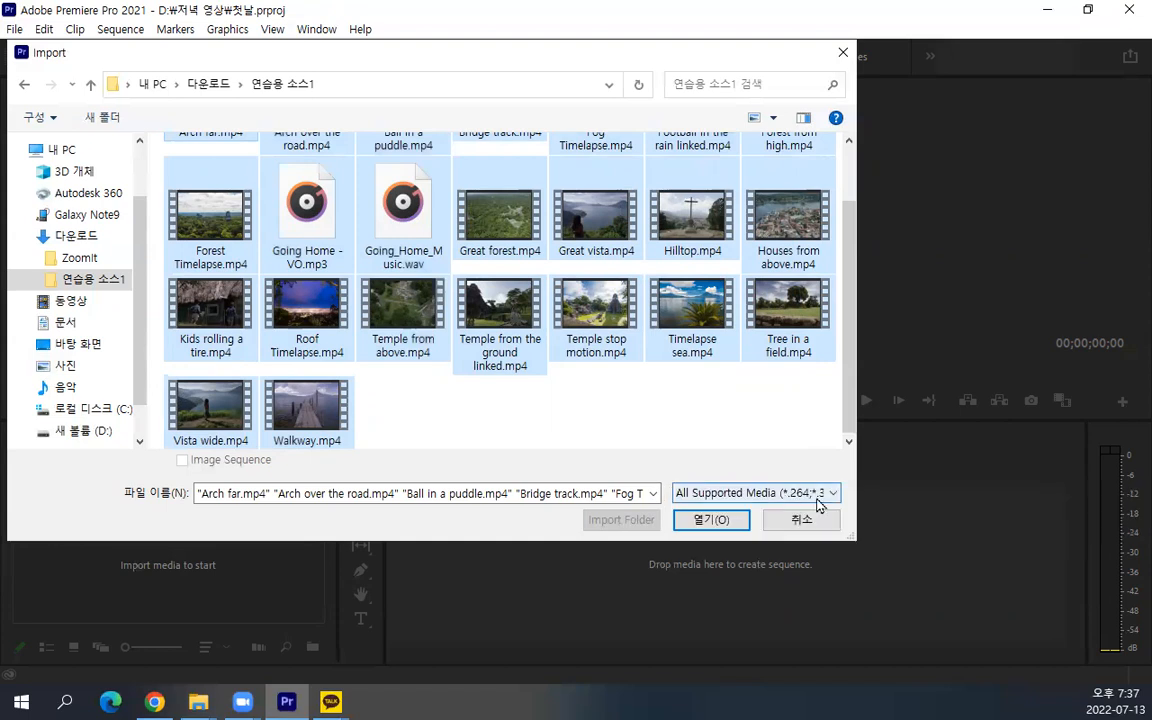
pyautogui.click(741, 531)
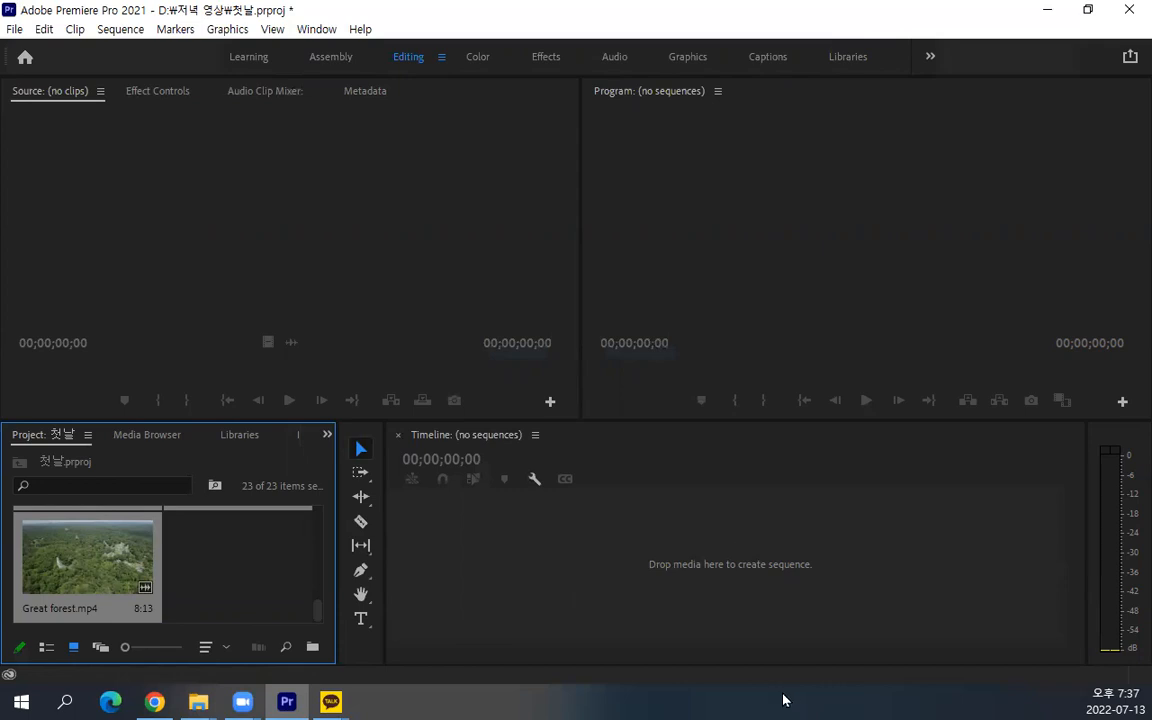
pyautogui.click(216, 567)
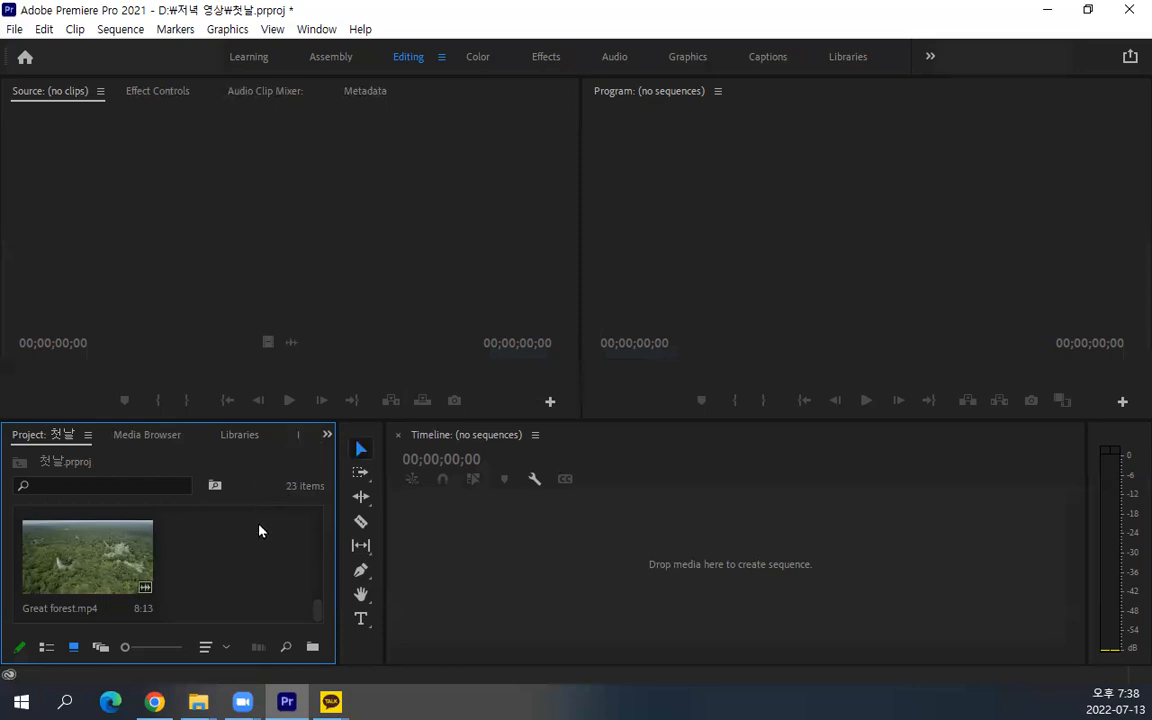
# Select the Fog Timelapse.mp4 clip and enlarge the Project panel upward to fit more clip thumbnails
pyautogui.scroll(10, 261, 548)
pyautogui.click(101, 541)
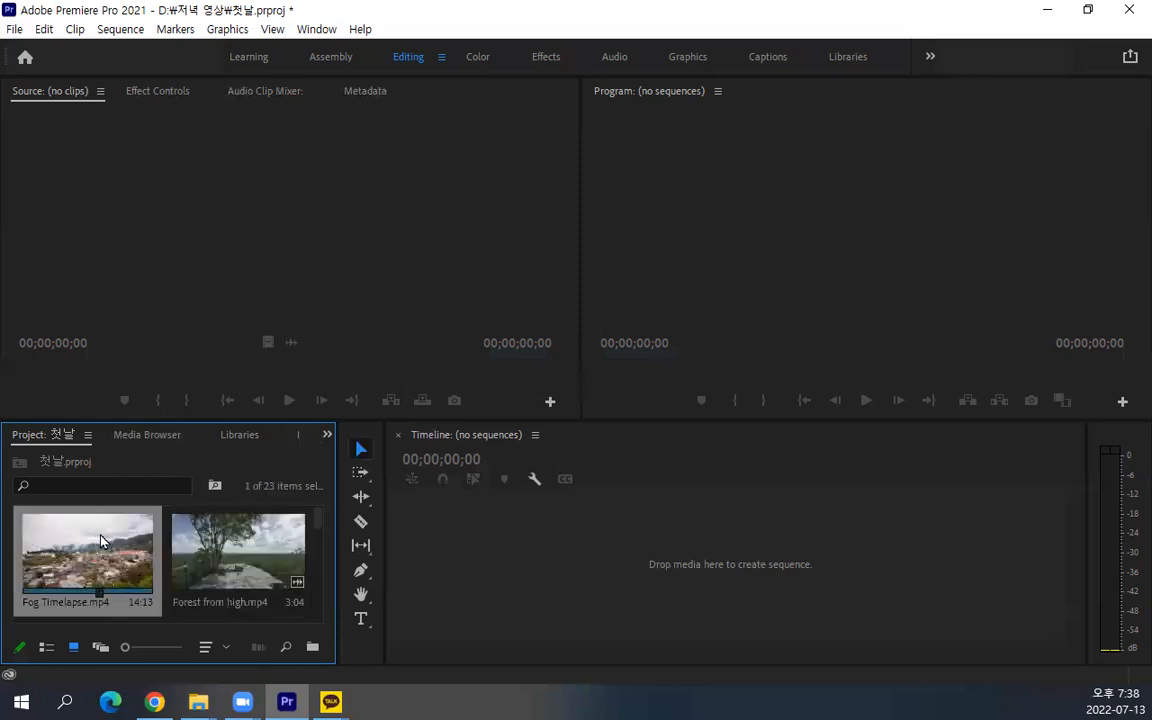
pyautogui.click(245, 566)
pyautogui.click(121, 555)
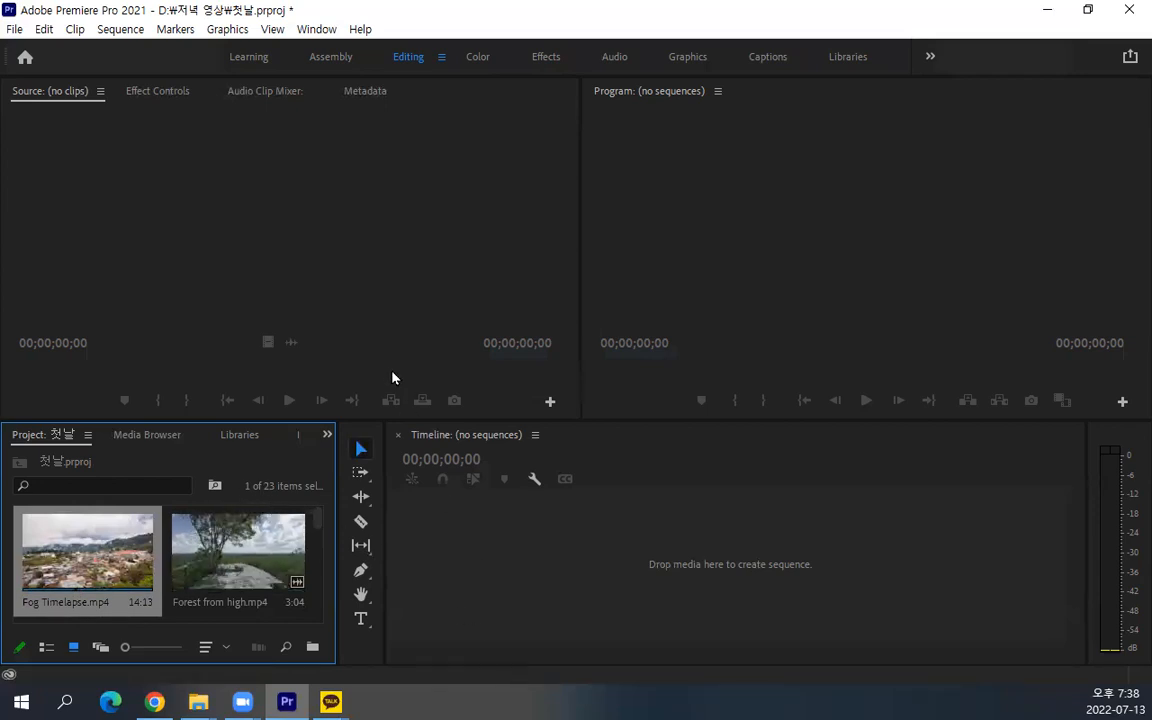
pyautogui.moveTo(396, 418); pyautogui.dragTo(427, 293)
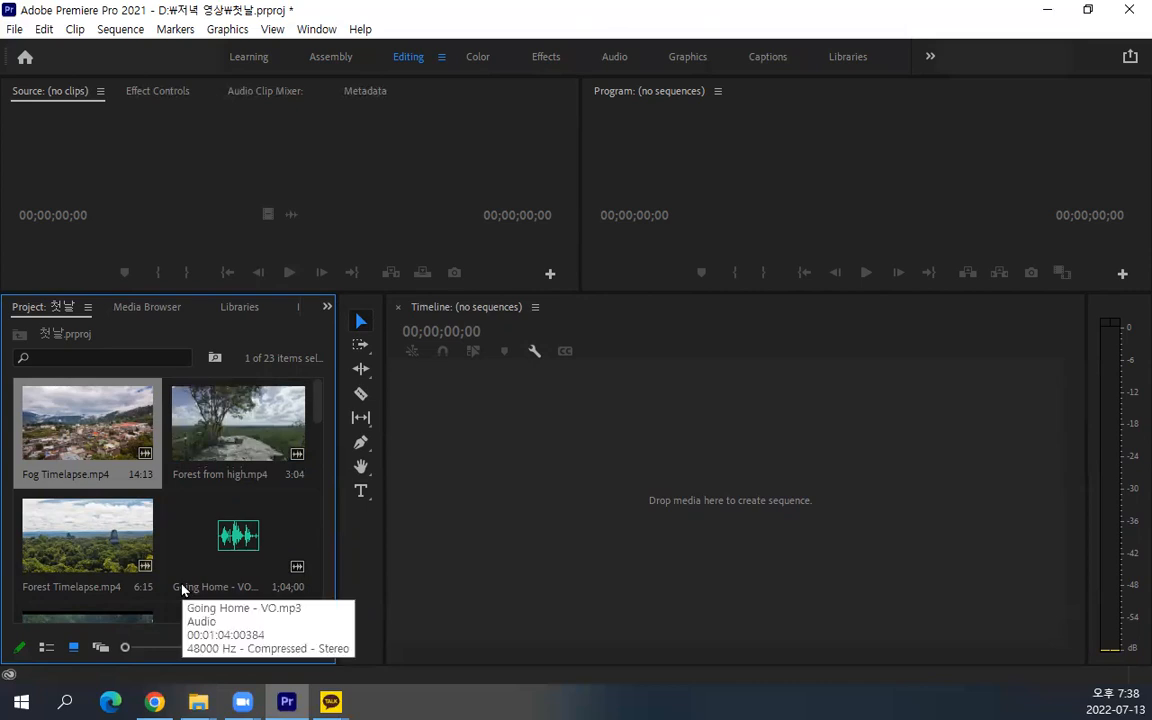
# Browse the imported clips in the Project panel, previewing the video thumbnails and checking the audio clips and clip lengths
pyautogui.scroll(-4, 187, 533)
pyautogui.scroll(4, 187, 533)
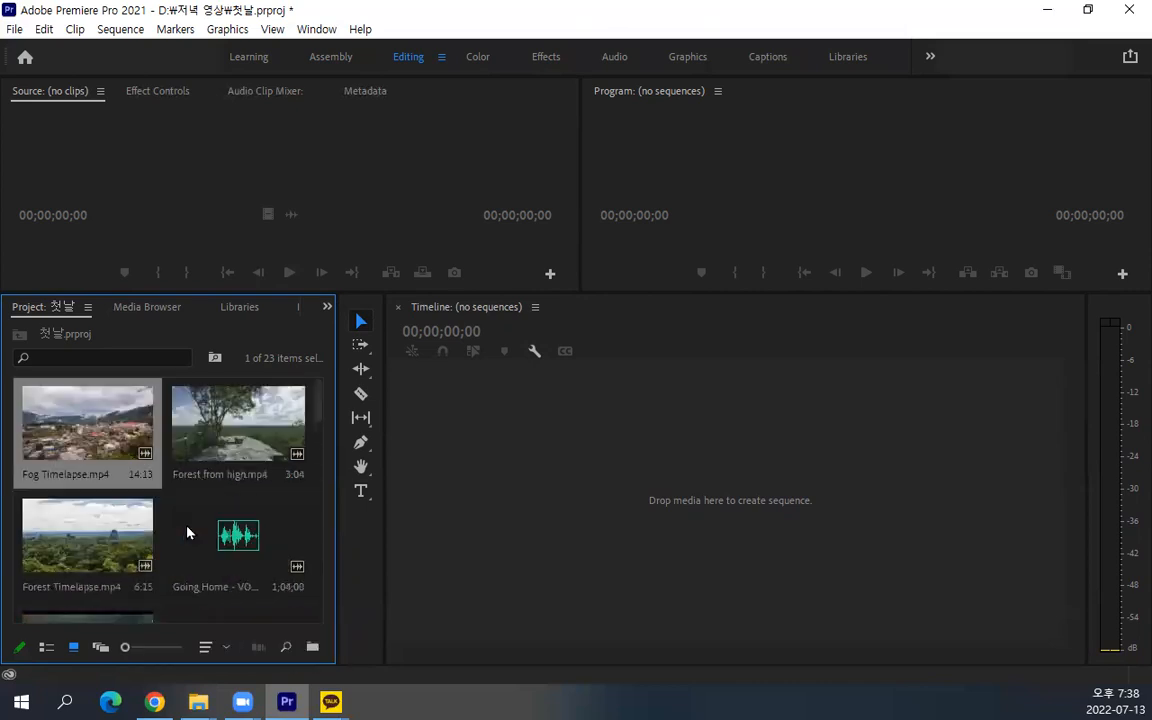
pyautogui.click(230, 433)
pyautogui.click(131, 537)
pyautogui.click(237, 568)
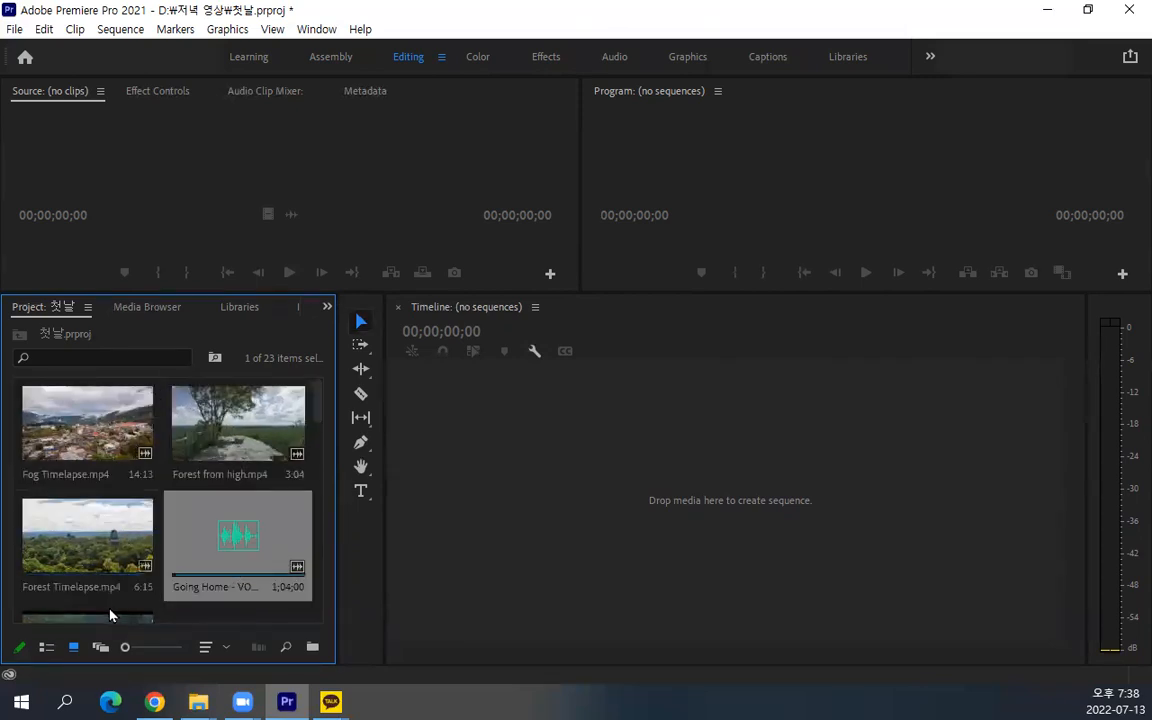
pyautogui.click(111, 615)
pyautogui.click(112, 566)
pyautogui.click(224, 541)
pyautogui.click(97, 384)
pyautogui.click(198, 384)
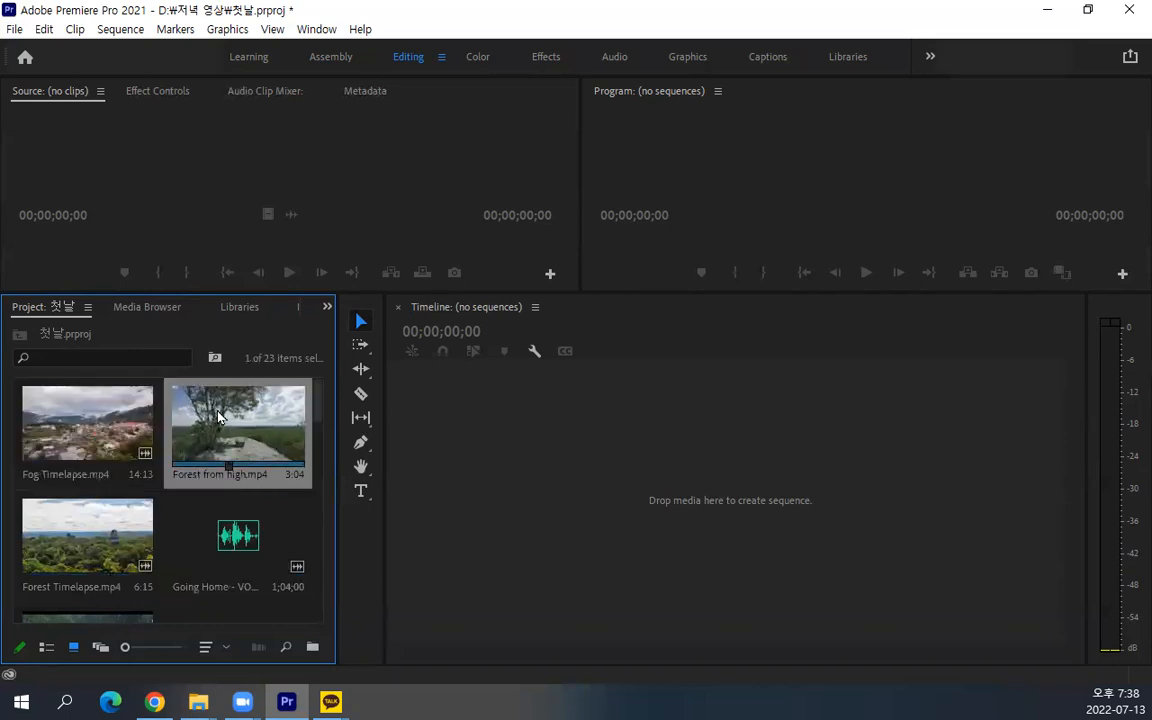
pyautogui.click(127, 448)
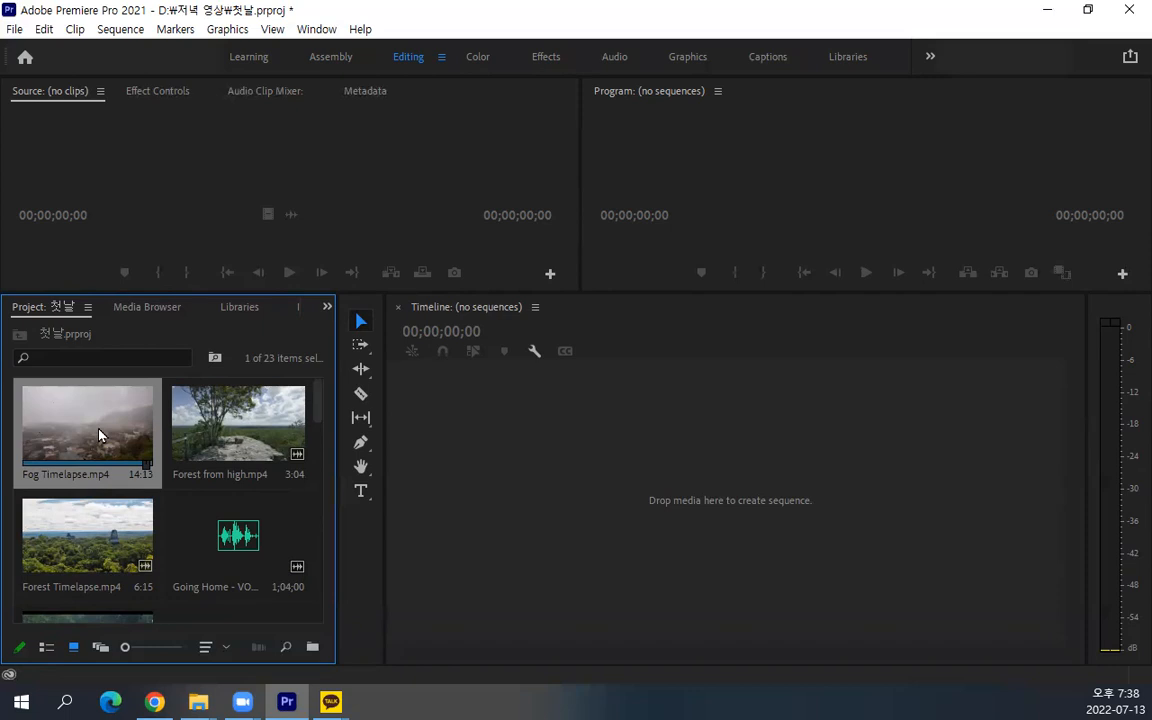
pyautogui.scroll(-10, 90, 540)
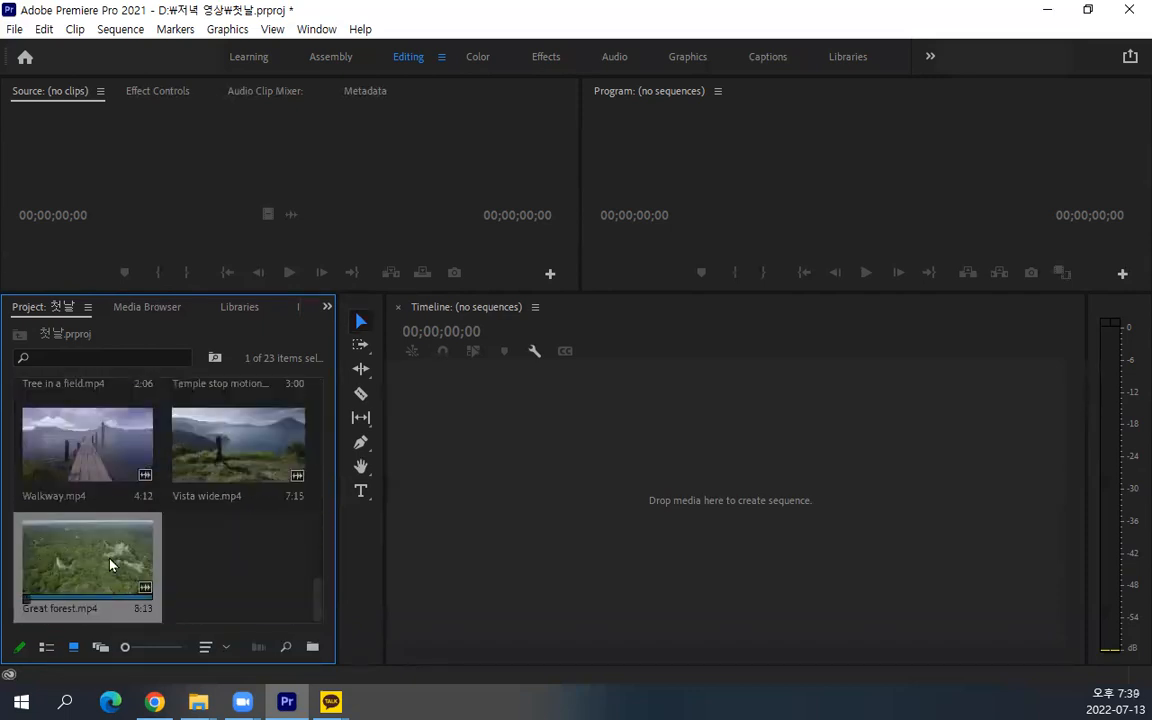
pyautogui.scroll(6, 150, 550)
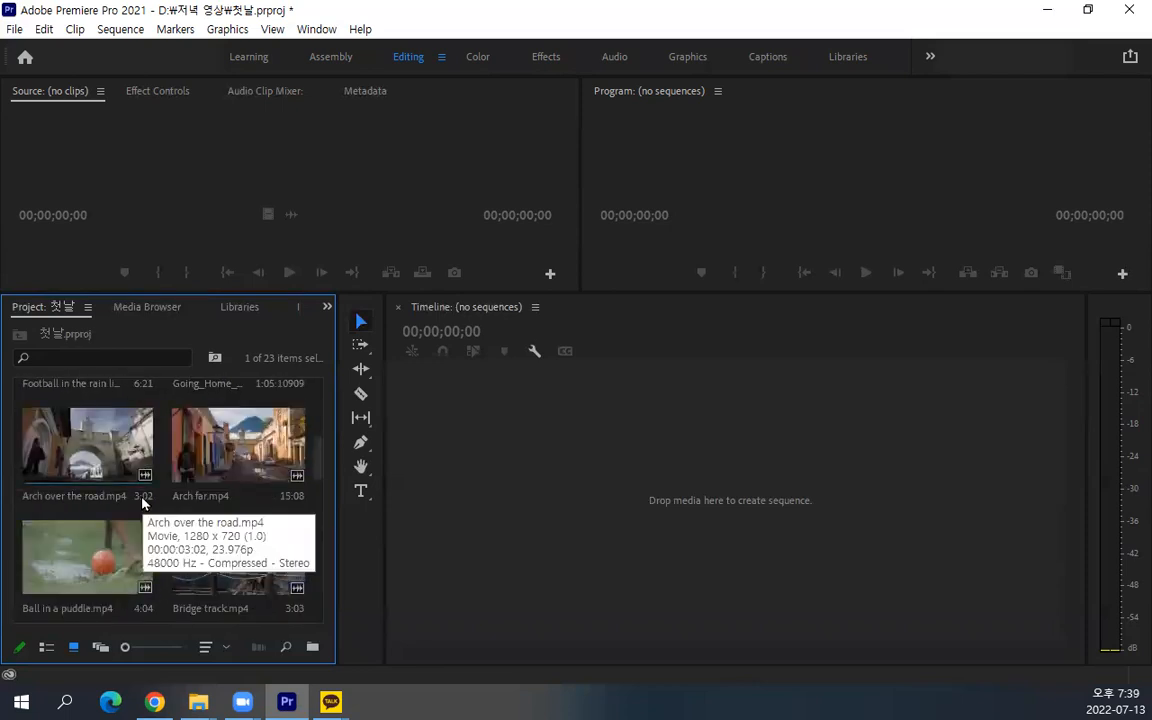
pyautogui.scroll(3, 143, 503)
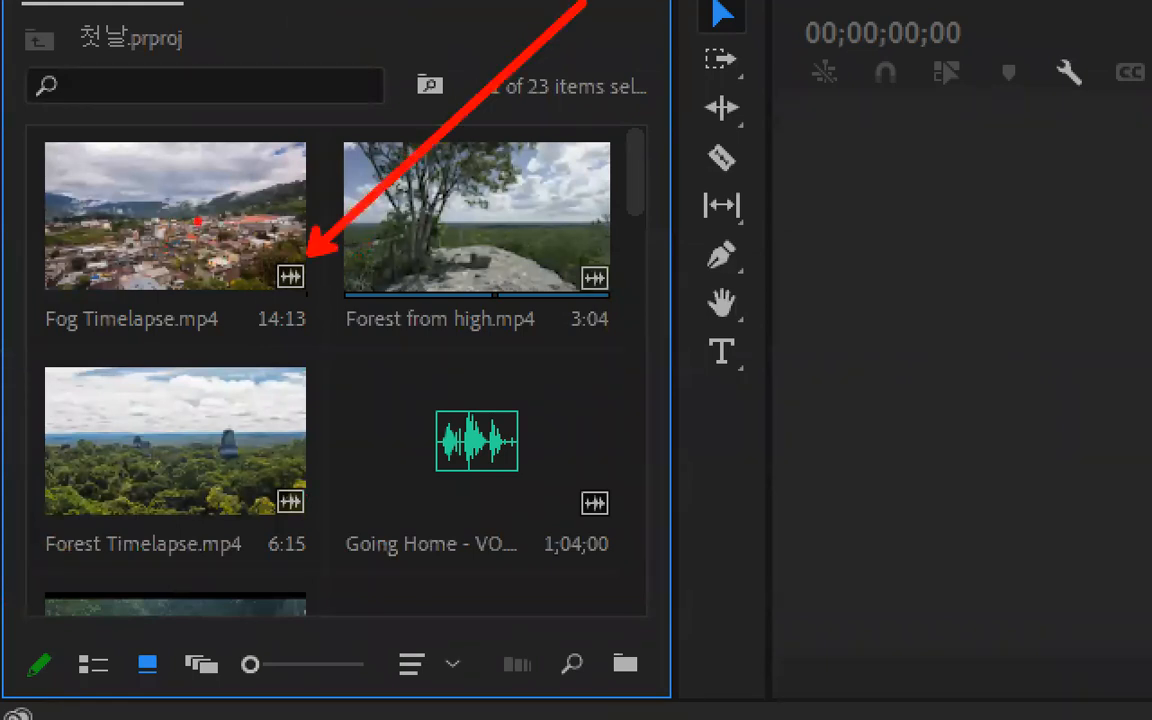
pyautogui.moveTo(195, 246)
pyautogui.mouseDown()
pyautogui.moveTo(111, 215)
pyautogui.moveTo(124, 158)
pyautogui.moveTo(197, 157)
pyautogui.mouseUp()
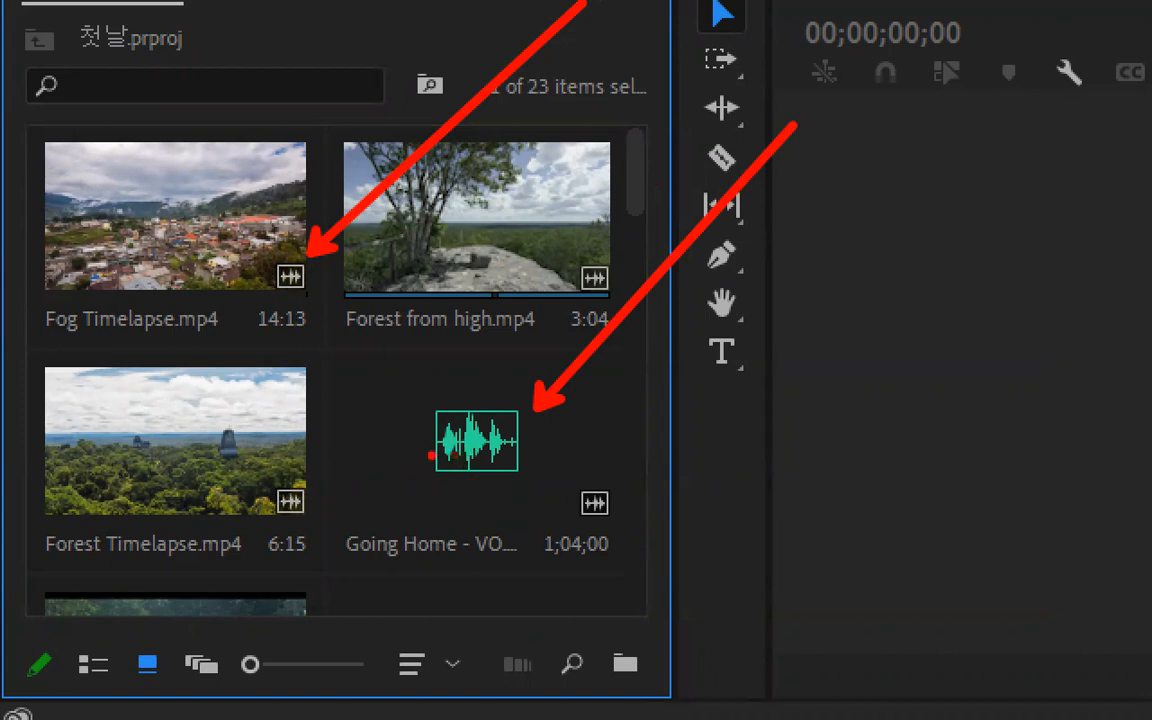
pyautogui.moveTo(298, 347)
pyautogui.mouseDown()
pyautogui.moveTo(252, 329)
pyautogui.moveTo(247, 296)
pyautogui.moveTo(316, 282)
pyautogui.moveTo(330, 305)
pyautogui.moveTo(300, 350)
pyautogui.mouseUp()
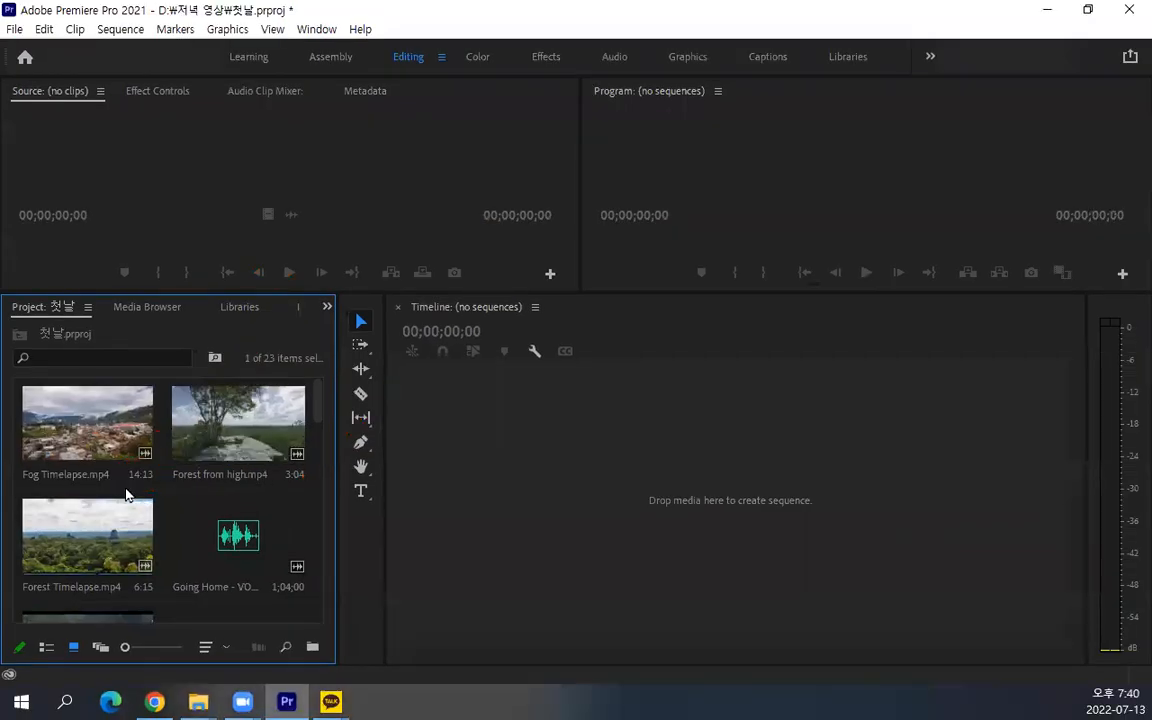
pyautogui.moveTo(141, 484)
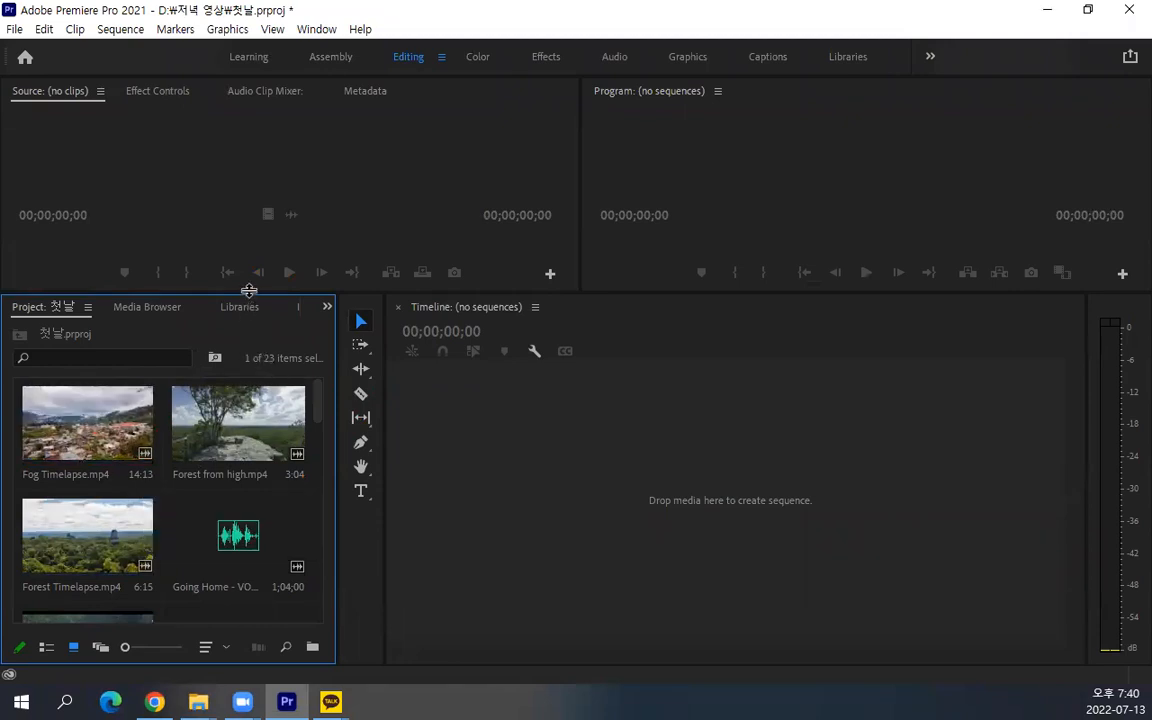
# Give the Source and Program monitors more height and select the Fog Timelapse.mp4 clip in the Project panel
pyautogui.moveTo(250, 292); pyautogui.dragTo(252, 391)
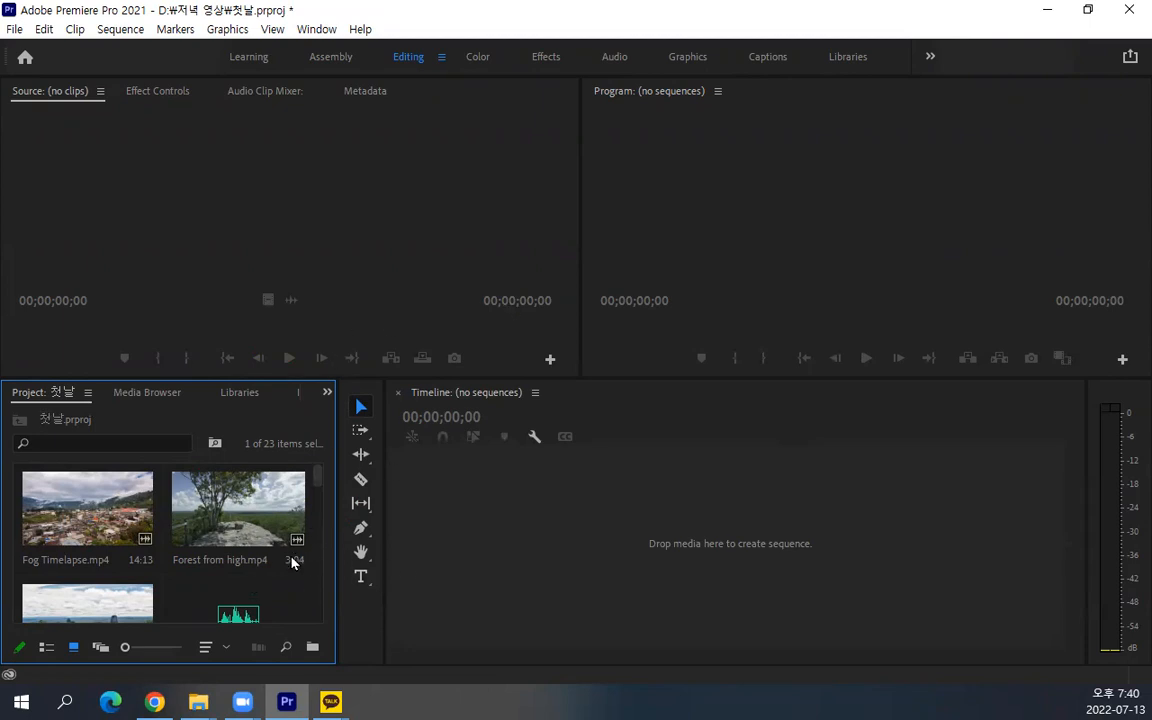
pyautogui.click(476, 543)
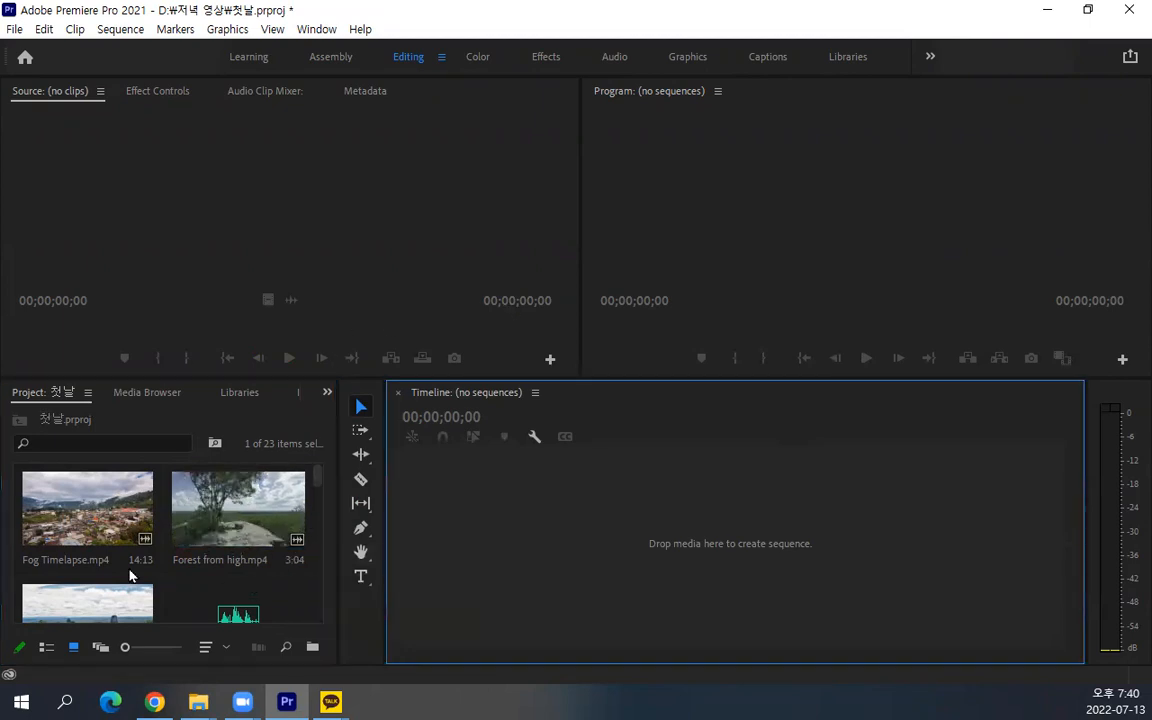
pyautogui.click(235, 495)
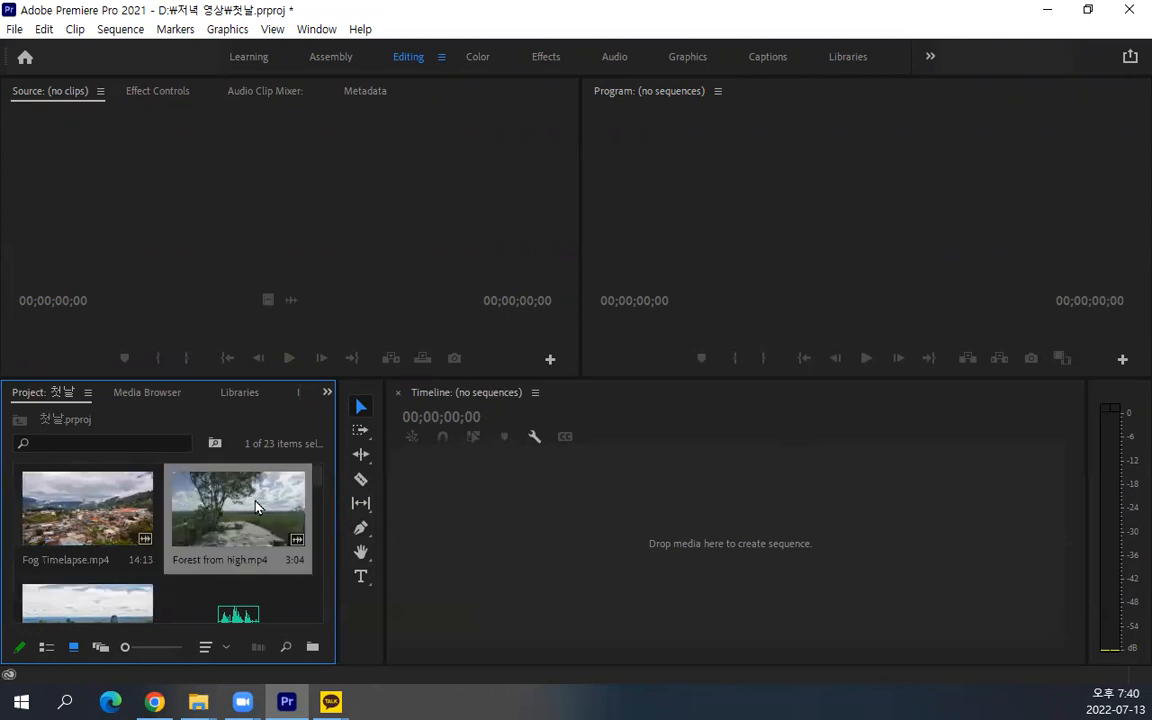
pyautogui.click(148, 508)
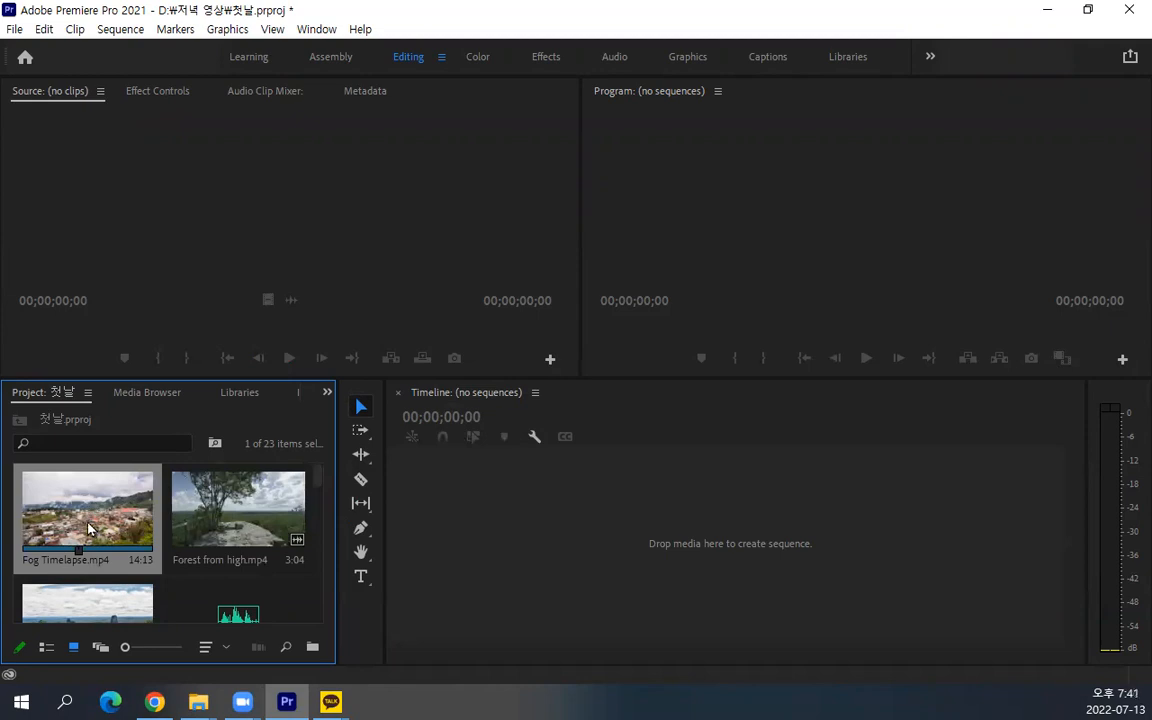
pyautogui.click(259, 244)
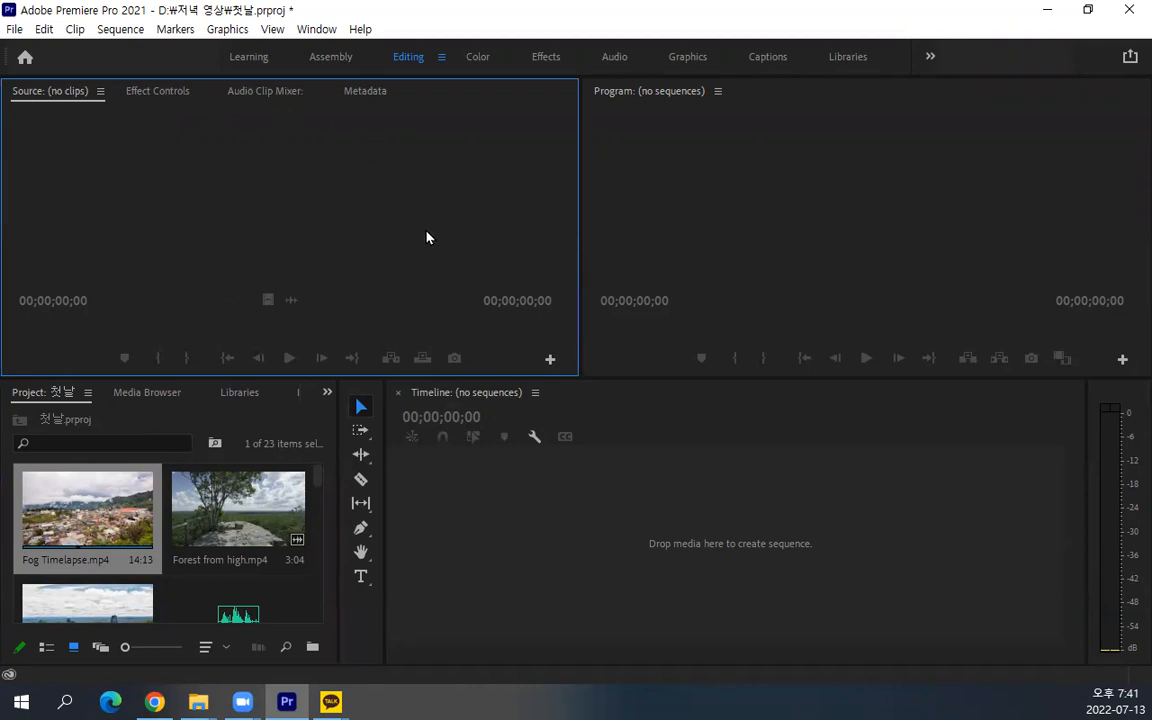
# Load Fog Timelapse.mp4 into the Source monitor and make the monitor area taller
pyautogui.click(107, 534)
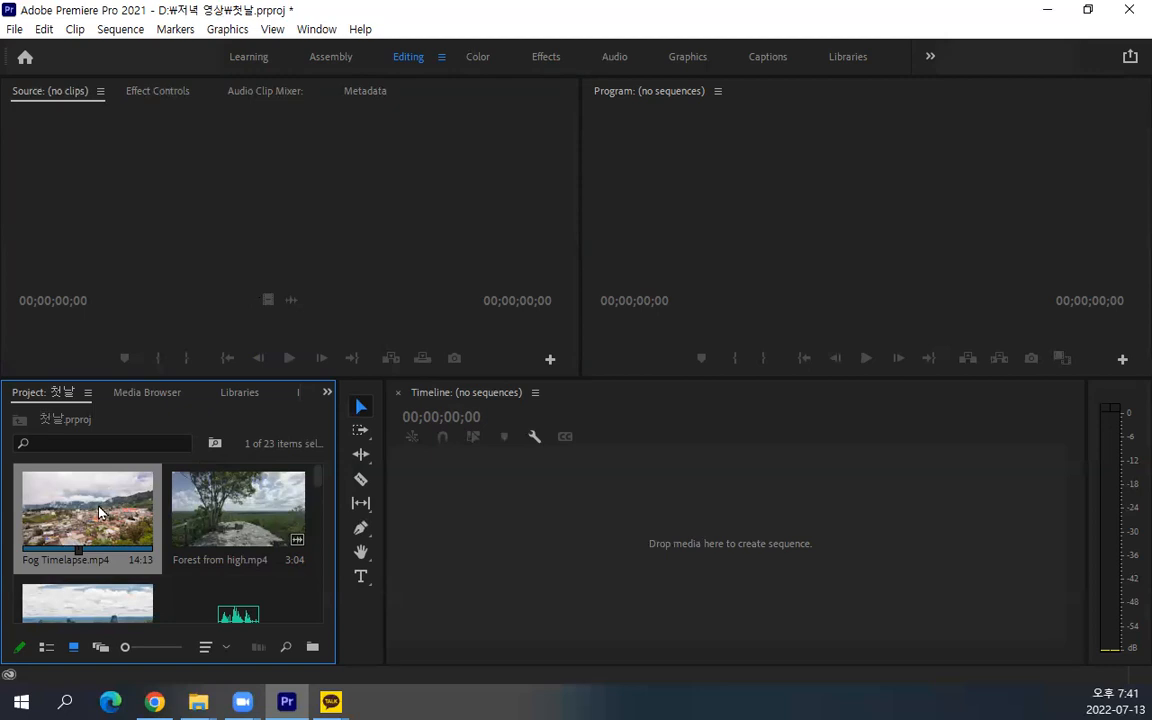
pyautogui.moveTo(99, 512); pyautogui.dragTo(70, 500)
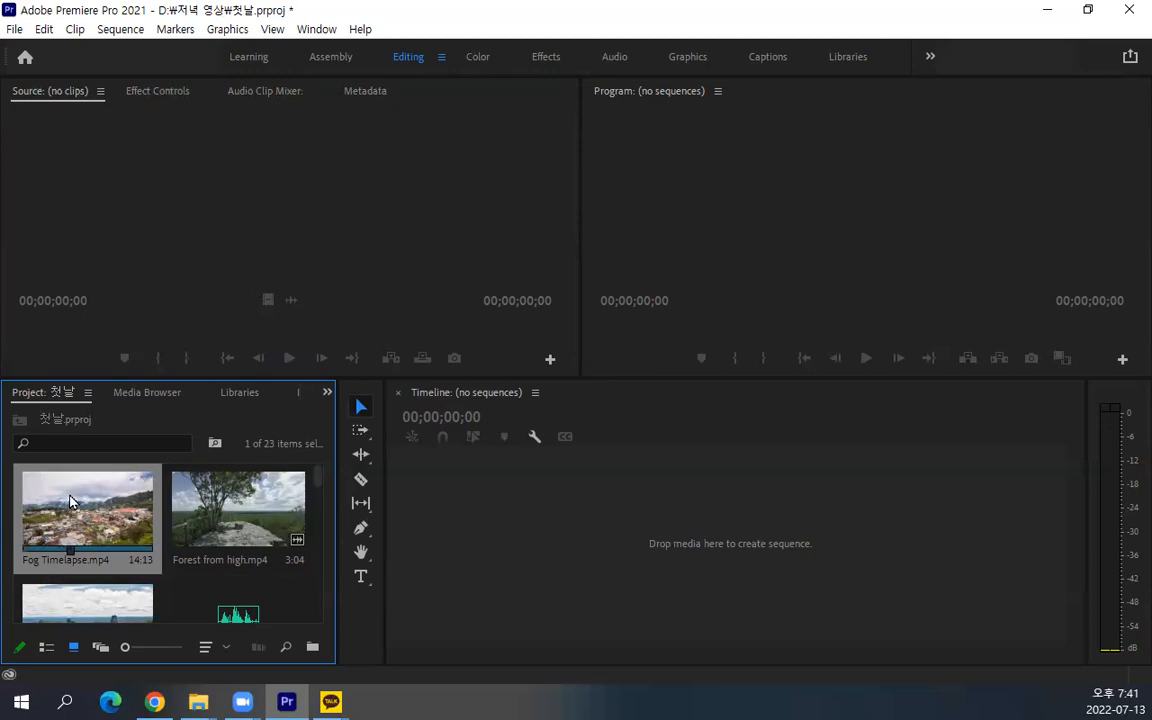
pyautogui.doubleClick(70, 500)
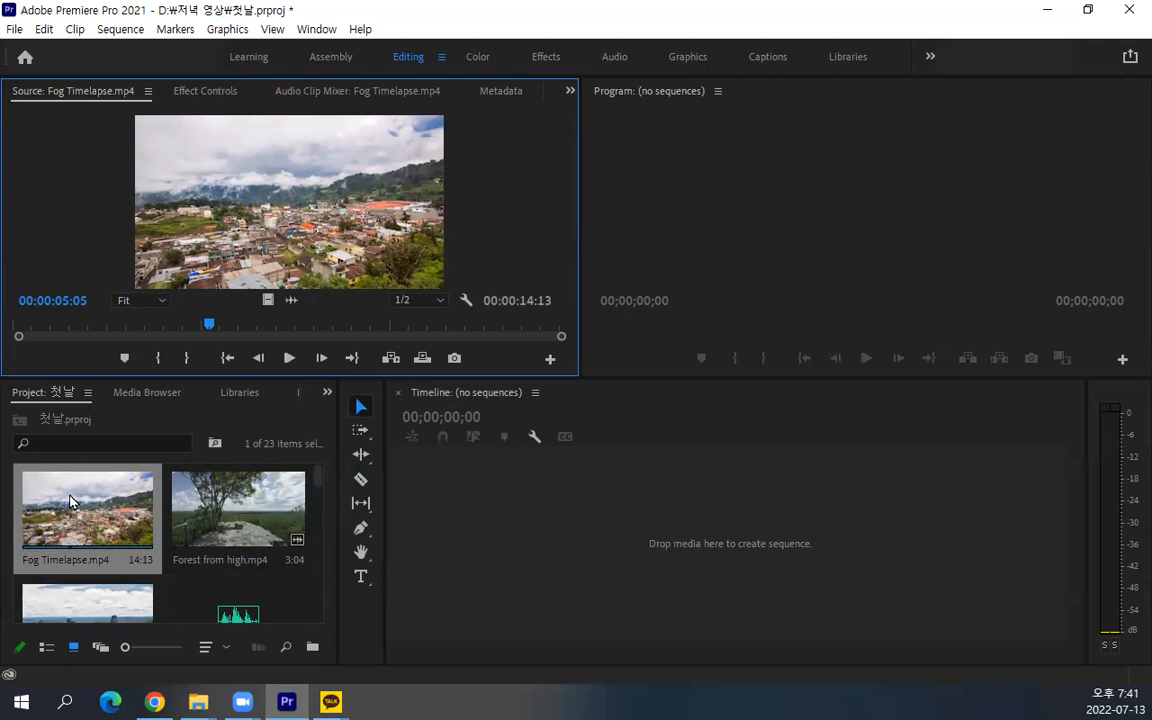
pyautogui.moveTo(432, 377); pyautogui.dragTo(436, 418)
# Select the Forest from high.mp4 clip in the Project panel and make the empty Timeline panel active
pyautogui.click(110, 518)
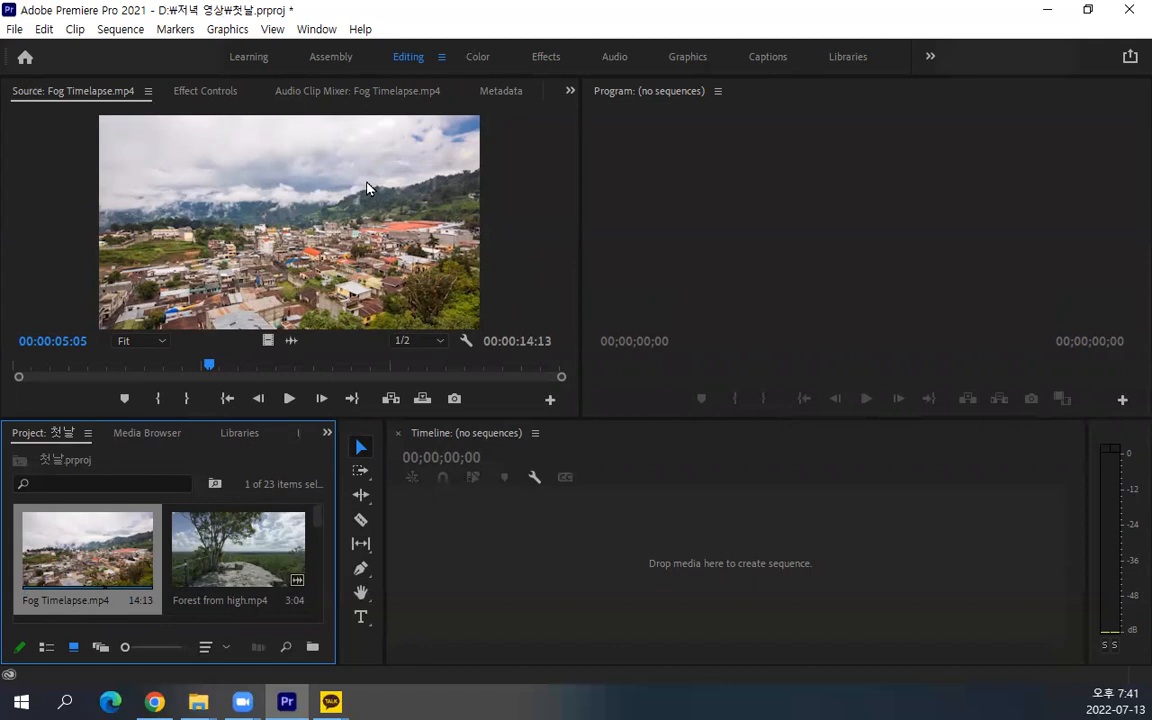
pyautogui.click(516, 181)
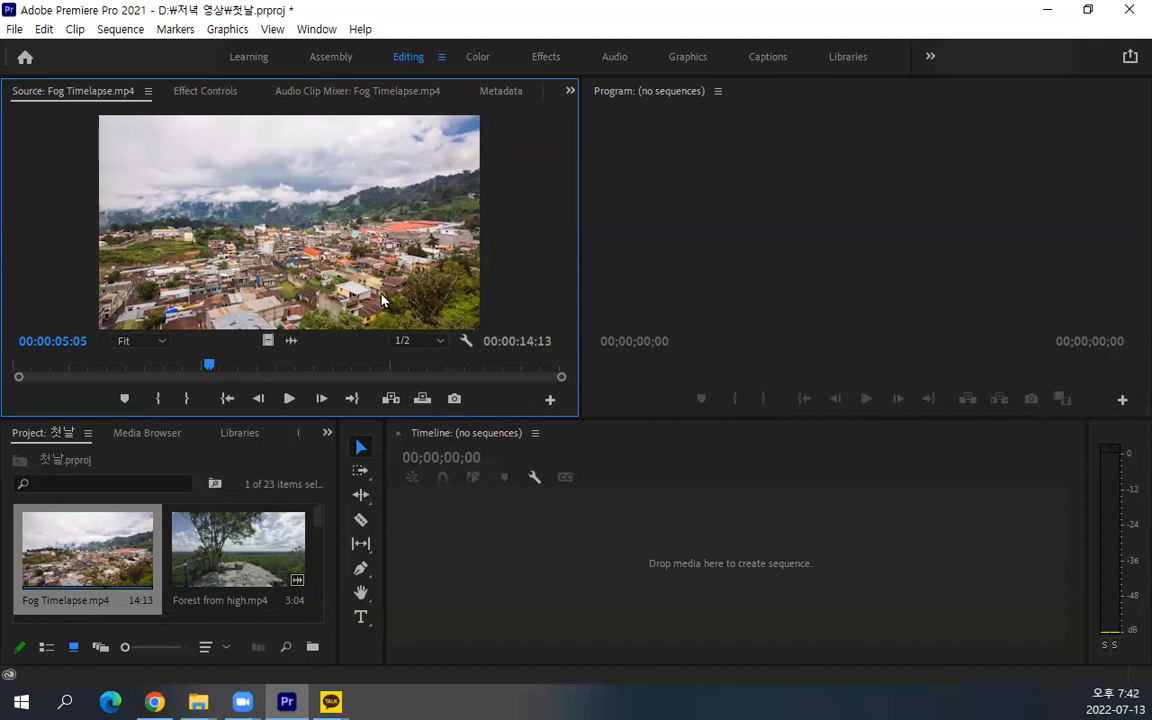
pyautogui.click(250, 575)
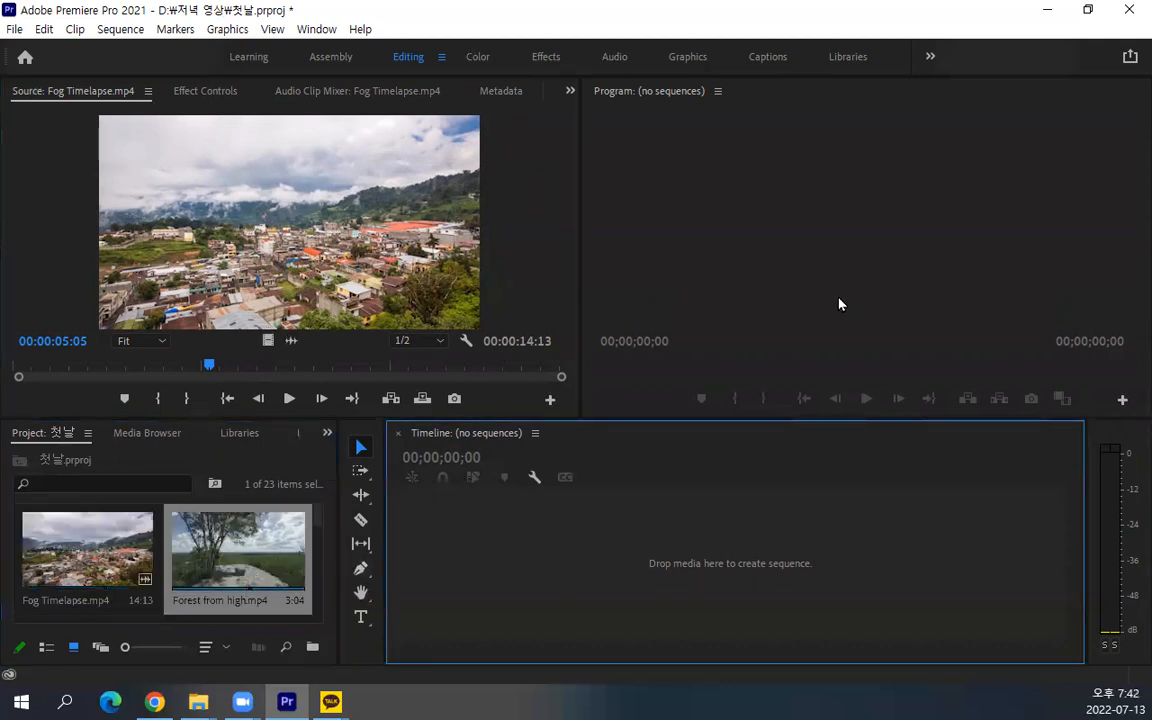
pyautogui.click(670, 602)
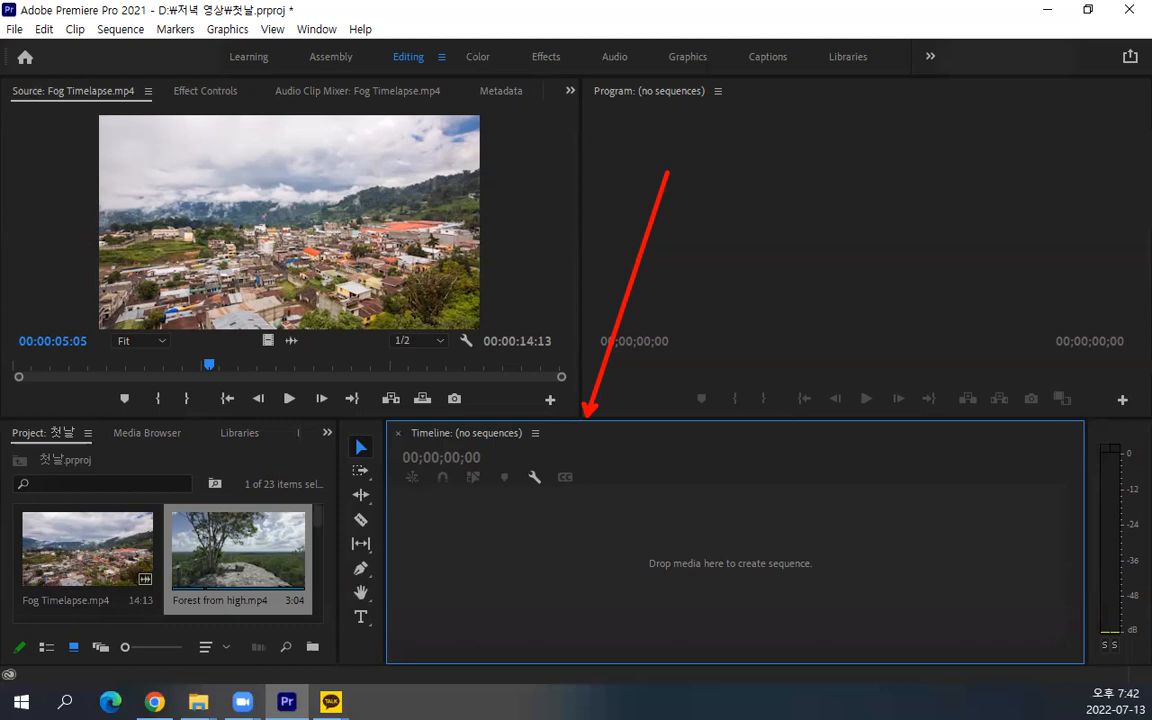
pyautogui.moveTo(697, 115); pyautogui.dragTo(690, 190)
pyautogui.moveTo(800, 120)
pyautogui.mouseDown()
pyautogui.moveTo(789, 146)
pyautogui.moveTo(809, 149)
pyautogui.moveTo(823, 134)
pyautogui.moveTo(829, 180)
pyautogui.mouseUp()
pyautogui.moveTo(850, 124)
pyautogui.mouseDown()
pyautogui.moveTo(888, 116)
pyautogui.moveTo(898, 146)
pyautogui.moveTo(900, 130)
pyautogui.moveTo(915, 135)
pyautogui.moveTo(922, 158)
pyautogui.mouseUp()
pyautogui.moveTo(892, 168)
pyautogui.mouseDown()
pyautogui.moveTo(907, 166)
pyautogui.moveTo(898, 230)
pyautogui.mouseUp()
pyautogui.moveTo(674, 267)
pyautogui.mouseDown()
pyautogui.moveTo(690, 310)
pyautogui.moveTo(746, 305)
pyautogui.mouseUp()
pyautogui.click(752, 309)
pyautogui.moveTo(819, 263)
pyautogui.mouseDown()
pyautogui.moveTo(851, 266)
pyautogui.moveTo(887, 328)
pyautogui.mouseUp()
pyautogui.click(897, 293)
pyautogui.moveTo(918, 262)
pyautogui.mouseDown()
pyautogui.moveTo(944, 300)
pyautogui.moveTo(1028, 302)
pyautogui.mouseUp()
pyautogui.moveTo(1047, 249); pyautogui.dragTo(1046, 303)
pyautogui.moveTo(1011, 312)
pyautogui.mouseDown()
pyautogui.moveTo(1049, 327)
pyautogui.moveTo(1056, 317)
pyautogui.mouseUp()
pyautogui.moveTo(1078, 262); pyautogui.dragTo(1109, 251)
pyautogui.moveTo(1088, 262)
pyautogui.mouseDown()
pyautogui.moveTo(1057, 305)
pyautogui.moveTo(1121, 282)
pyautogui.mouseUp()
pyautogui.moveTo(1150, 198); pyautogui.dragTo(1147, 300)
pyautogui.click(935, 331)
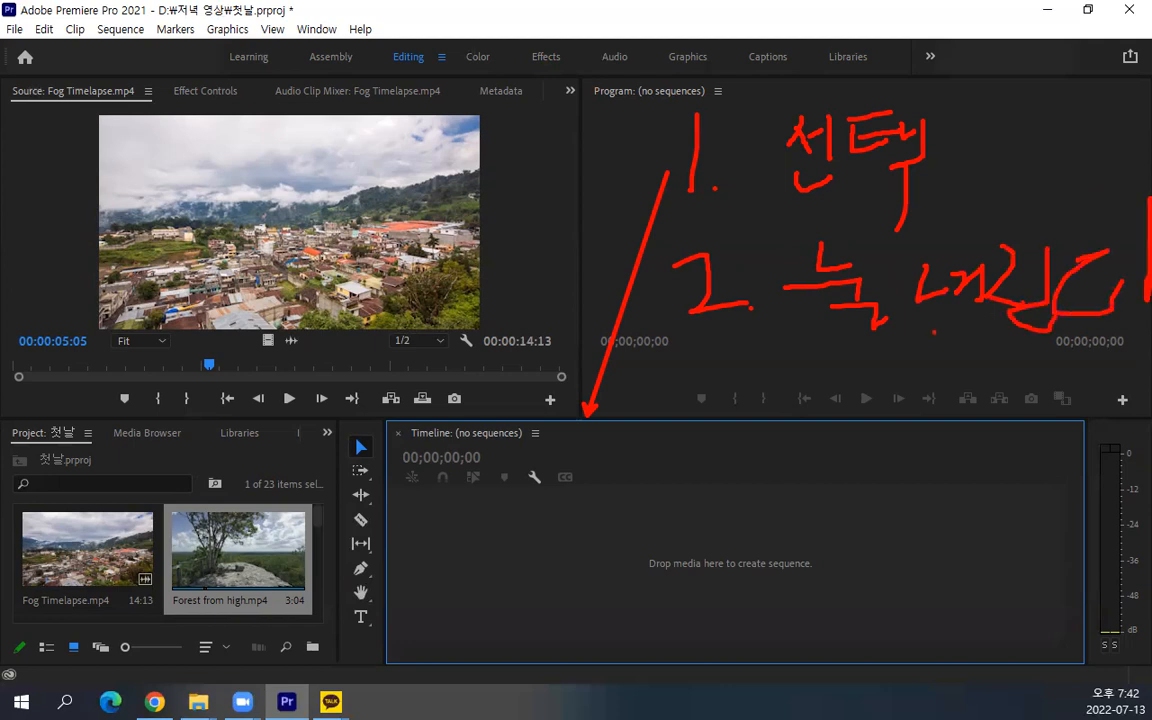
# Make the Source, Program, Project and Timeline panels active in turn, and reselect the Forest from high.mp4 clip
pyautogui.press('Escape')
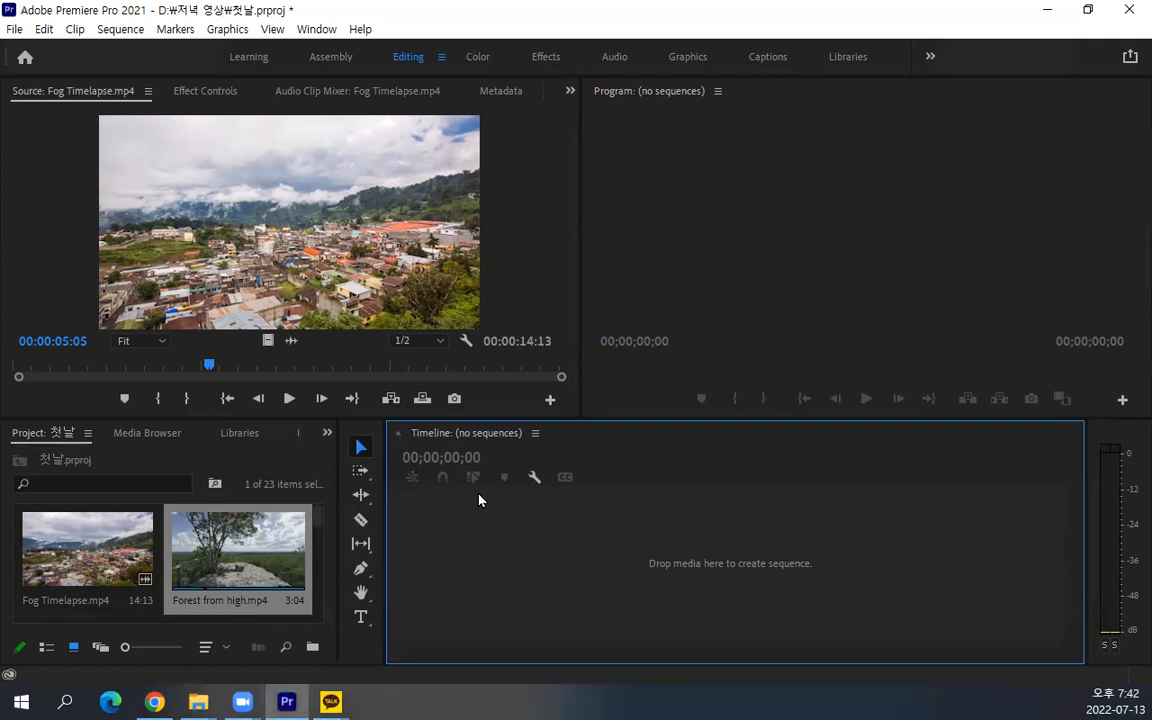
pyautogui.click(308, 481)
pyautogui.click(424, 316)
pyautogui.click(848, 265)
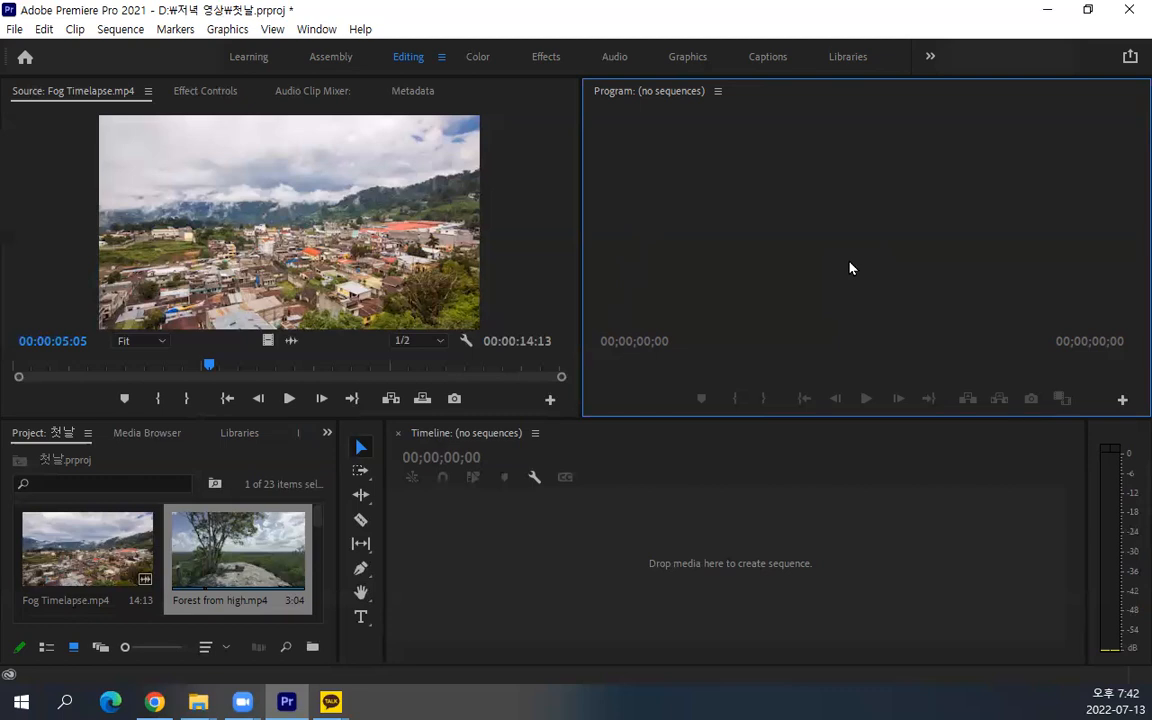
pyautogui.click(257, 484)
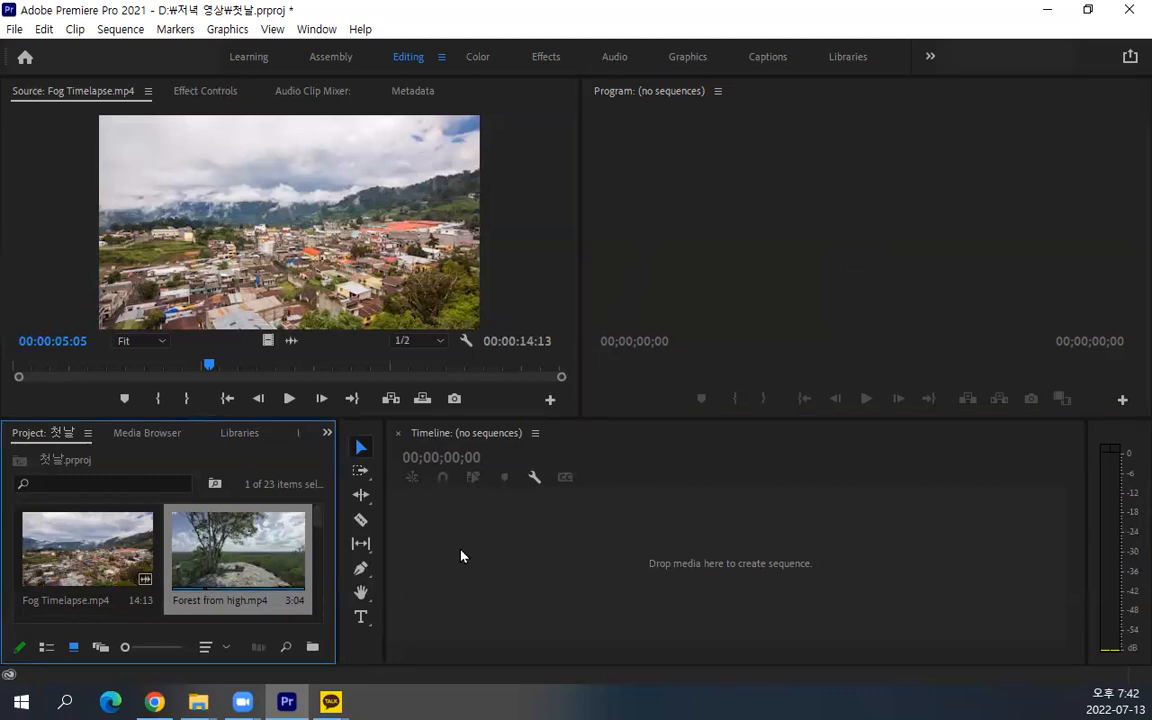
pyautogui.click(481, 240)
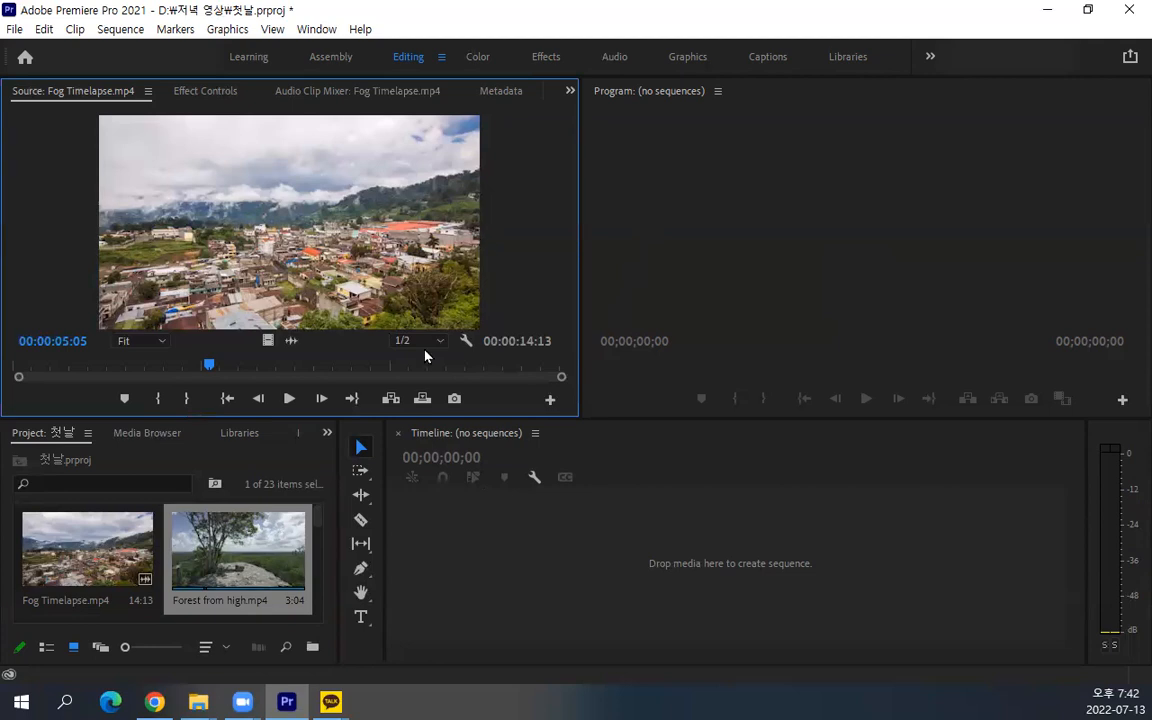
pyautogui.click(245, 504)
pyautogui.click(558, 262)
pyautogui.click(735, 252)
pyautogui.click(648, 558)
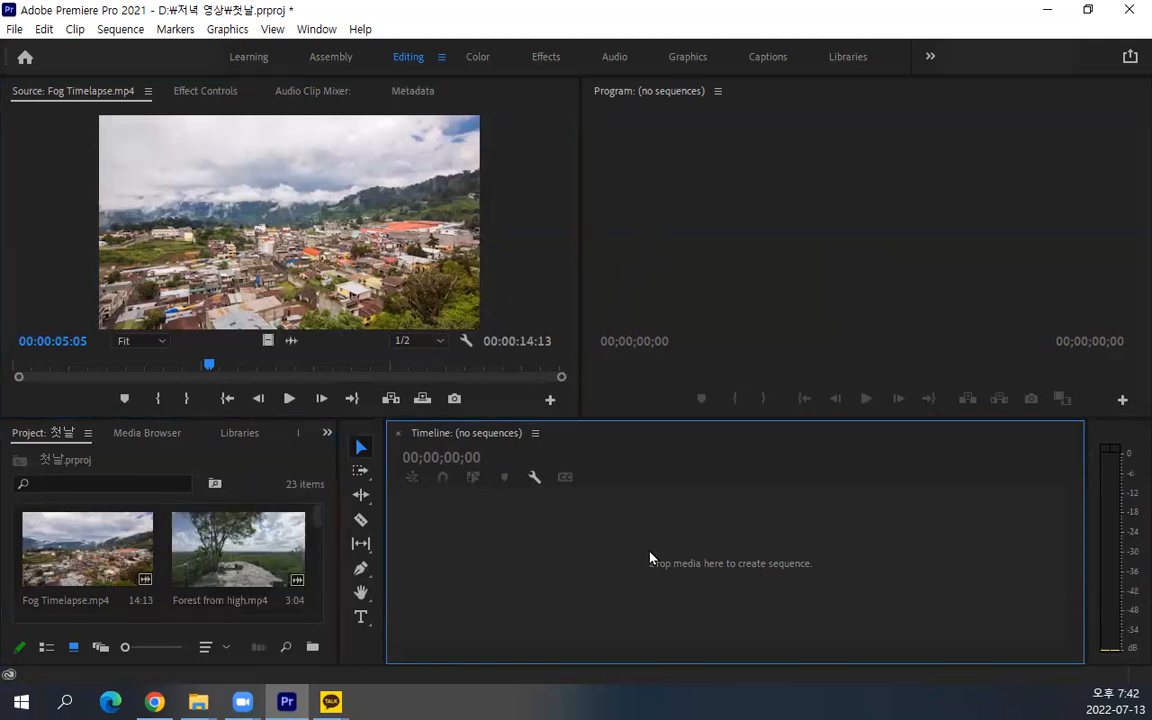
pyautogui.click(238, 548)
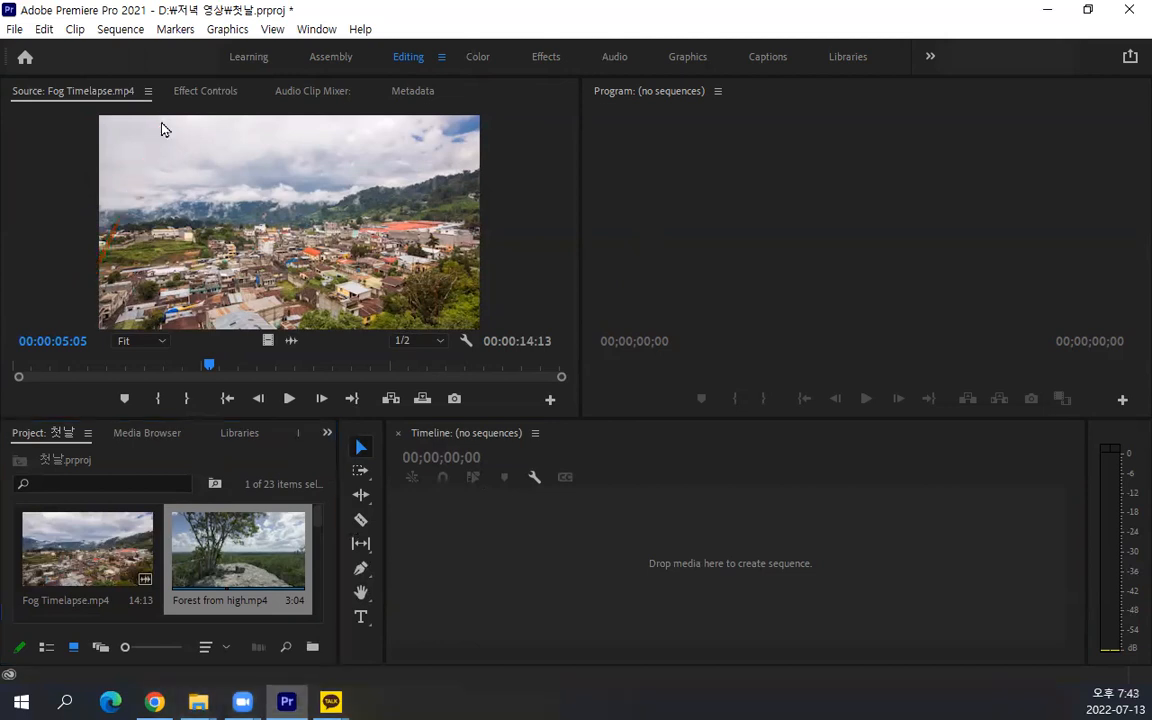
# Scrub Fog Timelapse.mp4 back to 00:00:02:16 in the Source monitor, and play and stop it twice
pyautogui.click(54, 340)
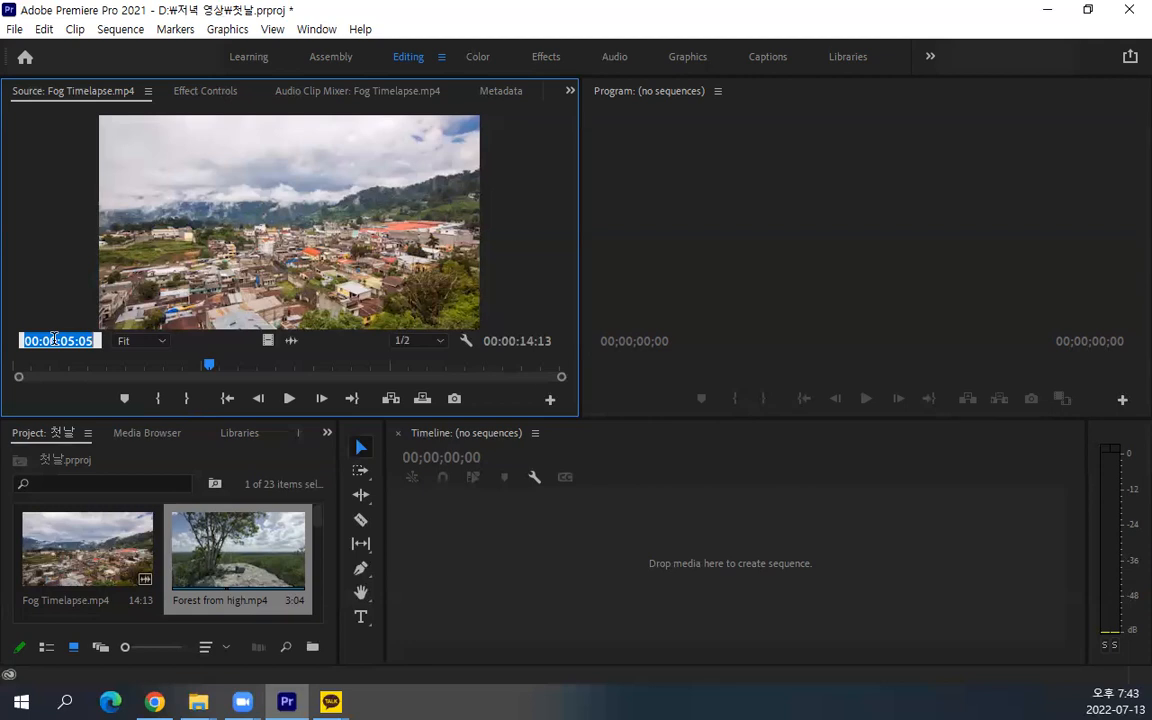
pyautogui.press('Return')
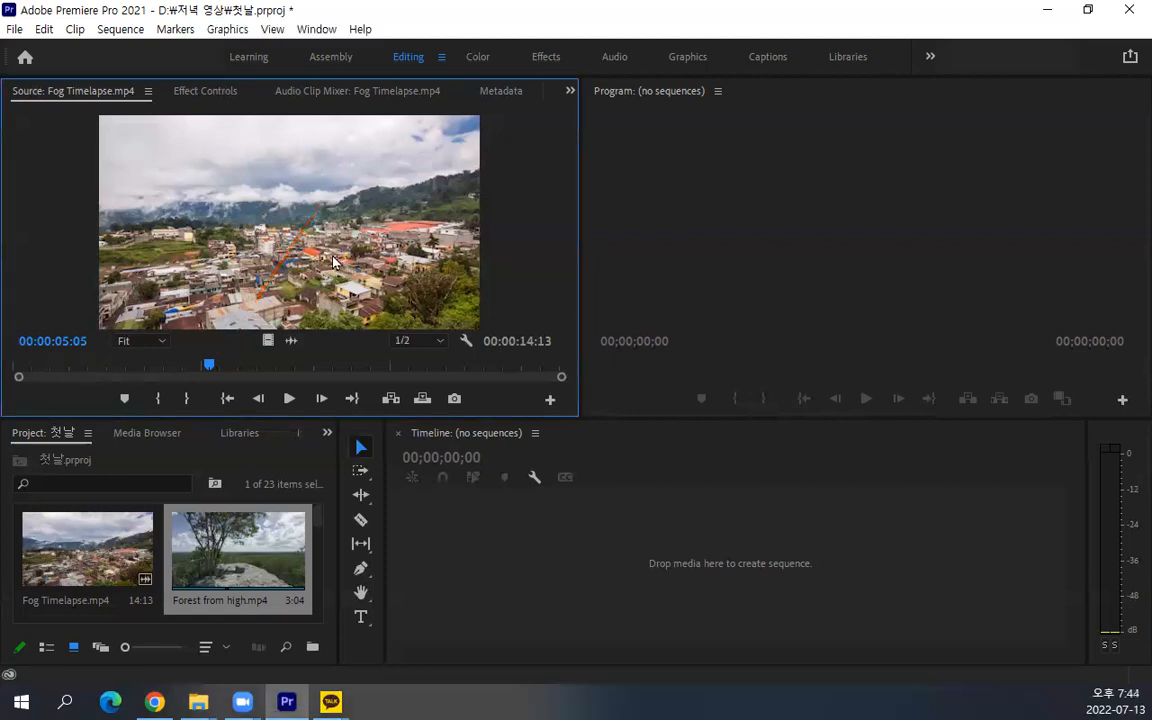
pyautogui.moveTo(207, 366)
pyautogui.mouseDown()
pyautogui.moveTo(110, 366)
pyautogui.moveTo(507, 366)
pyautogui.moveTo(188, 366)
pyautogui.mouseUp()
pyautogui.moveTo(108, 373)
pyautogui.mouseDown()
pyautogui.moveTo(399, 368)
pyautogui.moveTo(200, 368)
pyautogui.moveTo(391, 366)
pyautogui.moveTo(383, 342)
pyautogui.moveTo(71, 364)
pyautogui.moveTo(224, 368)
pyautogui.moveTo(111, 381)
pyautogui.moveTo(202, 378)
pyautogui.moveTo(113, 370)
pyautogui.mouseUp()
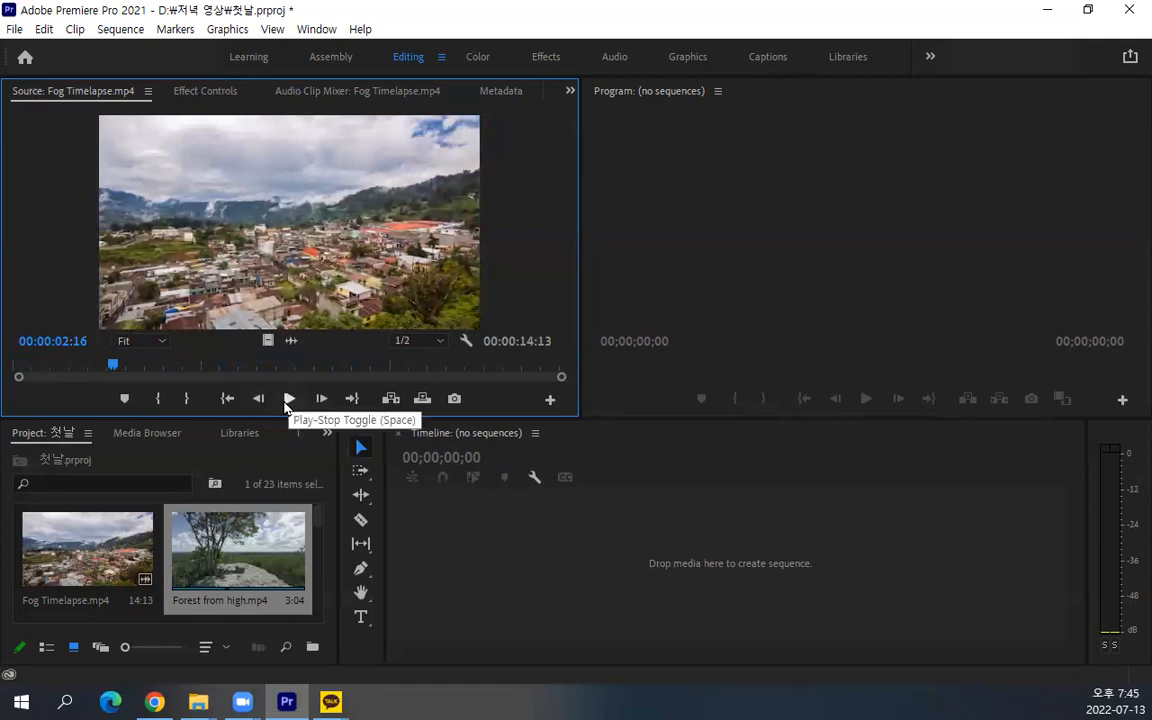
pyautogui.click(286, 400)
pyautogui.click(288, 399)
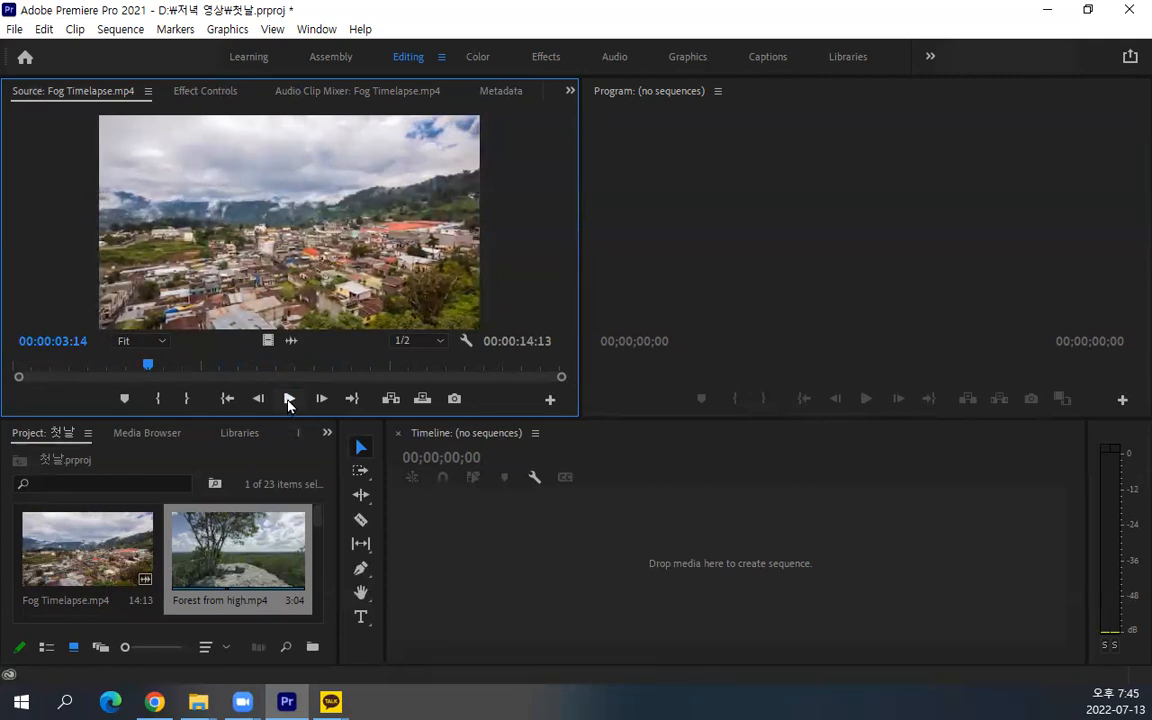
pyautogui.click(286, 399)
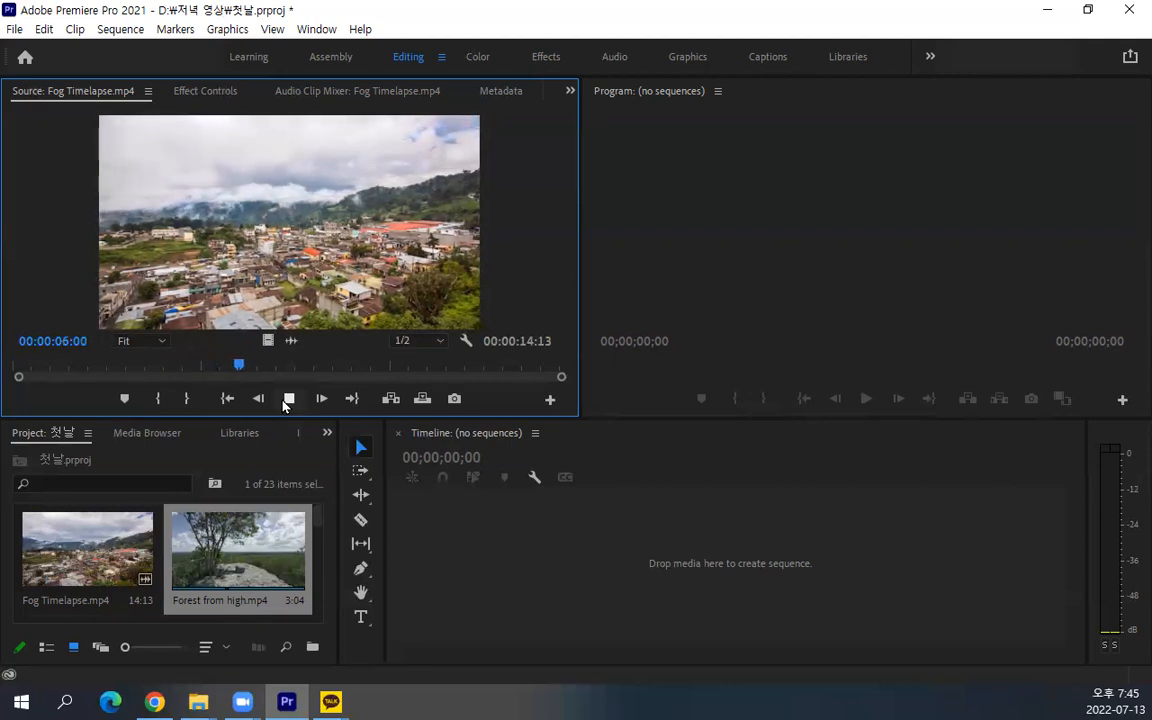
pyautogui.click(286, 400)
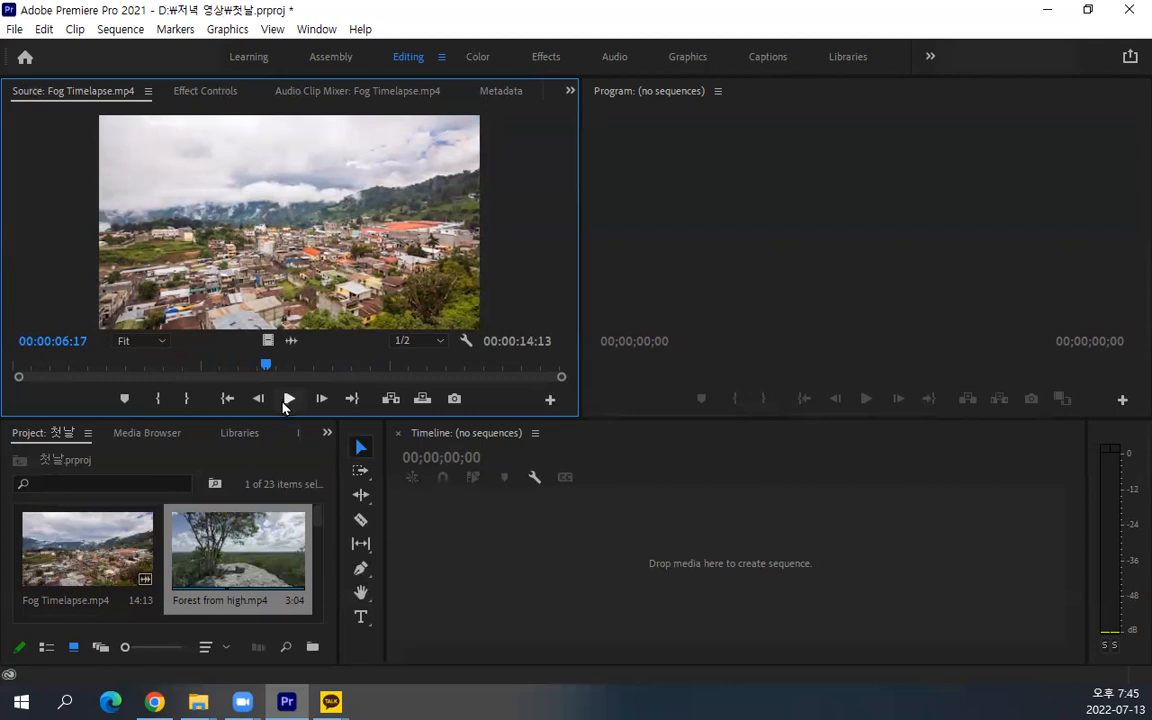
# Play Fog Timelapse.mp4 twice from near its start and park the Source playhead at 00:00:02:00
pyautogui.moveTo(265, 366); pyautogui.dragTo(43, 377)
pyautogui.press('space')
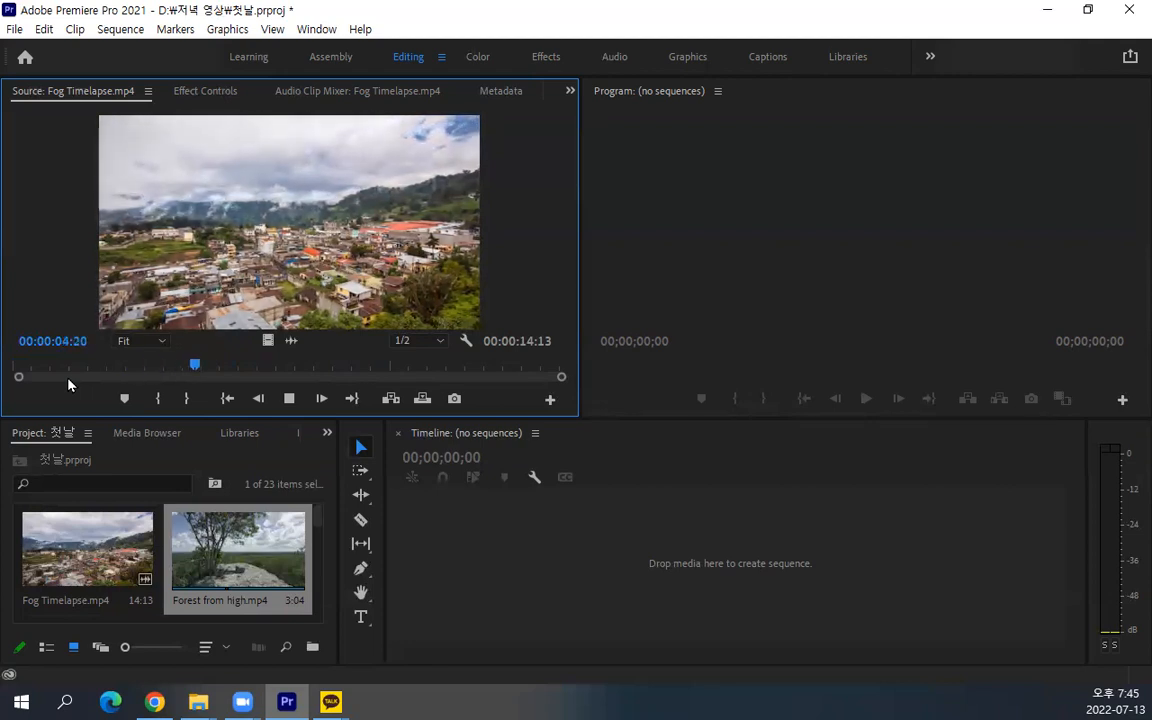
pyautogui.press('space')
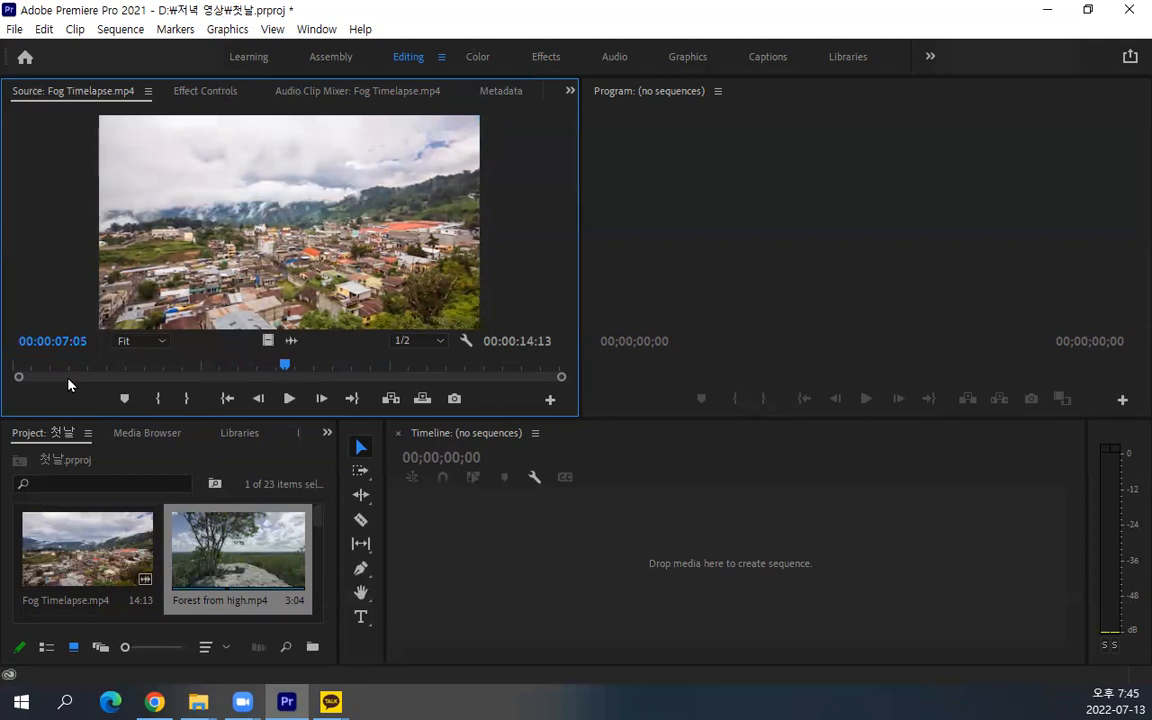
pyautogui.moveTo(284, 367); pyautogui.dragTo(78, 372)
pyautogui.press('space')
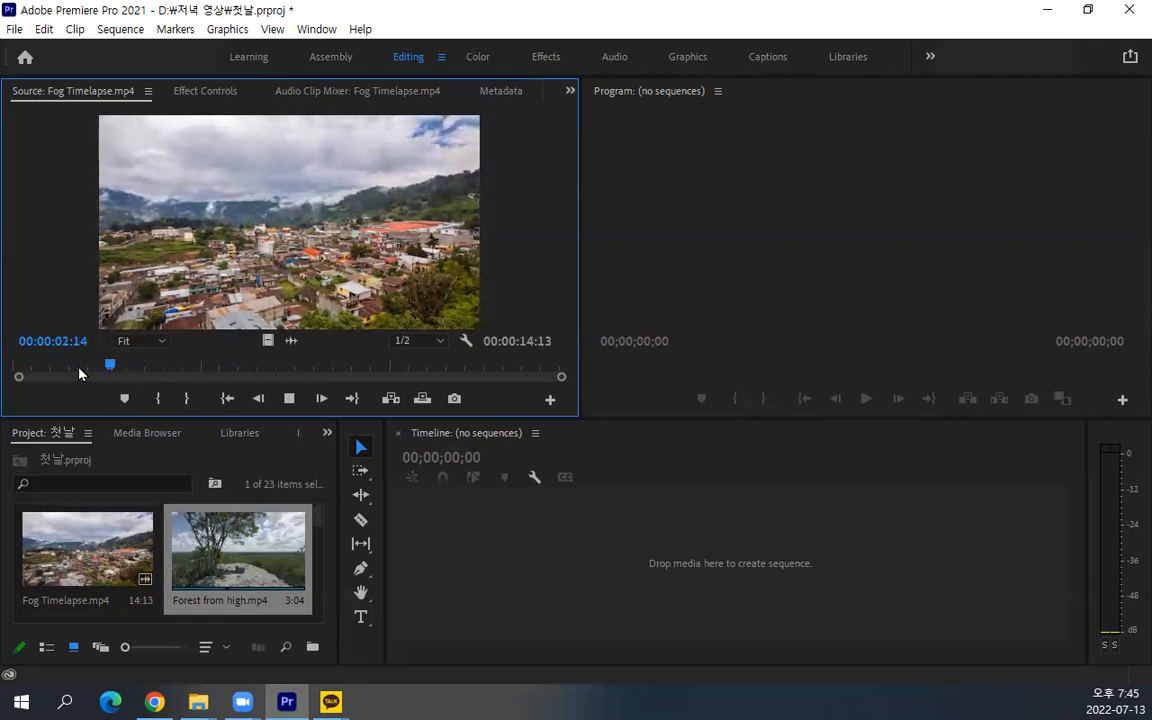
pyautogui.press('space')
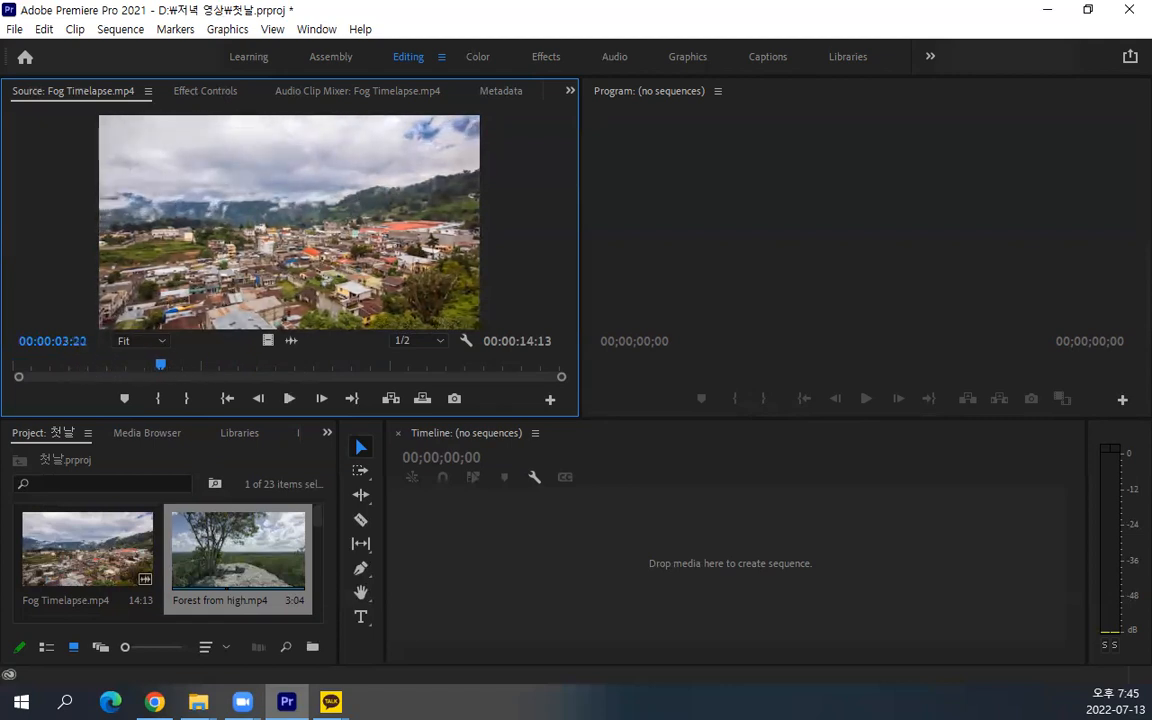
pyautogui.hotkey('alt', 'Tab')
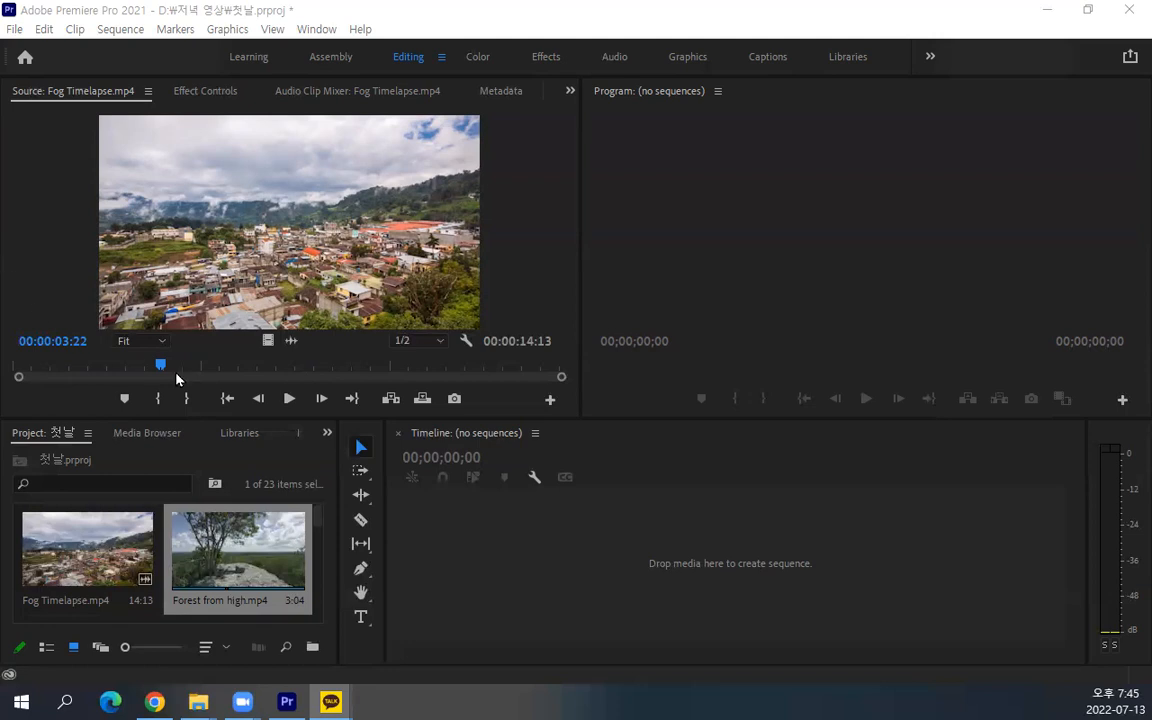
pyautogui.moveTo(156, 366)
pyautogui.mouseDown()
pyautogui.moveTo(65, 375)
pyautogui.moveTo(121, 370)
pyautogui.moveTo(81, 366)
pyautogui.mouseUp()
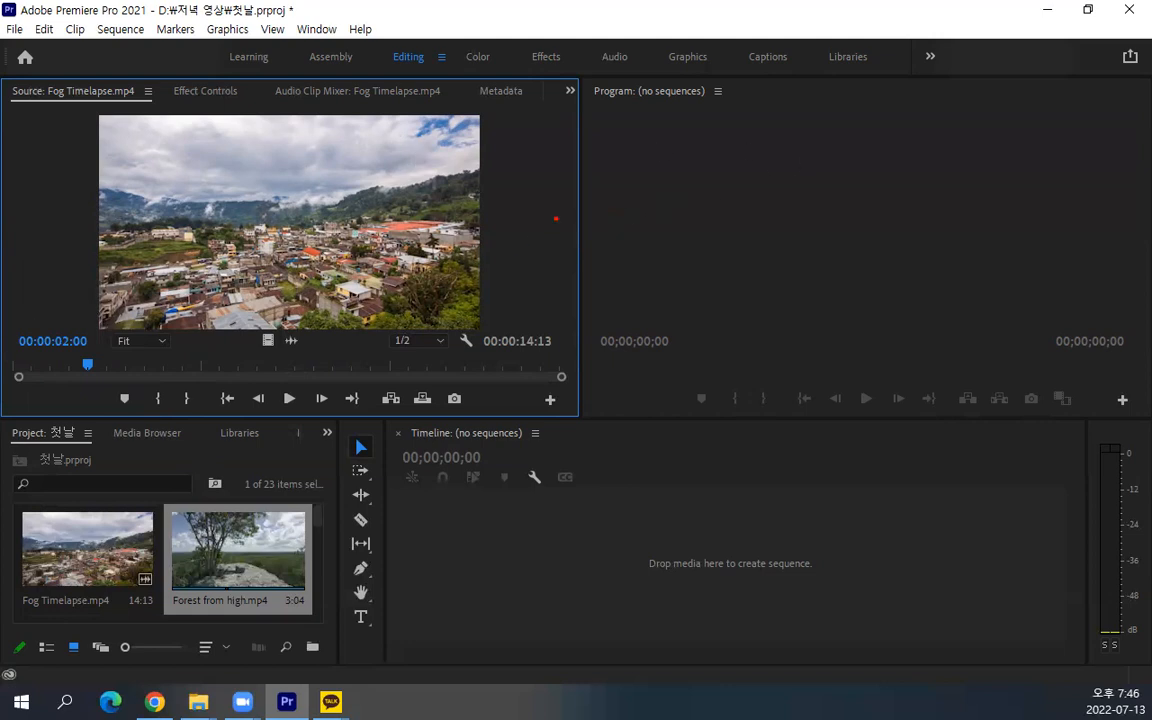
pyautogui.moveTo(627, 154)
pyautogui.mouseDown()
pyautogui.moveTo(623, 217)
pyautogui.moveTo(645, 147)
pyautogui.moveTo(684, 150)
pyautogui.mouseUp()
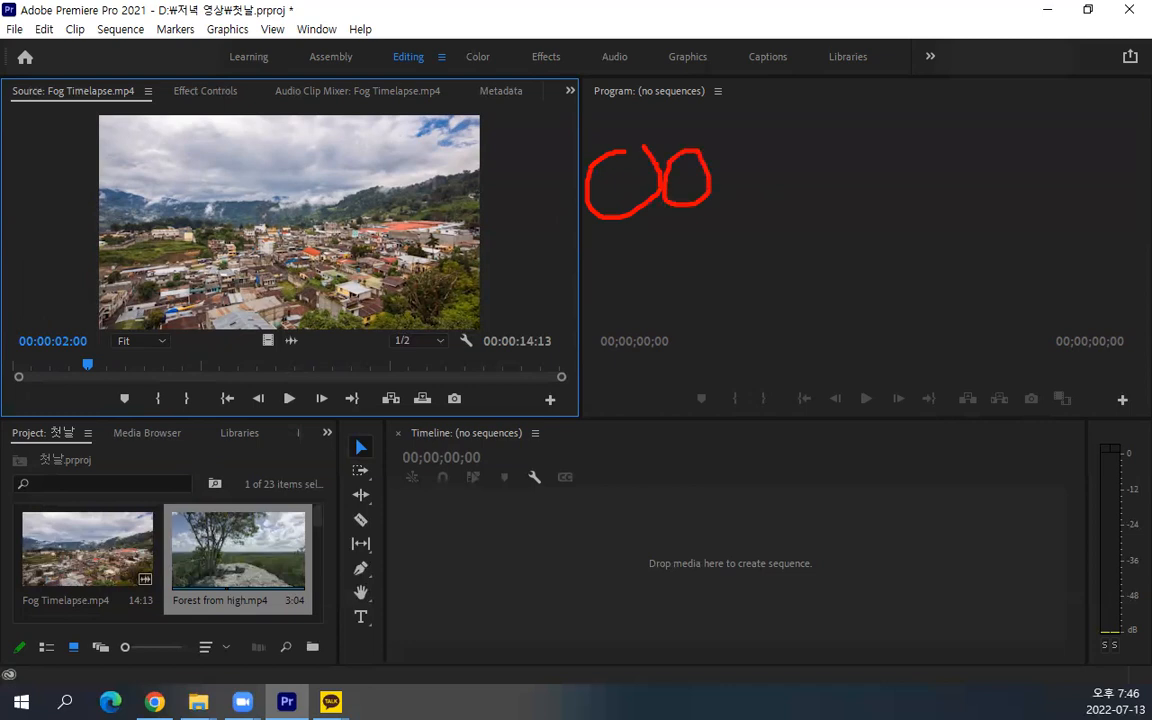
pyautogui.moveTo(790, 156)
pyautogui.mouseDown()
pyautogui.moveTo(766, 205)
pyautogui.moveTo(795, 165)
pyautogui.moveTo(840, 172)
pyautogui.mouseUp()
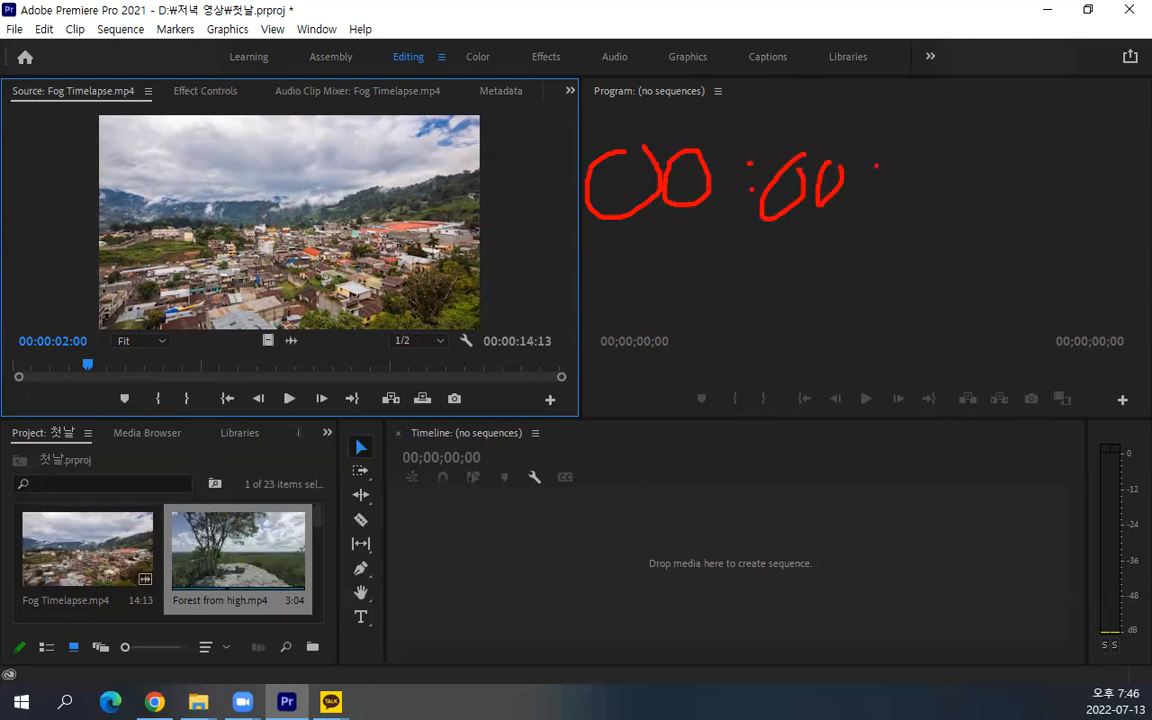
pyautogui.moveTo(909, 166)
pyautogui.mouseDown()
pyautogui.moveTo(912, 205)
pyautogui.moveTo(906, 166)
pyautogui.mouseUp()
pyautogui.moveTo(970, 166)
pyautogui.mouseDown()
pyautogui.moveTo(969, 203)
pyautogui.moveTo(980, 172)
pyautogui.mouseUp()
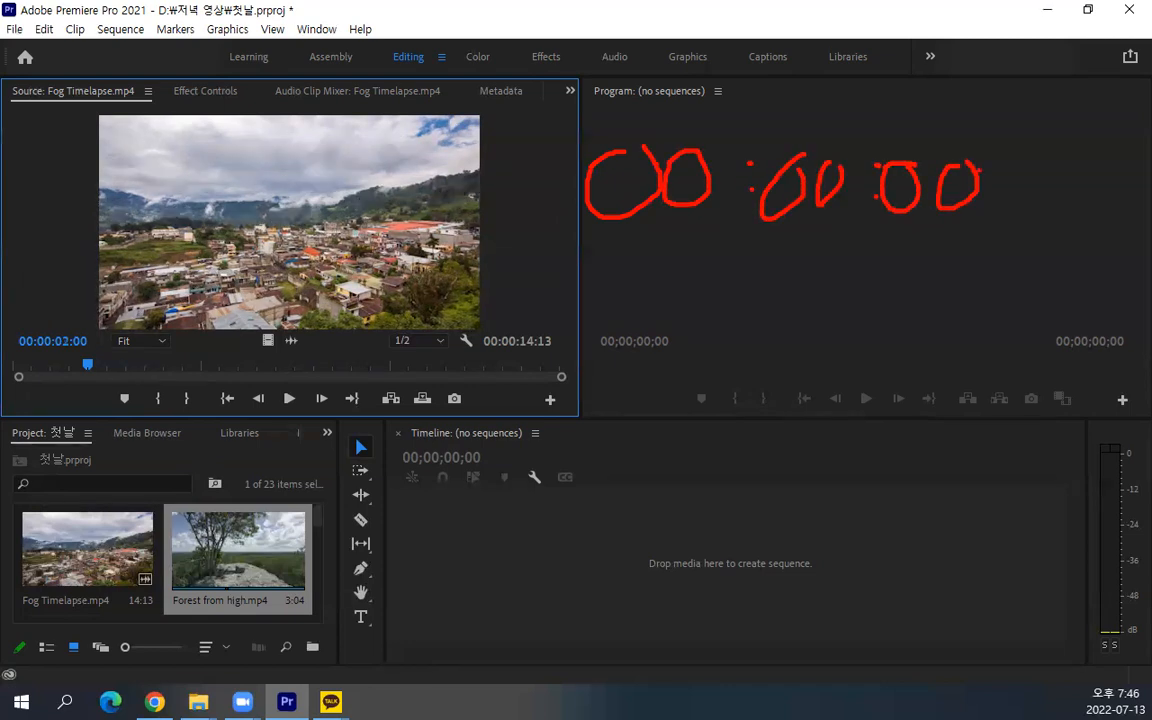
pyautogui.moveTo(1045, 154)
pyautogui.mouseDown()
pyautogui.moveTo(1102, 190)
pyautogui.moveTo(1103, 156)
pyautogui.mouseUp()
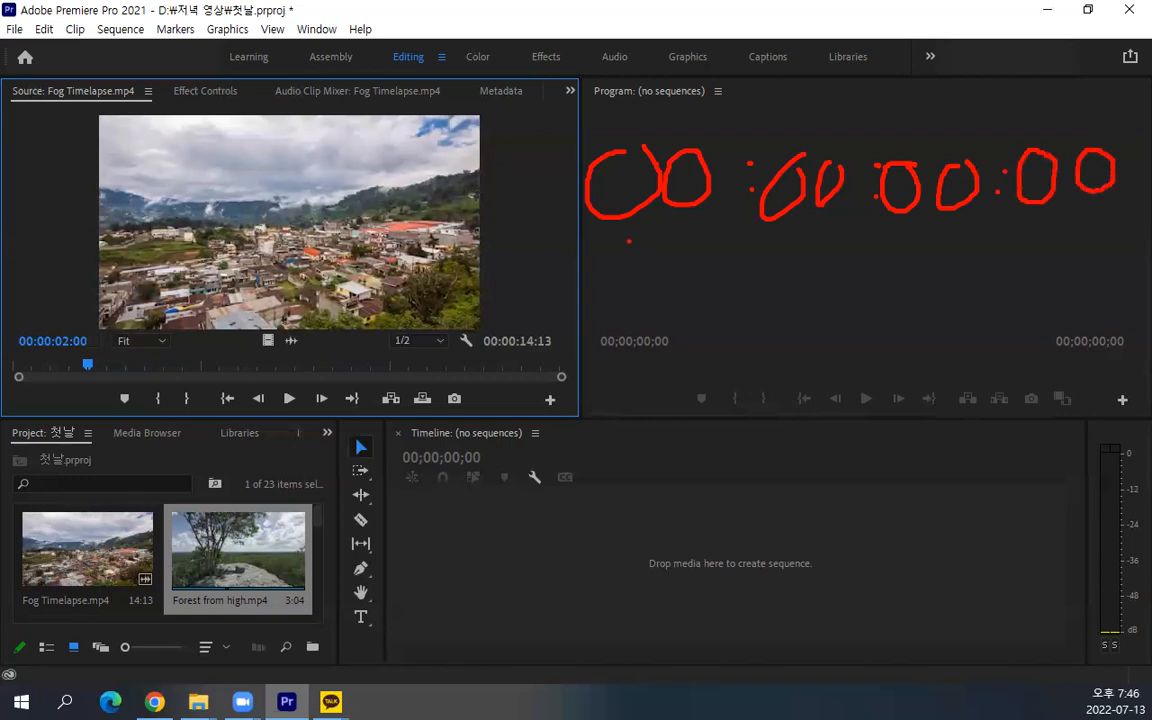
pyautogui.moveTo(626, 243)
pyautogui.mouseDown()
pyautogui.moveTo(560, 404)
pyautogui.moveTo(589, 388)
pyautogui.moveTo(606, 396)
pyautogui.moveTo(604, 486)
pyautogui.moveTo(634, 483)
pyautogui.mouseUp()
pyautogui.moveTo(657, 430); pyautogui.dragTo(659, 476)
pyautogui.moveTo(797, 382); pyautogui.dragTo(797, 245)
pyautogui.moveTo(776, 416)
pyautogui.mouseDown()
pyautogui.moveTo(775, 462)
pyautogui.moveTo(822, 420)
pyautogui.moveTo(820, 440)
pyautogui.mouseUp()
pyautogui.moveTo(750, 488)
pyautogui.mouseDown()
pyautogui.moveTo(841, 482)
pyautogui.moveTo(840, 499)
pyautogui.mouseUp()
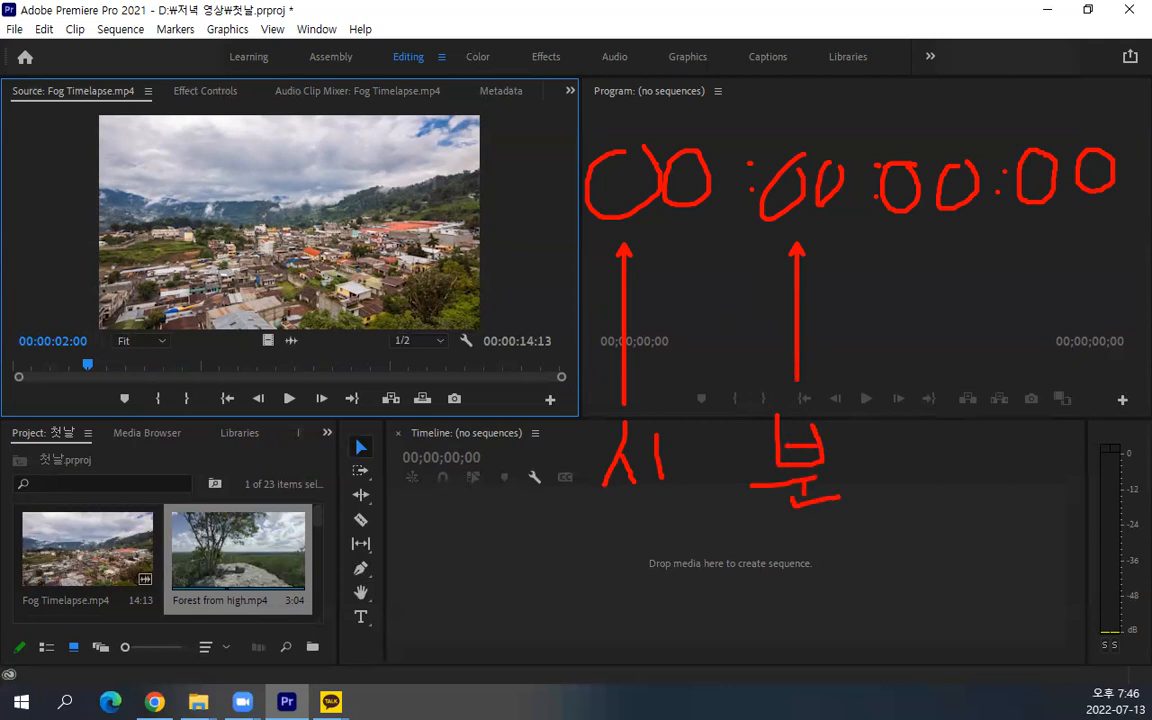
pyautogui.moveTo(923, 236); pyautogui.dragTo(926, 446)
pyautogui.moveTo(918, 450)
pyautogui.mouseDown()
pyautogui.moveTo(899, 478)
pyautogui.moveTo(931, 482)
pyautogui.mouseUp()
pyautogui.moveTo(907, 487)
pyautogui.mouseDown()
pyautogui.moveTo(908, 509)
pyautogui.moveTo(972, 507)
pyautogui.mouseUp()
pyautogui.moveTo(1074, 231); pyautogui.dragTo(1073, 397)
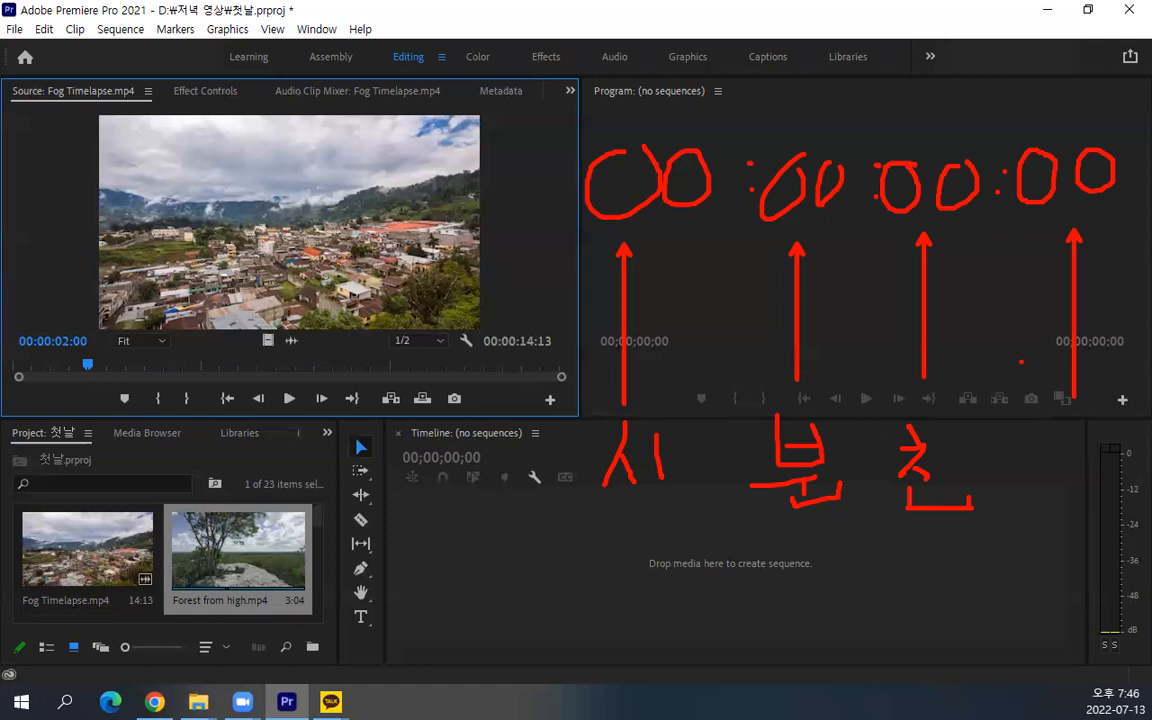
pyautogui.press('Escape')
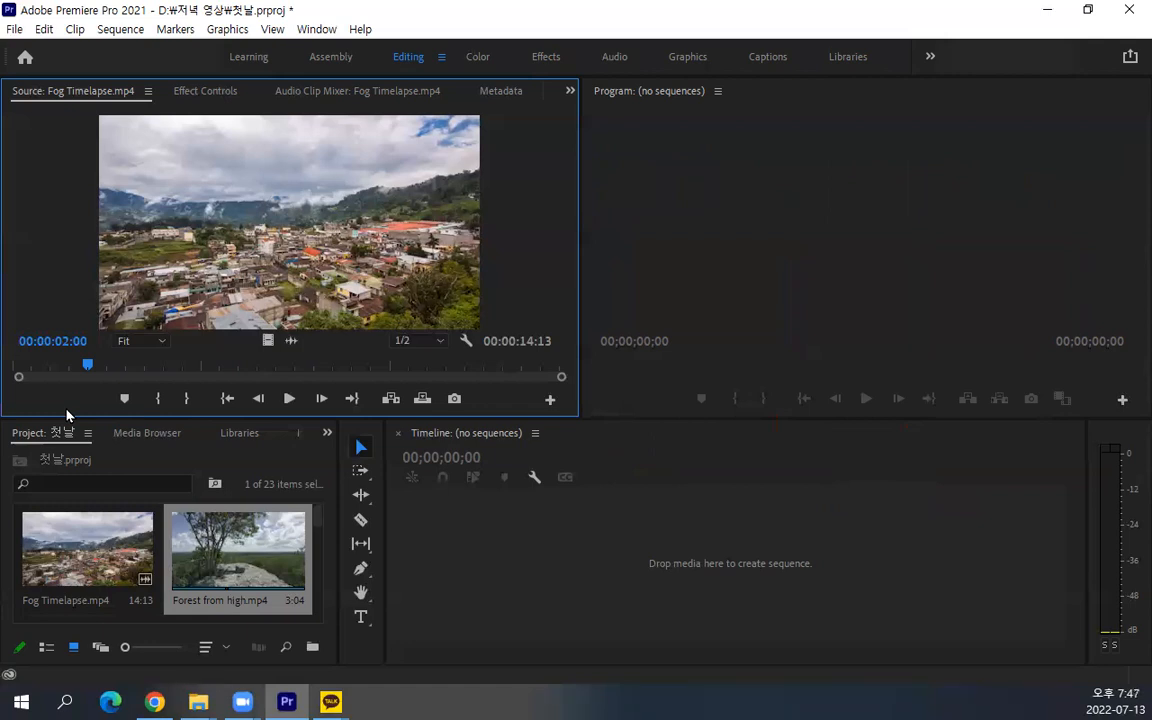
# Step the Source playhead frame by frame forward and backward around 00:00:02:00 in Fog Timelapse.mp4
pyautogui.press('Right')
pyautogui.press('Right')
pyautogui.press('Left')
pyautogui.press('Left')
pyautogui.press('Left')
pyautogui.press('Left')
pyautogui.press('Left')
pyautogui.press('Left')
pyautogui.press('Left')
pyautogui.press('Left')
pyautogui.press('Left')
pyautogui.press('Right')
pyautogui.press('Right')
pyautogui.press('Right')
pyautogui.press('Right')
pyautogui.press('Right')
pyautogui.press('Right')
# Jump to the last frame of Fog Timelapse.mp4 and step frame by frame around the 14-second mark
pyautogui.press('End')
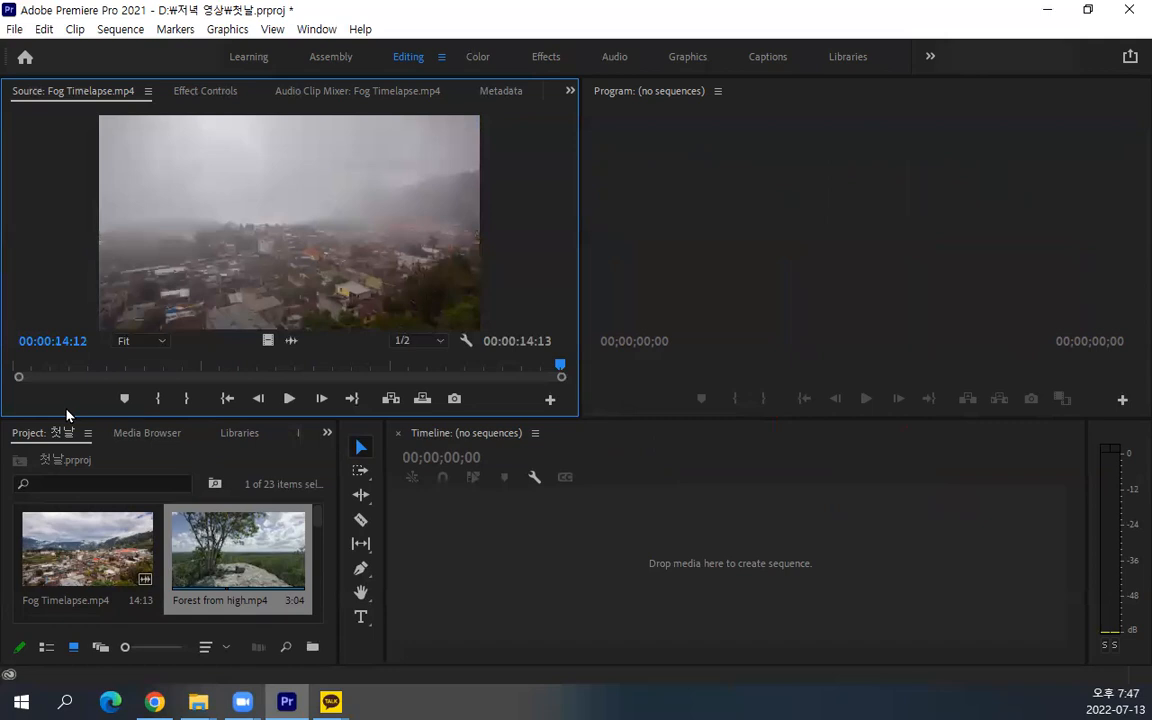
pyautogui.press('Left')
pyautogui.press('Left')
pyautogui.press('Left')
pyautogui.press('Left')
pyautogui.press('Left')
pyautogui.press('Left')
pyautogui.press('Left')
pyautogui.press('Left')
pyautogui.press('Left')
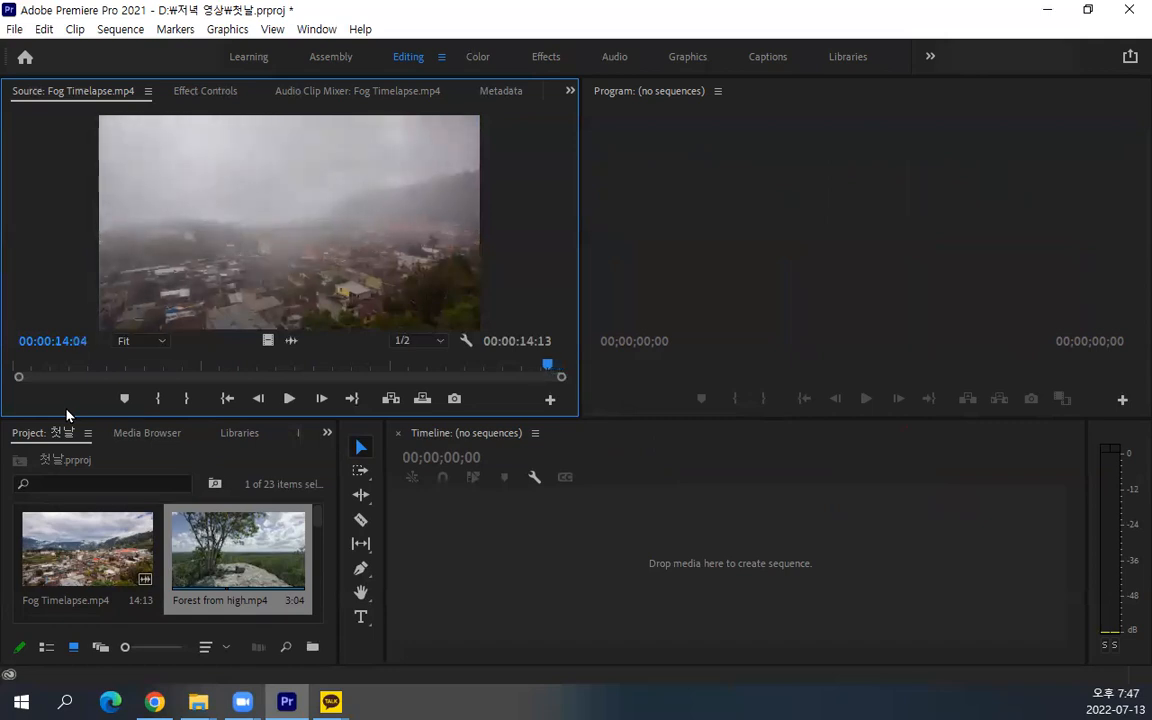
pyautogui.press('Left')
pyautogui.press('Left')
pyautogui.press('Left')
pyautogui.press('Left')
pyautogui.press('Left')
pyautogui.press('Left')
pyautogui.press('Left')
pyautogui.press('Left')
pyautogui.press('Left')
pyautogui.press('Left')
pyautogui.press('Left')
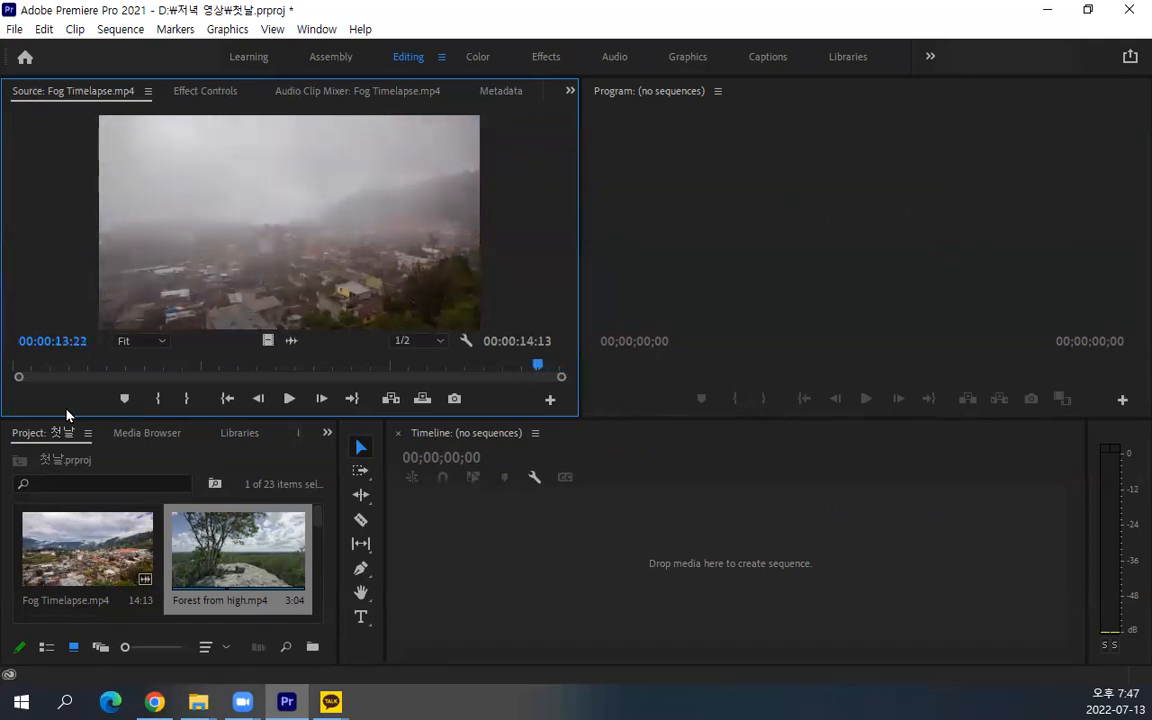
pyautogui.press('Right')
pyautogui.press('Right')
pyautogui.press('Right')
pyautogui.press('Right')
pyautogui.press('Right')
pyautogui.press('Right')
pyautogui.press('Right')
pyautogui.press('Right')
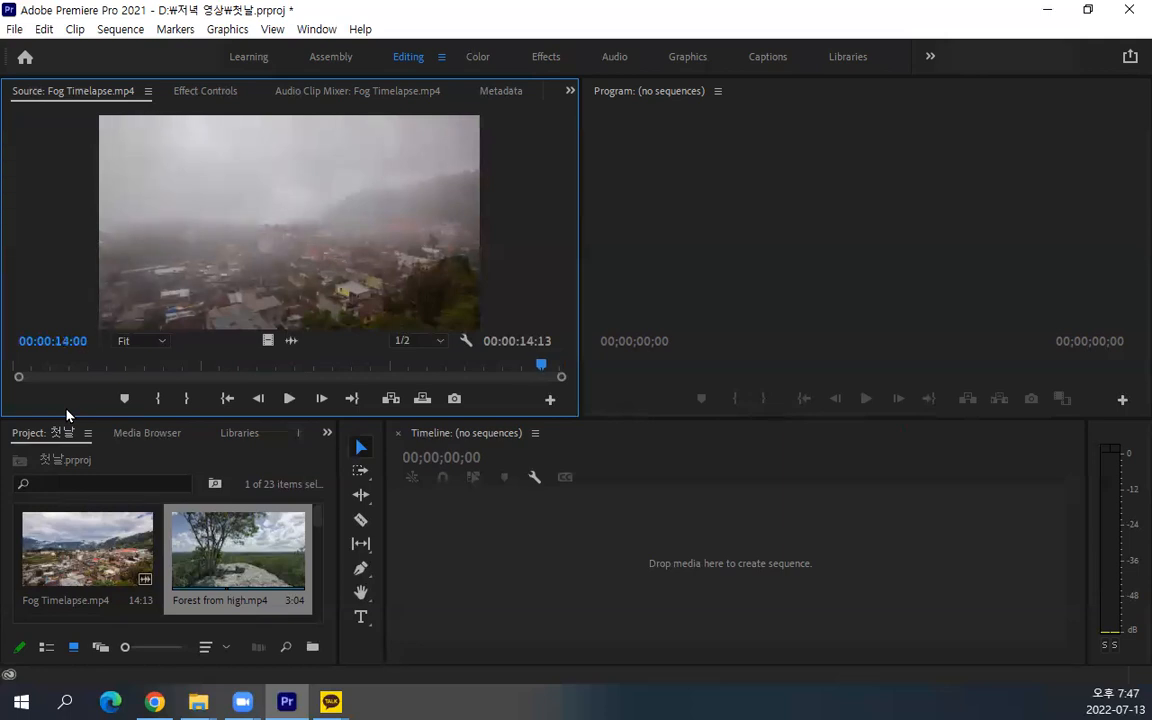
pyautogui.press('Left')
pyautogui.press('Left')
pyautogui.press('Left')
pyautogui.press('Left')
pyautogui.press('Left')
pyautogui.press('Left')
pyautogui.press('Left')
pyautogui.press('Left')
pyautogui.press('Left')
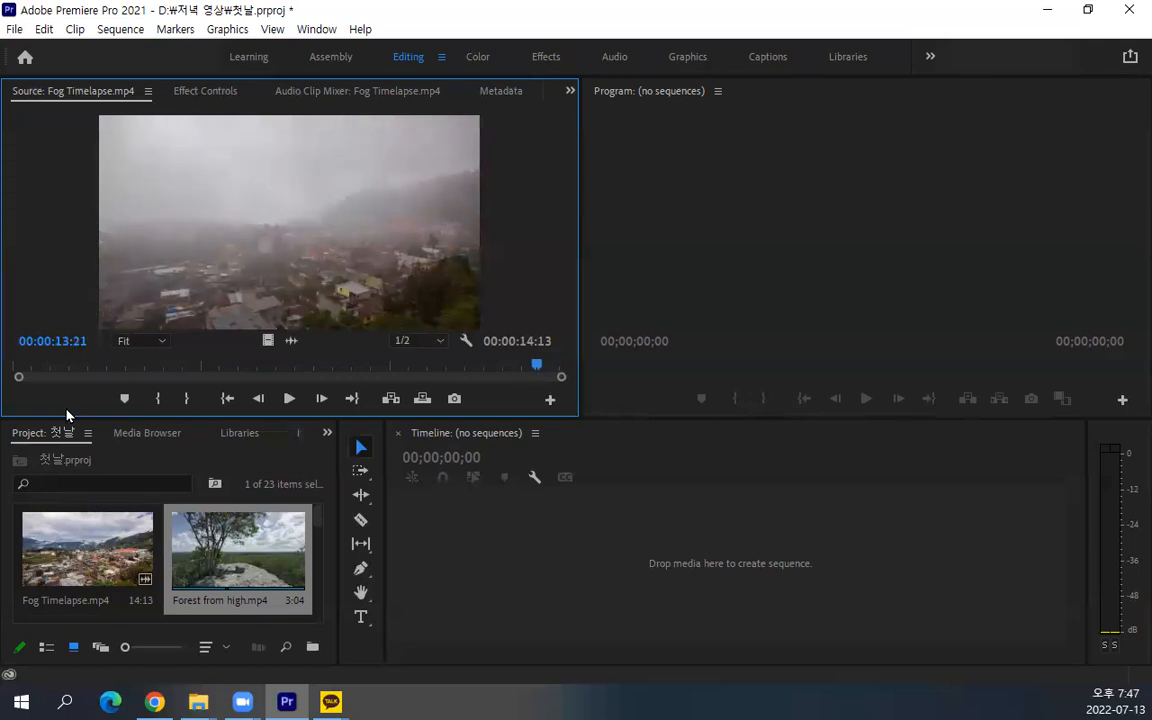
# Step the Source playhead backward through Fog Timelapse.mp4 to 00:00:05:02
pyautogui.press('Left')
pyautogui.press('Left')
pyautogui.press('Left')
pyautogui.press('Left')
pyautogui.press('Left')
pyautogui.press('Left')
pyautogui.press('Left')
pyautogui.press('Left')
pyautogui.press('Left')
pyautogui.press('Left')
pyautogui.press('Left')
pyautogui.press('Left')
pyautogui.press('Left')
pyautogui.press('Left')
pyautogui.press('Left')
pyautogui.press('Left')
pyautogui.press('Left')
pyautogui.press('Left')
pyautogui.press('Left')
pyautogui.press('Left')
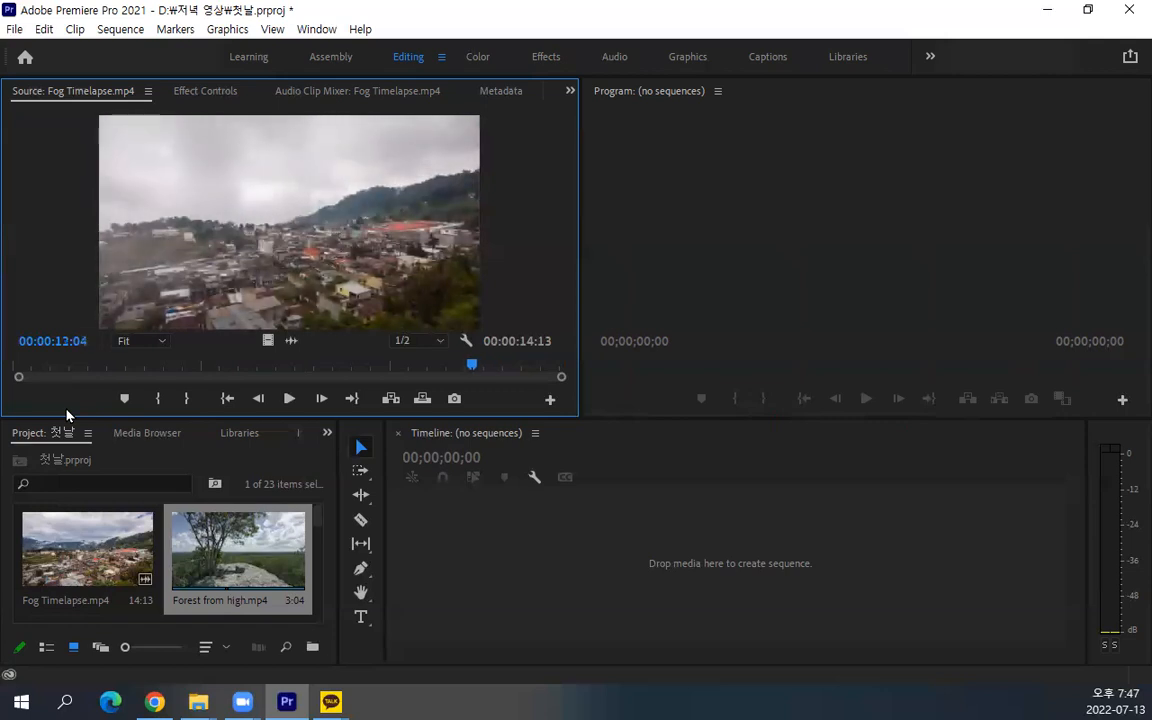
pyautogui.press('Left')
pyautogui.press('Left')
pyautogui.press('Left')
pyautogui.press('Left')
pyautogui.press('Left')
pyautogui.press('Left')
pyautogui.press('Left')
pyautogui.press('Left')
pyautogui.press('Left')
pyautogui.press('Left')
pyautogui.press('Left')
pyautogui.press('Left')
pyautogui.press('Left')
pyautogui.press('Left')
pyautogui.press('Left')
pyautogui.press('Left')
pyautogui.press('Left')
pyautogui.press('Left')
pyautogui.press('Left')
pyautogui.press('Left')
pyautogui.press('Left')
pyautogui.press('Left')
pyautogui.press('Left')
pyautogui.press('Left')
pyautogui.press('Left')
pyautogui.press('Left')
pyautogui.press('Left')
pyautogui.press('Left')
pyautogui.press('Left')
pyautogui.press('Left')
pyautogui.press('Left')
pyautogui.press('Left')
pyautogui.press('Left')
pyautogui.press('Left')
pyautogui.press('Left')
pyautogui.press('Left')
pyautogui.press('Left')
pyautogui.press('Left')
pyautogui.press('Left')
pyautogui.press('Left')
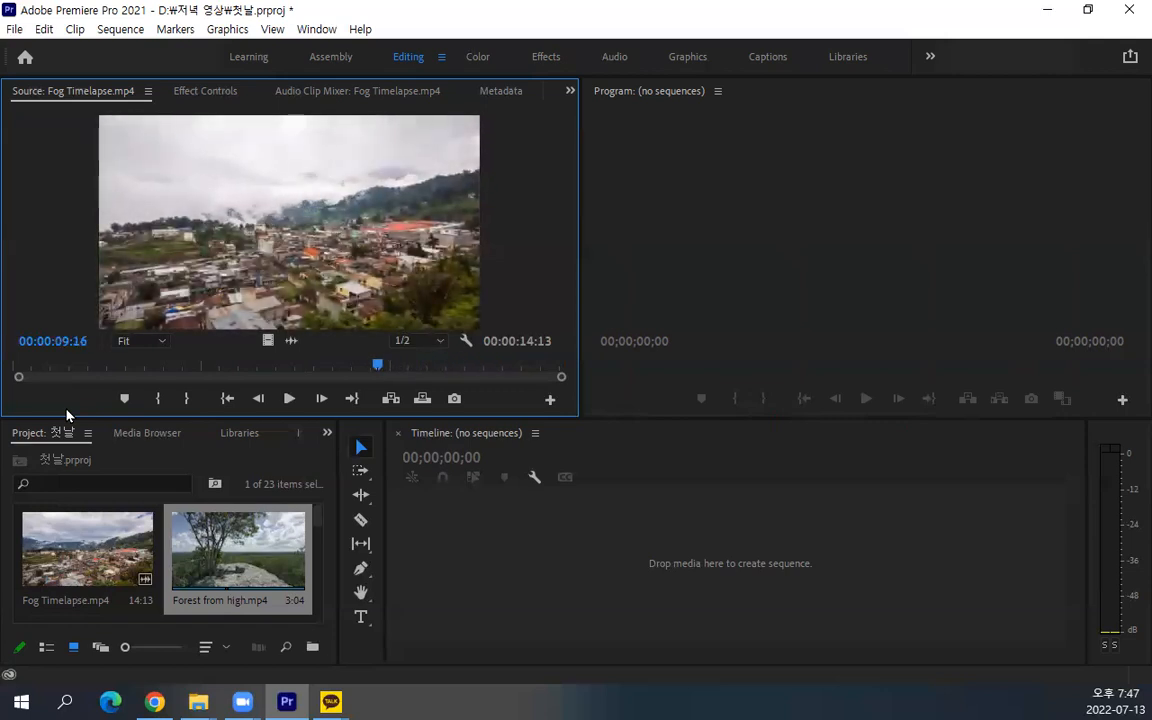
pyautogui.press('Left')
pyautogui.press('Left')
pyautogui.press('Left')
pyautogui.press('Left')
pyautogui.press('Left')
pyautogui.press('Left')
pyautogui.press('Left')
pyautogui.press('Left')
pyautogui.press('Left')
pyautogui.press('Left')
pyautogui.press('Left')
pyautogui.press('Left')
pyautogui.press('Left')
pyautogui.press('Left')
pyautogui.press('Left')
pyautogui.press('Left')
pyautogui.press('Left')
pyautogui.press('Left')
pyautogui.press('Left')
pyautogui.press('Left')
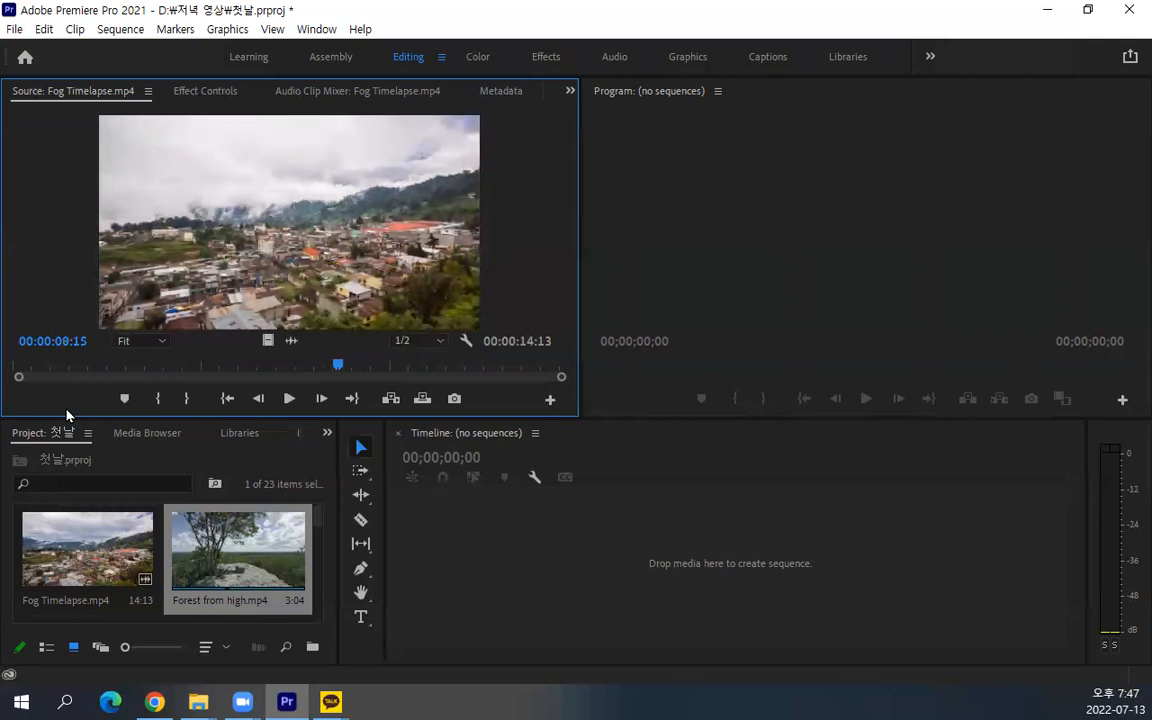
pyautogui.press('Left')
pyautogui.press('Left')
pyautogui.press('Left')
pyautogui.press('Left')
pyautogui.press('Left')
pyautogui.press('Left')
pyautogui.press('Left')
pyautogui.press('Left')
pyautogui.press('Left')
pyautogui.press('Left')
pyautogui.press('Left')
pyautogui.press('Left')
pyautogui.press('Left')
pyautogui.press('Left')
pyautogui.press('Left')
pyautogui.press('Left')
pyautogui.press('Left')
pyautogui.press('Left')
pyautogui.press('Left')
pyautogui.press('Left')
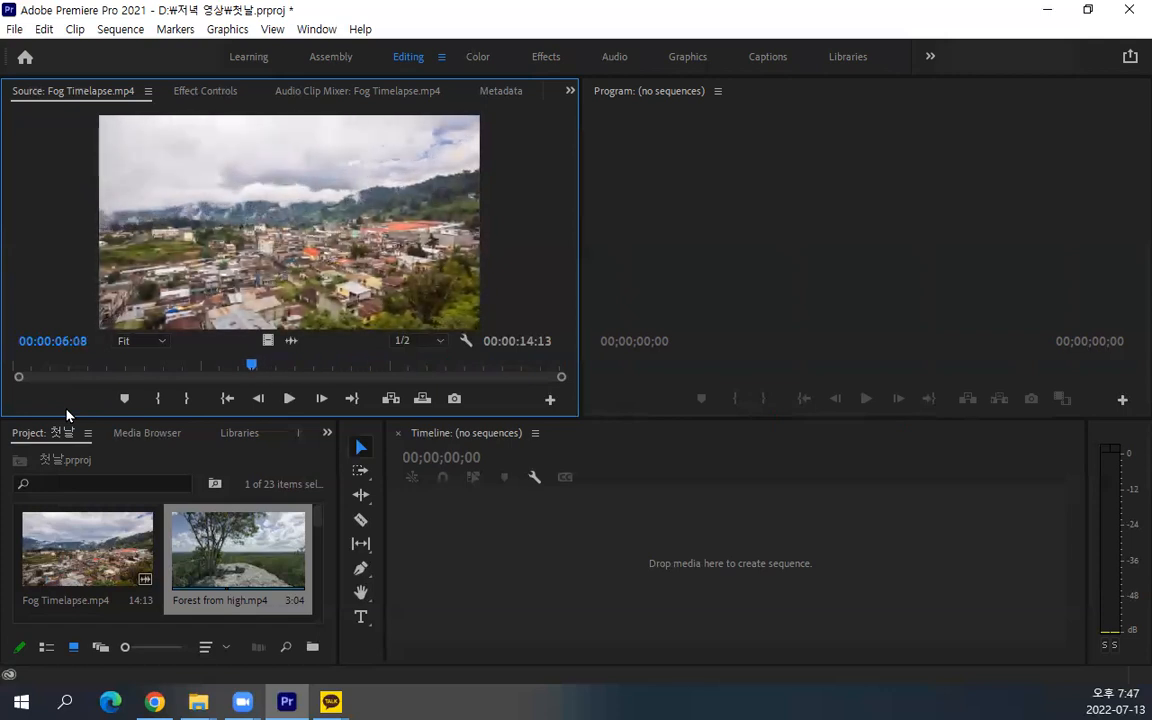
pyautogui.press('Left')
pyautogui.press('Left')
pyautogui.press('Left')
pyautogui.press('Left')
pyautogui.press('Left')
pyautogui.press('Left')
pyautogui.press('Left')
pyautogui.press('Left')
pyautogui.press('Left')
pyautogui.press('Left')
pyautogui.press('Left')
pyautogui.press('Left')
pyautogui.press('Left')
pyautogui.press('Left')
pyautogui.press('Left')
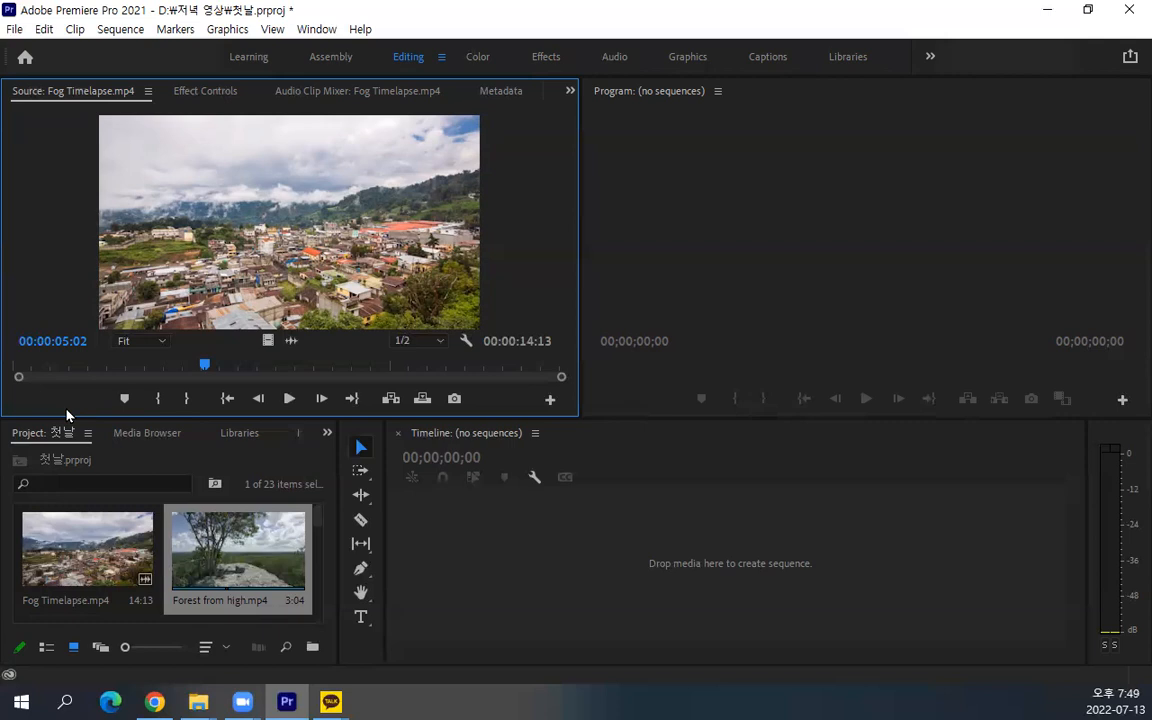
# Step the Source playhead backward through Fog Timelapse.mp4 to 00:00:04:04, then scrub it back to 00:00:03:02
pyautogui.press('Left')
pyautogui.press('Left')
pyautogui.press('Left')
pyautogui.press('Left')
pyautogui.press('Left')
pyautogui.press('Left')
pyautogui.press('Left')
pyautogui.press('Left')
pyautogui.press('Left')
pyautogui.press('Left')
pyautogui.press('Left')
pyautogui.press('Left')
pyautogui.press('Left')
pyautogui.press('Left')
pyautogui.press('Left')
pyautogui.press('Left')
pyautogui.press('Left')
pyautogui.press('Left')
pyautogui.press('Left')
pyautogui.press('Left')
pyautogui.press('Left')
pyautogui.press('Left')
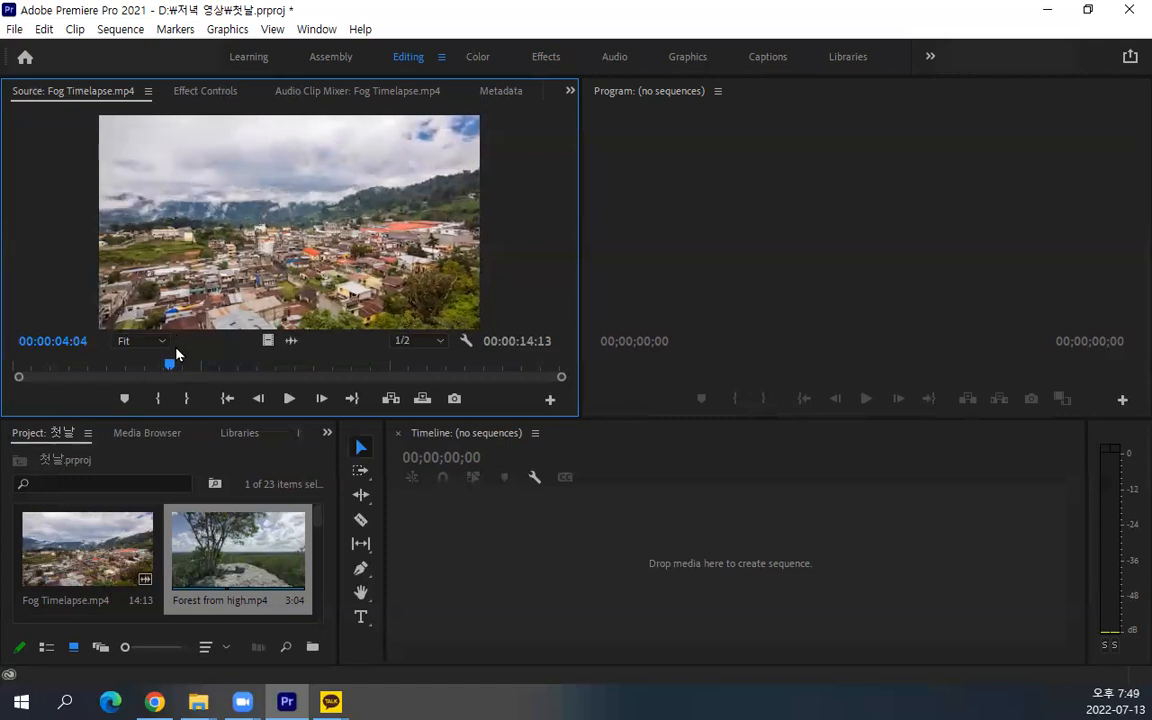
pyautogui.moveTo(172, 369); pyautogui.dragTo(131, 368)
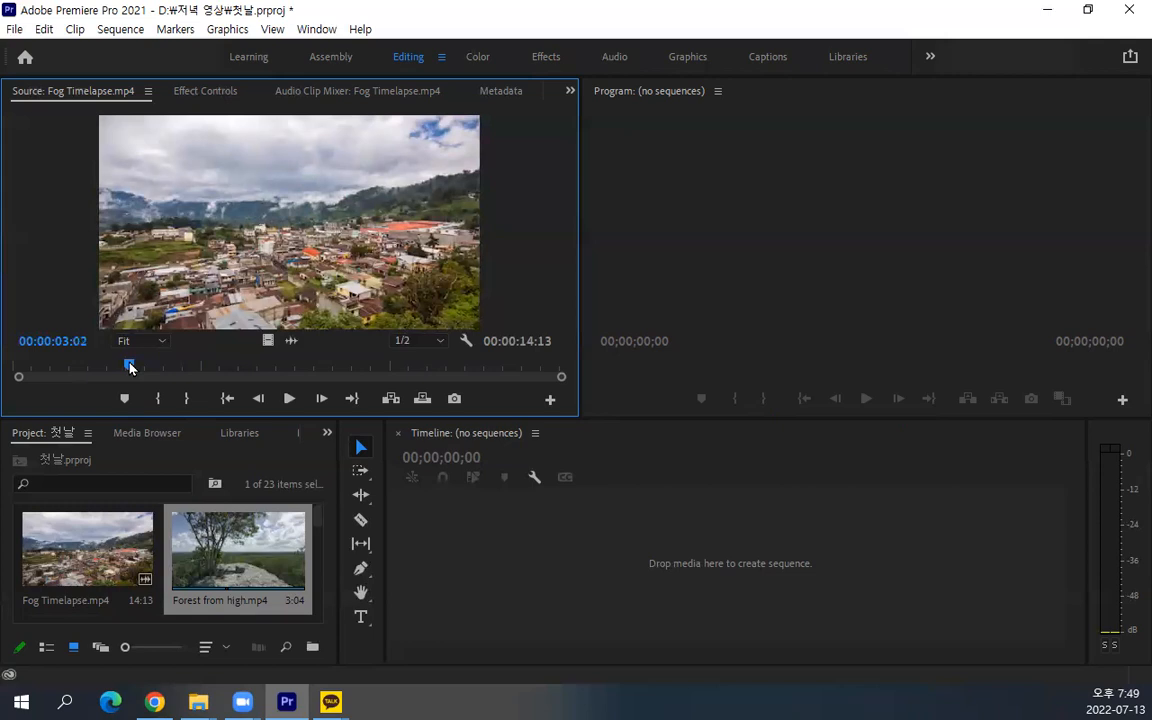
# Move the Source playhead to exactly 00:00:03:00 by entering 300 as its timecode
pyautogui.click(39, 340)
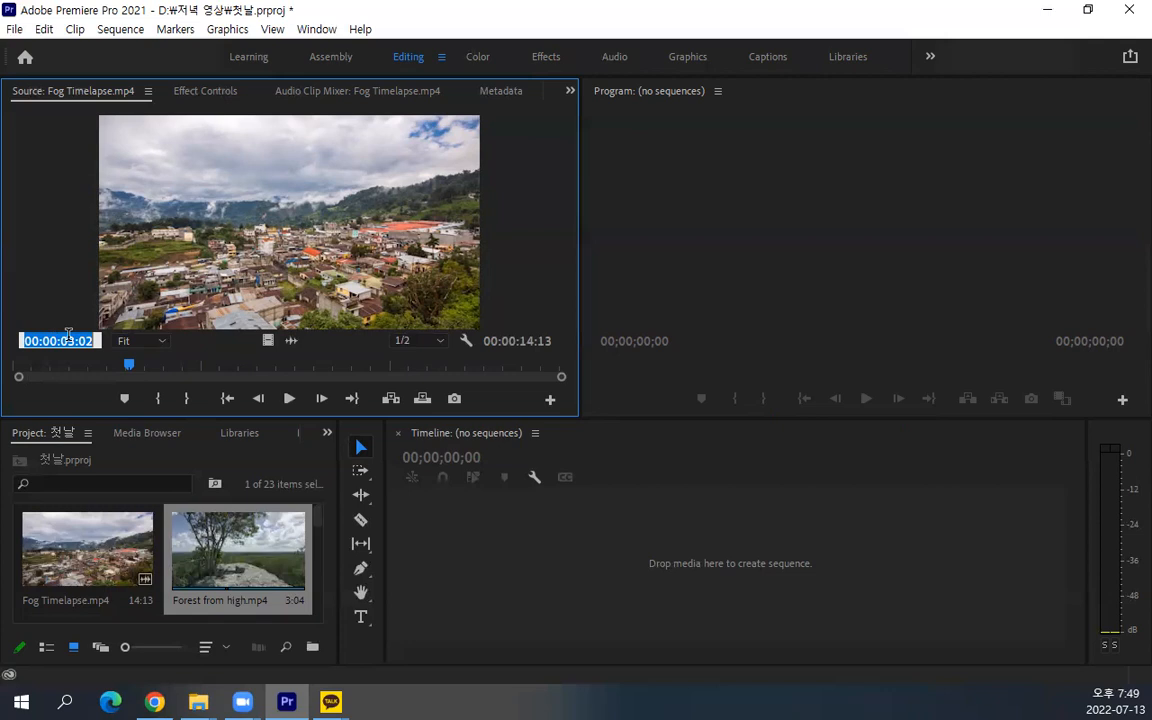
pyautogui.write('3')
pyautogui.write('00')
pyautogui.press('Return')
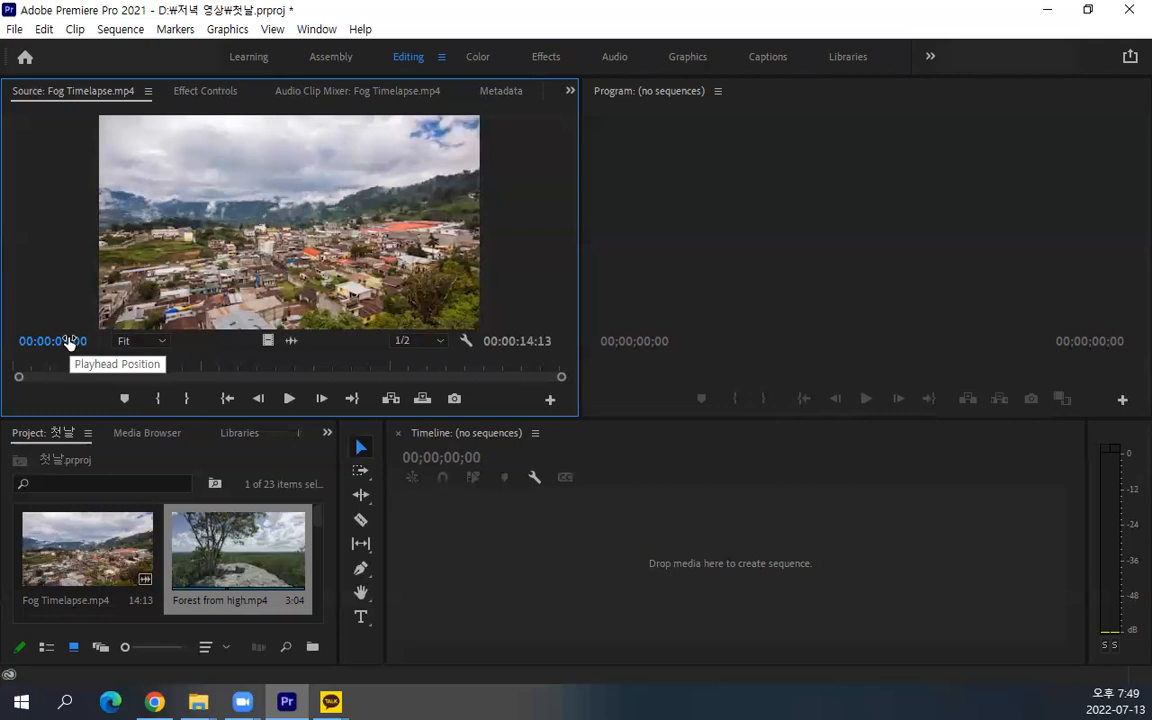
# Move the Source playhead to frame 3 of Fog Timelapse.mp4 by entering 3 as its timecode
pyautogui.click(51, 342)
pyautogui.write('3')
pyautogui.press('Return')
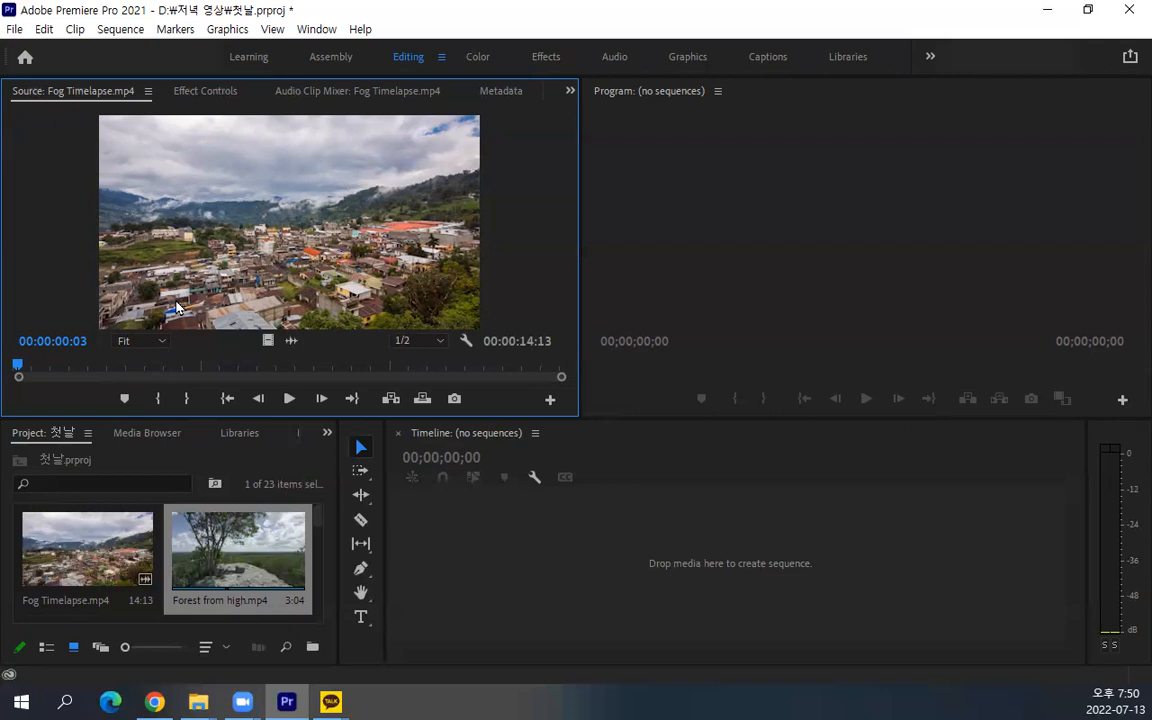
# Move the Source playhead to 00:00:05:12 by entering 512 as its timecode
pyautogui.click(64, 340)
pyautogui.write('512')
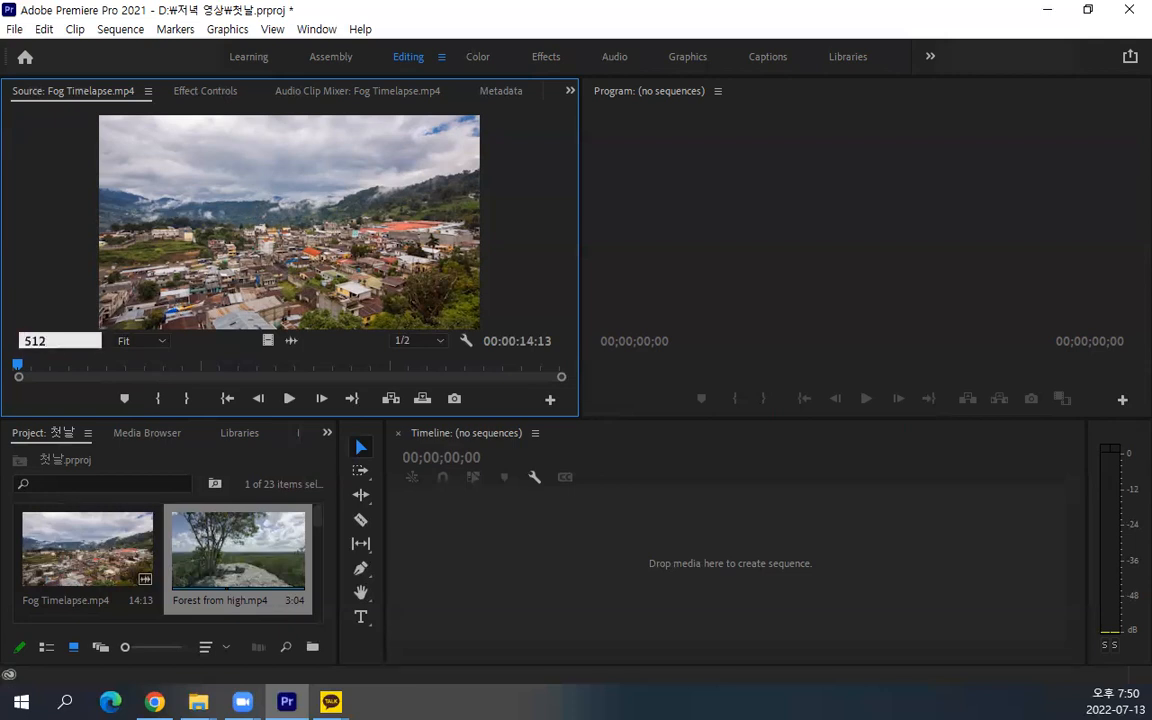
pyautogui.press('Return')
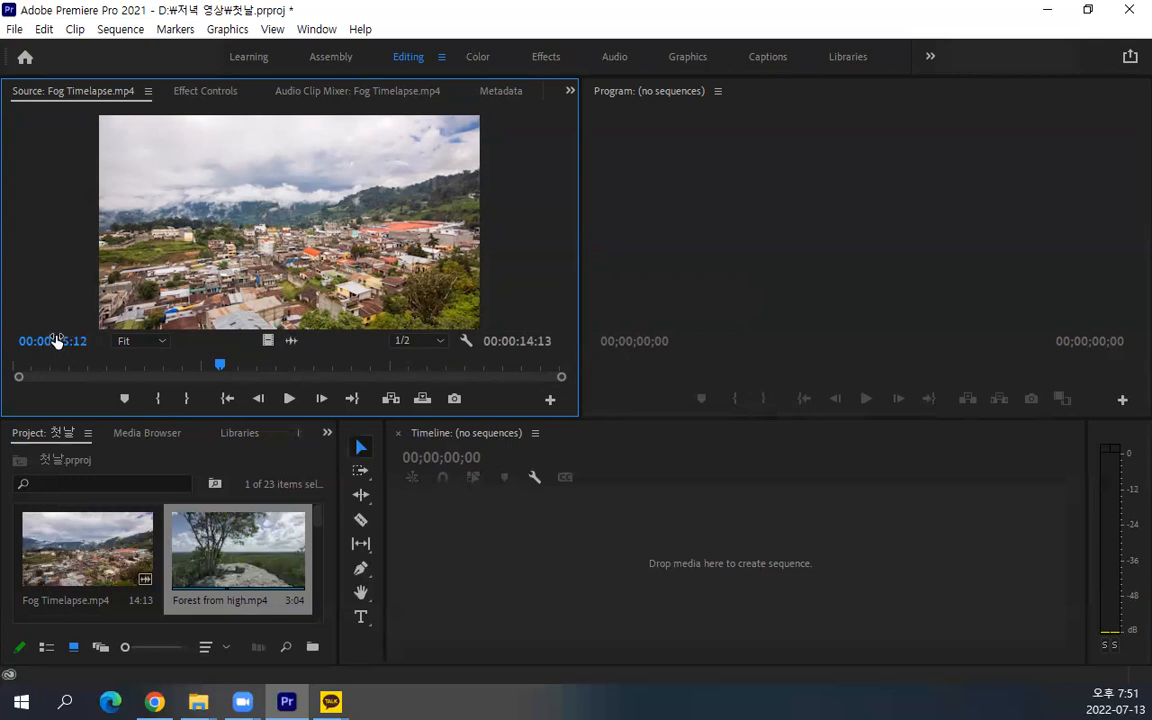
# Advance the Source playhead by 1 second 15 frames with the relative timecode +115
pyautogui.click(57, 341)
pyautogui.write('+115')
pyautogui.press('Return')
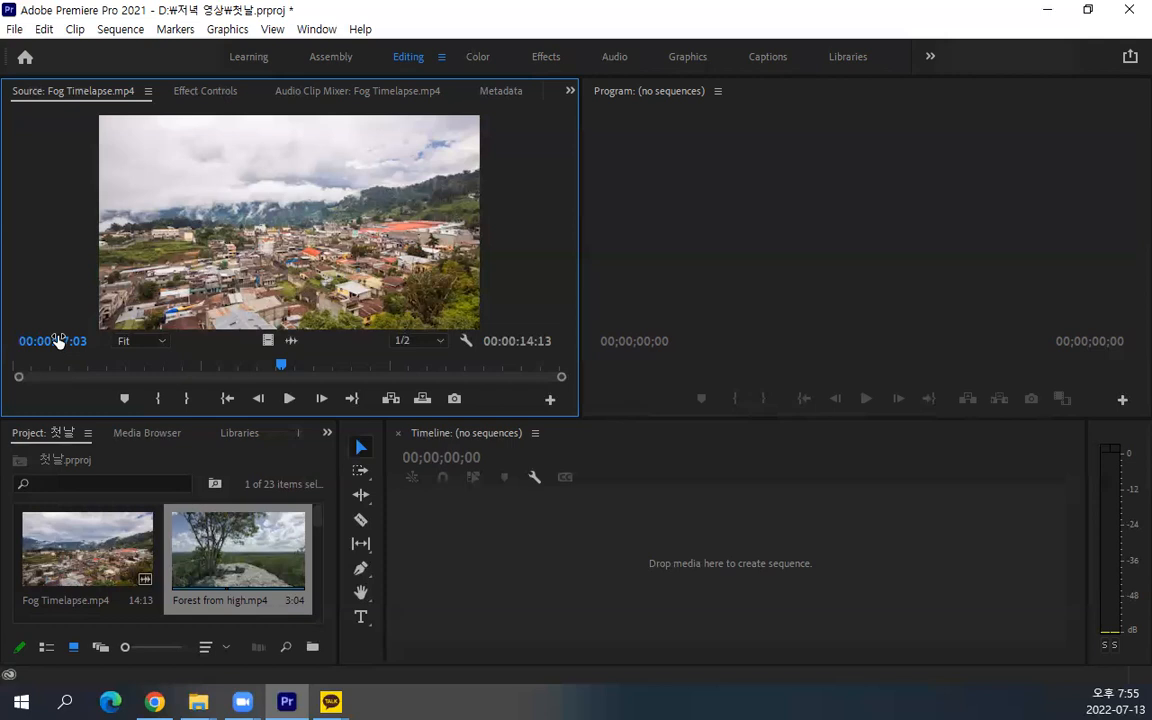
# Move the Source playhead to 00:00:02:00 of Fog Timelapse.mp4 and mark an In point there
pyautogui.moveTo(280, 367)
pyautogui.mouseDown()
pyautogui.moveTo(18, 368)
pyautogui.moveTo(89, 368)
pyautogui.moveTo(47, 363)
pyautogui.moveTo(44, 390)
pyautogui.mouseUp()
pyautogui.hotkey('ctrl', '2')
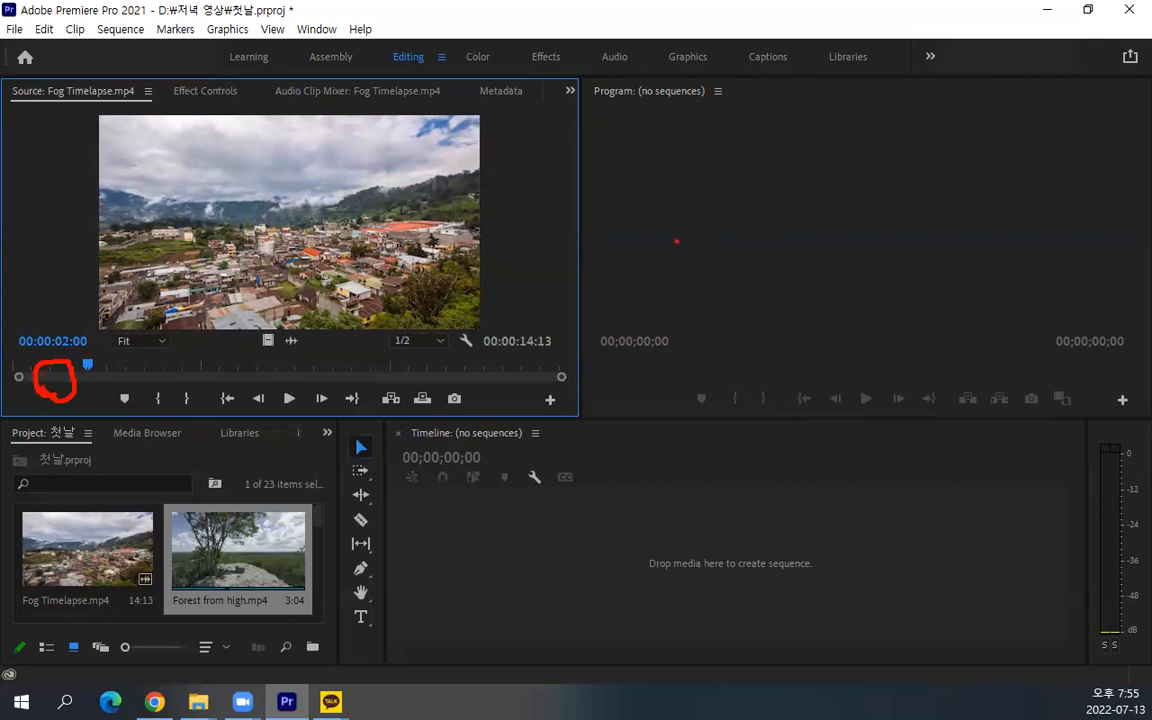
pyautogui.press('Escape')
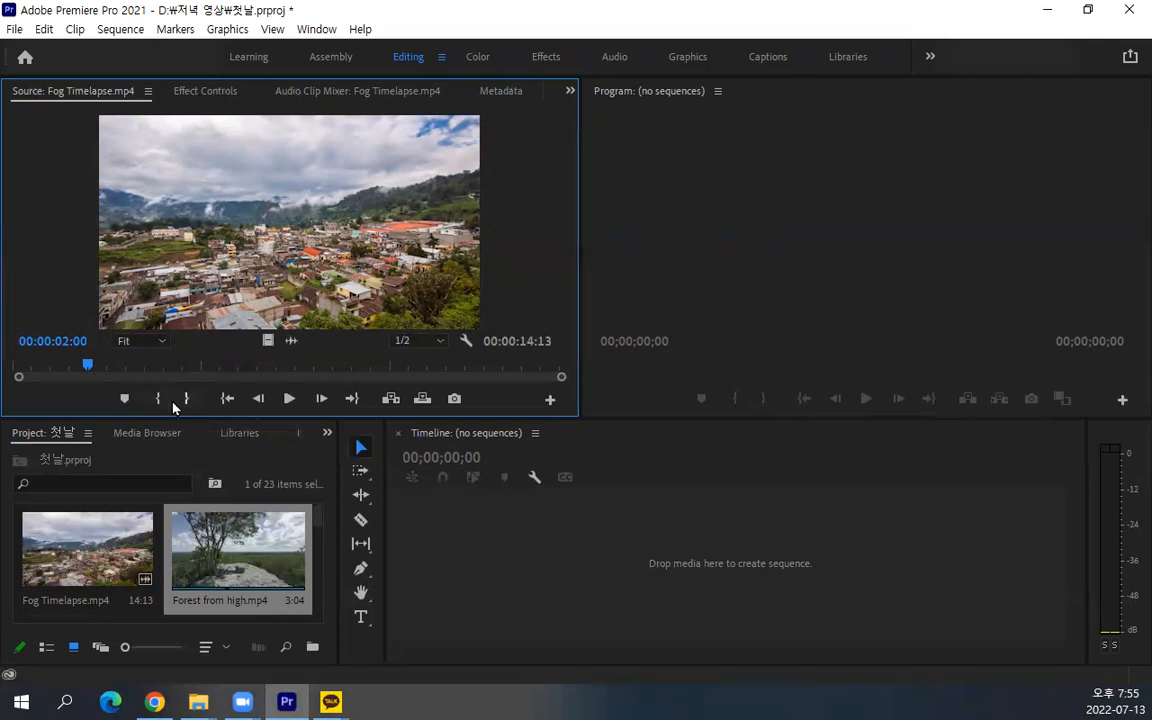
pyautogui.hotkey('ctrl', '2')
pyautogui.moveTo(880, 107)
pyautogui.mouseDown()
pyautogui.moveTo(866, 188)
pyautogui.moveTo(905, 290)
pyautogui.mouseUp()
pyautogui.moveTo(955, 100)
pyautogui.mouseDown()
pyautogui.moveTo(997, 100)
pyautogui.moveTo(993, 185)
pyautogui.moveTo(937, 288)
pyautogui.mouseUp()
pyautogui.press('Escape')
pyautogui.click(159, 400)
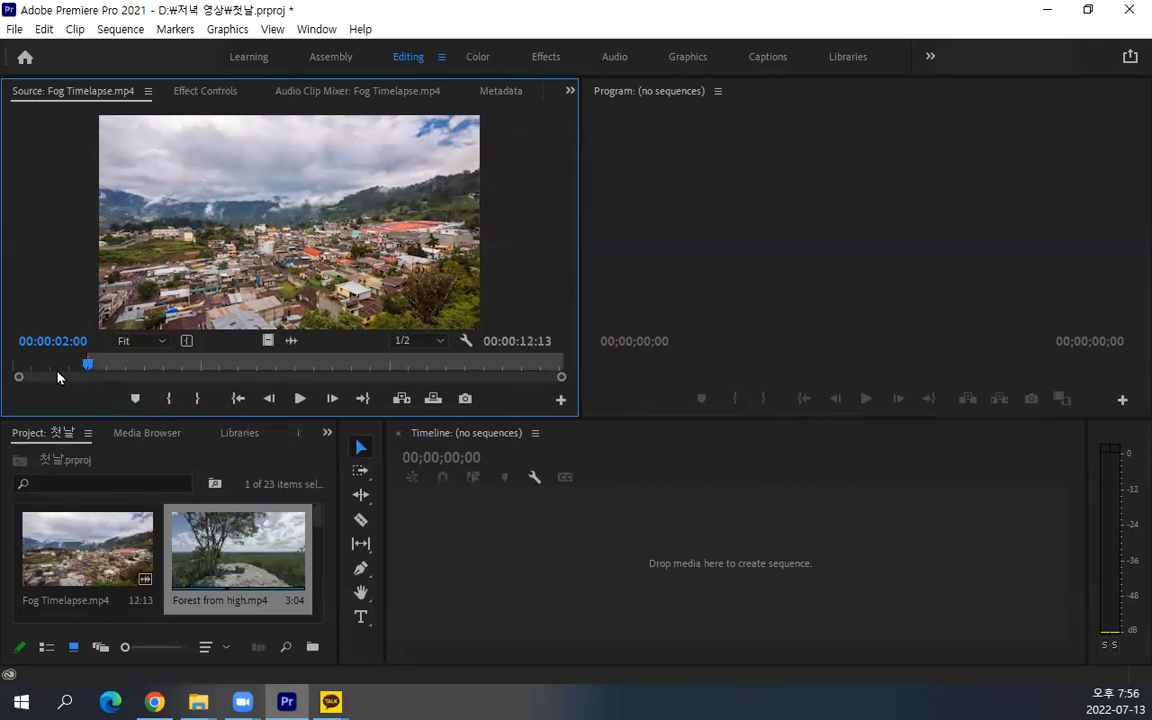
# Move the In point back to the very start of the clip so the whole clip is included
pyautogui.hotkey('ctrl', '2')
pyautogui.moveTo(277, 388)
pyautogui.mouseDown()
pyautogui.moveTo(203, 367)
pyautogui.moveTo(242, 323)
pyautogui.moveTo(302, 387)
pyautogui.mouseUp()
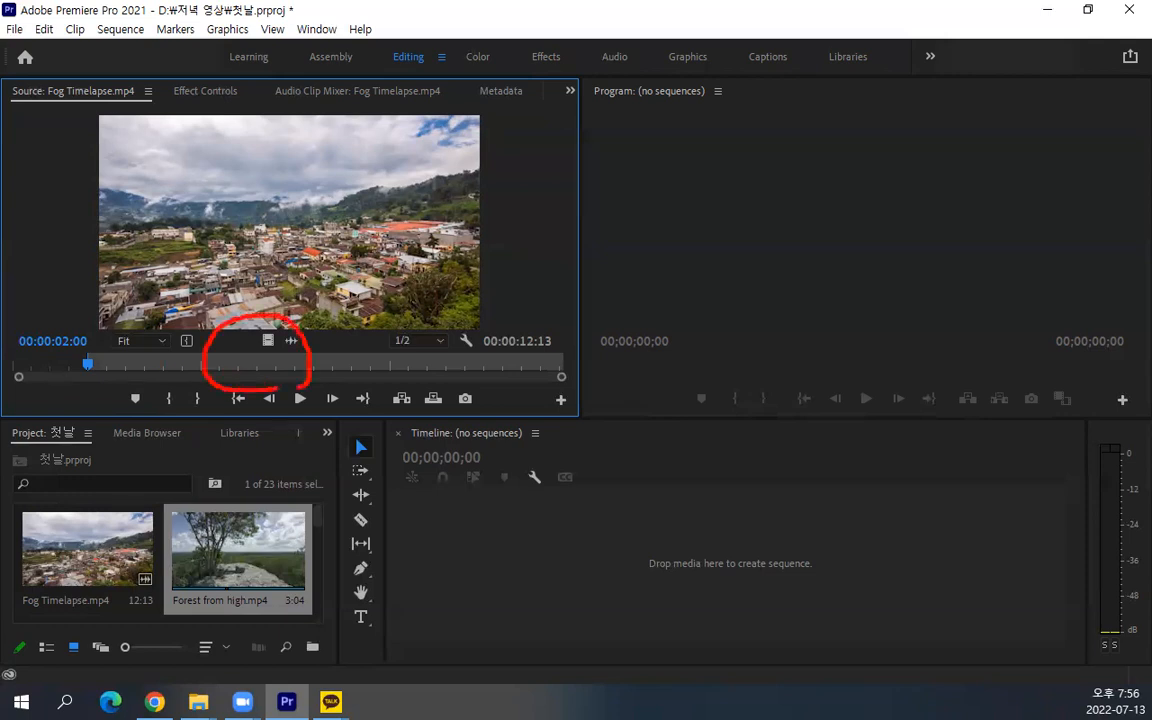
pyautogui.press('Escape')
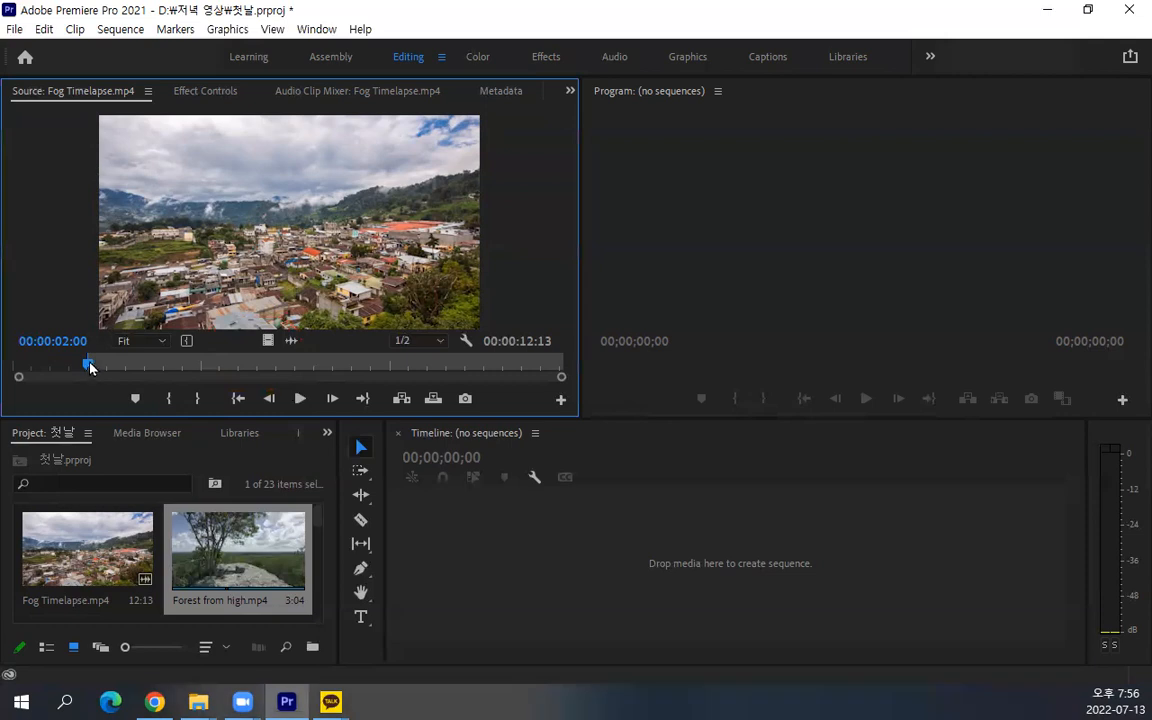
pyautogui.moveTo(86, 354); pyautogui.dragTo(8, 353)
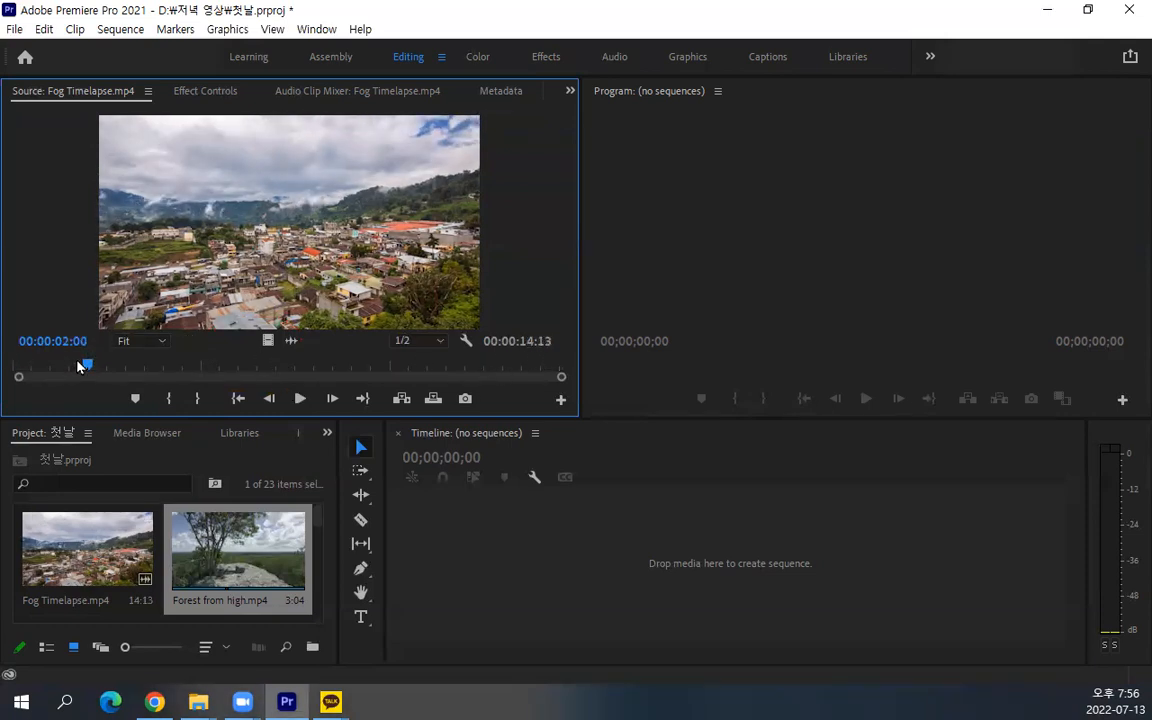
# Mark the In point again at the current Source playhead position, 00:00:02:00
pyautogui.hotkey('ctrl', '2')
pyautogui.moveTo(19, 339)
pyautogui.mouseDown()
pyautogui.moveTo(43, 307)
pyautogui.moveTo(92, 338)
pyautogui.moveTo(80, 371)
pyautogui.mouseUp()
pyautogui.moveTo(22, 175); pyautogui.dragTo(86, 360)
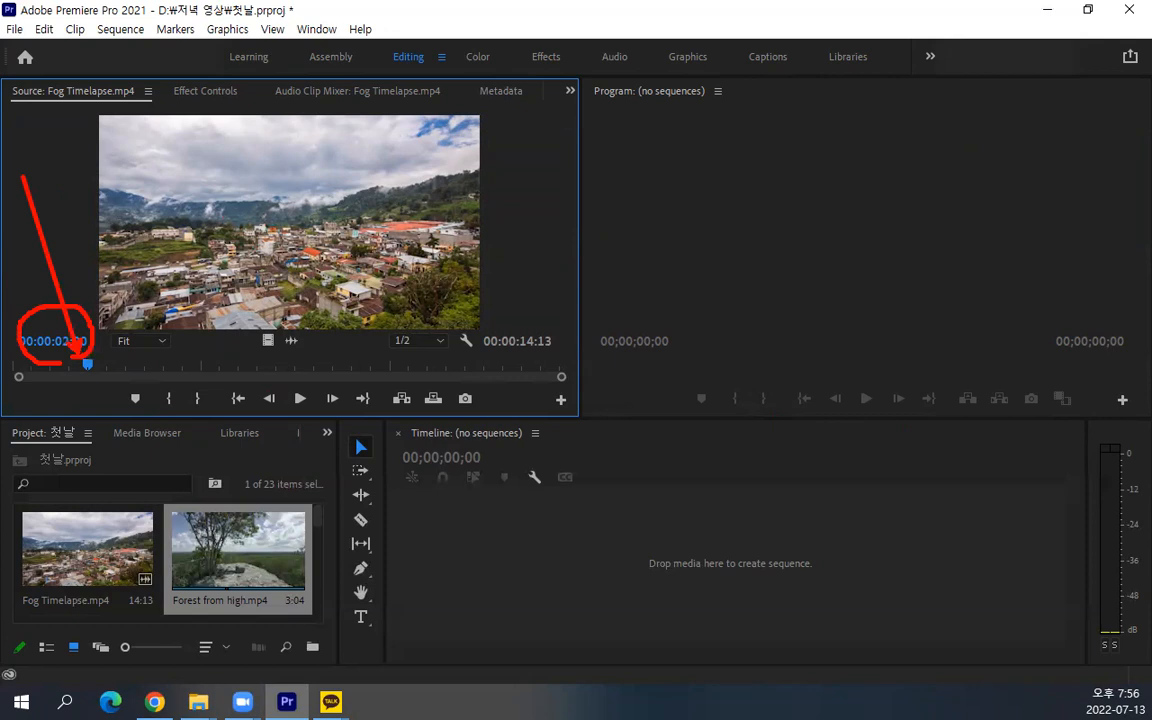
pyautogui.moveTo(514, 344)
pyautogui.mouseDown()
pyautogui.moveTo(560, 372)
pyautogui.moveTo(468, 338)
pyautogui.moveTo(548, 305)
pyautogui.moveTo(625, 177)
pyautogui.mouseUp()
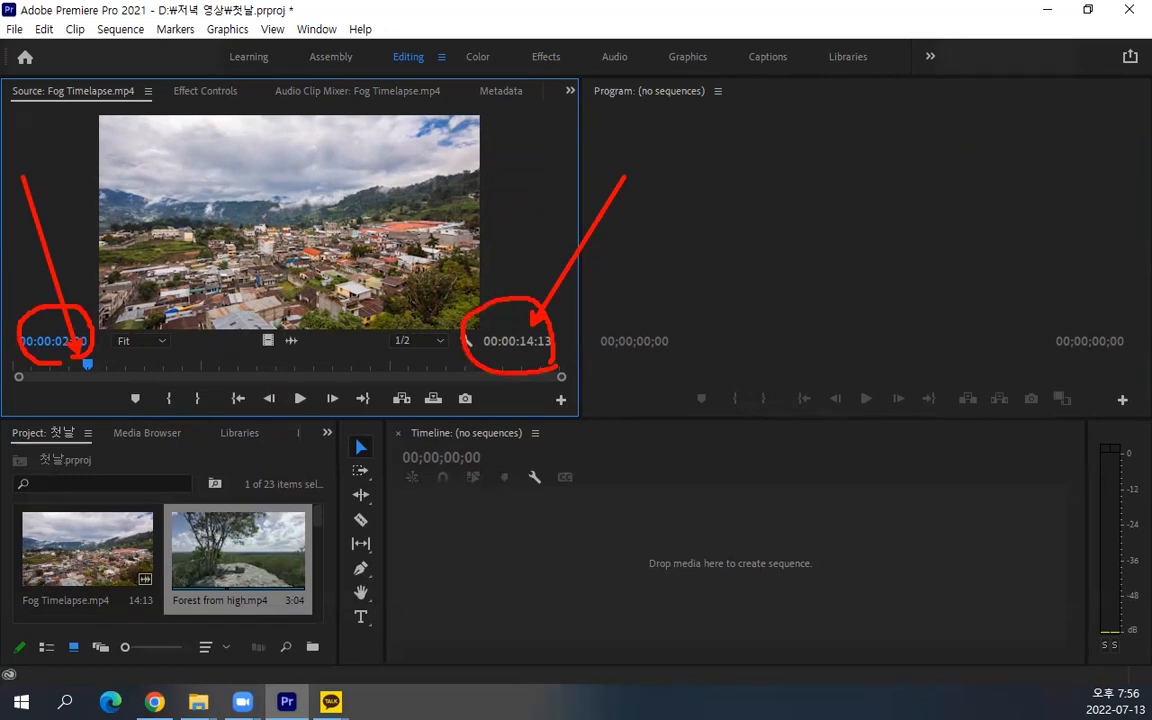
pyautogui.press('Escape')
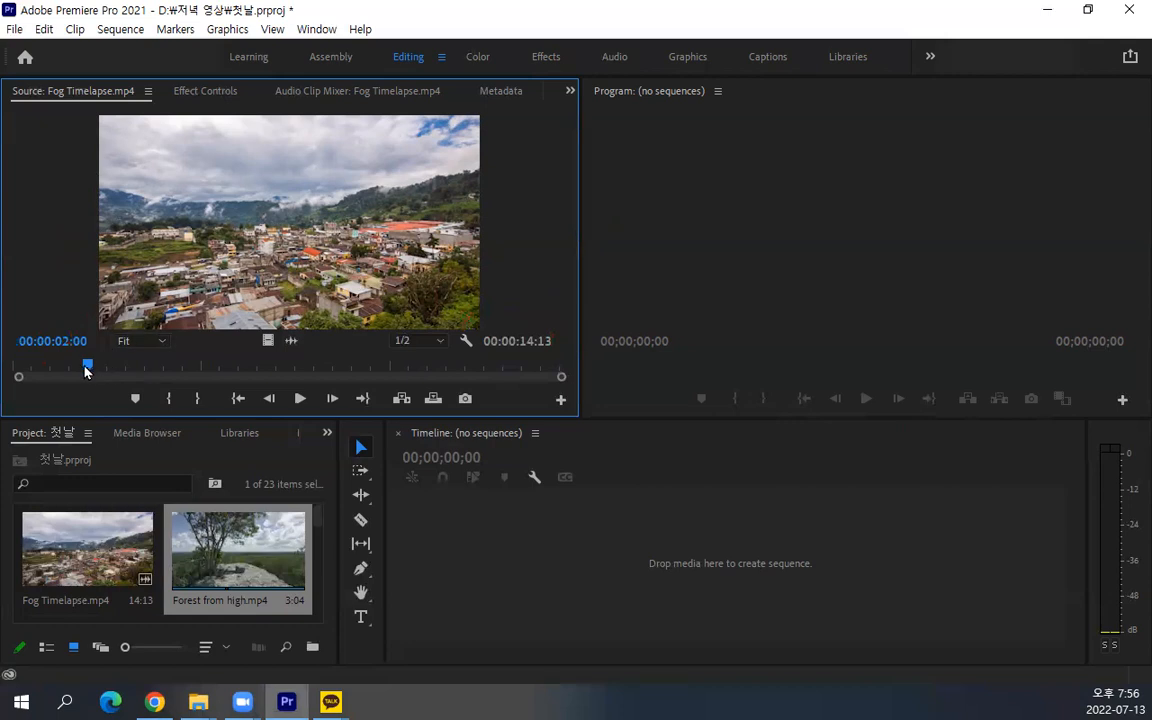
pyautogui.click(168, 399)
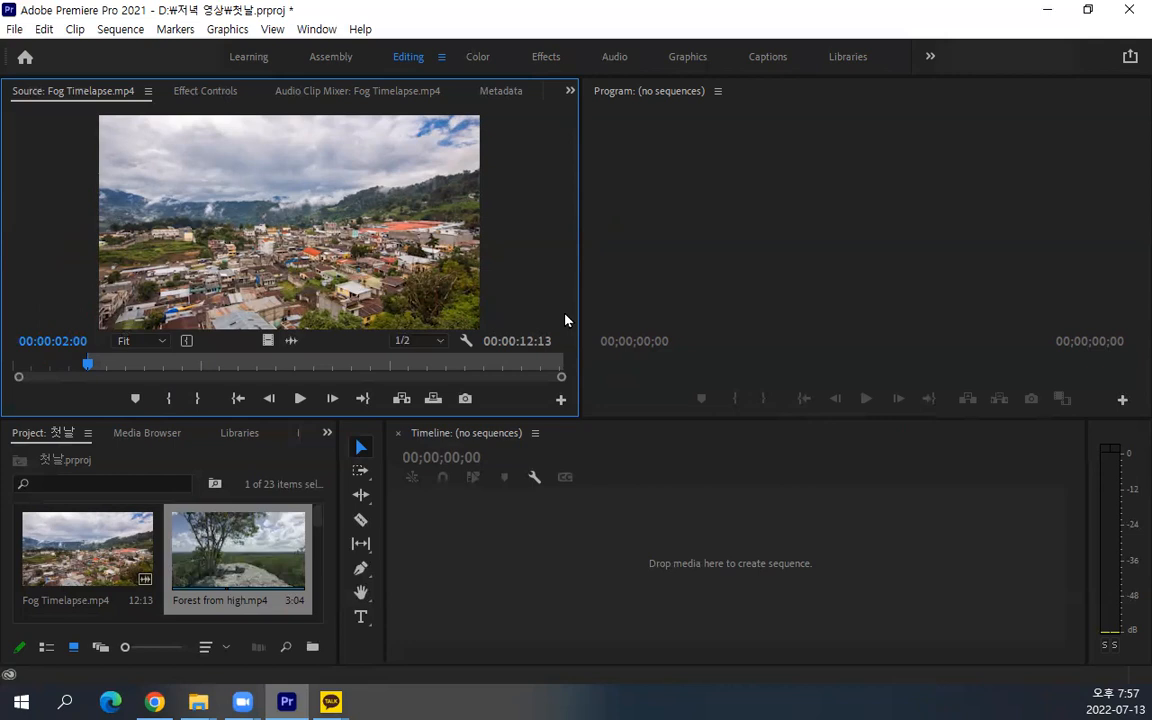
# Move the Source playhead to 00:00:12:22 and mark the Out point there
pyautogui.moveTo(86, 368); pyautogui.dragTo(505, 366)
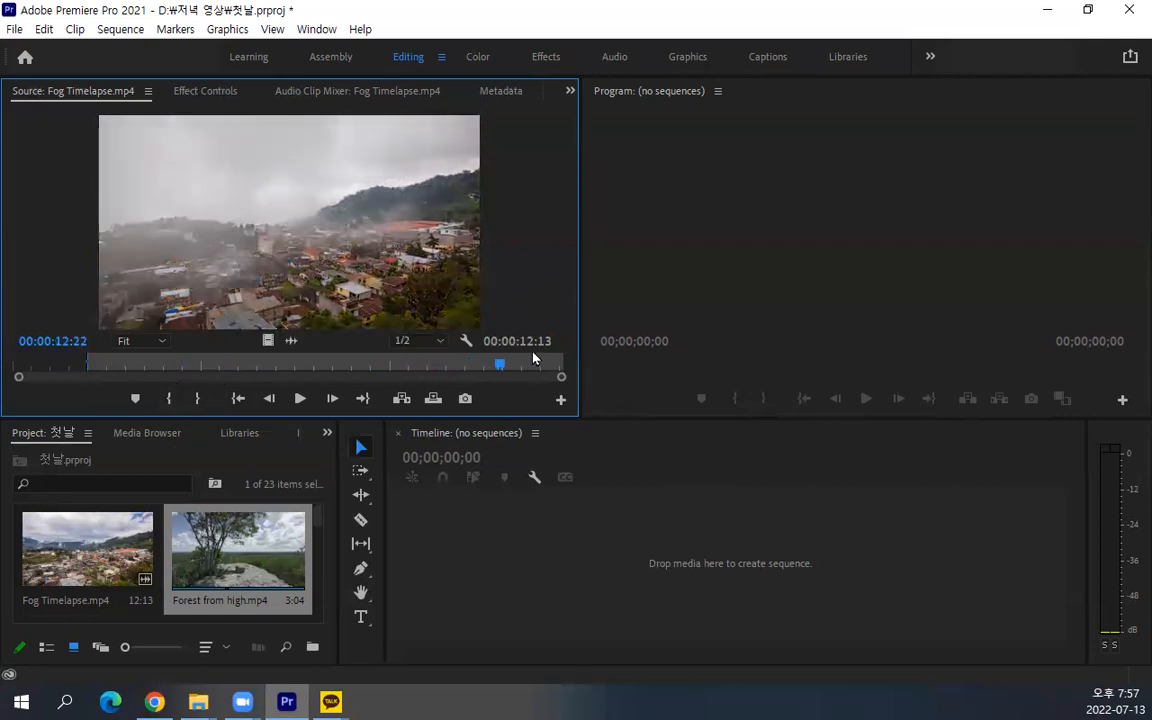
pyautogui.click(198, 399)
pyautogui.moveTo(158, 615)
pyautogui.mouseDown()
pyautogui.moveTo(122, 619)
pyautogui.moveTo(101, 605)
pyautogui.moveTo(140, 567)
pyautogui.moveTo(170, 596)
pyautogui.moveTo(440, 409)
pyautogui.moveTo(524, 357)
pyautogui.mouseUp()
# Shift the In point slightly along the Source time ruler for a marked range of 00:00:10:22, with the playhead at 00:00:08:21
pyautogui.moveTo(88, 362)
pyautogui.mouseDown()
pyautogui.moveTo(130, 357)
pyautogui.moveTo(69, 357)
pyautogui.moveTo(137, 357)
pyautogui.moveTo(83, 357)
pyautogui.mouseUp()
pyautogui.moveTo(380, 362); pyautogui.dragTo(348, 363)
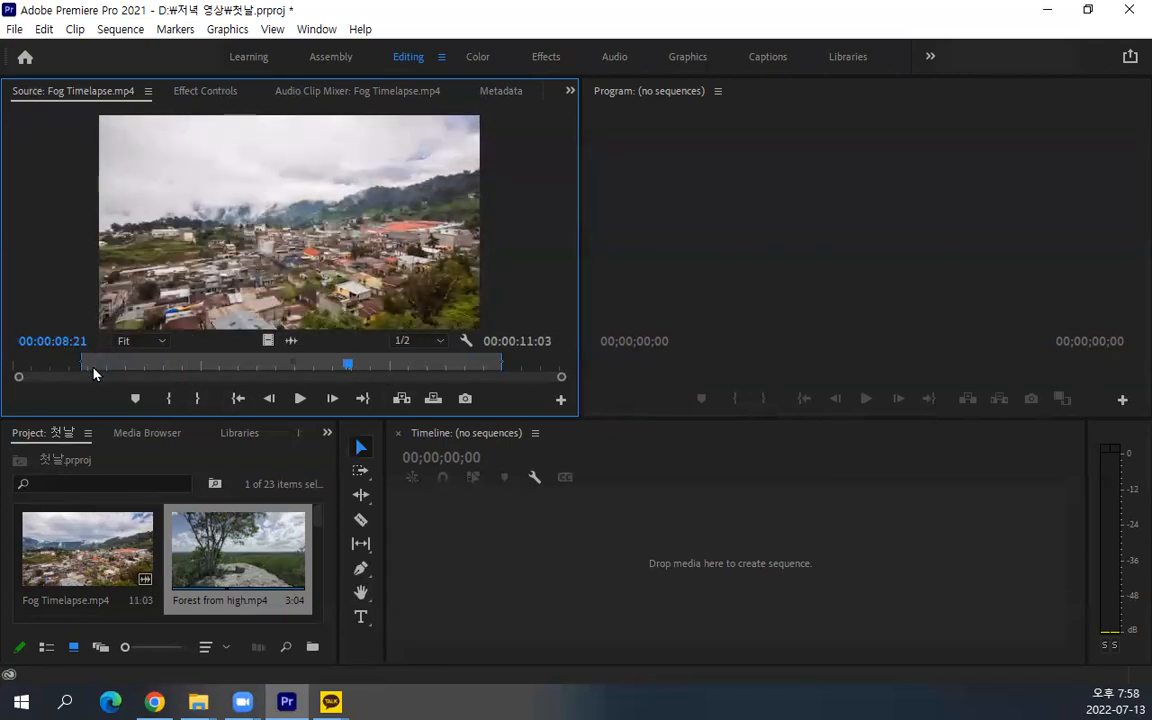
pyautogui.moveTo(84, 361); pyautogui.dragTo(91, 360)
# Move the Source playhead to 00:00:02:15 by entering its timecode and mark the In point there
pyautogui.click(57, 338)
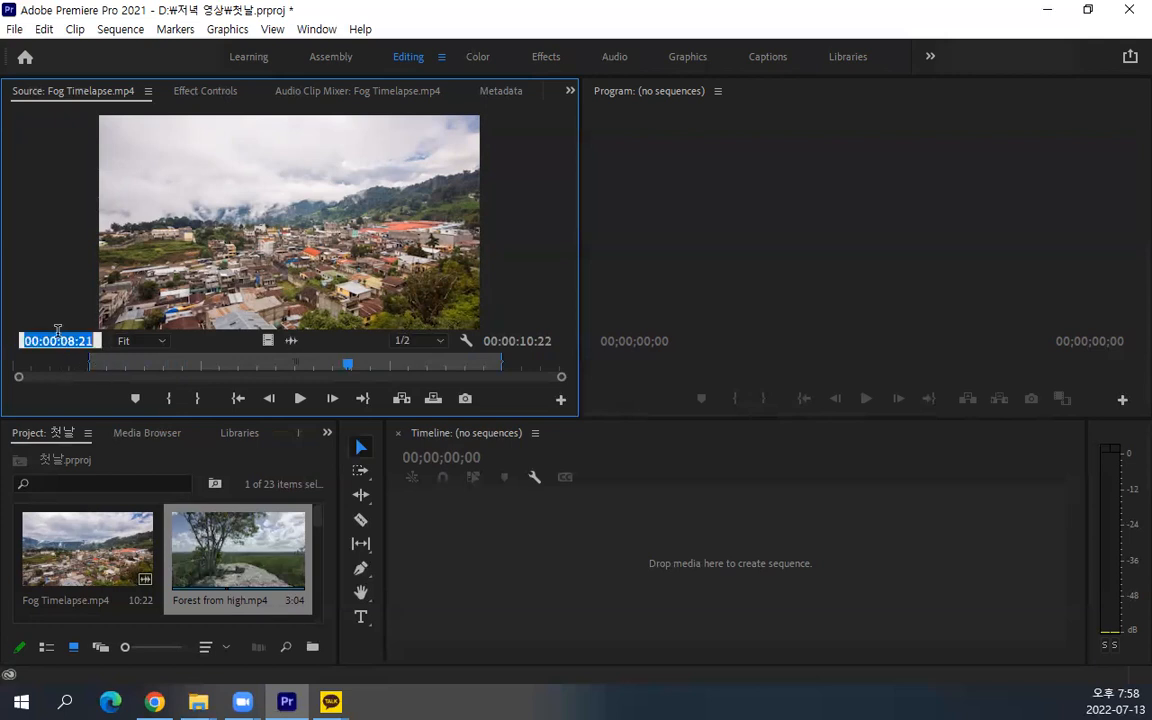
pyautogui.write('115')
pyautogui.press('Return')
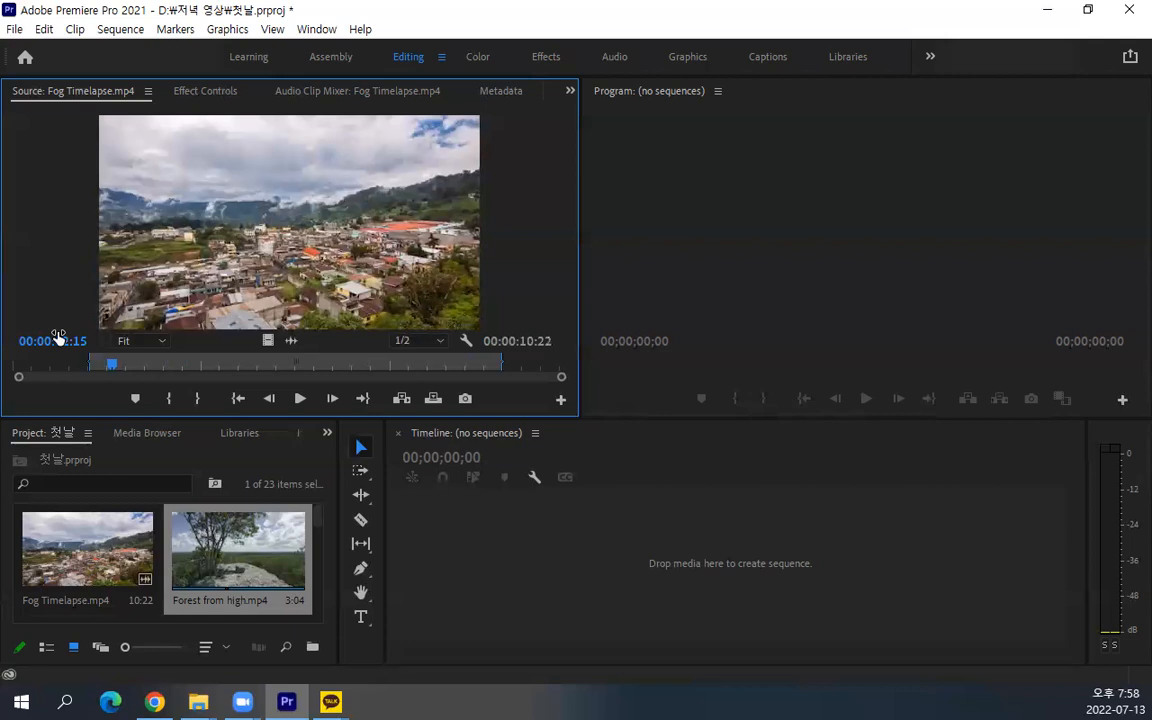
pyautogui.press('i')
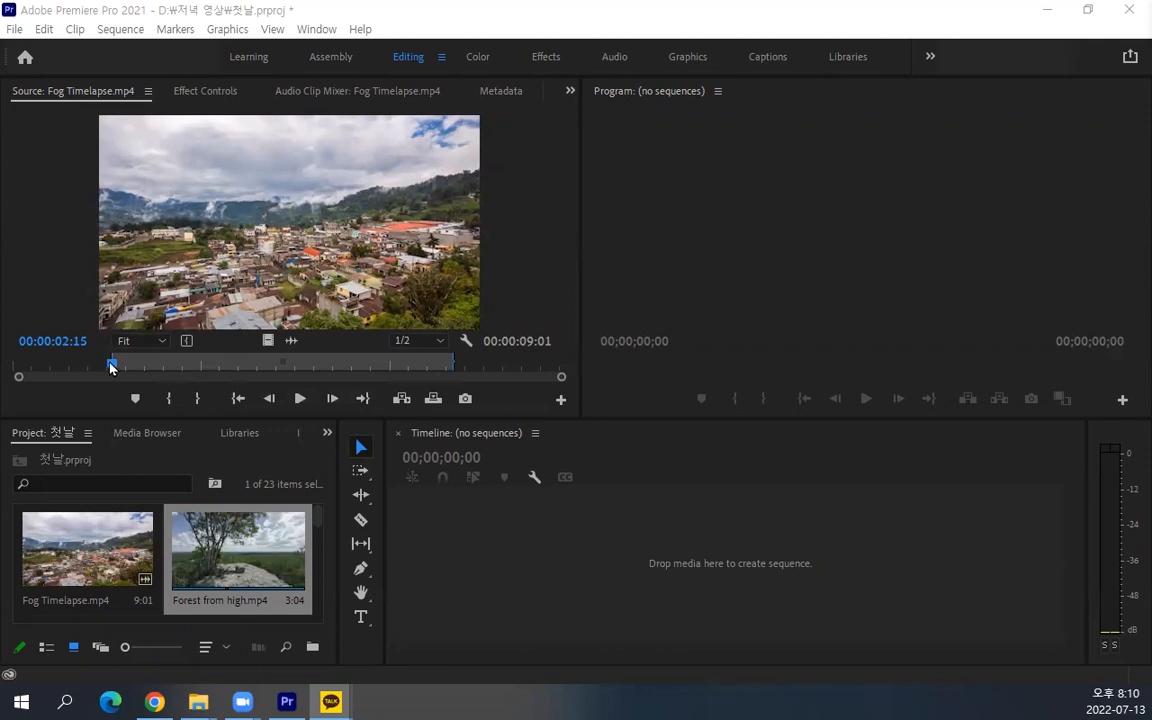
# Scrub the Source playhead from near the clip's start past the In point to 00:00:03:22
pyautogui.click(26, 366)
pyautogui.moveTo(24, 367); pyautogui.dragTo(19, 366)
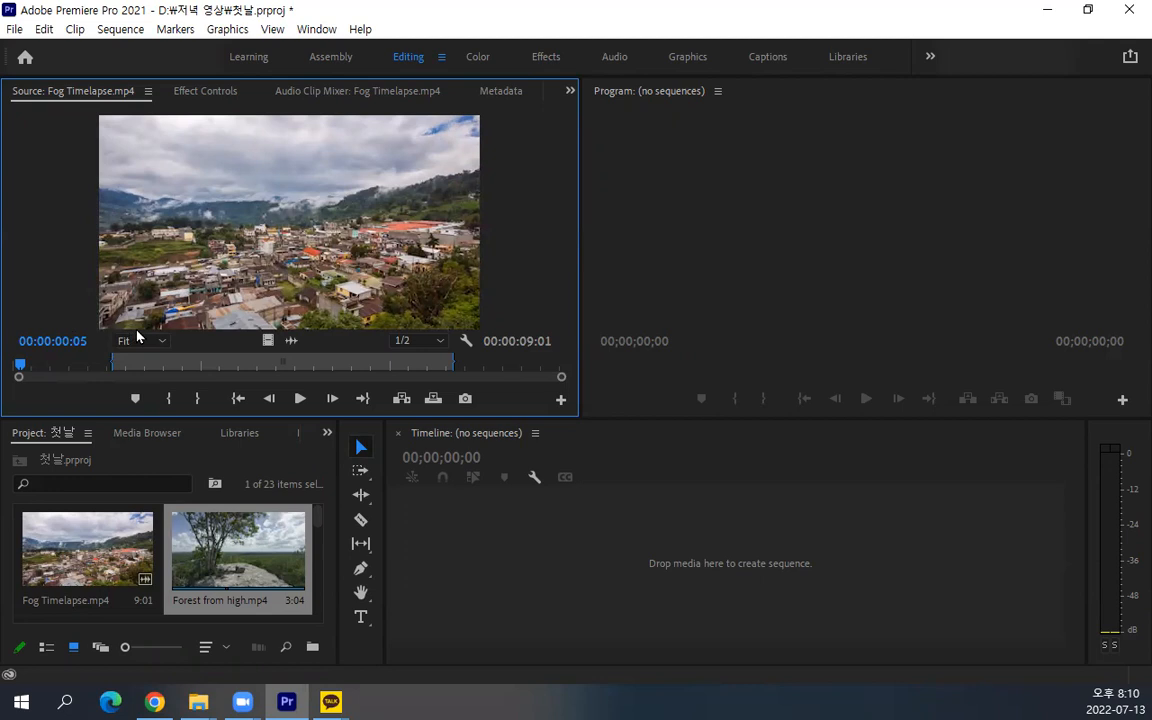
pyautogui.moveTo(273, 314)
pyautogui.mouseDown()
pyautogui.moveTo(159, 356)
pyautogui.moveTo(390, 377)
pyautogui.moveTo(208, 300)
pyautogui.mouseUp()
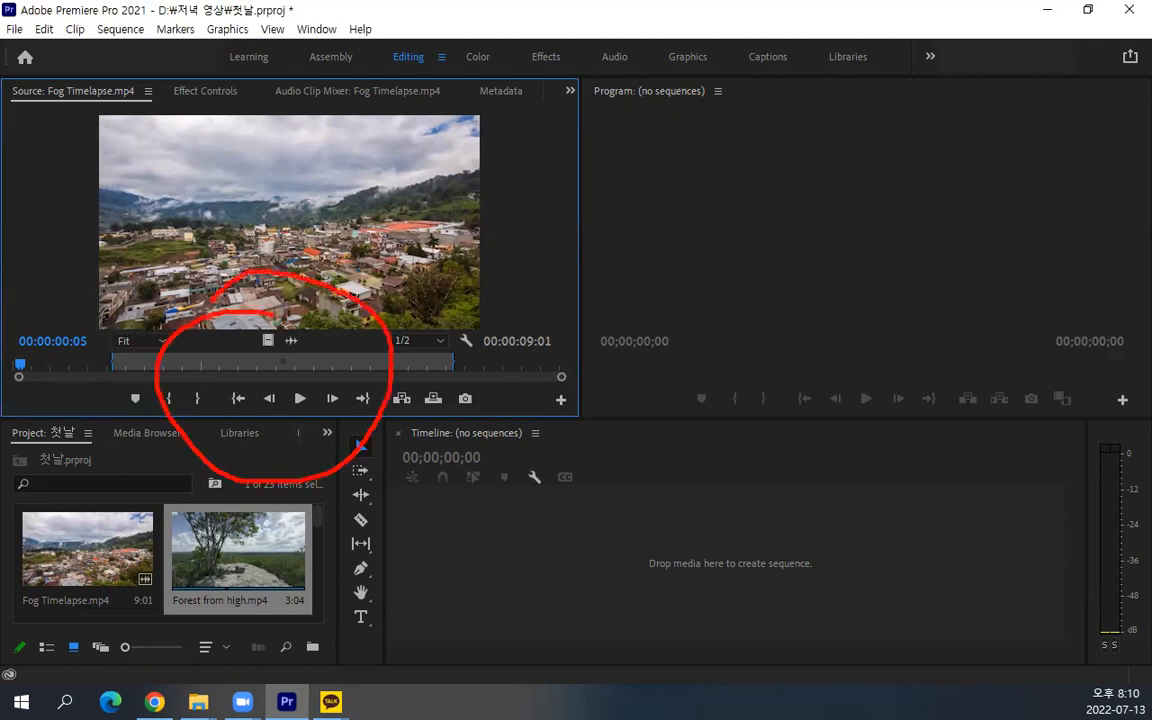
pyautogui.press('Escape')
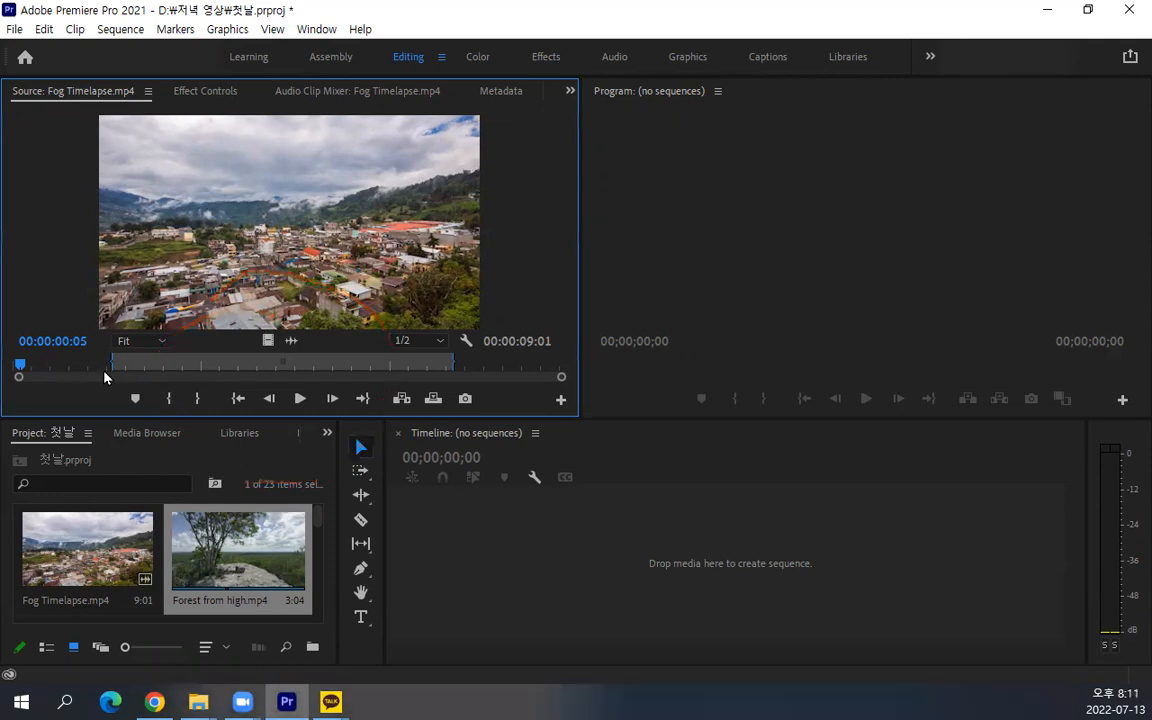
pyautogui.moveTo(20, 371); pyautogui.dragTo(113, 380)
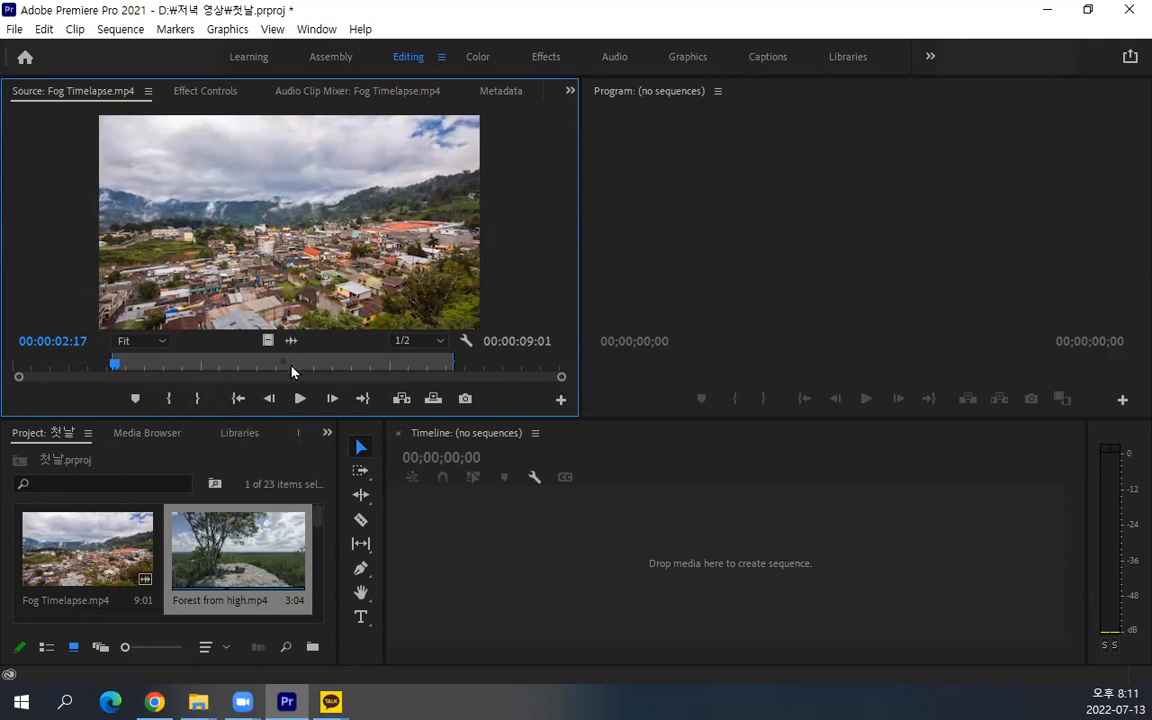
pyautogui.moveTo(115, 372); pyautogui.dragTo(160, 370)
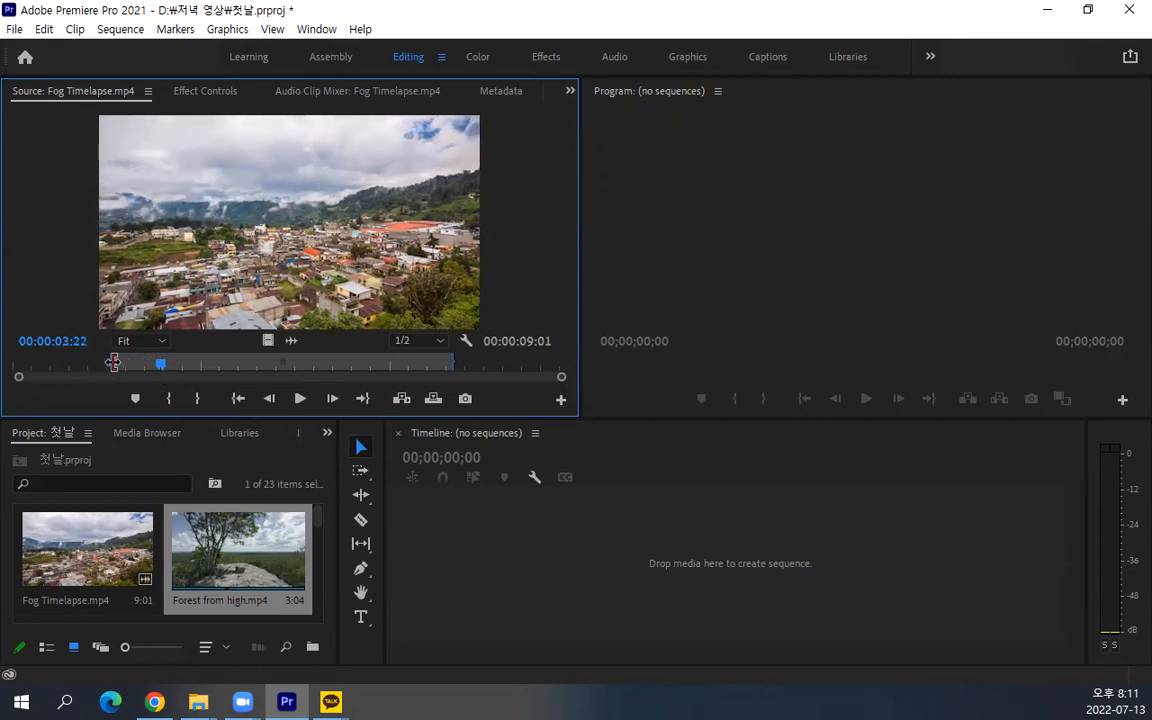
# Return the Source playhead to 00:00:02:15 with the timecode 215 and set the In point at that frame
pyautogui.click(66, 339)
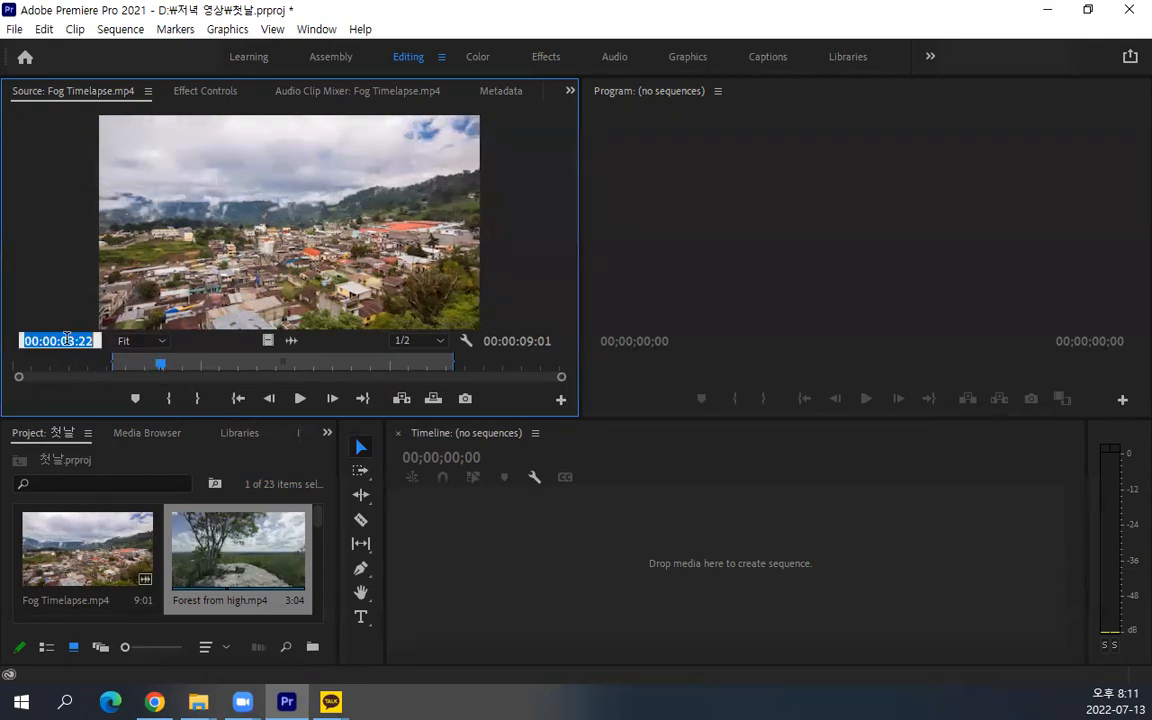
pyautogui.write('215')
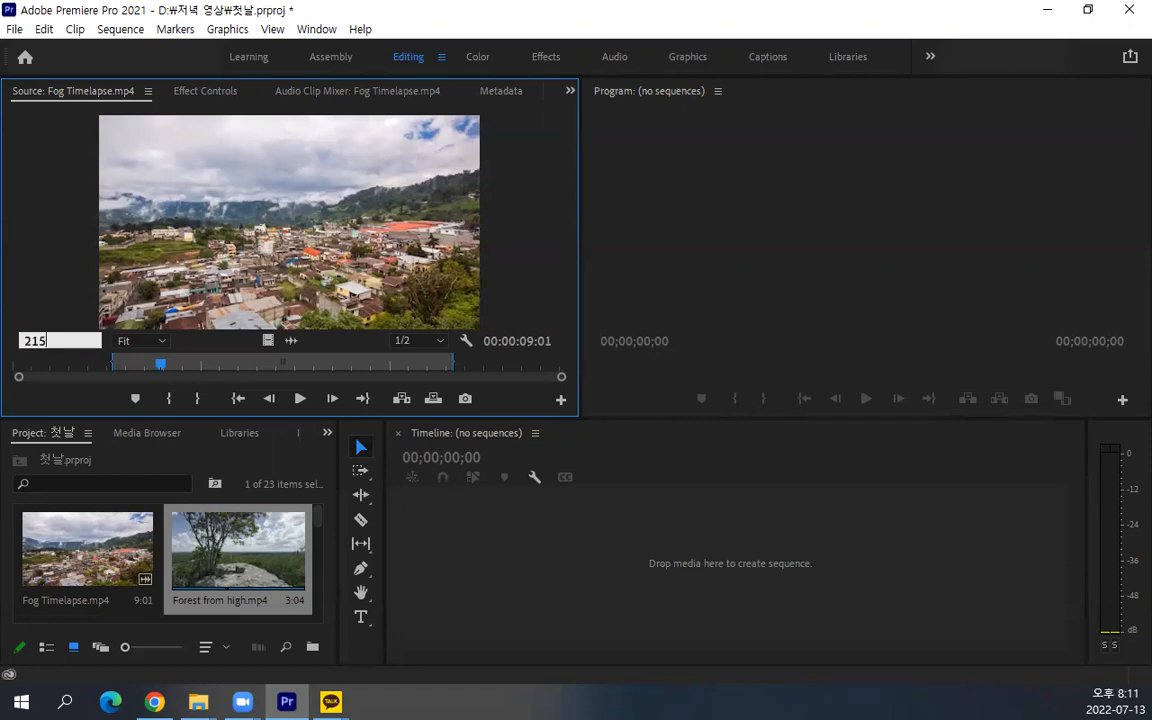
pyautogui.press('Return')
pyautogui.click(178, 399)
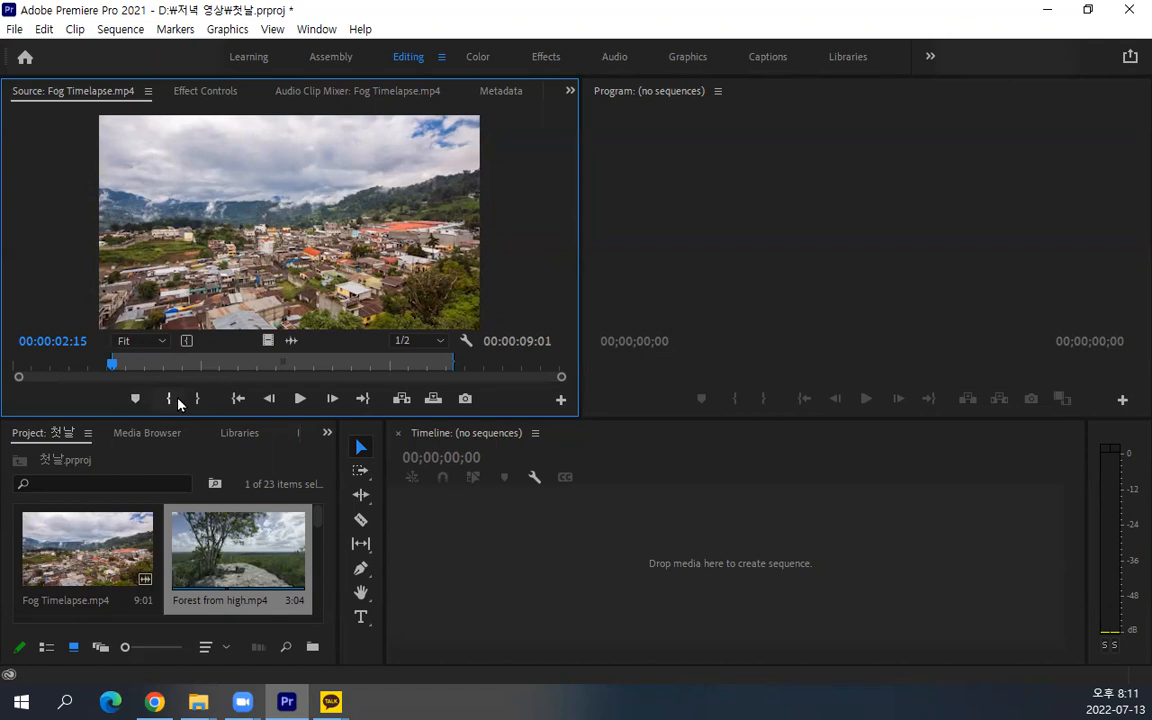
# Advance the Source playhead 7 seconds with +700, mark the Out point at 00:00:09:15, and select Fog Timelapse.mp4 in the project
pyautogui.click(78, 341)
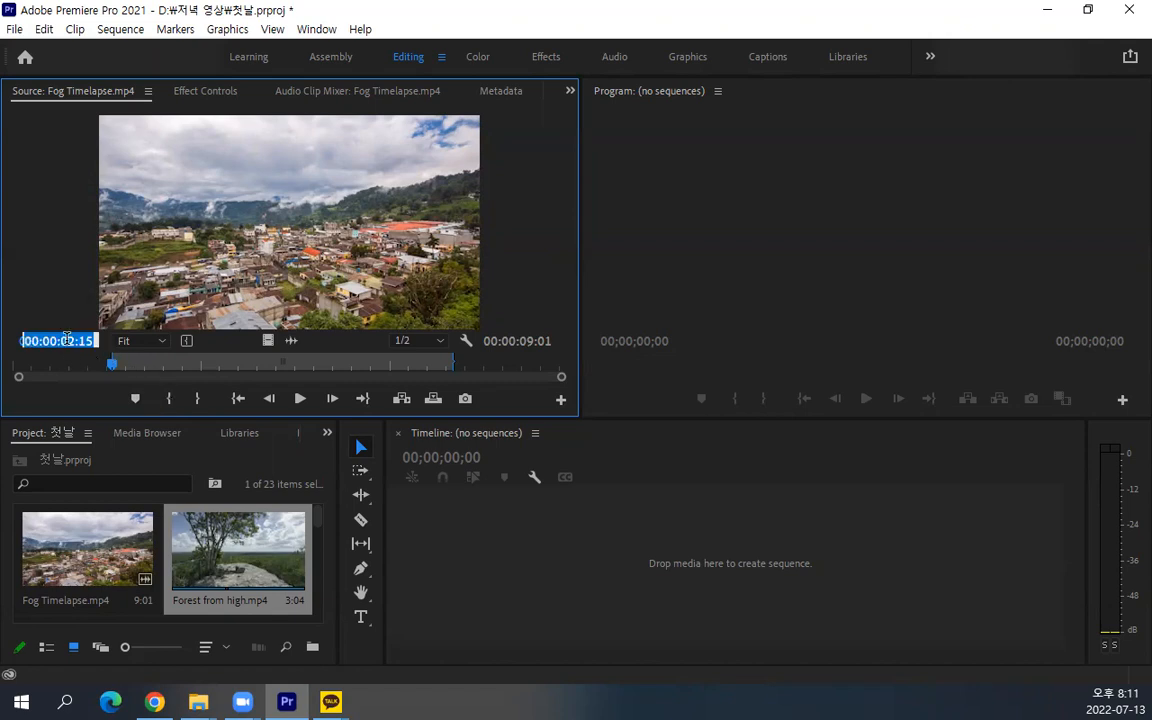
pyautogui.write('+700')
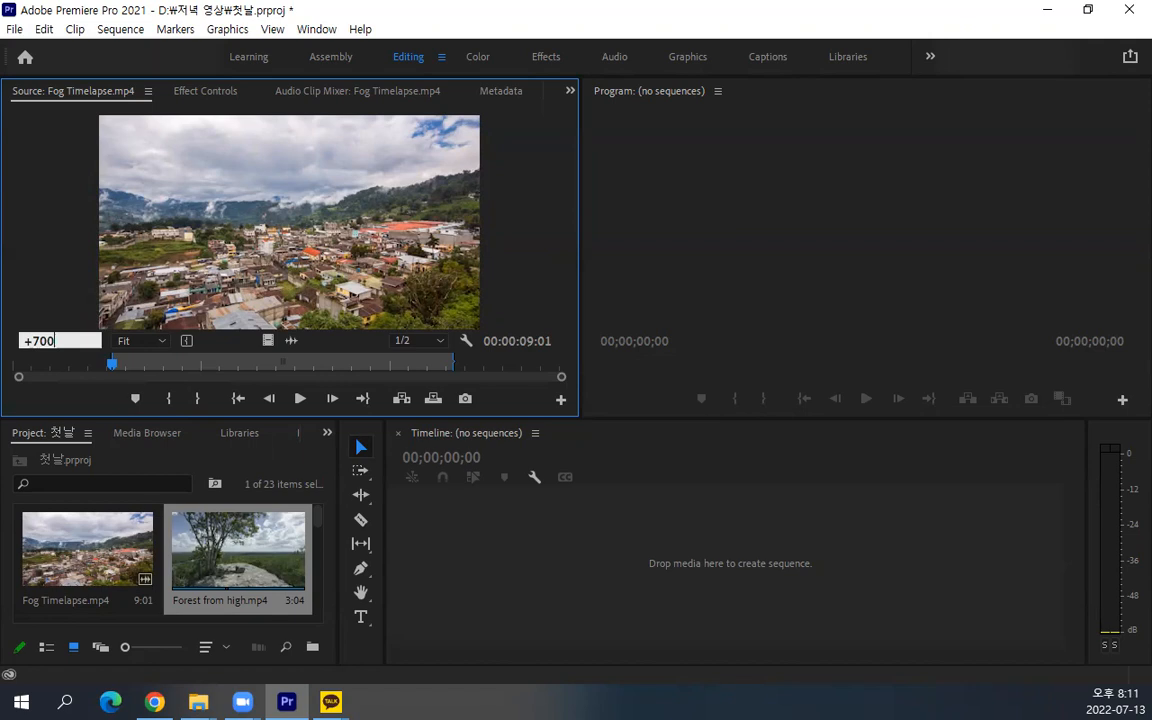
pyautogui.press('Return')
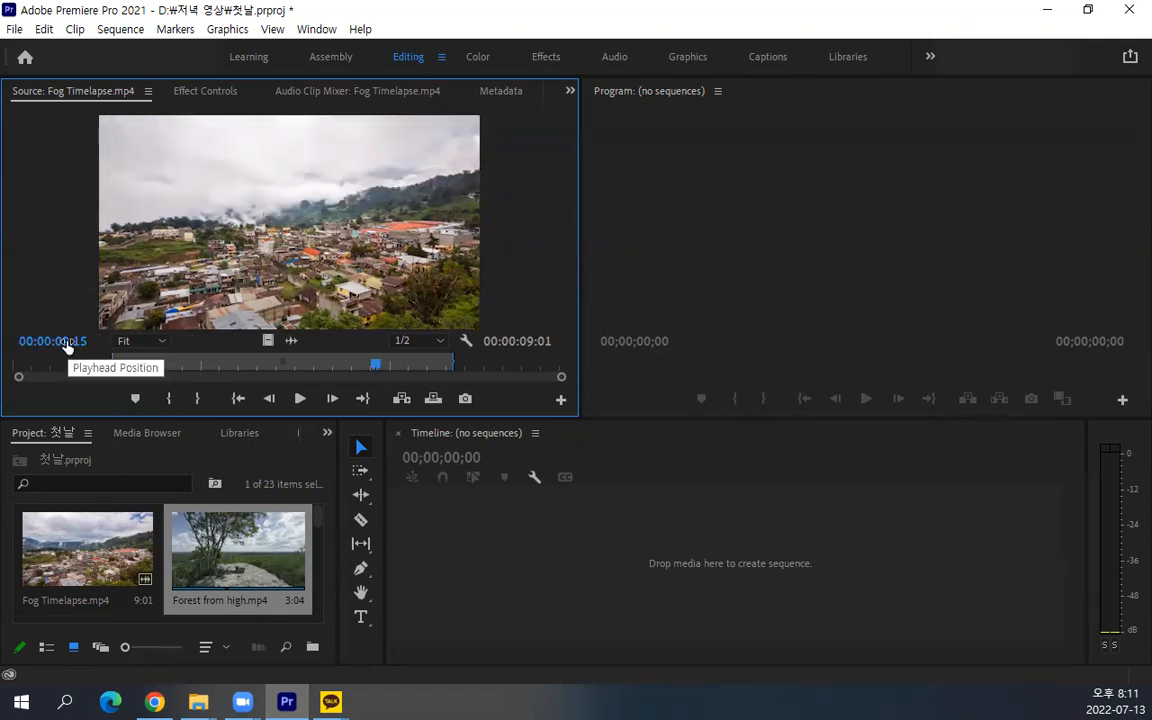
pyautogui.click(197, 400)
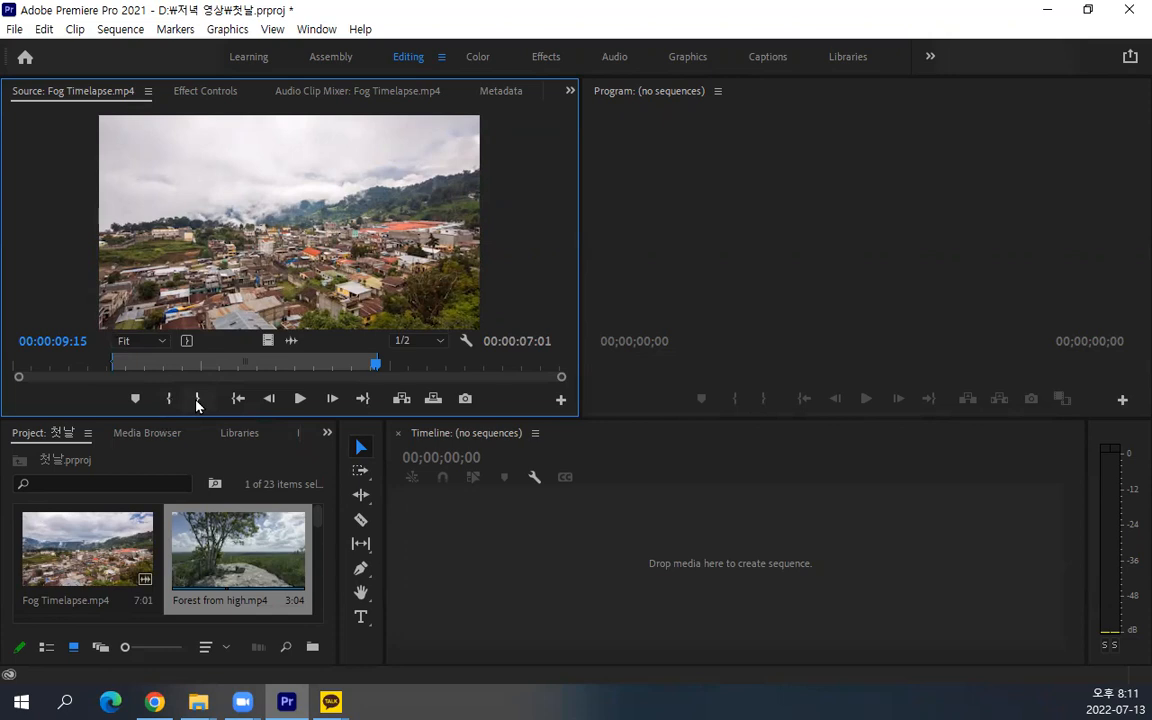
pyautogui.click(95, 530)
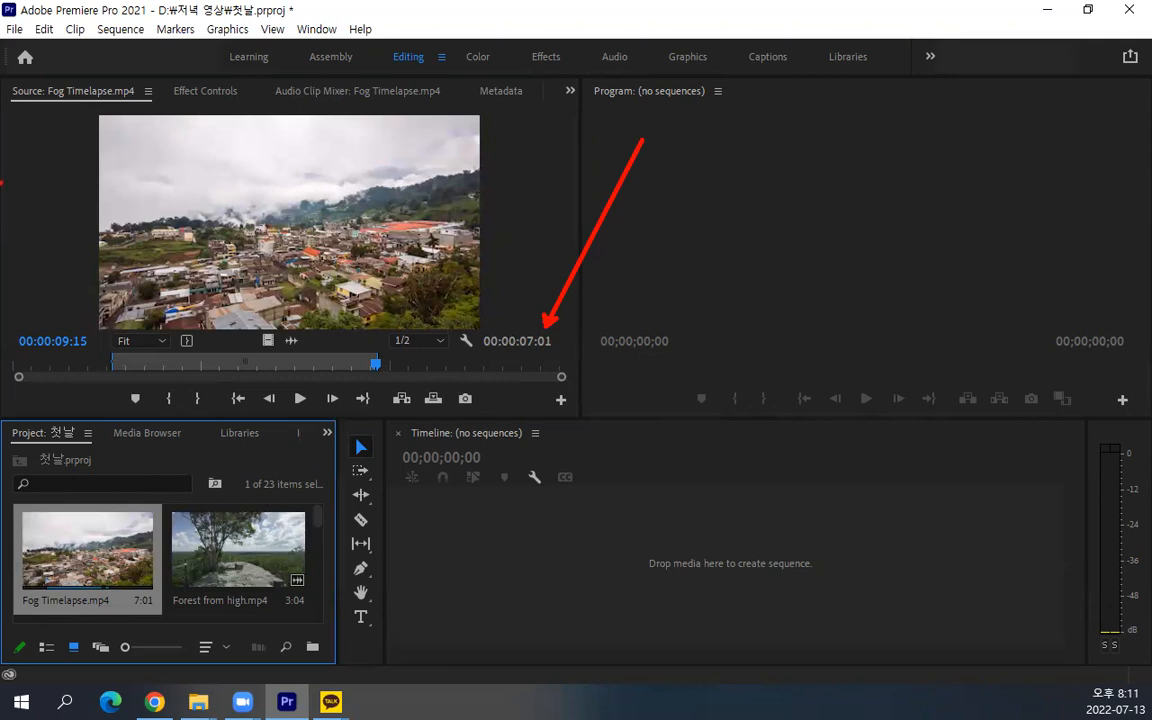
pyautogui.press('Escape')
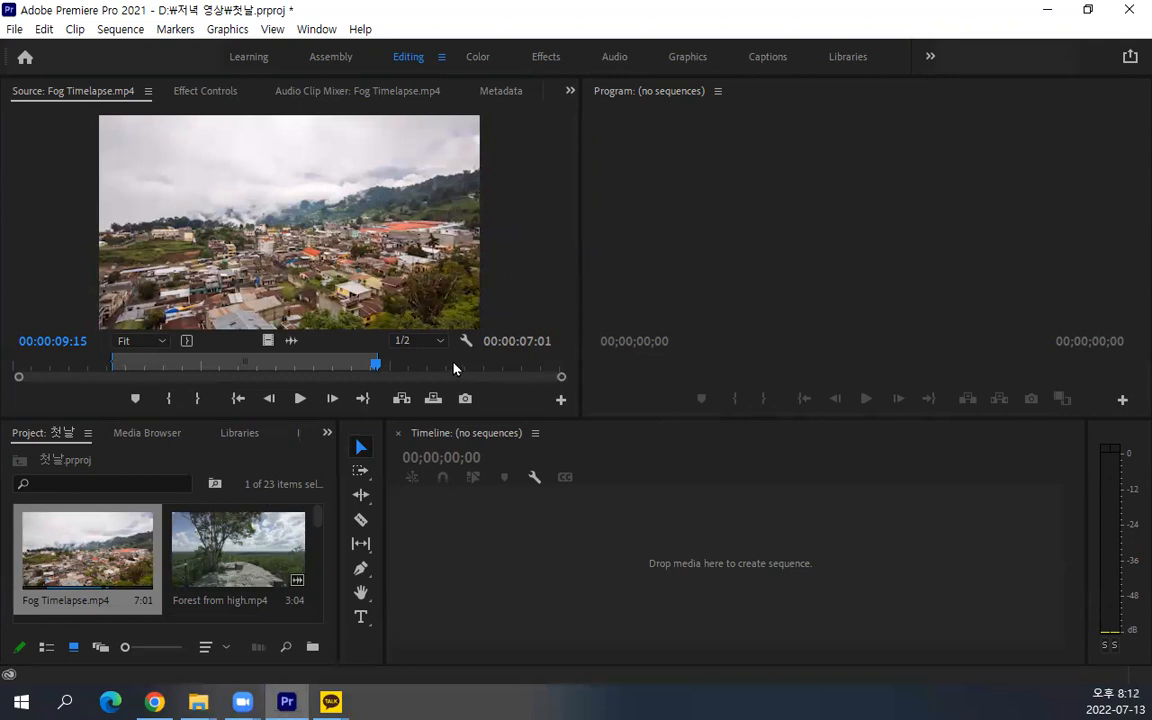
# Shorten the Source monitor's zoom bar to magnify the time ruler, scroll along it, and restore the full clip range
pyautogui.moveTo(558, 376); pyautogui.dragTo(241, 378)
pyautogui.moveTo(171, 378); pyautogui.dragTo(26, 385)
pyautogui.scroll(6, 27, 389)
pyautogui.scroll(-4, 27, 390)
pyautogui.scroll(-3, 27, 390)
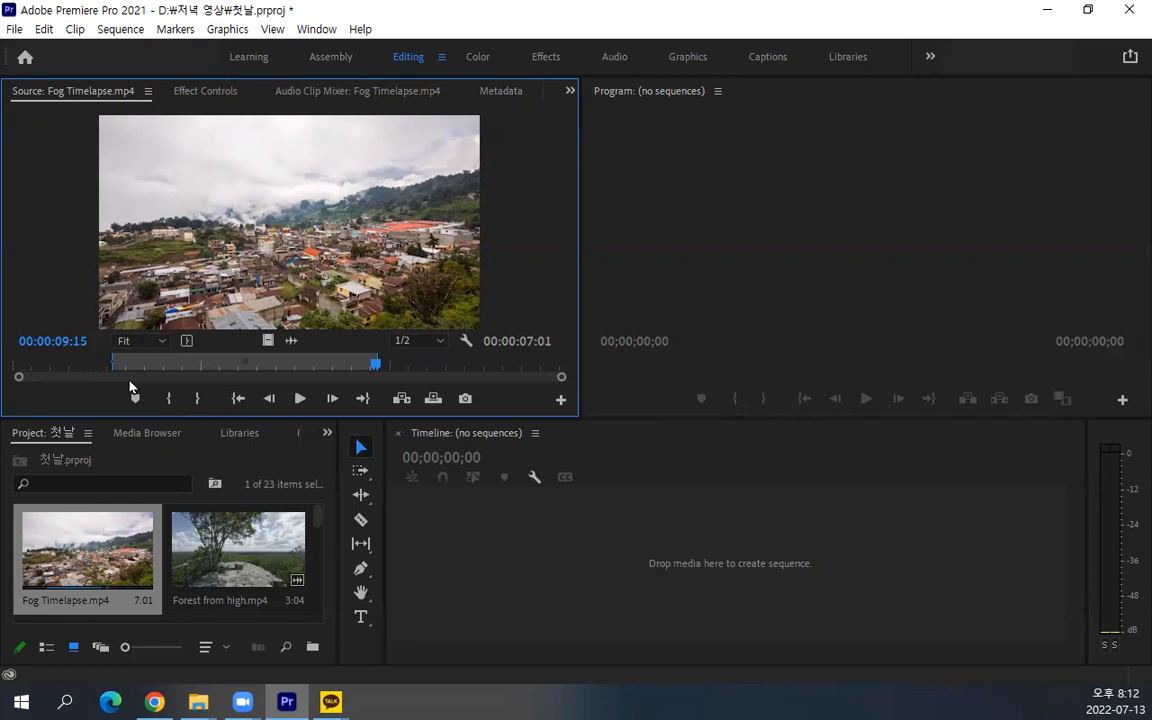
# Zoom the Source time ruler in and out repeatedly around the playhead, ending with the full clip in view
pyautogui.press('=')
pyautogui.press('=')
pyautogui.press('=')
pyautogui.press('=')
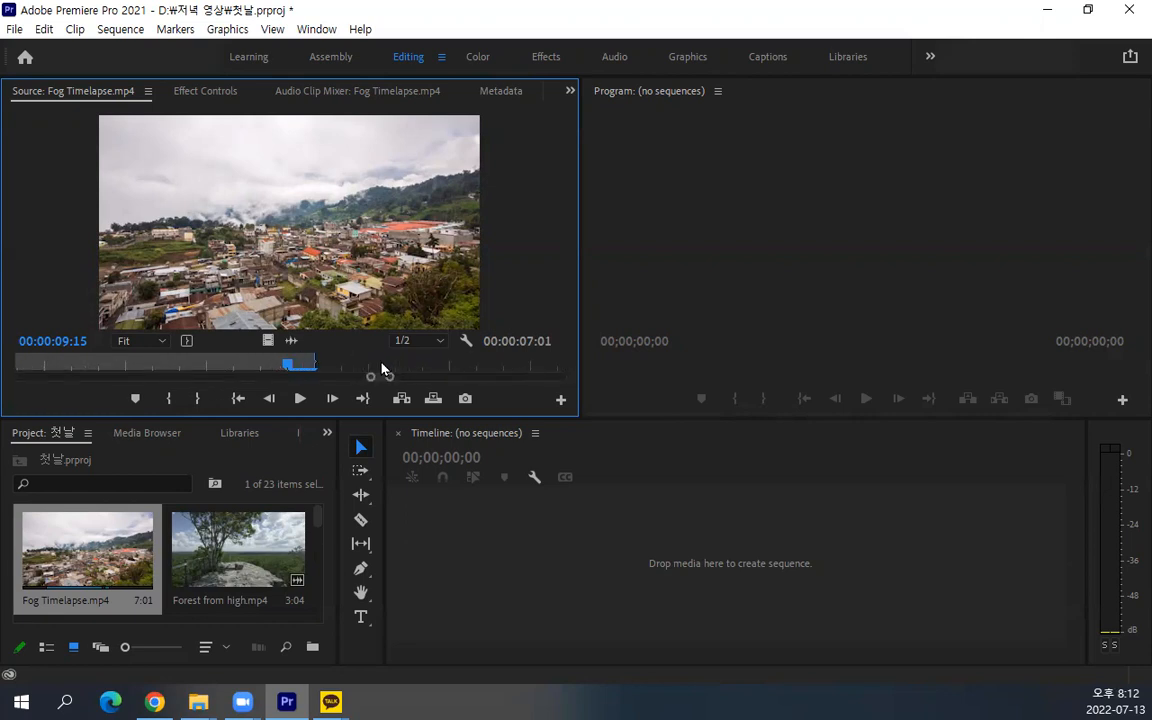
pyautogui.press('-')
pyautogui.press('-')
pyautogui.press('-')
pyautogui.press('=')
pyautogui.press('=')
pyautogui.press('=')
pyautogui.press('=')
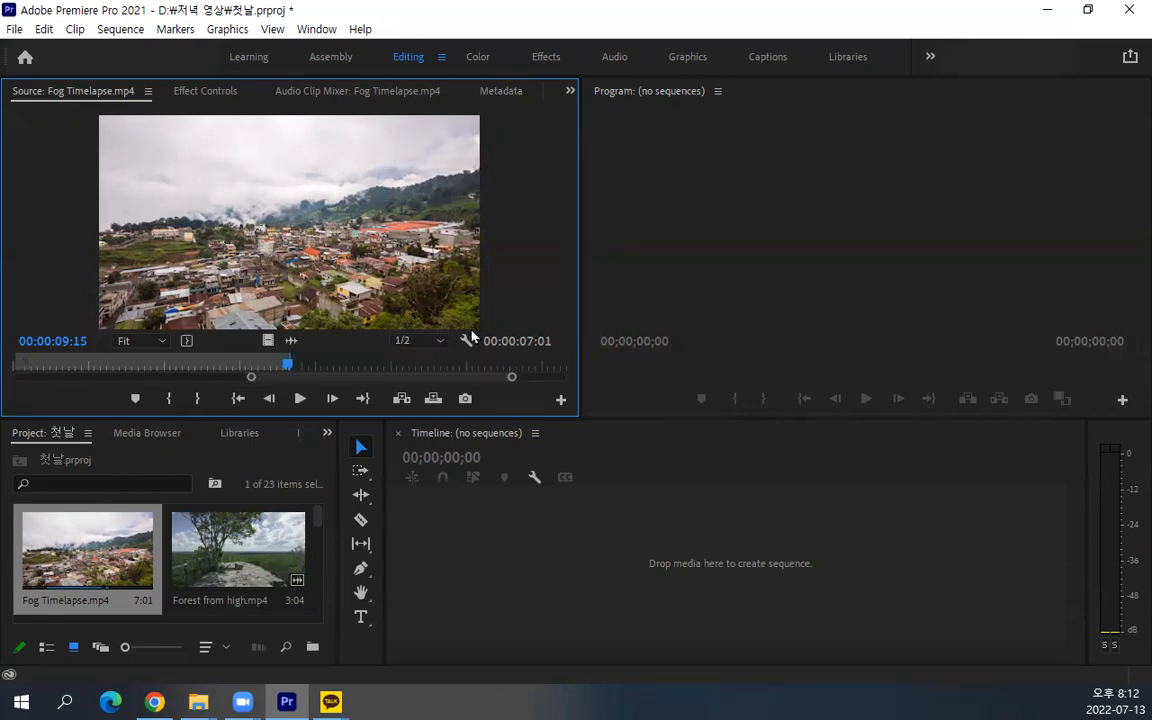
pyautogui.press('-')
pyautogui.press('-')
pyautogui.press('-')
pyautogui.press('-')
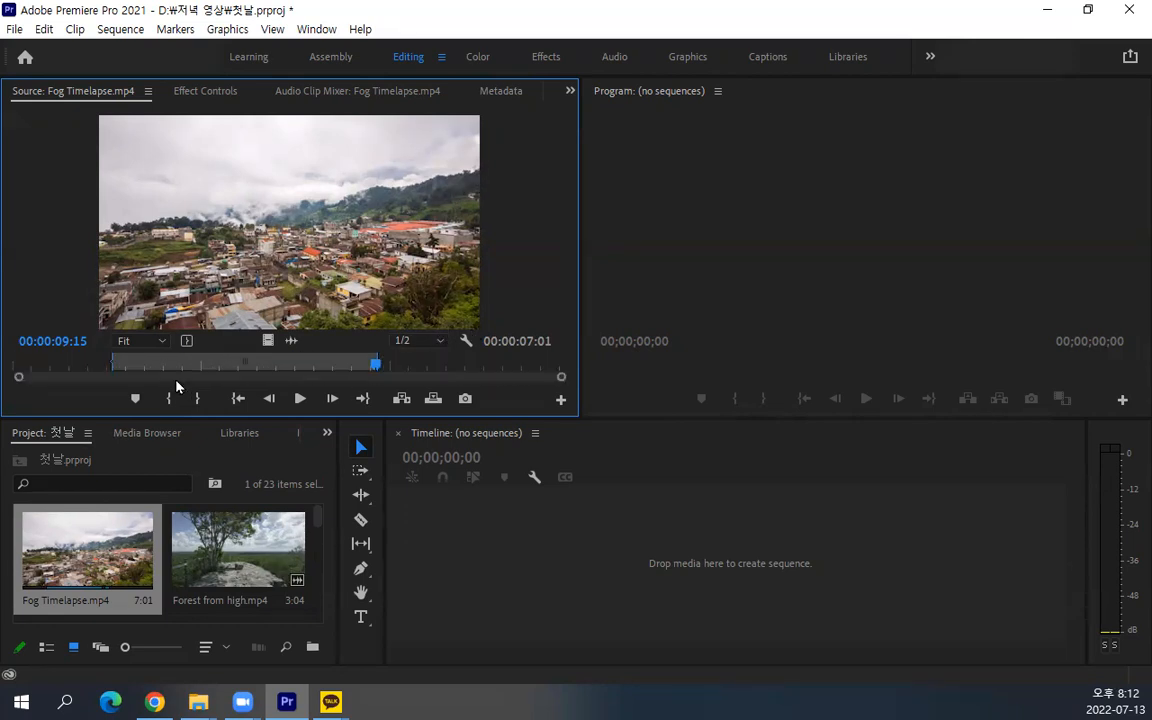
pyautogui.press('=')
pyautogui.press('=')
pyautogui.press('=')
pyautogui.press('=')
pyautogui.press('=')
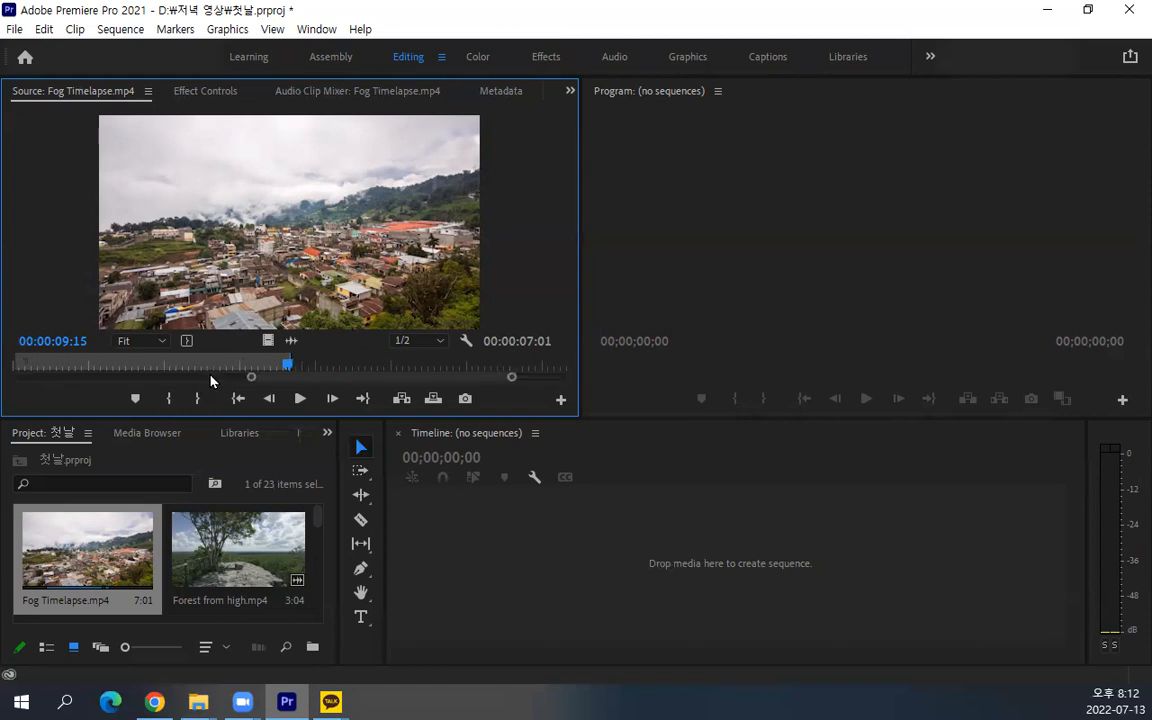
pyautogui.press('-')
pyautogui.press('-')
pyautogui.press('-')
pyautogui.press('-')
pyautogui.press('-')
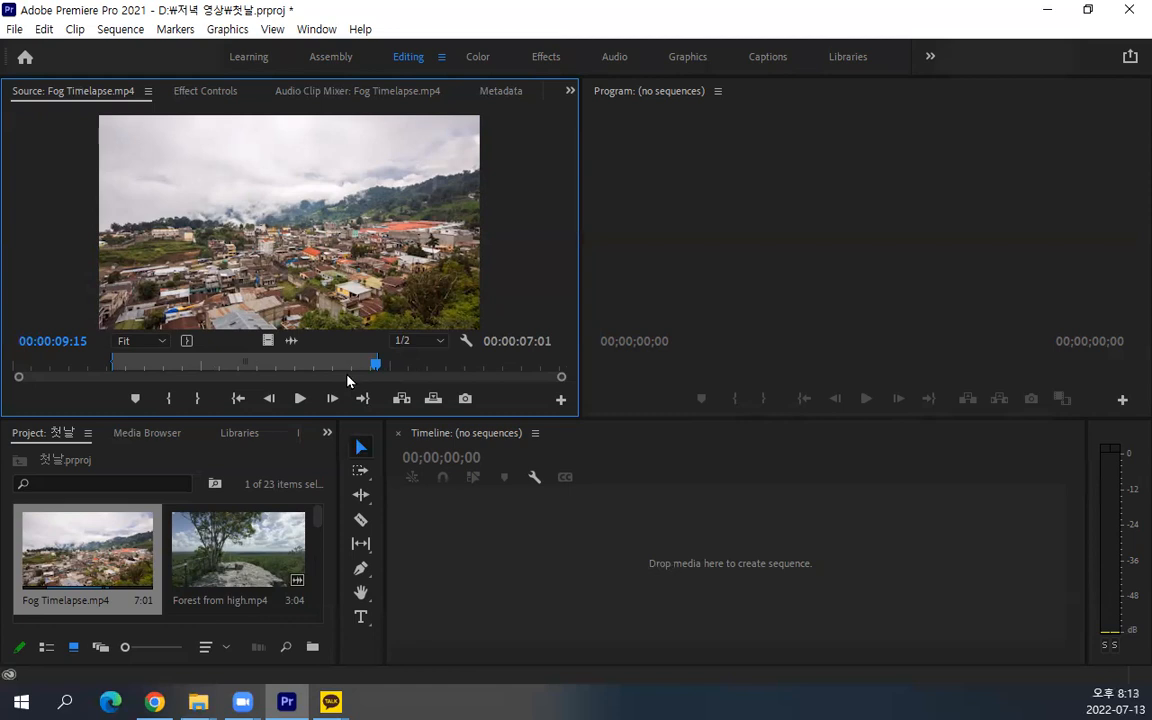
# Magnify the Source time ruler around the playhead and examine the playhead position, the Out point and the marked duration
pyautogui.scroll(5, 348, 380)
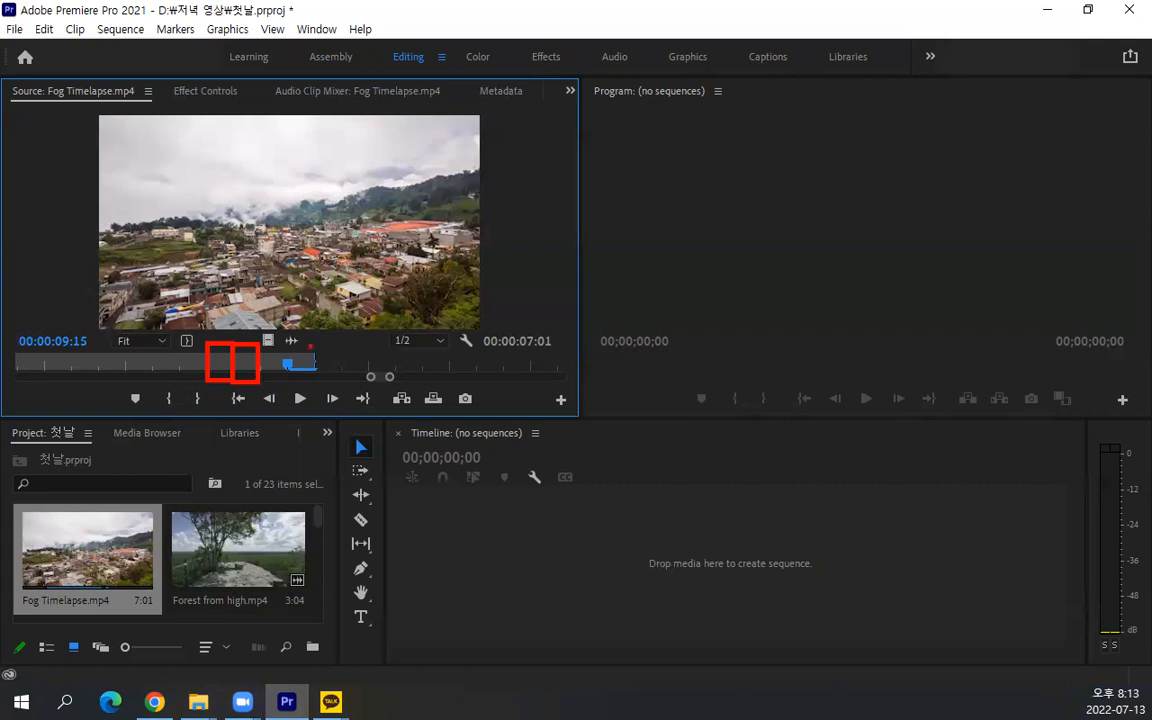
pyautogui.moveTo(313, 378)
pyautogui.mouseDown()
pyautogui.moveTo(295, 362)
pyautogui.moveTo(311, 375)
pyautogui.moveTo(301, 383)
pyautogui.mouseUp()
pyautogui.press('Escape')
pyautogui.hotkey('ctrl', '2')
pyautogui.moveTo(268, 170); pyautogui.dragTo(285, 352)
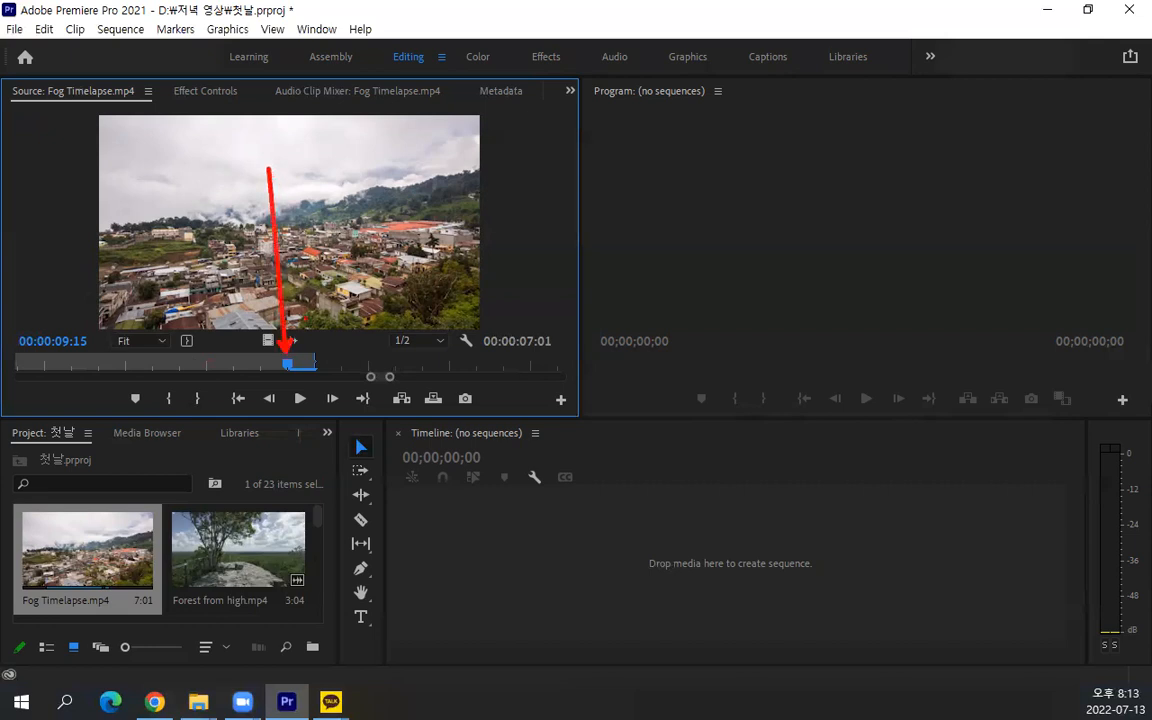
pyautogui.moveTo(384, 210); pyautogui.dragTo(316, 358)
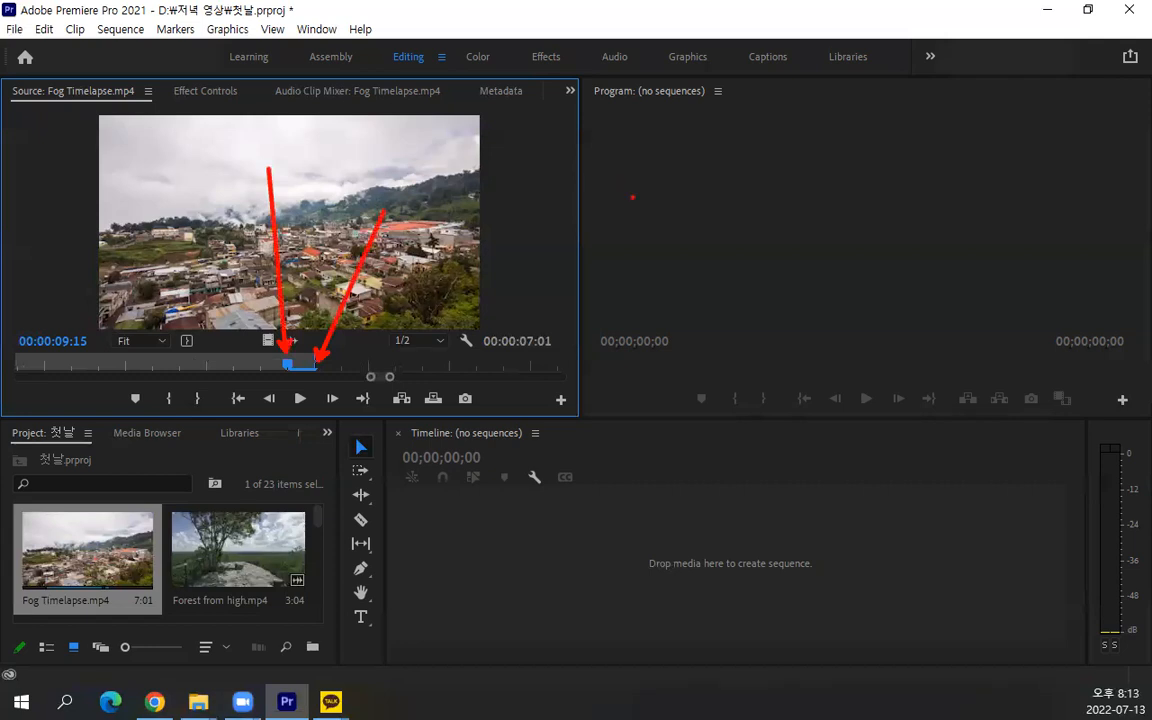
pyautogui.moveTo(551, 357)
pyautogui.mouseDown()
pyautogui.moveTo(492, 358)
pyautogui.moveTo(480, 334)
pyautogui.moveTo(522, 299)
pyautogui.moveTo(552, 310)
pyautogui.moveTo(543, 367)
pyautogui.mouseUp()
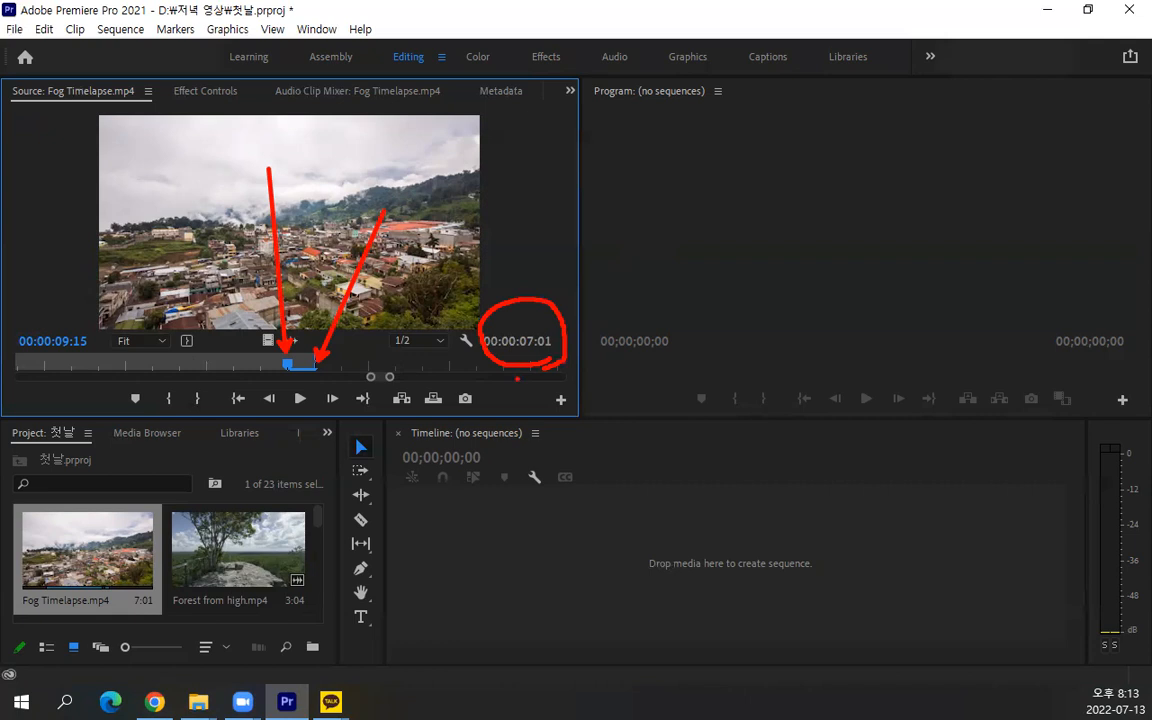
pyautogui.press('Escape')
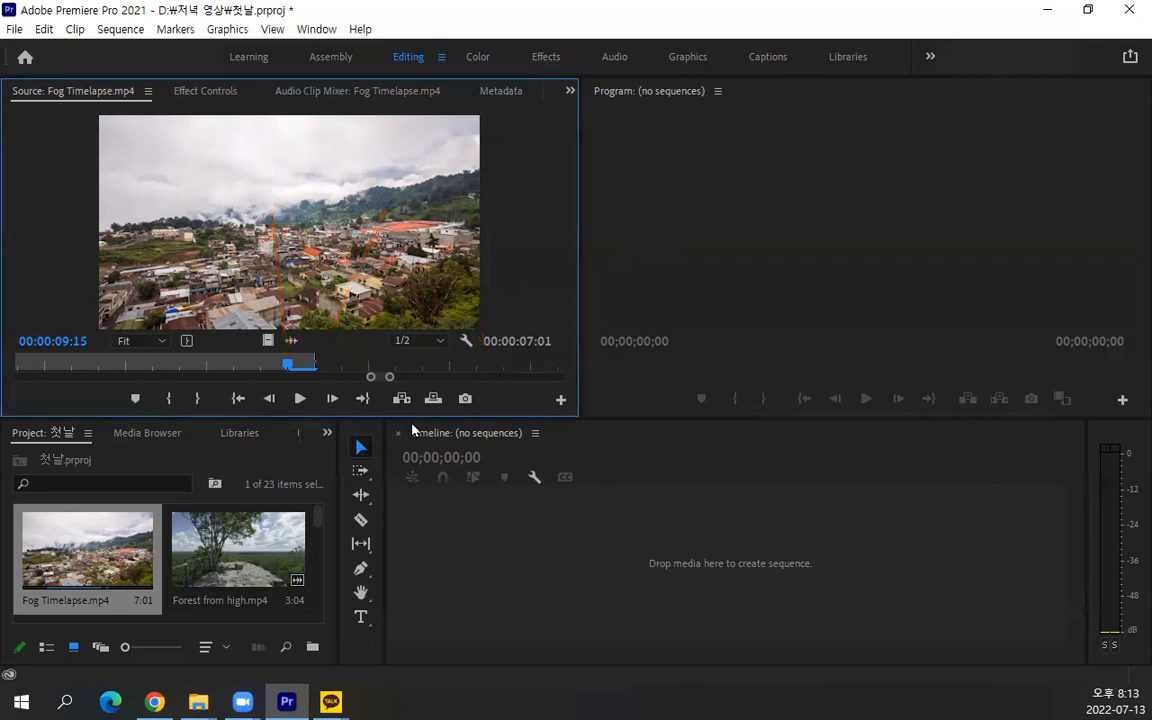
# Examine the frame between the Source playhead and the Out point, and zoom the time ruler out to the full clip
pyautogui.click(273, 371)
pyautogui.moveTo(314, 357); pyautogui.dragTo(292, 359)
pyautogui.moveTo(256, 373); pyautogui.dragTo(314, 362)
pyautogui.press('-')
pyautogui.press('-')
pyautogui.press('-')
pyautogui.press('-')
pyautogui.press('-')
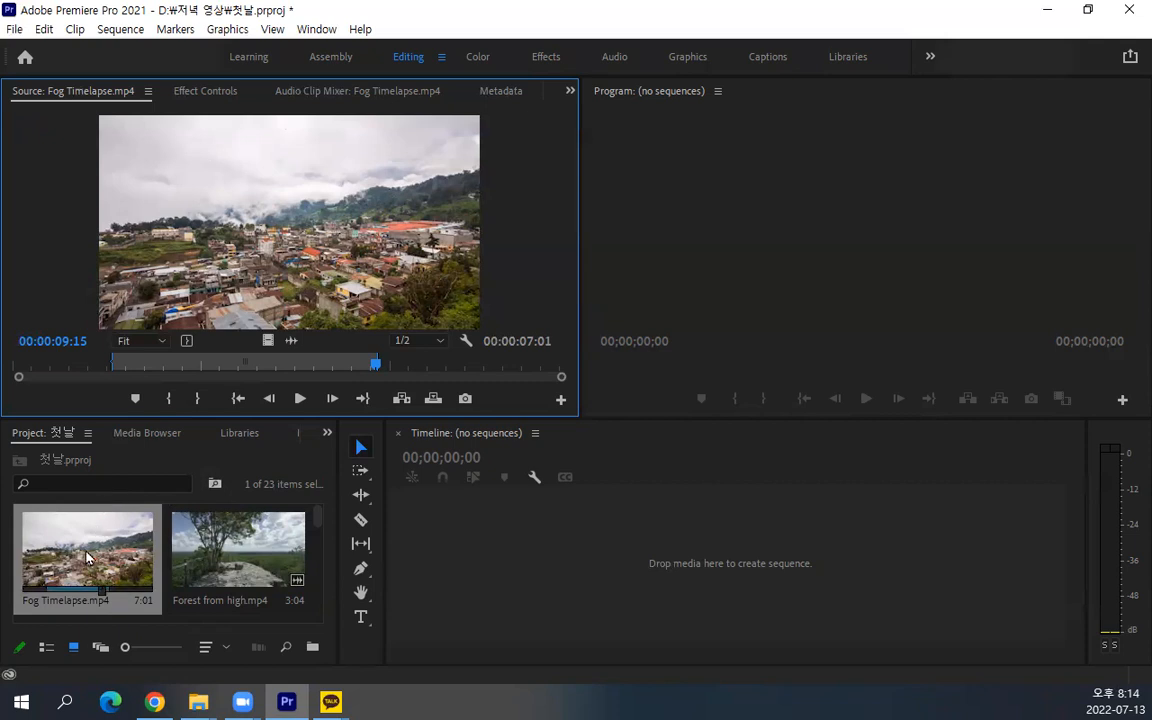
# Find Arch far.mp4 among the project clips and open it in the Source monitor
pyautogui.scroll(-2, 86, 557)
pyautogui.scroll(-1, 86, 557)
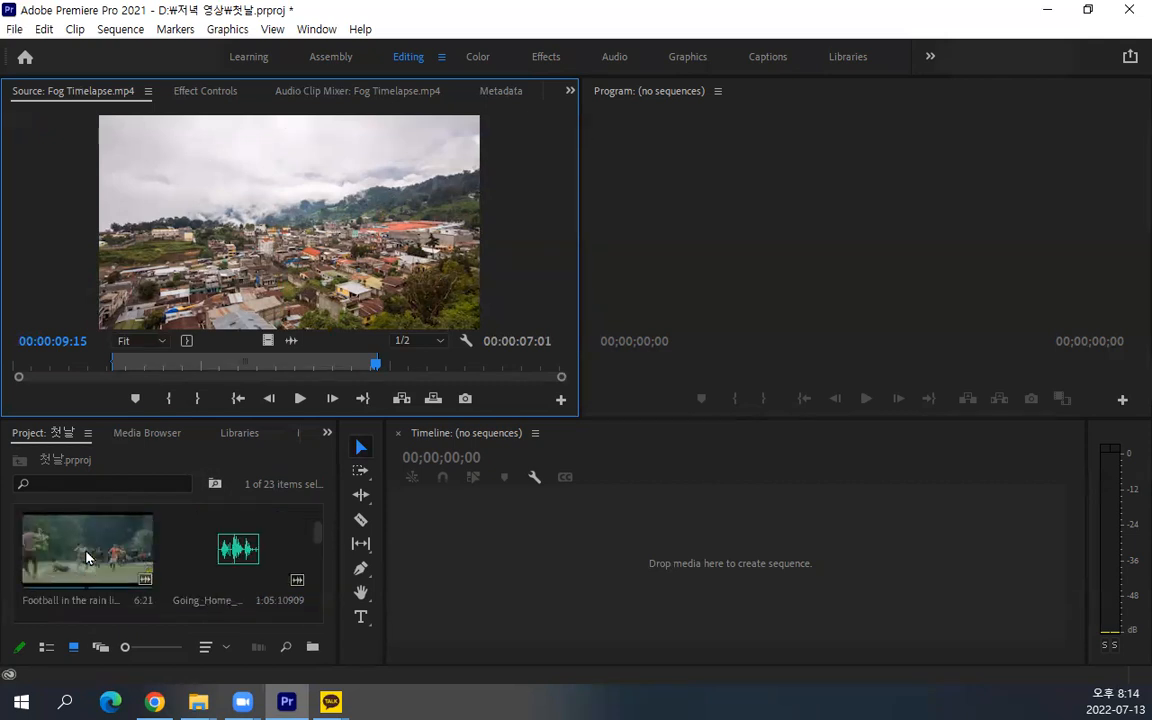
pyautogui.scroll(5, 86, 557)
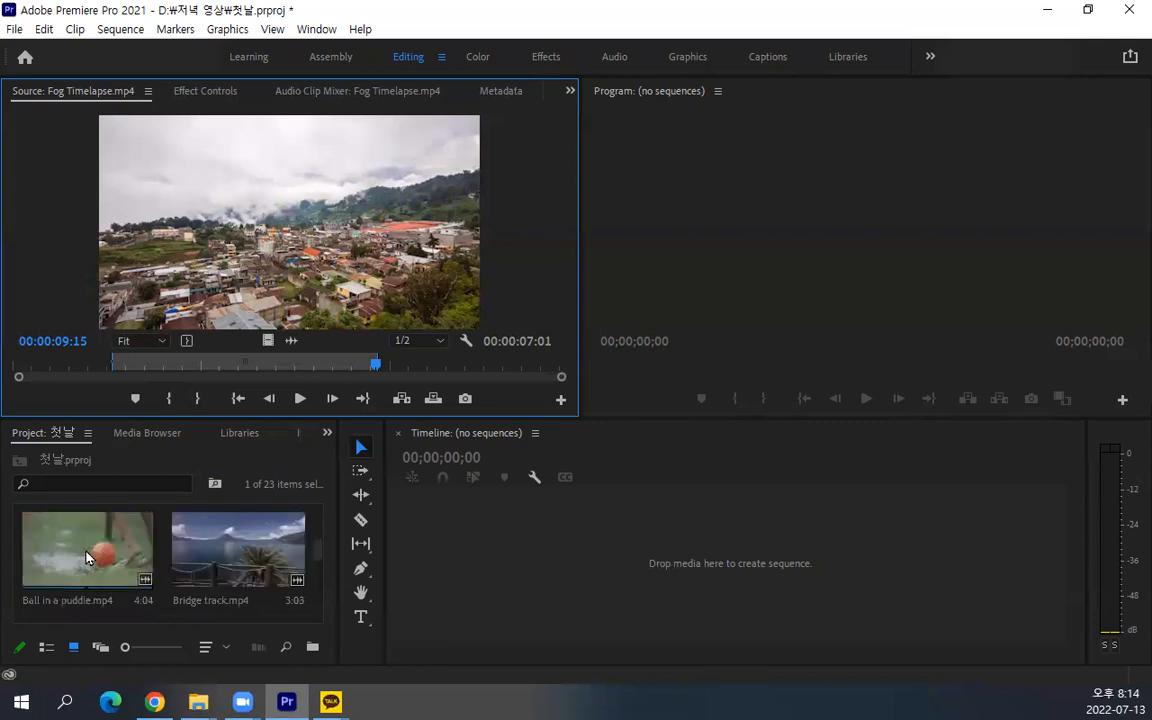
pyautogui.click(245, 555)
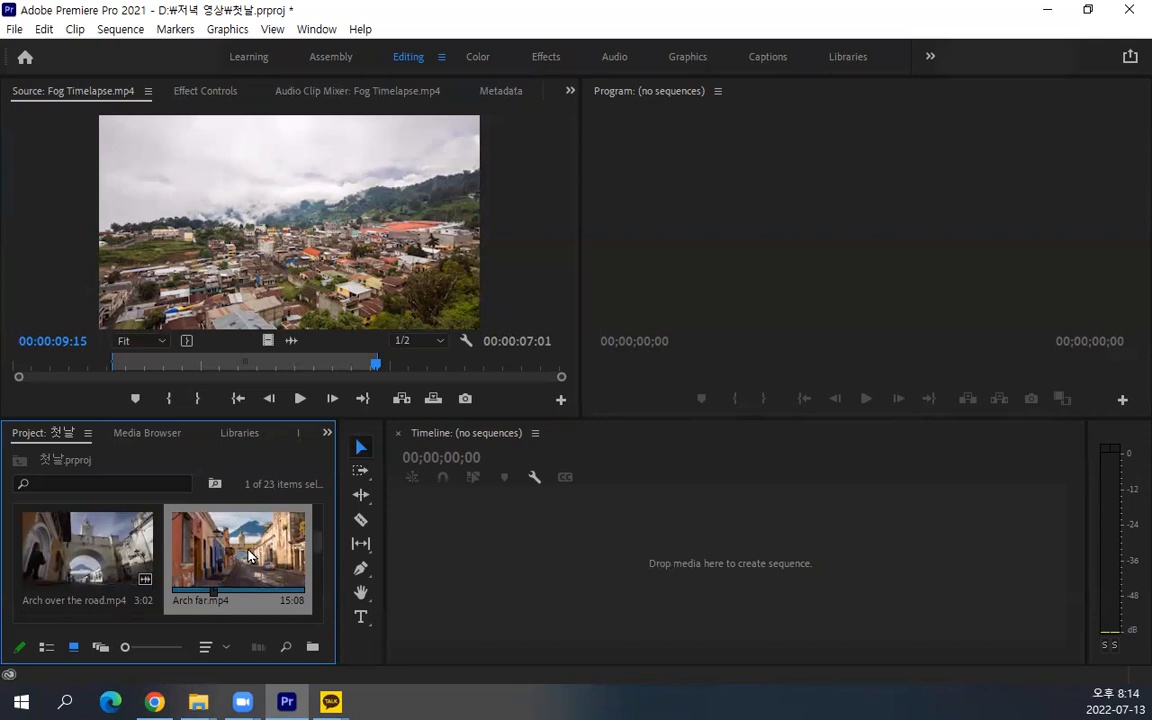
pyautogui.doubleClick(248, 556)
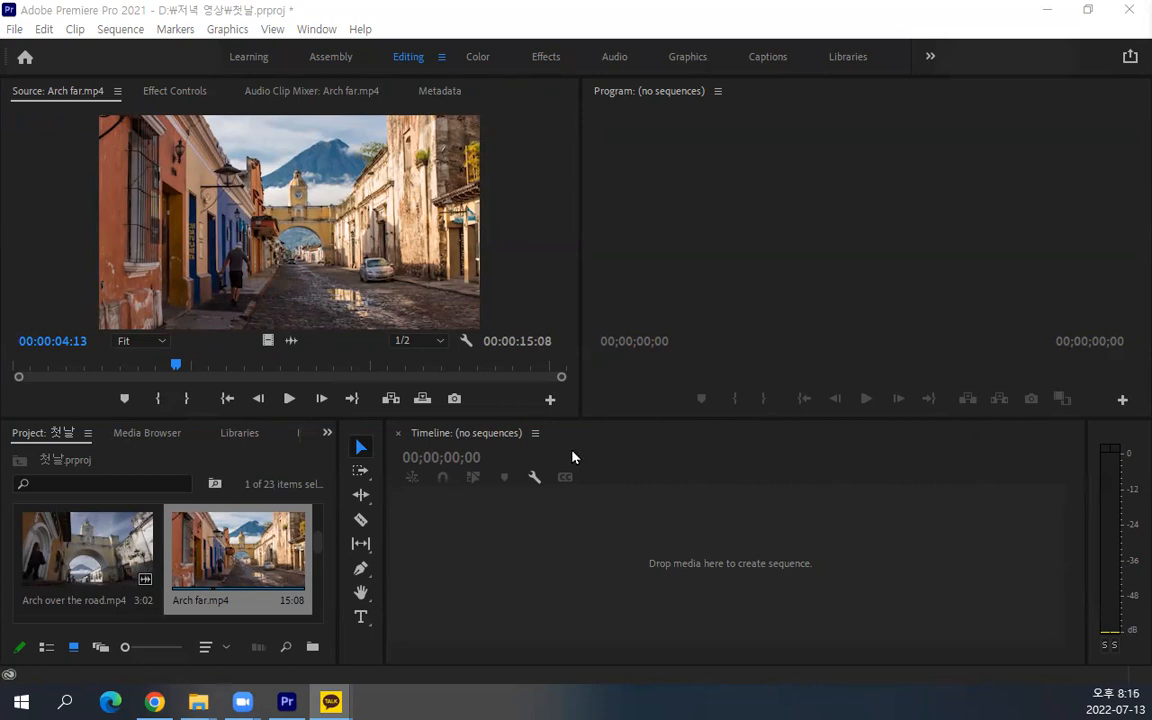
# Move the Source playhead to 00:00:01:00 by timecode and mark the In point of Arch far.mp4 there
pyautogui.click(42, 345)
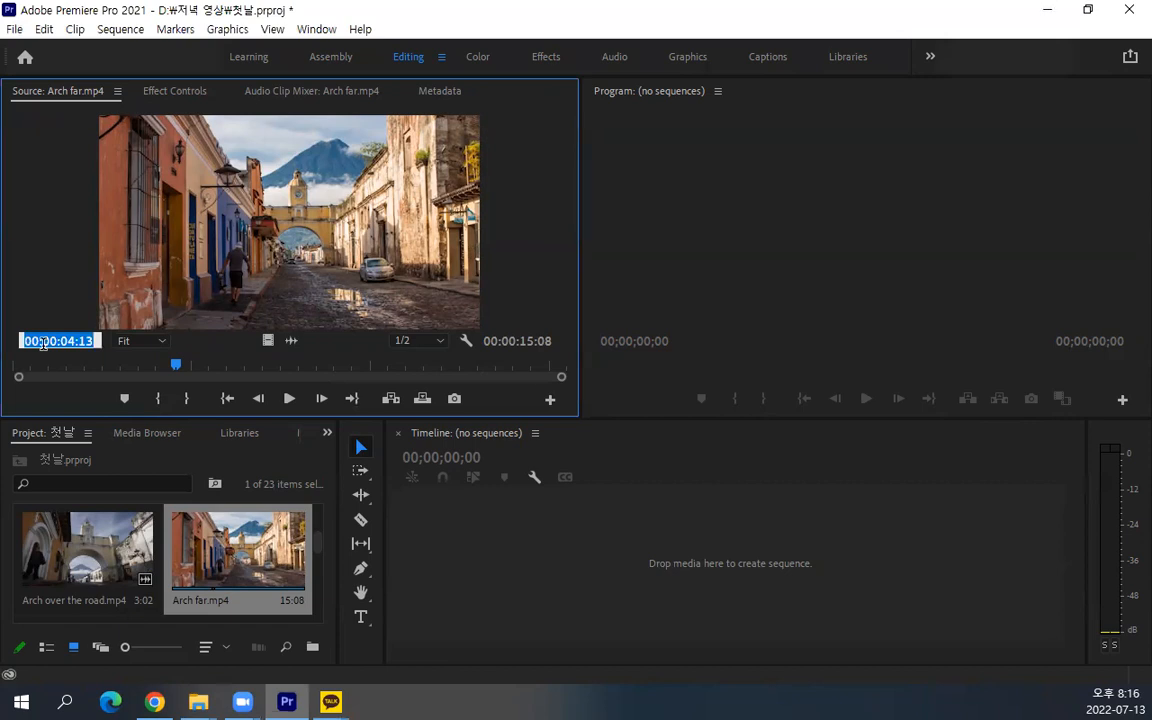
pyautogui.write('1')
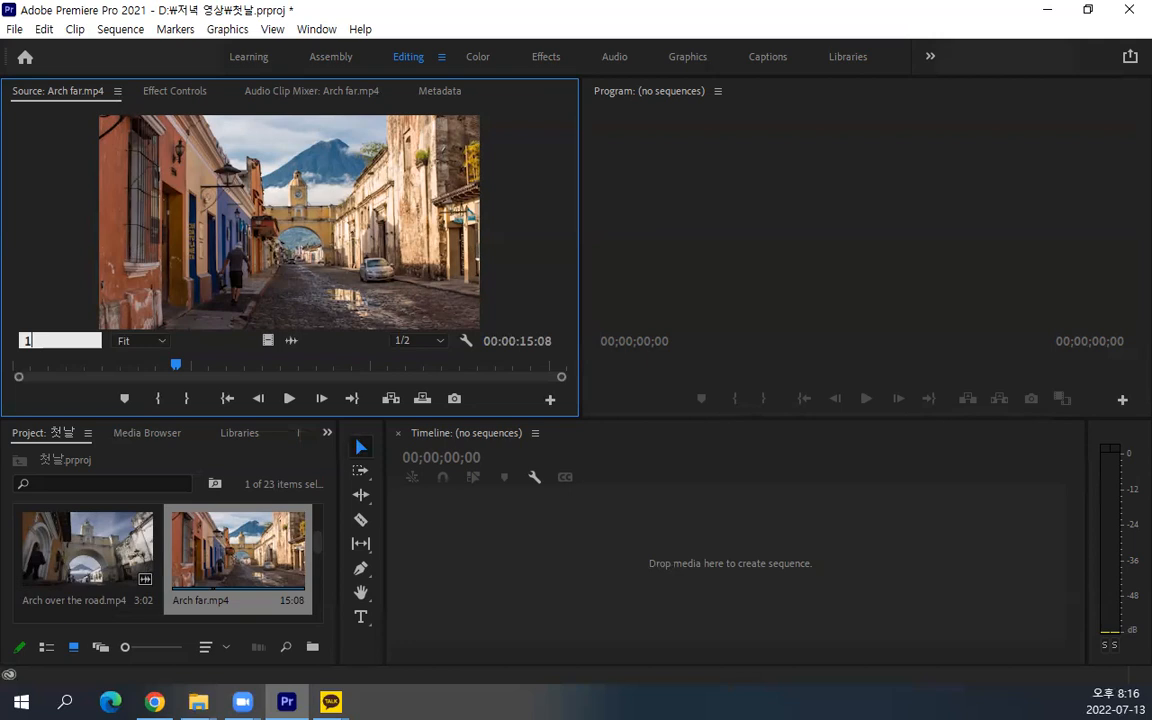
pyautogui.write('.')
pyautogui.press('Return')
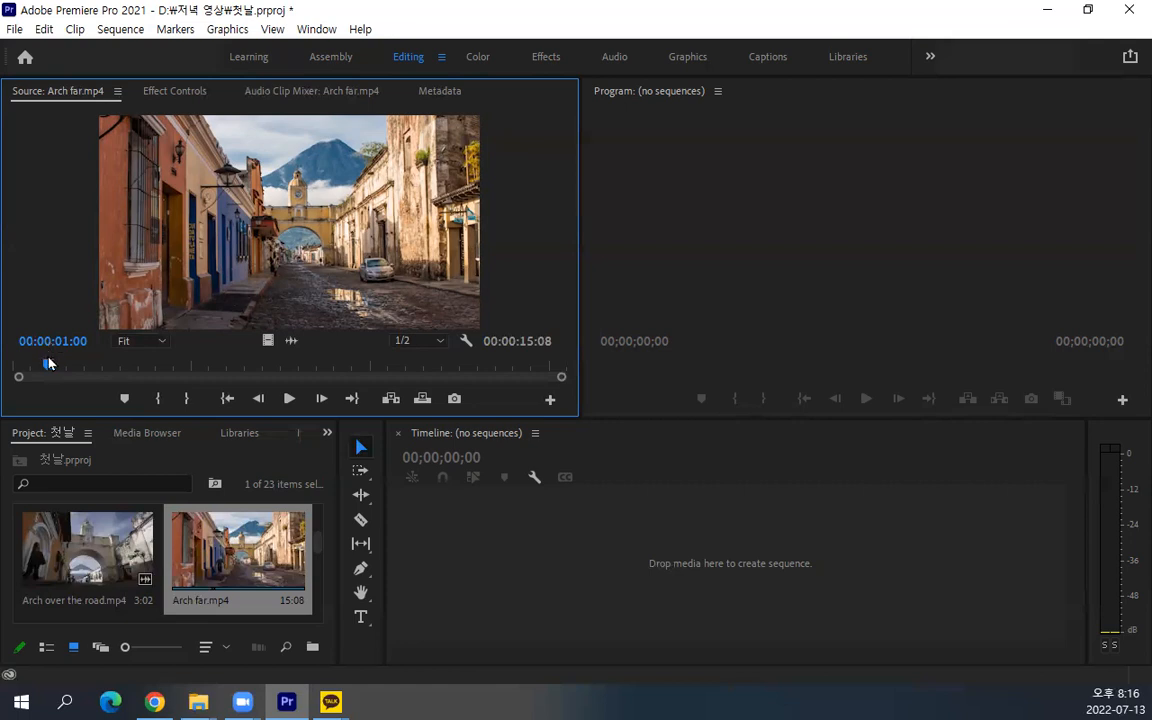
pyautogui.click(166, 404)
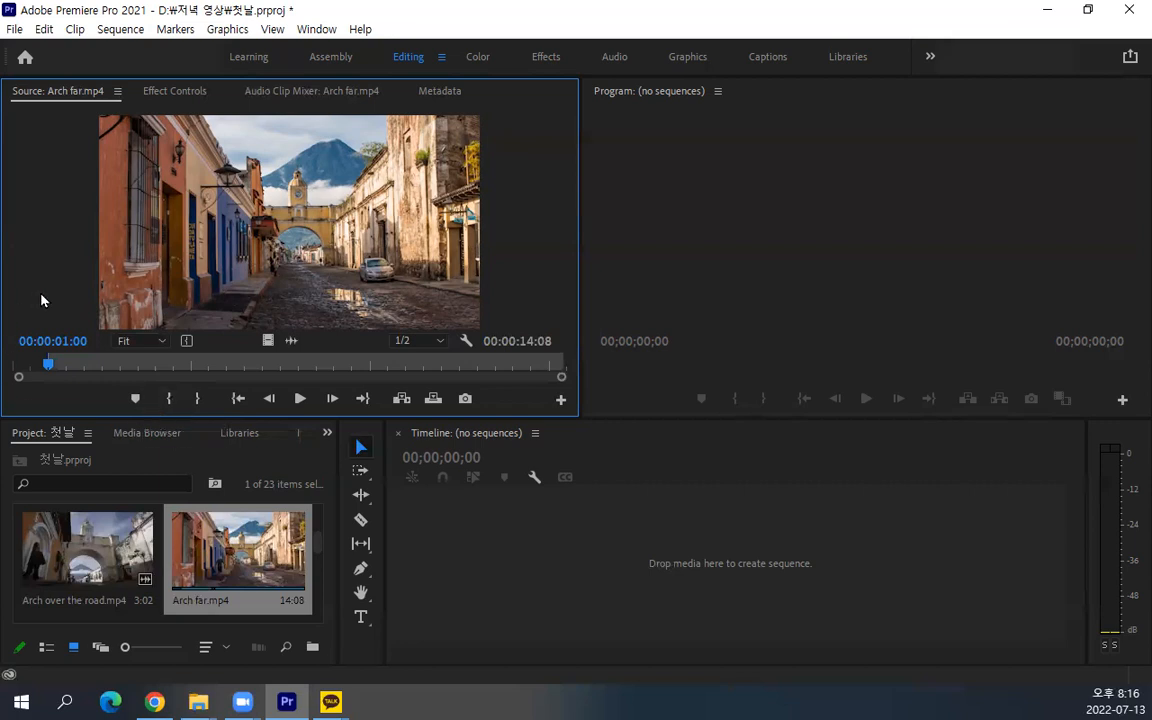
# Advance the Source playhead 10 seconds with a relative timecode to 00:00:11:00 and mark the Out point there
pyautogui.click(68, 341)
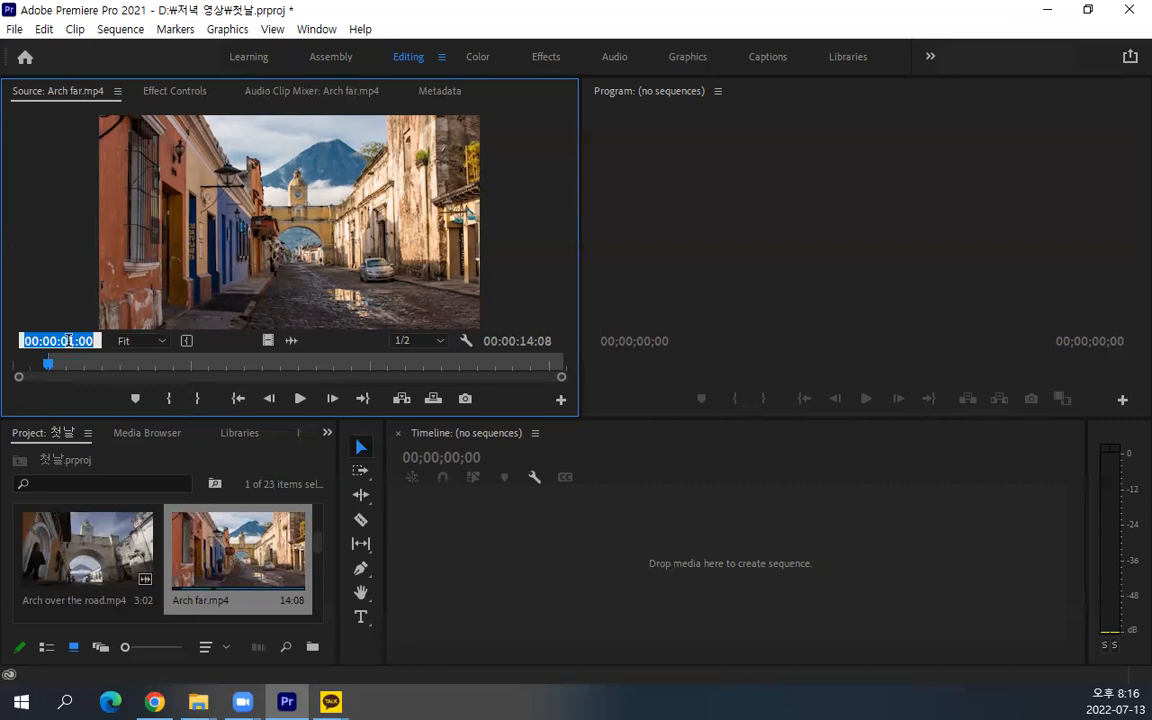
pyautogui.write('+1')
pyautogui.write('0.')
pyautogui.write('00')
pyautogui.press('Return')
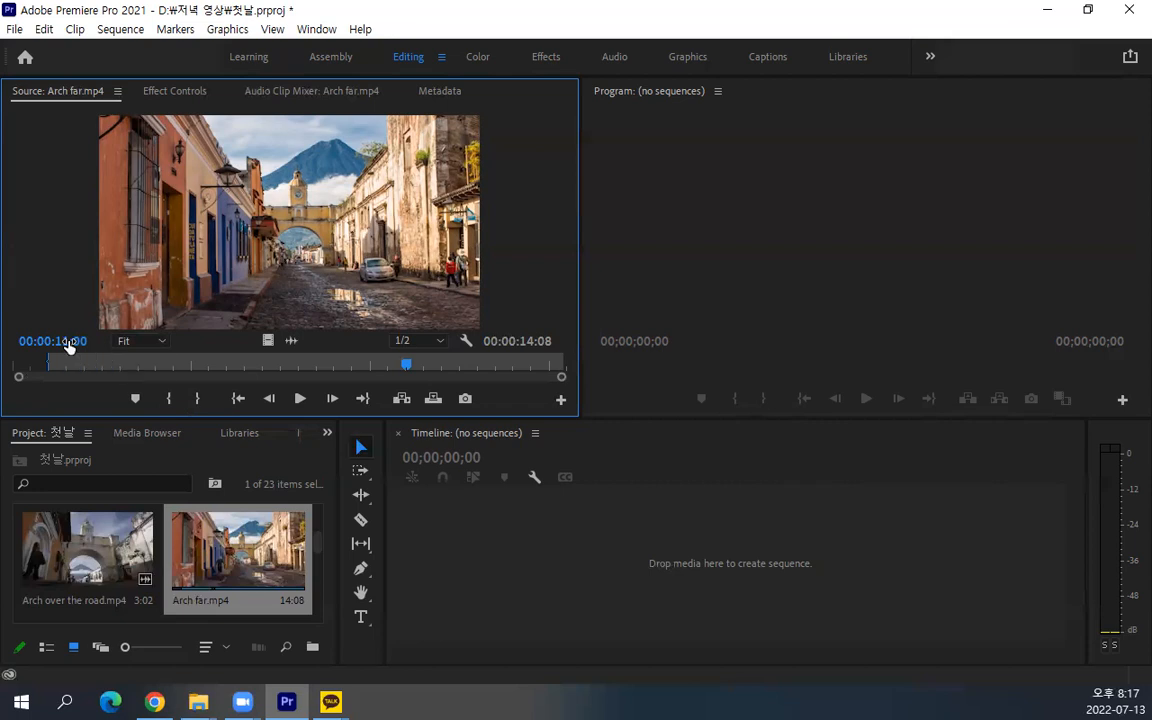
pyautogui.press('o')
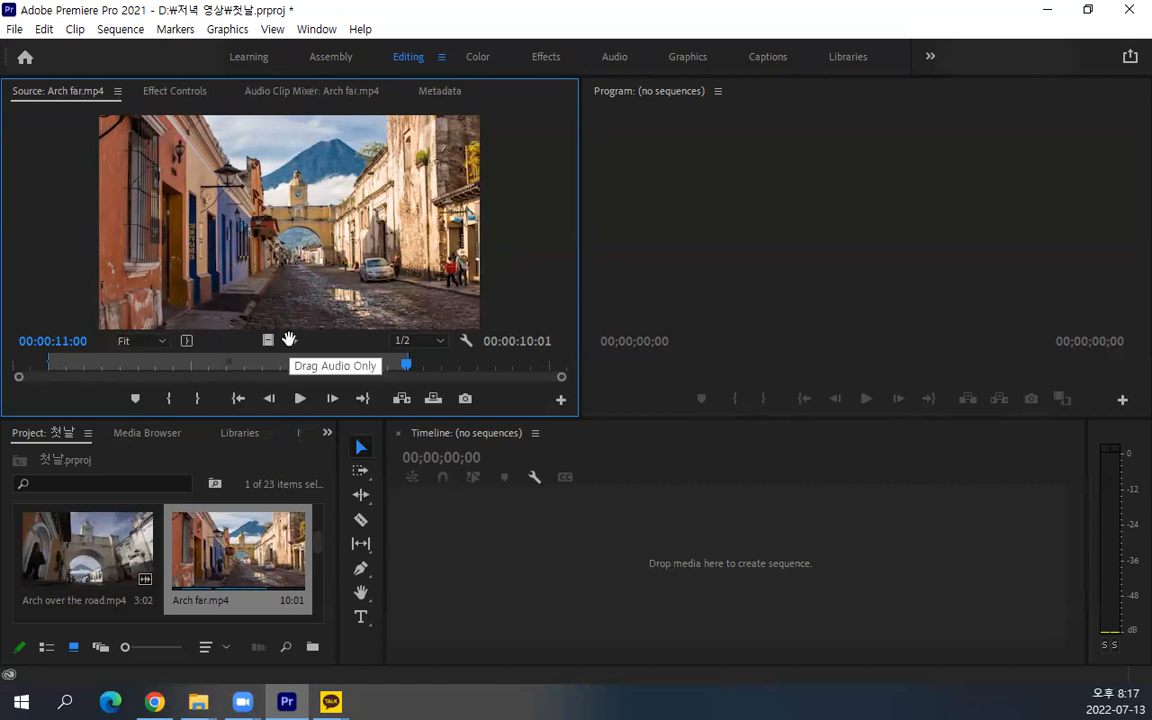
# Move the Out point of Arch far.mp4 earlier on the time ruler so the marked range lasts 00:00:09:01
pyautogui.moveTo(407, 373); pyautogui.dragTo(355, 371)
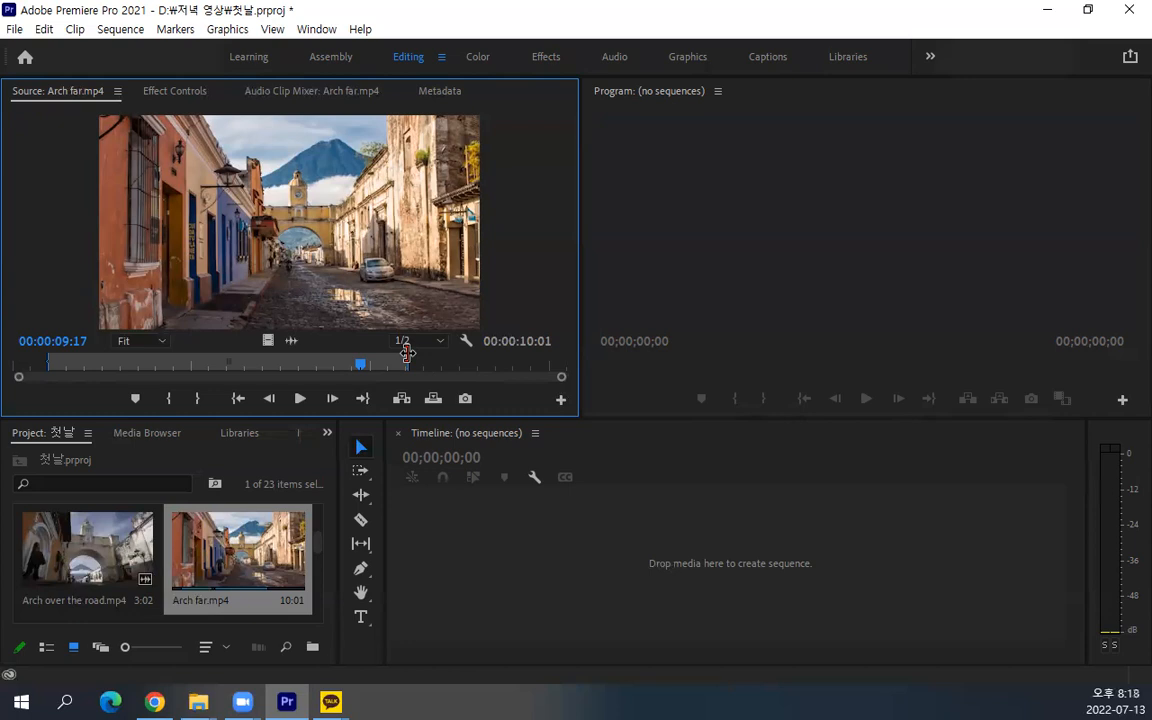
pyautogui.moveTo(407, 352); pyautogui.dragTo(365, 372)
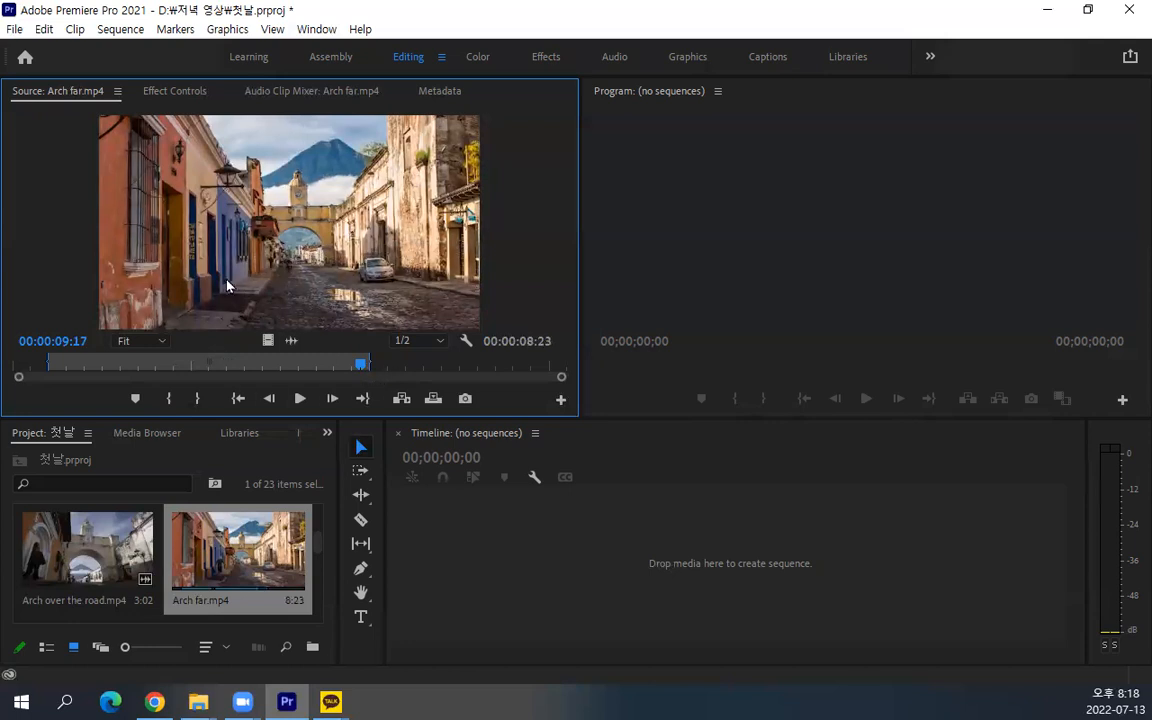
pyautogui.moveTo(369, 353); pyautogui.dragTo(374, 360)
pyautogui.moveTo(158, 376); pyautogui.dragTo(346, 370)
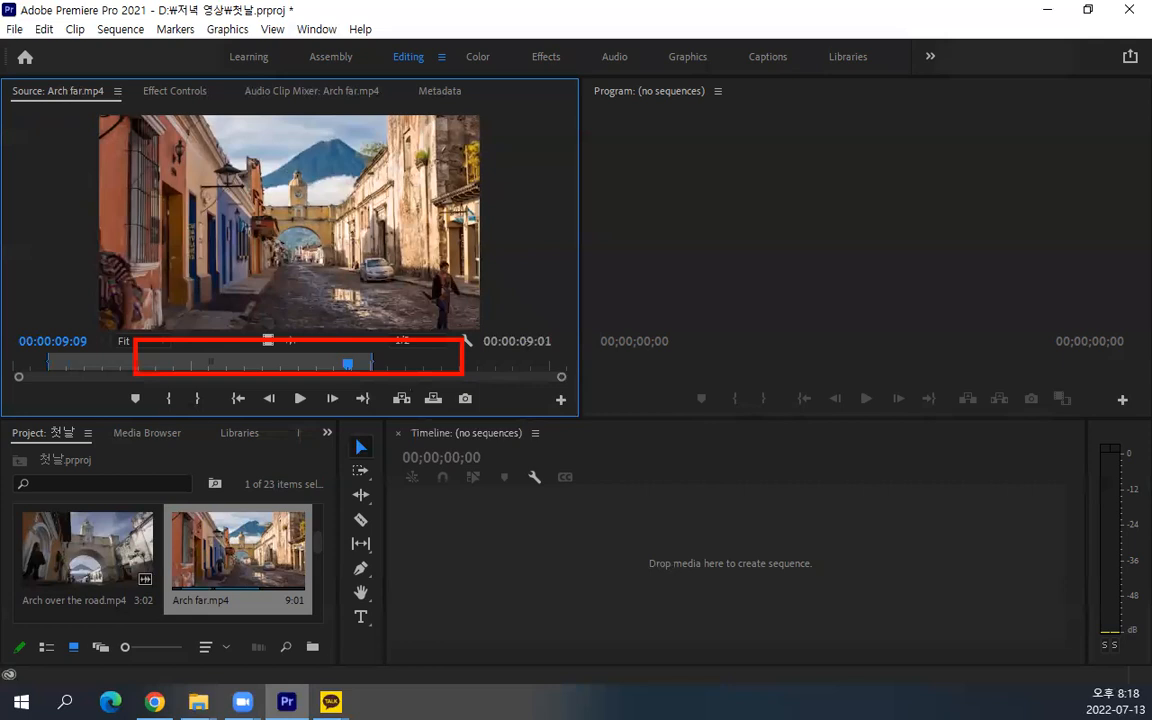
# Place the Source playhead at 00:00:12:17 and slide the whole In-to-Out range by its centre grip so it ends at the playhead
pyautogui.click(162, 366)
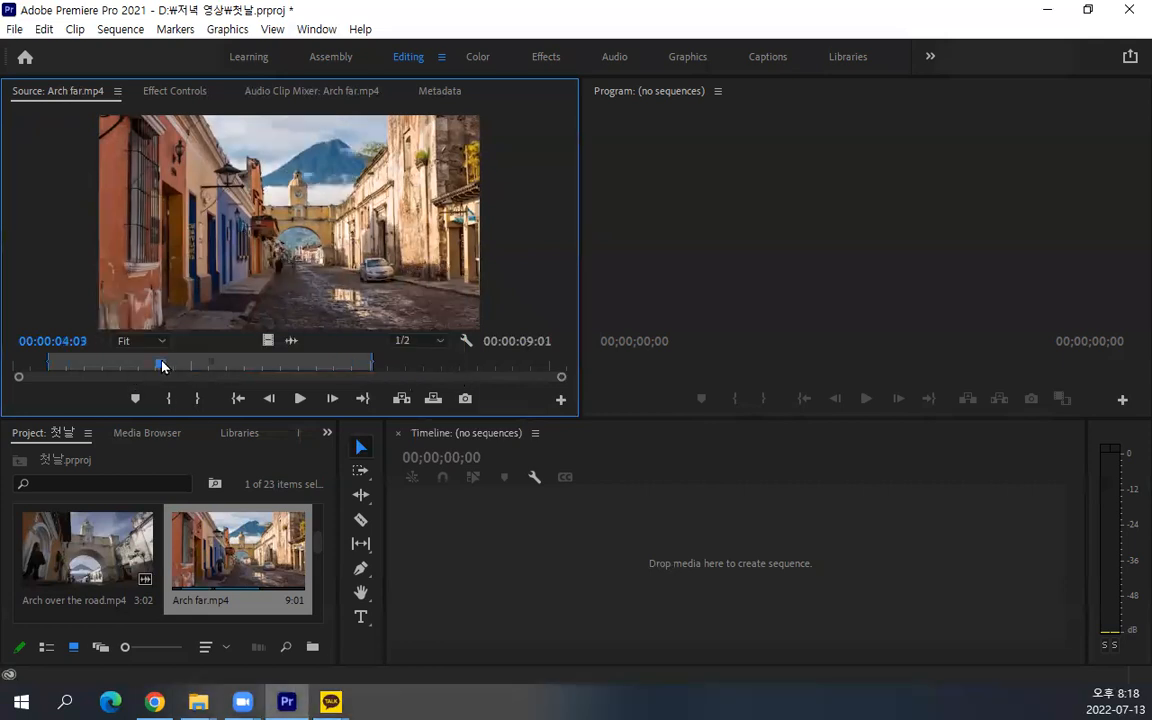
pyautogui.click(468, 366)
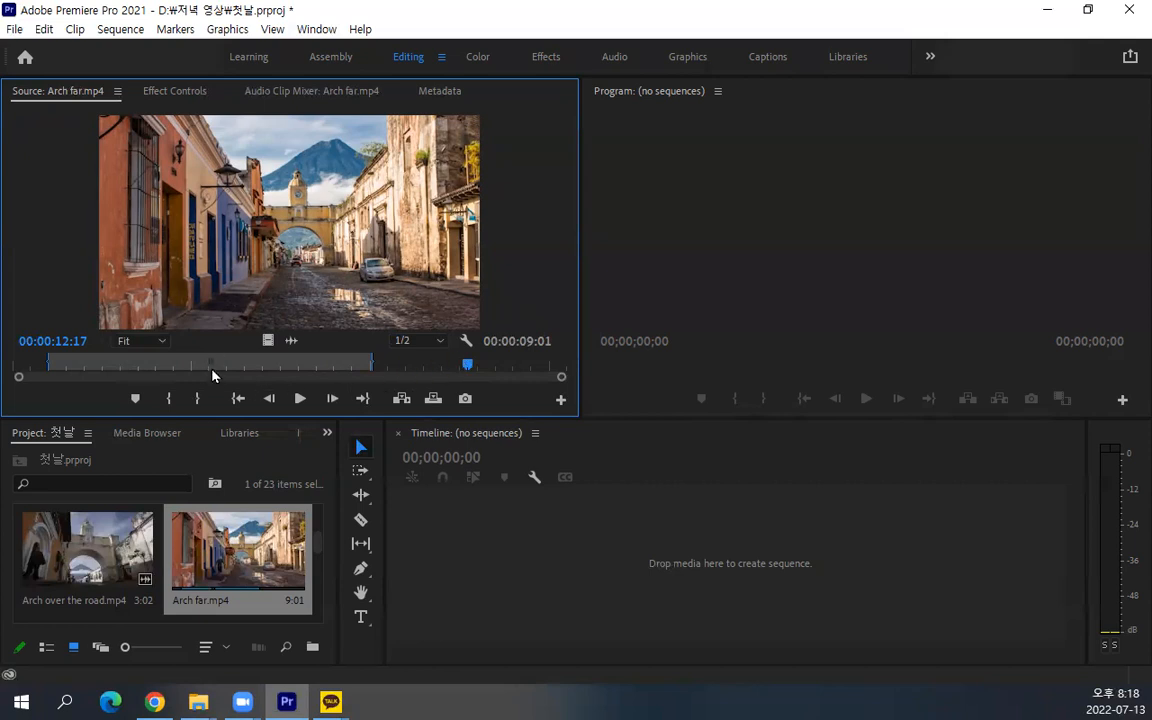
pyautogui.moveTo(462, 196)
pyautogui.mouseDown()
pyautogui.moveTo(460, 325)
pyautogui.moveTo(494, 272)
pyautogui.moveTo(494, 330)
pyautogui.mouseUp()
pyautogui.click(510, 317)
pyautogui.moveTo(530, 196); pyautogui.dragTo(530, 322)
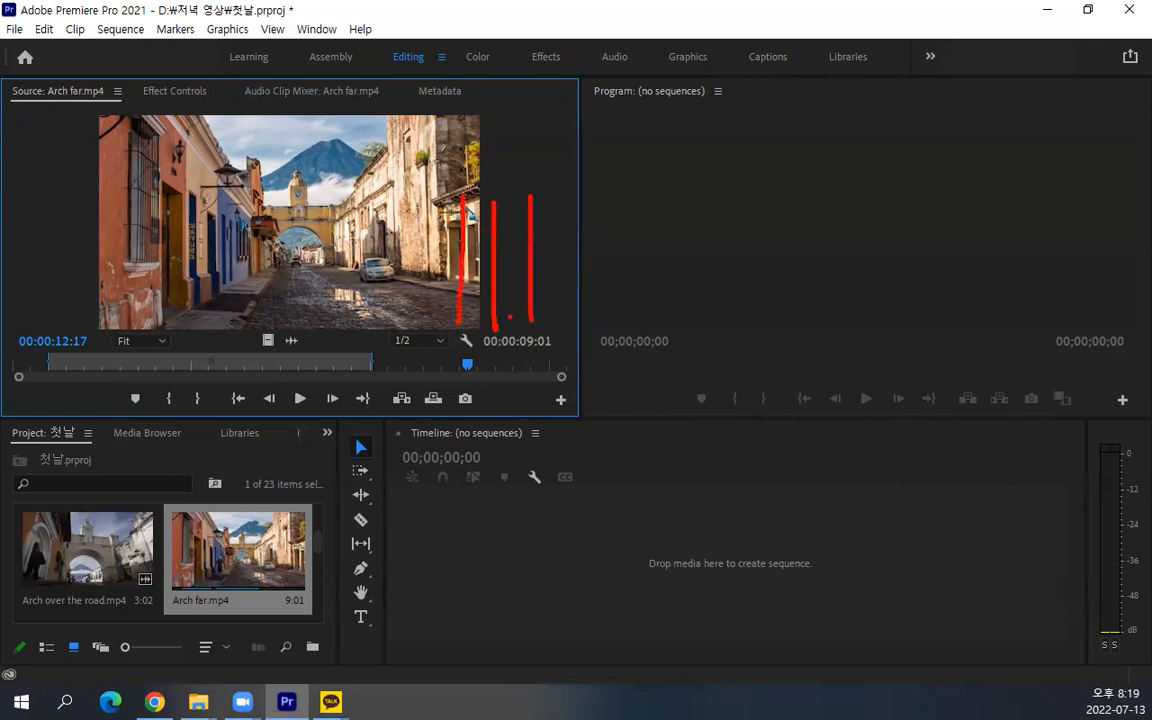
pyautogui.moveTo(214, 346)
pyautogui.mouseDown()
pyautogui.moveTo(183, 350)
pyautogui.moveTo(202, 340)
pyautogui.moveTo(227, 382)
pyautogui.moveTo(258, 348)
pyautogui.moveTo(465, 275)
pyautogui.mouseUp()
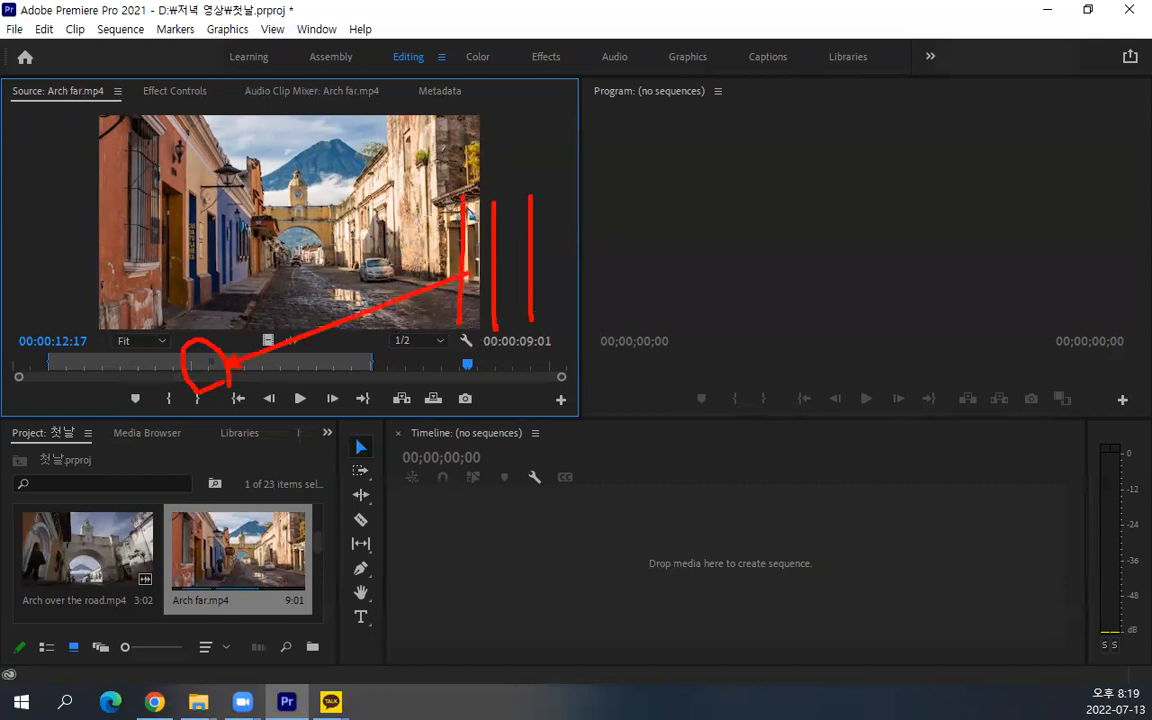
pyautogui.press('Escape')
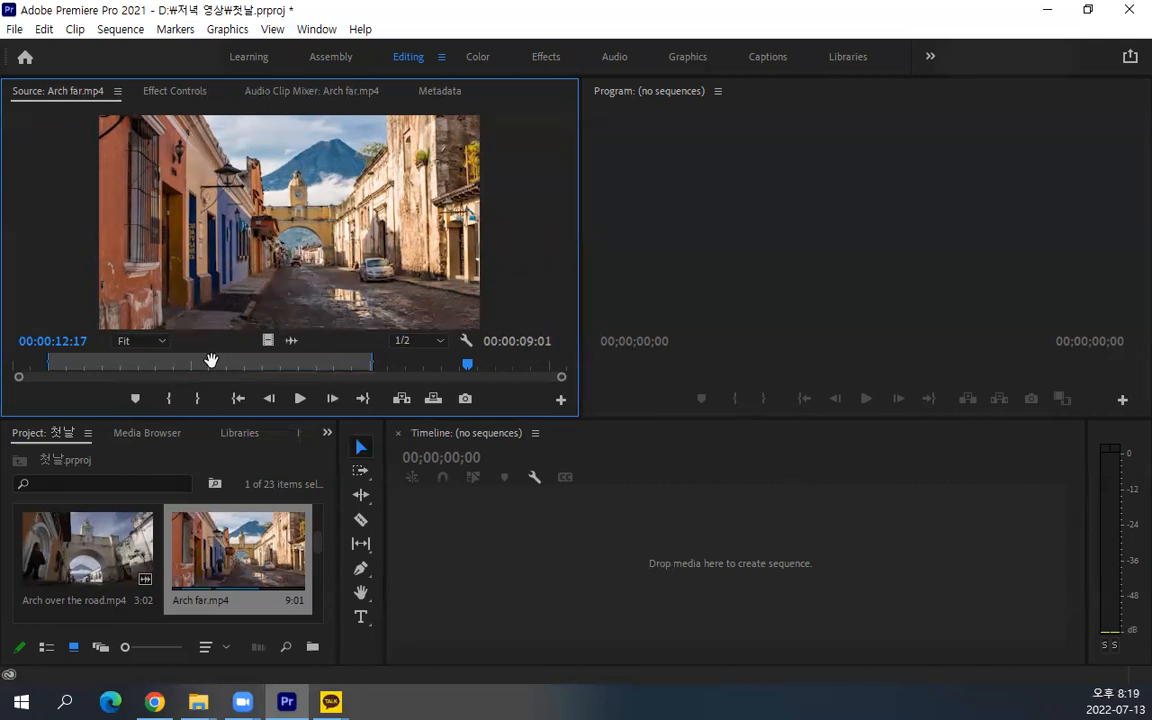
pyautogui.moveTo(211, 361); pyautogui.dragTo(301, 381)
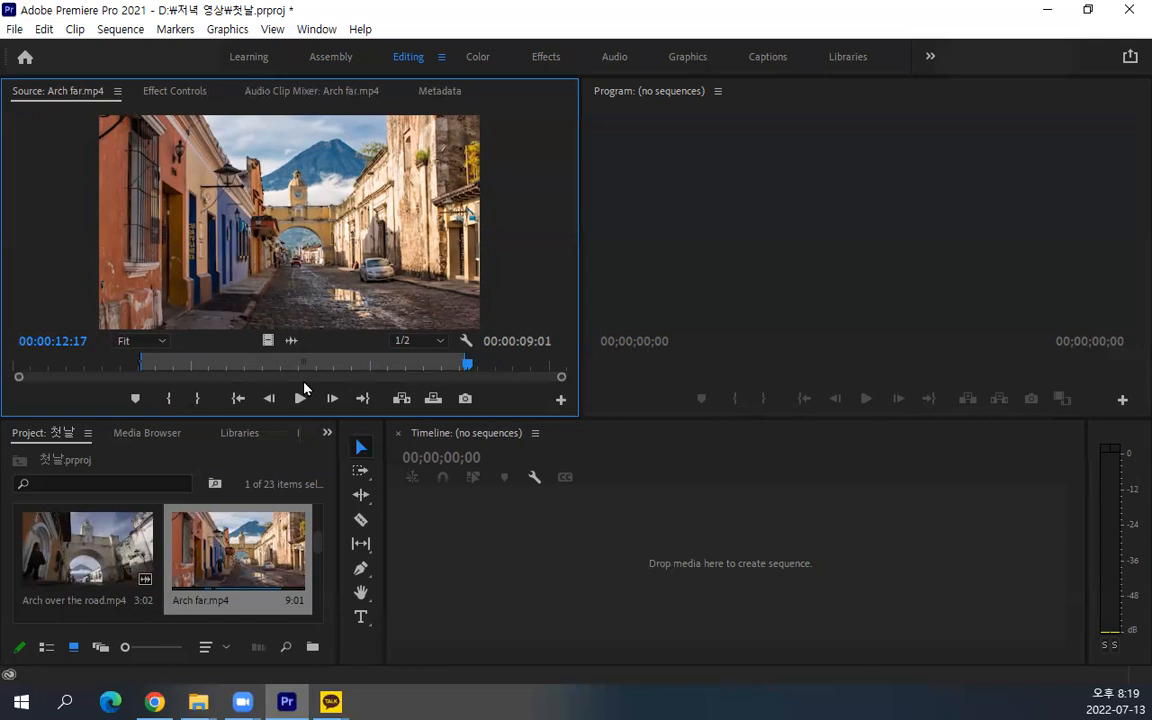
# Start creating a new sequence in the project, opening the New Sequence dialog
pyautogui.hotkey('alt', 'Tab')
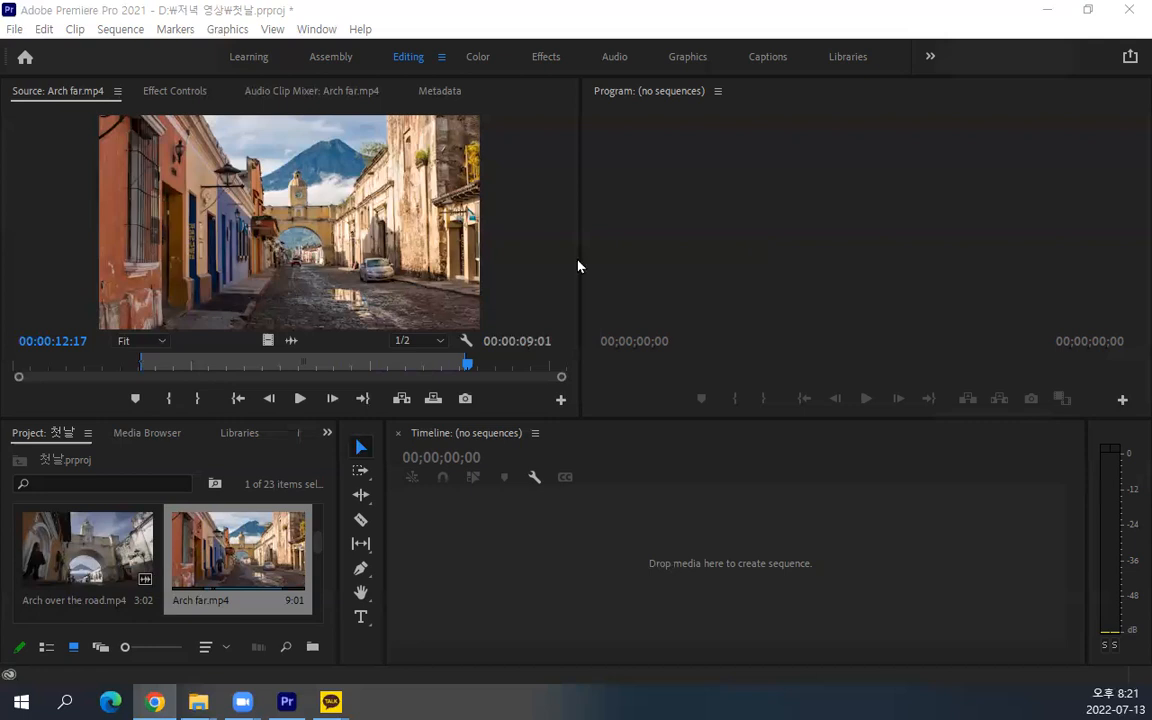
pyautogui.click(14, 29)
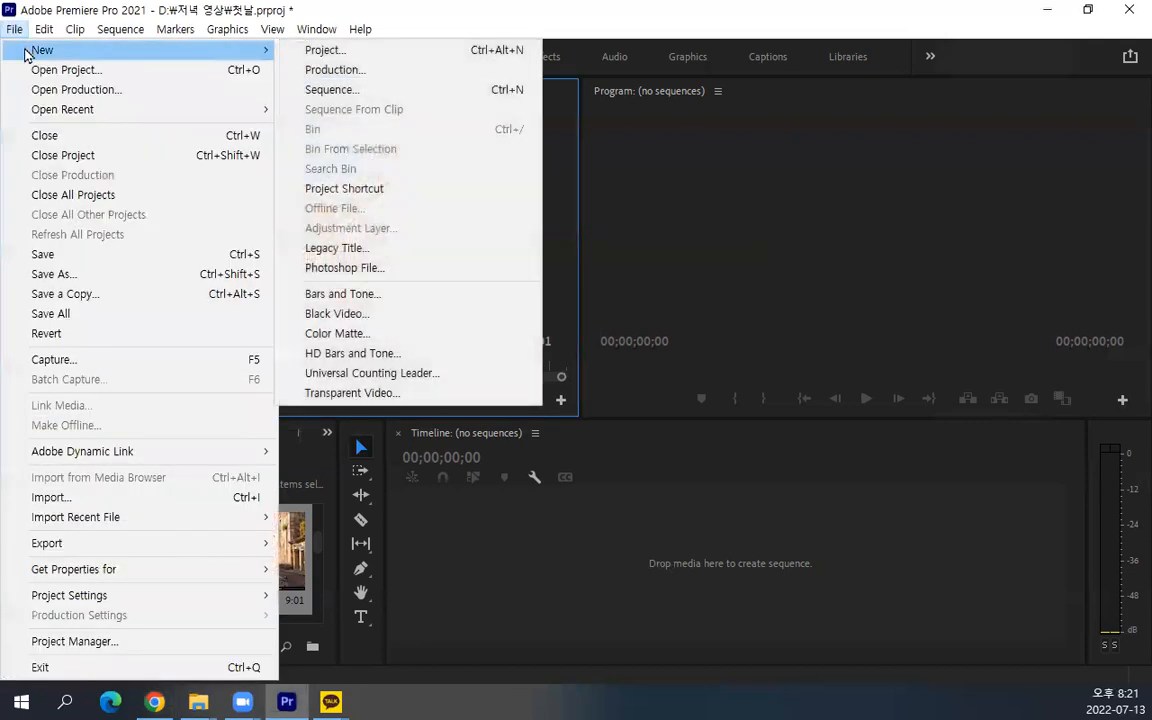
pyautogui.moveTo(42, 31)
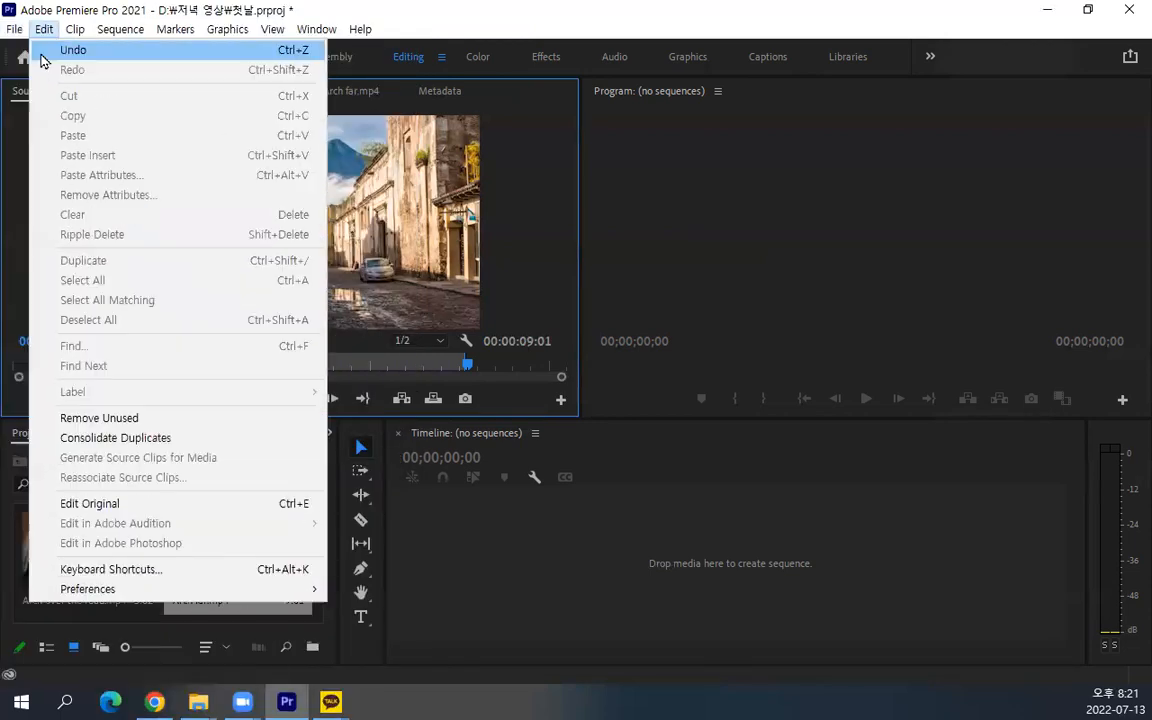
pyautogui.moveTo(33, 55)
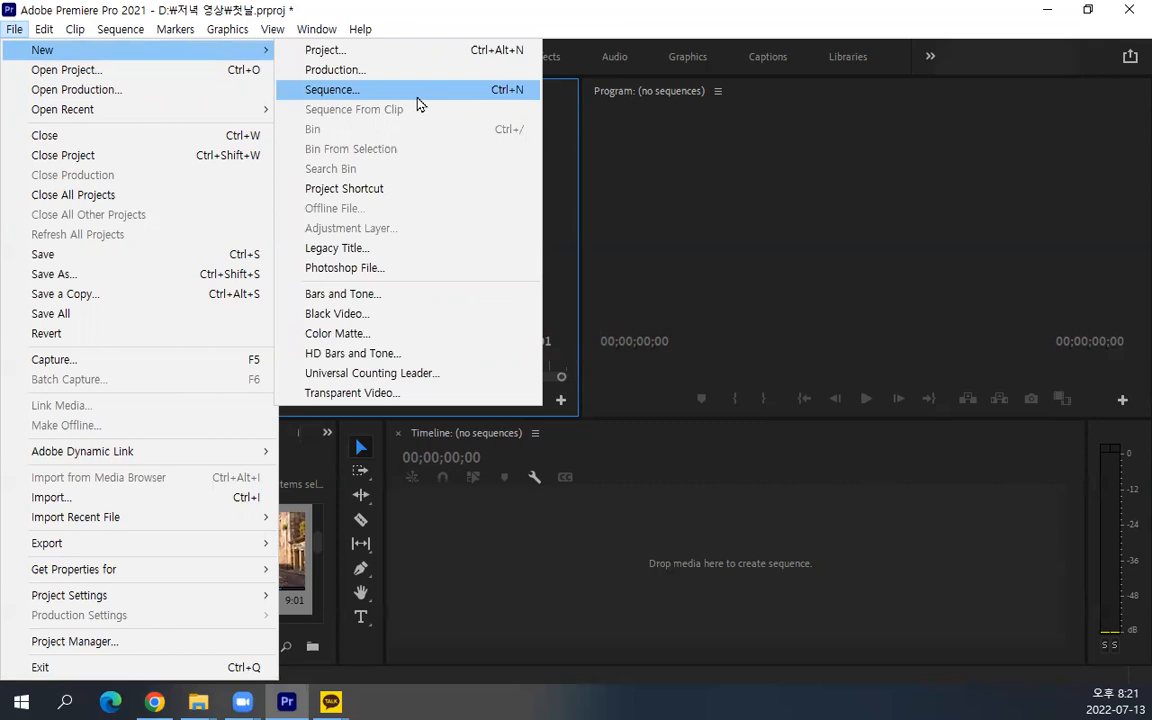
pyautogui.click(417, 98)
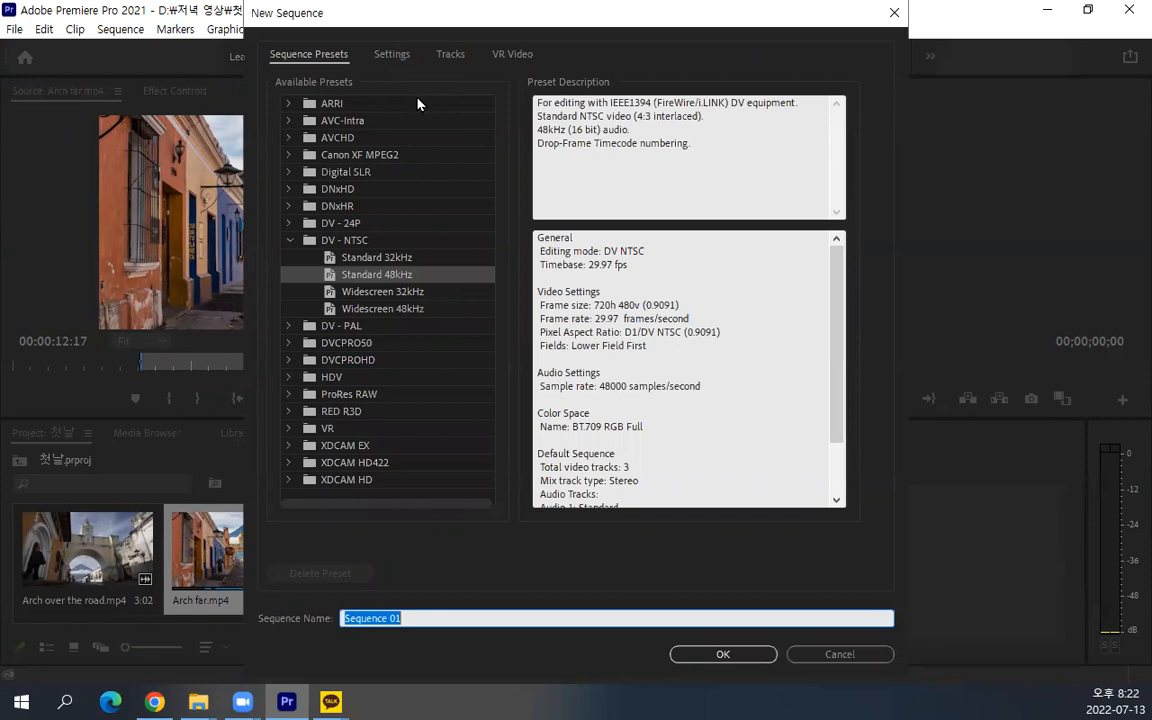
# Choose the DSLR 1080p30 preset from the 1080p group of the Digital SLR presets for the new sequence
pyautogui.click(286, 240)
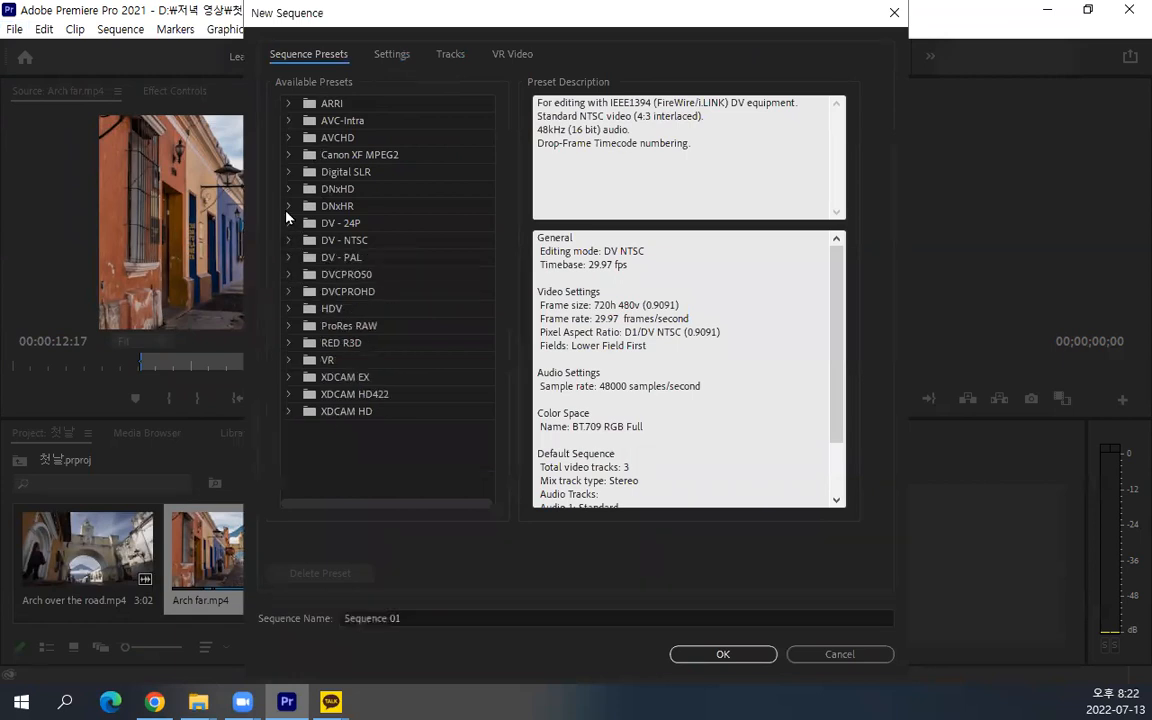
pyautogui.click(289, 172)
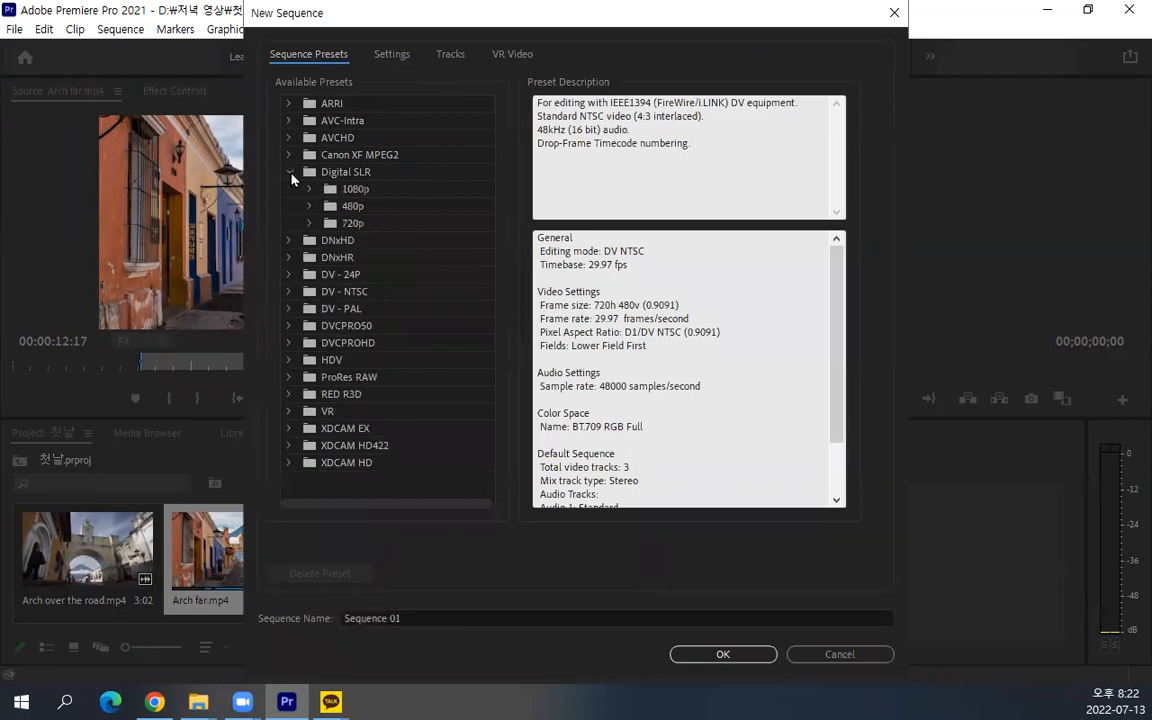
pyautogui.click(342, 177)
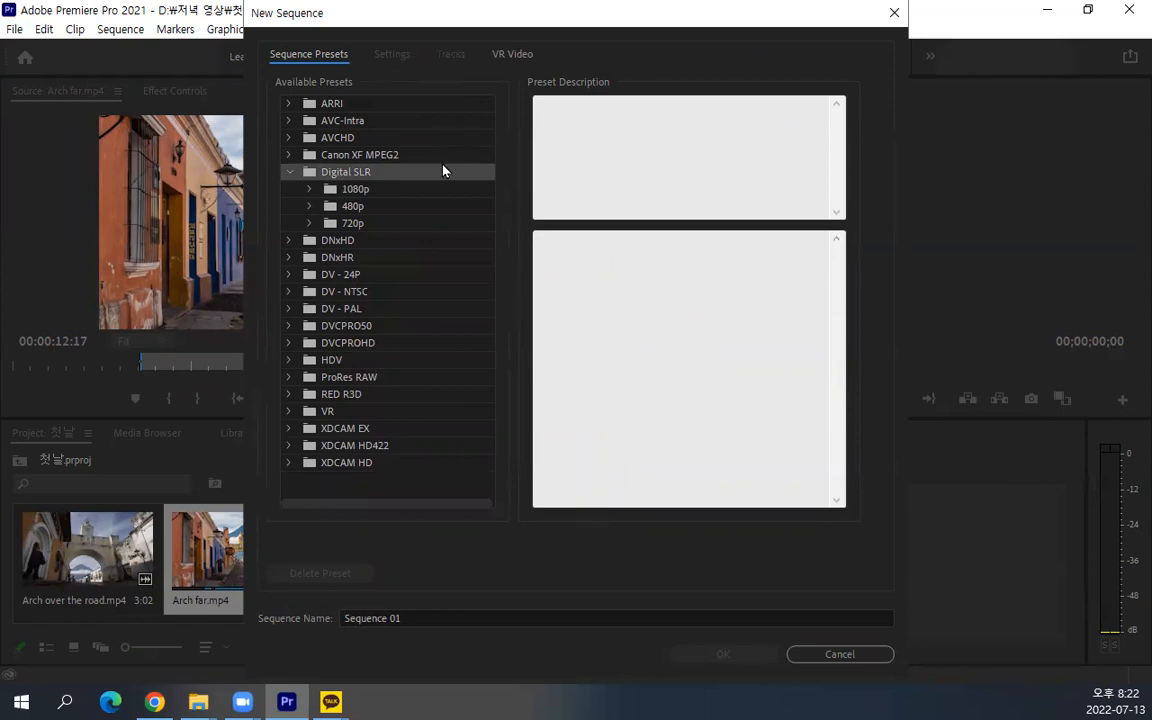
pyautogui.click(320, 190)
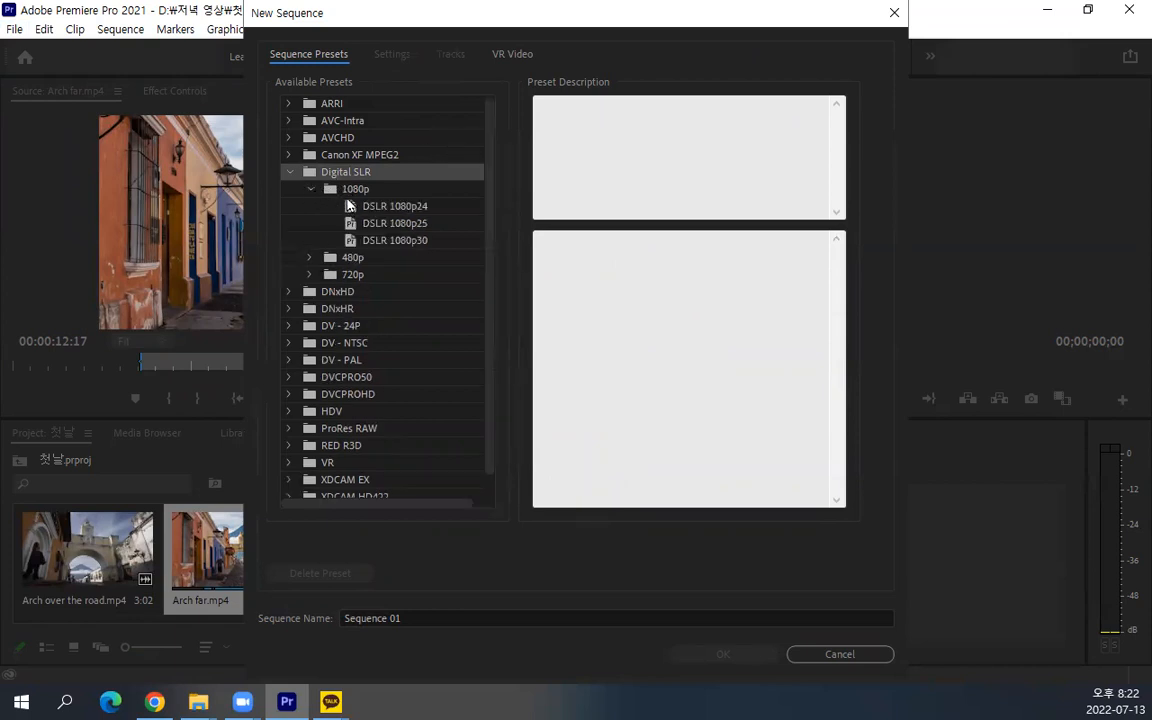
pyautogui.click(400, 207)
pyautogui.click(403, 241)
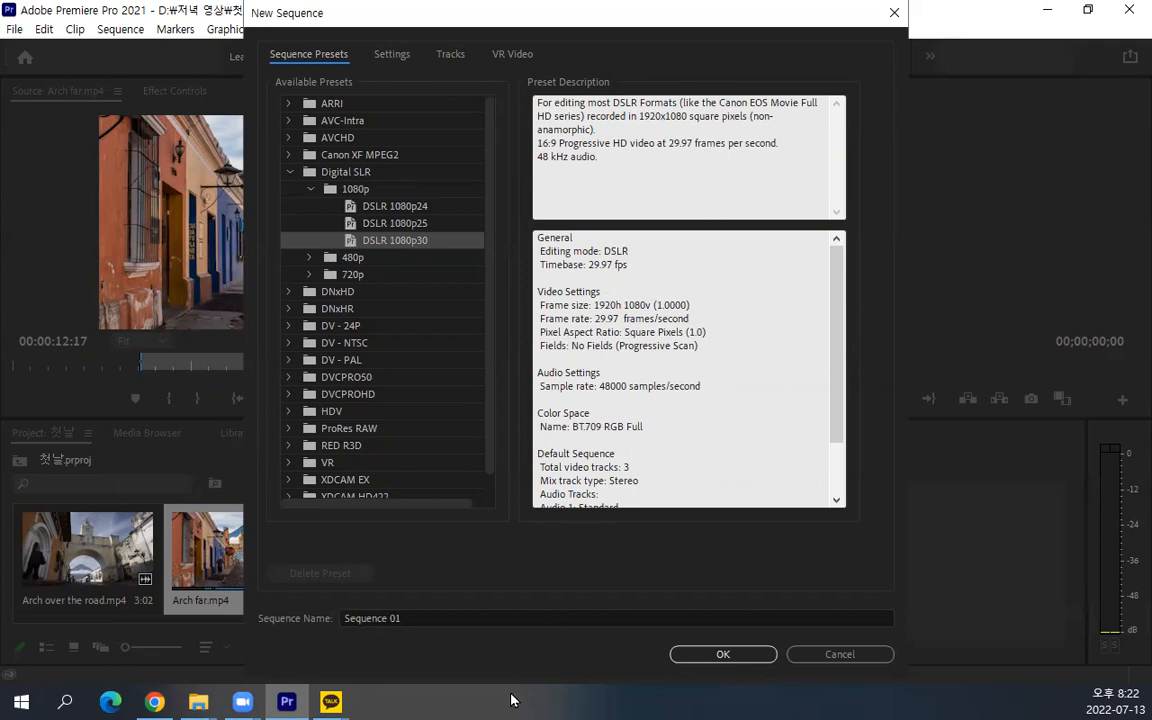
# Name the new sequence 편집연습 and create it
pyautogui.click(409, 615)
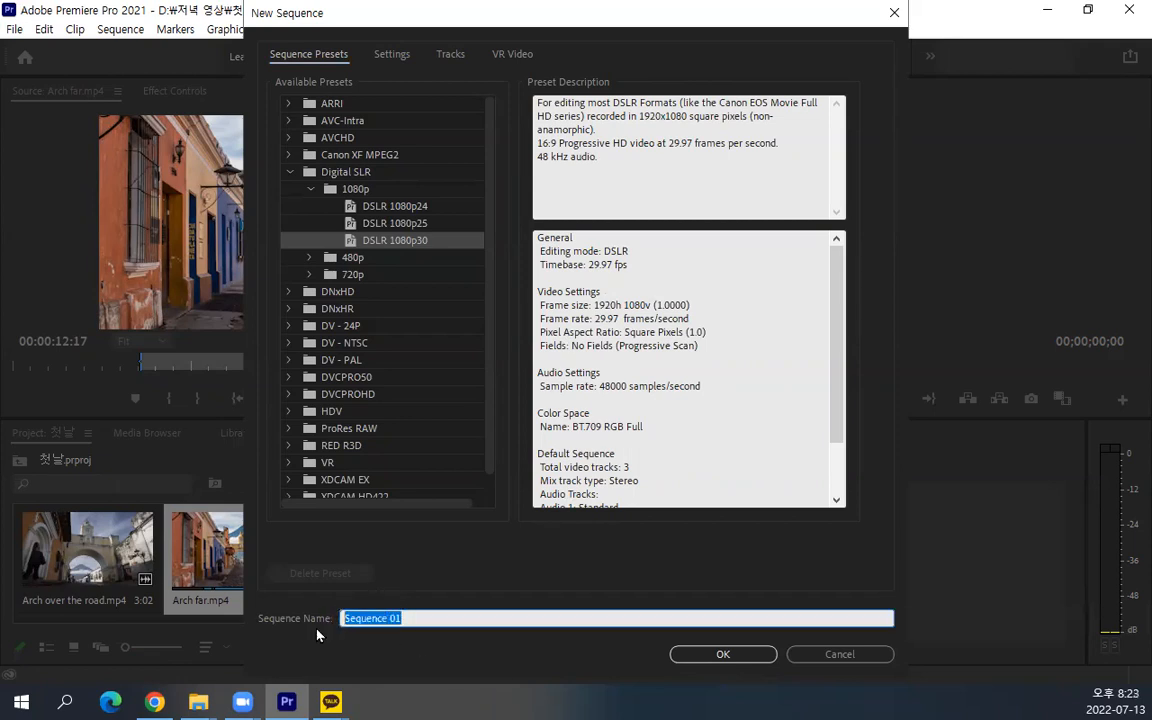
pyautogui.write('첫')
pyautogui.write('집')
pyautogui.write('연ㄱ')
pyautogui.write('습')
pyautogui.click(683, 655)
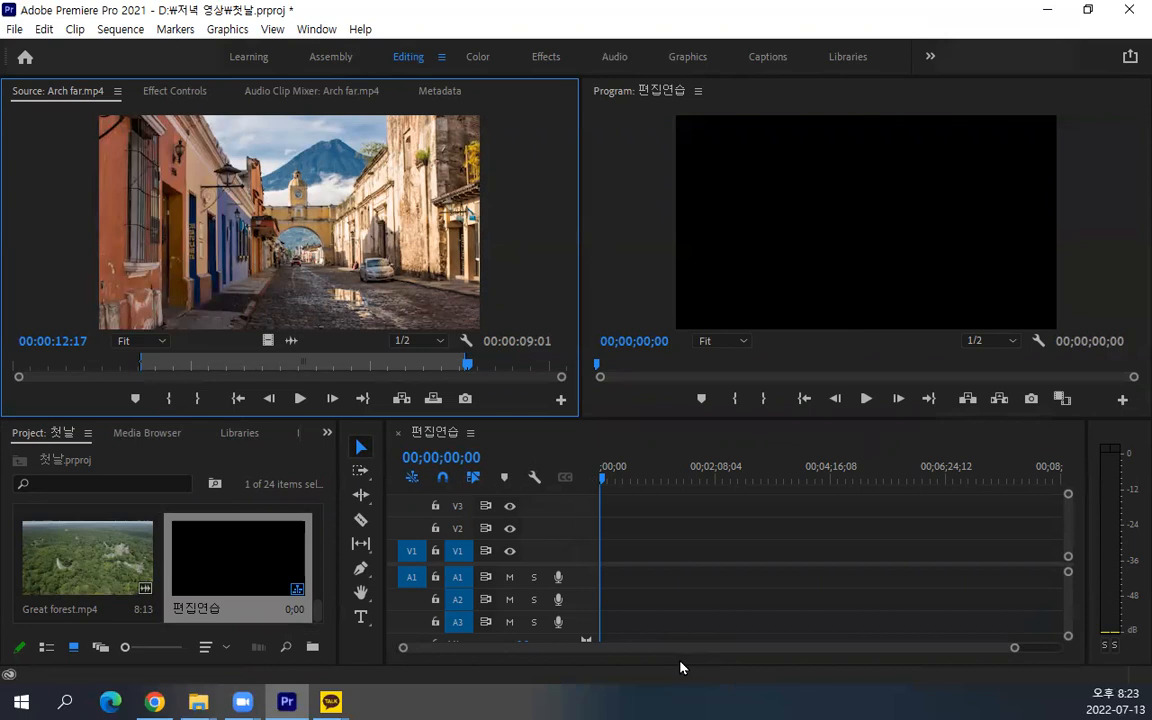
# Place the marked range of Arch far.mp4 at the start of tracks V1 and A1, keeping the existing sequence settings
pyautogui.hotkey('ctrl', 's')
pyautogui.scroll(-2, 255, 558)
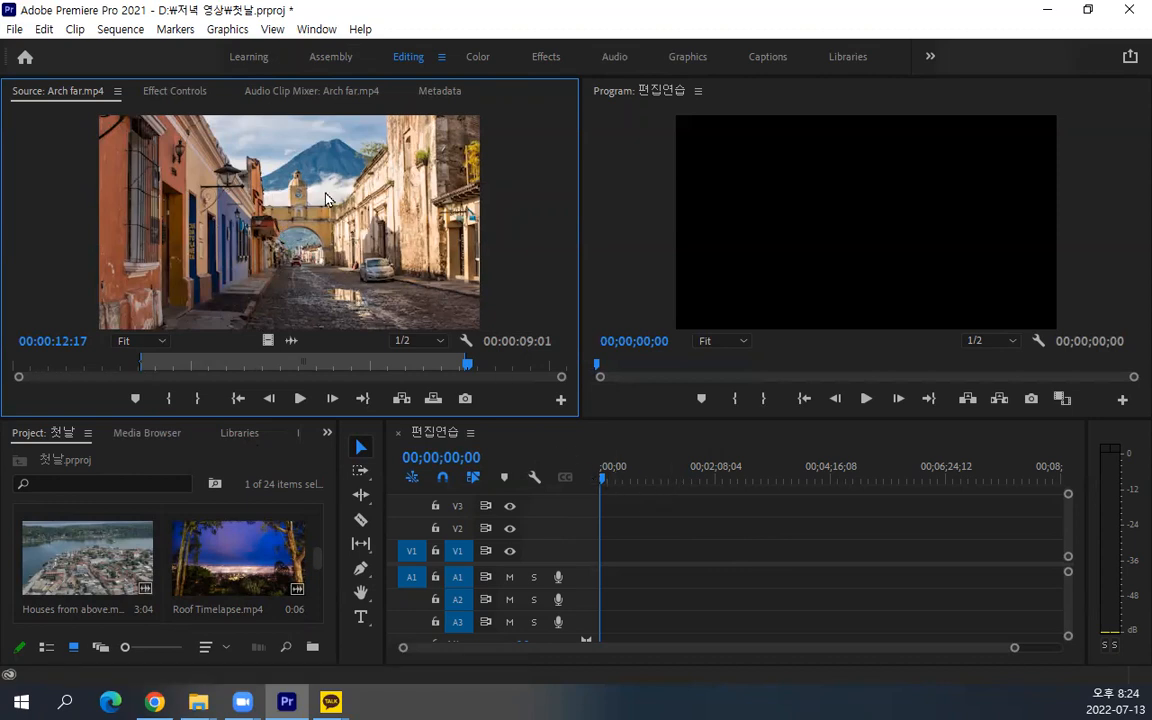
pyautogui.moveTo(325, 197); pyautogui.dragTo(580, 565)
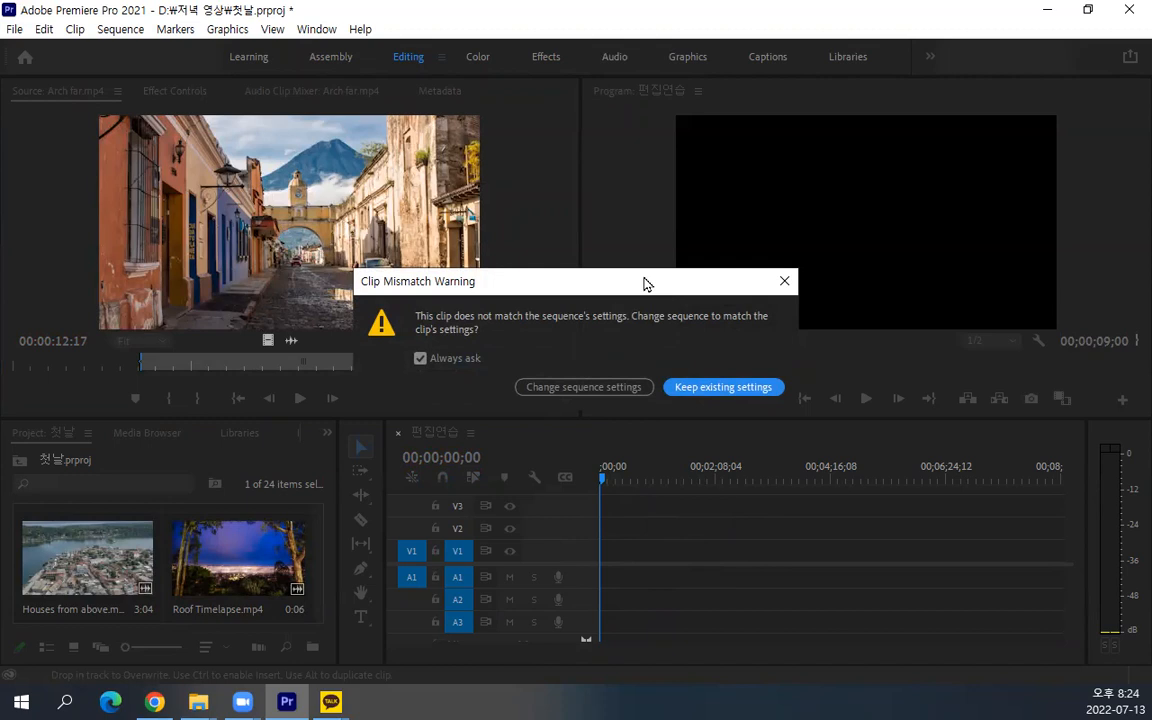
pyautogui.moveTo(645, 284); pyautogui.dragTo(660, 212)
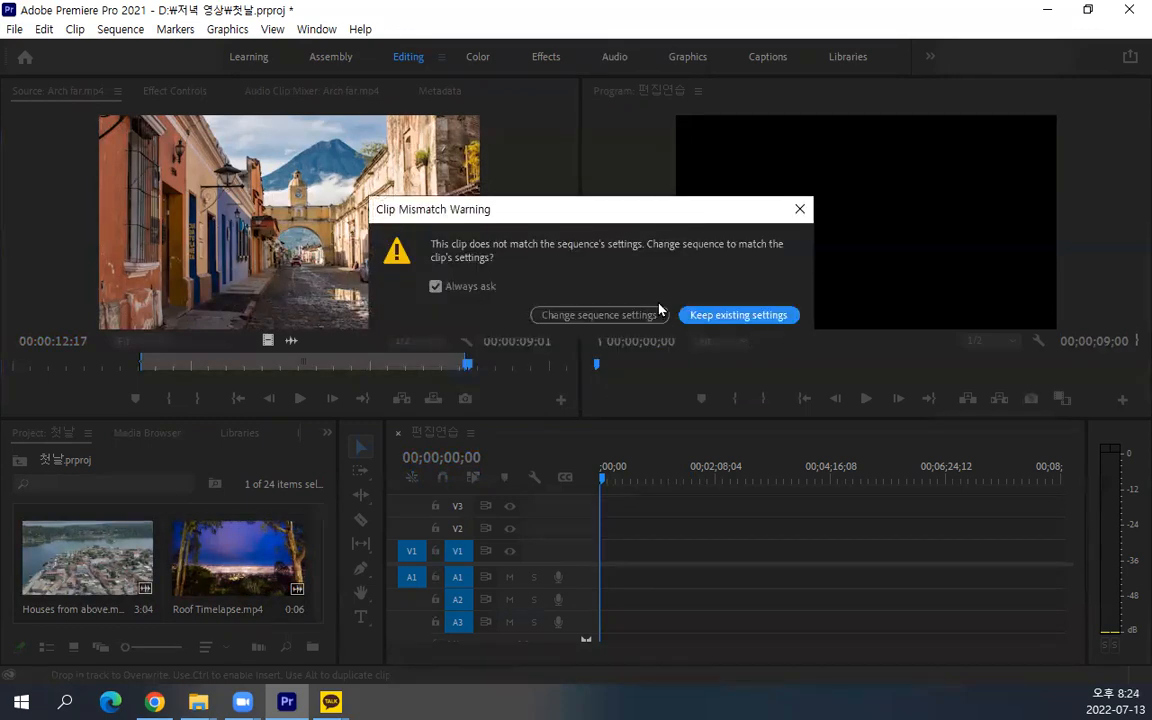
pyautogui.click(716, 320)
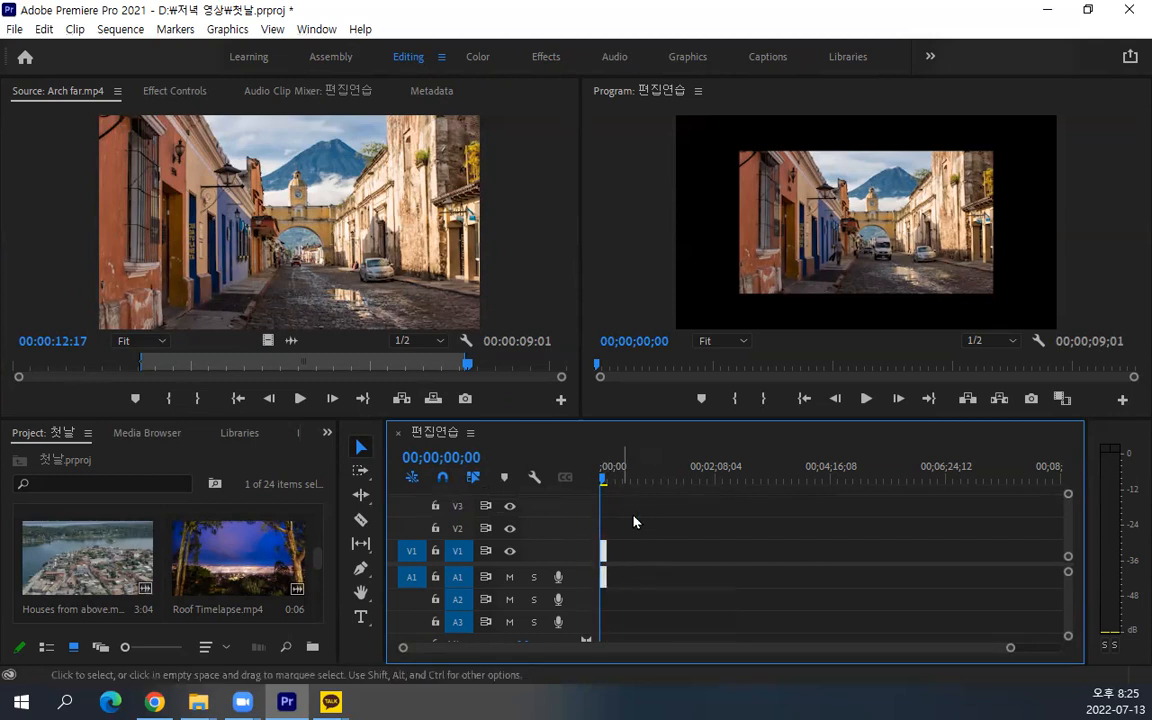
# Adjust the timeline zoom until the Arch far.mp4 clip is wide enough to show its name
pyautogui.click(658, 463)
pyautogui.moveTo(660, 456); pyautogui.dragTo(581, 479)
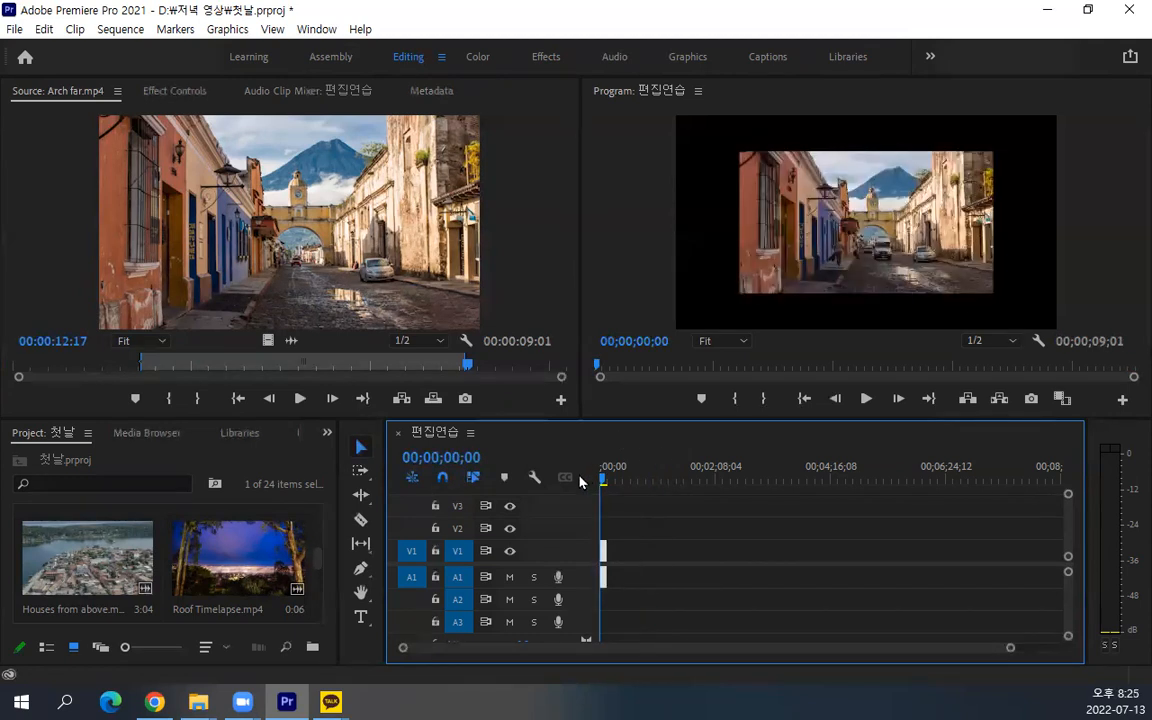
pyautogui.press('=')
pyautogui.press('=')
pyautogui.press('=')
pyautogui.press('=')
pyautogui.press('=')
pyautogui.press('-')
pyautogui.press('=')
pyautogui.press('-')
pyautogui.press('-')
pyautogui.press('=')
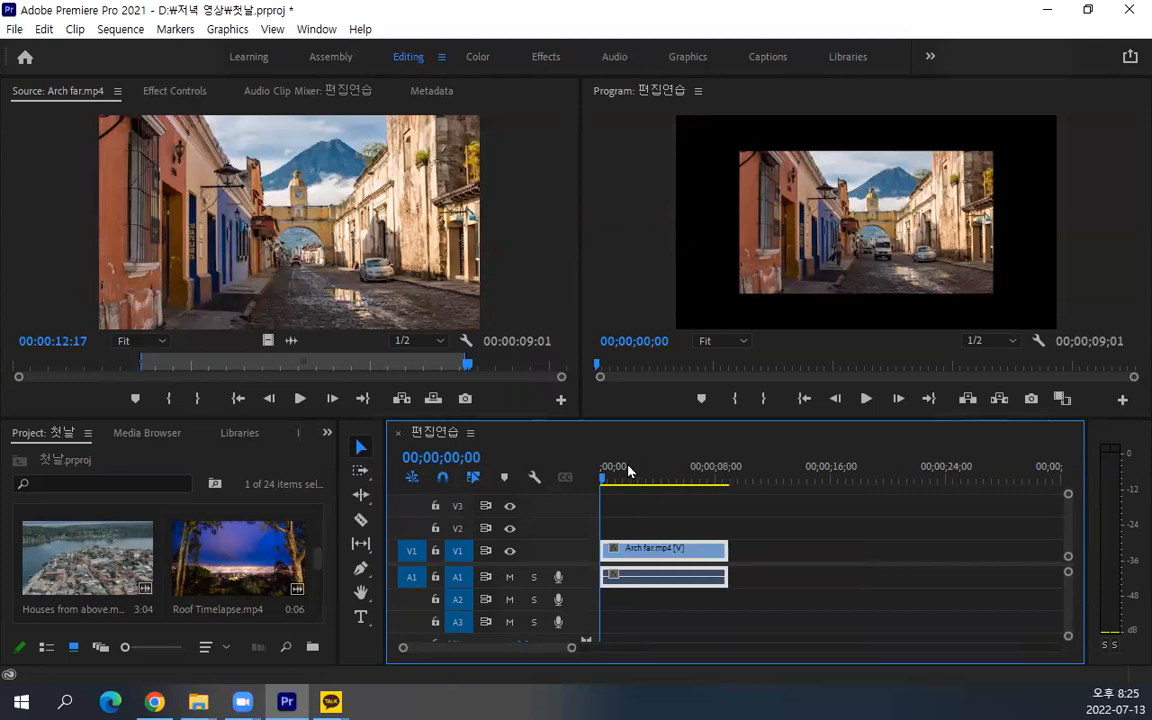
# Zoom the Source monitor's time ruler in and back out around the marked range
pyautogui.click(445, 262)
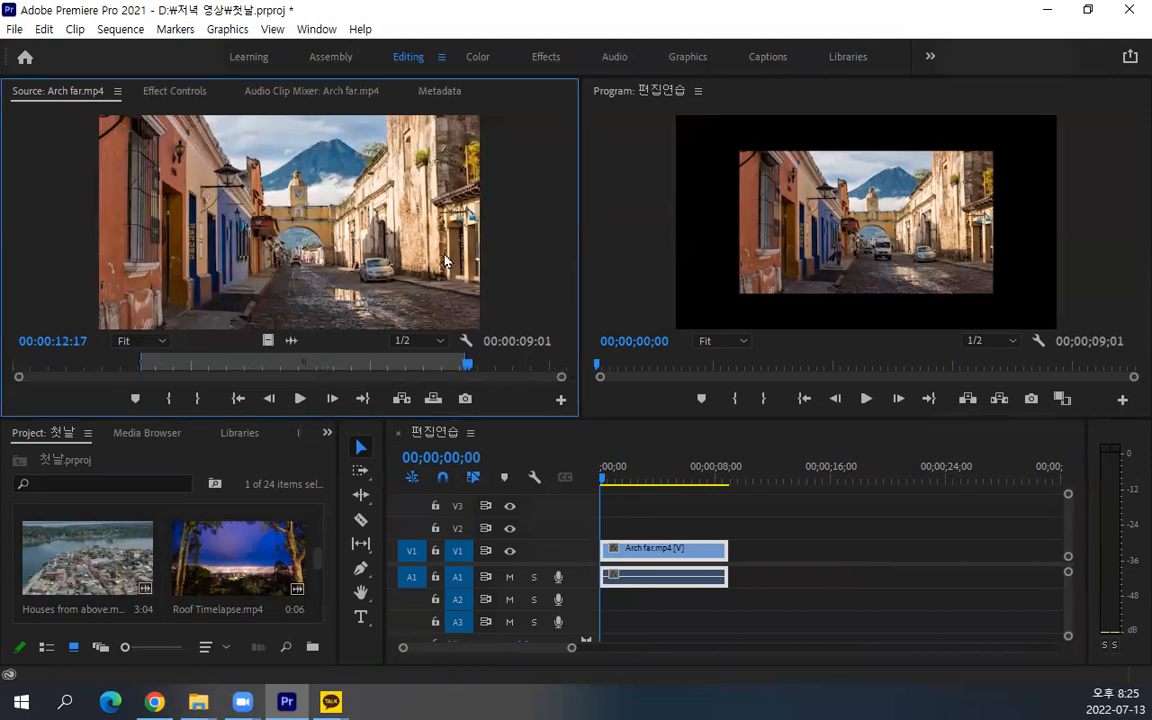
pyautogui.press('=')
pyautogui.press('=')
pyautogui.press('=')
pyautogui.press('=')
pyautogui.press('=')
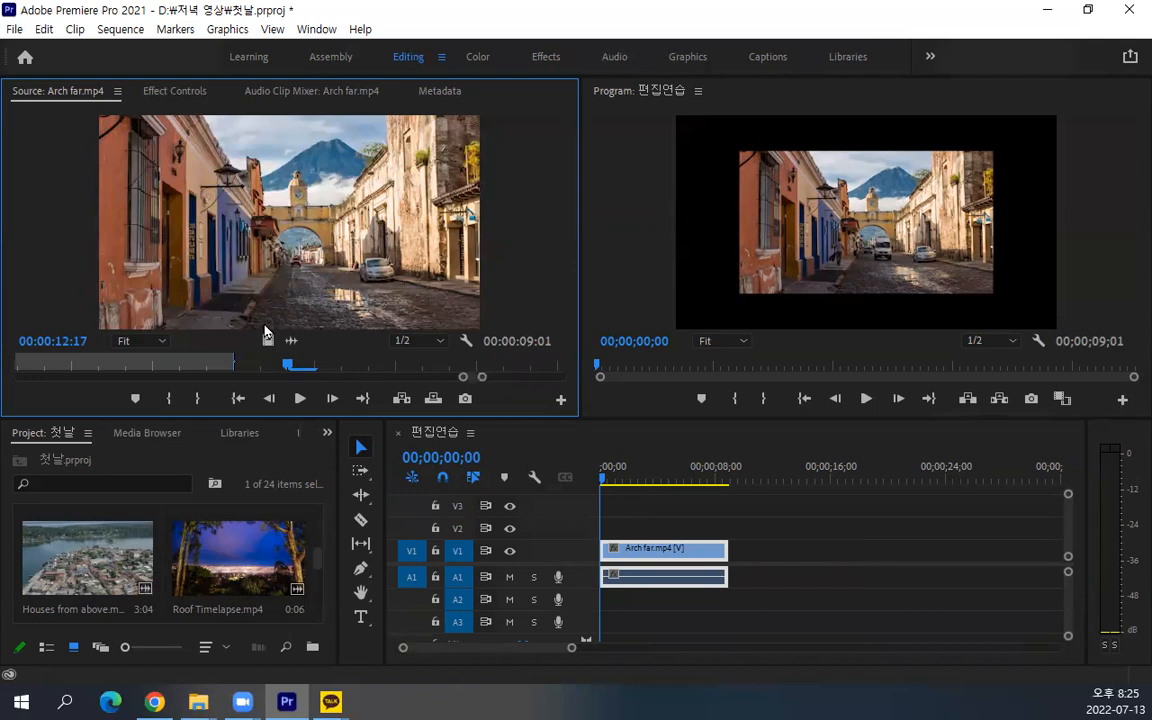
pyautogui.press('-')
pyautogui.press('-')
pyautogui.press('-')
pyautogui.press('-')
# Try the timeline zoom around the playhead and move the sequence playhead to 00;00;04;04
pyautogui.click(687, 477)
pyautogui.press('=')
pyautogui.press('=')
pyautogui.press('-')
pyautogui.press('-')
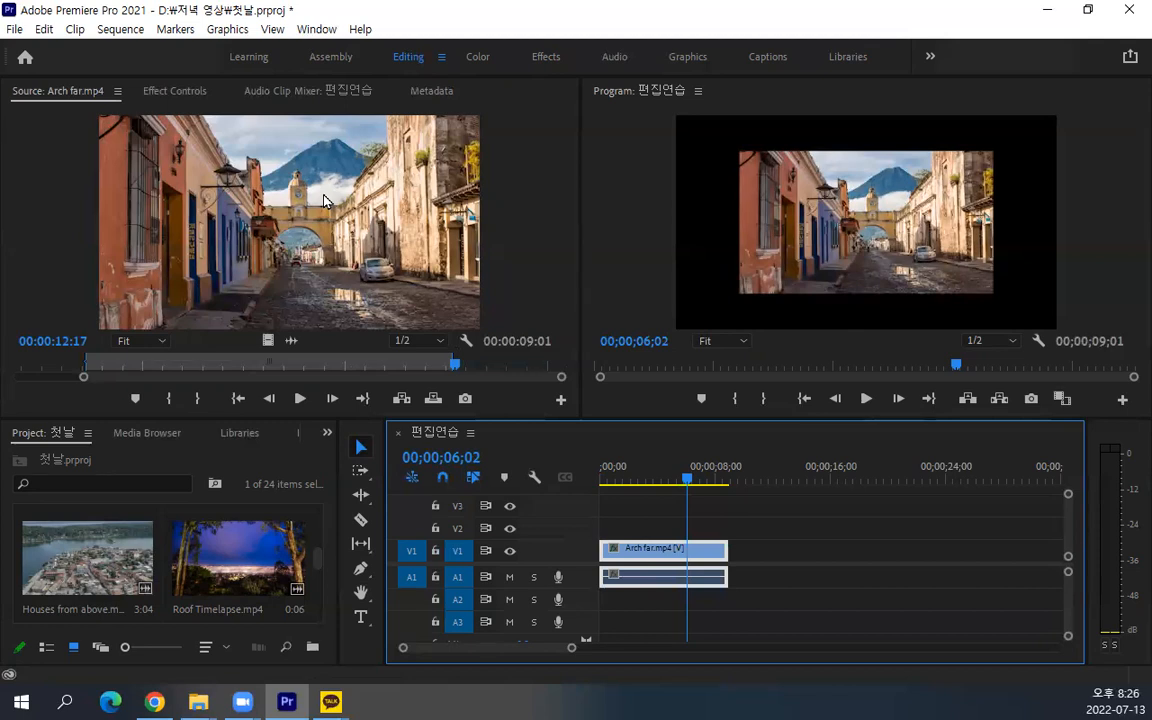
pyautogui.moveTo(683, 477); pyautogui.dragTo(659, 478)
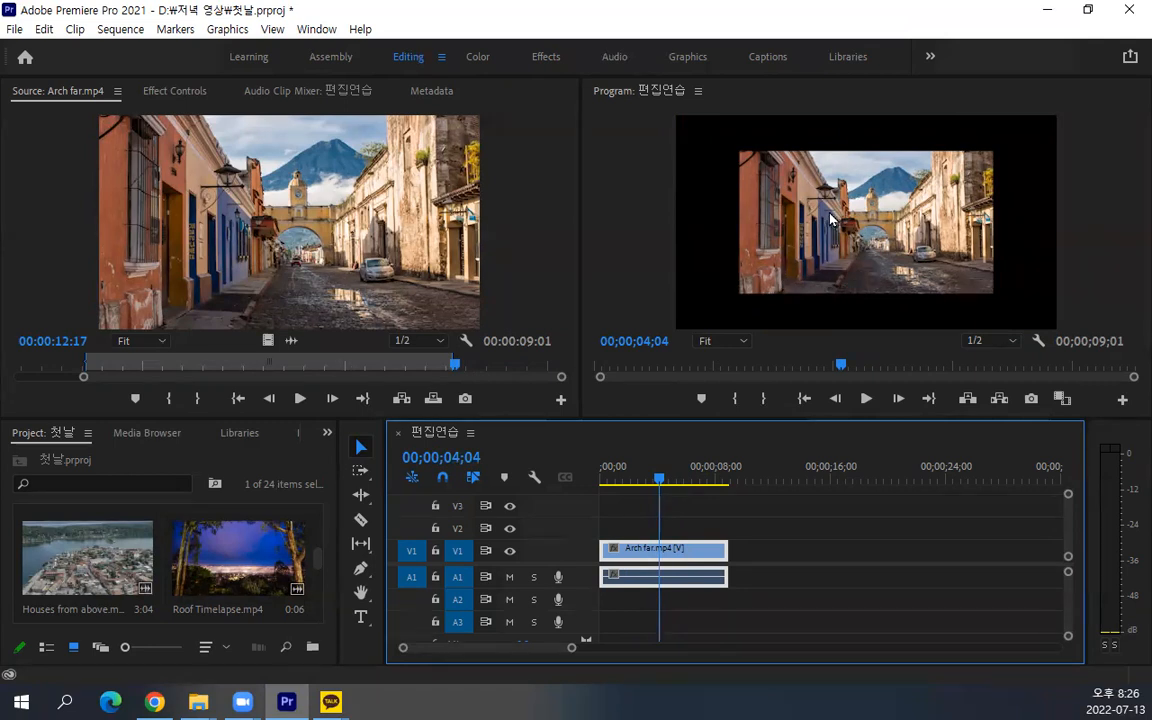
# Make the Project panel, Source monitor, Program monitor and Timeline the active panel one after another
pyautogui.click(233, 468)
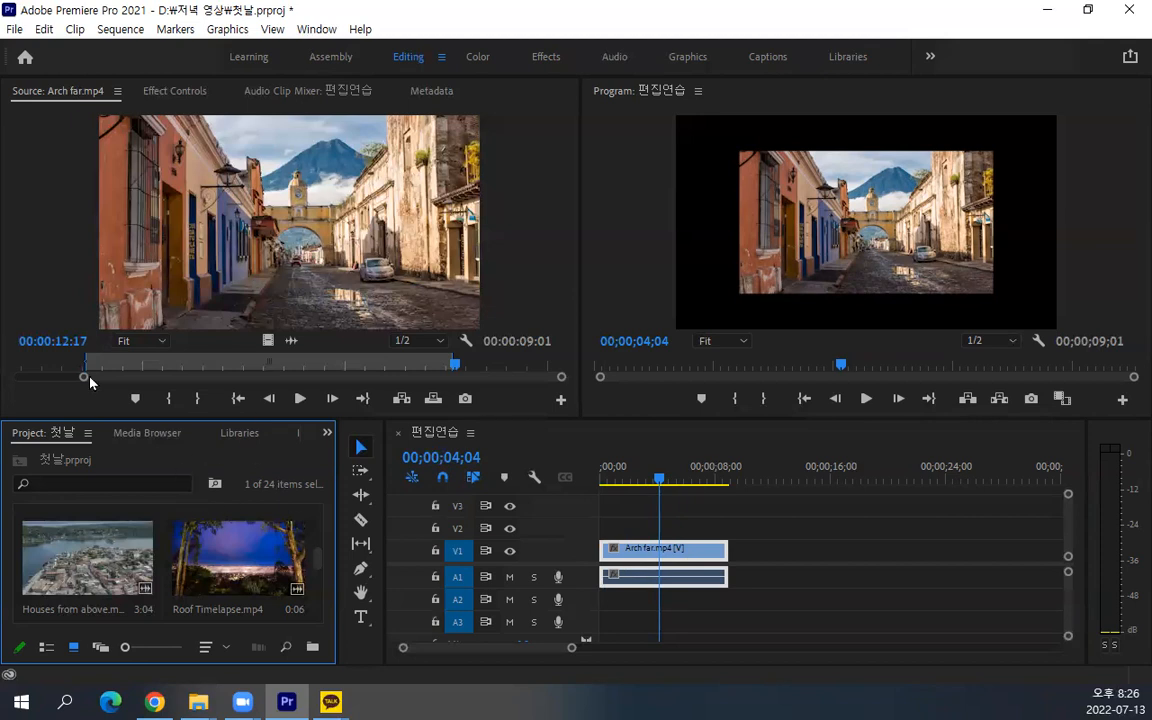
pyautogui.click(69, 320)
pyautogui.click(640, 293)
pyautogui.click(590, 465)
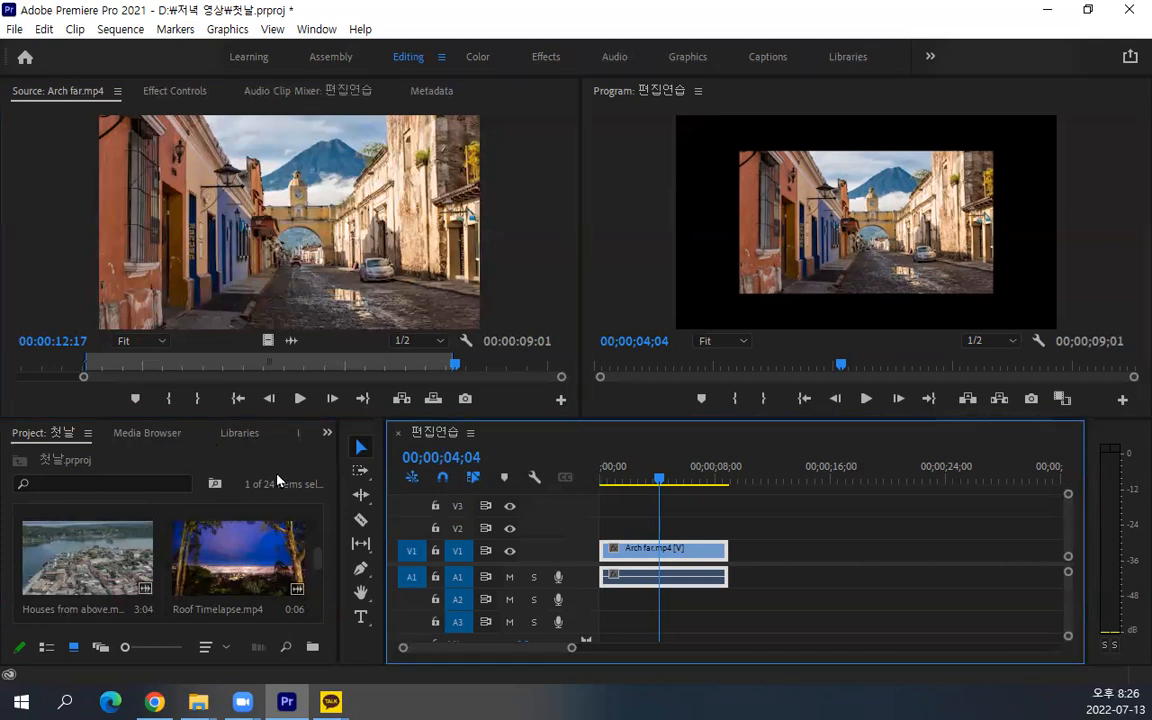
# Maximize the Project panel to view all project items, then restore the panel layout
pyautogui.click(277, 475)
pyautogui.press('`')
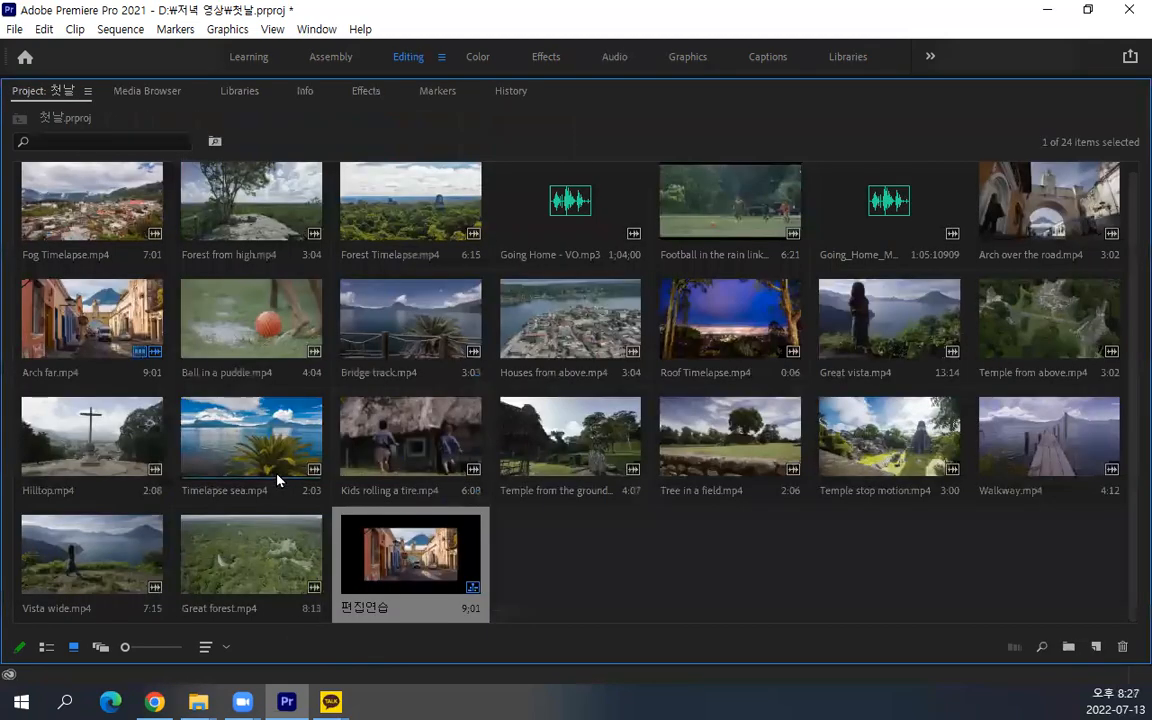
pyautogui.press('`')
# Maximize and restore the Source monitor, then do the same with the Program monitor
pyautogui.press('`')
pyautogui.press('`')
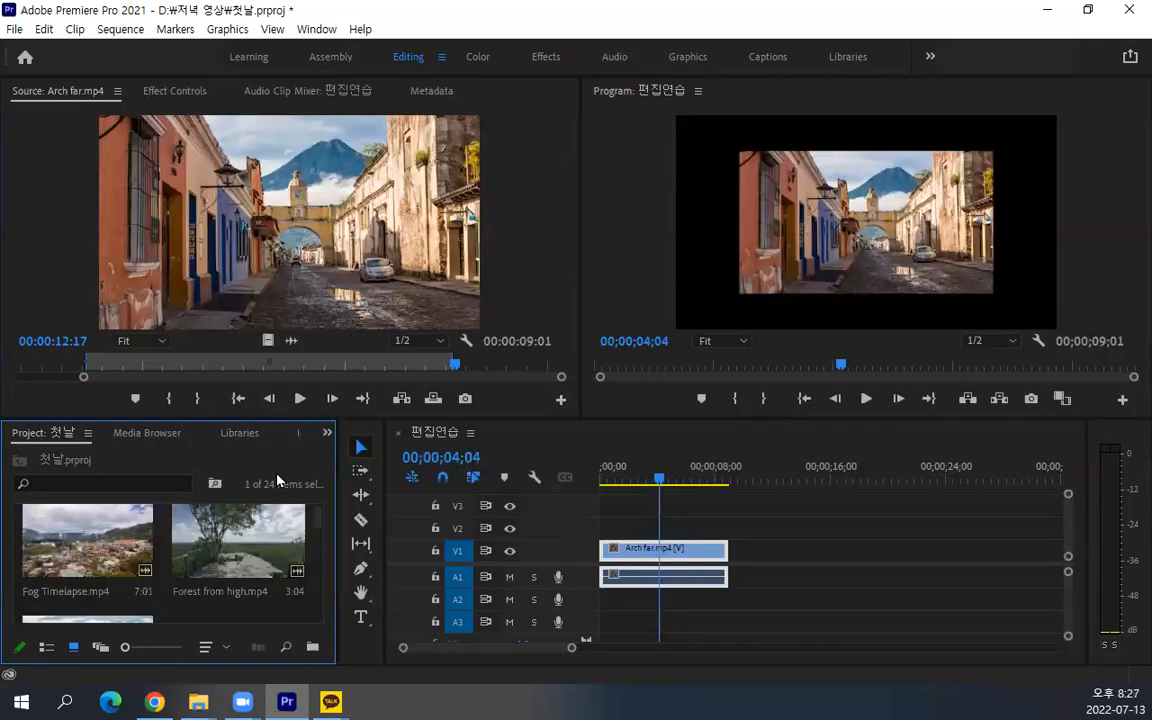
pyautogui.click(562, 270)
pyautogui.press('`')
pyautogui.press('`')
pyautogui.click(655, 272)
# Maximize and restore the Timeline, the Source monitor and the Project panel in turn
pyautogui.press('`')
pyautogui.press('`')
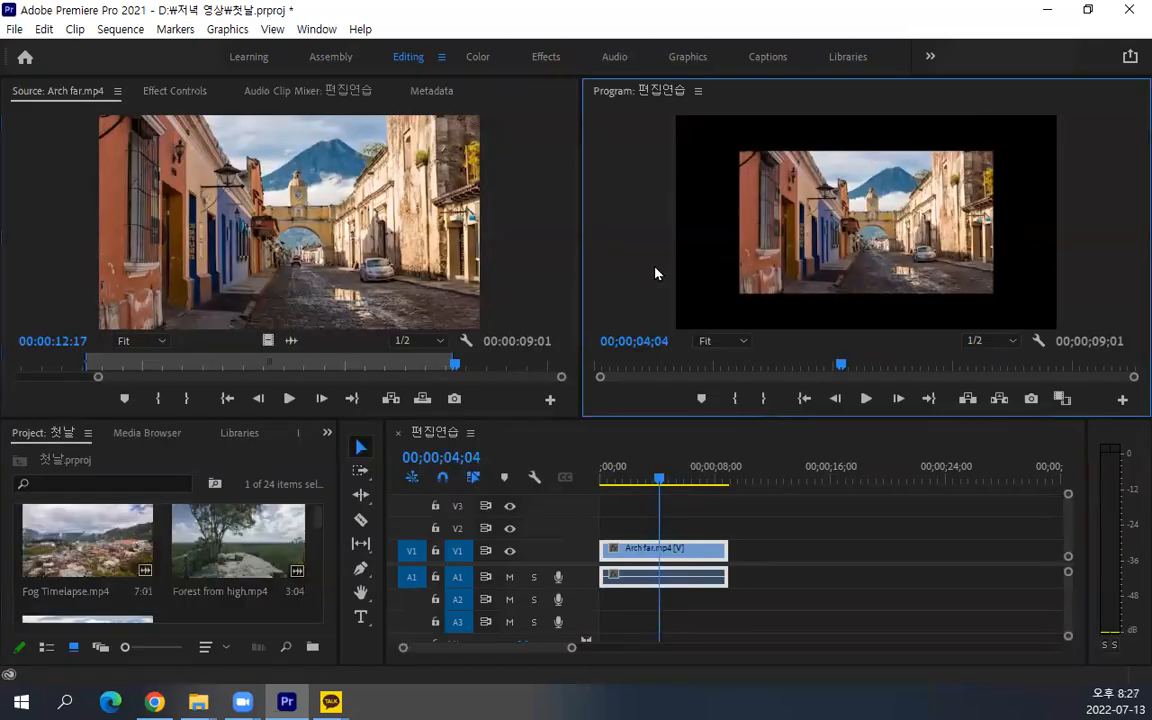
pyautogui.click(805, 604)
pyautogui.press('`')
pyautogui.press('`')
pyautogui.click(532, 262)
pyautogui.press('`')
pyautogui.press('`')
pyautogui.click(305, 475)
pyautogui.press('`')
pyautogui.press('`')
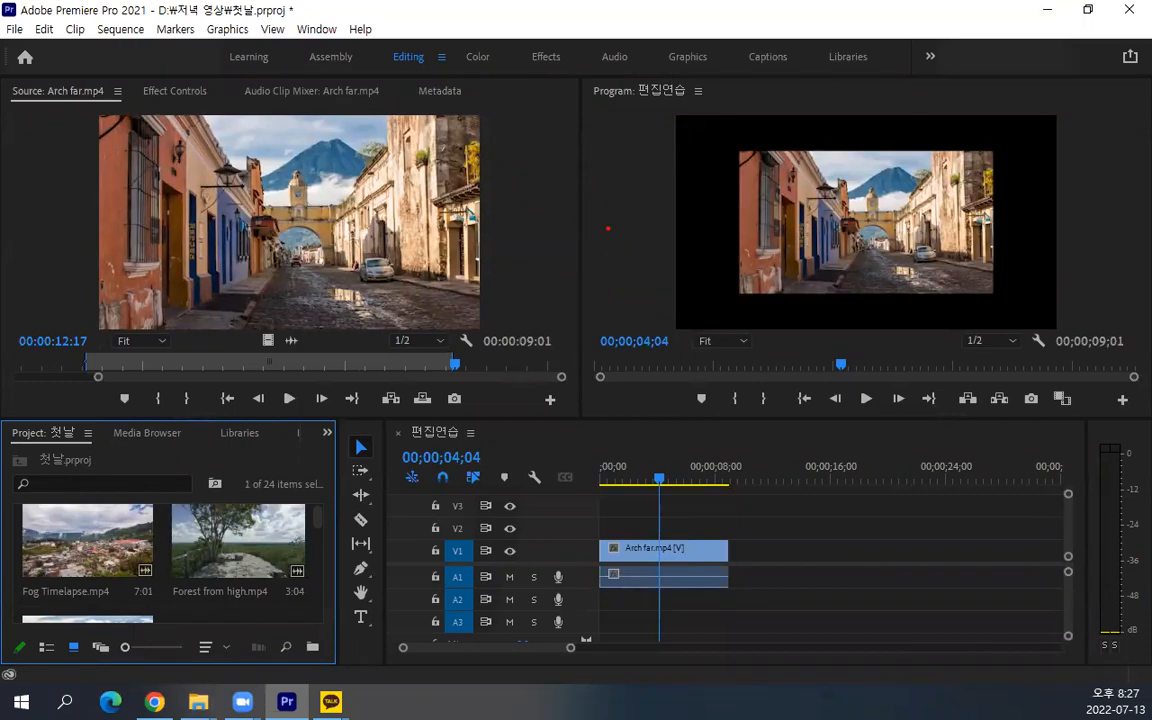
pyautogui.moveTo(488, 200); pyautogui.dragTo(586, 185)
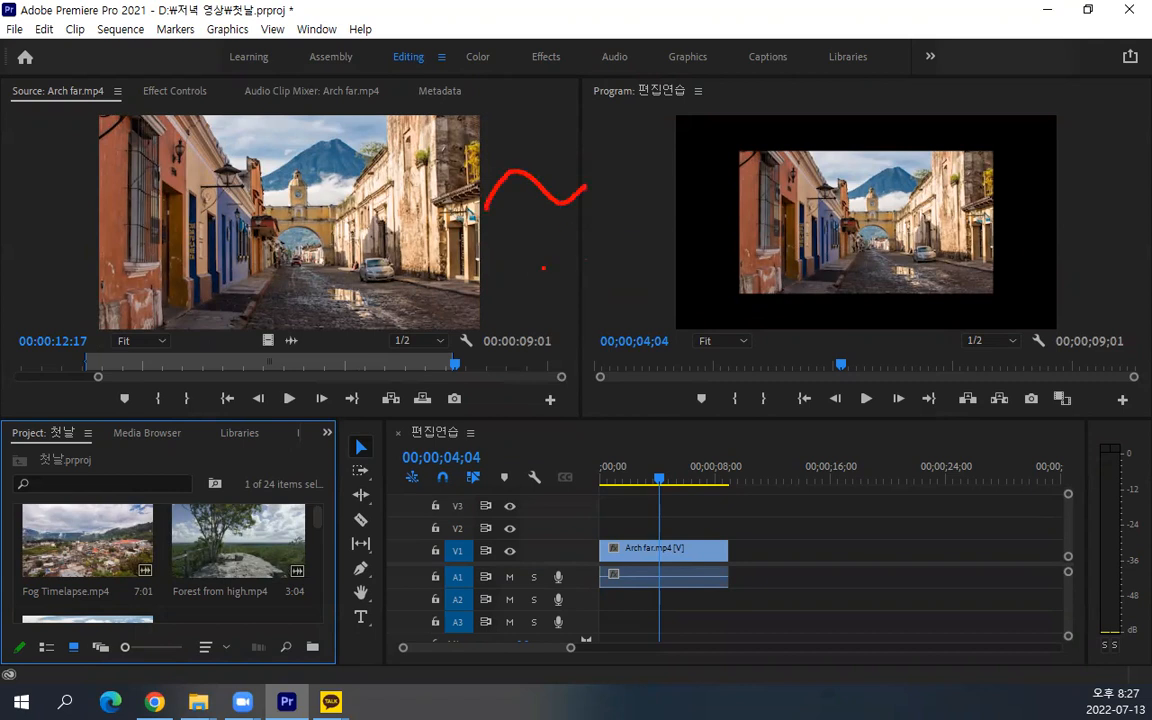
pyautogui.moveTo(514, 254); pyautogui.dragTo(523, 266)
pyautogui.moveTo(464, 158)
pyautogui.mouseDown()
pyautogui.moveTo(504, 244)
pyautogui.moveTo(601, 298)
pyautogui.mouseUp()
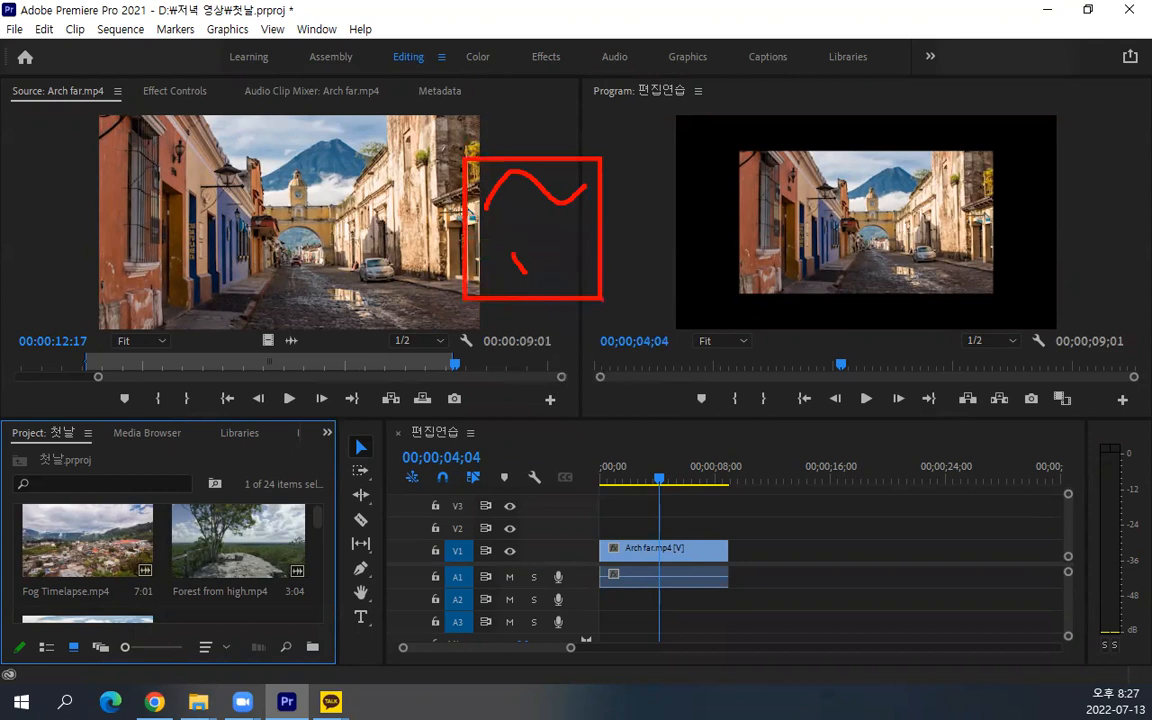
pyautogui.press('Escape')
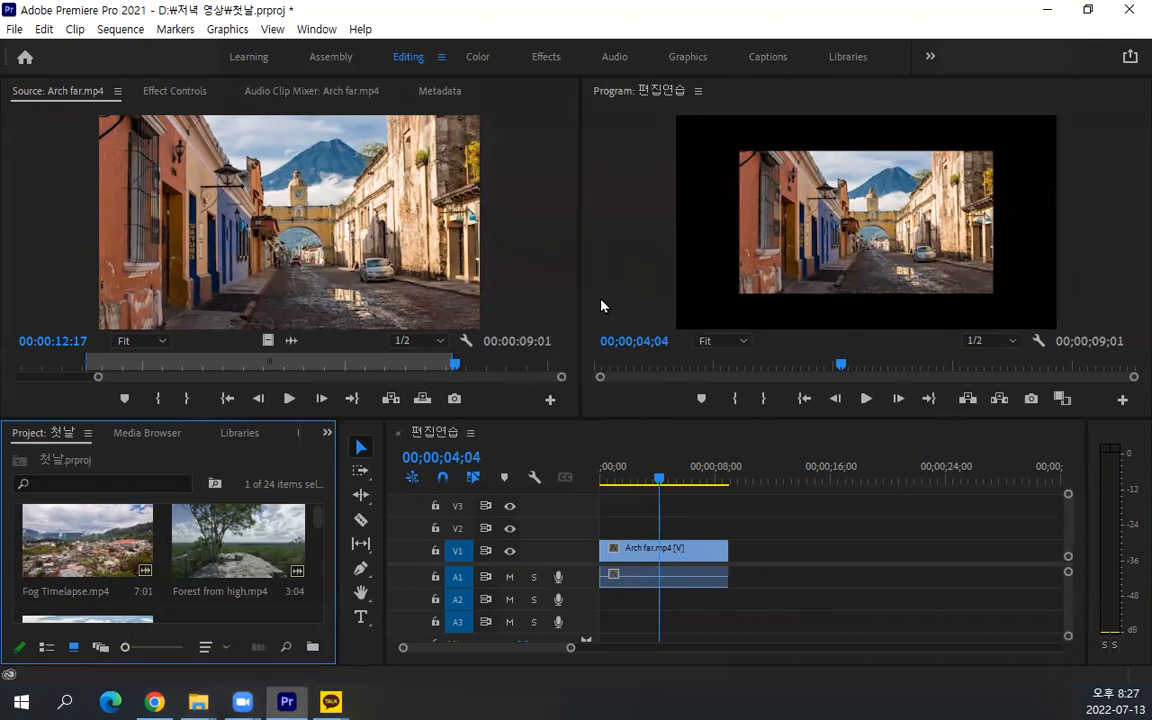
# Maximize the Program monitor and return it to its normal size
pyautogui.press('`')
pyautogui.press('`')
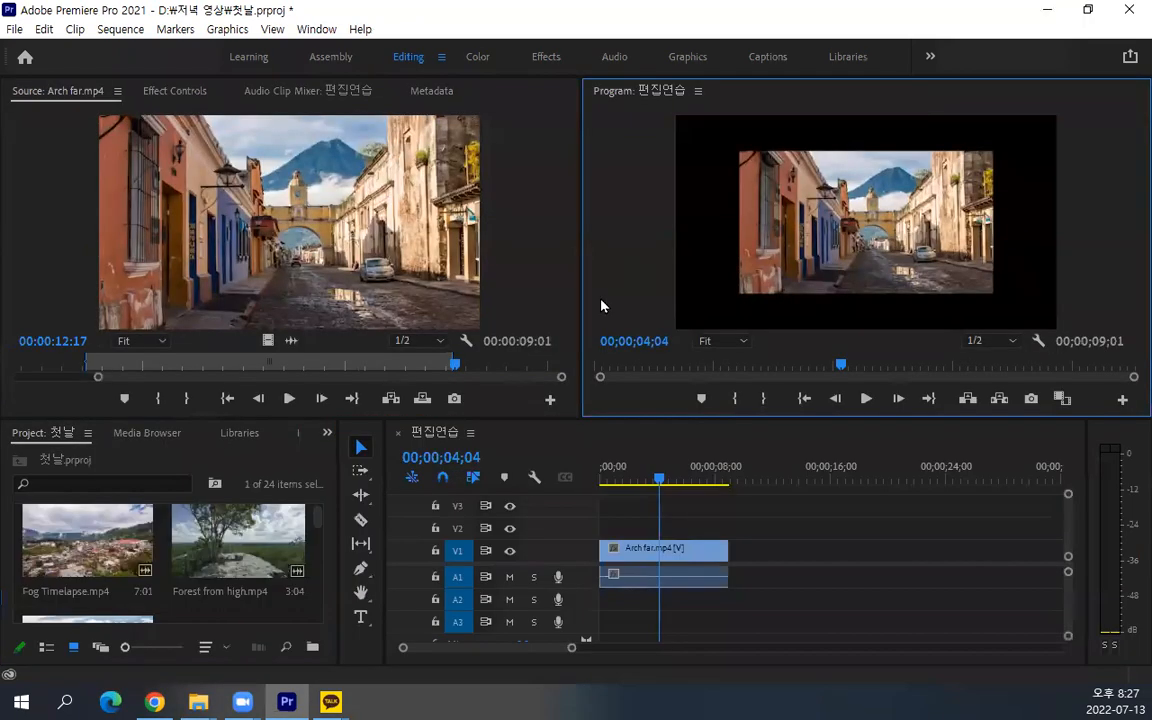
# Switch the Project panel repeatedly between maximized and normal size, leaving it at normal size
pyautogui.press('`')
pyautogui.press('`')
pyautogui.press('`')
pyautogui.press('`')
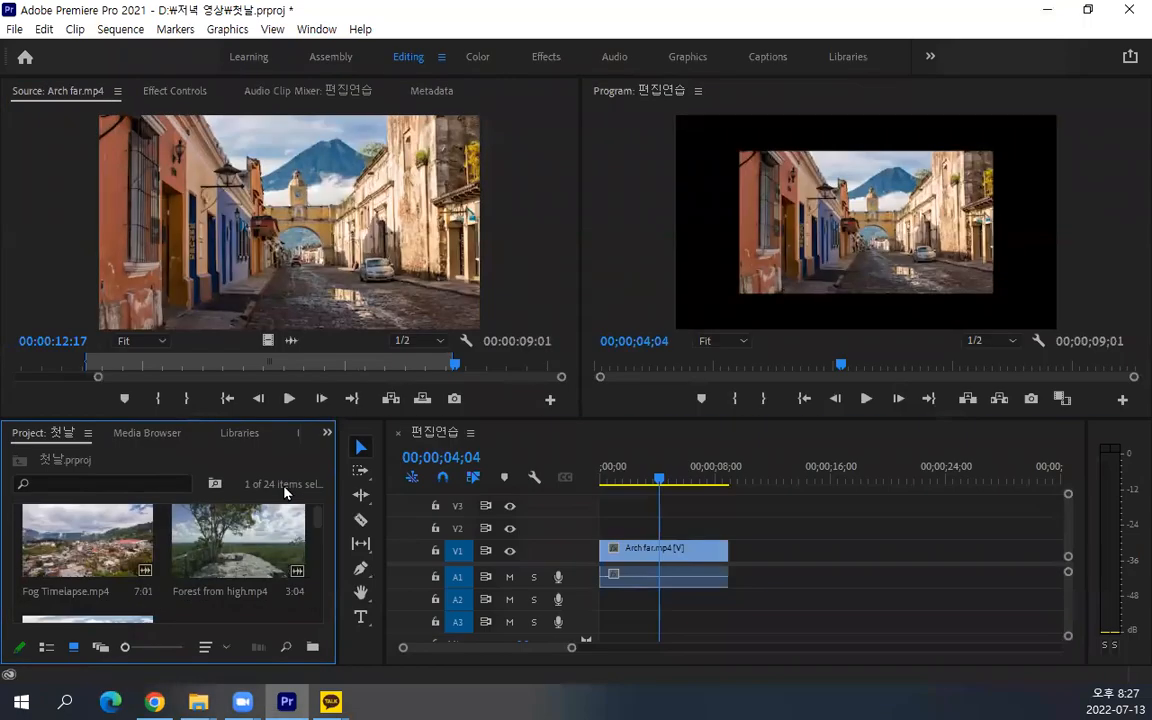
pyautogui.press('`')
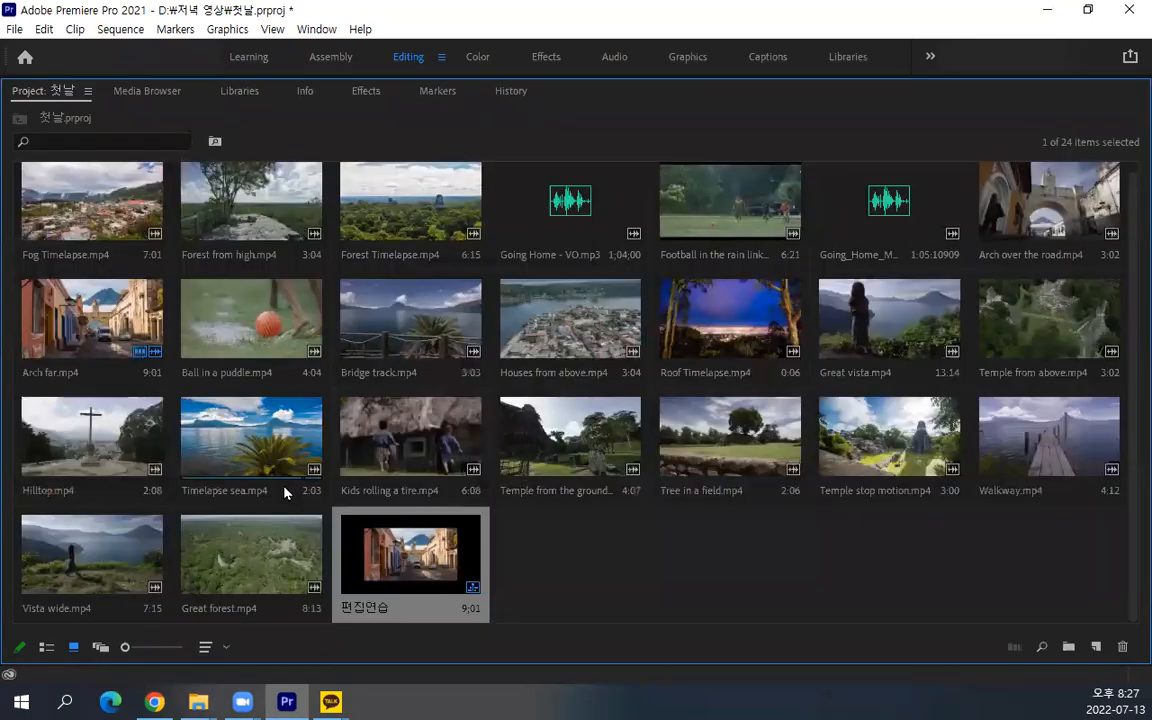
pyautogui.press('`')
pyautogui.press('`')
pyautogui.press('`')
pyautogui.press('`')
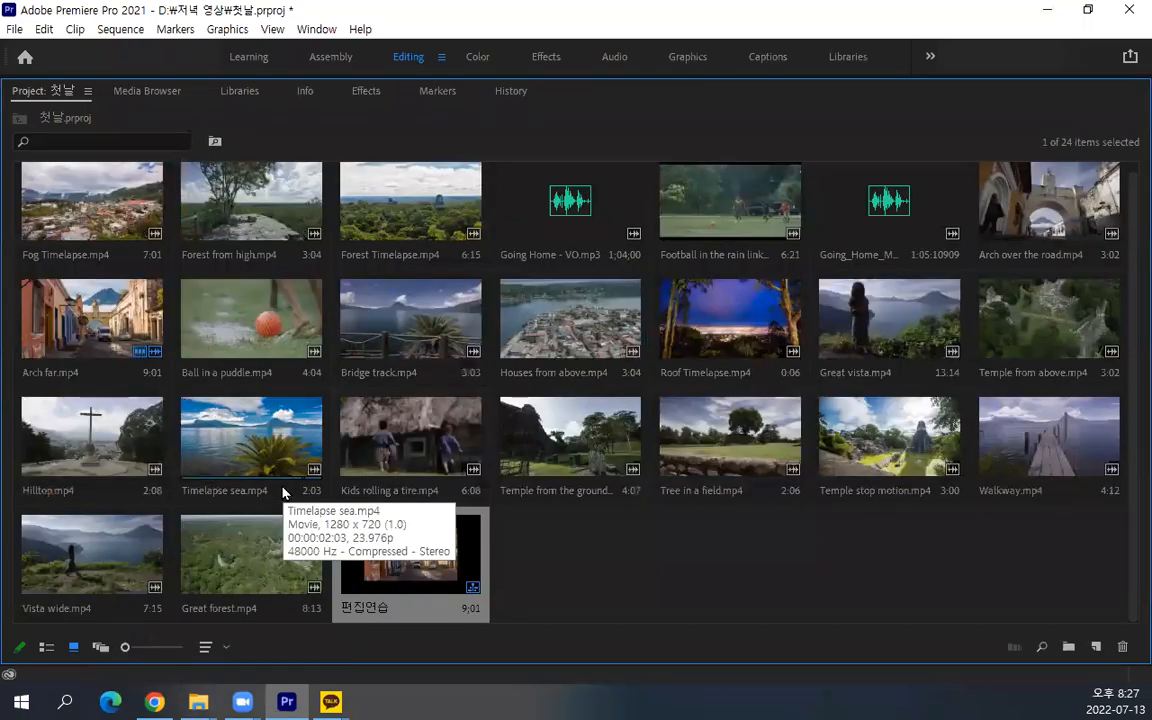
pyautogui.press('`')
pyautogui.press('`')
pyautogui.press('`')
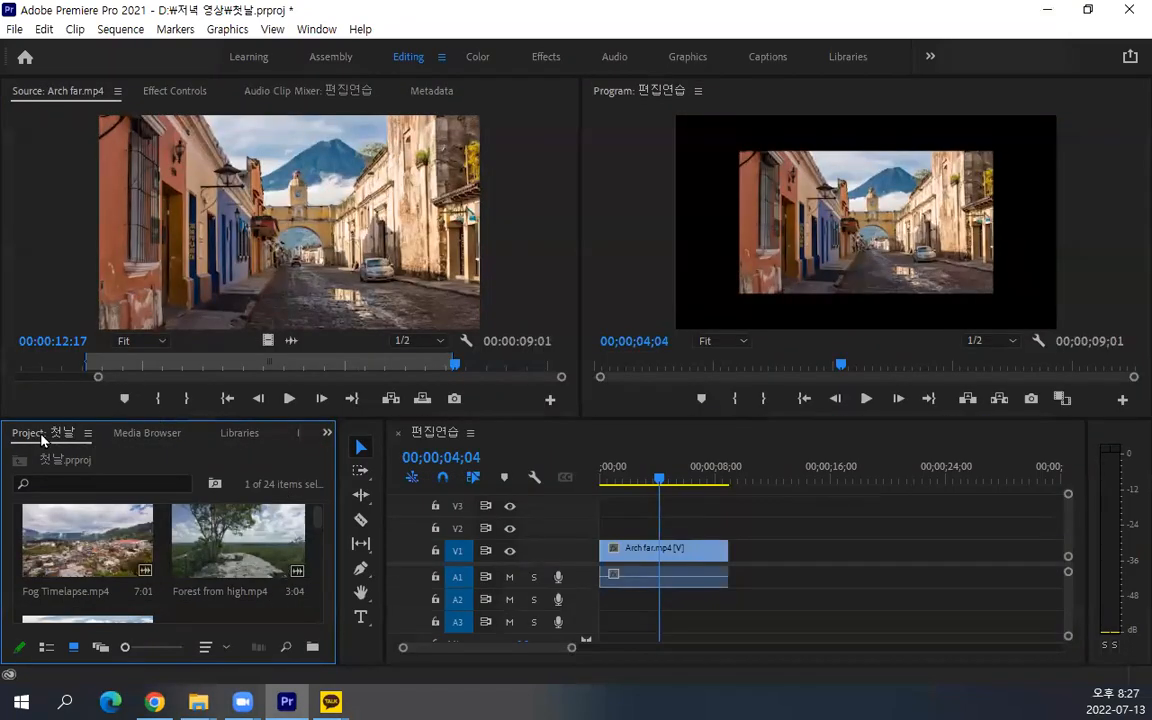
# Move the Project panel into the Source monitor's group and split it off as its own frame beside the Program monitor
pyautogui.moveTo(38, 437); pyautogui.dragTo(333, 238)
pyautogui.moveTo(482, 91); pyautogui.dragTo(561, 226)
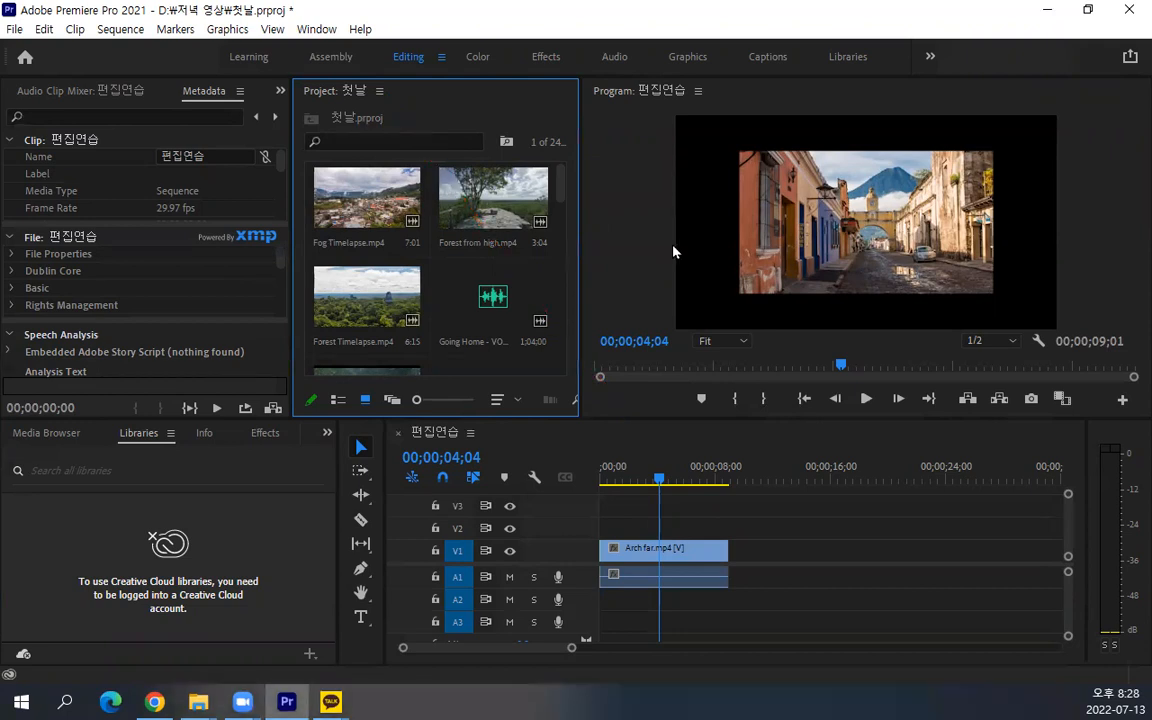
# Examine the panel option lists of the Project, Timeline and Metadata panels without changing any setting
pyautogui.click(380, 92)
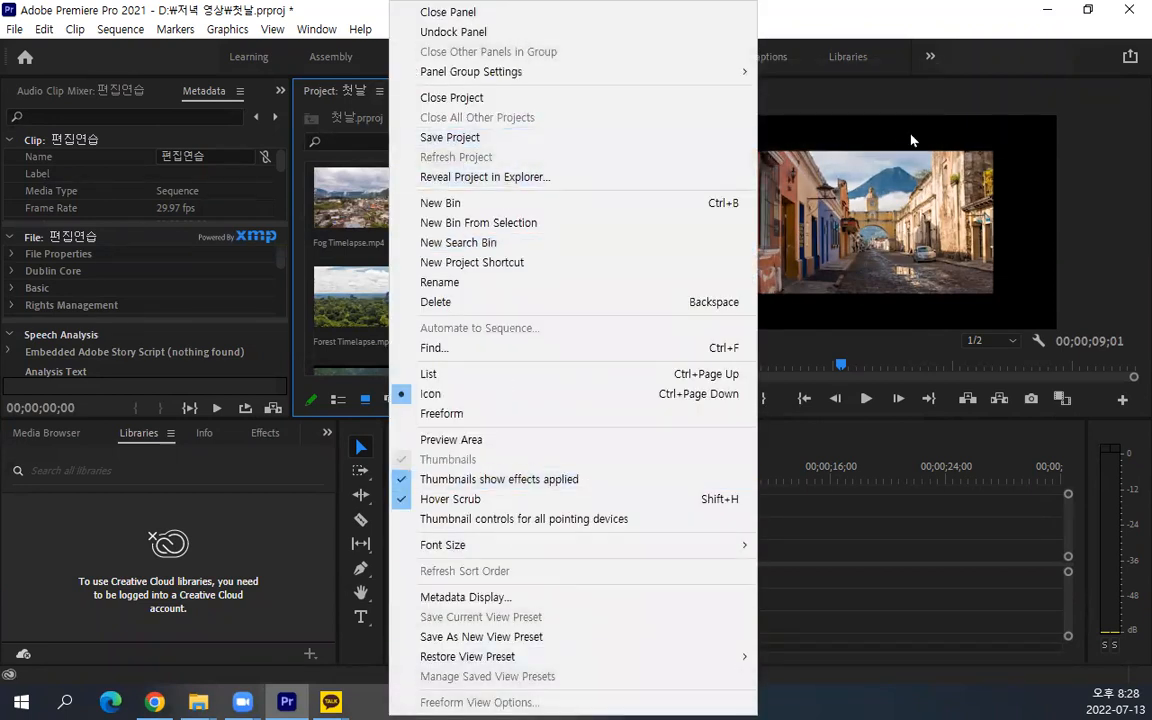
pyautogui.click(1127, 279)
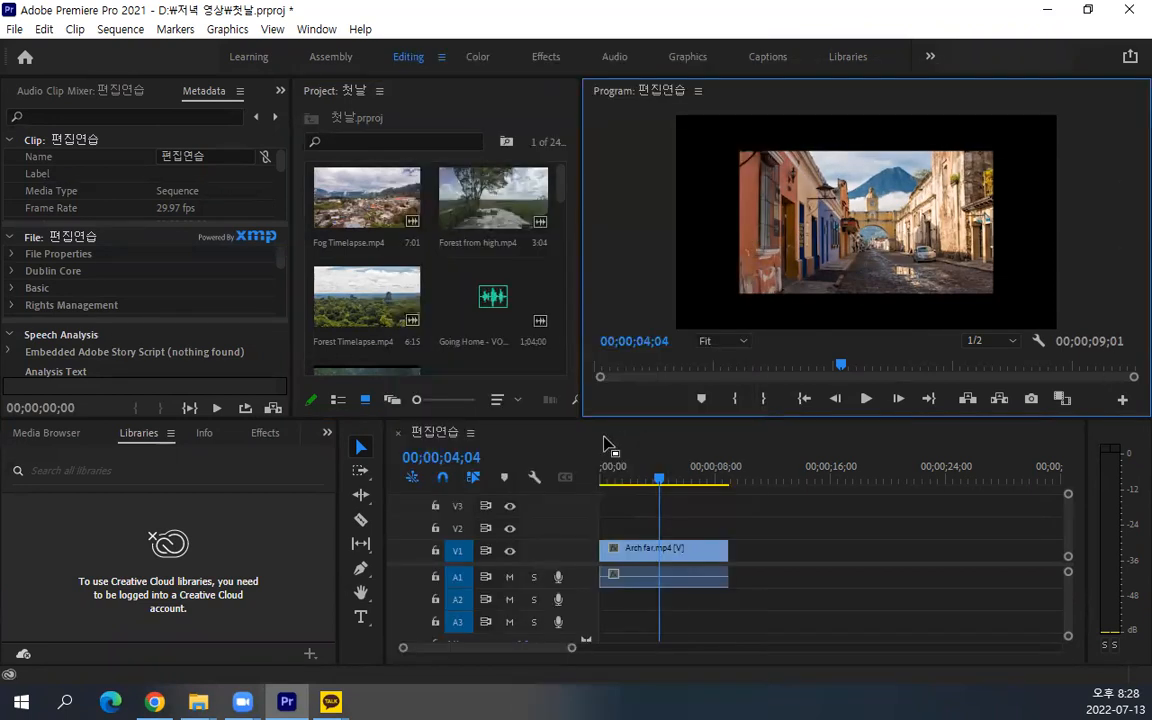
pyautogui.click(470, 432)
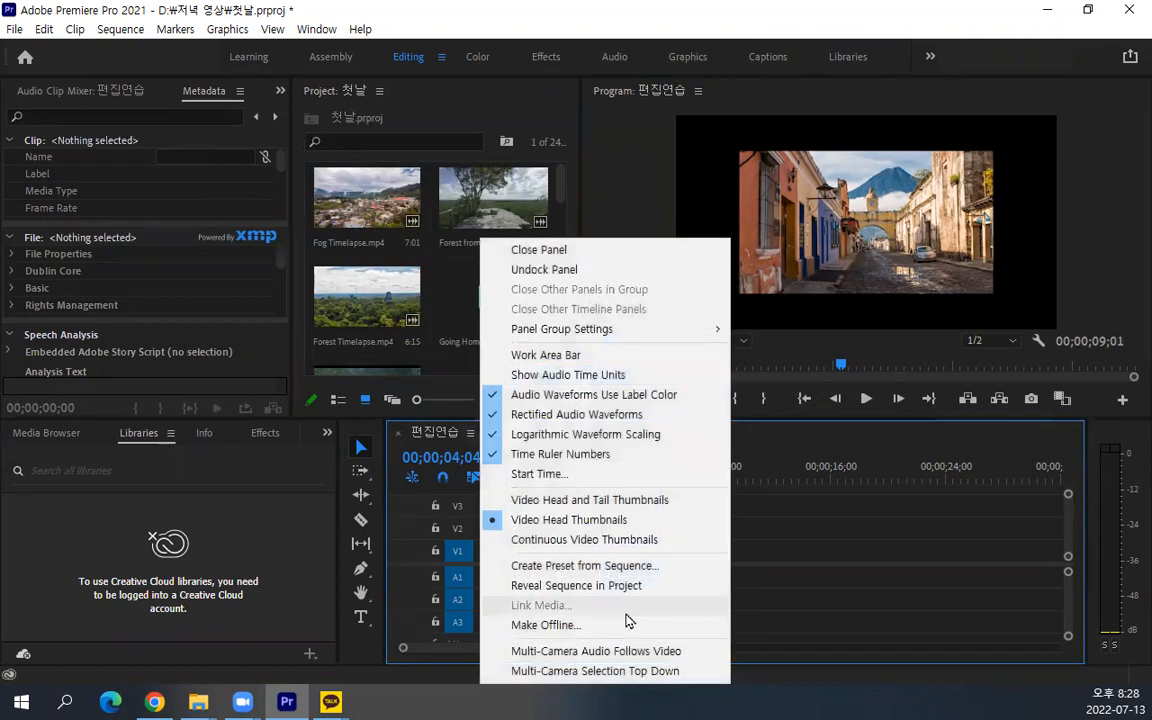
pyautogui.click(239, 91)
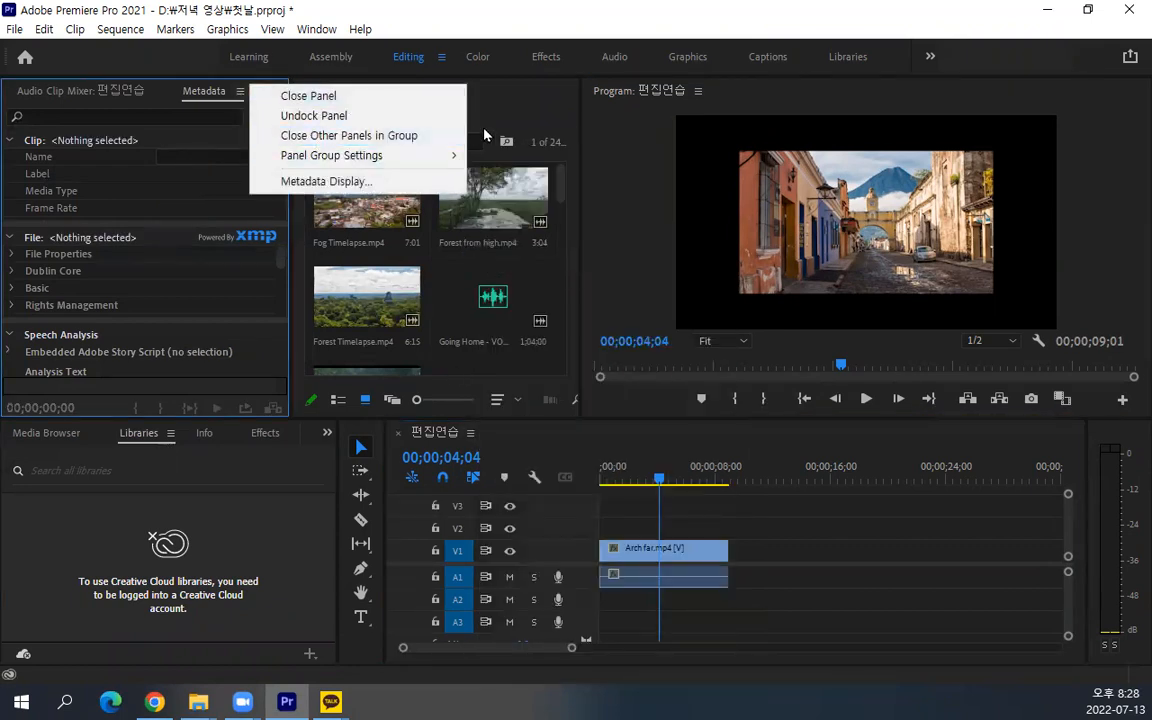
pyautogui.click(430, 102)
# Undock the Project panel into a floating window, widen it to four thumbnail columns and reposition it above the Timeline
pyautogui.click(379, 91)
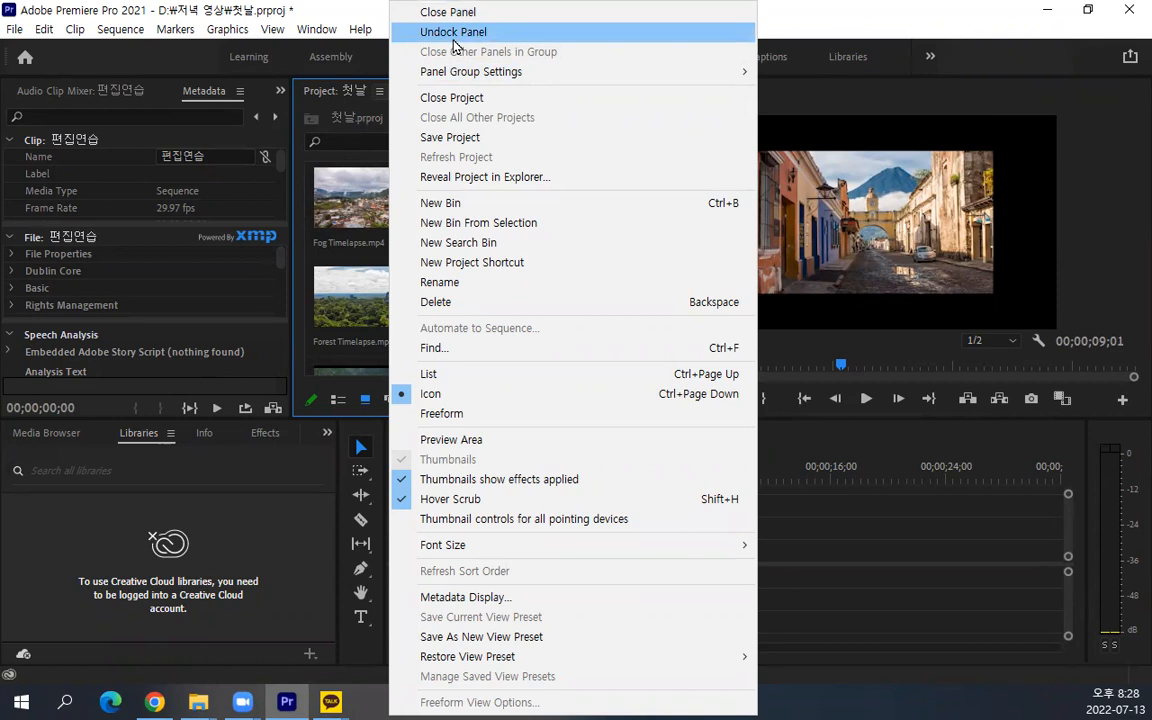
pyautogui.moveTo(456, 76)
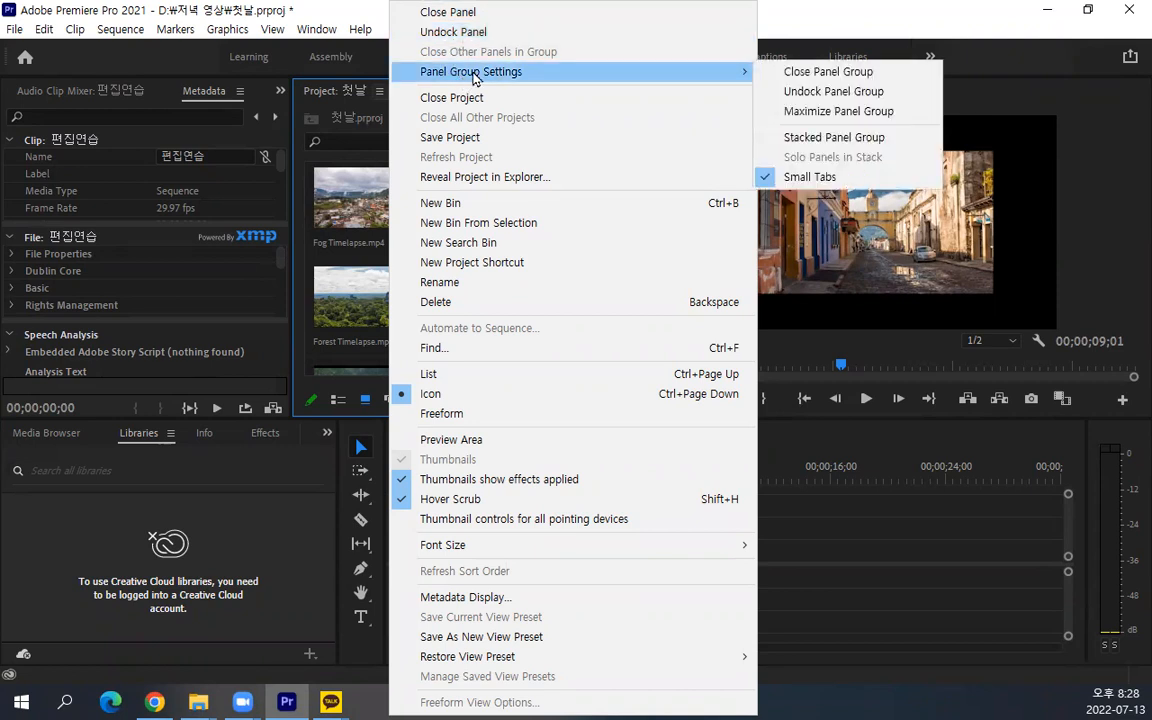
pyautogui.click(456, 33)
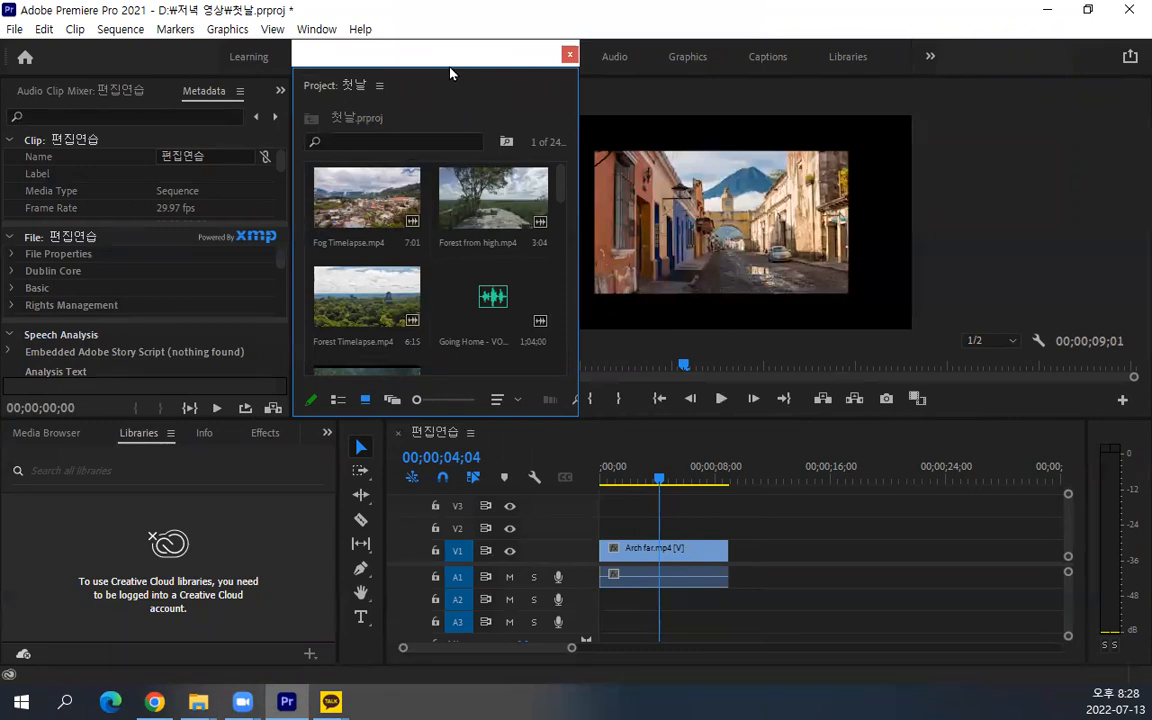
pyautogui.moveTo(450, 73); pyautogui.dragTo(406, 115)
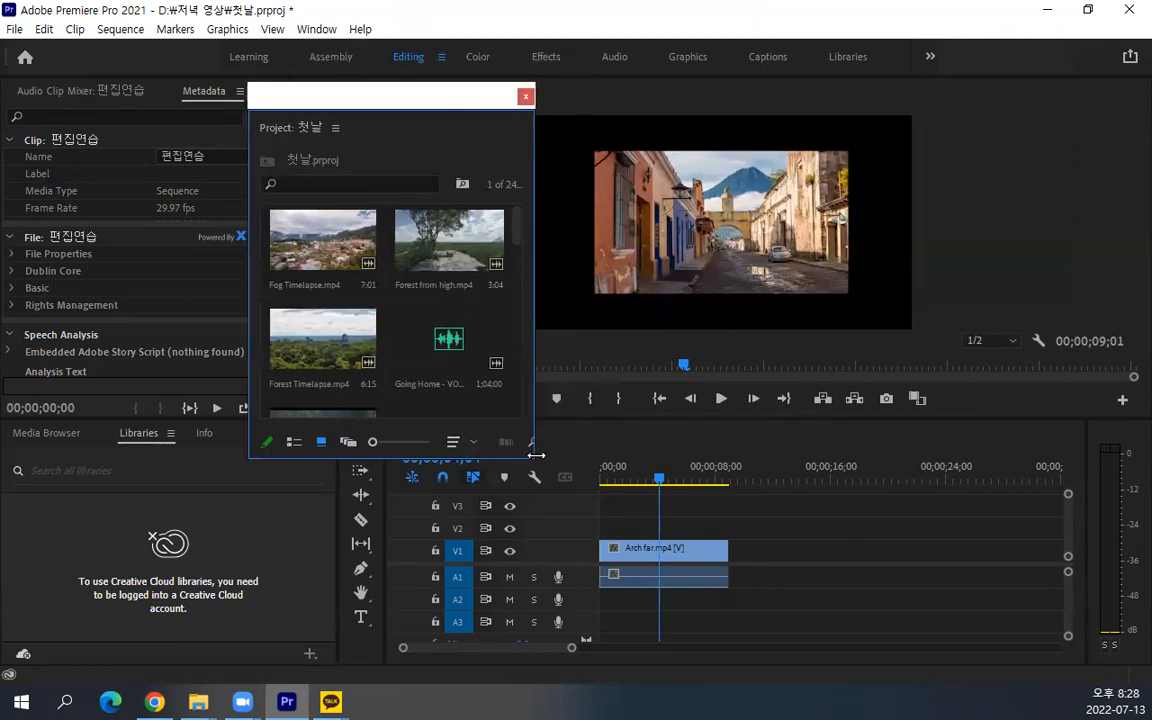
pyautogui.moveTo(536, 455); pyautogui.dragTo(874, 461)
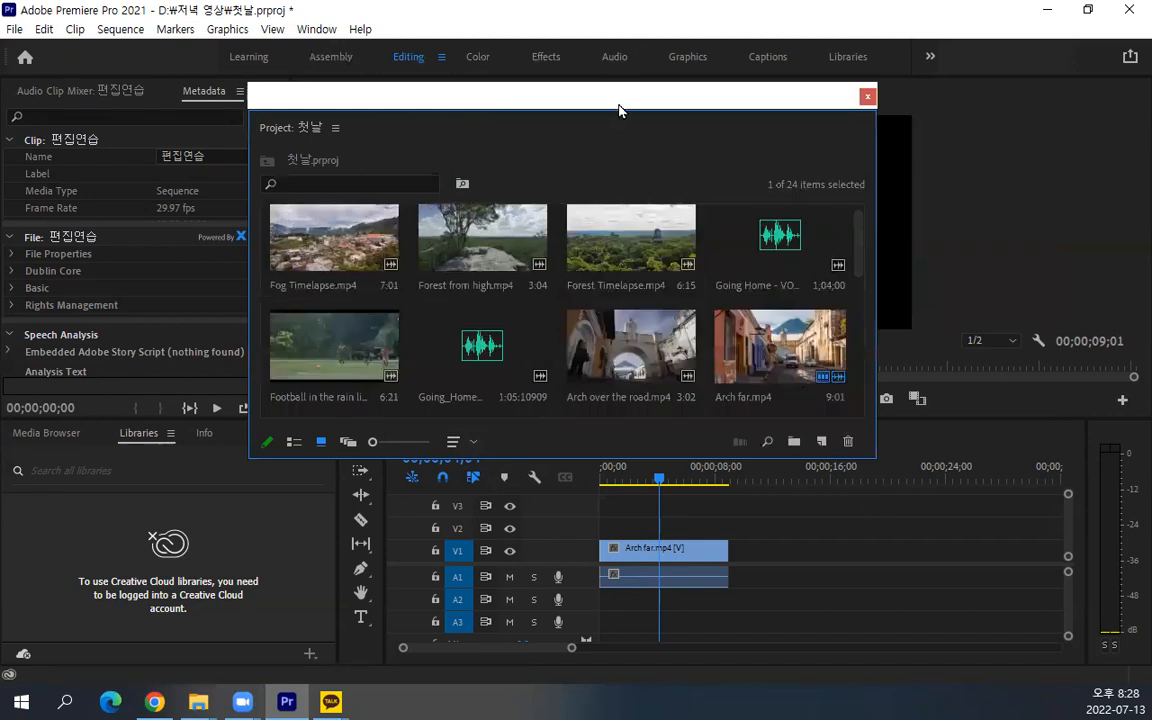
pyautogui.moveTo(625, 103); pyautogui.dragTo(653, 74)
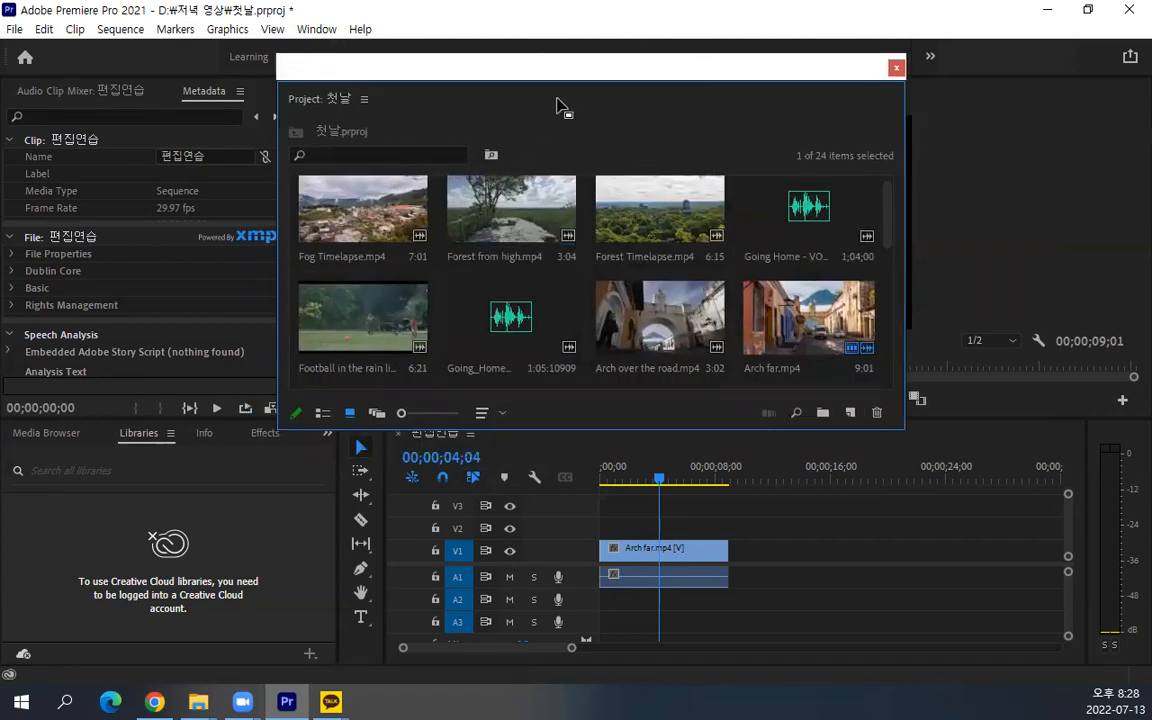
pyautogui.moveTo(560, 78); pyautogui.dragTo(563, 69)
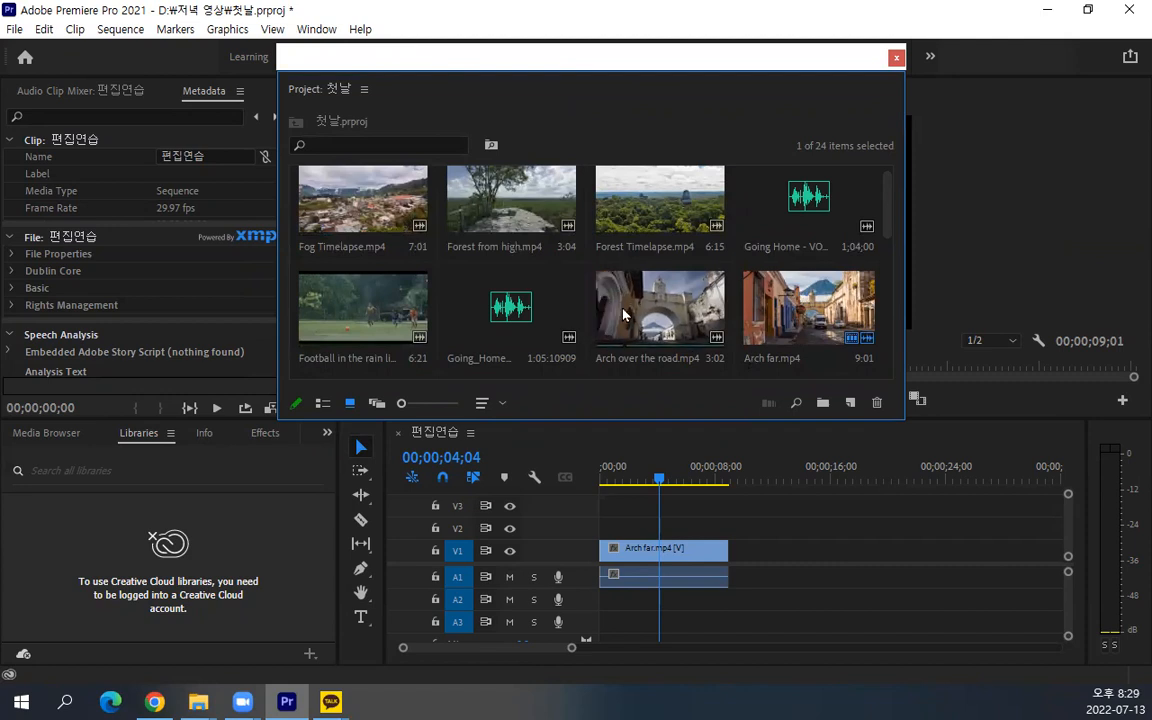
# Delete the clips Forest Timelapse.mp4, Football in the rain linked.mp4 and Bridge track.mp4 from the project
pyautogui.click(339, 209)
pyautogui.click(460, 195)
pyautogui.click(489, 292)
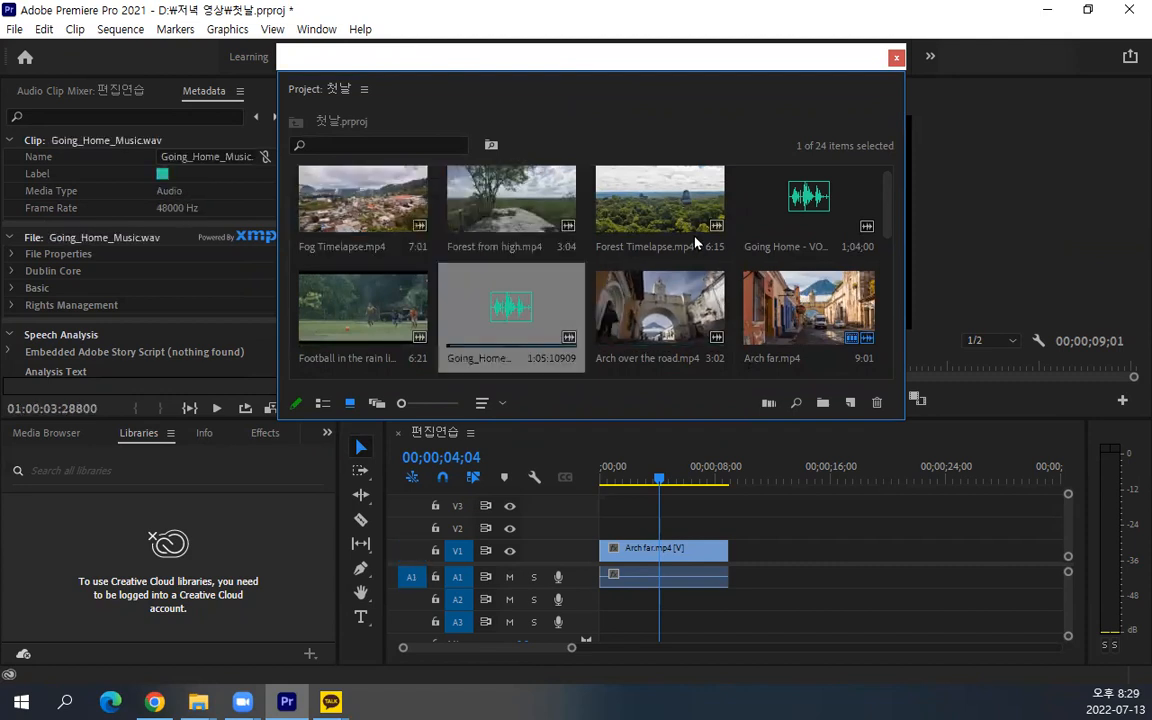
pyautogui.click(697, 242)
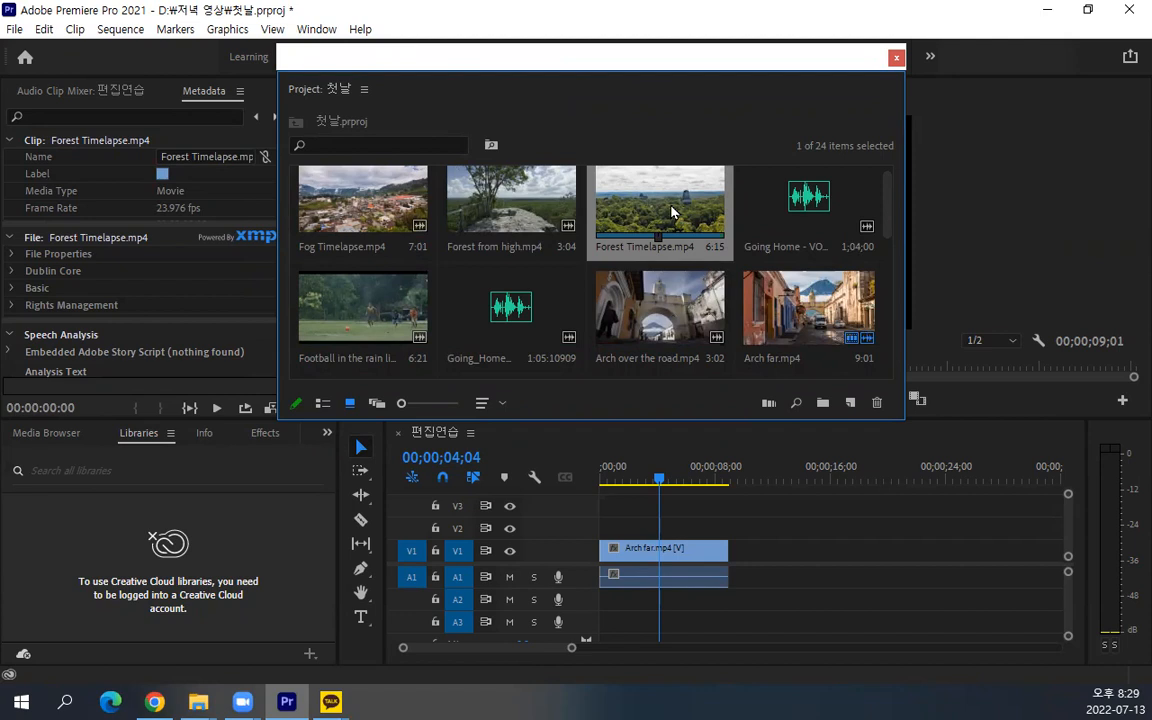
pyautogui.press('Delete')
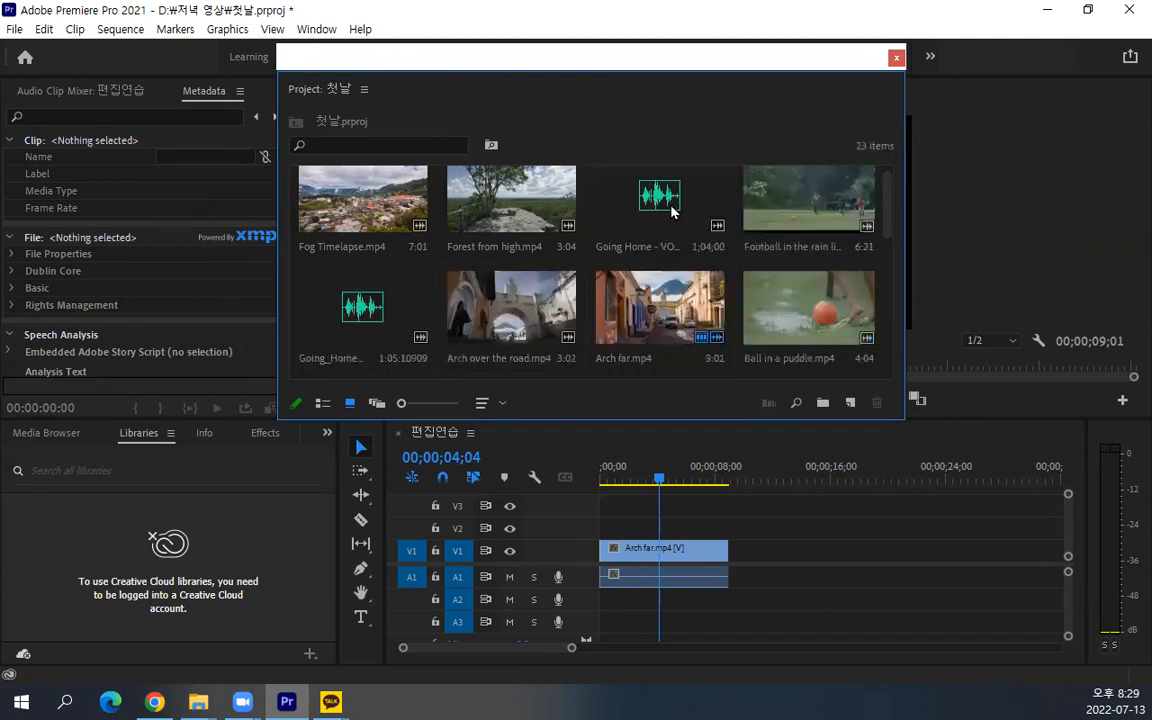
pyautogui.click(838, 235)
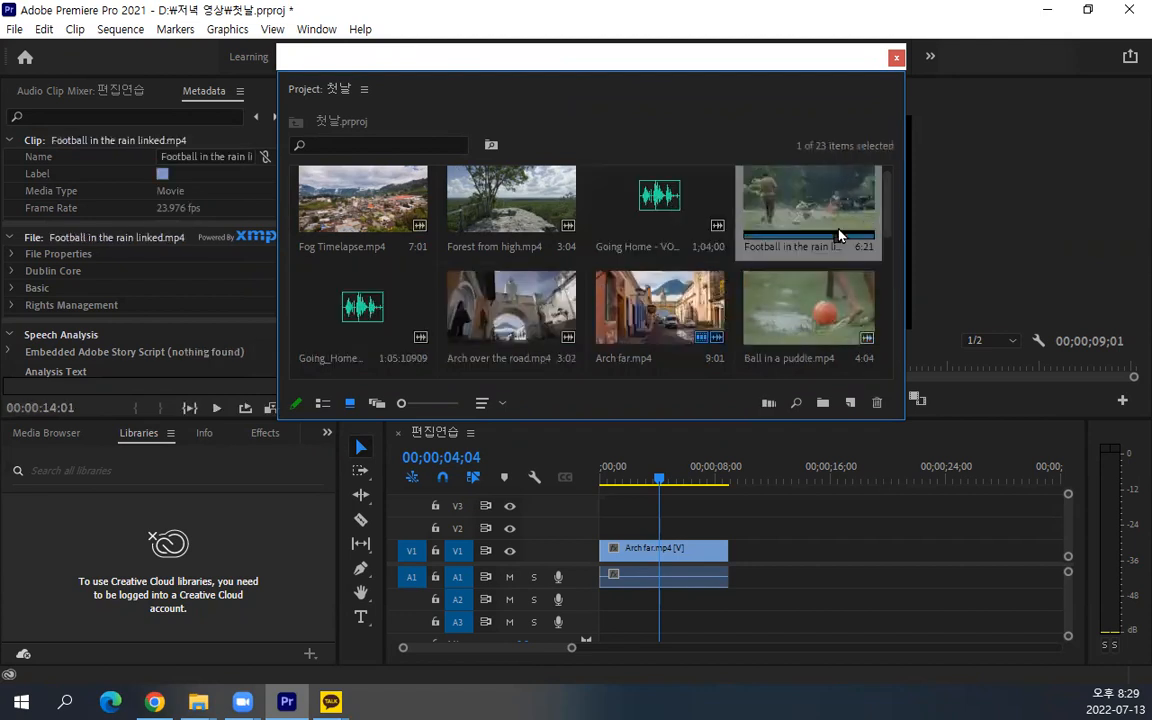
pyautogui.press('Delete')
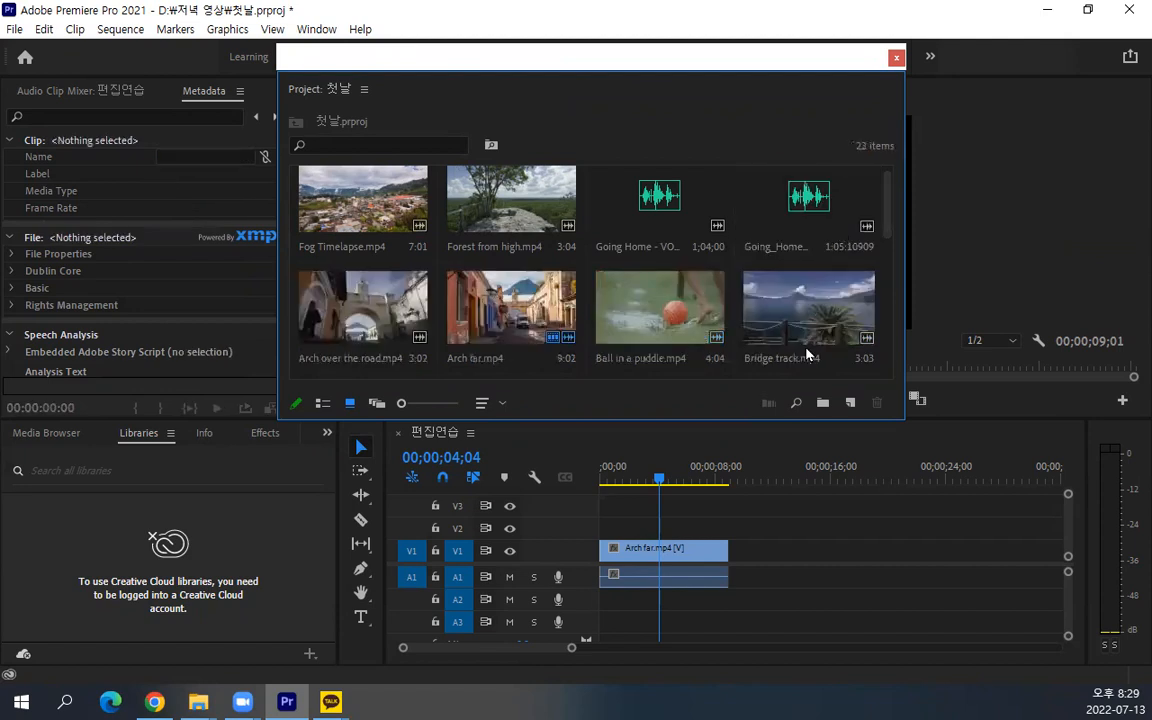
pyautogui.click(868, 370)
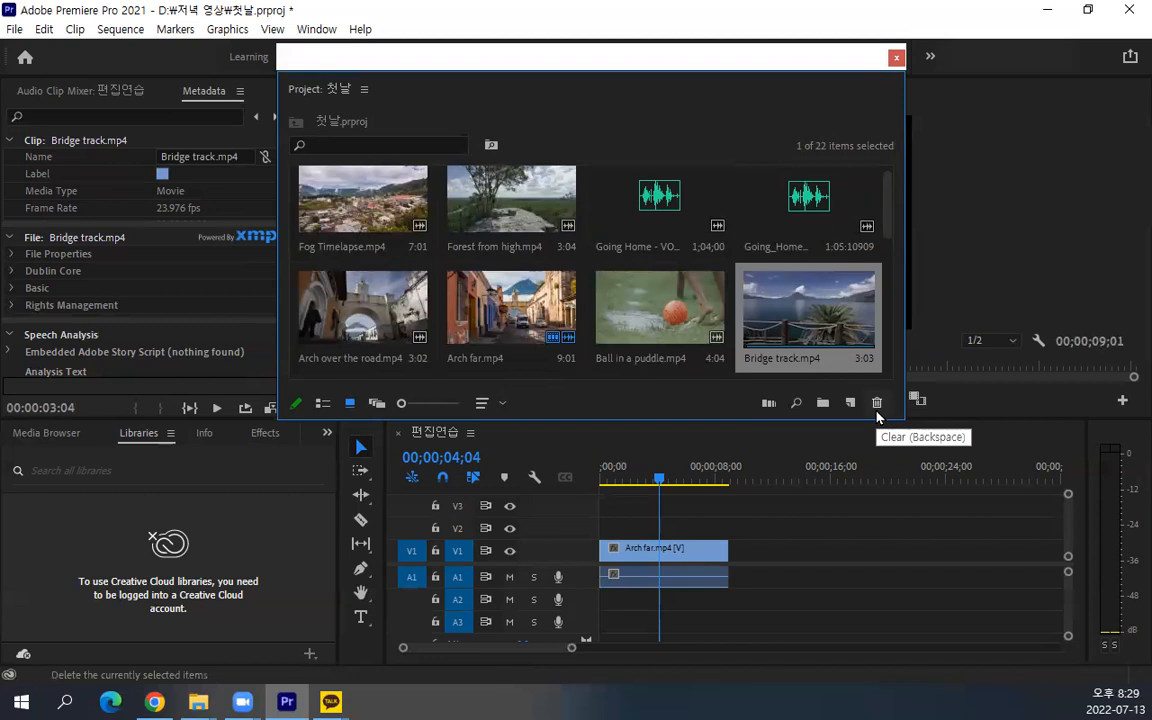
pyautogui.click(877, 404)
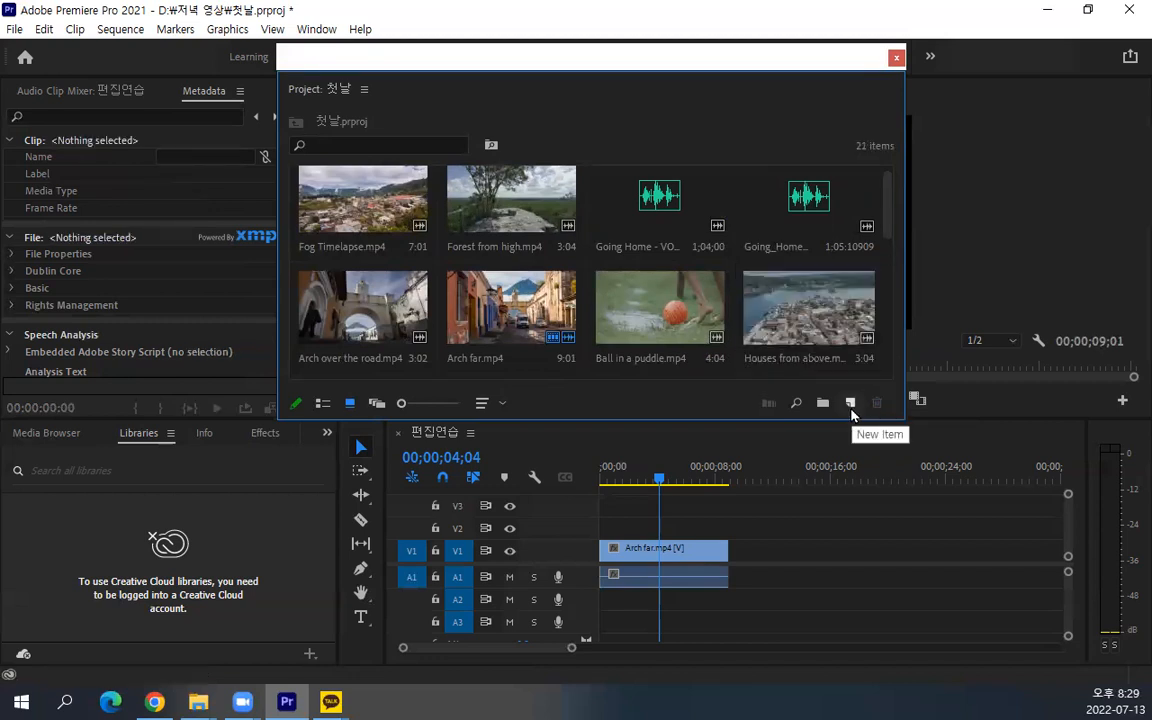
# Examine the types of new items the Project panel can create
pyautogui.click(849, 405)
pyautogui.click(709, 400)
pyautogui.click(849, 404)
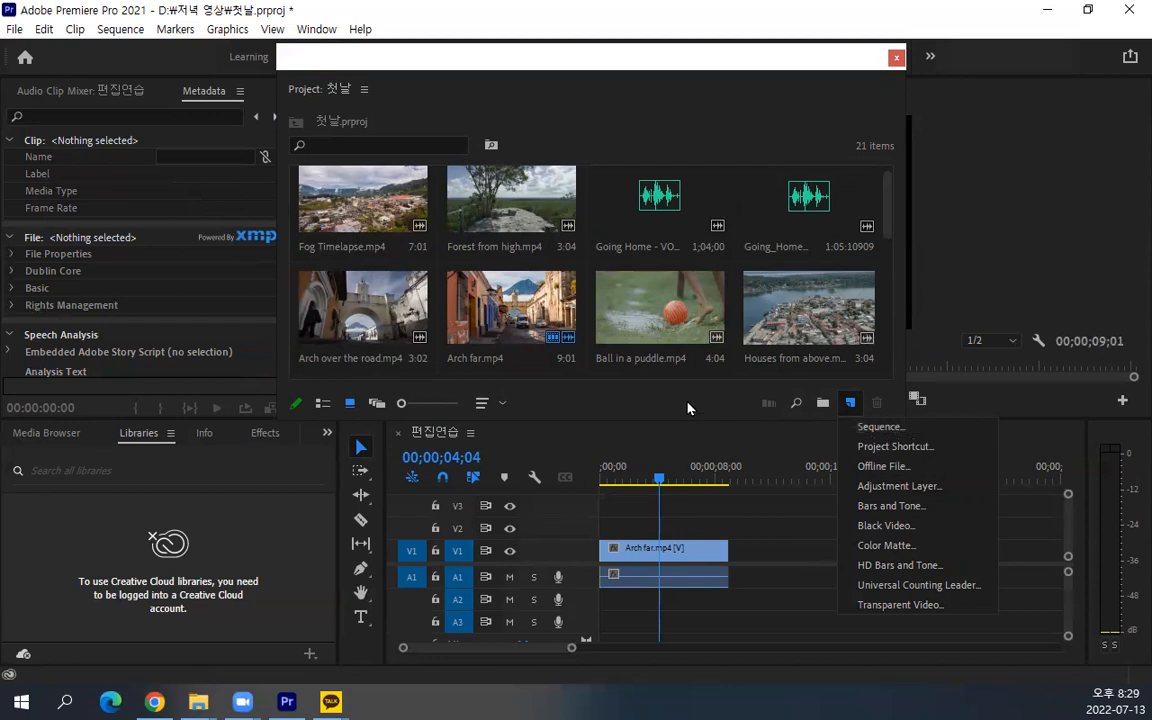
pyautogui.click(575, 398)
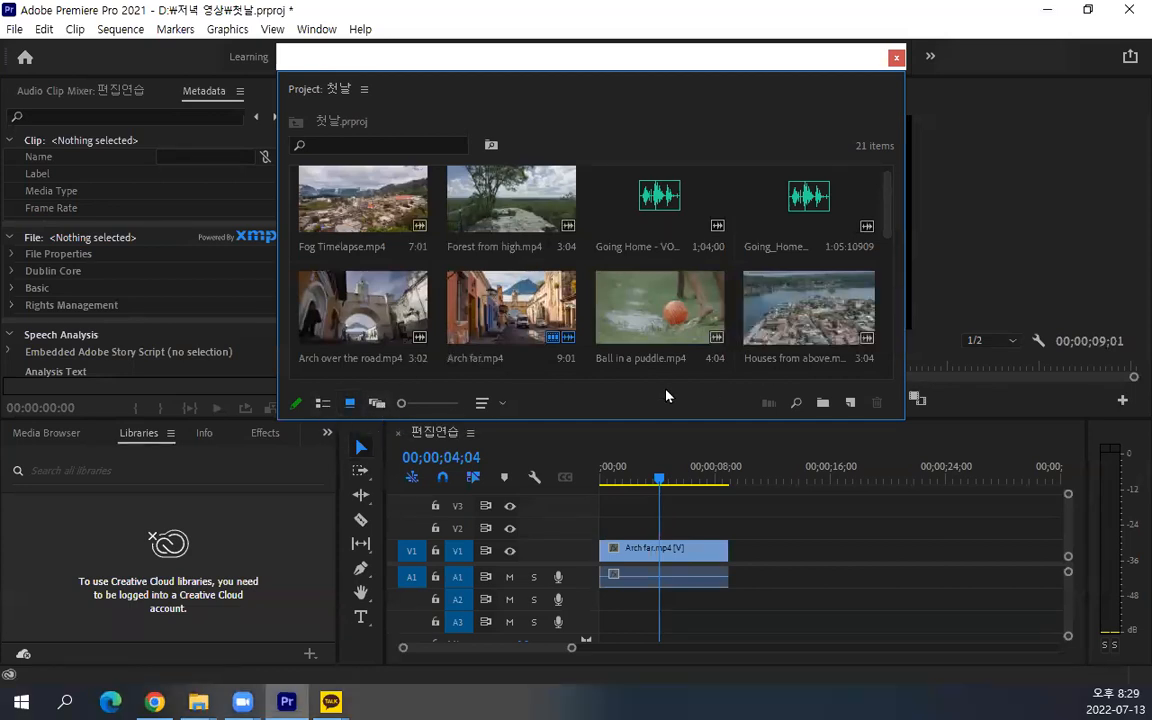
# Enlarge the floating Project panel, switch it to List View and widen it to show the columns up to Subclip End, with Arch far.mp4 selected
pyautogui.moveTo(553, 56); pyautogui.dragTo(508, 28)
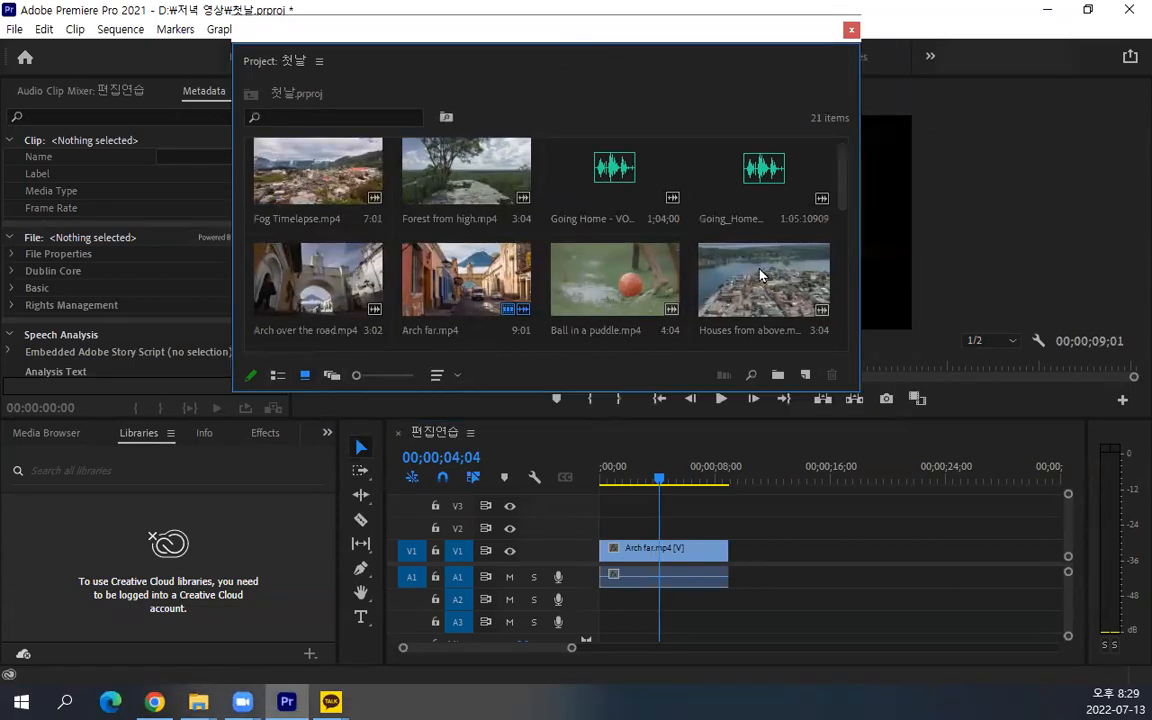
pyautogui.moveTo(855, 392); pyautogui.dragTo(953, 521)
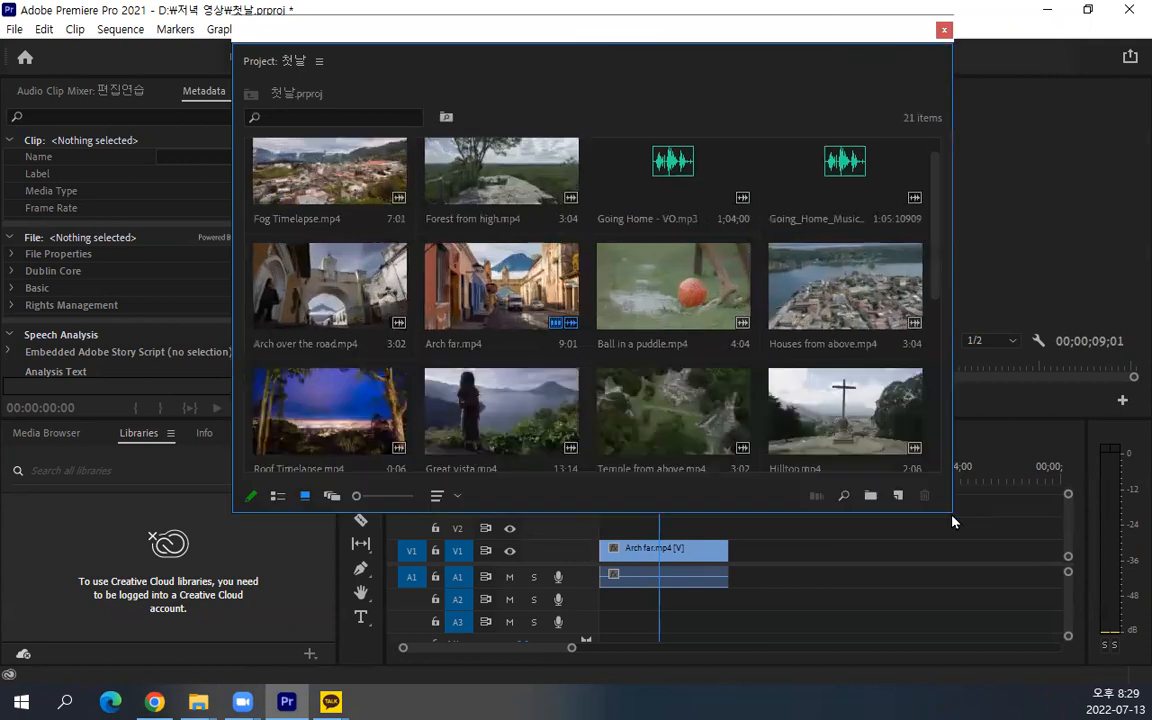
pyautogui.click(278, 496)
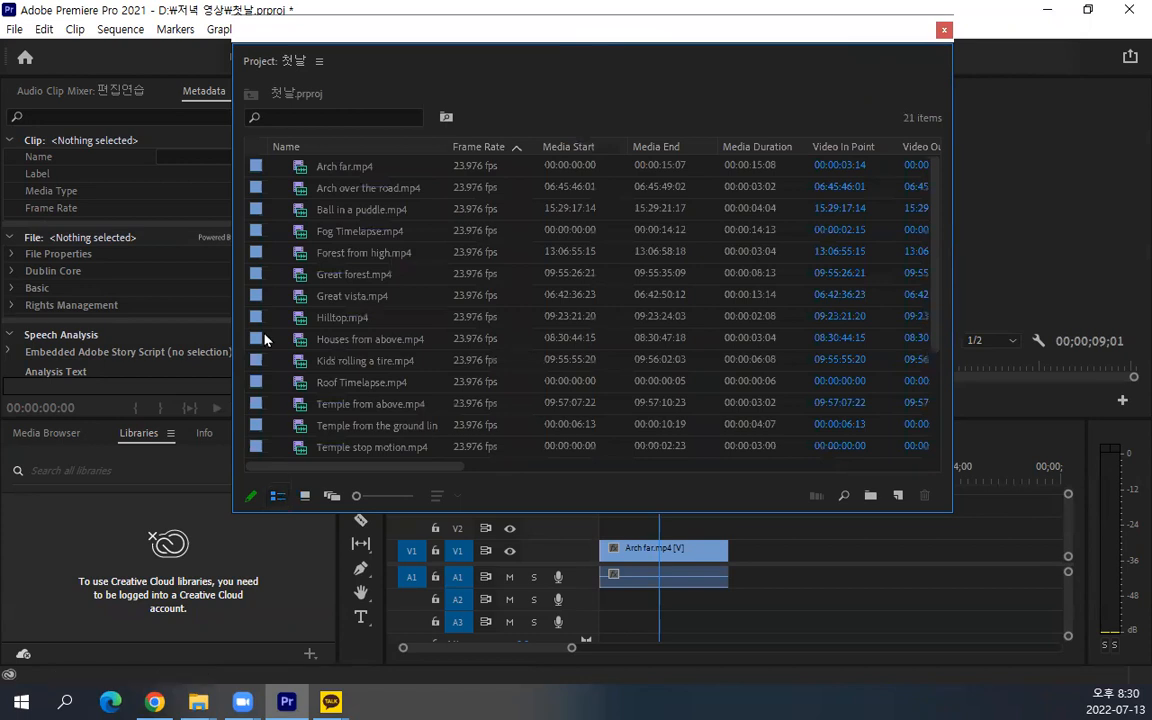
pyautogui.click(300, 165)
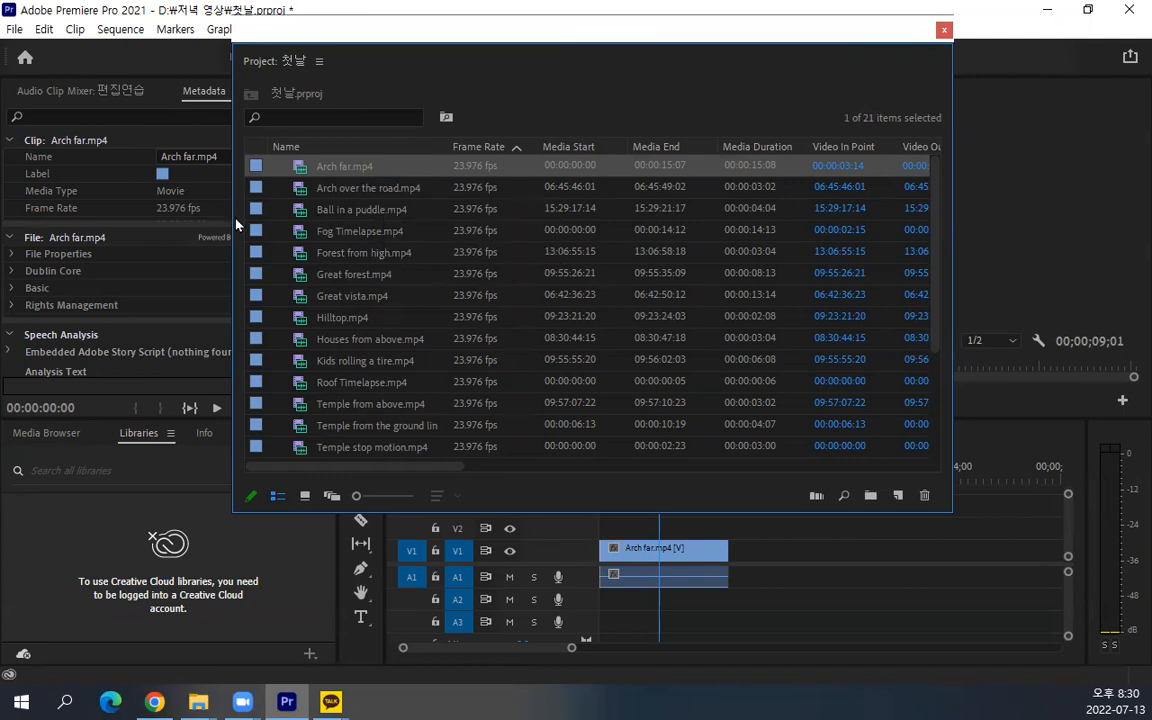
pyautogui.moveTo(228, 214); pyautogui.dragTo(125, 214)
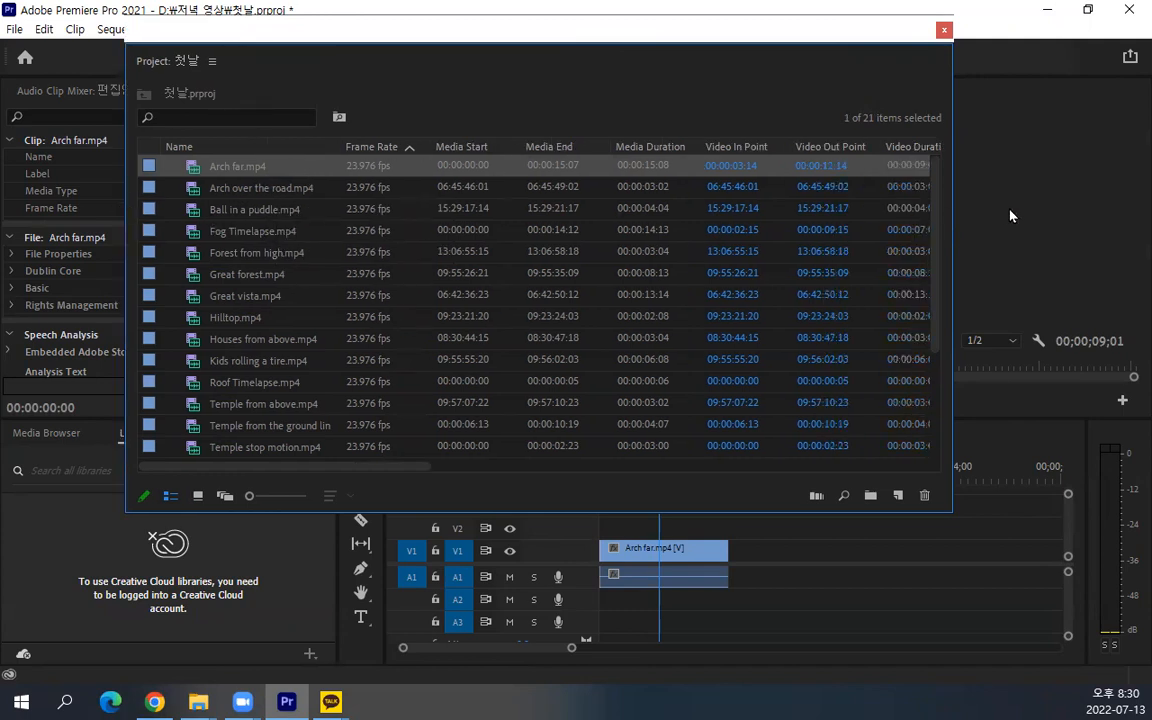
pyautogui.moveTo(957, 230); pyautogui.dragTo(1135, 230)
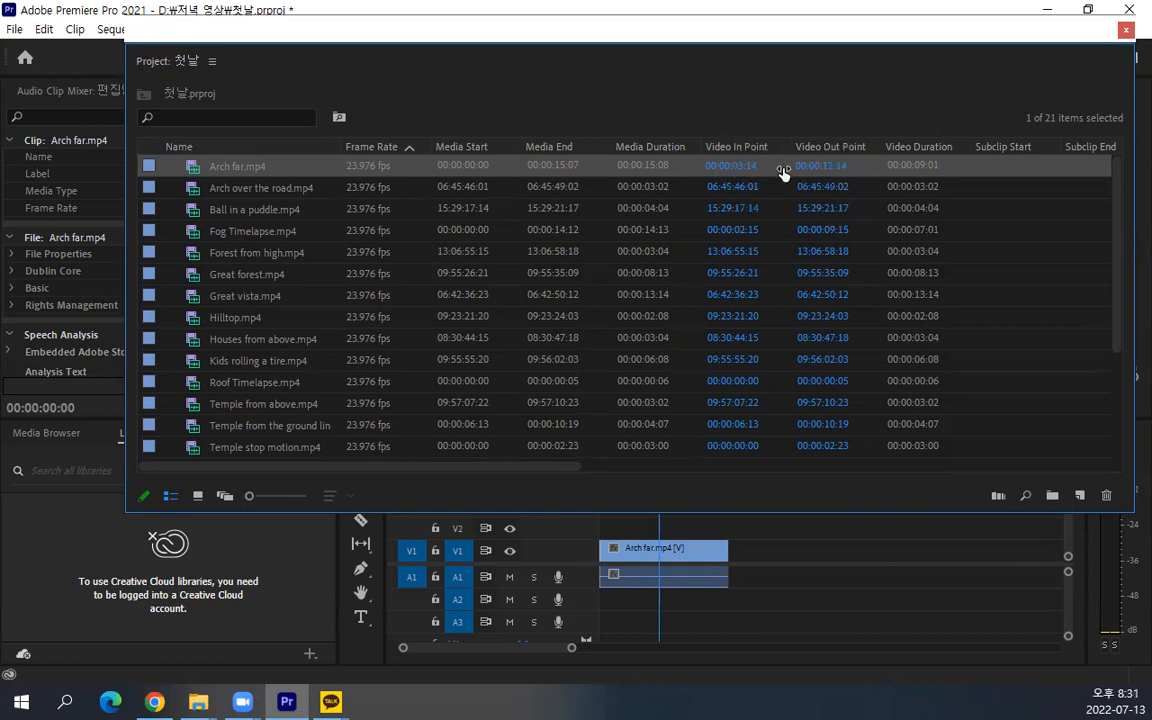
pyautogui.moveTo(752, 172)
pyautogui.mouseDown()
pyautogui.moveTo(731, 130)
pyautogui.moveTo(765, 158)
pyautogui.mouseUp()
pyautogui.moveTo(868, 179)
pyautogui.mouseDown()
pyautogui.moveTo(792, 185)
pyautogui.moveTo(830, 134)
pyautogui.moveTo(845, 163)
pyautogui.mouseUp()
pyautogui.moveTo(958, 180)
pyautogui.mouseDown()
pyautogui.moveTo(887, 184)
pyautogui.moveTo(894, 127)
pyautogui.moveTo(956, 145)
pyautogui.moveTo(958, 182)
pyautogui.mouseUp()
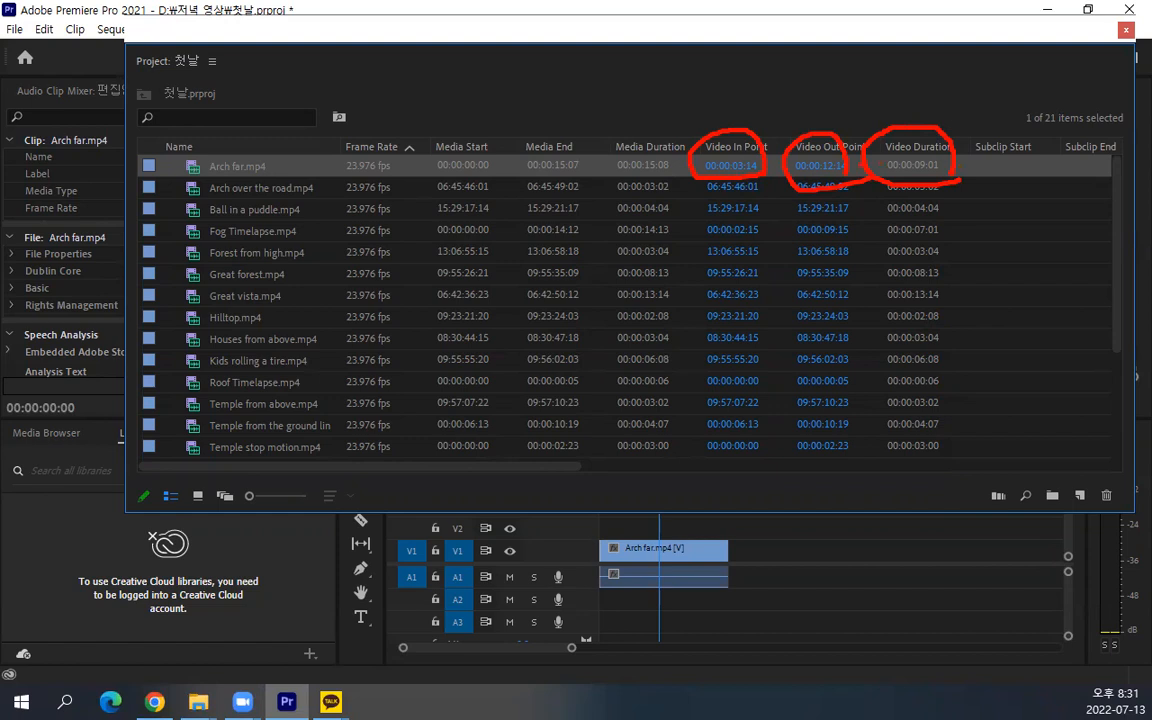
pyautogui.press('Escape')
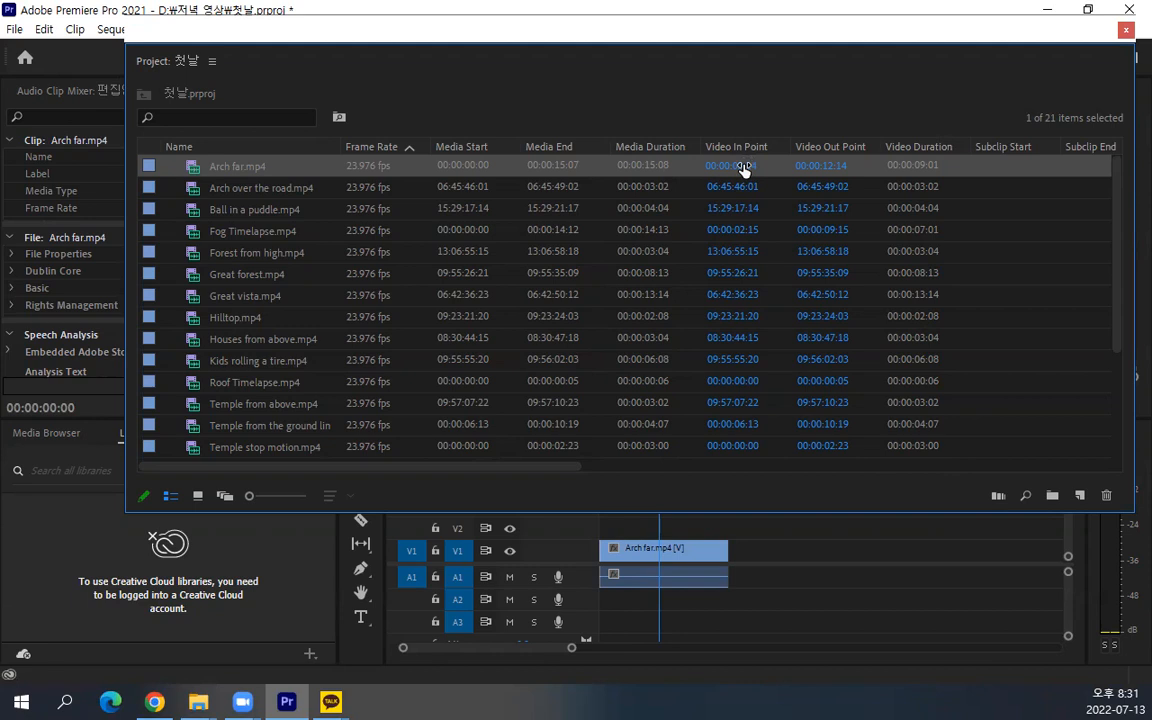
# Set the Video In Point of Arch far.mp4 to 00:00:02:15 in the clip list
pyautogui.click(743, 166)
pyautogui.click(771, 166)
pyautogui.click(754, 136)
pyautogui.moveTo(743, 168); pyautogui.dragTo(735, 168)
pyautogui.moveTo(735, 168); pyautogui.dragTo(762, 169)
pyautogui.moveTo(735, 166)
pyautogui.mouseDown()
pyautogui.moveTo(747, 166)
pyautogui.moveTo(722, 168)
pyautogui.moveTo(736, 168)
pyautogui.mouseUp()
# Look through the remaining metadata columns, then move the floating Project panel clear of the workspace names and shrink it
pyautogui.moveTo(514, 468); pyautogui.dragTo(869, 464)
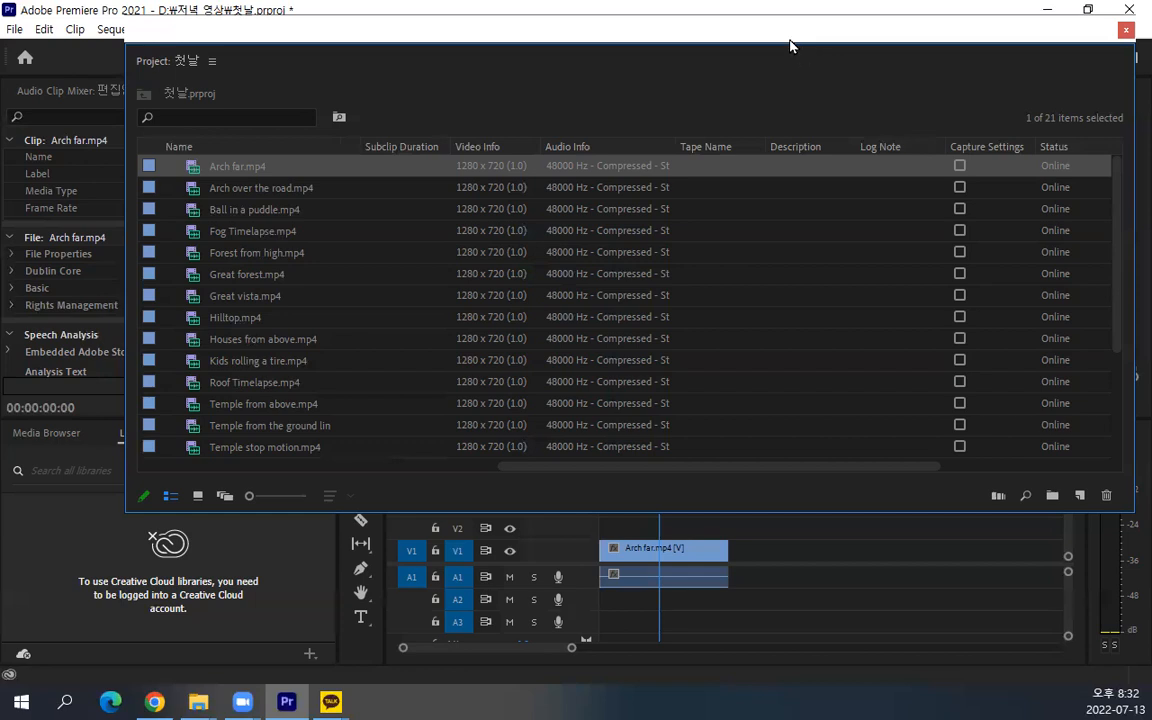
pyautogui.moveTo(786, 40); pyautogui.dragTo(786, 51)
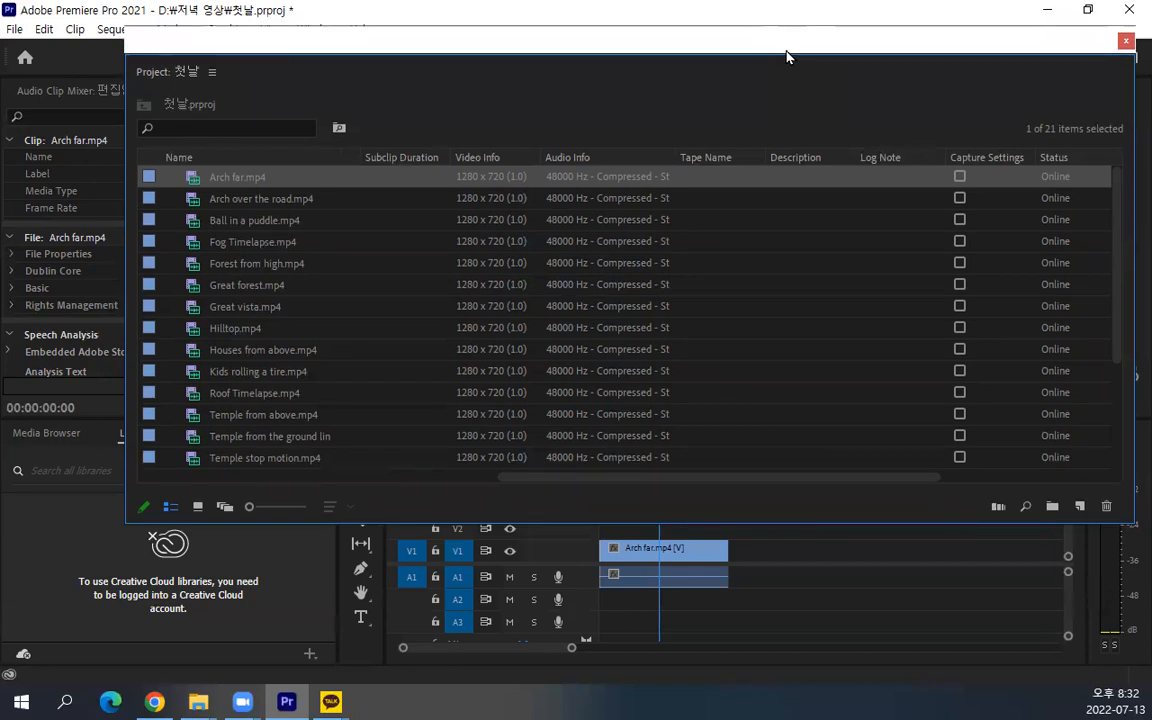
pyautogui.moveTo(786, 56); pyautogui.dragTo(753, 103)
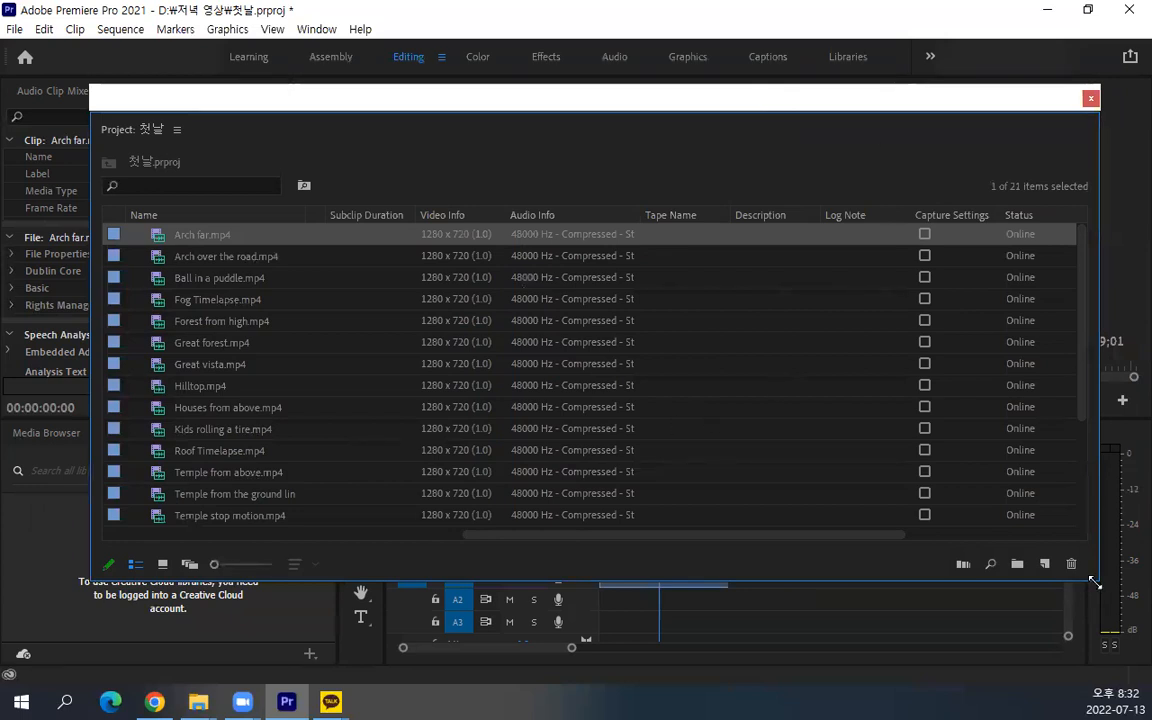
pyautogui.moveTo(1095, 582); pyautogui.dragTo(1036, 464)
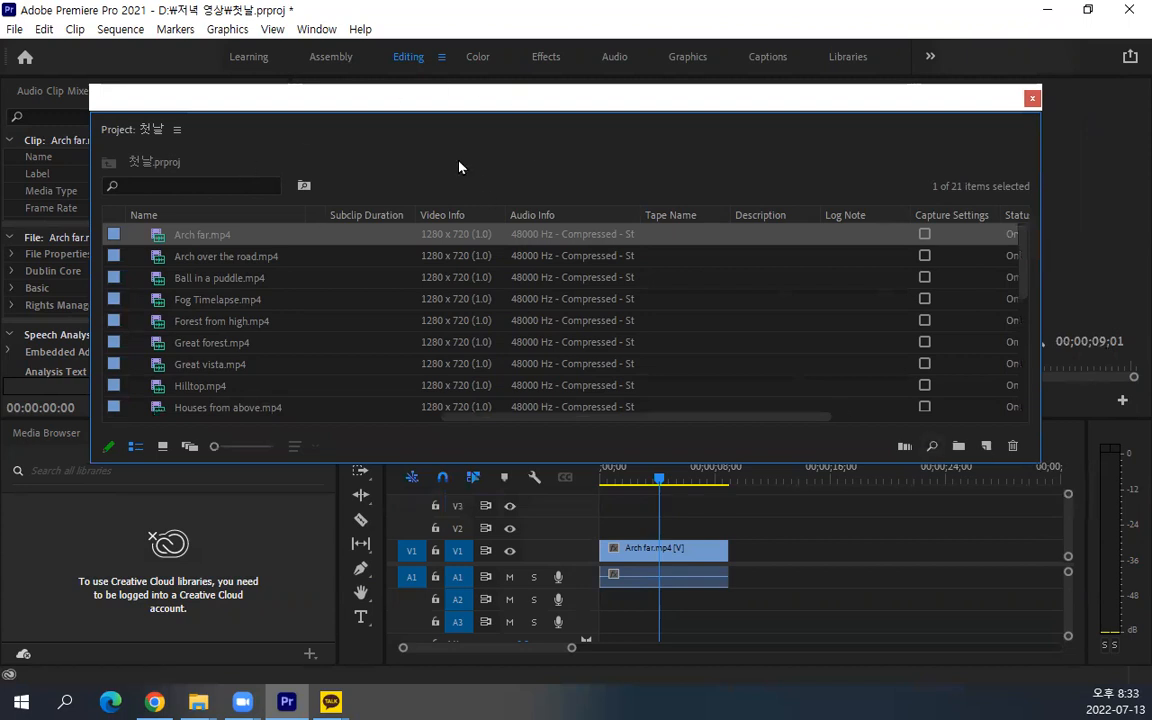
# Close the floating Project panel and reopen it for 첫날.prproj
pyautogui.click(1032, 97)
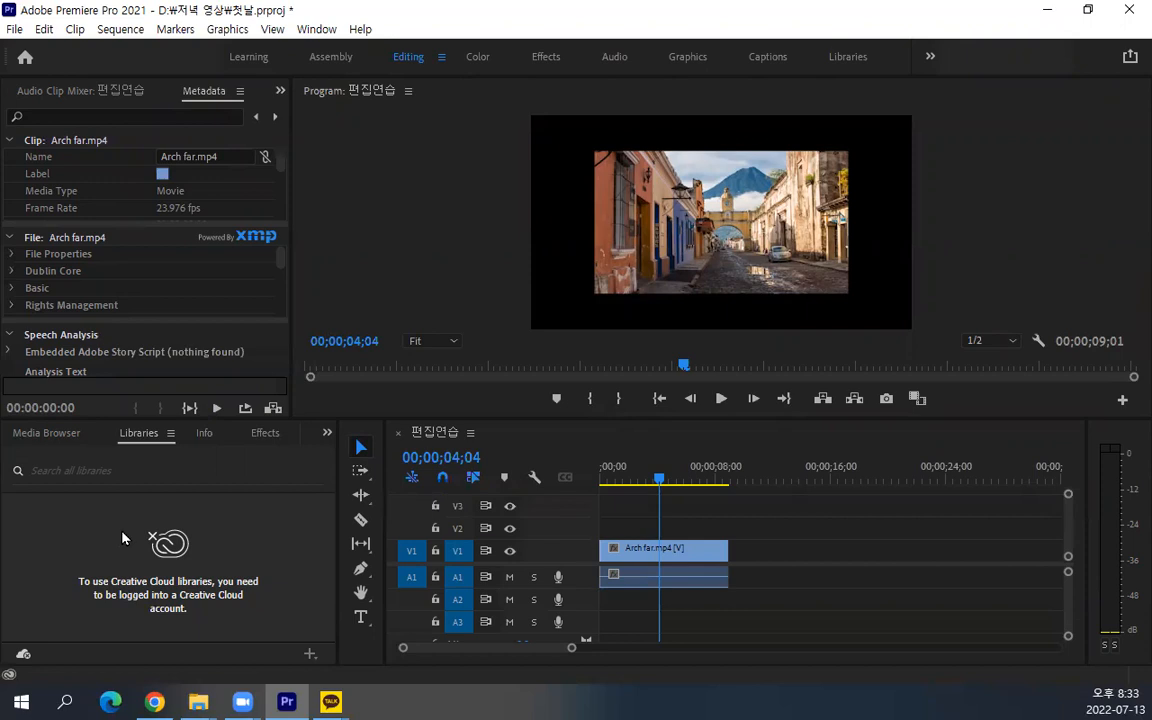
pyautogui.click(317, 30)
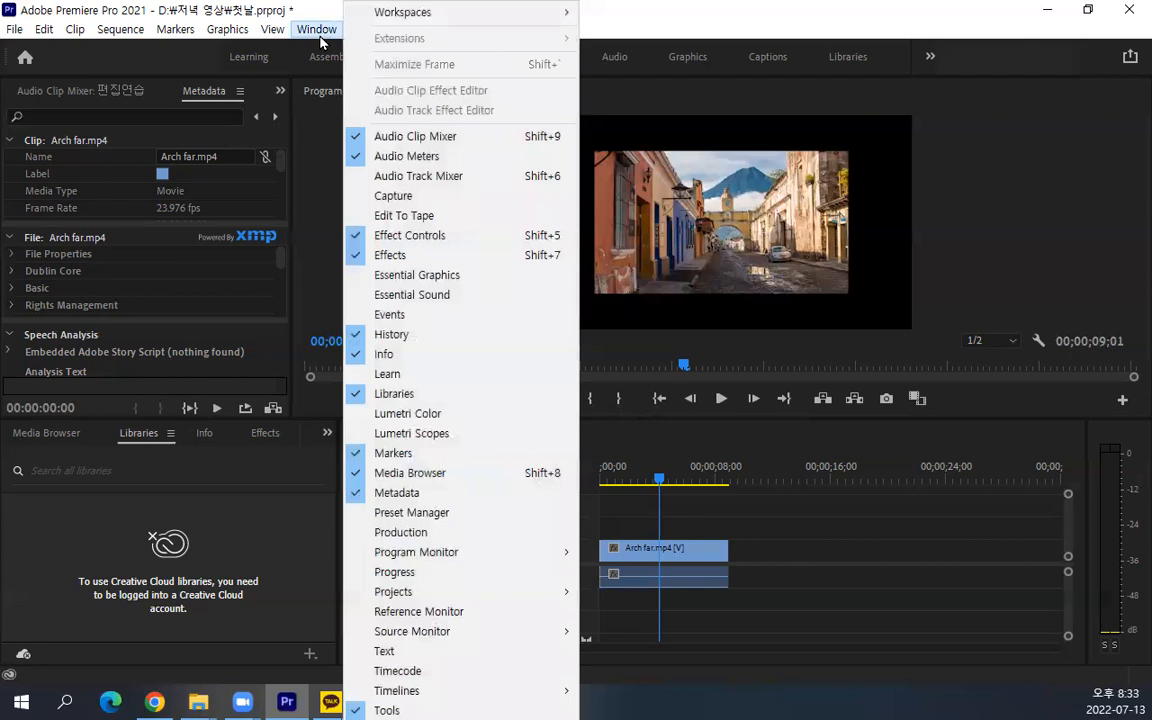
pyautogui.moveTo(437, 597)
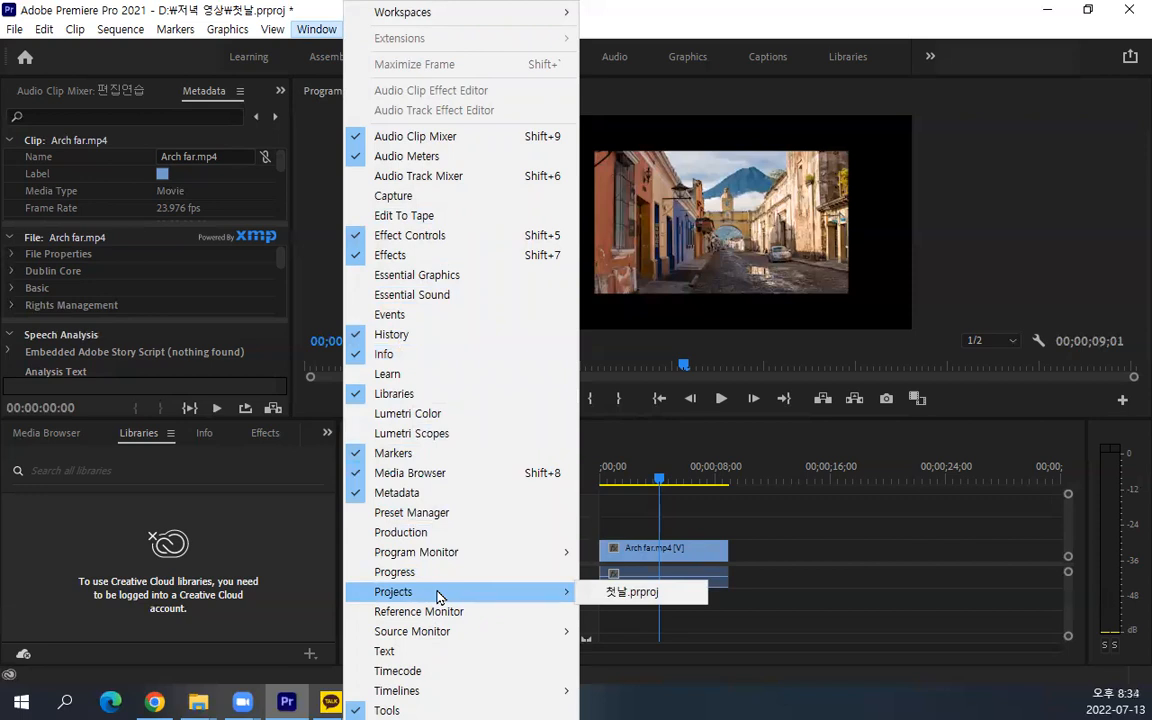
pyautogui.click(643, 601)
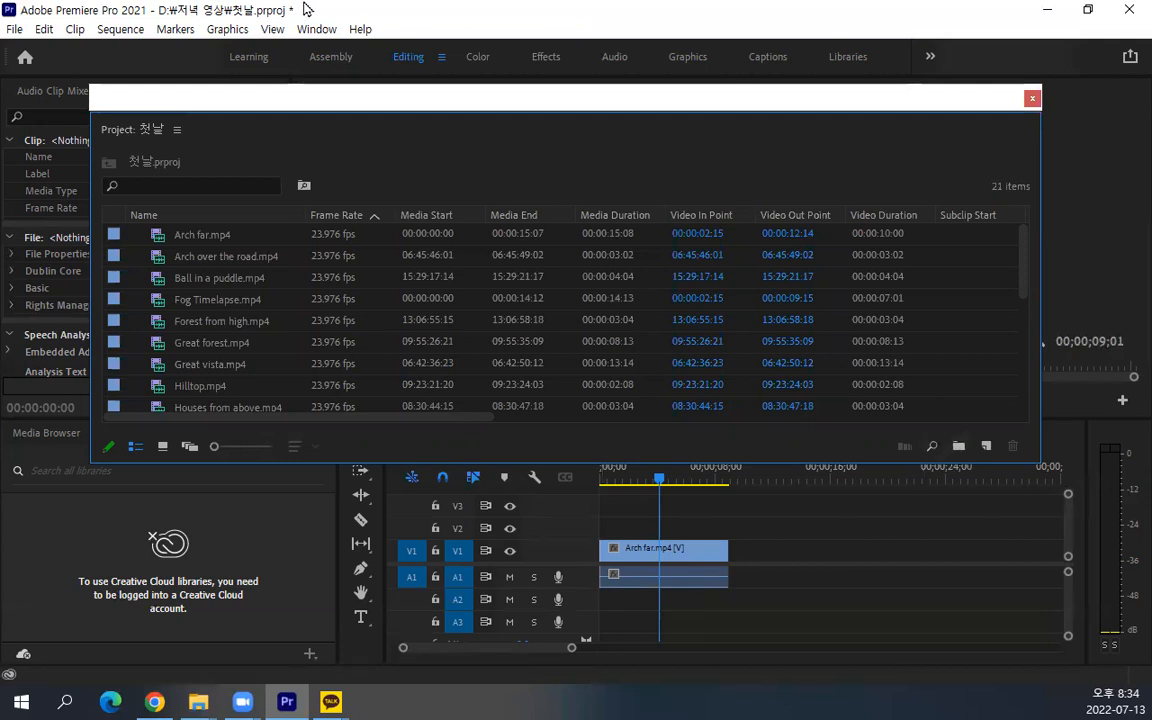
# Reset the Editing workspace to its saved layout
pyautogui.click(316, 31)
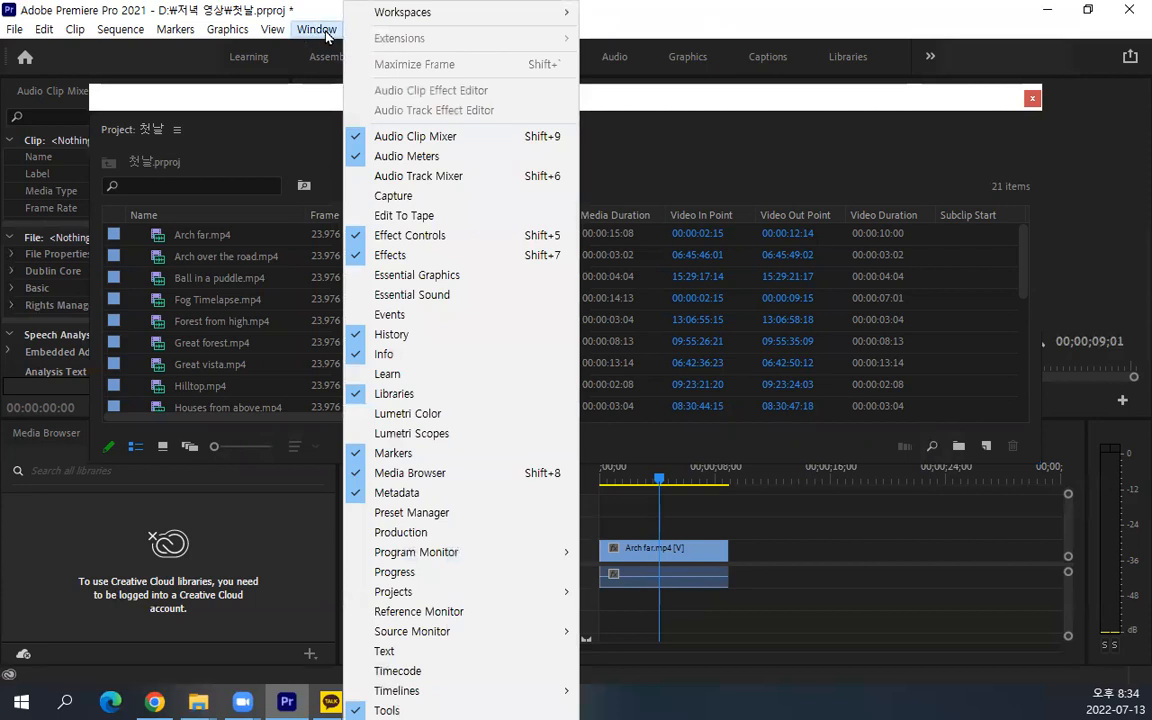
pyautogui.moveTo(430, 14)
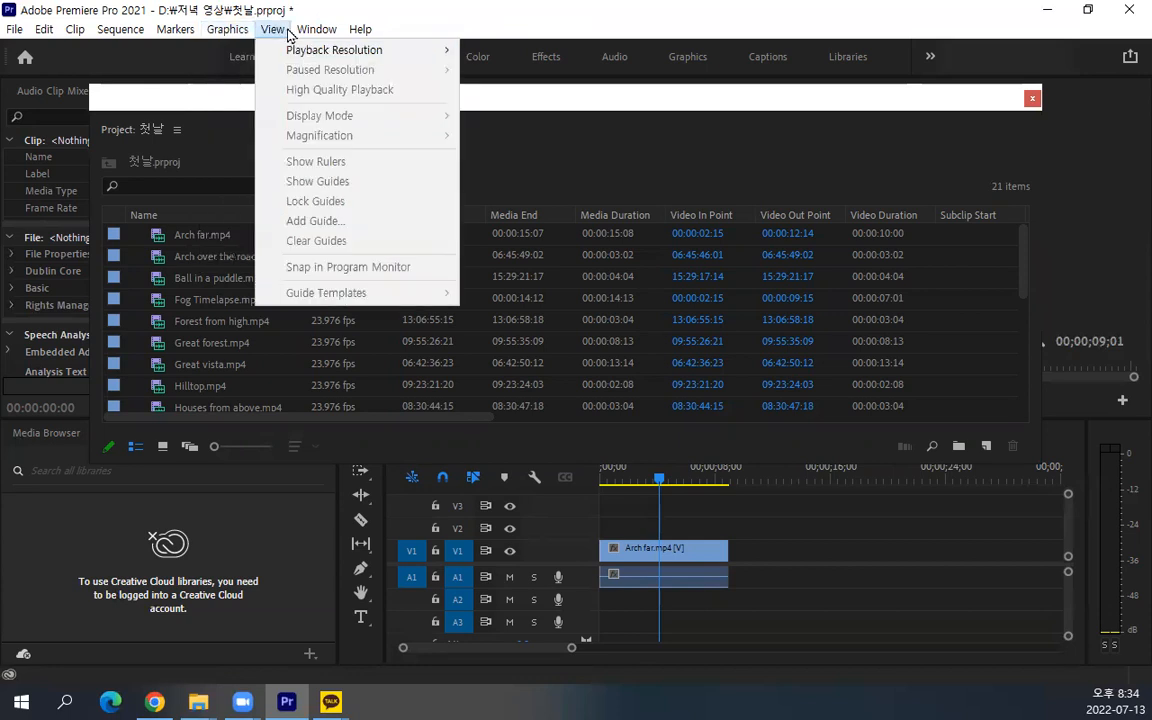
pyautogui.moveTo(317, 30)
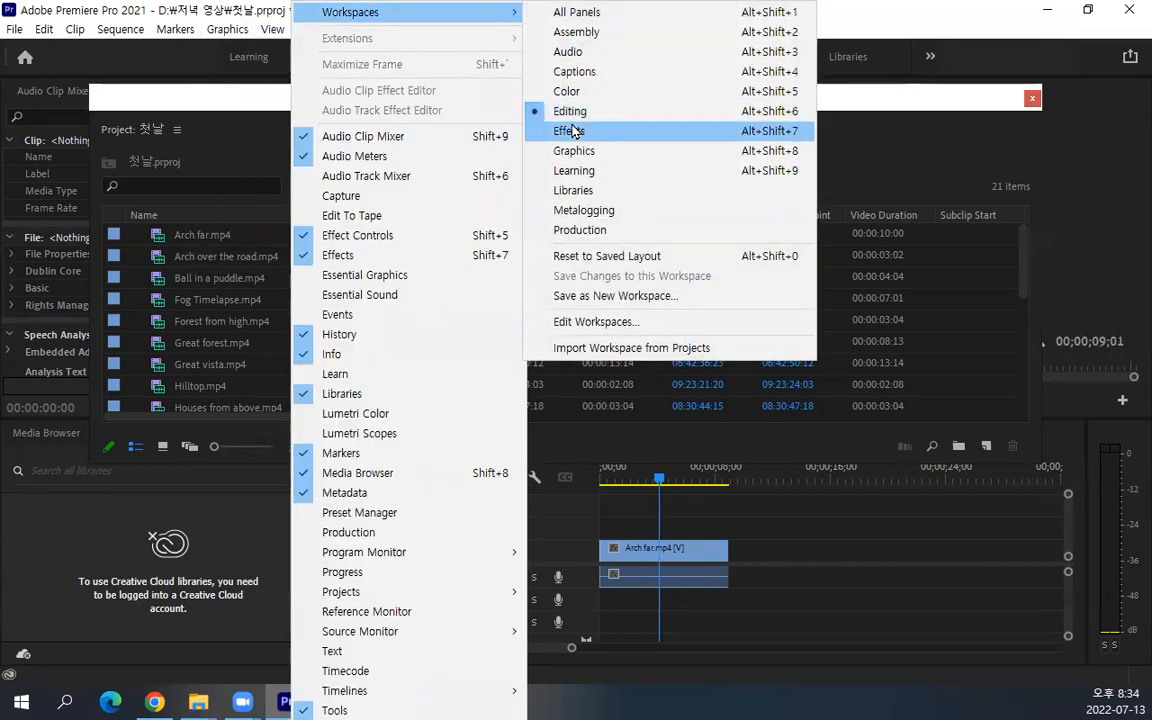
pyautogui.click(607, 256)
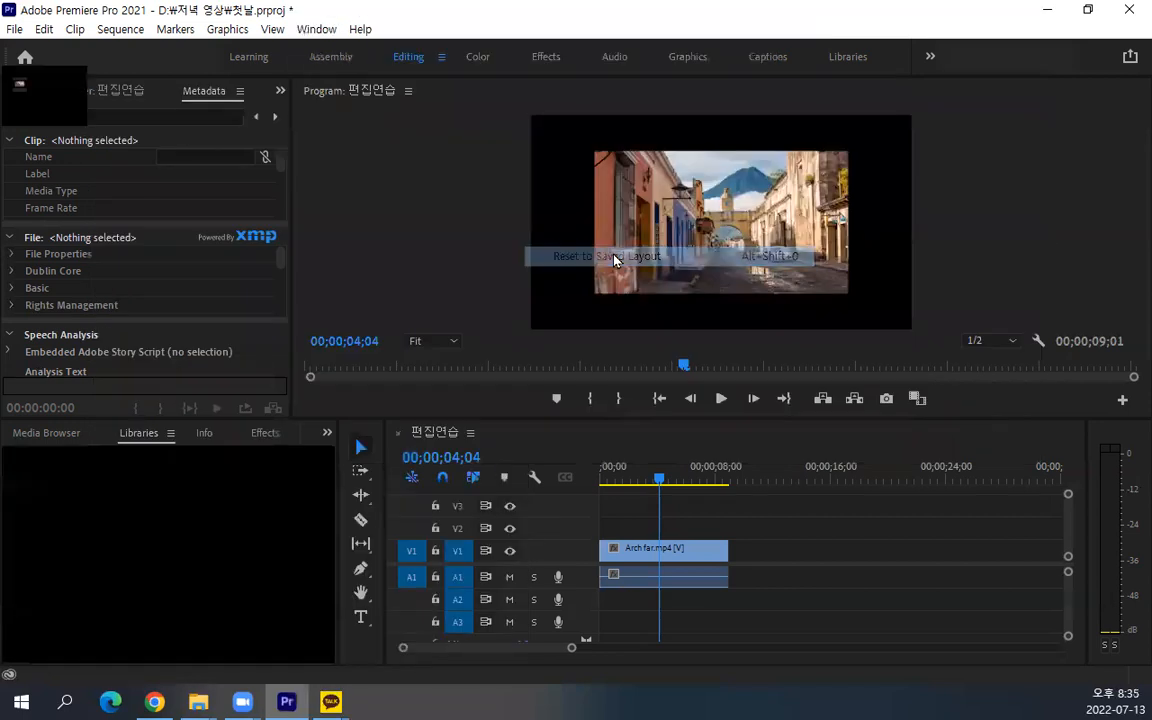
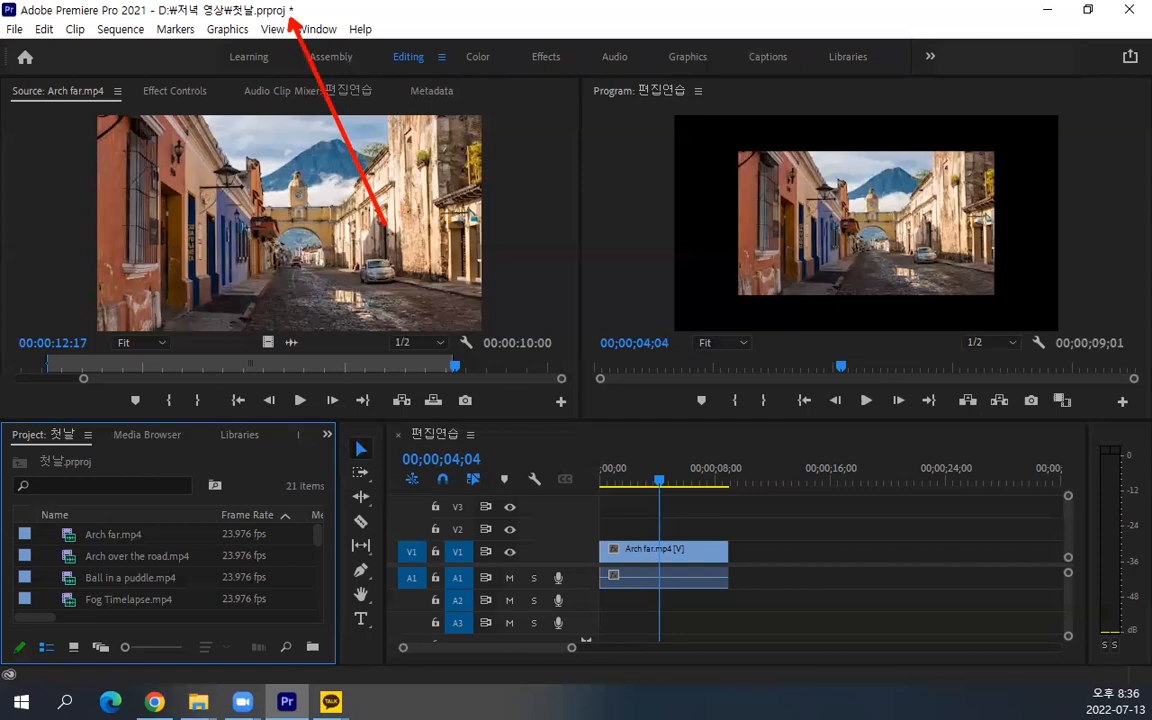
# Save the project and widen the Project panel slightly until the Info tab shows
pyautogui.press('Escape')
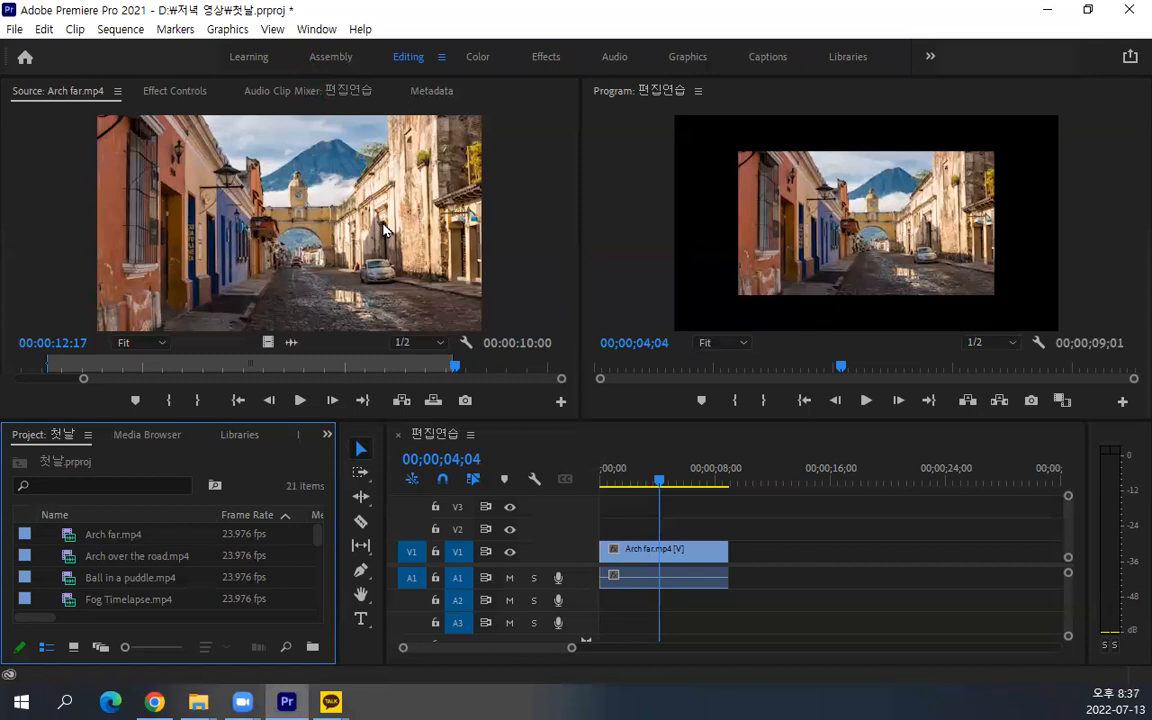
pyautogui.hotkey('ctrl', 's')
pyautogui.moveTo(339, 519); pyautogui.dragTo(361, 521)
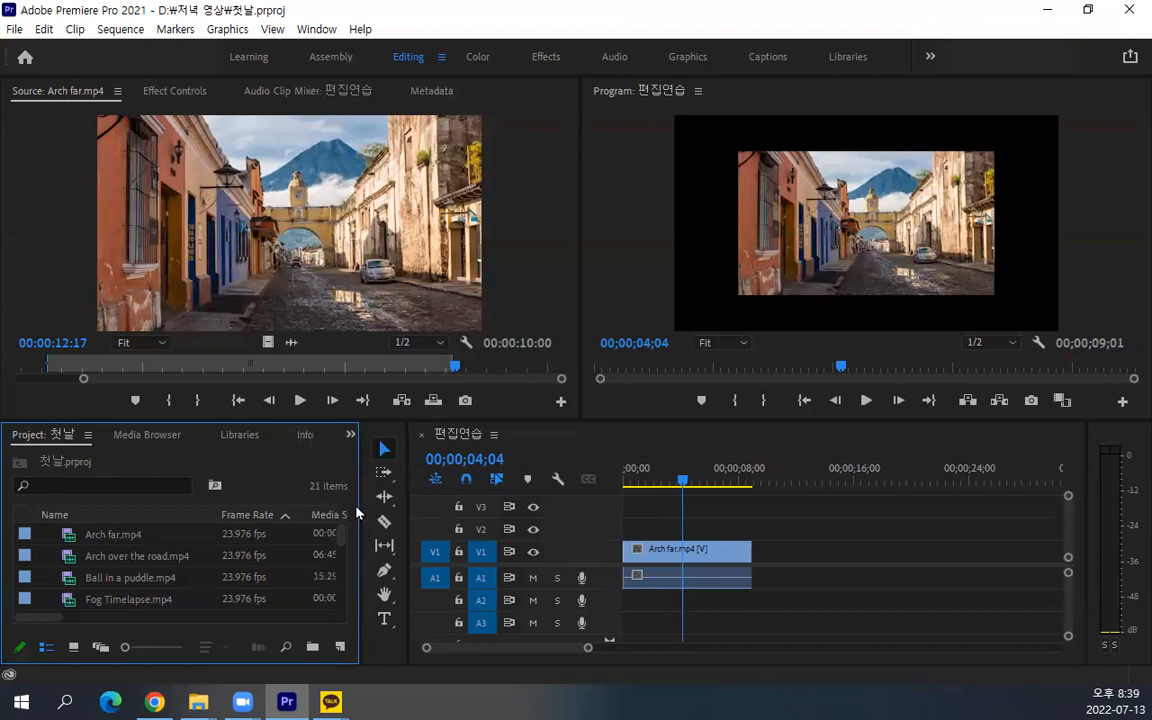
# Delete the Arch far.mp4 clip from the 편집연습 timeline and return the playhead to 00;00;00;00
pyautogui.click(397, 248)
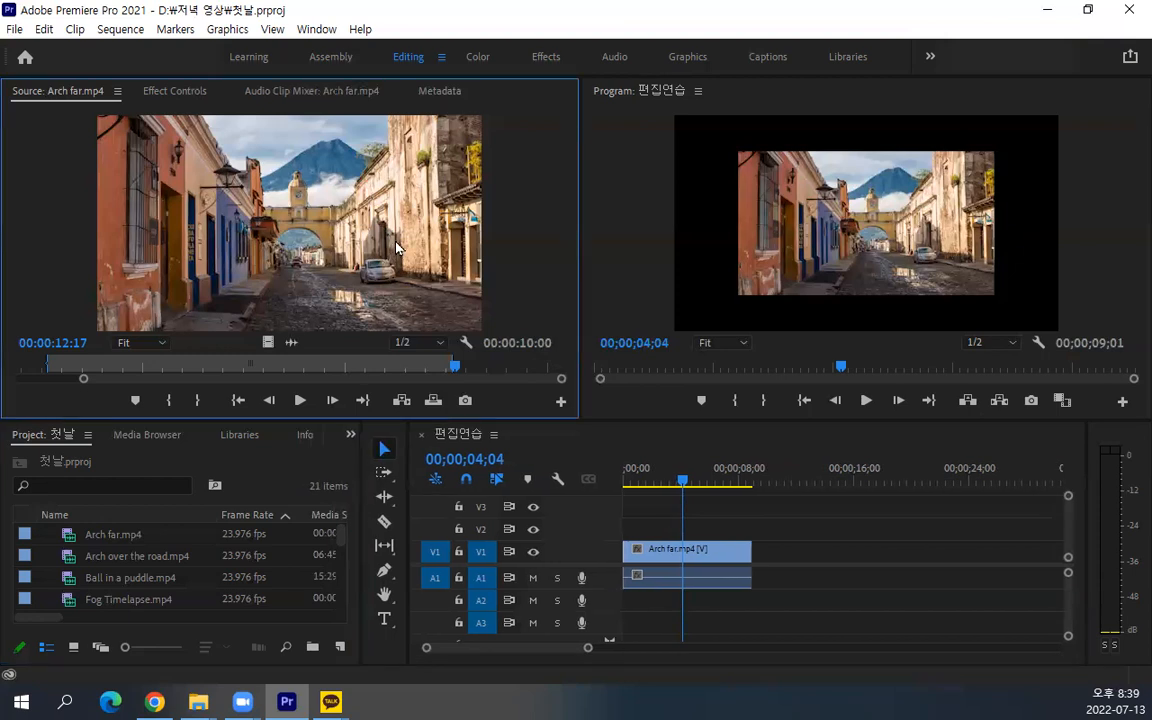
pyautogui.click(257, 307)
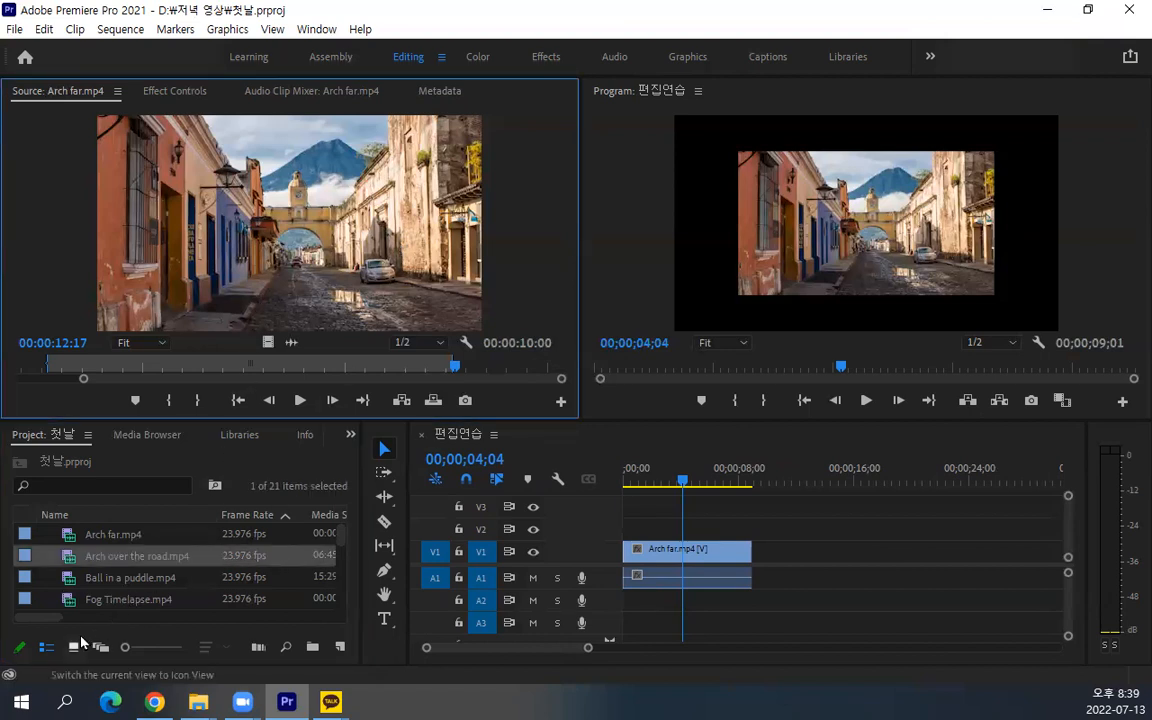
pyautogui.moveTo(778, 531); pyautogui.dragTo(615, 592)
pyautogui.press('Delete')
pyautogui.click(220, 541)
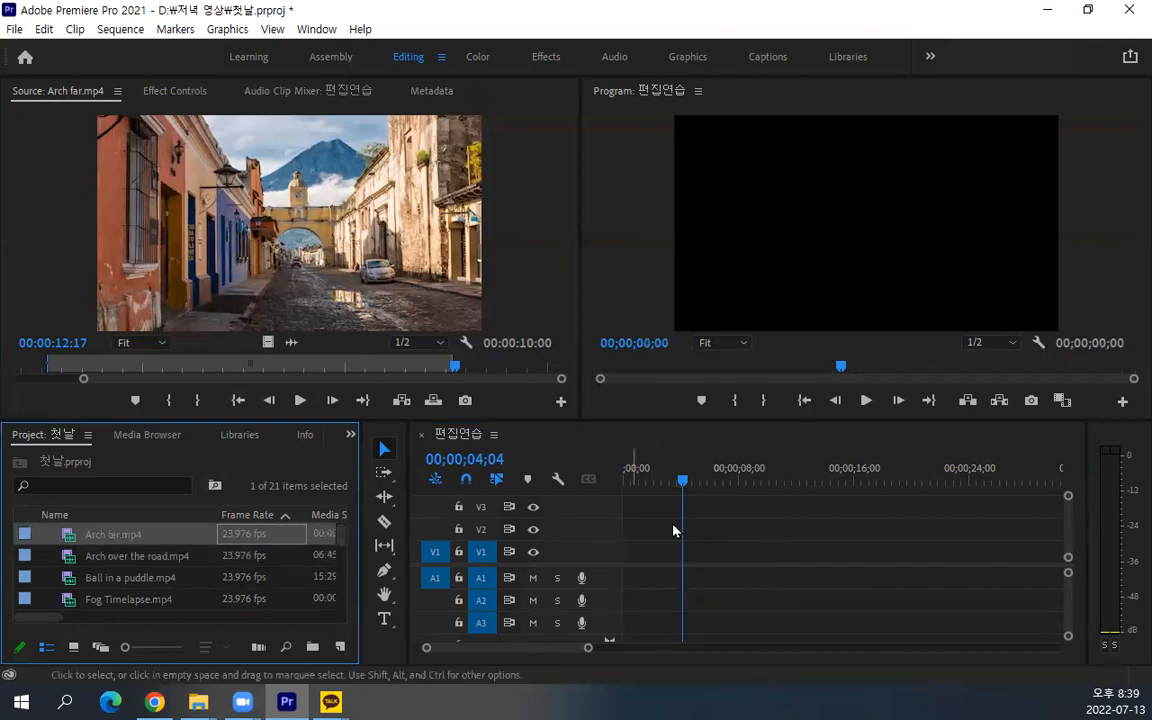
pyautogui.moveTo(680, 479); pyautogui.dragTo(535, 492)
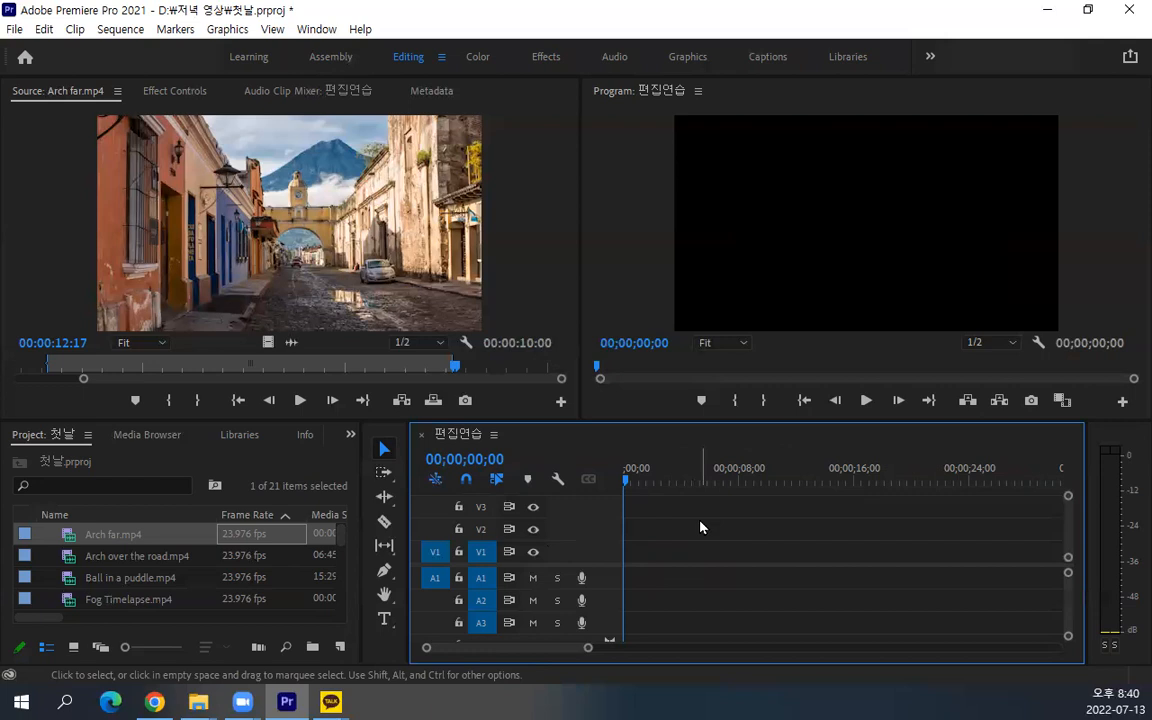
# Place all the project's clips at the start of tracks V1 and A1, keeping the existing sequence settings
pyautogui.click(141, 538)
pyautogui.click(162, 578)
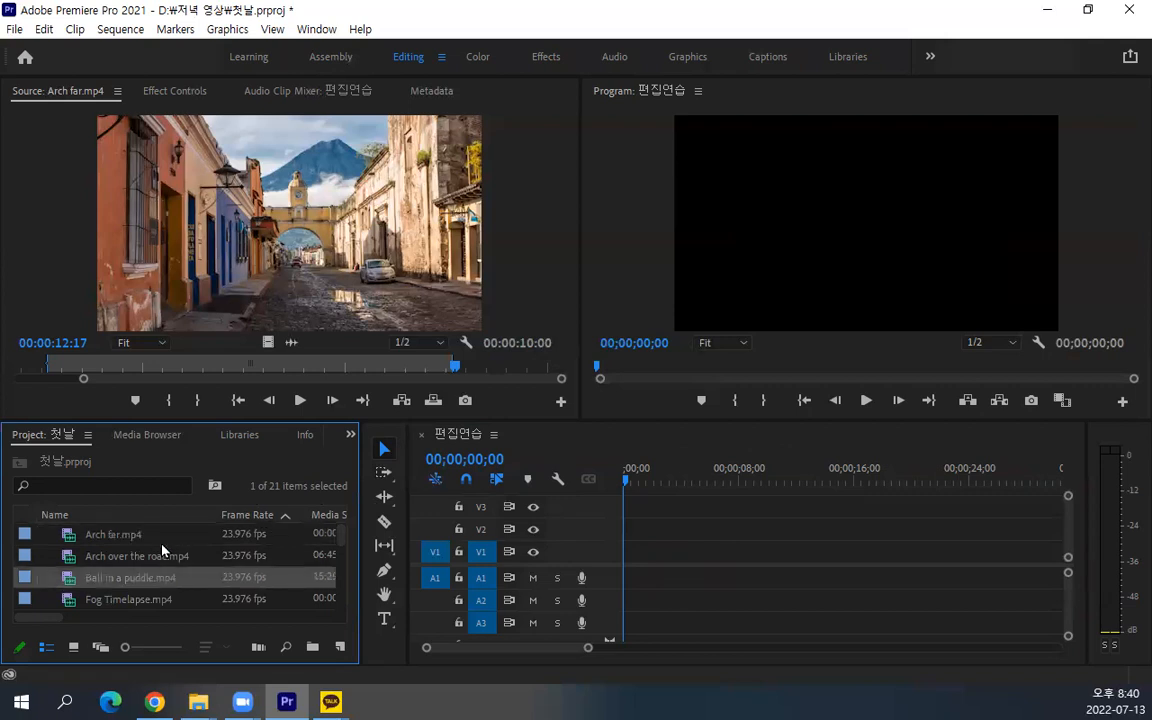
pyautogui.hotkey('ctrl', 'a')
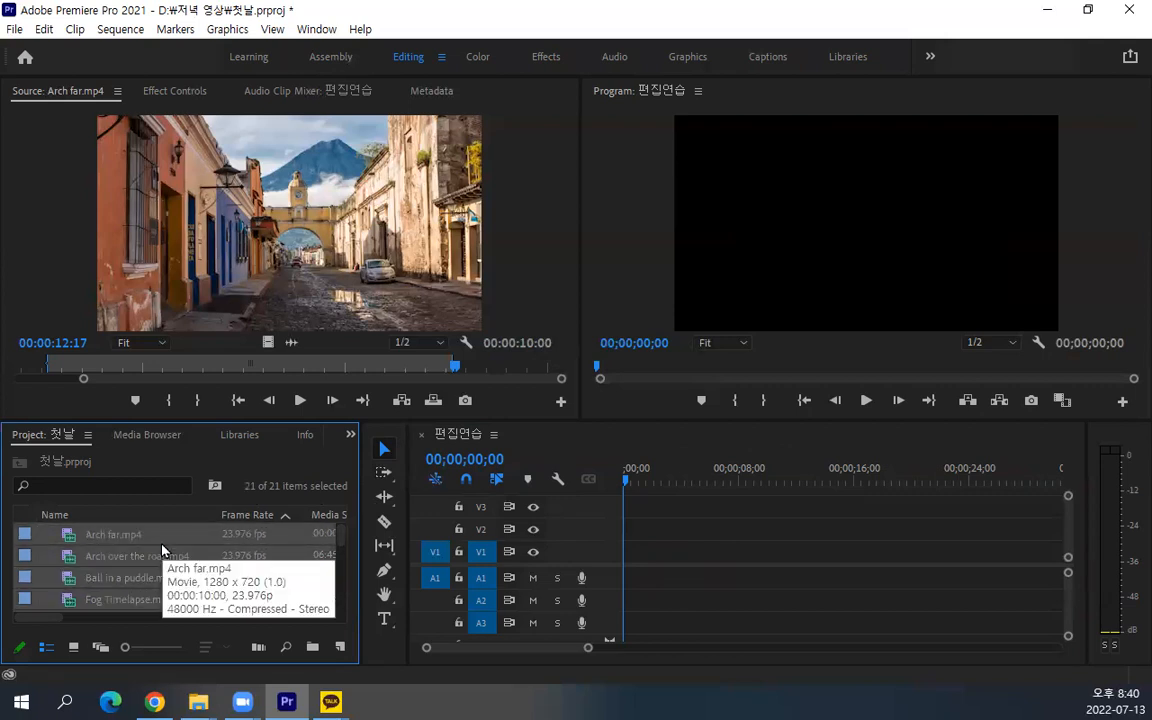
pyautogui.moveTo(123, 568); pyautogui.dragTo(633, 587)
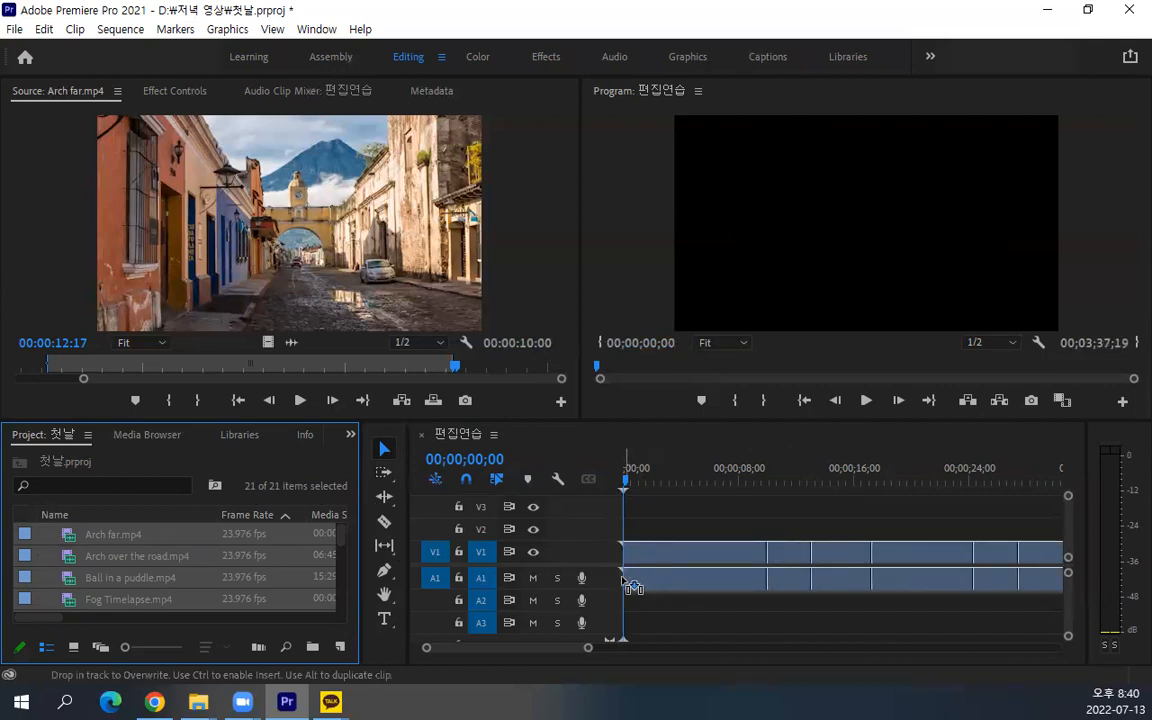
pyautogui.moveTo(633, 587)
pyautogui.mouseDown()
pyautogui.moveTo(627, 545)
pyautogui.moveTo(638, 578)
pyautogui.moveTo(620, 573)
pyautogui.mouseUp()
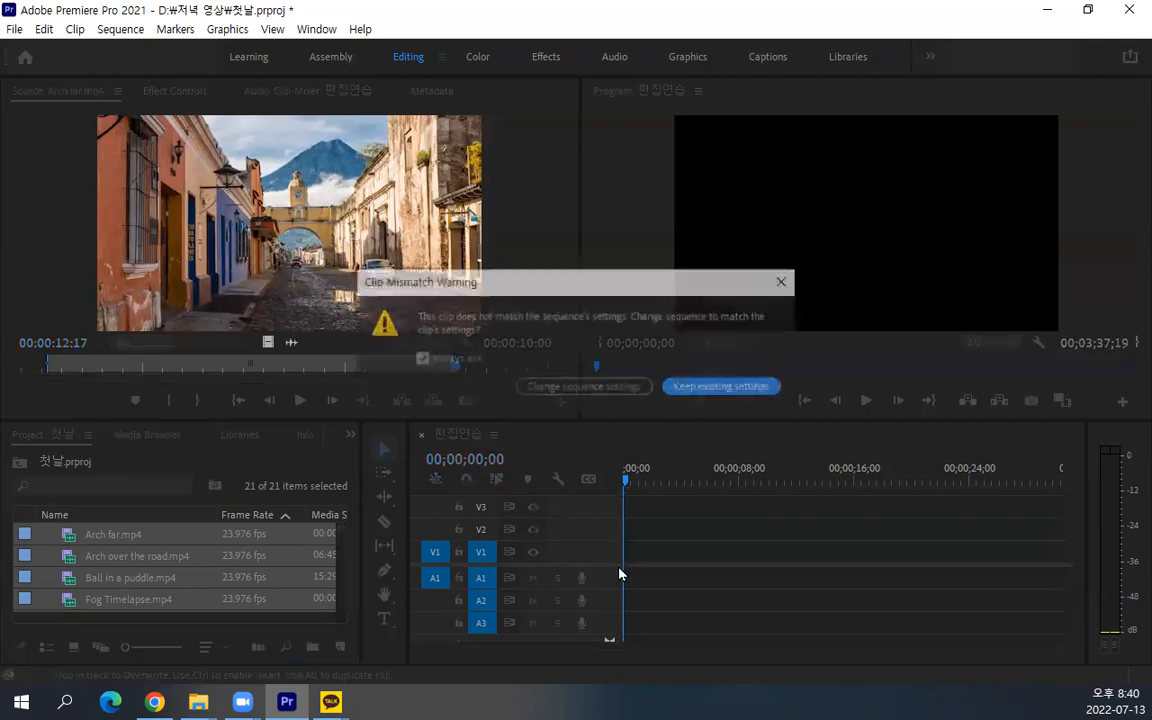
pyautogui.click(683, 388)
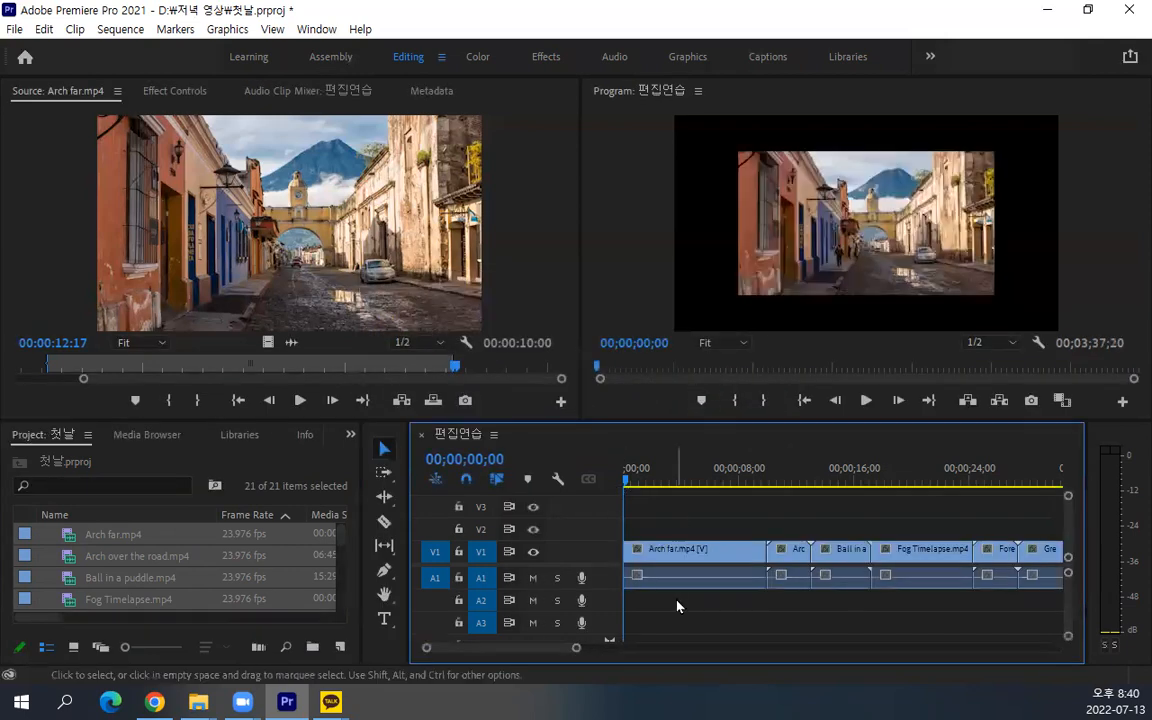
pyautogui.scroll(-3, 697, 584)
pyautogui.scroll(-2, 697, 584)
pyautogui.scroll(3, 697, 584)
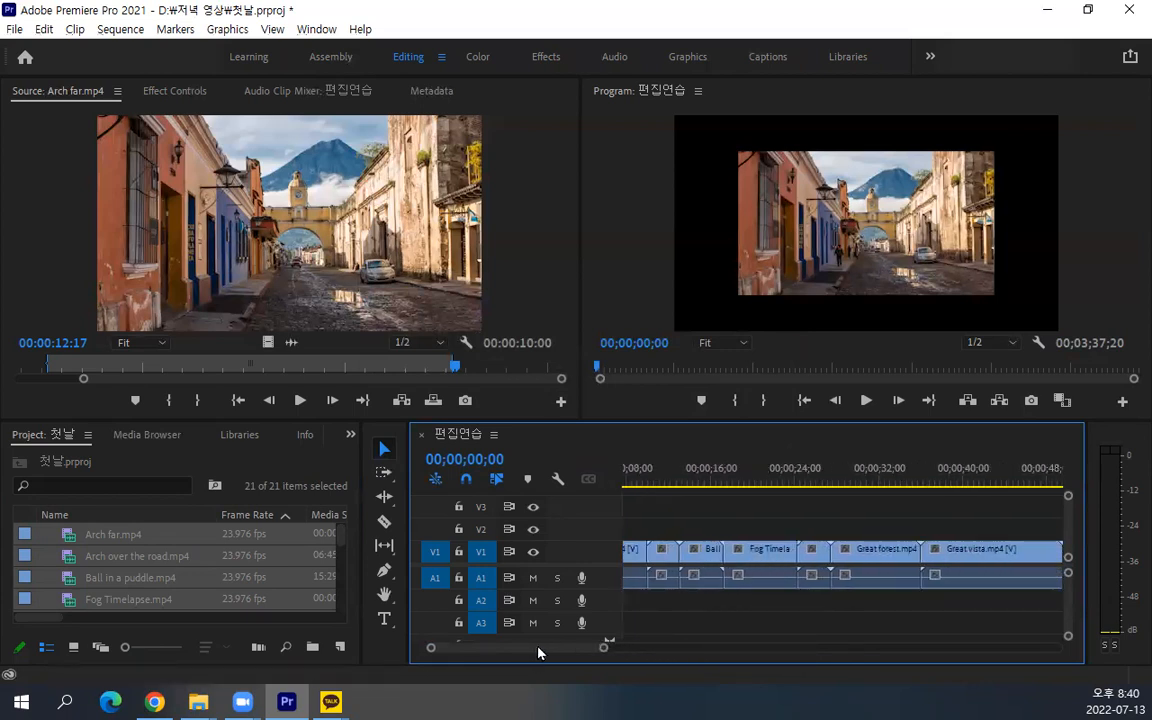
pyautogui.moveTo(538, 652); pyautogui.dragTo(474, 652)
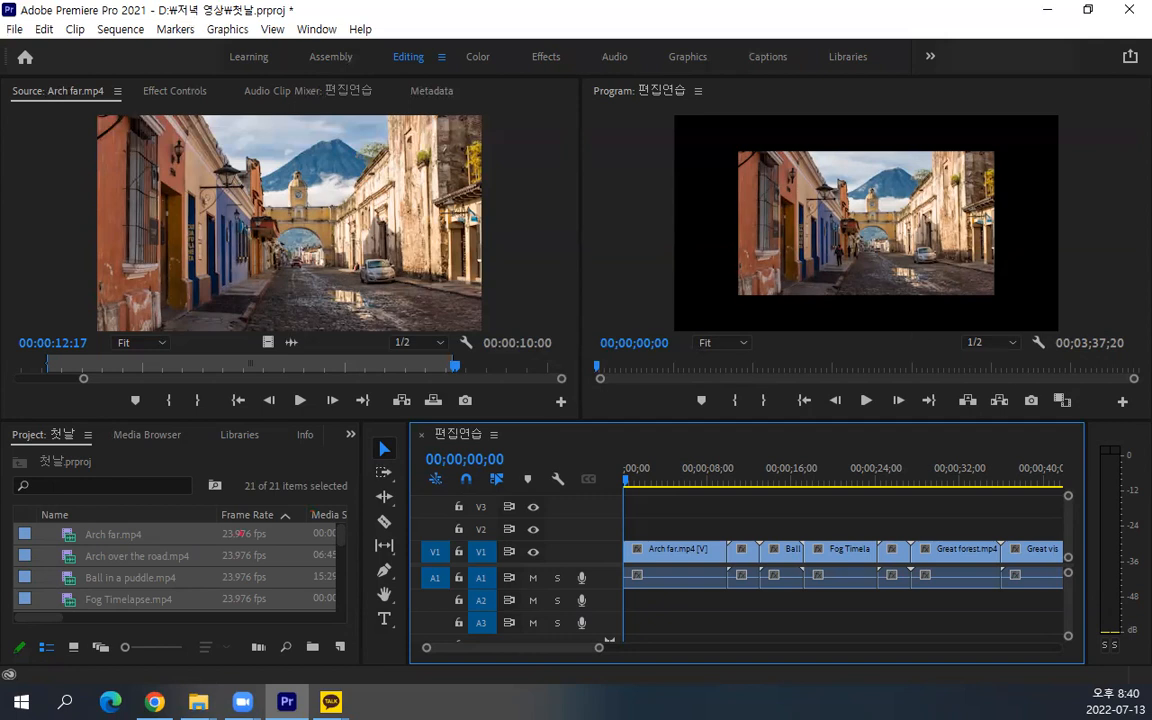
pyautogui.moveTo(218, 613)
pyautogui.mouseDown()
pyautogui.moveTo(109, 545)
pyautogui.moveTo(297, 572)
pyautogui.moveTo(163, 603)
pyautogui.mouseUp()
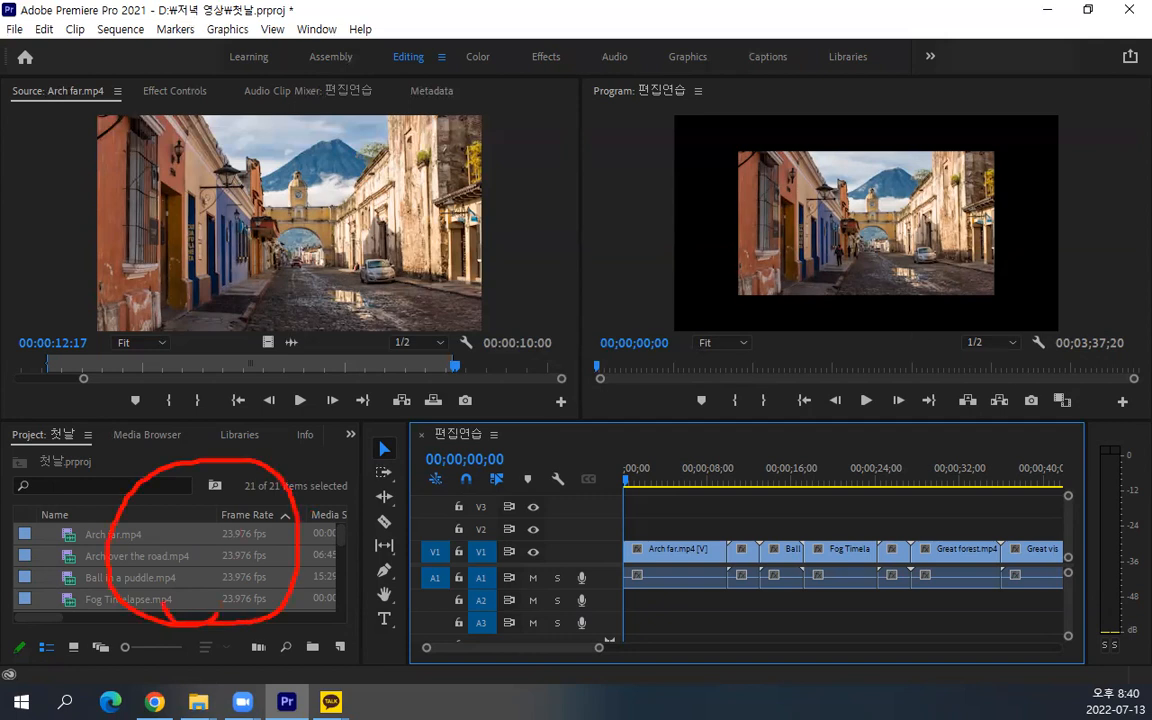
pyautogui.moveTo(284, 288)
pyautogui.mouseDown()
pyautogui.moveTo(293, 333)
pyautogui.moveTo(210, 205)
pyautogui.moveTo(345, 97)
pyautogui.moveTo(331, 300)
pyautogui.mouseUp()
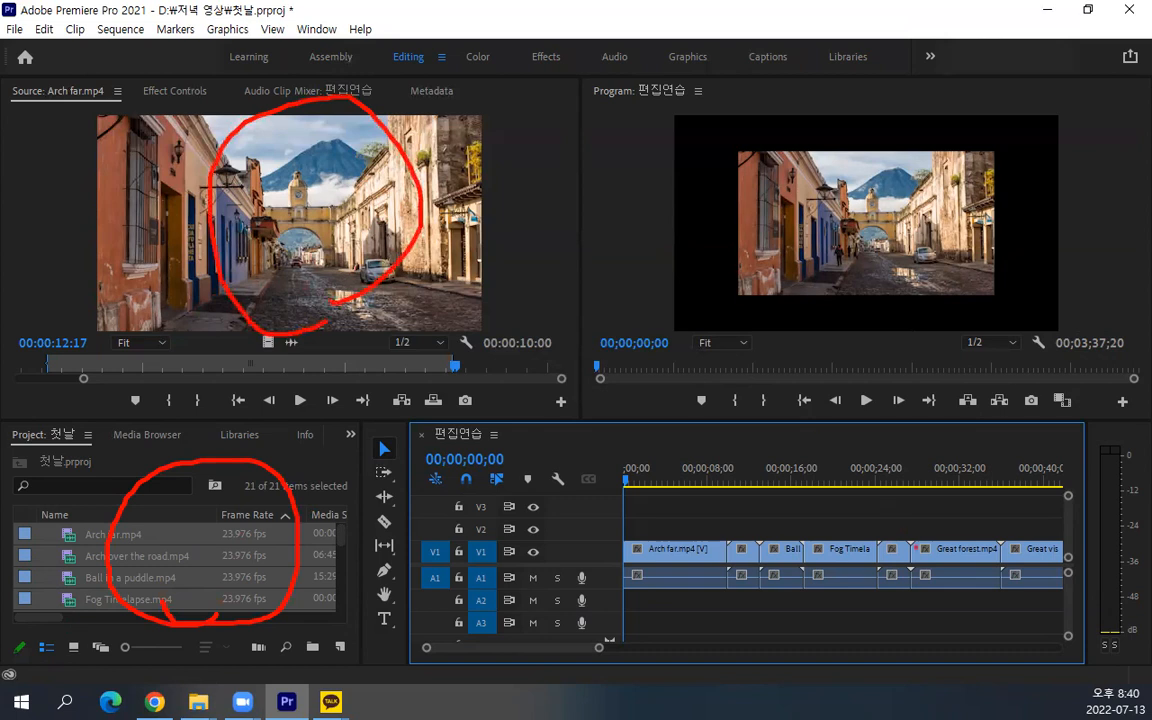
pyautogui.moveTo(886, 648)
pyautogui.mouseDown()
pyautogui.moveTo(715, 542)
pyautogui.moveTo(875, 438)
pyautogui.moveTo(983, 580)
pyautogui.moveTo(886, 648)
pyautogui.mouseUp()
pyautogui.moveTo(805, 316)
pyautogui.mouseDown()
pyautogui.moveTo(652, 203)
pyautogui.moveTo(804, 66)
pyautogui.moveTo(1011, 151)
pyautogui.moveTo(937, 291)
pyautogui.moveTo(805, 315)
pyautogui.mouseUp()
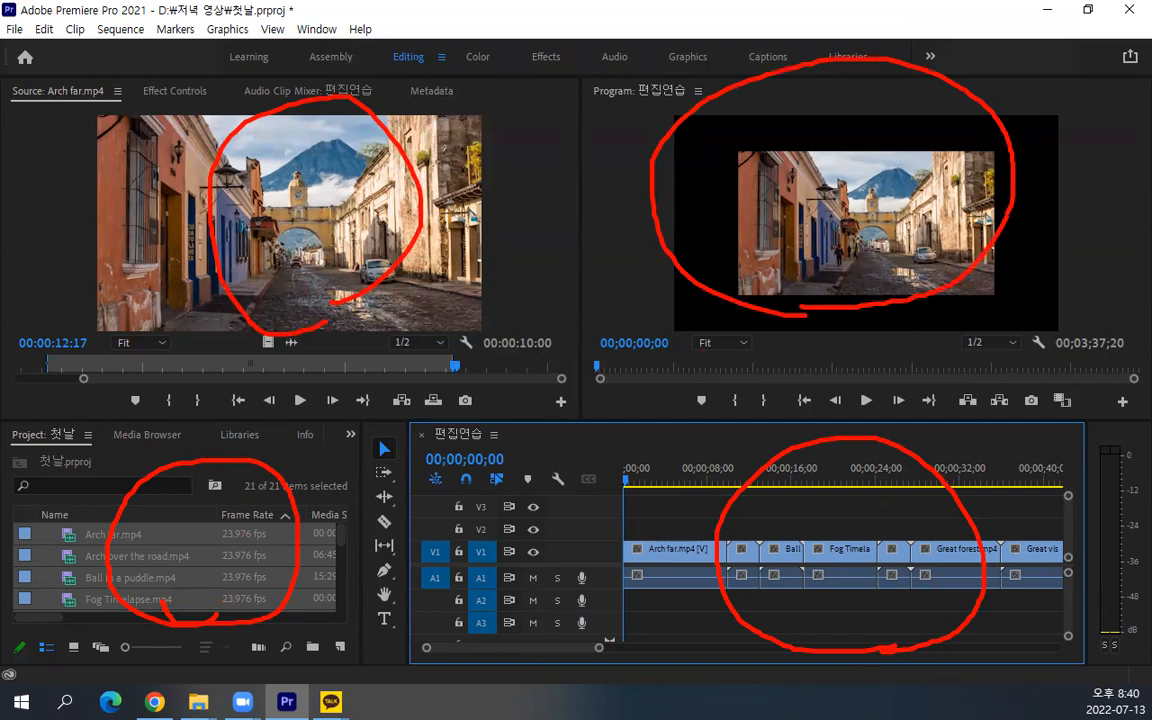
pyautogui.press('Escape')
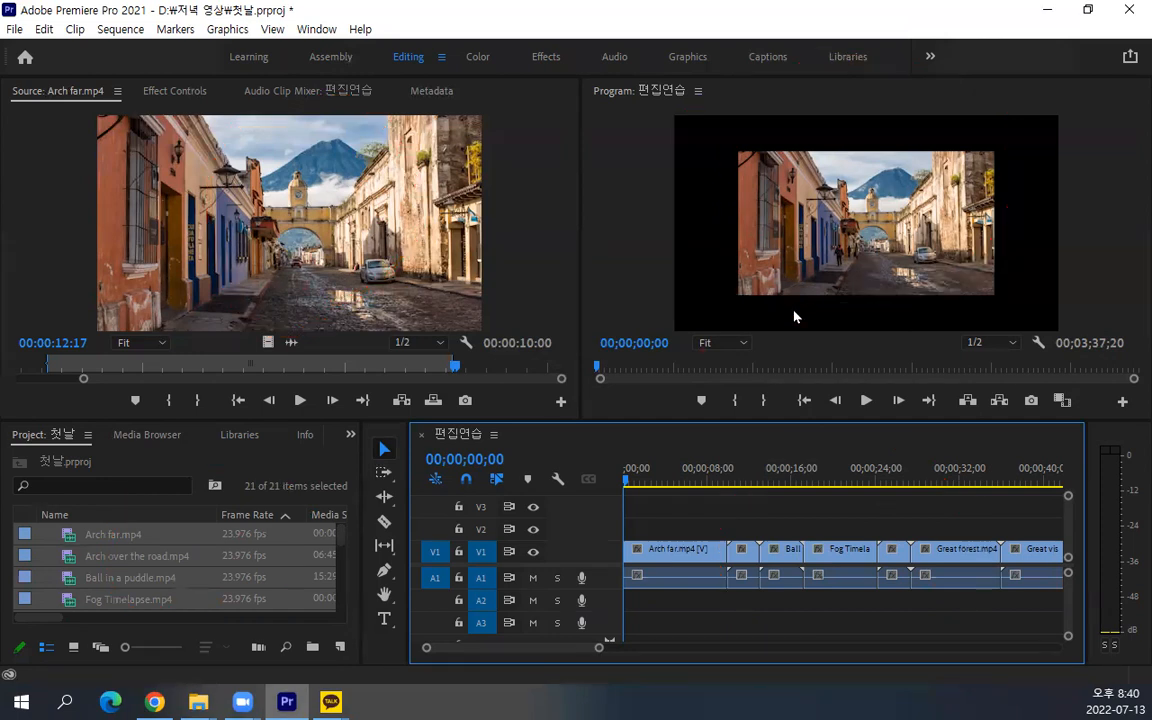
pyautogui.moveTo(455, 362); pyautogui.dragTo(455, 133)
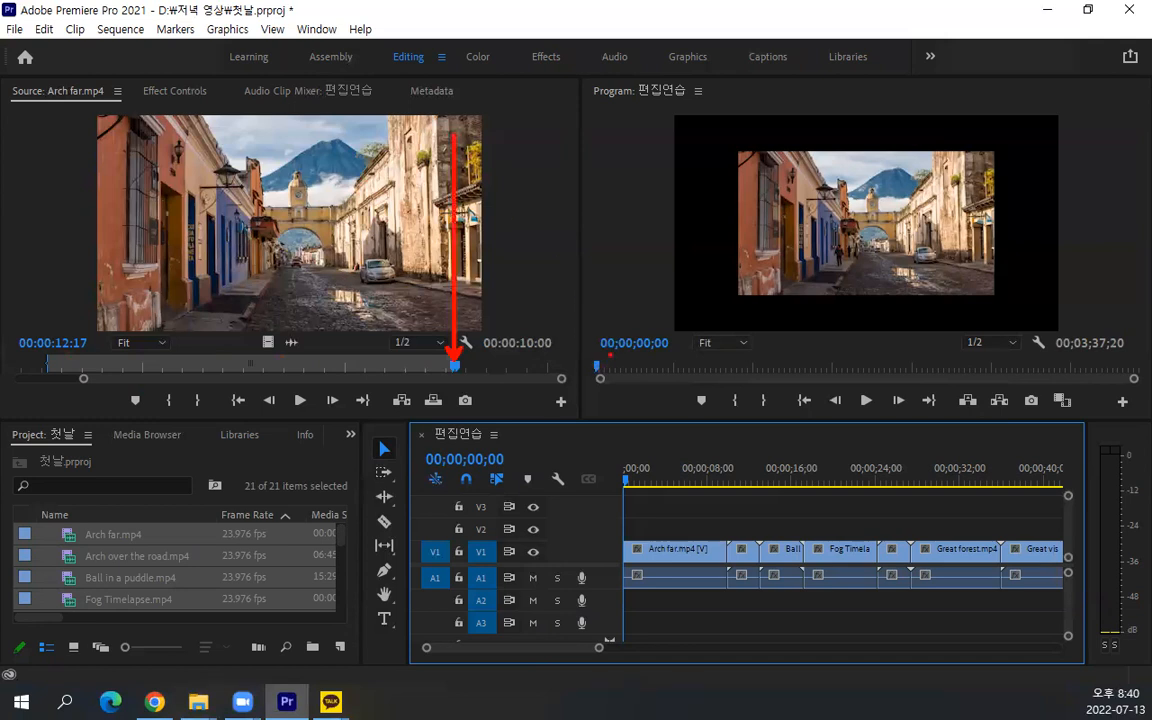
pyautogui.moveTo(604, 352); pyautogui.dragTo(728, 168)
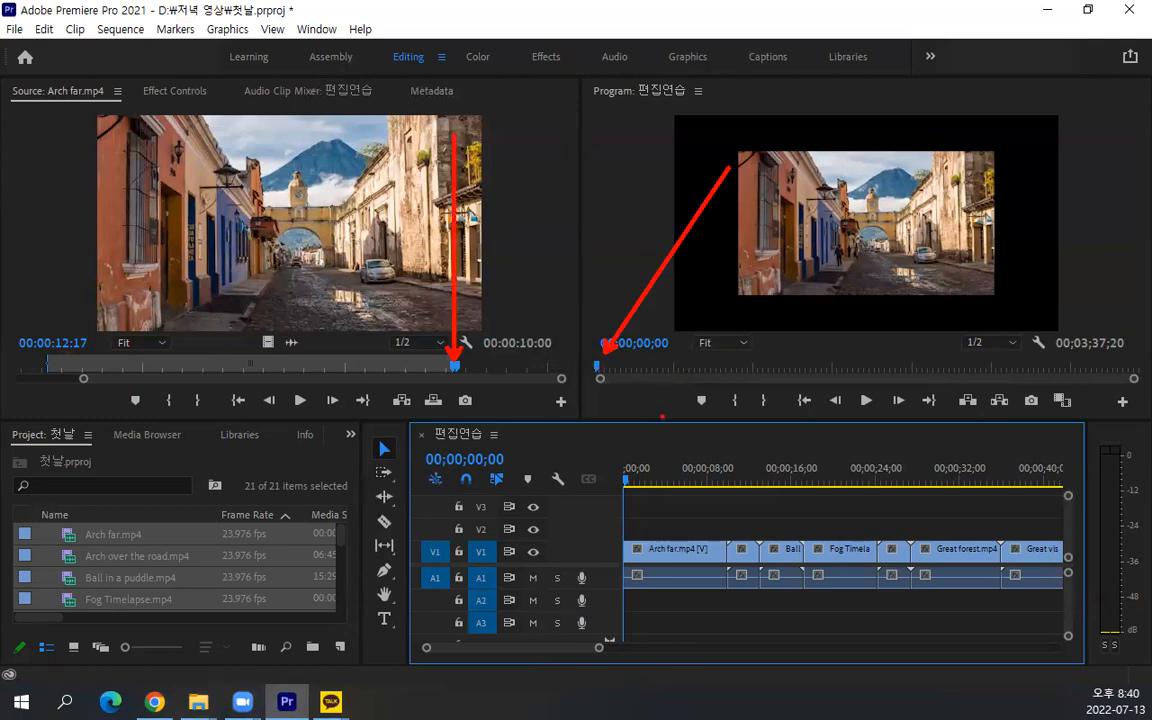
pyautogui.moveTo(630, 470); pyautogui.dragTo(870, 323)
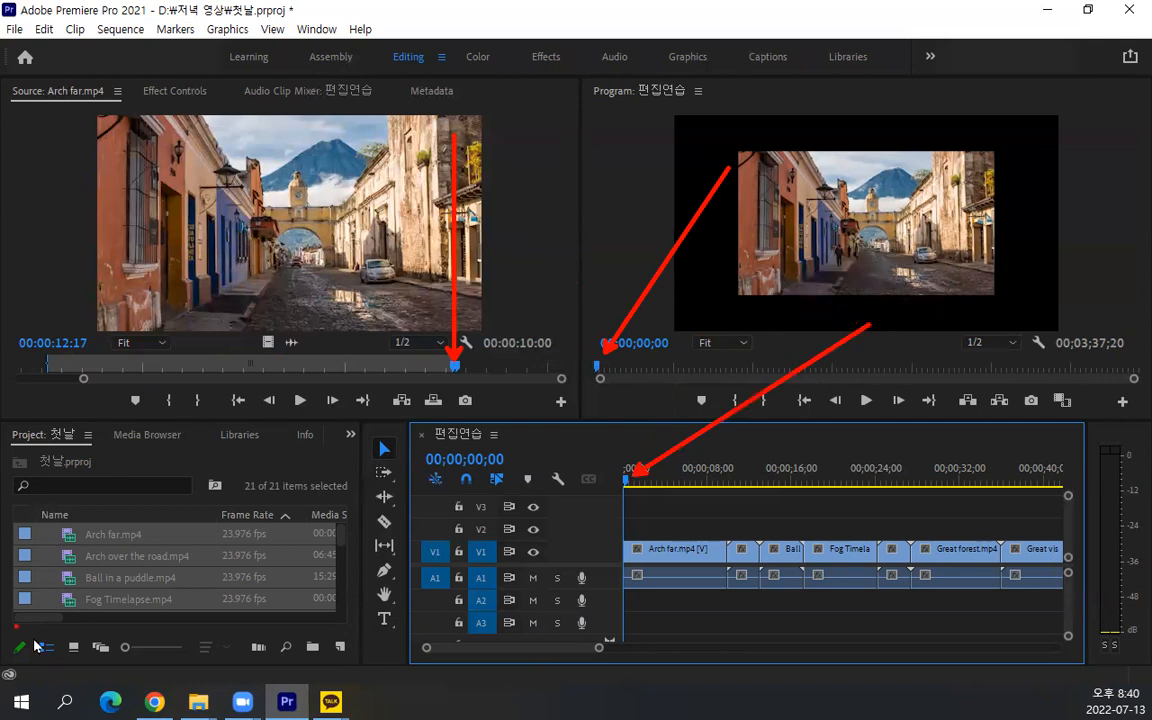
pyautogui.press('Escape')
# Show the project clips in icon view and skim through the Fog Timelapse.mp4 thumbnail
pyautogui.click(70, 649)
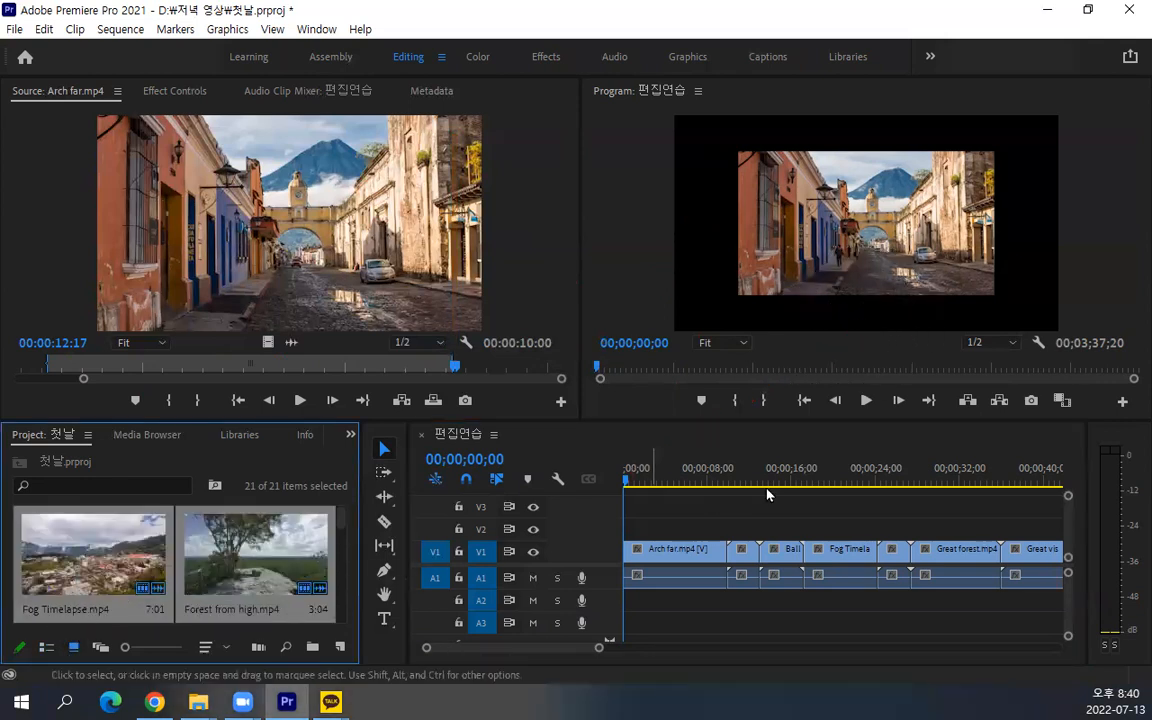
pyautogui.click(89, 602)
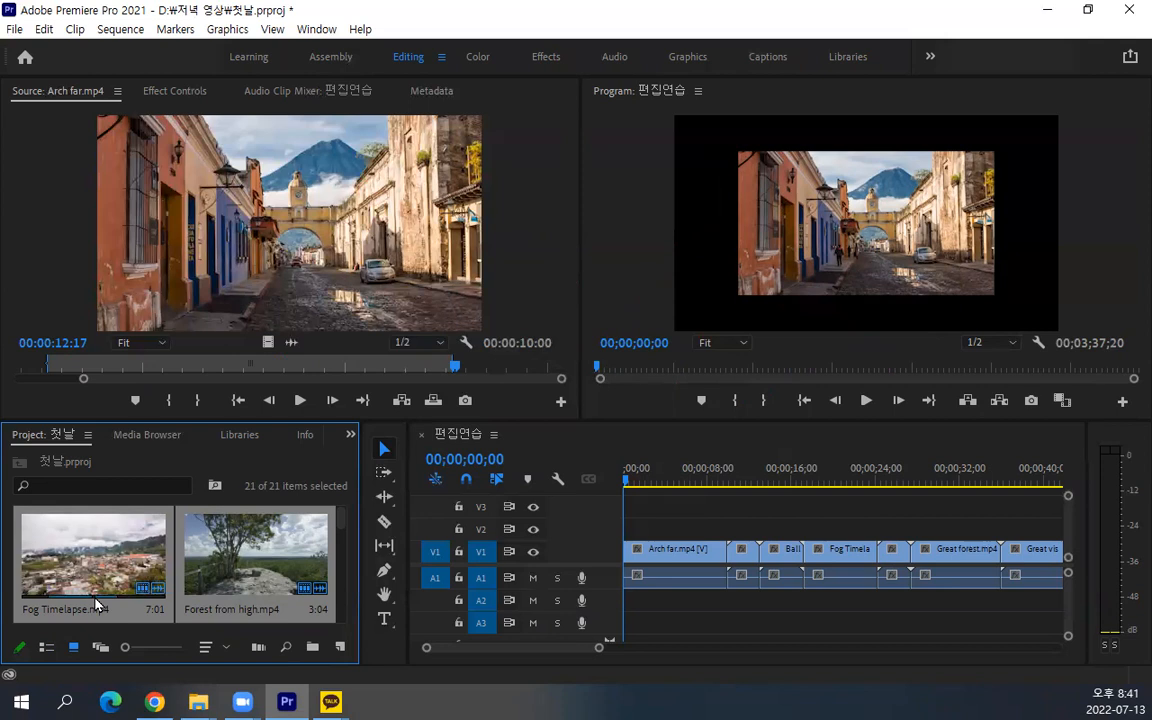
pyautogui.click(592, 286)
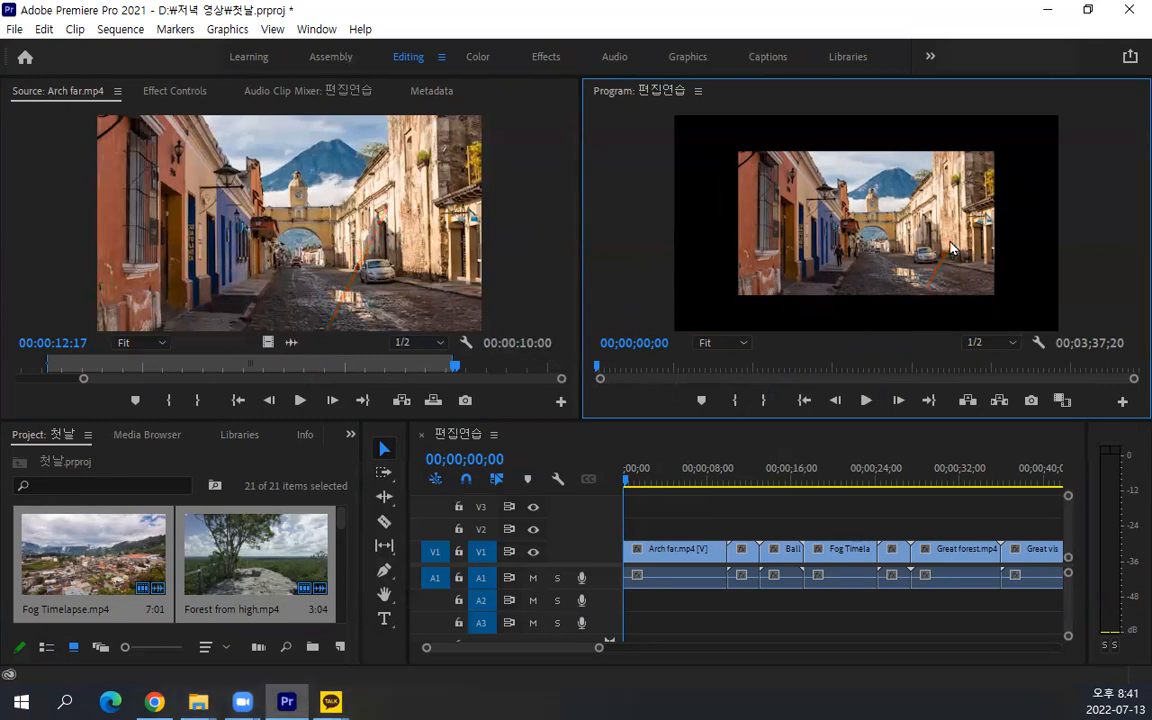
pyautogui.click(567, 286)
pyautogui.click(588, 305)
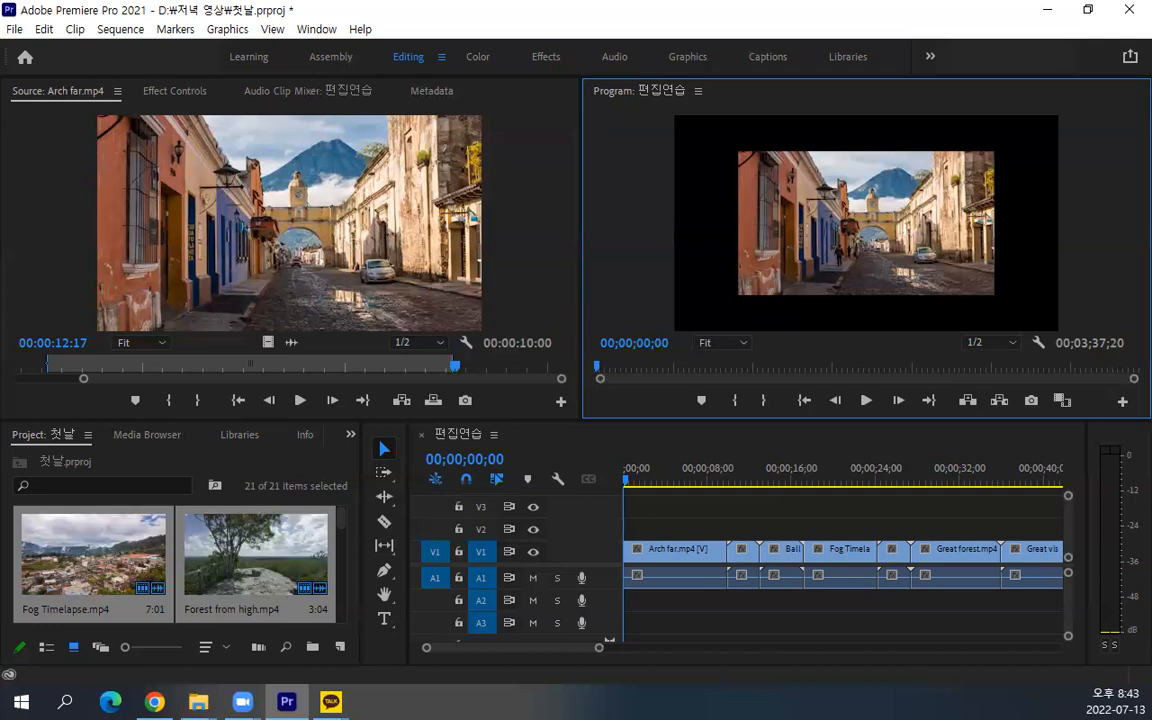
# Maximize the timeline panel and trim both ends of the Arch over the road.mp4 clip, leaving gaps around it
pyautogui.click(746, 495)
pyautogui.press('`')
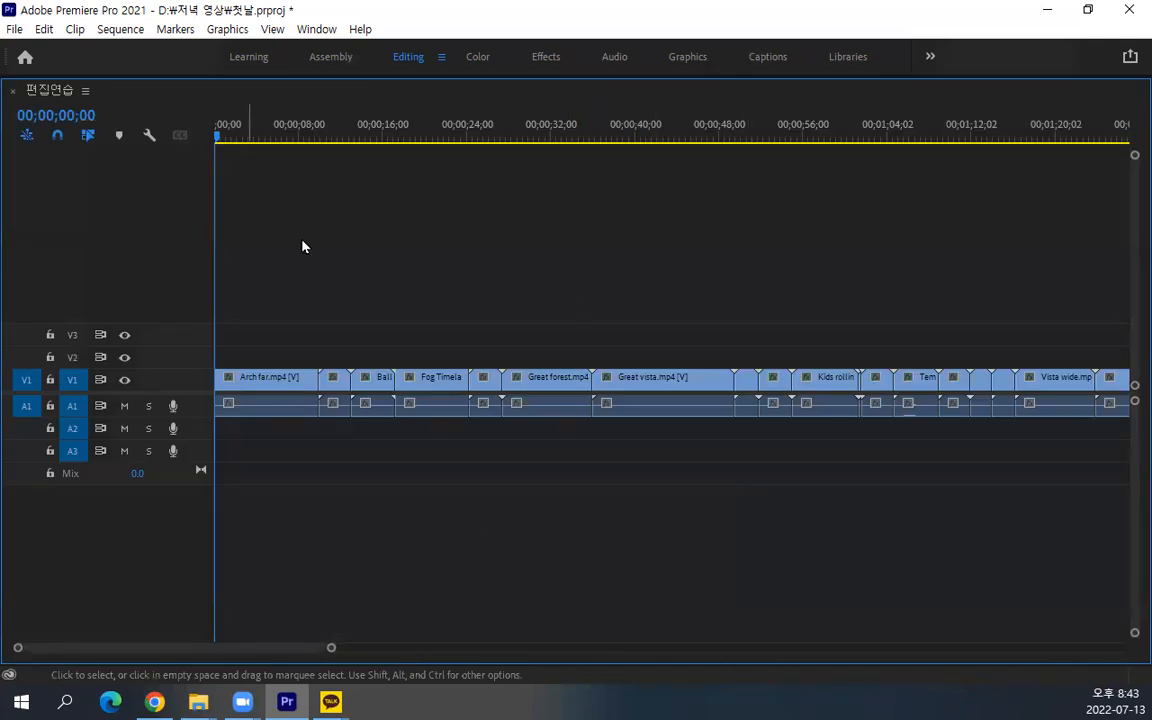
pyautogui.scroll(1, 368, 373)
pyautogui.scroll(1, 367, 369)
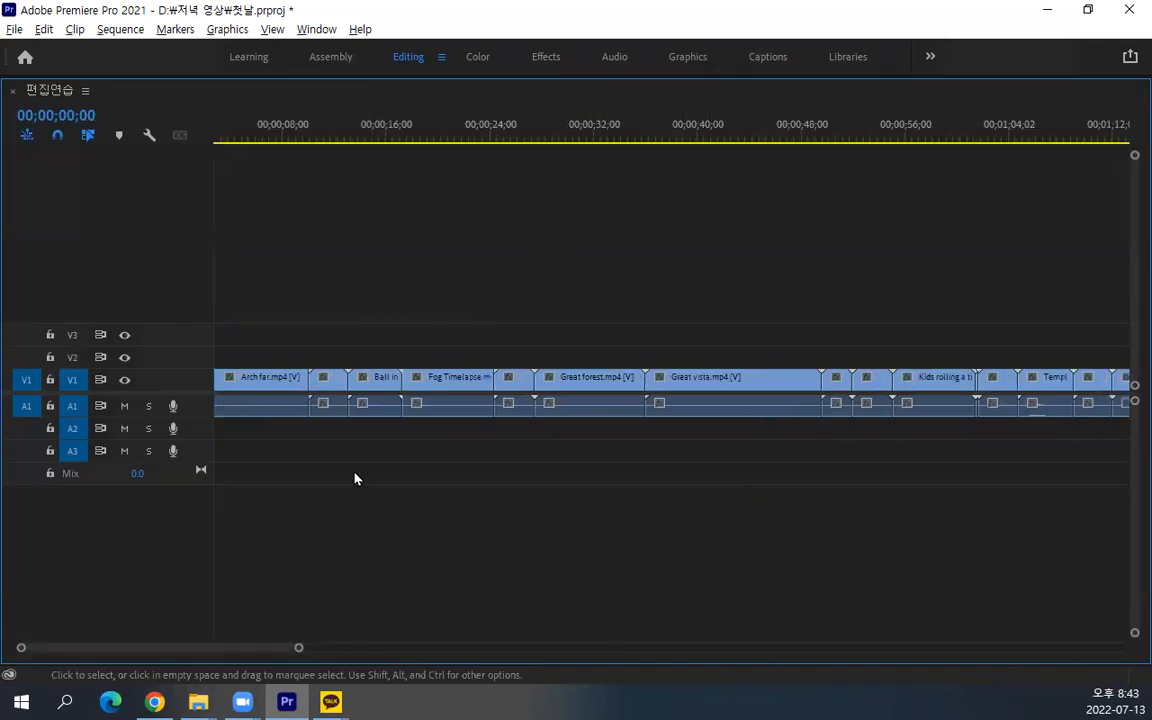
pyautogui.moveTo(269, 649); pyautogui.dragTo(126, 648)
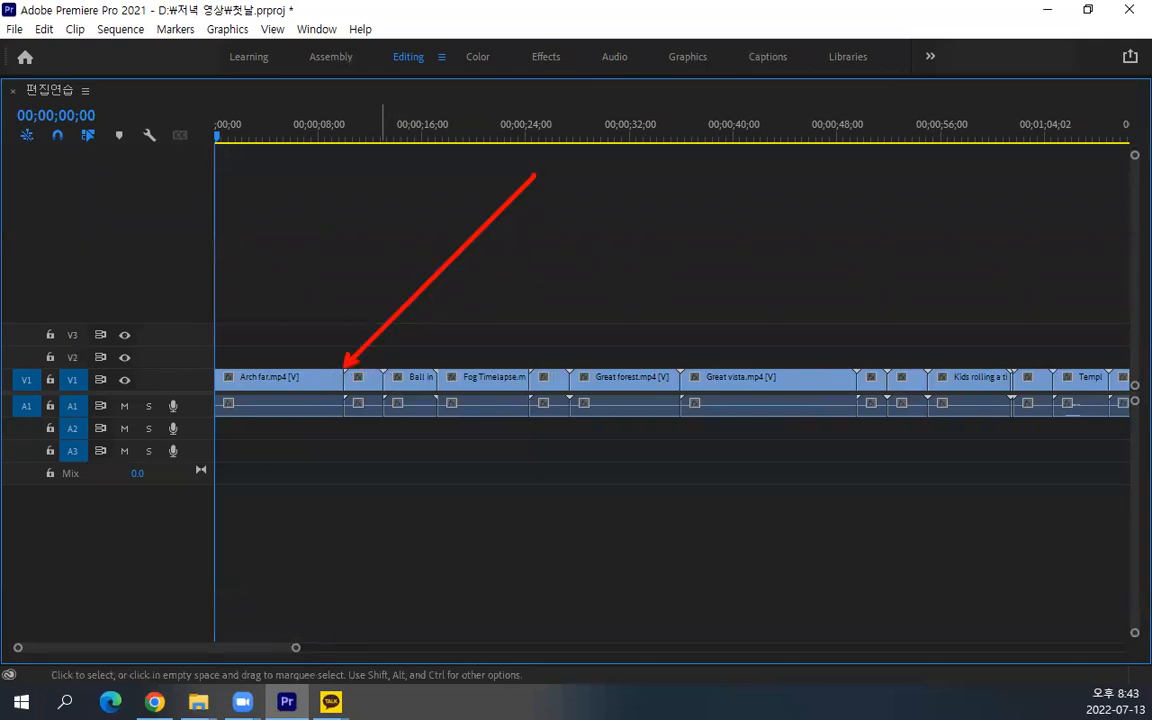
pyautogui.click(349, 379)
pyautogui.moveTo(349, 379); pyautogui.dragTo(366, 378)
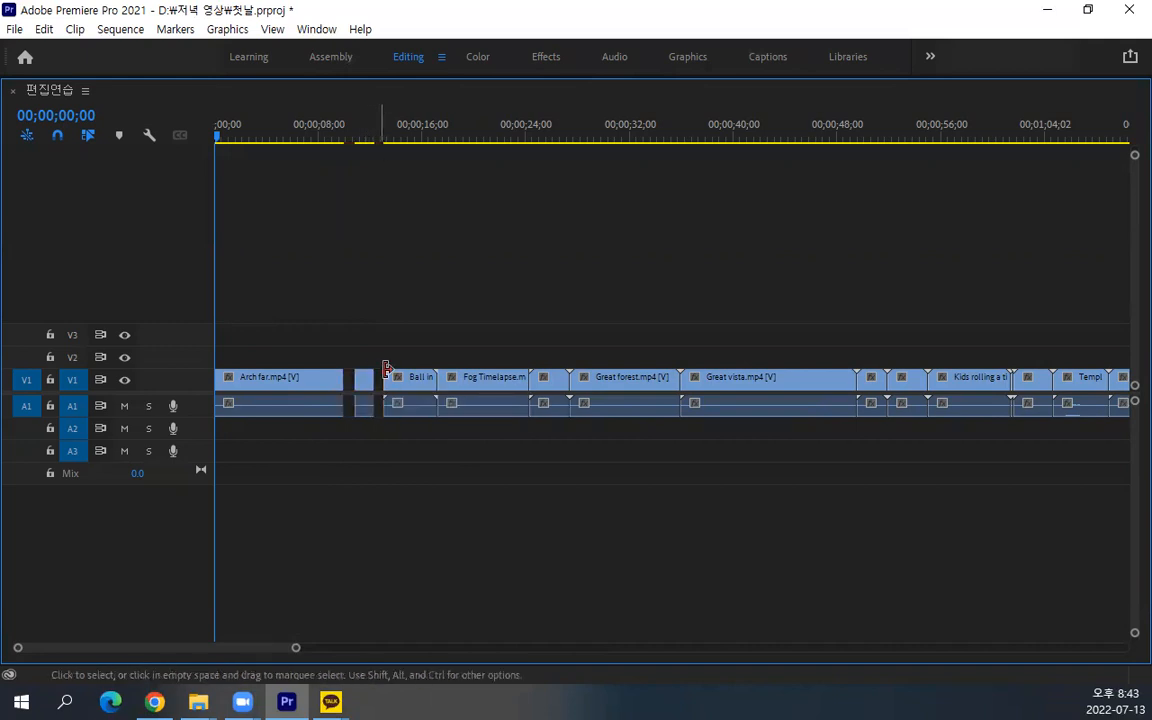
pyautogui.keyDown('alt'); pyautogui.scroll(2, 427, 368); pyautogui.keyUp('alt')
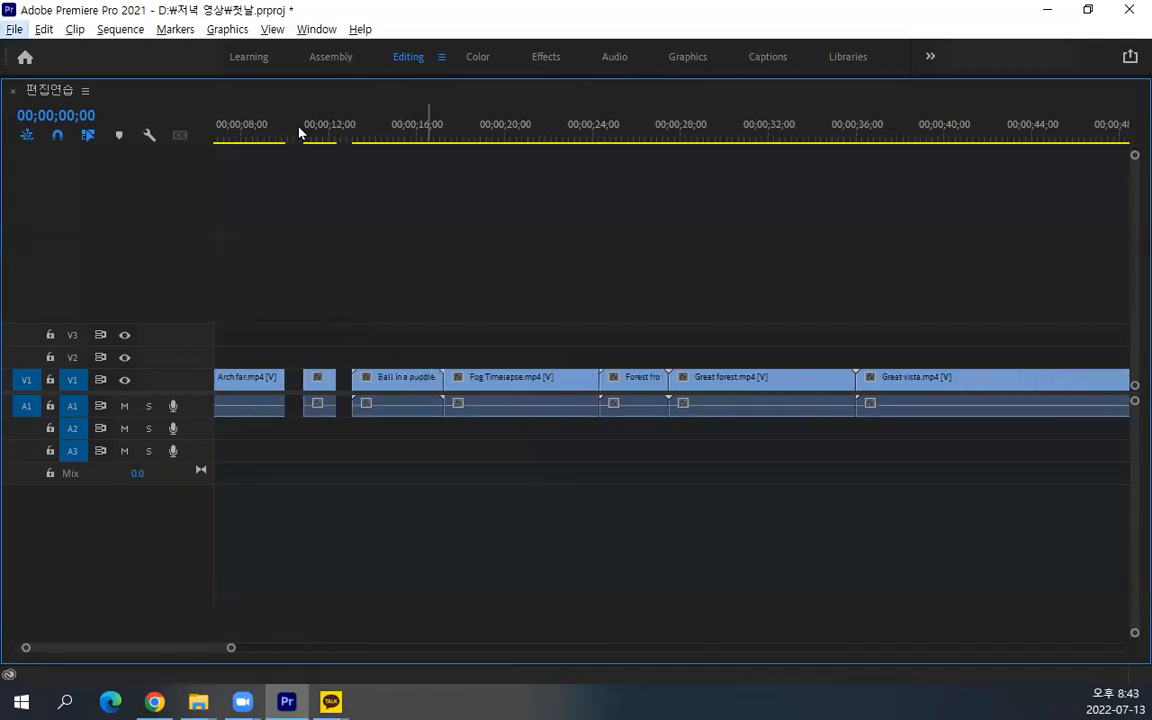
# Select the Ball in a puddle.mp4 clip, set the playhead to 00;00;11;03 and restore the timeline panel to its normal size
pyautogui.click(362, 378)
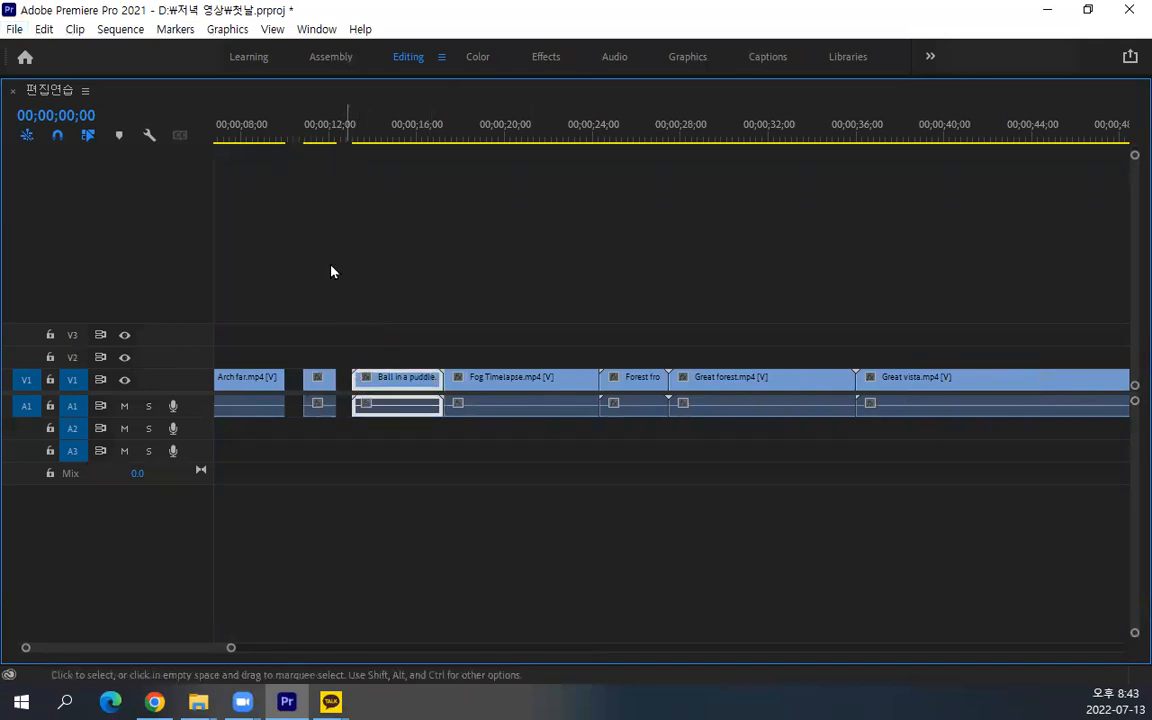
pyautogui.moveTo(257, 122); pyautogui.dragTo(310, 124)
pyautogui.press('`')
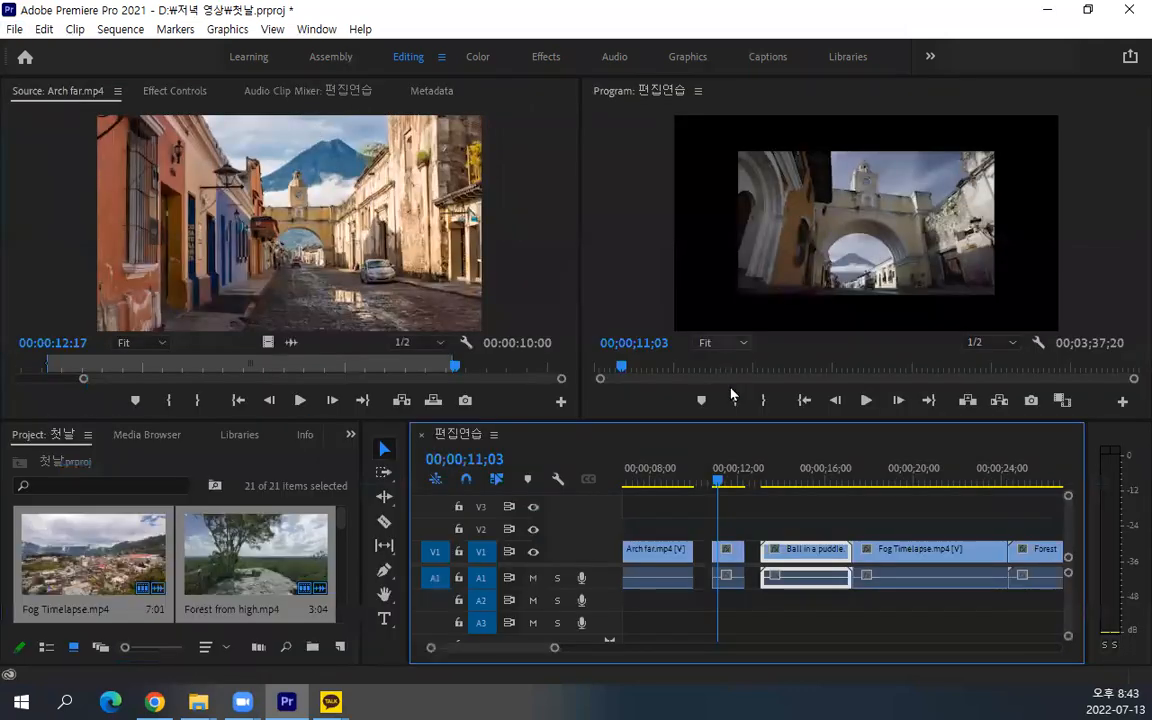
# Trim the start of the Ball in a puddle.mp4 clip and cut its end back to about 00;00;16;20
pyautogui.moveTo(733, 478); pyautogui.dragTo(773, 486)
pyautogui.moveTo(766, 549); pyautogui.dragTo(779, 551)
pyautogui.moveTo(776, 486); pyautogui.dragTo(840, 511)
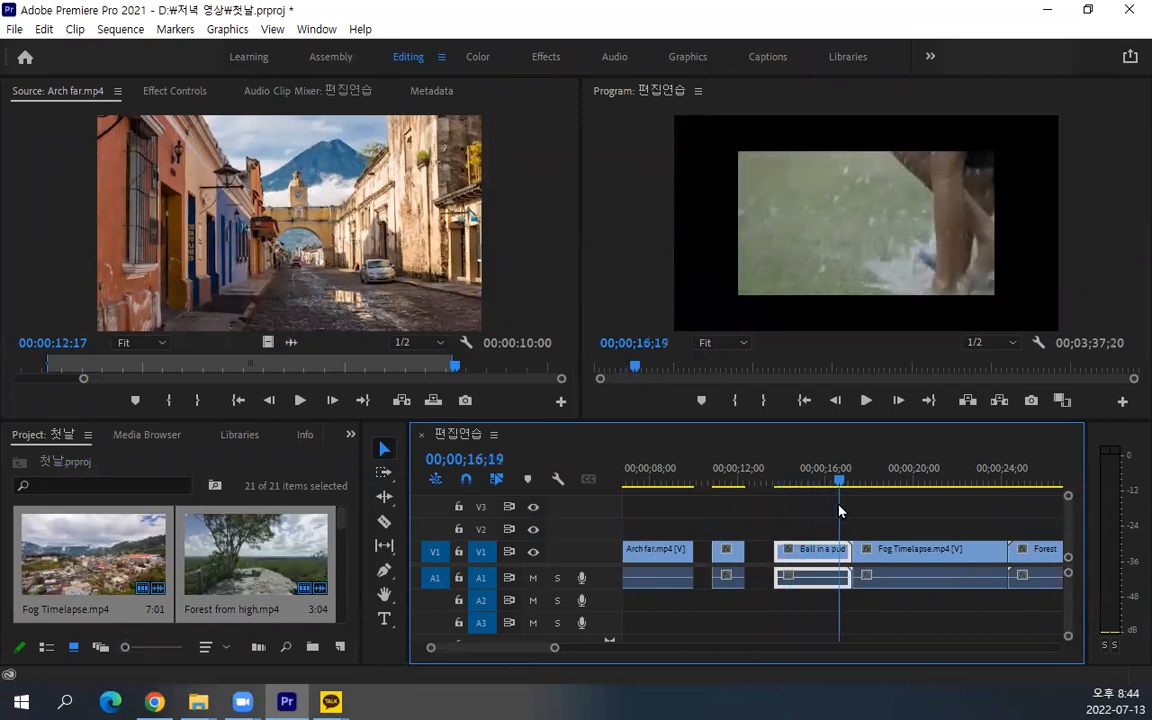
pyautogui.moveTo(848, 557); pyautogui.dragTo(838, 557)
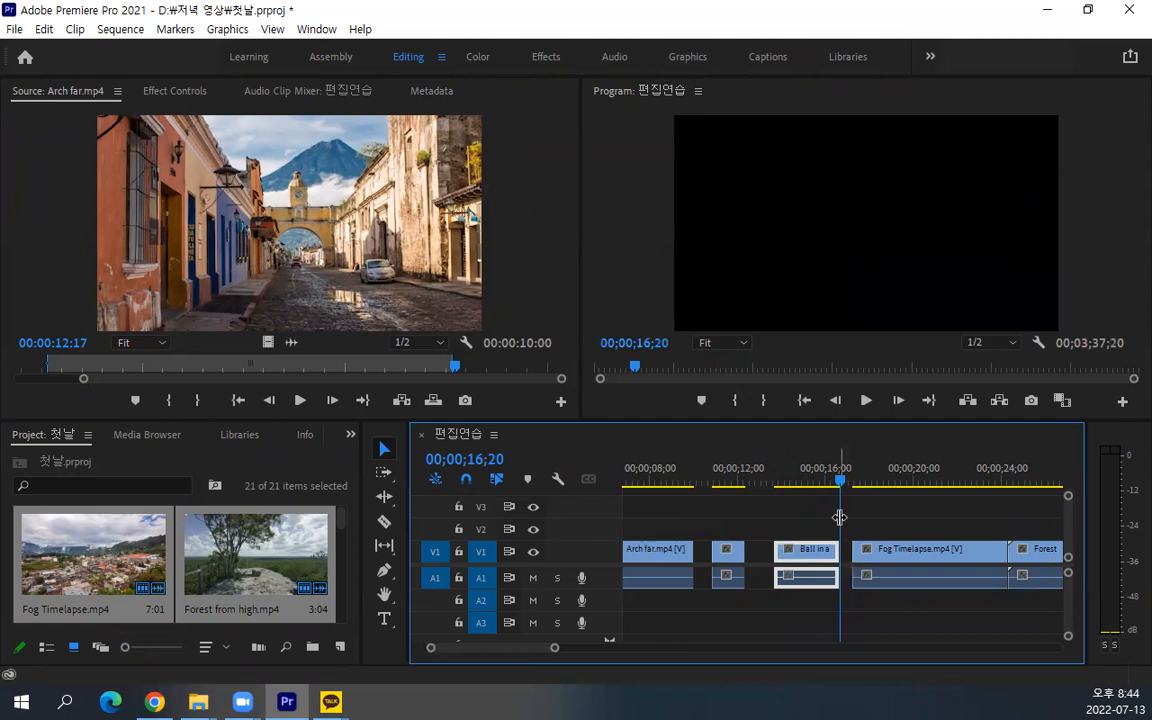
# Move the playhead into the Fog Timelapse.mp4 clip and play the sequence briefly
pyautogui.moveTo(840, 481); pyautogui.dragTo(938, 483)
pyautogui.press('space')
pyautogui.press('space')
# Trim the Forest from high.mp4, Great forest.mp4 and Great vista.mp4 clips at both ends, leaving gaps between them
pyautogui.moveTo(526, 651)
pyautogui.mouseDown()
pyautogui.moveTo(557, 651)
pyautogui.moveTo(532, 648)
pyautogui.mouseUp()
pyautogui.scroll(-2, 875, 498)
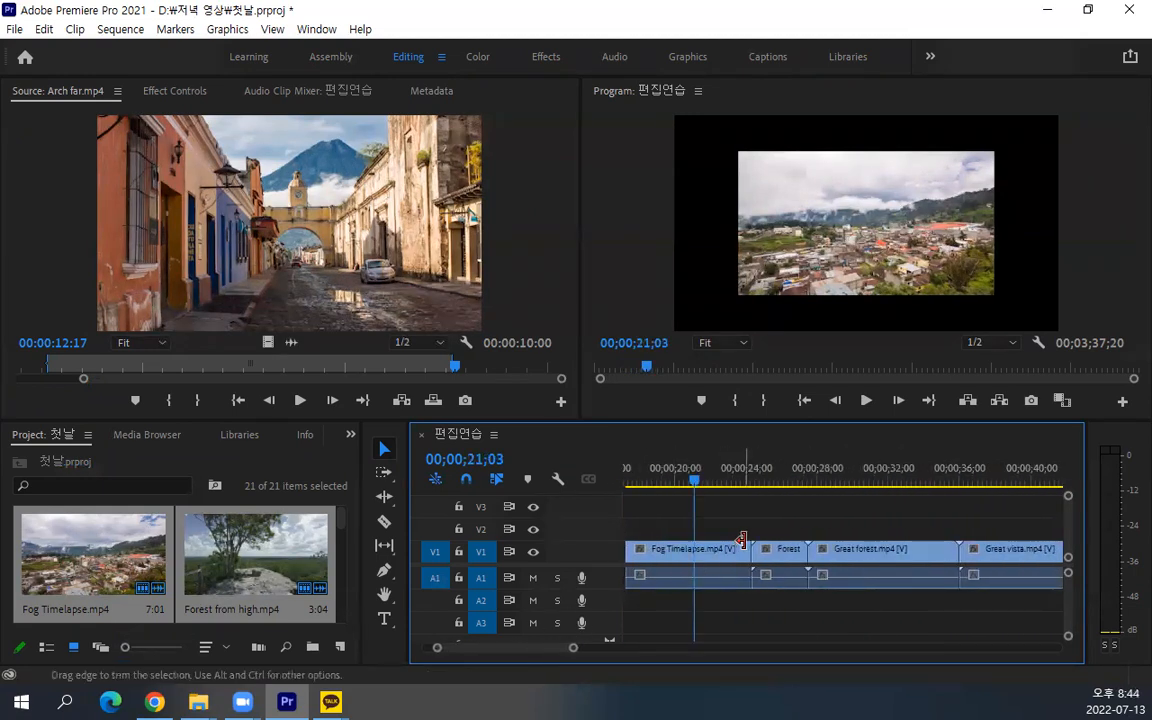
pyautogui.moveTo(752, 575); pyautogui.dragTo(840, 554)
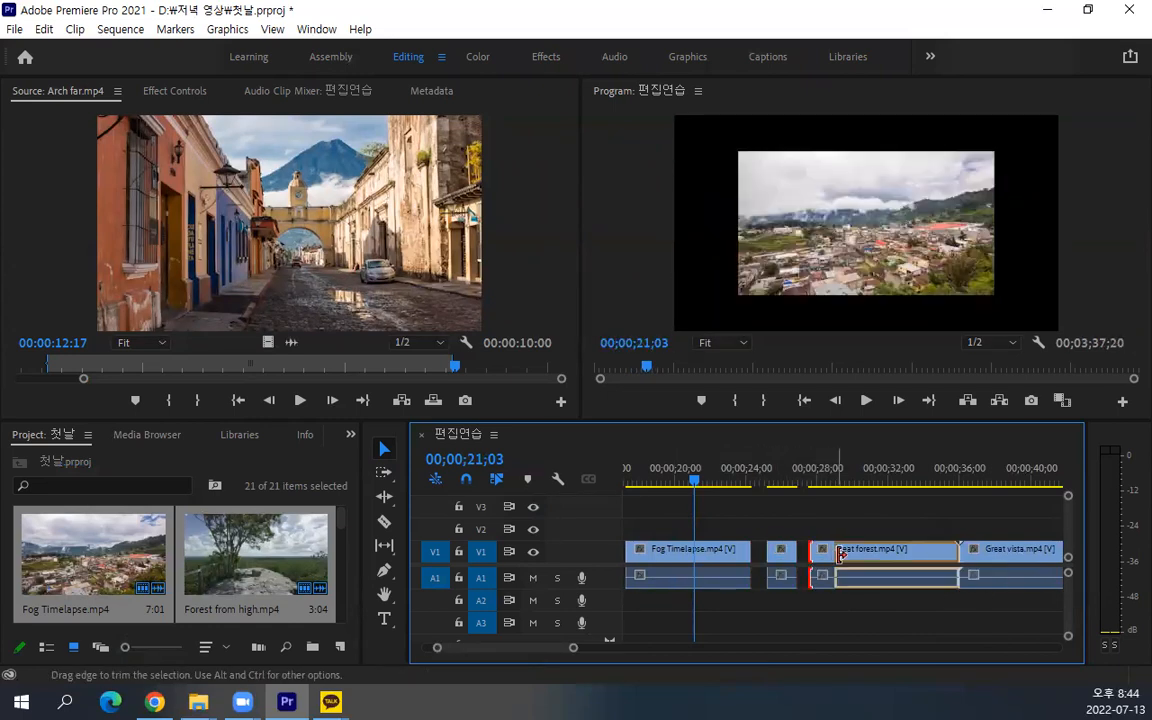
pyautogui.moveTo(963, 553); pyautogui.dragTo(997, 553)
pyautogui.moveTo(554, 648)
pyautogui.mouseDown()
pyautogui.moveTo(576, 646)
pyautogui.moveTo(562, 642)
pyautogui.mouseUp()
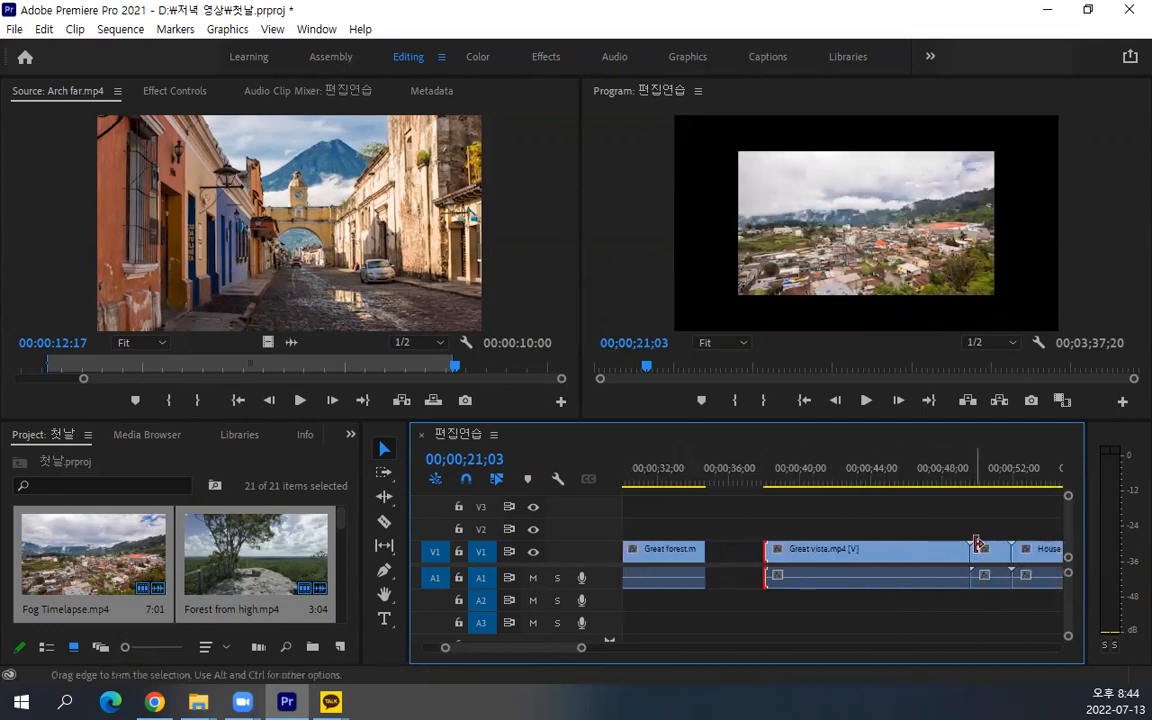
pyautogui.moveTo(967, 550); pyautogui.dragTo(942, 553)
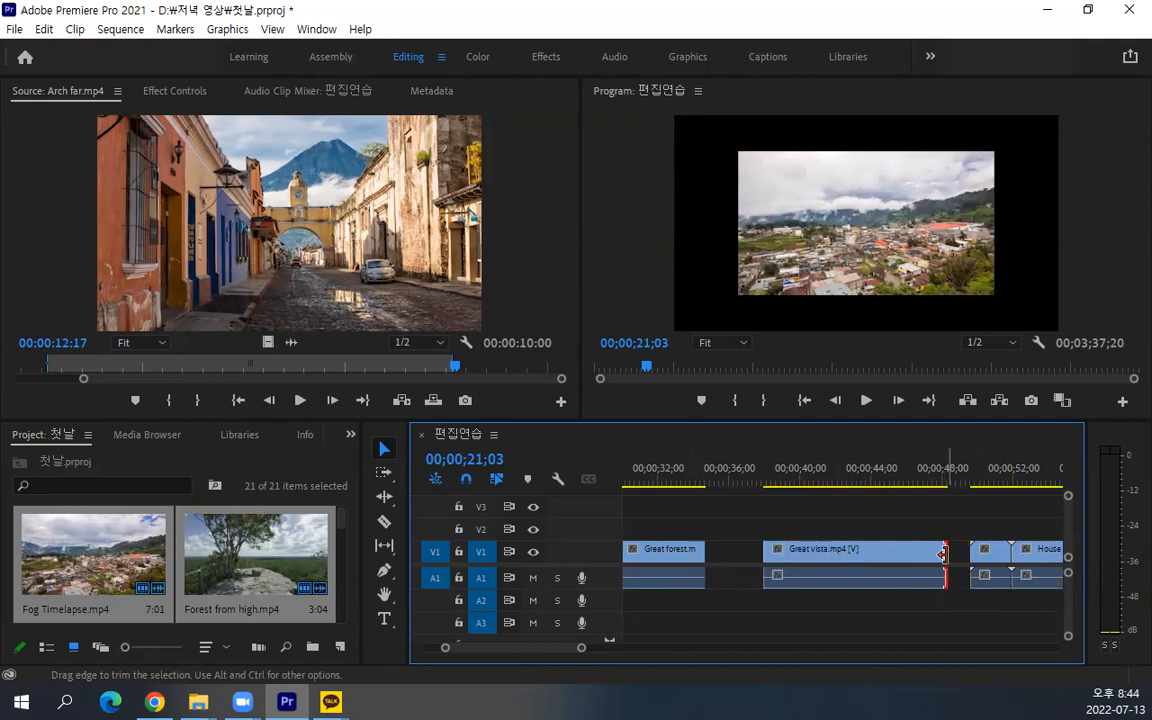
# Play the sequence from the beginning across the gap after Arch far.mp4, stopping in the Arch over the road.mp4 clip
pyautogui.moveTo(524, 648); pyautogui.dragTo(463, 650)
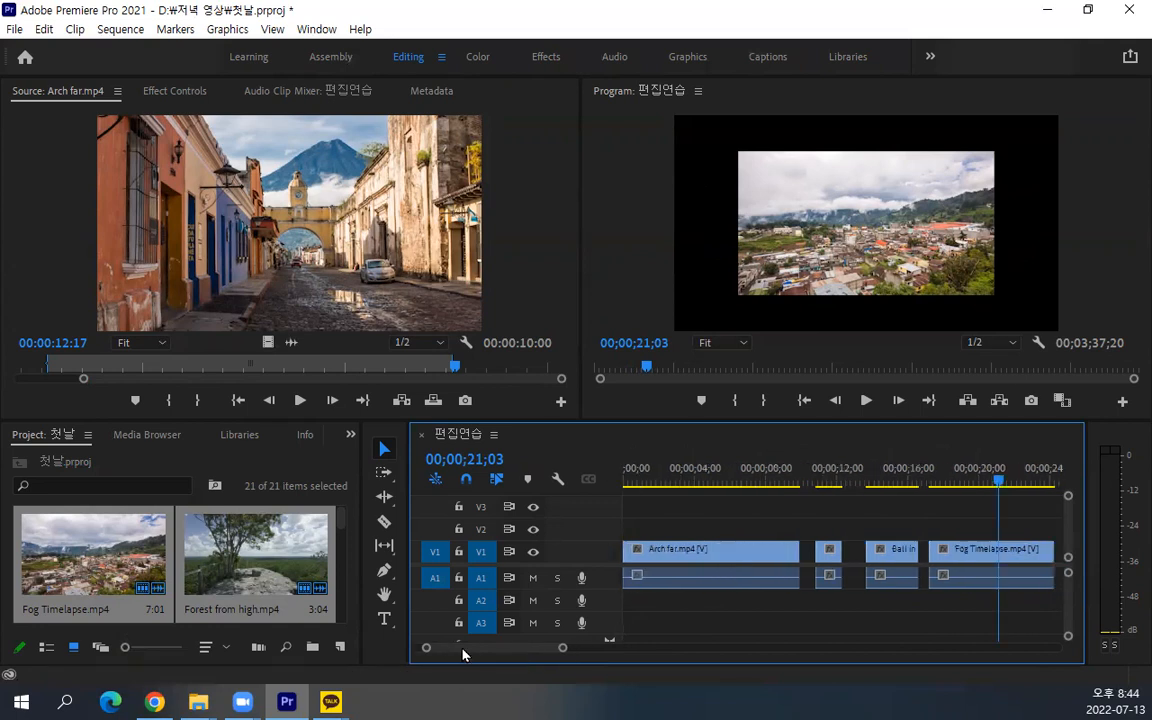
pyautogui.scroll(-4, 682, 562)
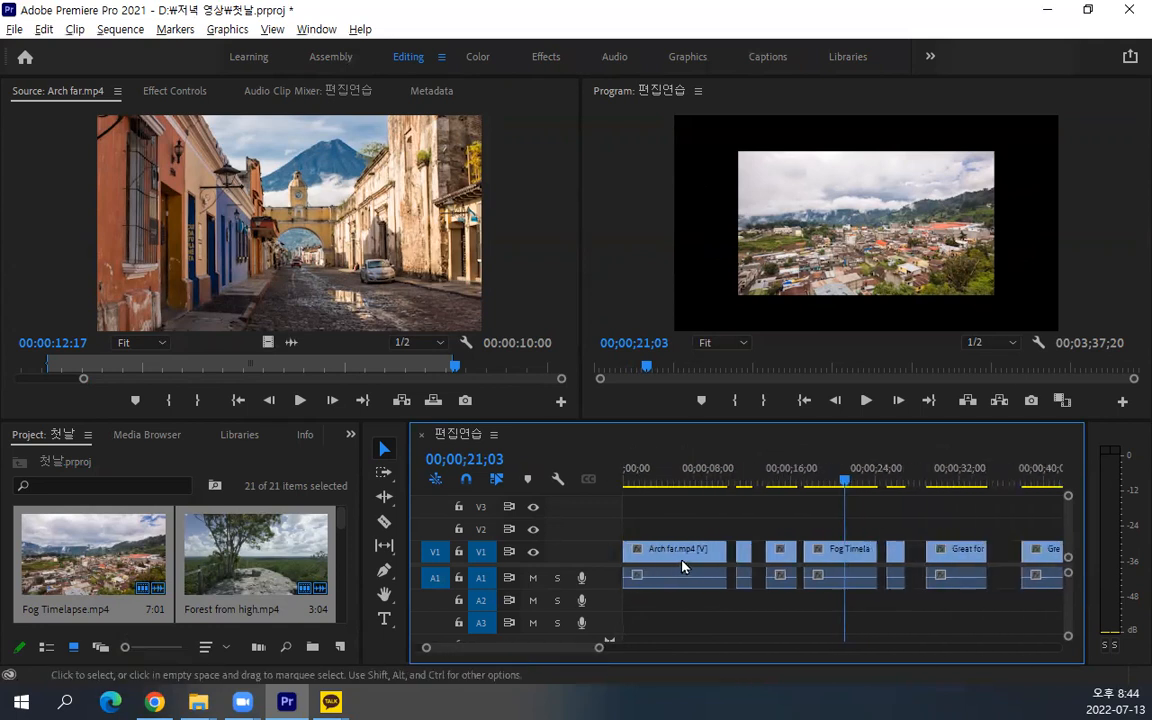
pyautogui.moveTo(660, 480); pyautogui.dragTo(603, 477)
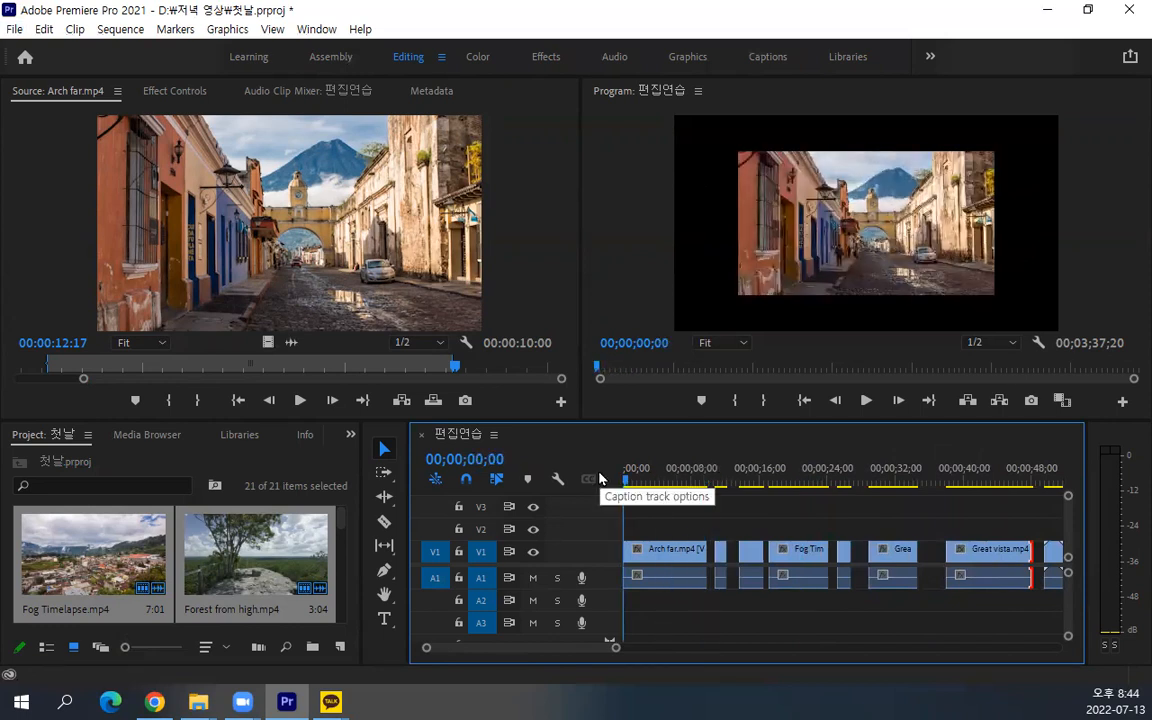
pyautogui.press('space')
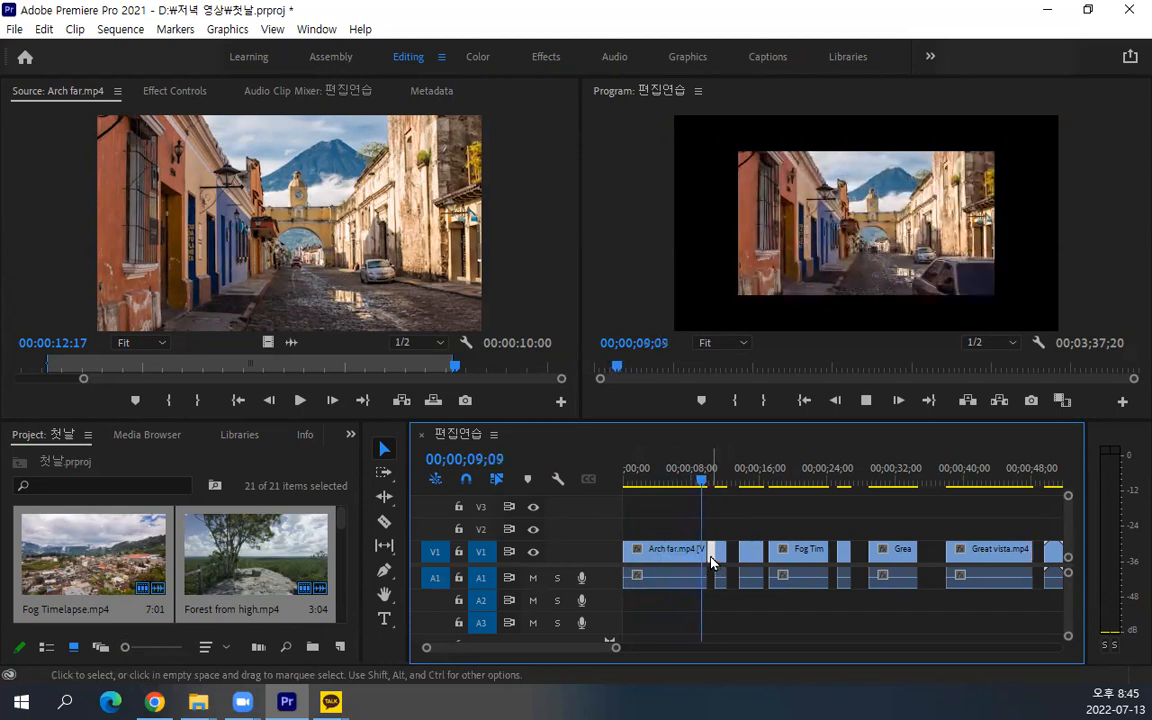
pyautogui.press('space')
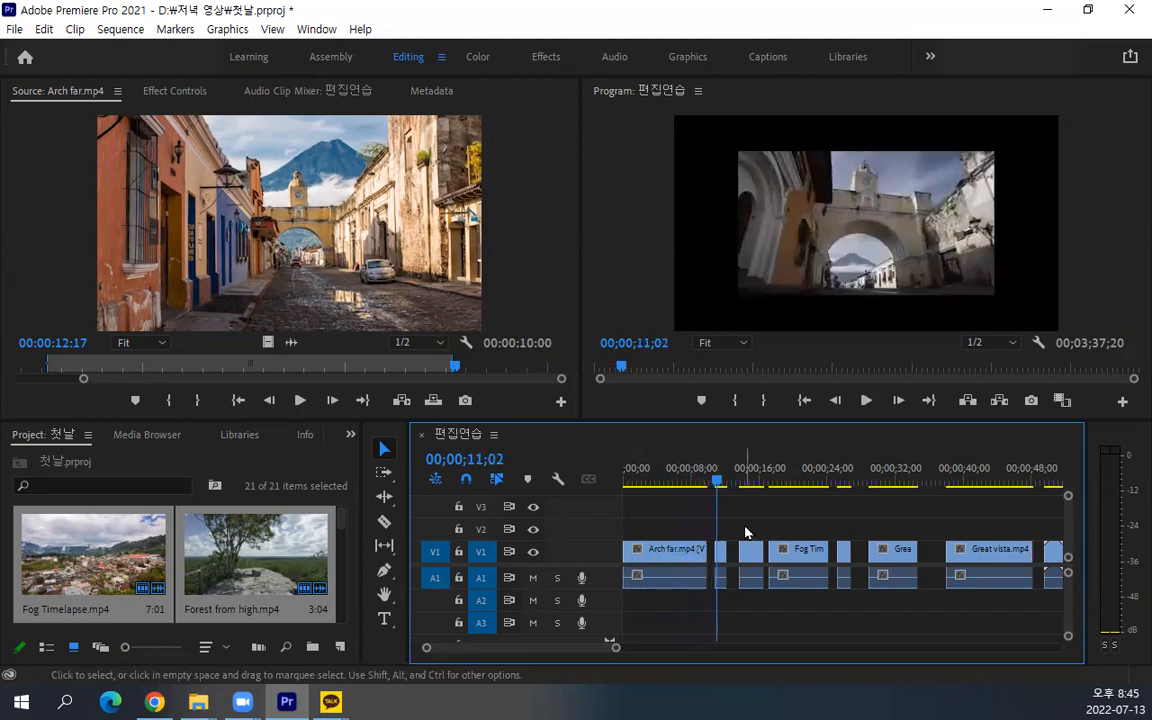
# Set the playhead to 00;00;07;12 and close the gaps by moving the clips from Arch over the road.mp4 through Great vista.mp4 against each other
pyautogui.click(686, 472)
pyautogui.click(721, 553)
pyautogui.moveTo(721, 553); pyautogui.dragTo(765, 552)
pyautogui.moveTo(842, 558); pyautogui.dragTo(812, 559)
pyautogui.moveTo(890, 552); pyautogui.dragTo(832, 558)
pyautogui.moveTo(984, 558); pyautogui.dragTo(908, 568)
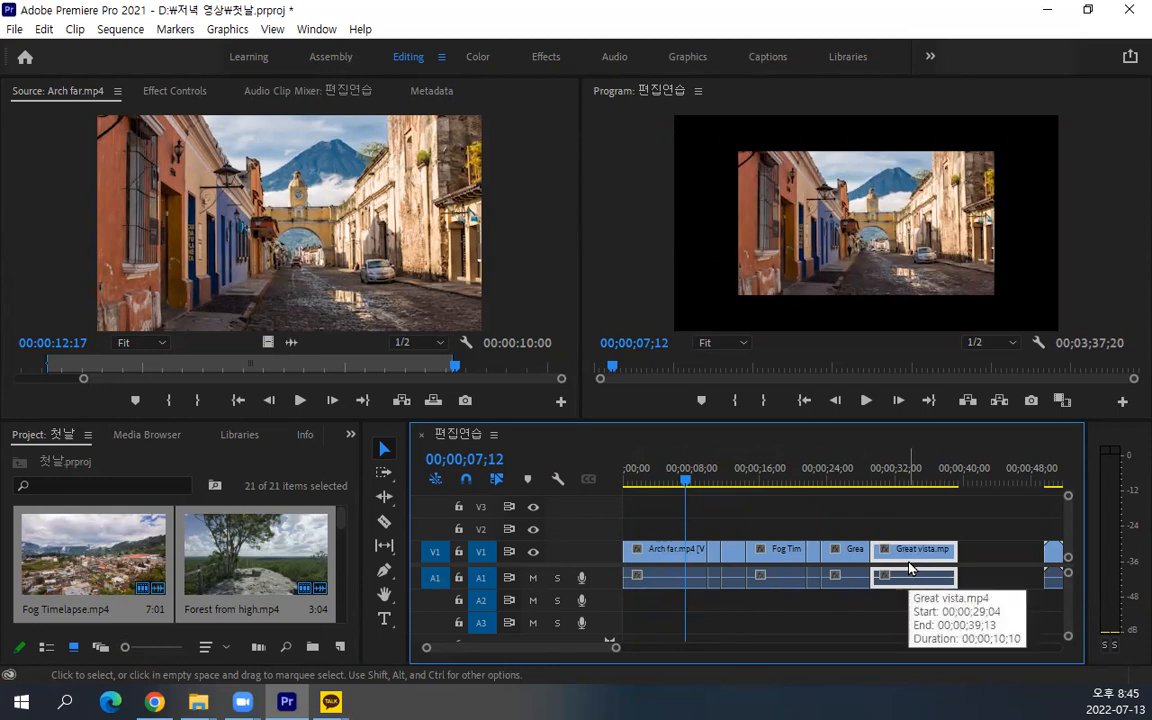
# Delete the green audio clip after the video clips and all remaining clips, emptying the sequence
pyautogui.scroll(-5, 910, 568)
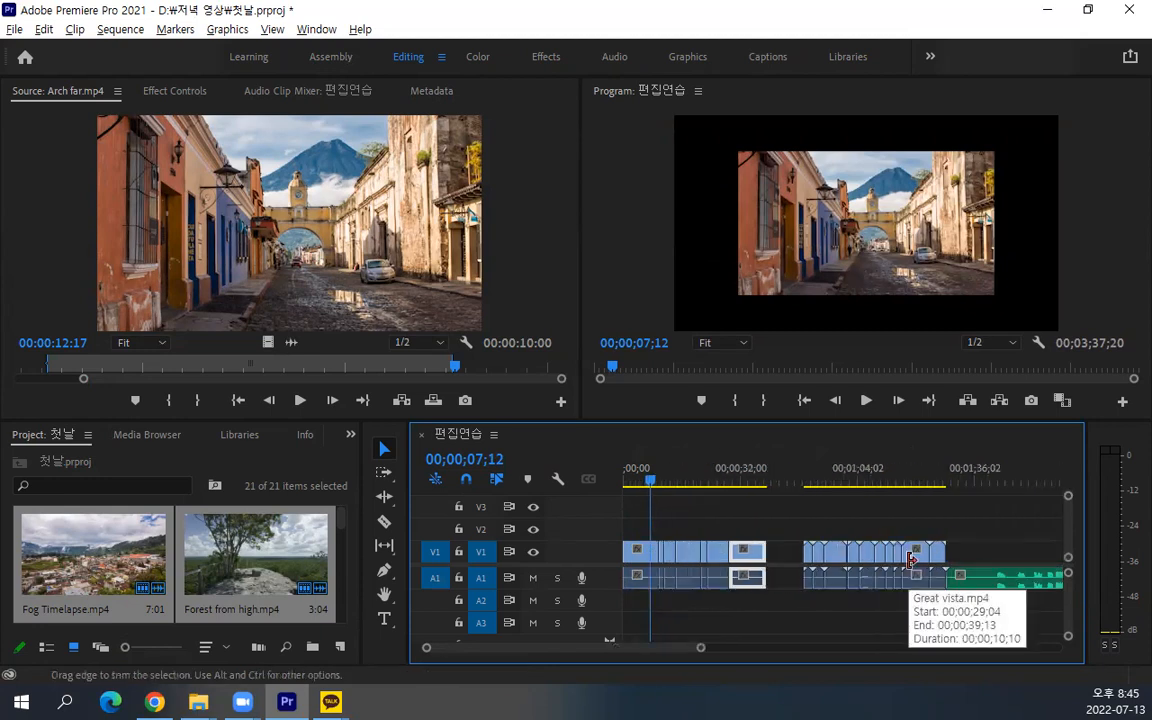
pyautogui.scroll(-4, 910, 568)
pyautogui.moveTo(790, 530); pyautogui.dragTo(869, 600)
pyautogui.press('Delete')
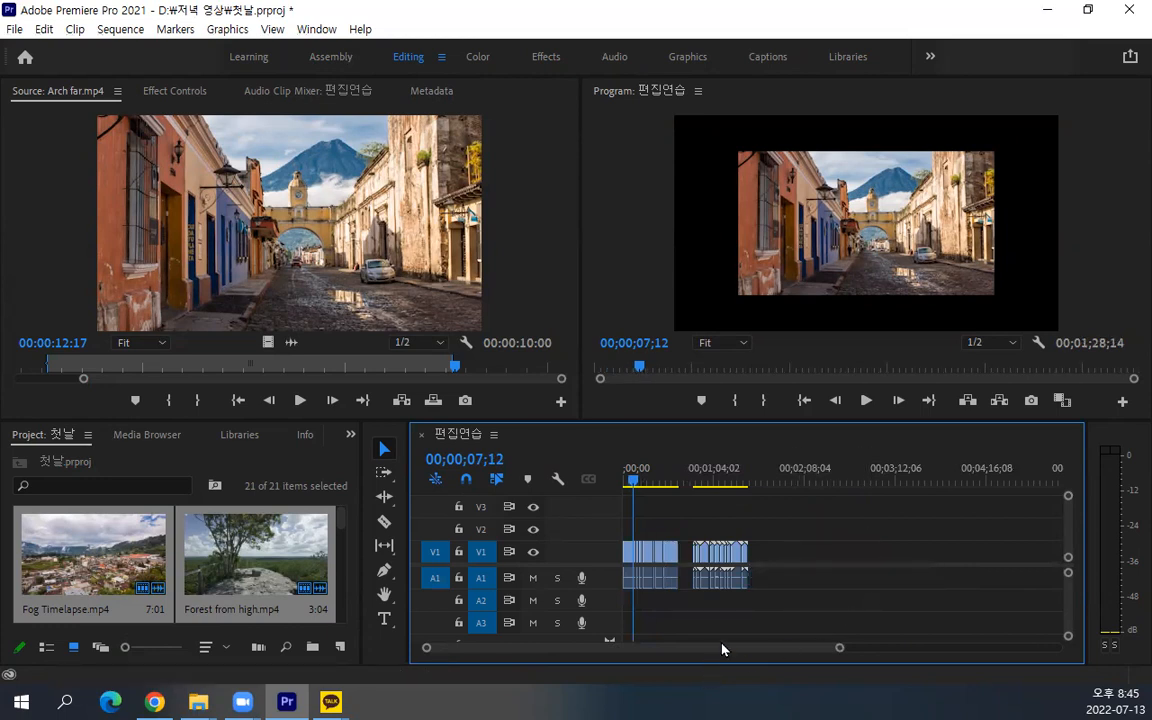
pyautogui.moveTo(839, 647); pyautogui.dragTo(665, 646)
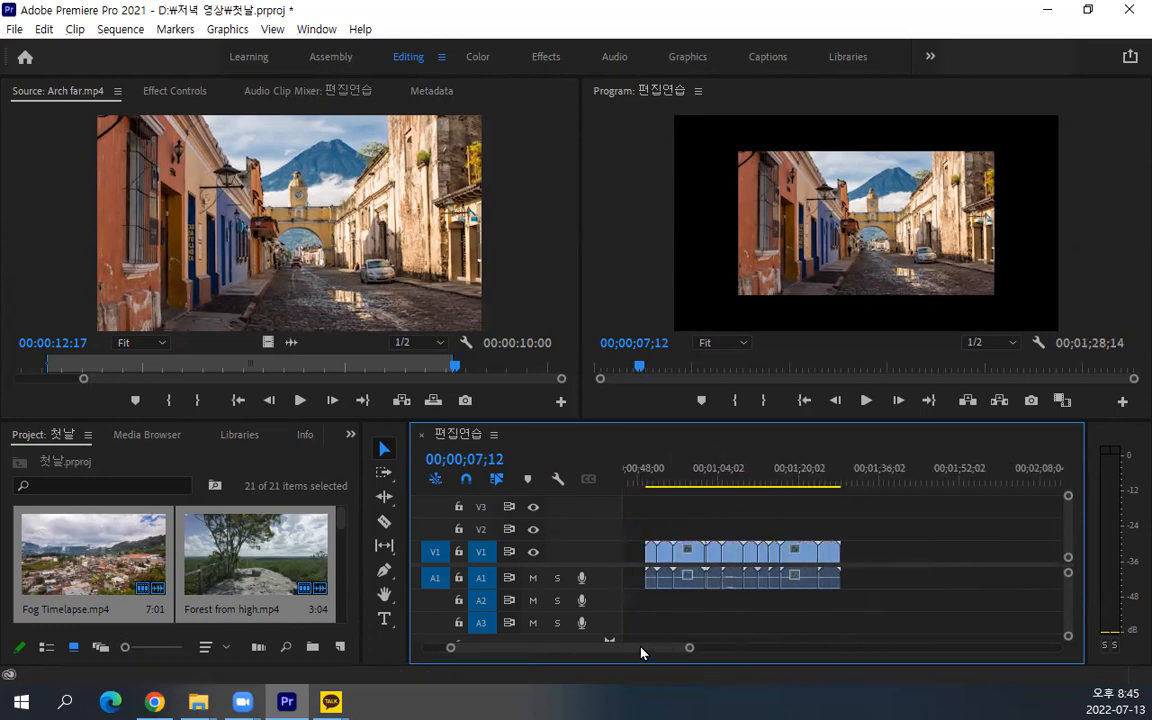
pyautogui.scroll(2, 703, 574)
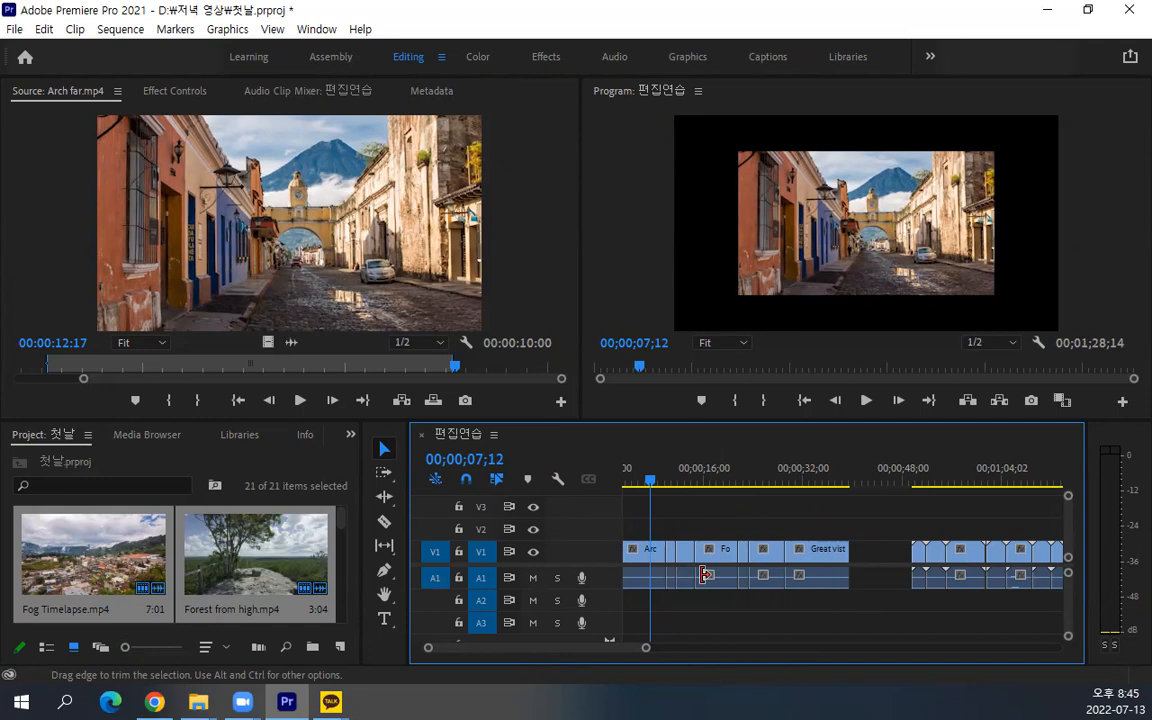
pyautogui.scroll(-7, 926, 543)
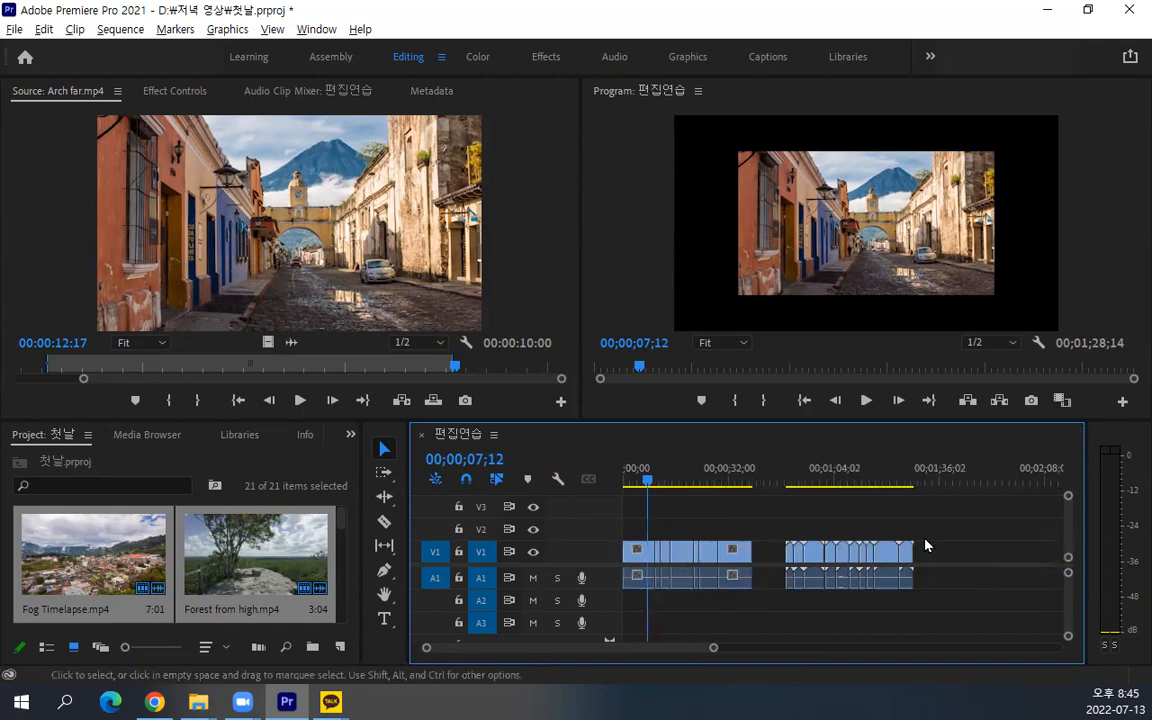
pyautogui.moveTo(911, 532); pyautogui.dragTo(578, 682)
pyautogui.press('Delete')
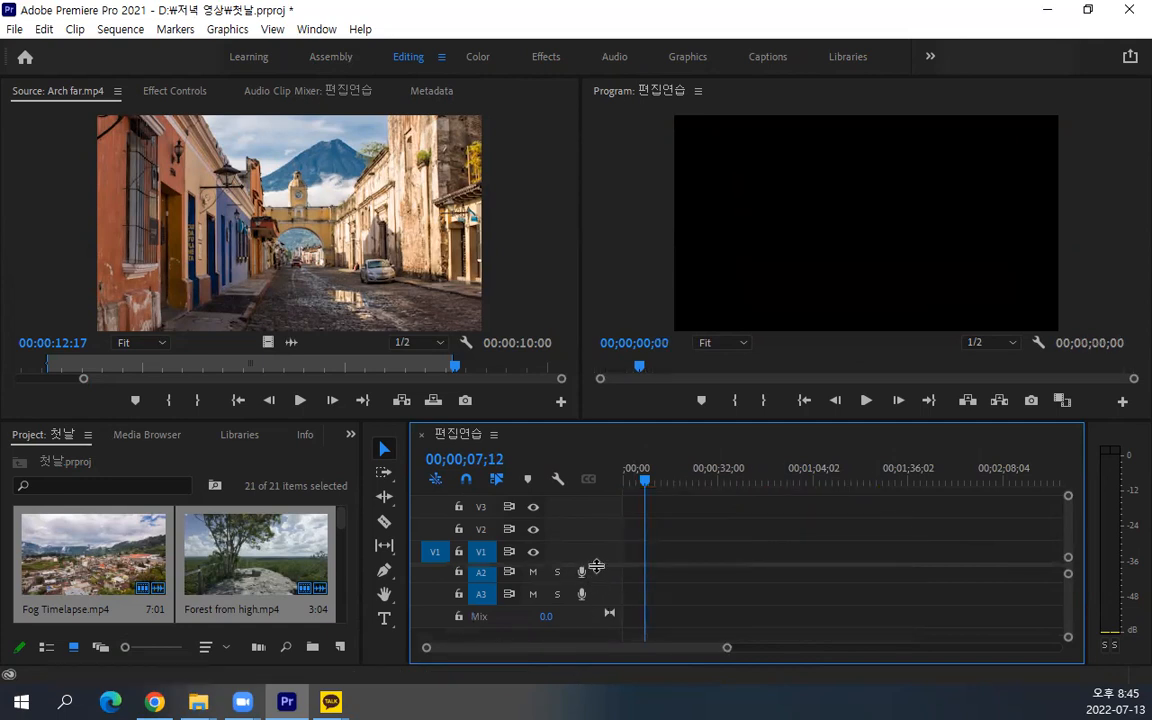
# Adjust the divider between the video and audio tracks and bring tracks A1 to A3 back into view
pyautogui.moveTo(606, 563); pyautogui.dragTo(605, 548)
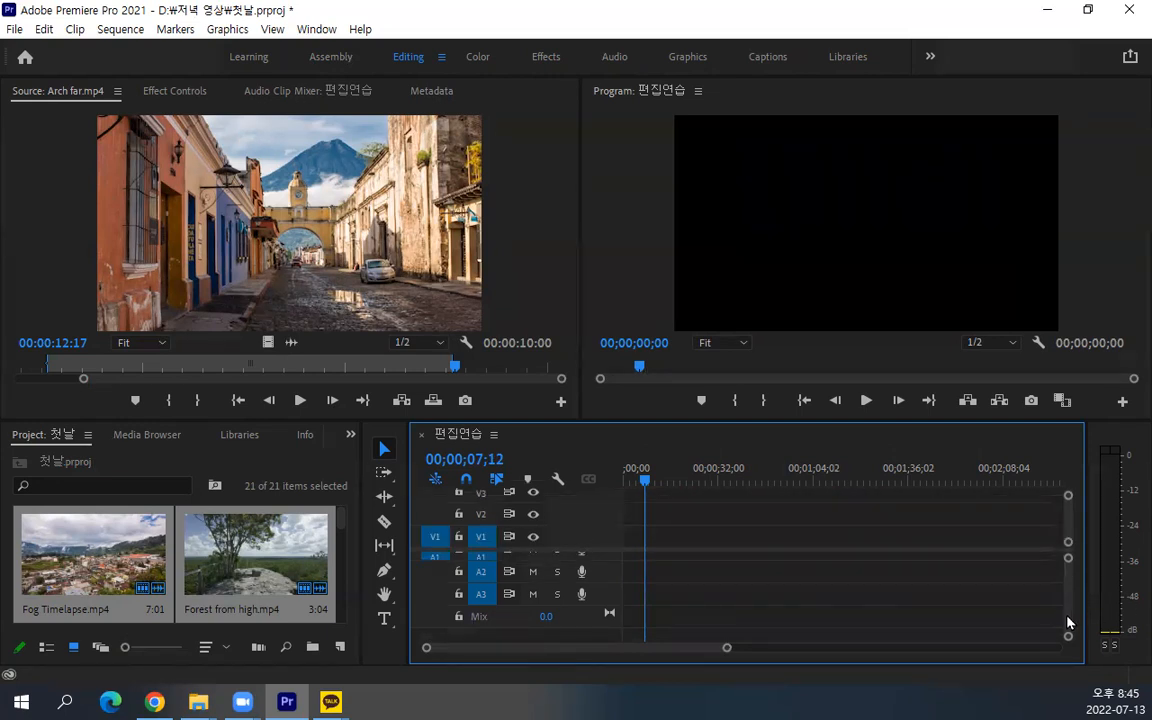
pyautogui.moveTo(1067, 615); pyautogui.dragTo(1071, 598)
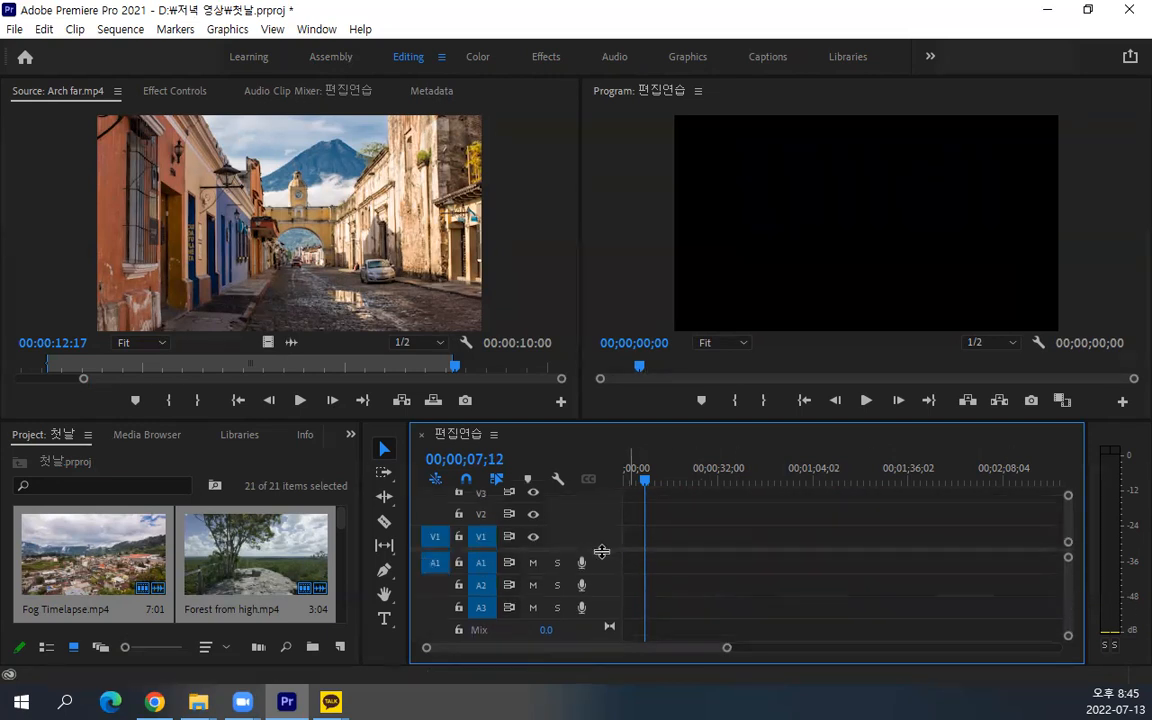
pyautogui.moveTo(604, 555); pyautogui.dragTo(604, 561)
# Return the sequence playhead to 00;00;00;00 and clear the In and Out points of Fog Timelapse.mp4 in the Source Monitor
pyautogui.click(228, 560)
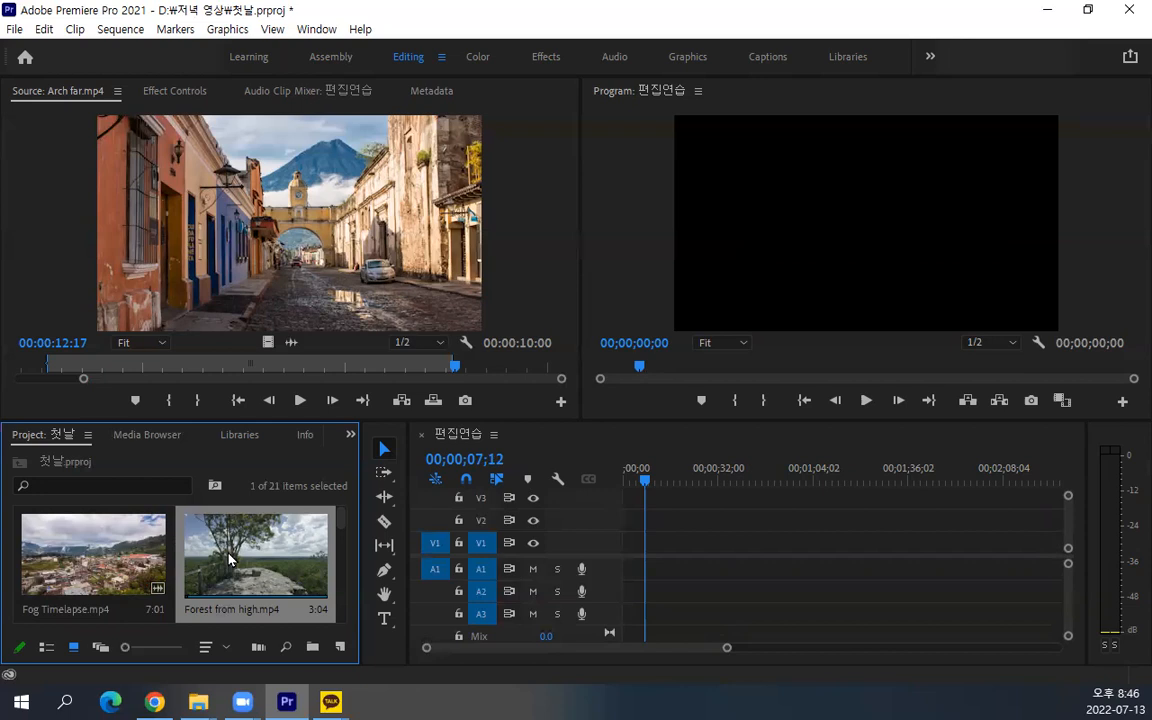
pyautogui.doubleClick(79, 569)
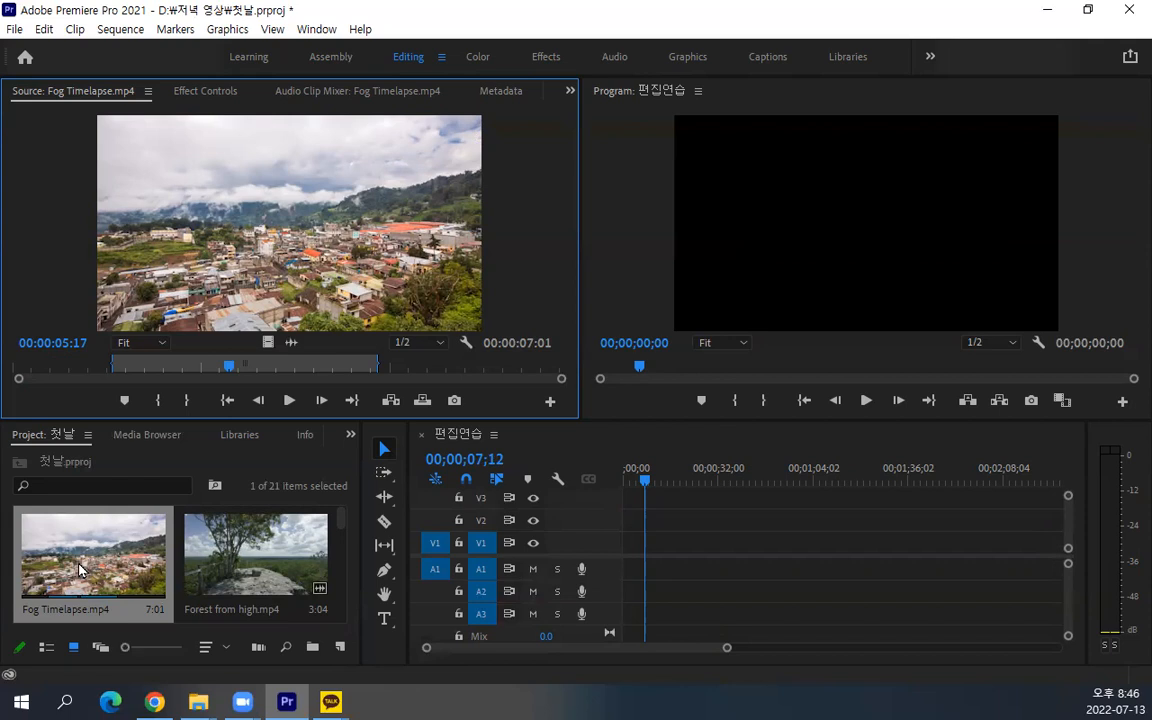
pyautogui.moveTo(653, 467); pyautogui.dragTo(604, 465)
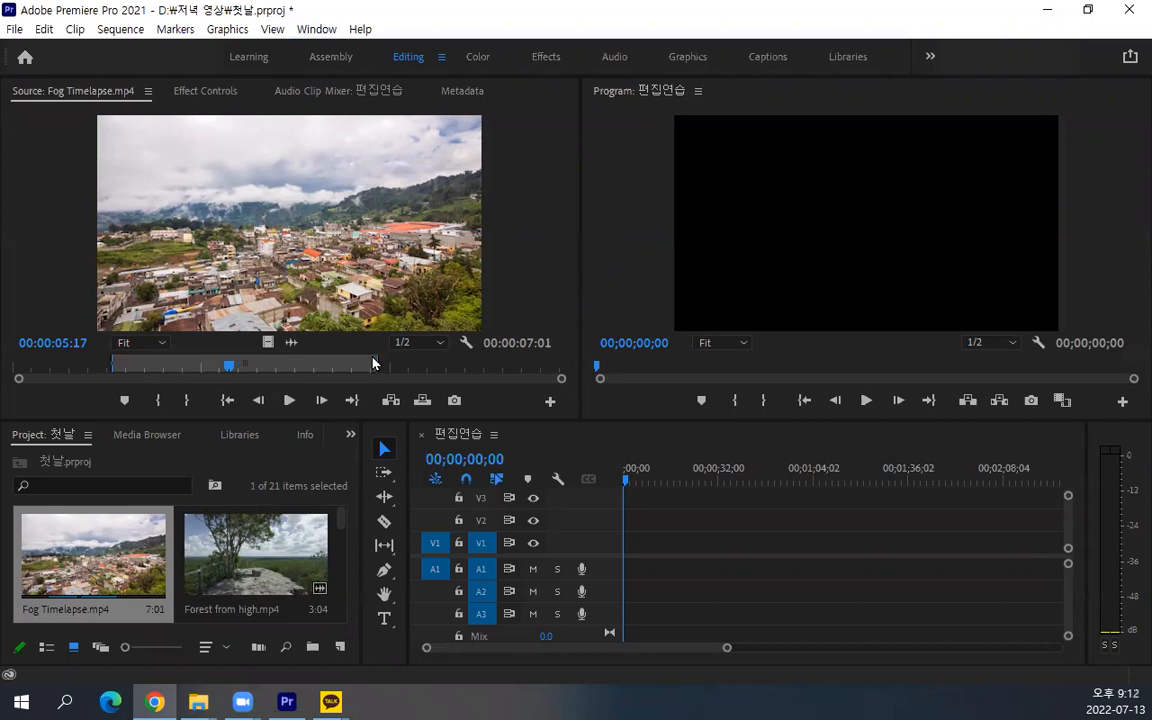
pyautogui.rightClick(290, 374)
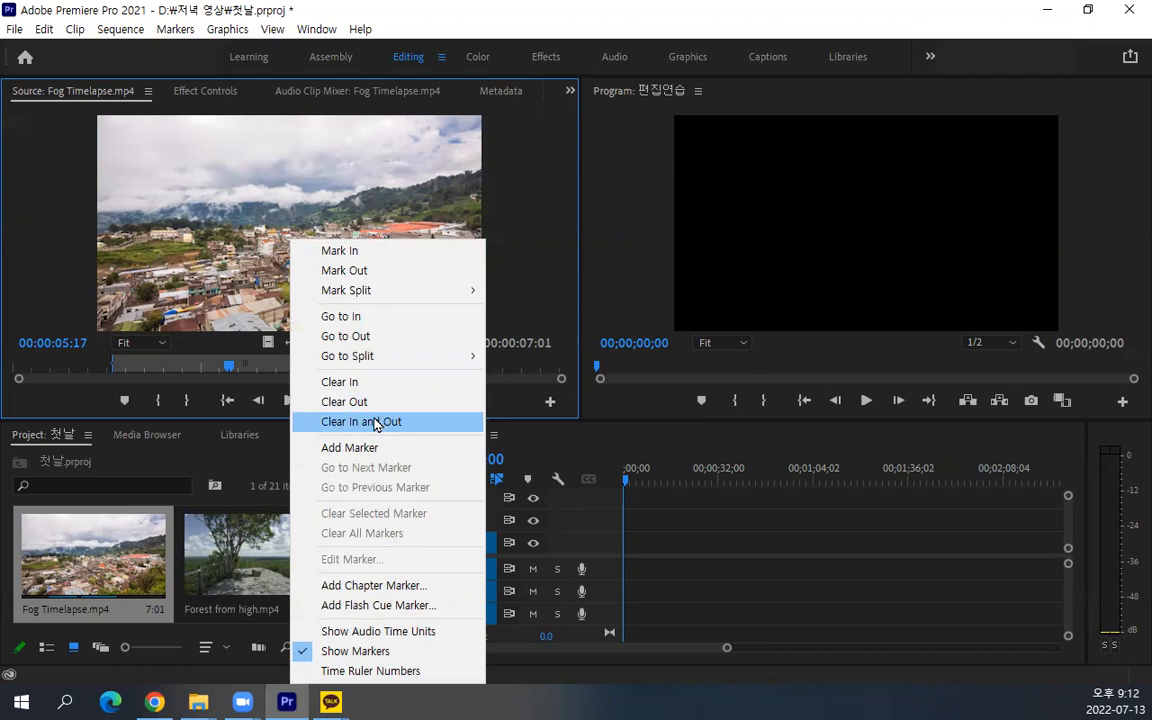
pyautogui.click(375, 425)
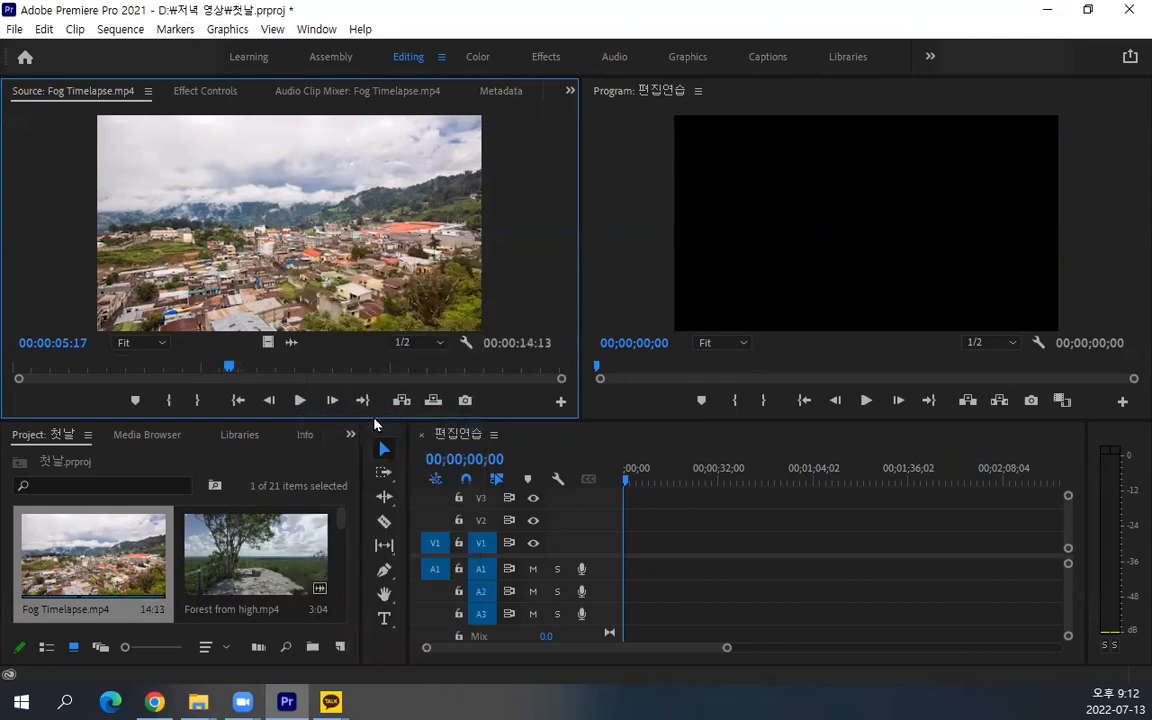
# Check Forest from high.mp4 in the Source Monitor and clear the In and Out points of Arch far.mp4
pyautogui.doubleClick(200, 507)
pyautogui.scroll(-2, 210, 540)
pyautogui.scroll(-2, 222, 563)
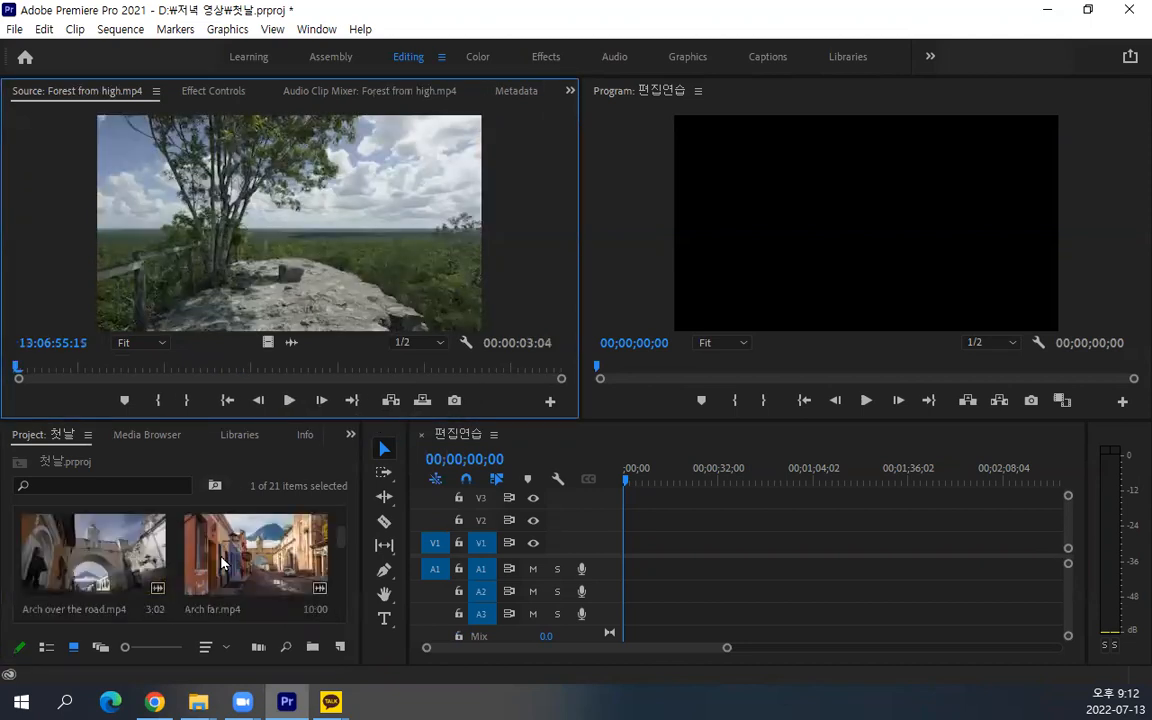
pyautogui.doubleClick(222, 563)
pyautogui.rightClick(310, 367)
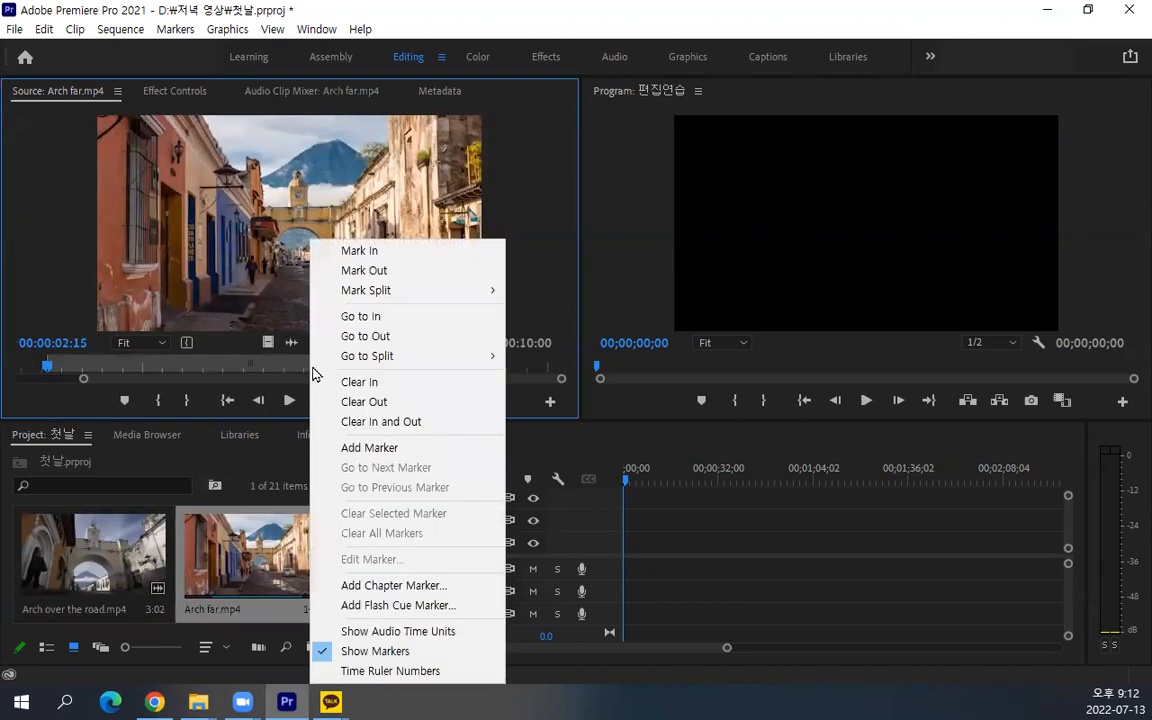
pyautogui.click(342, 430)
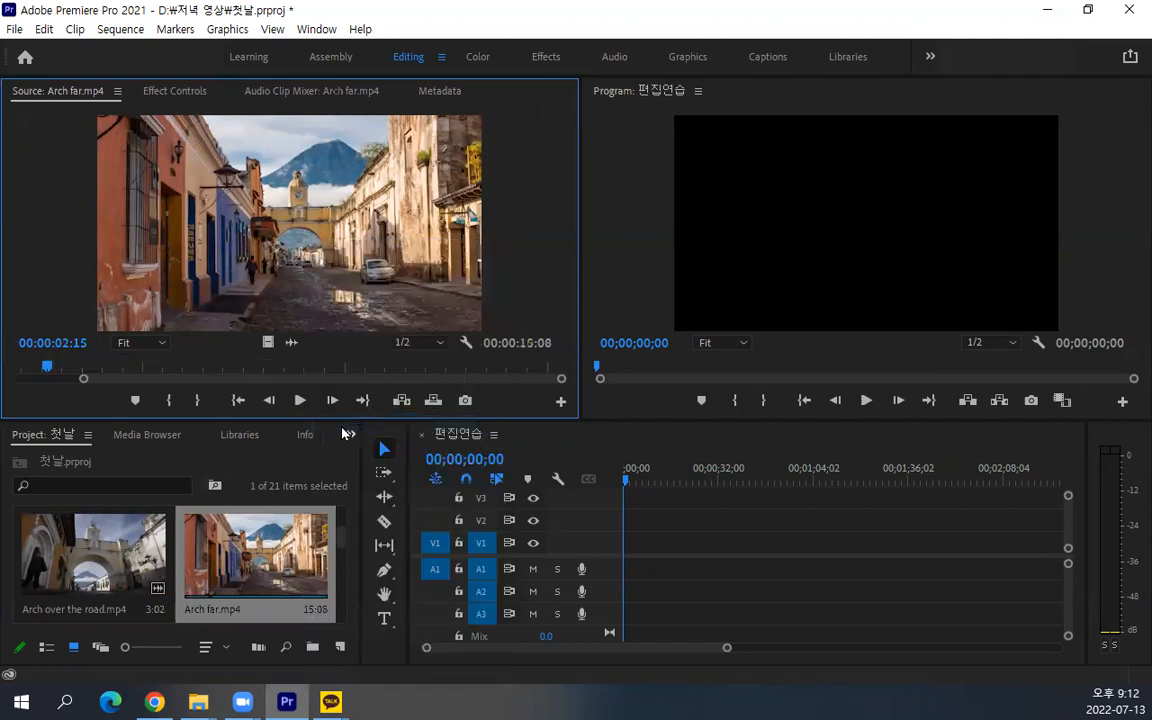
# Reopen Fog Timelapse.mp4 in the Source Monitor and scrub it from the start to about 00:00:06:01
pyautogui.scroll(2, 317, 558)
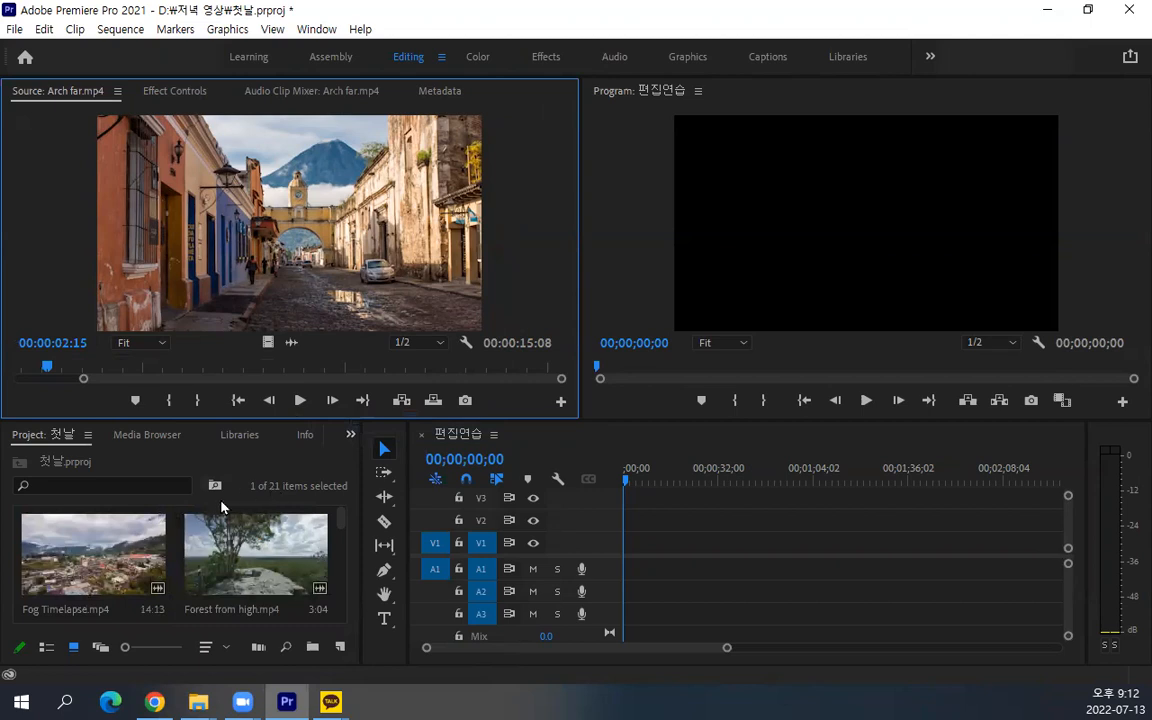
pyautogui.click(102, 558)
pyautogui.doubleClick(104, 563)
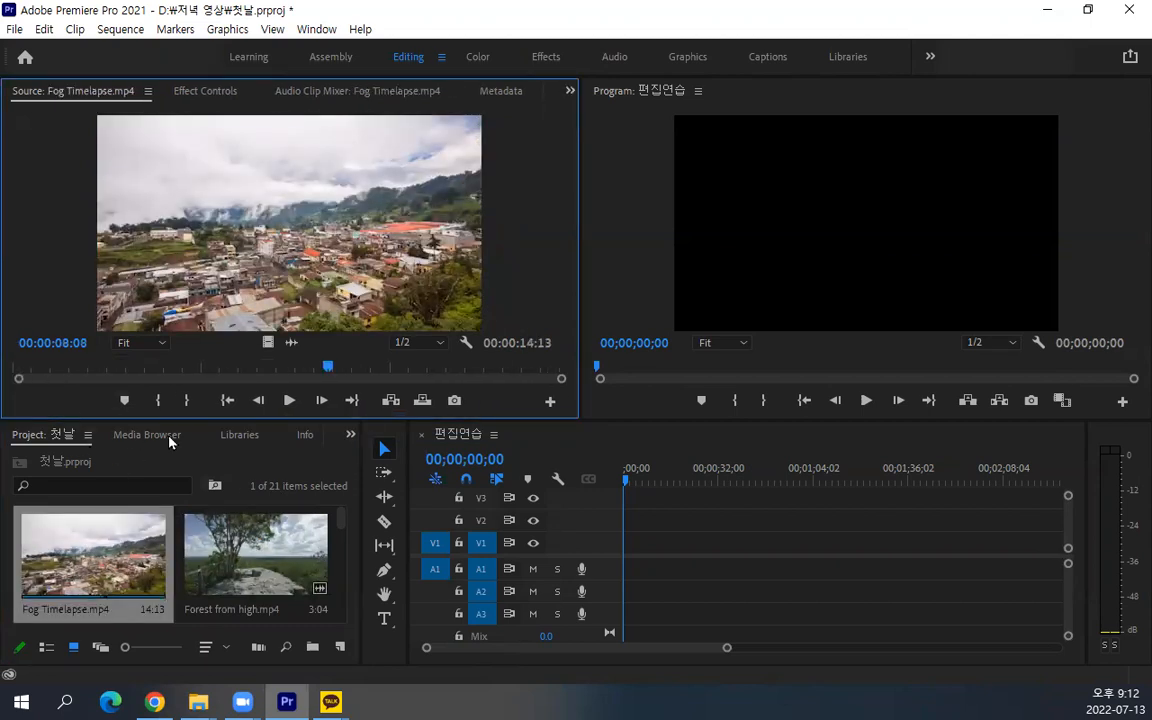
pyautogui.moveTo(328, 367); pyautogui.dragTo(3, 378)
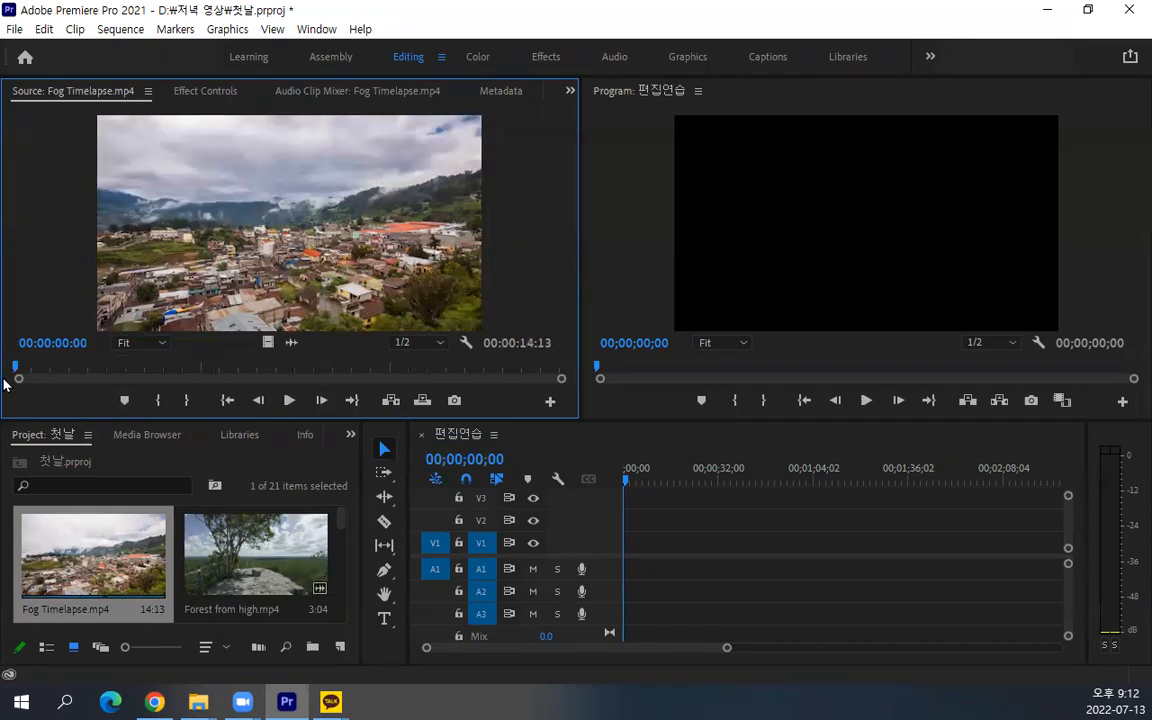
pyautogui.moveTo(18, 368); pyautogui.dragTo(243, 366)
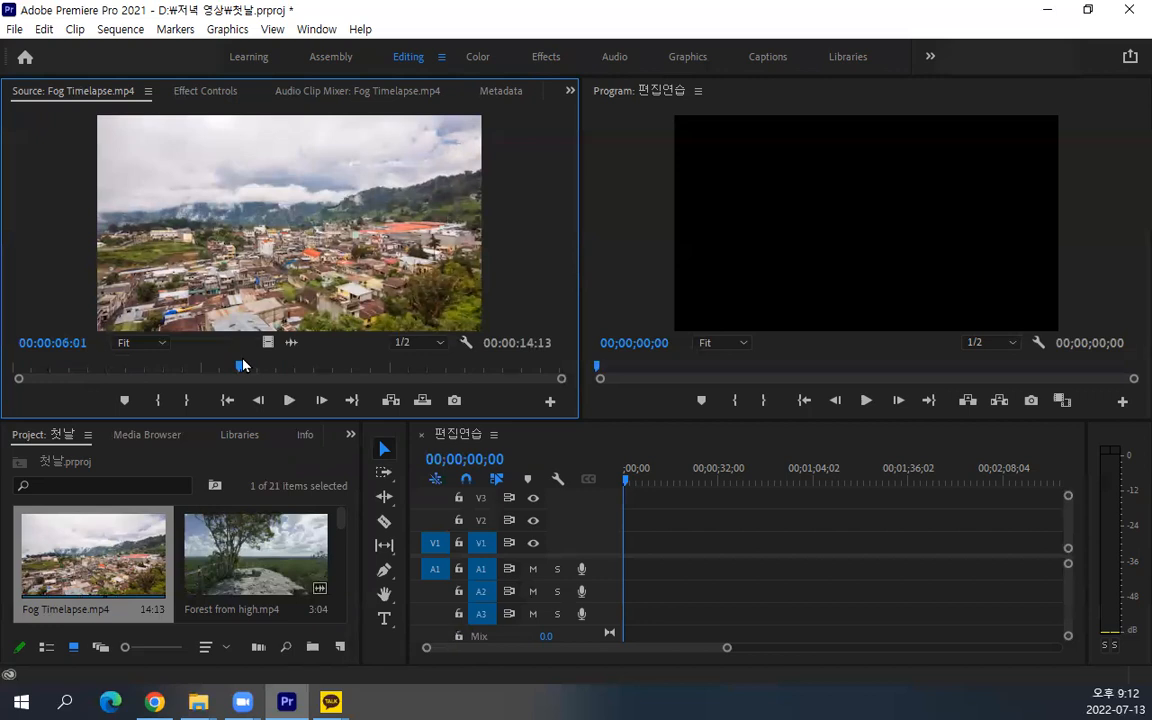
# Jump the source playhead repeatedly between the end and the start of Fog Timelapse.mp4, finishing at the start
pyautogui.press('End')
pyautogui.press('Home')
pyautogui.press('End')
pyautogui.press('Home')
pyautogui.press('End')
pyautogui.press('Home')
pyautogui.press('End')
pyautogui.press('Home')
pyautogui.press('End')
pyautogui.press('Home')
pyautogui.press('End')
pyautogui.press('Home')
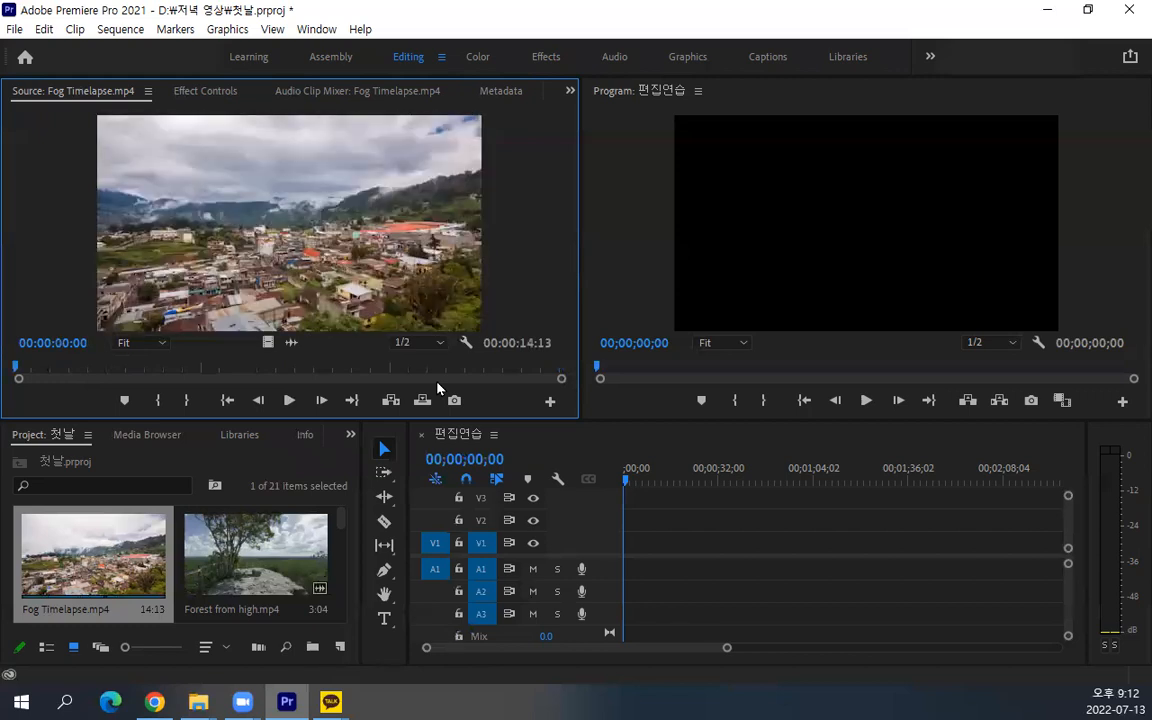
# Move the source playhead of Fog Timelapse.mp4 to 00:00:01:00 and mark the In point there
pyautogui.click(40, 341)
pyautogui.write('+1')
pyautogui.press('Return')
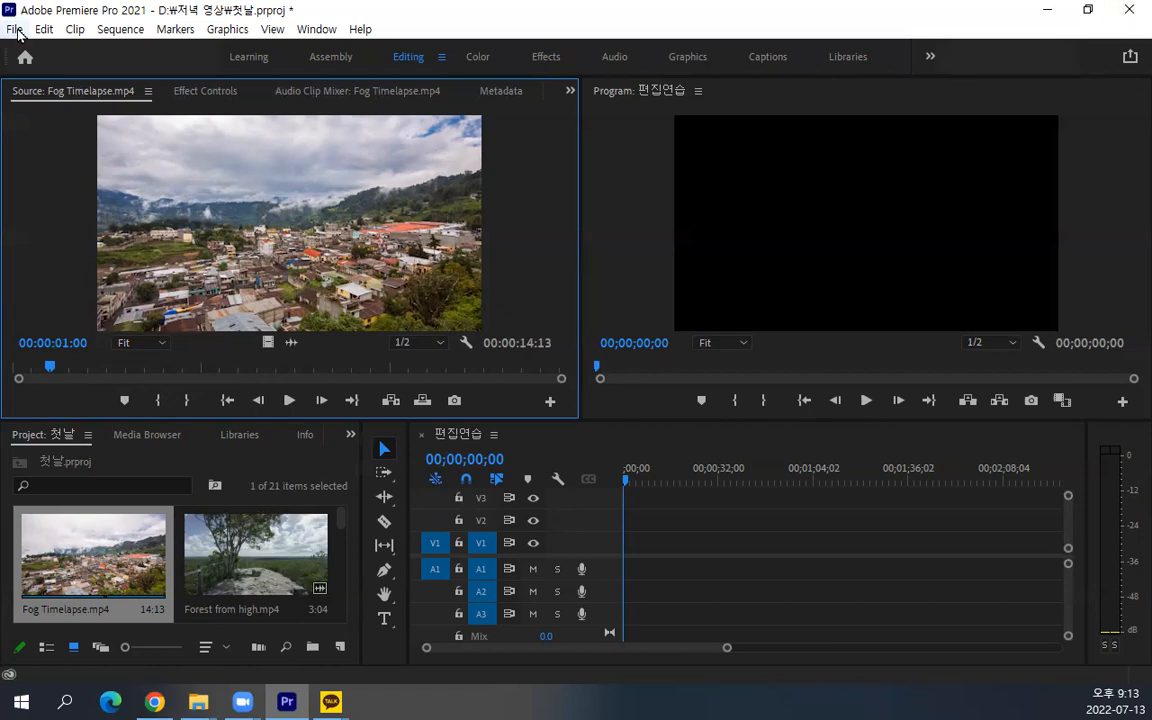
pyautogui.moveTo(30, 21)
pyautogui.mouseDown()
pyautogui.moveTo(5, 42)
pyautogui.moveTo(18, 3)
pyautogui.moveTo(37, 33)
pyautogui.mouseUp()
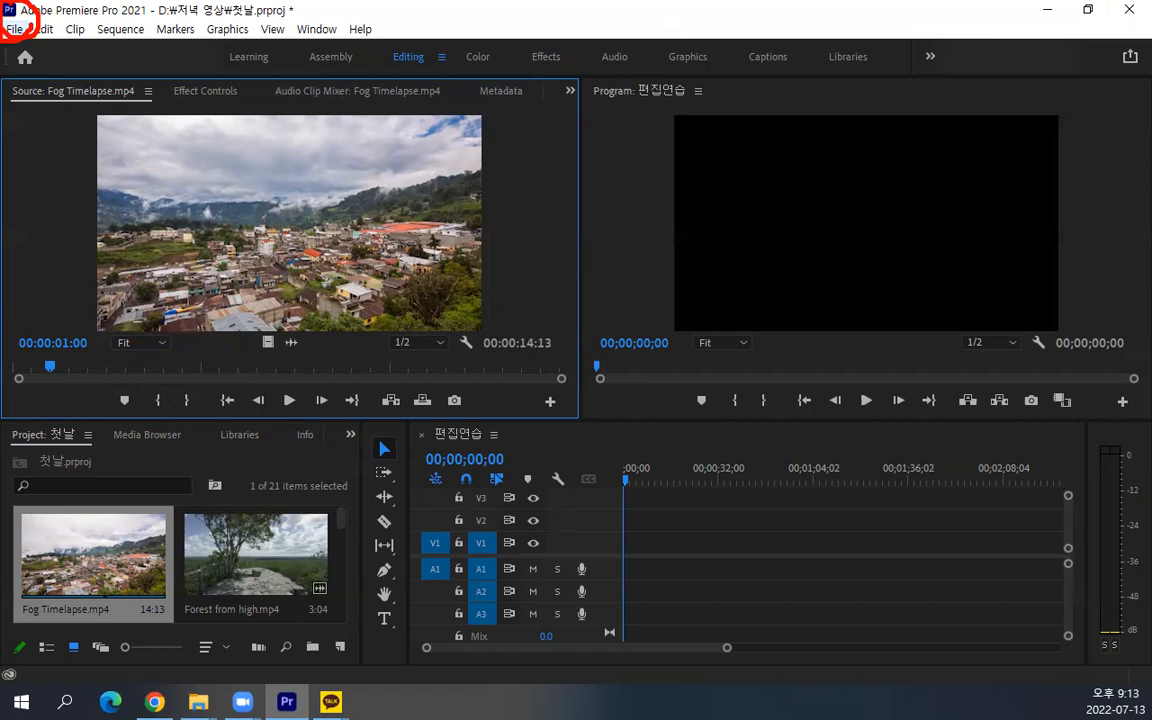
pyautogui.press('Escape')
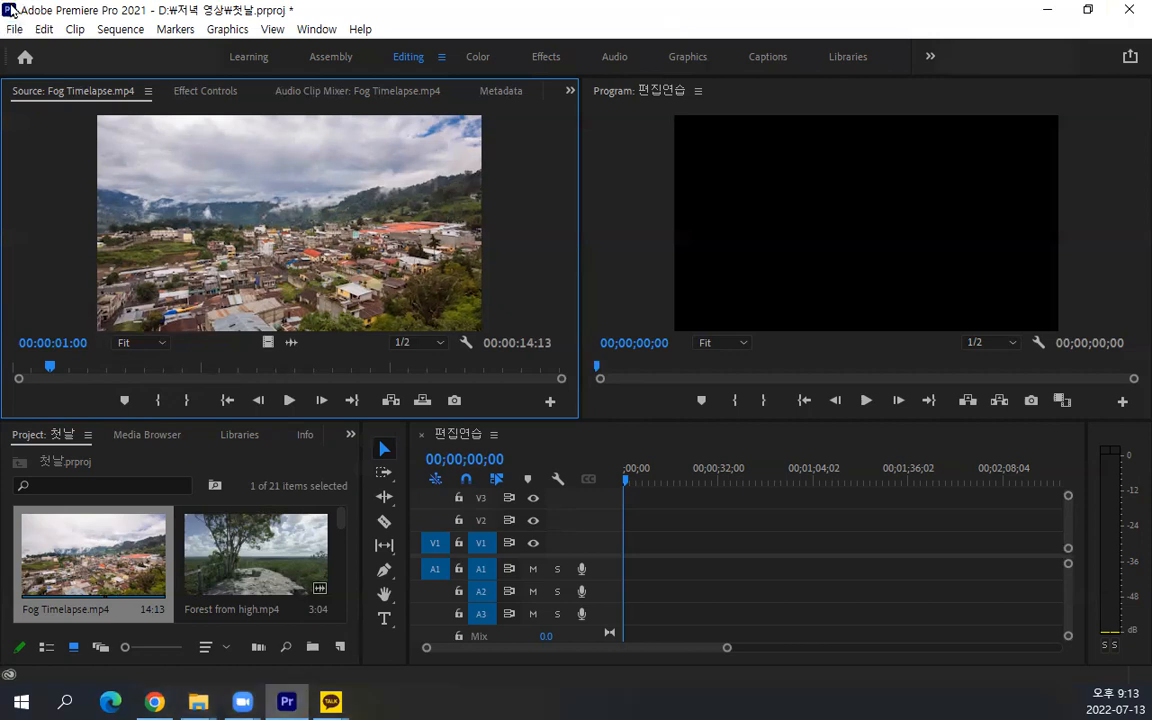
pyautogui.press('i')
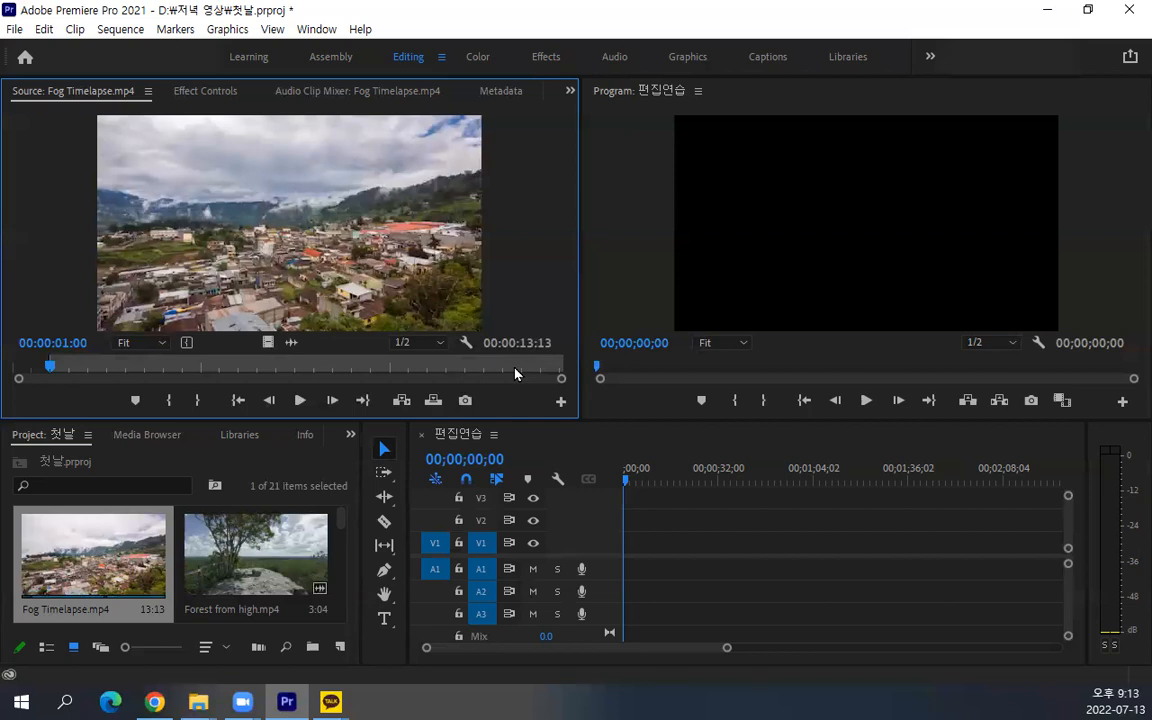
# Move the source playhead of Fog Timelapse.mp4 one second before the clip's end, to 00:00:13:12, and mark the Out point there
pyautogui.press('End')
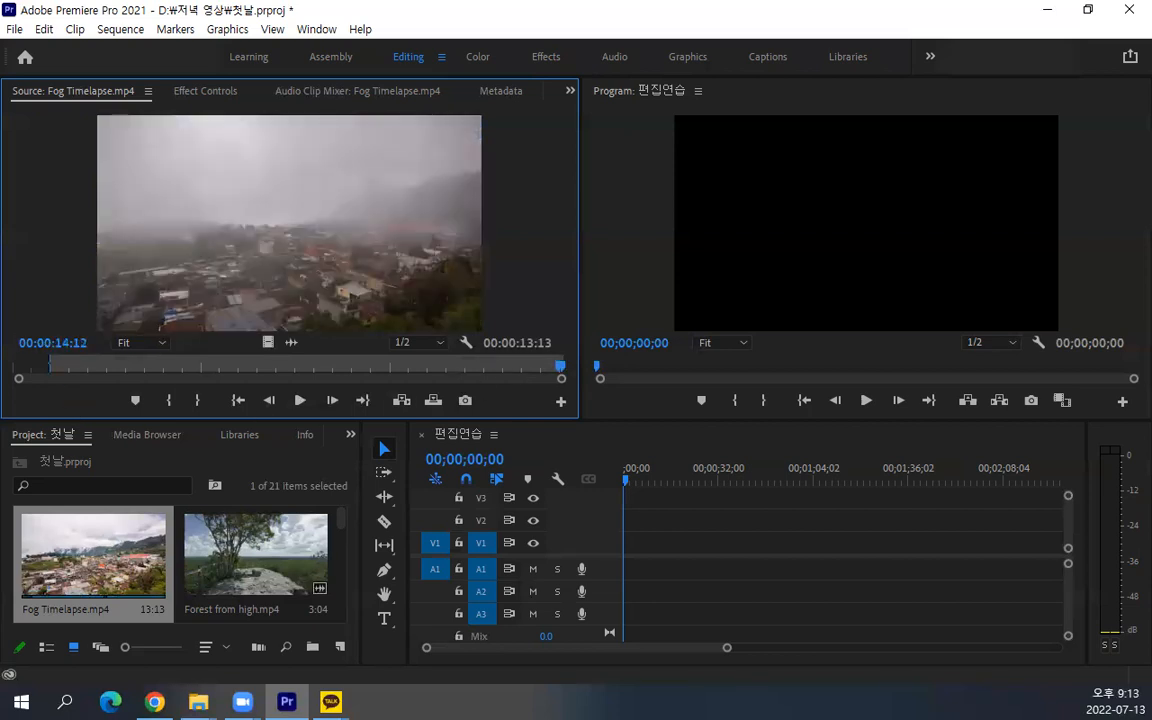
pyautogui.click(46, 342)
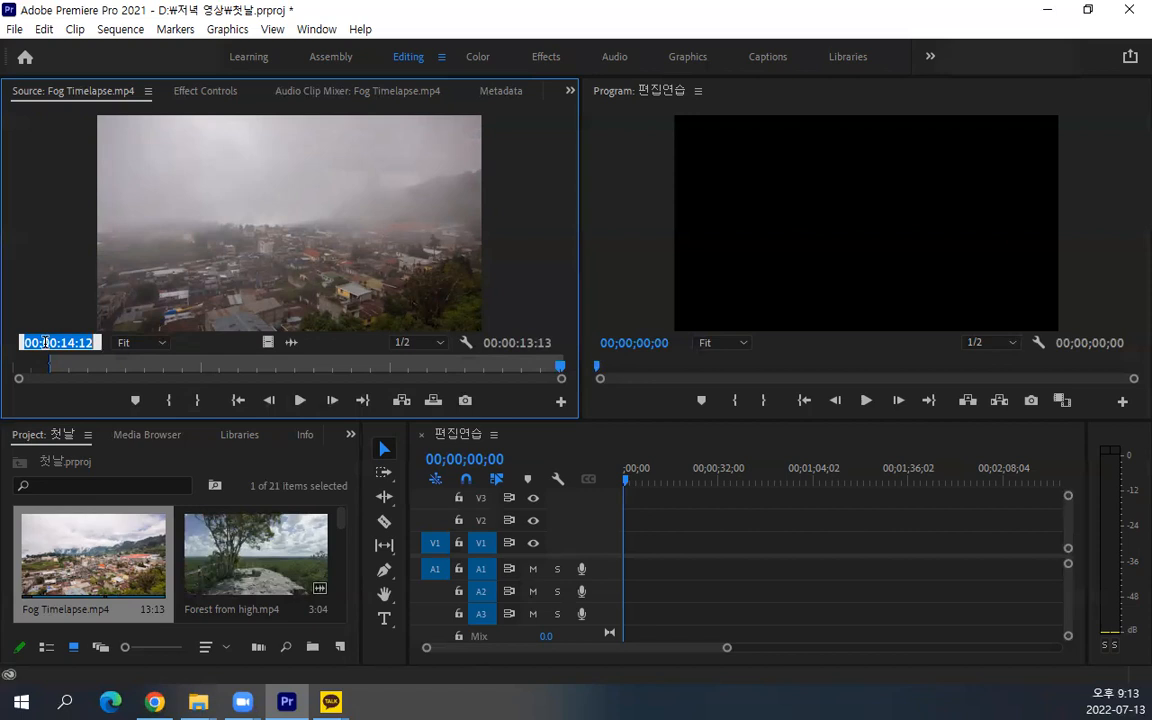
pyautogui.write('-1.')
pyautogui.press('Return')
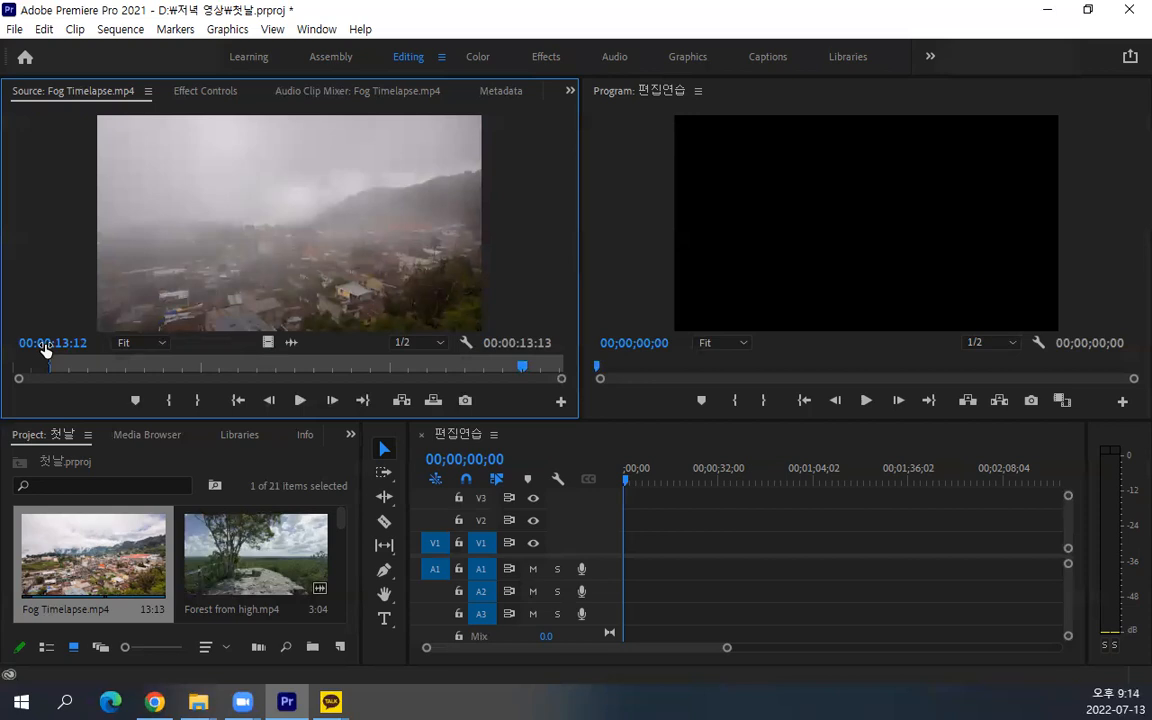
pyautogui.press('o')
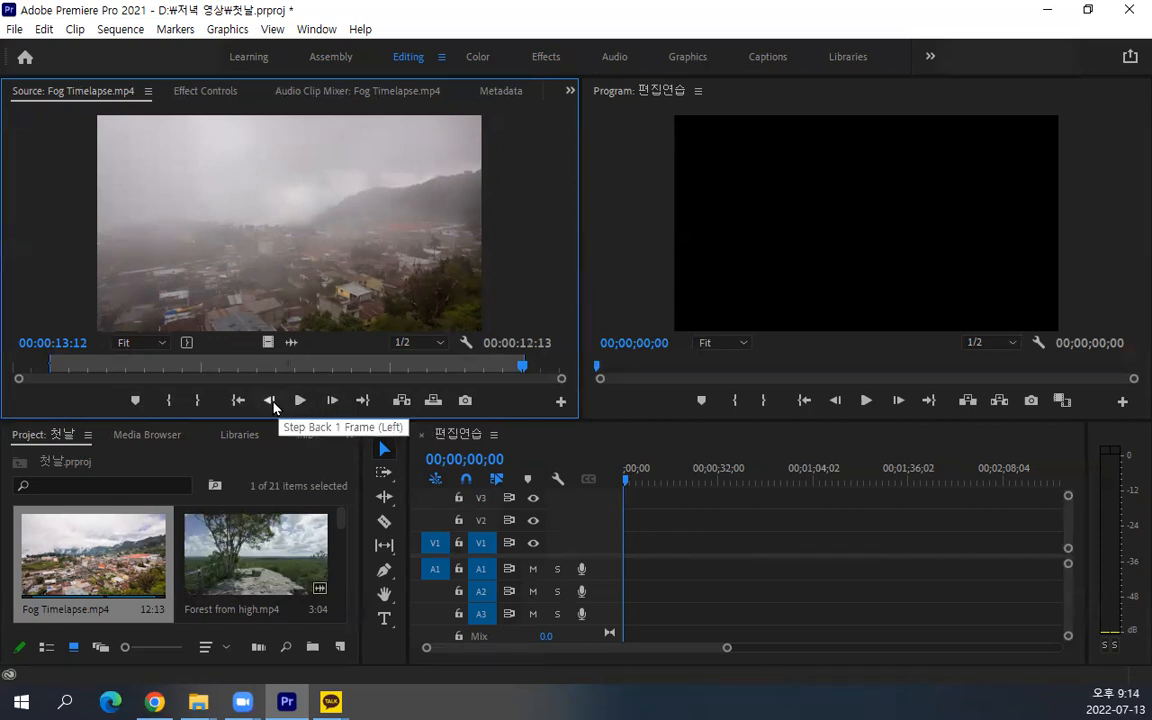
# Step the source playhead of Fog Timelapse.mp4 backward and forward frame by frame, working back from the Out point to about 00:00:10:15
pyautogui.press('Left')
pyautogui.press('Right')
pyautogui.press('Left')
pyautogui.press('Left')
pyautogui.press('Left')
pyautogui.press('Left')
pyautogui.press('Left')
pyautogui.press('Left')
pyautogui.press('Left')
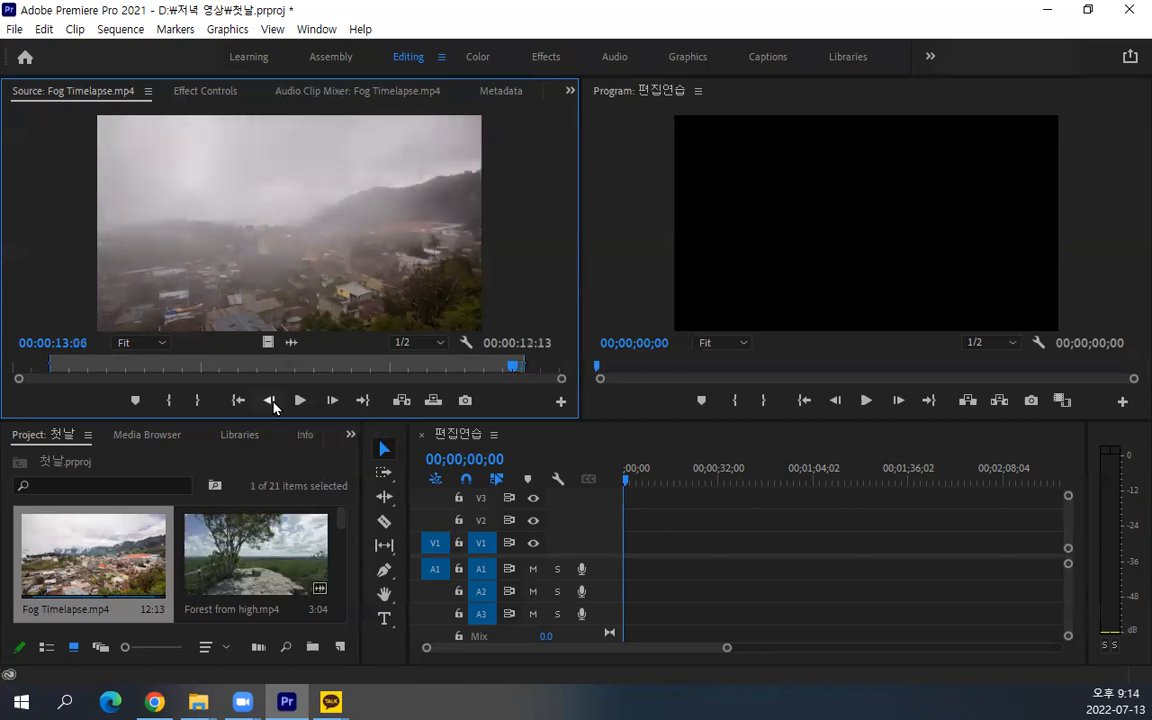
pyautogui.press('Right')
pyautogui.press('Left')
pyautogui.press('Left')
pyautogui.press('Left')
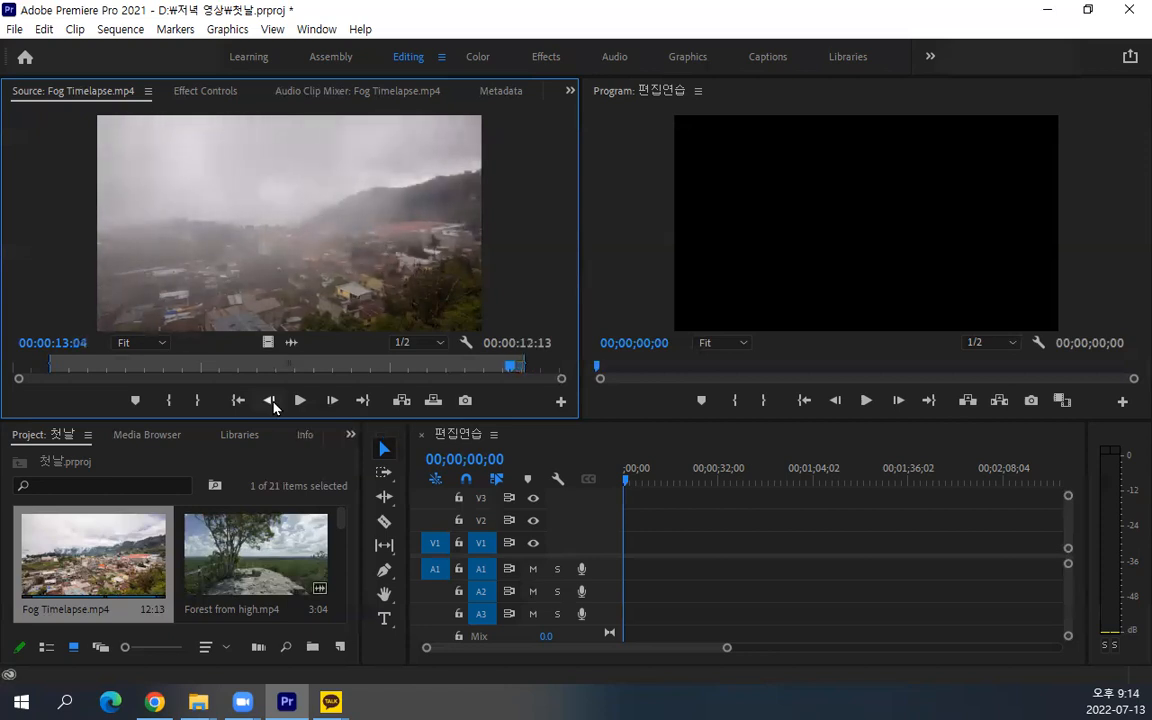
pyautogui.press('Right')
pyautogui.press('Right')
pyautogui.press('Right')
pyautogui.press('Right')
pyautogui.press('Right')
pyautogui.press('Right')
pyautogui.press('Right')
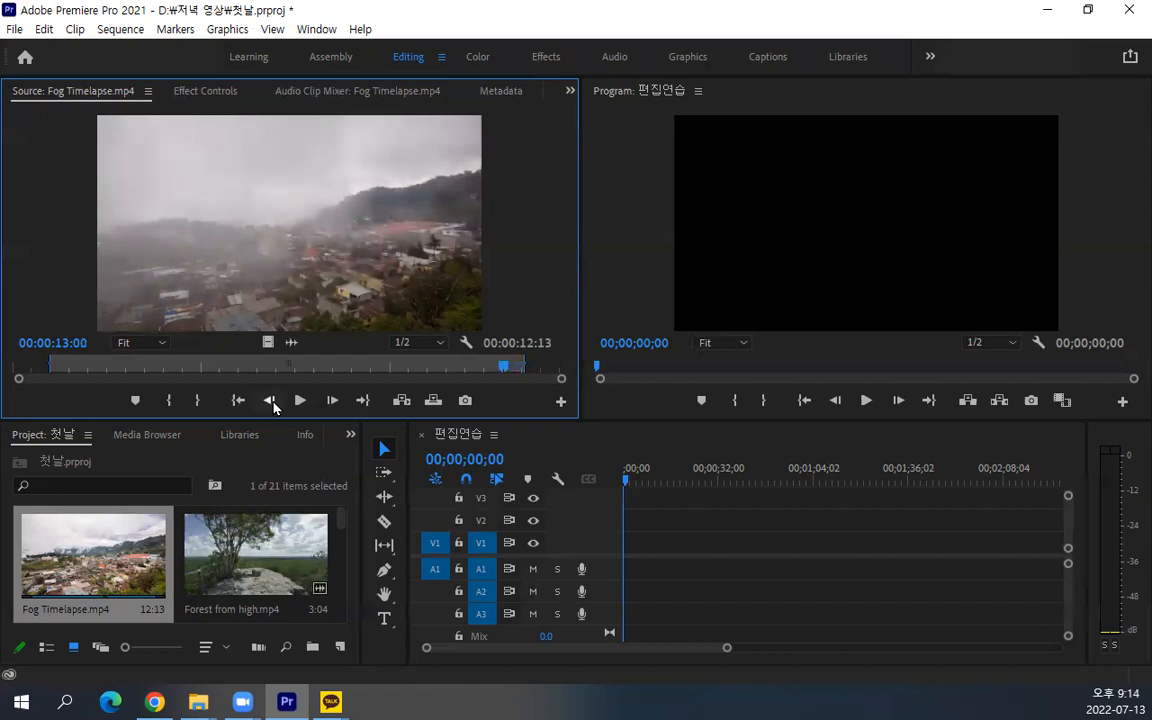
pyautogui.press('Left')
pyautogui.press('Left')
pyautogui.press('Left')
pyautogui.press('Left')
pyautogui.press('Left')
pyautogui.press('Left')
pyautogui.press('Left')
pyautogui.press('Left')
pyautogui.press('Left')
pyautogui.press('Left')
pyautogui.press('Left')
pyautogui.press('Left')
pyautogui.press('Left')
pyautogui.press('Left')
pyautogui.press('Left')
pyautogui.press('Left')
pyautogui.press('Left')
pyautogui.press('Left')
pyautogui.press('Left')
pyautogui.press('Left')
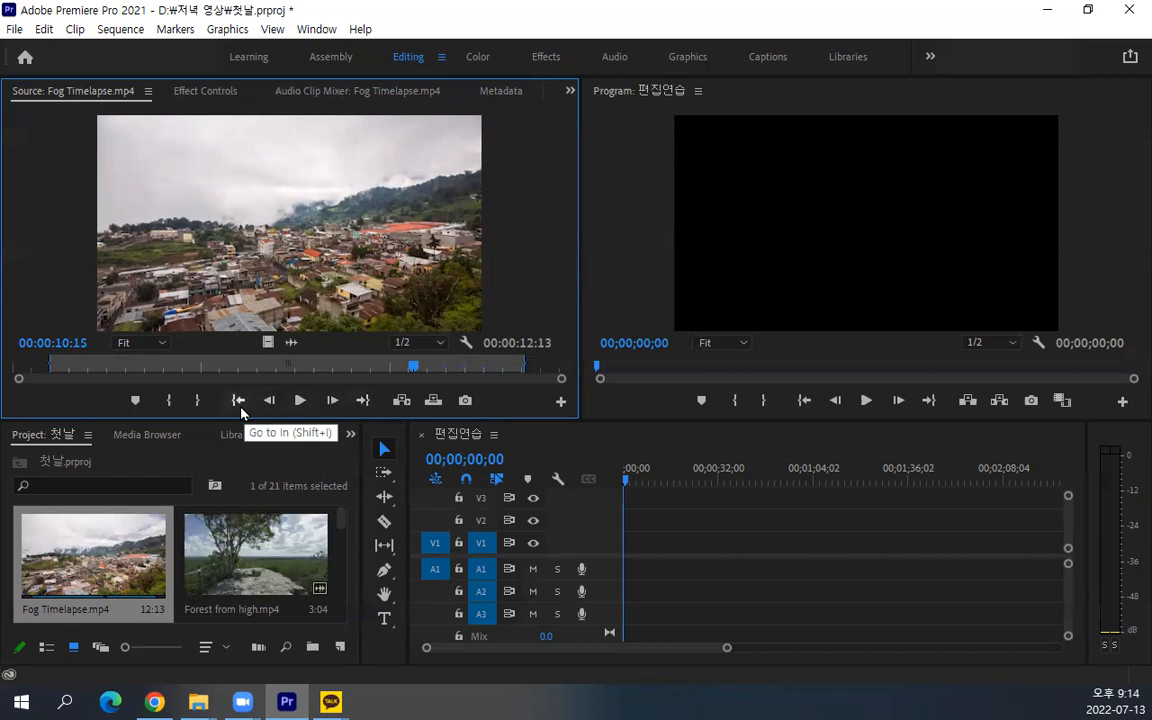
# Jump the source playhead between the In and Out points of Fog Timelapse.mp4, finishing at the Out point
pyautogui.click(238, 402)
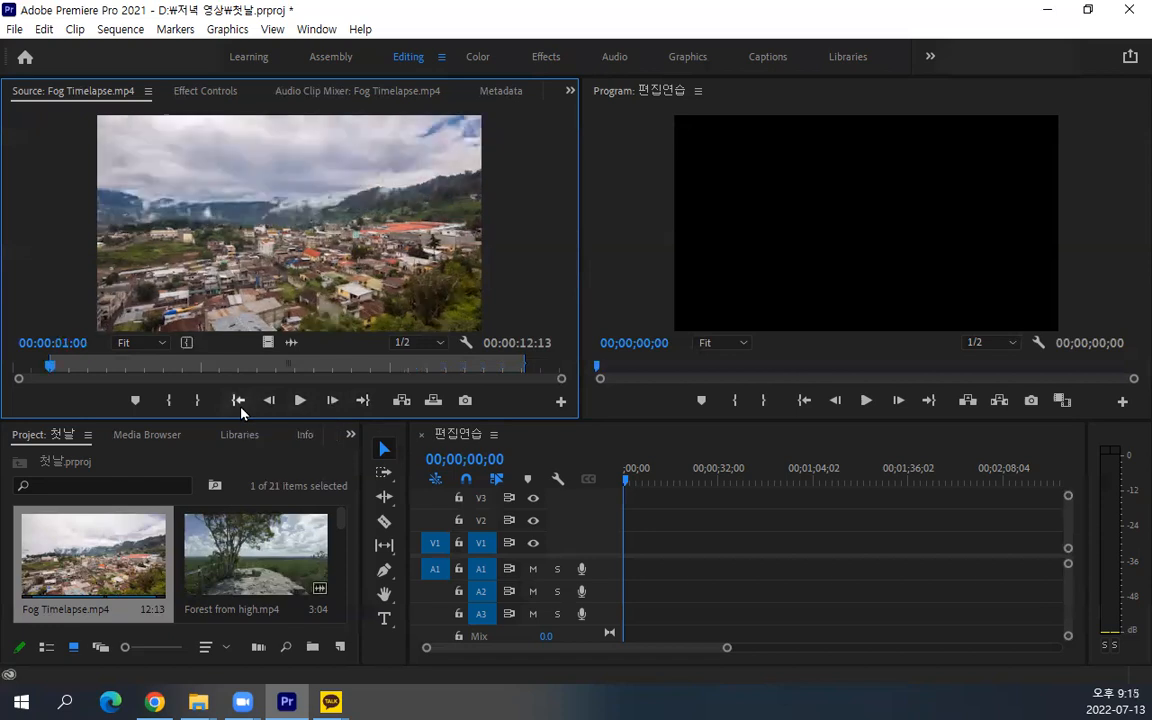
pyautogui.click(365, 401)
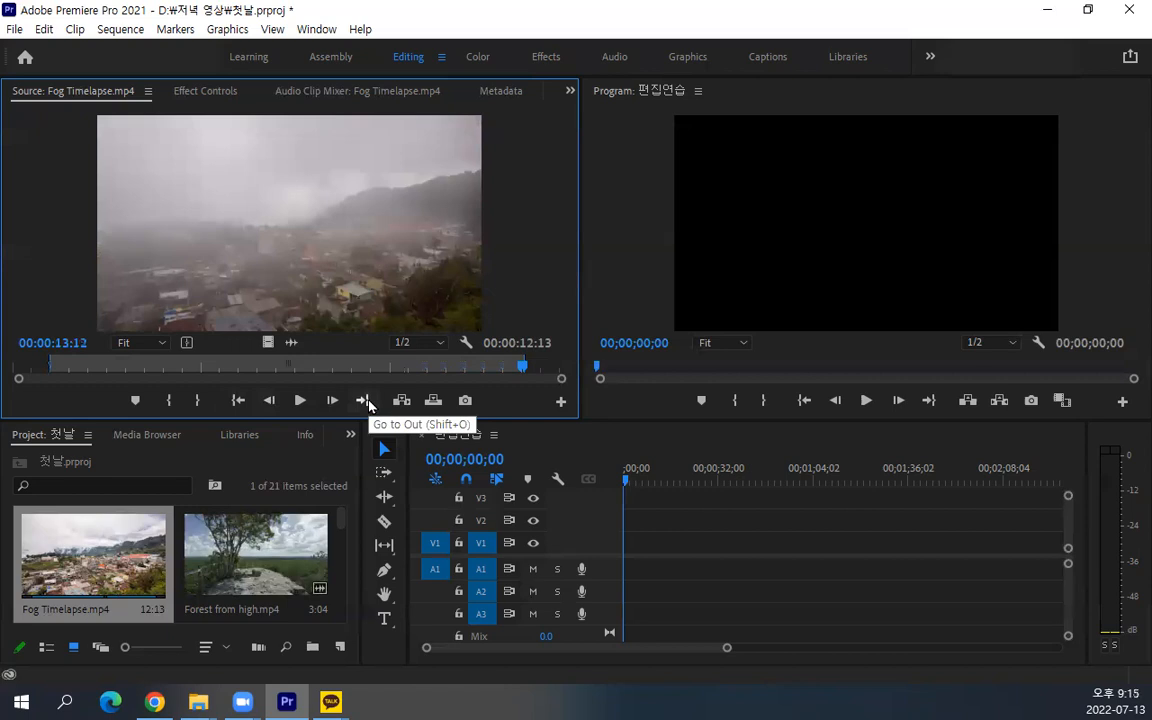
pyautogui.click(238, 401)
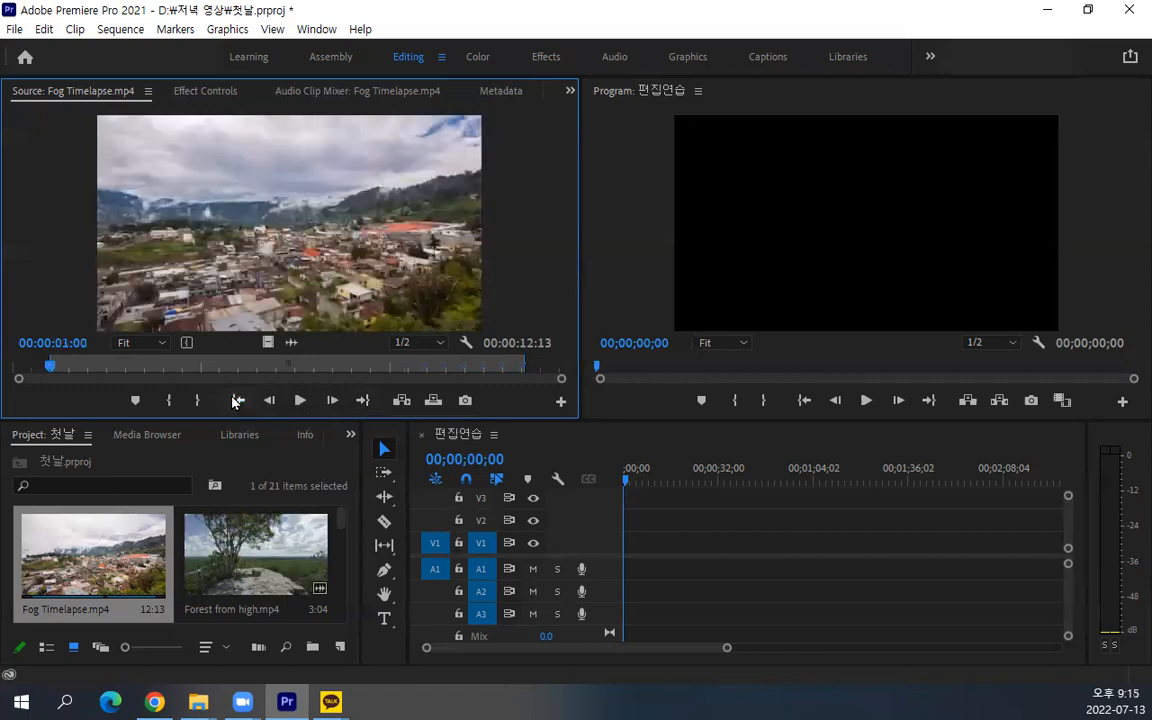
pyautogui.click(363, 402)
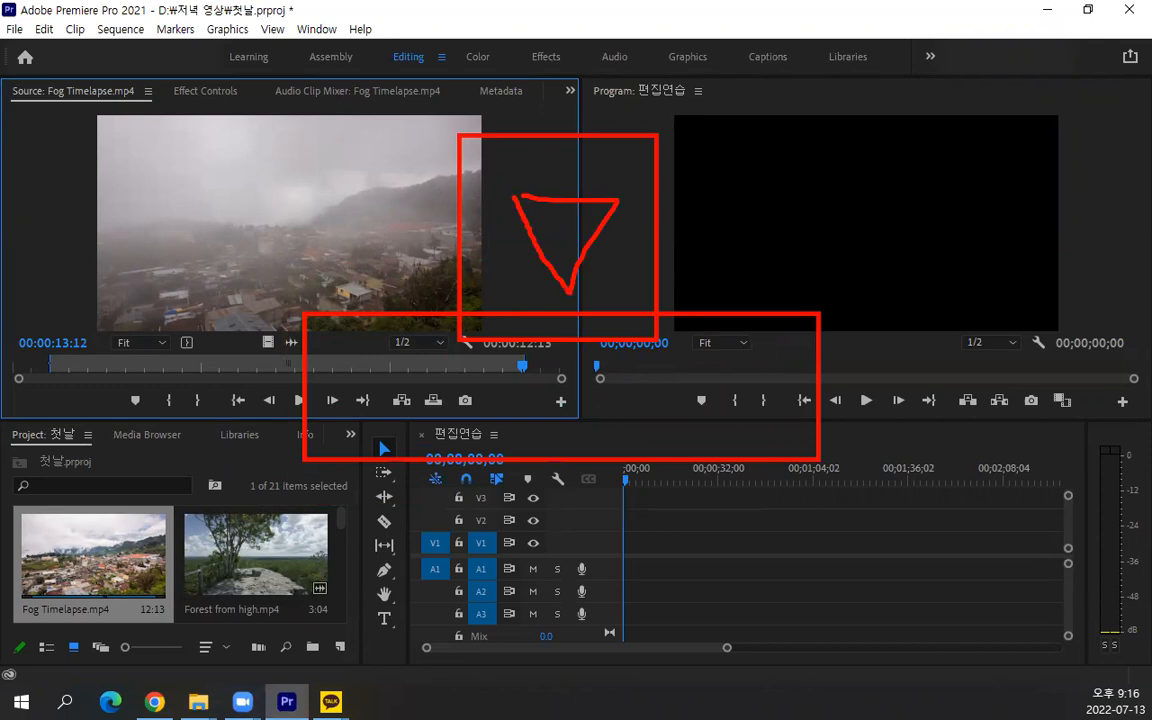
pyautogui.press('Escape')
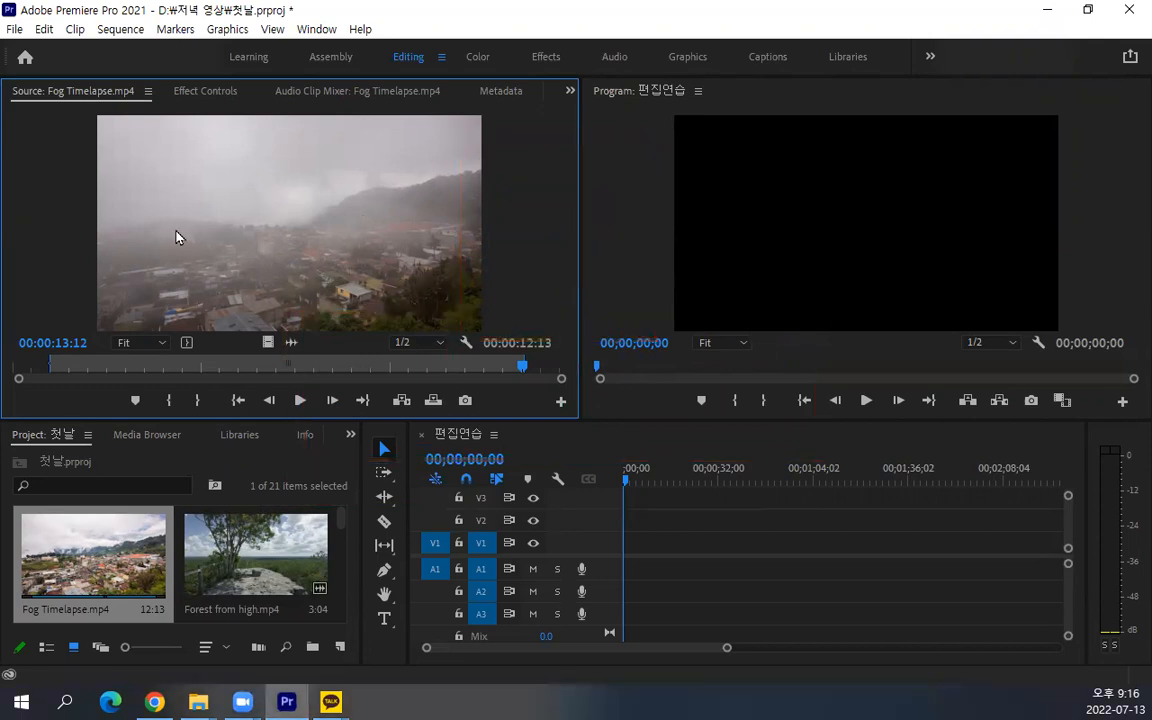
# From the start of sequence 편집연습, insert the marked Fog Timelapse.mp4 range twice and add it a third time with Overwrite
pyautogui.moveTo(627, 480); pyautogui.dragTo(674, 493)
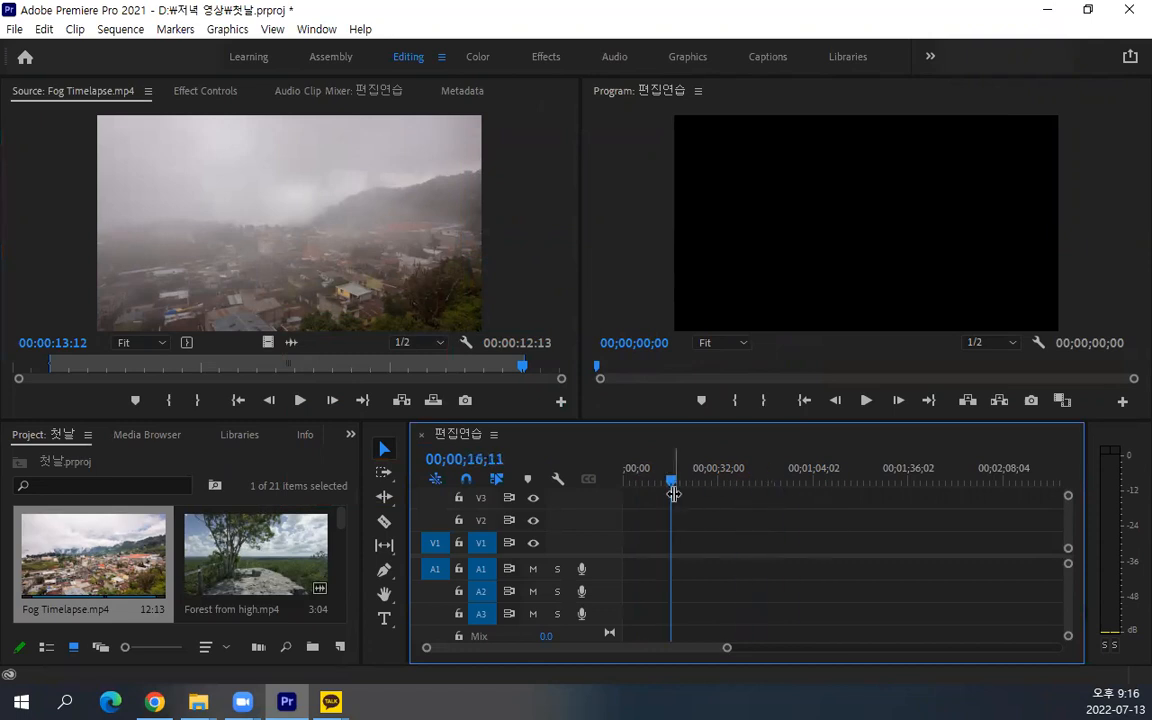
pyautogui.press('Home')
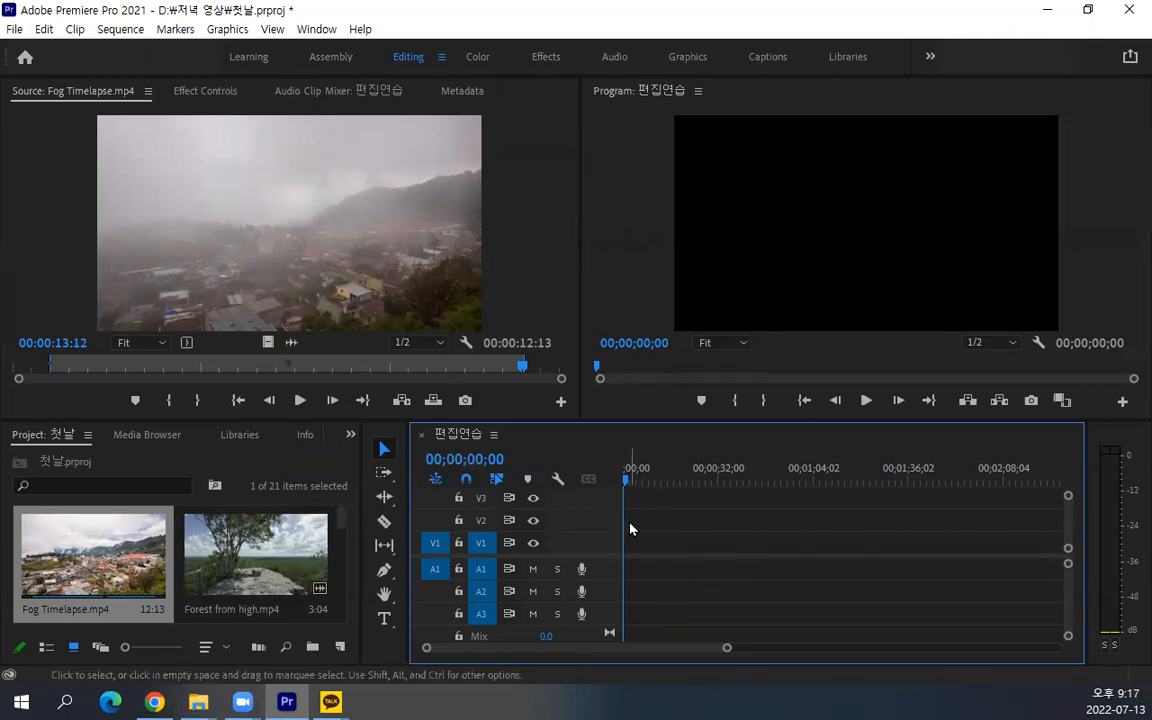
pyautogui.click(401, 400)
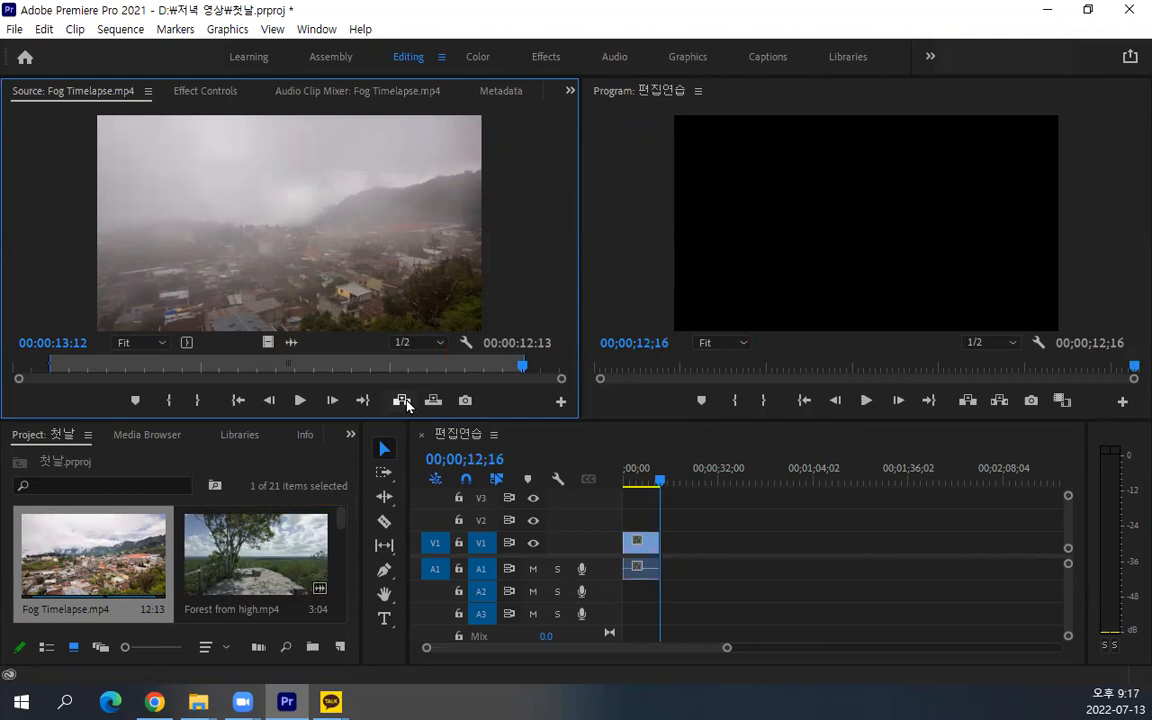
pyautogui.click(402, 400)
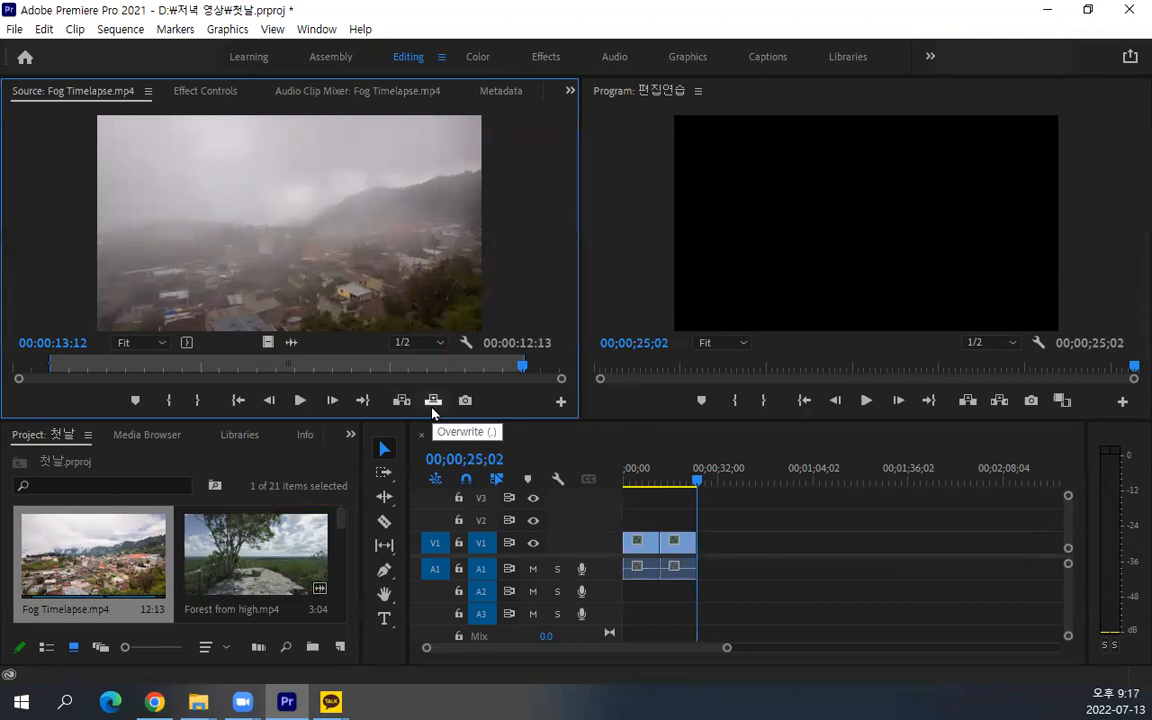
pyautogui.click(433, 408)
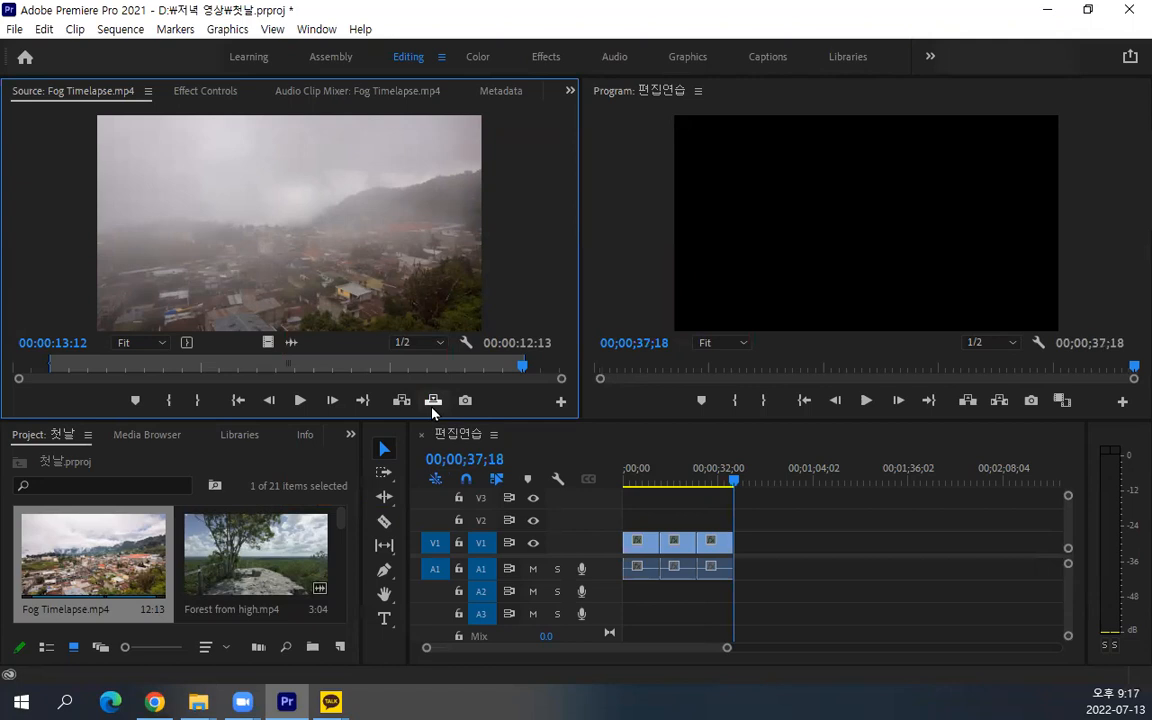
# Insert Forest from high.mp4 into the sequence between the first and second Fog Timelapse clips
pyautogui.click(231, 575)
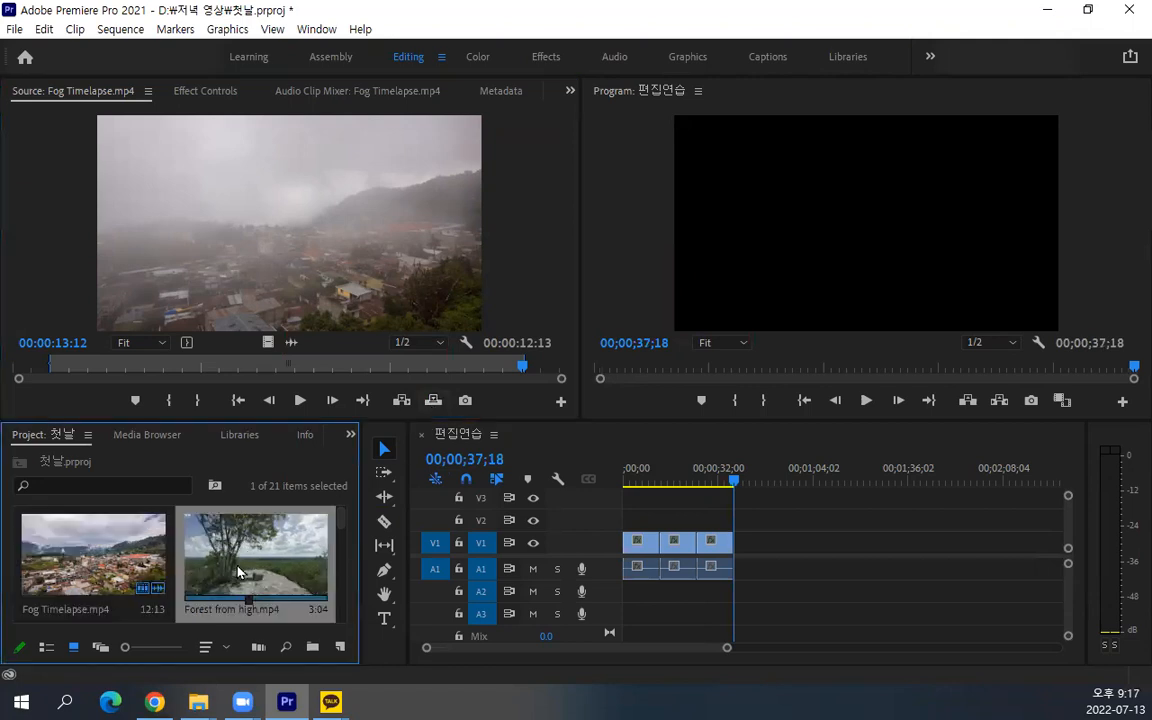
pyautogui.scroll(-3, 255, 565)
pyautogui.scroll(3, 240, 540)
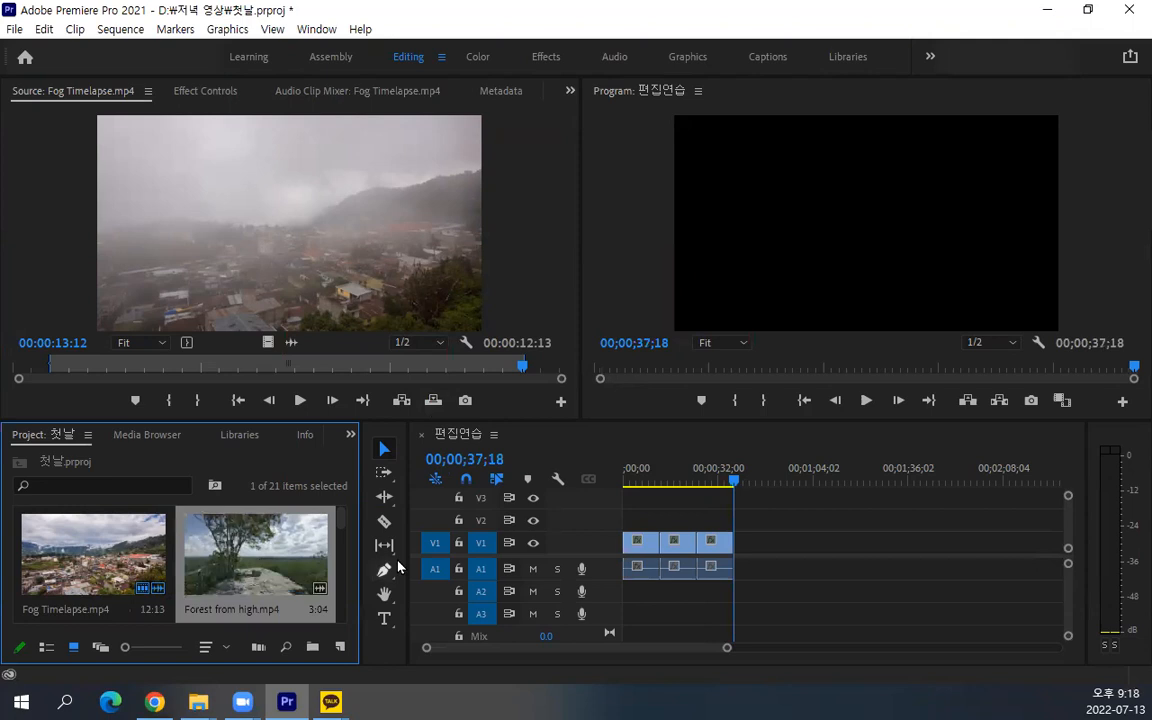
pyautogui.moveTo(733, 481); pyautogui.dragTo(661, 488)
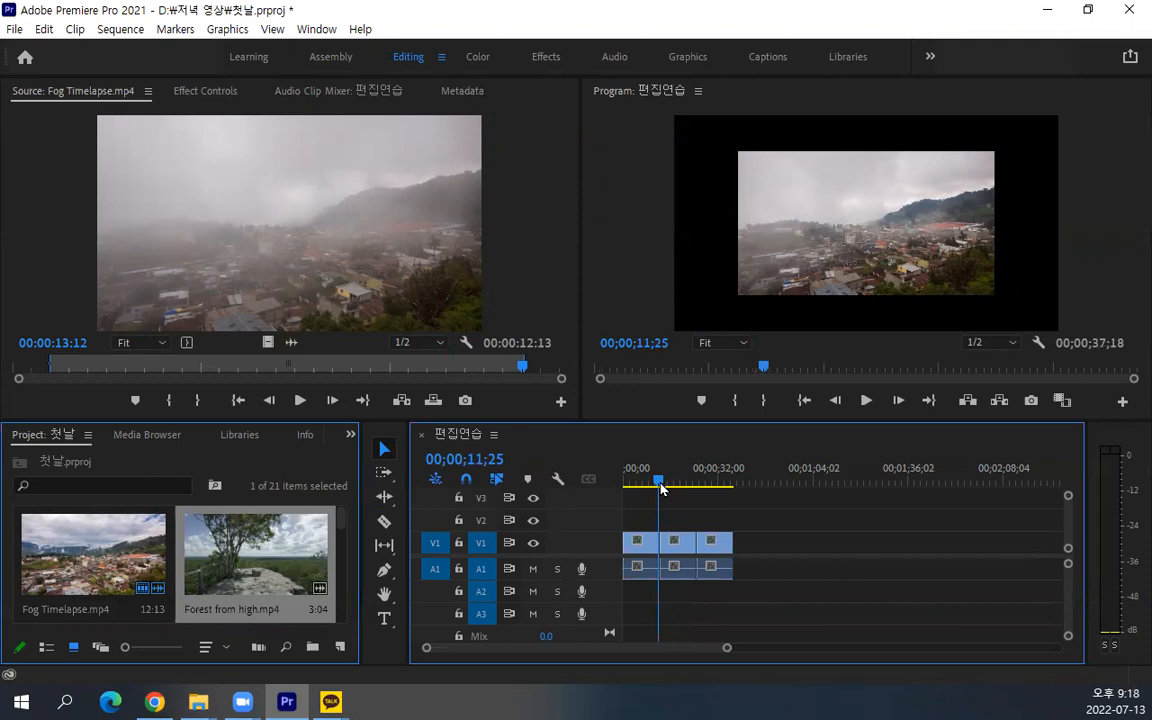
pyautogui.moveTo(660, 487)
pyautogui.mouseDown()
pyautogui.moveTo(671, 490)
pyautogui.moveTo(647, 486)
pyautogui.moveTo(727, 501)
pyautogui.moveTo(672, 488)
pyautogui.mouseUp()
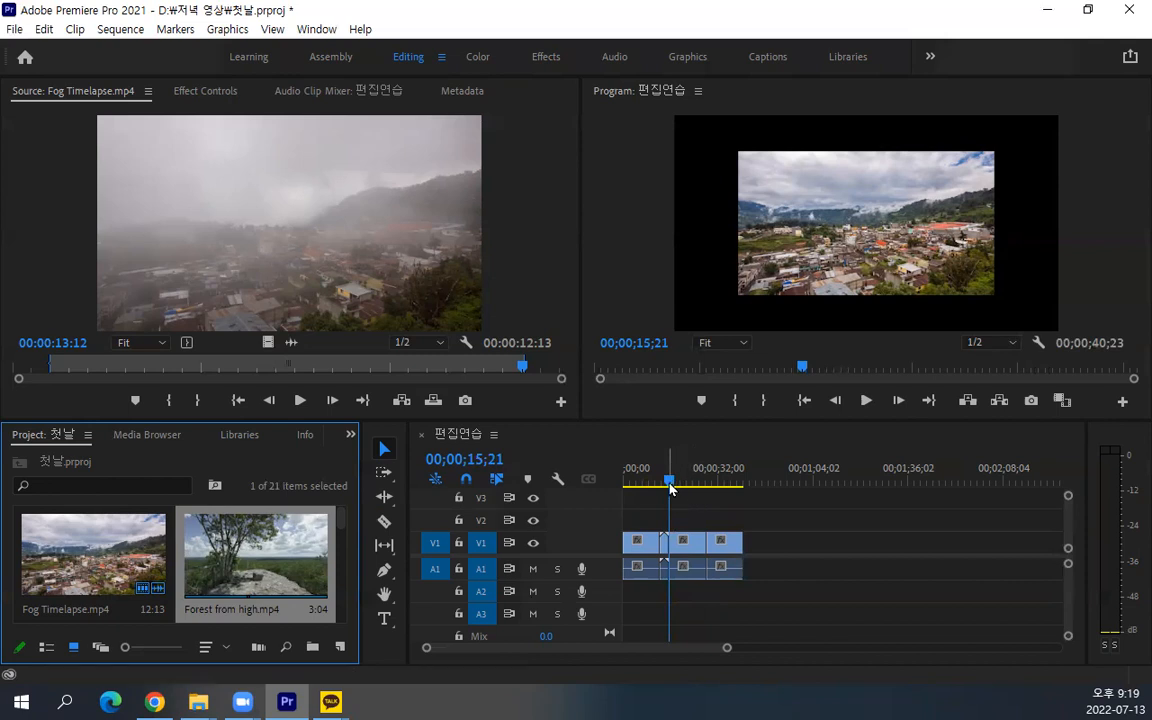
# Overwrite the beginning of the last Fog Timelapse clip in the sequence with Forest from high.mp4, starting at 00;00;28;07
pyautogui.moveTo(669, 485); pyautogui.dragTo(704, 484)
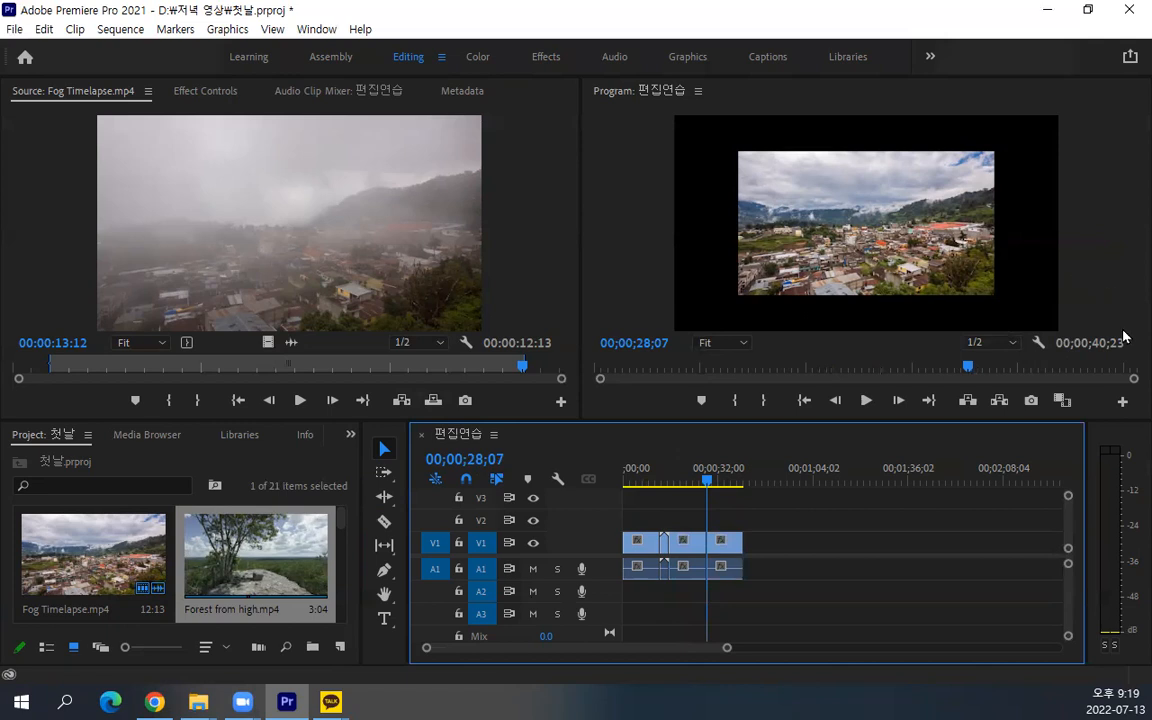
pyautogui.moveTo(1121, 363)
pyautogui.mouseDown()
pyautogui.moveTo(1043, 334)
pyautogui.moveTo(1130, 312)
pyautogui.moveTo(1119, 381)
pyautogui.mouseUp()
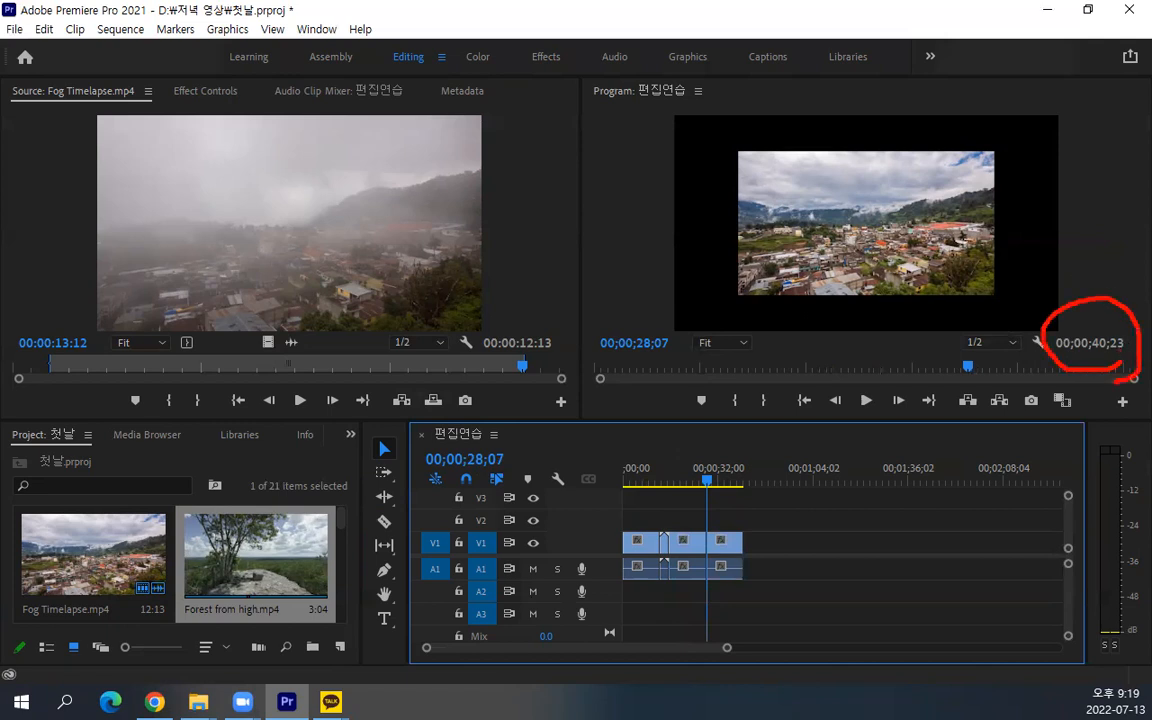
pyautogui.press('Escape')
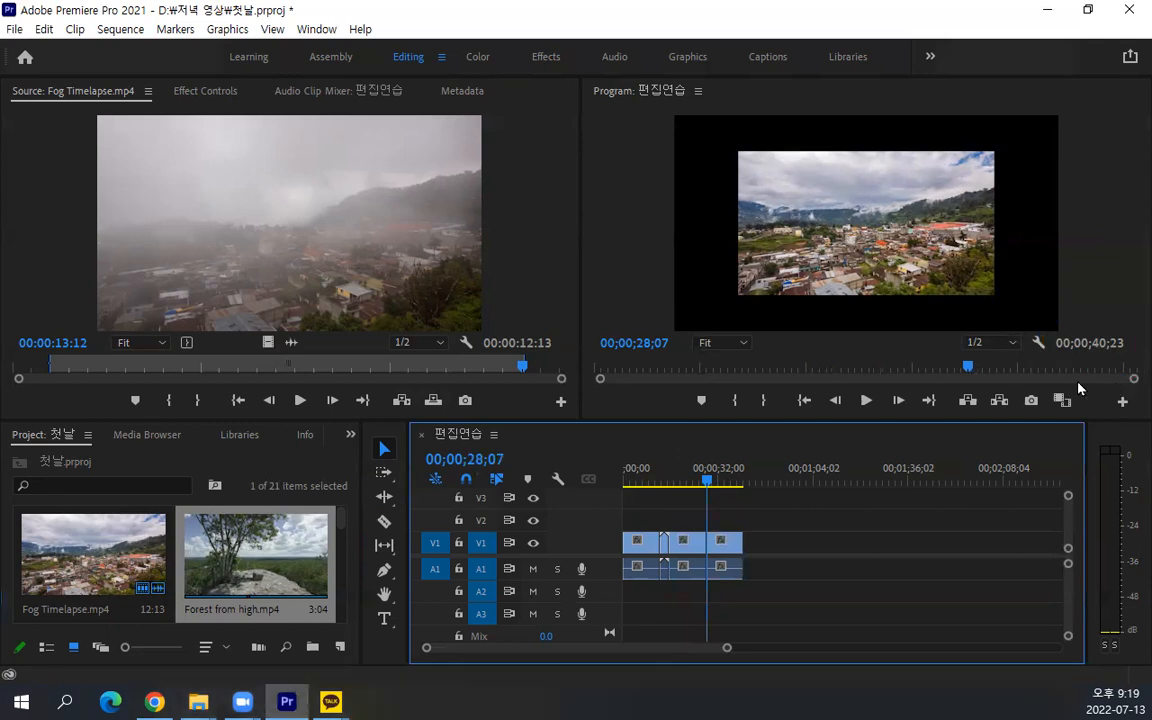
pyautogui.click(433, 401)
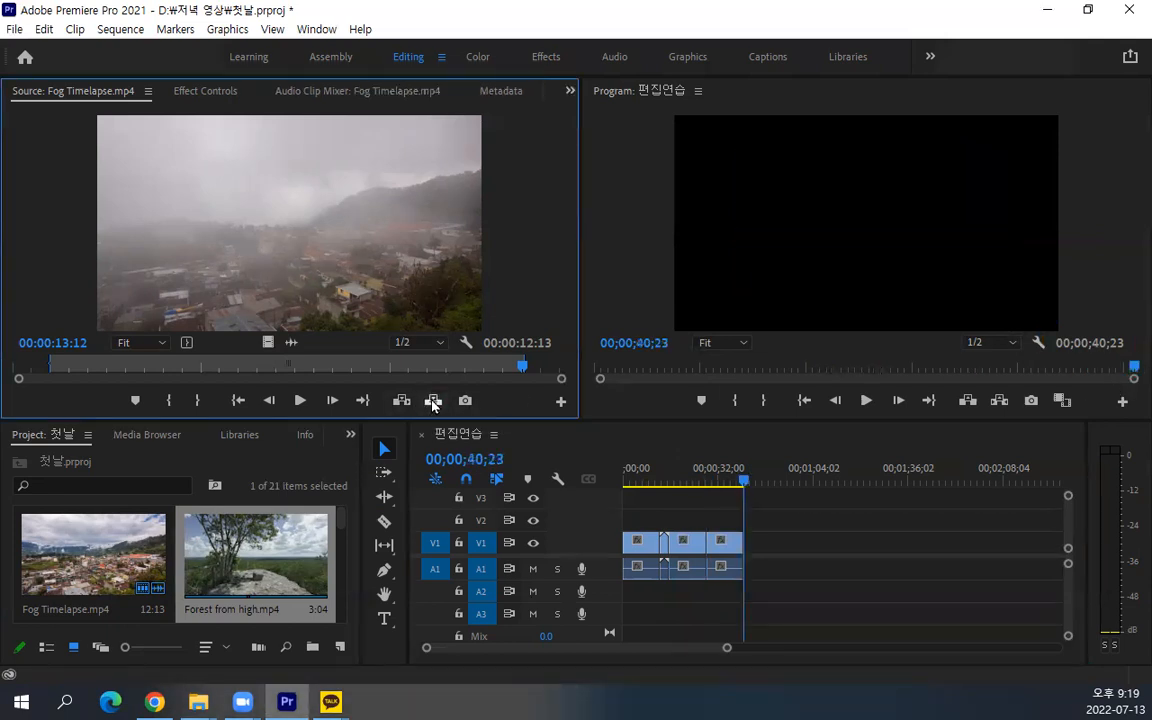
pyautogui.hotkey('ctrl', 'z')
pyautogui.click(245, 574)
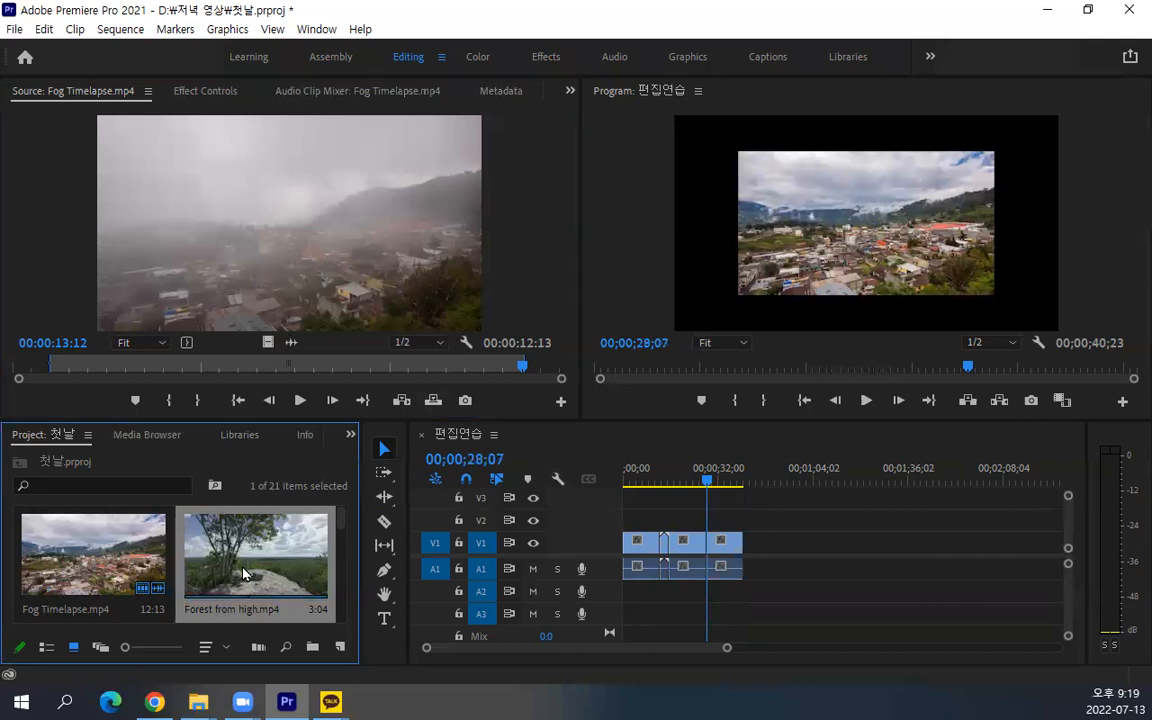
pyautogui.press('.')
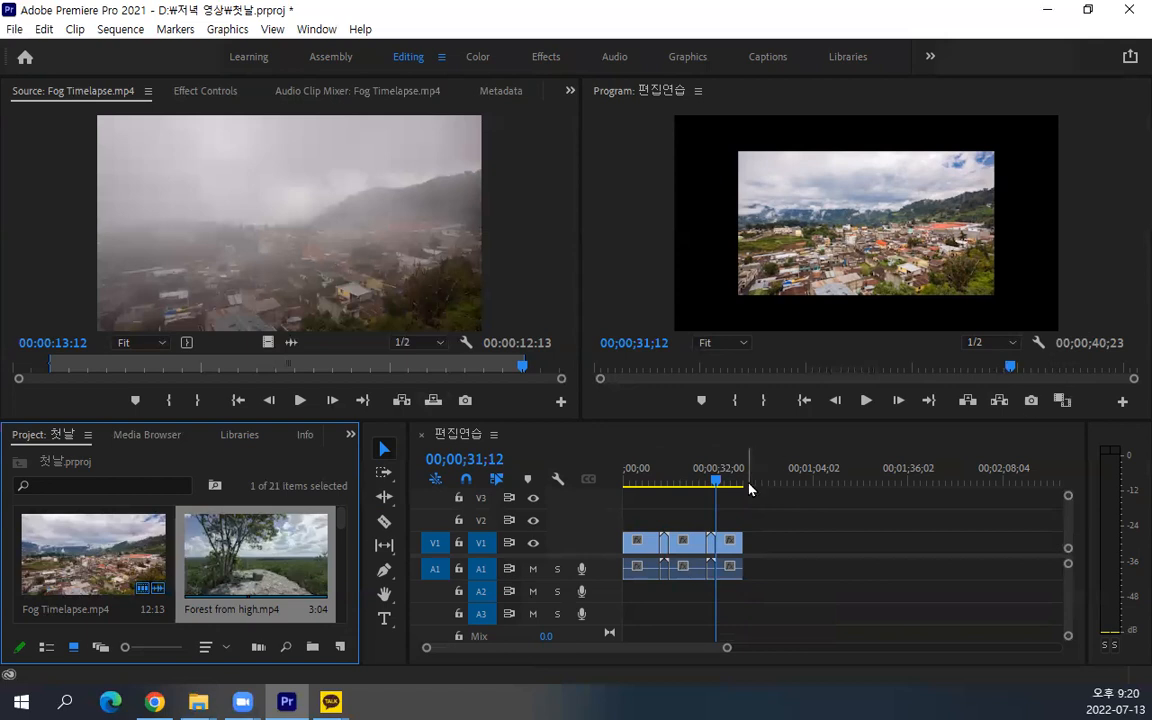
# Insert Great vista.mp4 into the sequence at 00;00;12;22, near the start of the first Forest from high clip
pyautogui.click(732, 544)
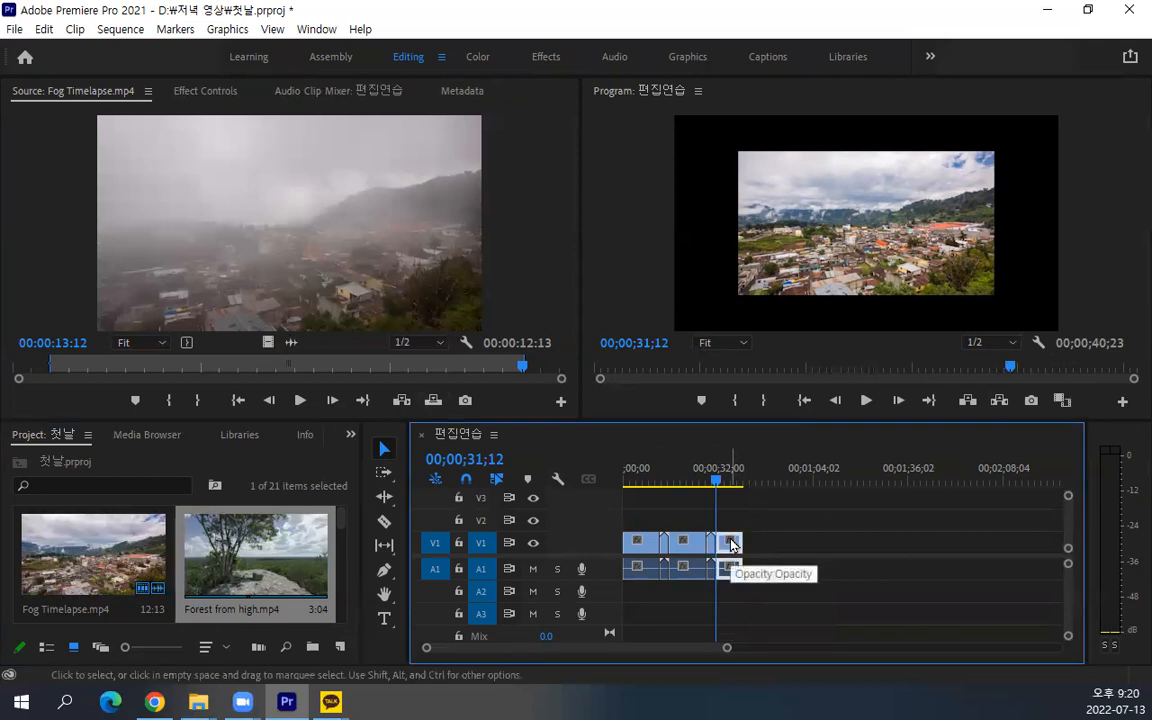
pyautogui.scroll(2, 731, 543)
pyautogui.moveTo(669, 652); pyautogui.dragTo(607, 632)
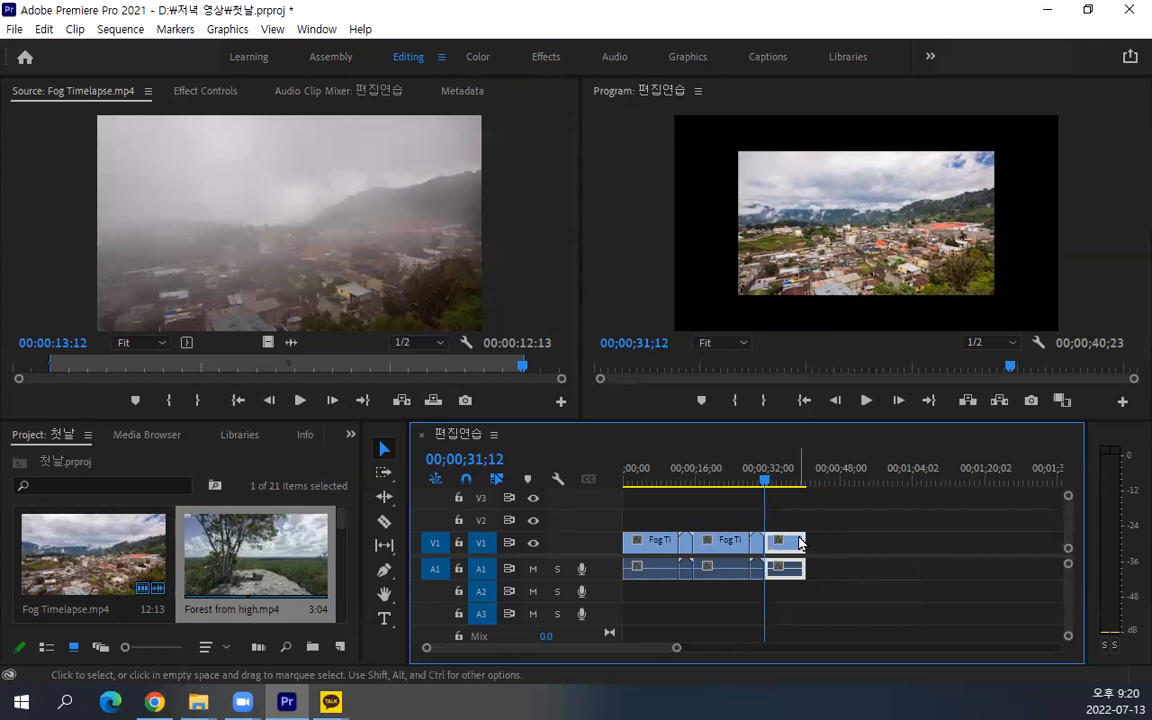
pyautogui.moveTo(705, 478); pyautogui.dragTo(680, 478)
pyautogui.scroll(-2, 245, 560)
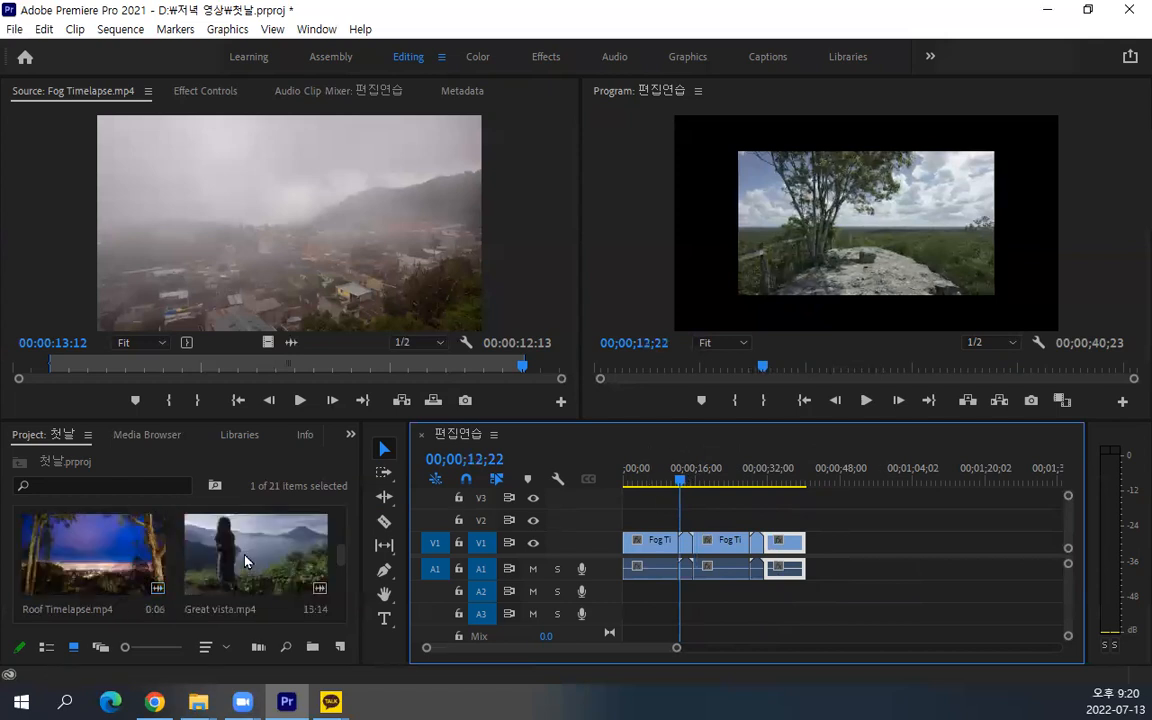
pyautogui.click(245, 560)
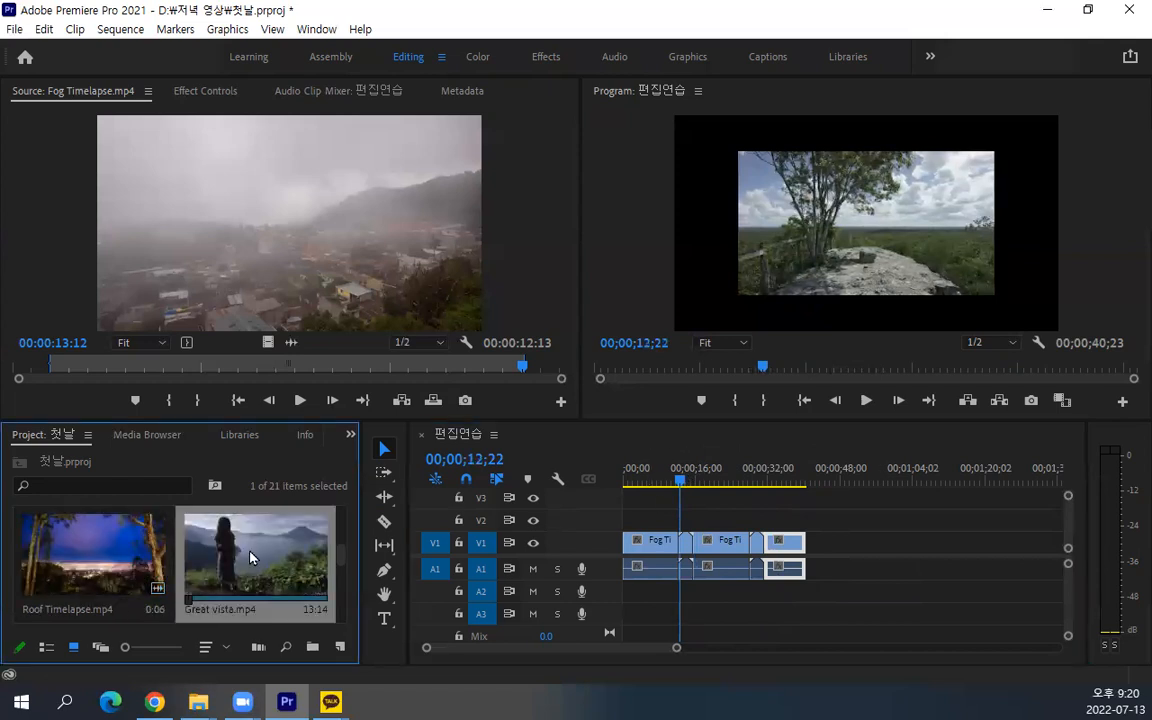
pyautogui.scroll(4, 250, 557)
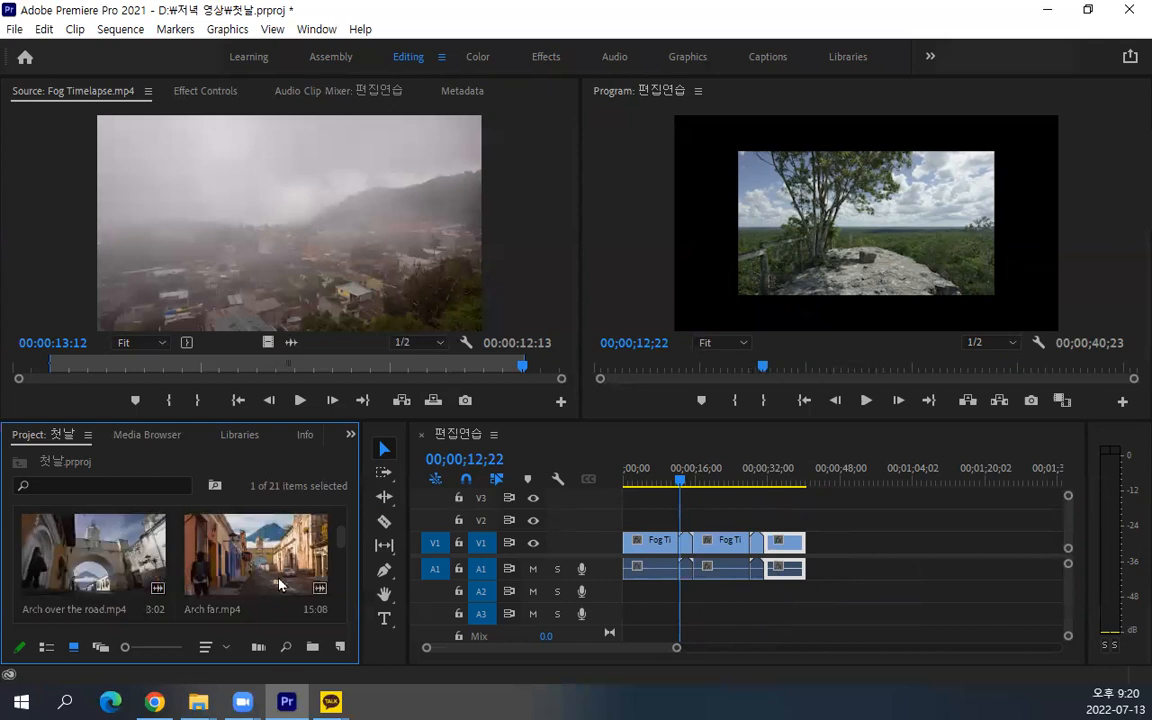
pyautogui.scroll(-2, 273, 600)
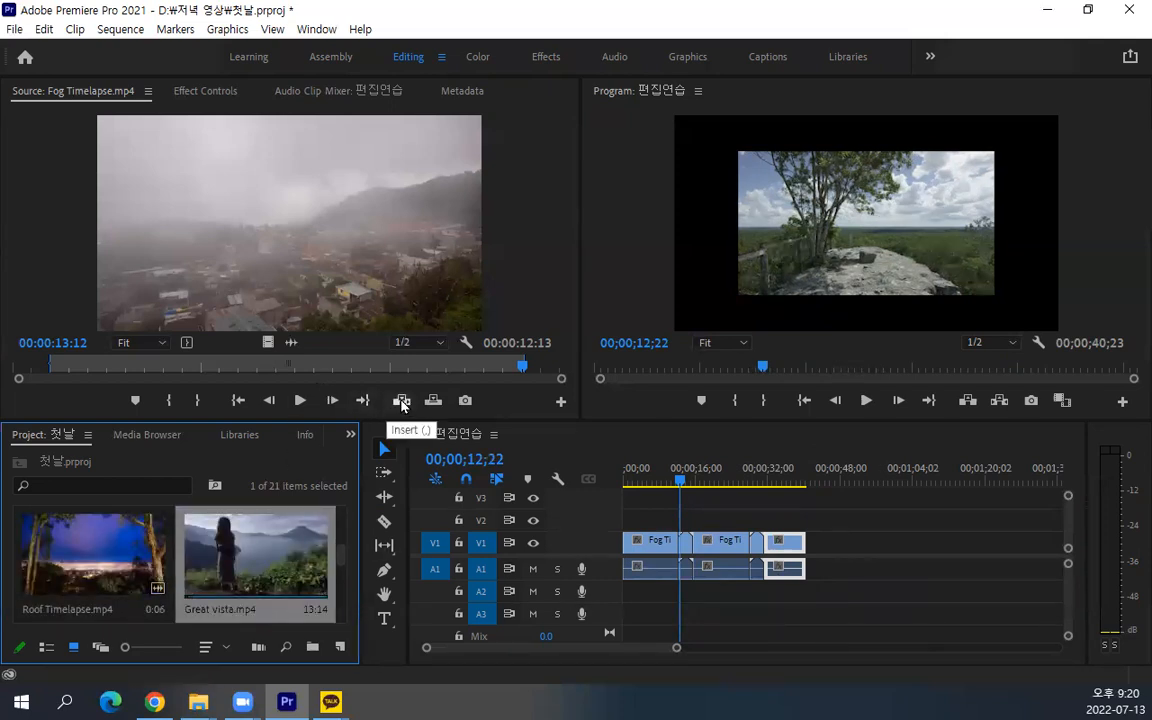
pyautogui.press(',')
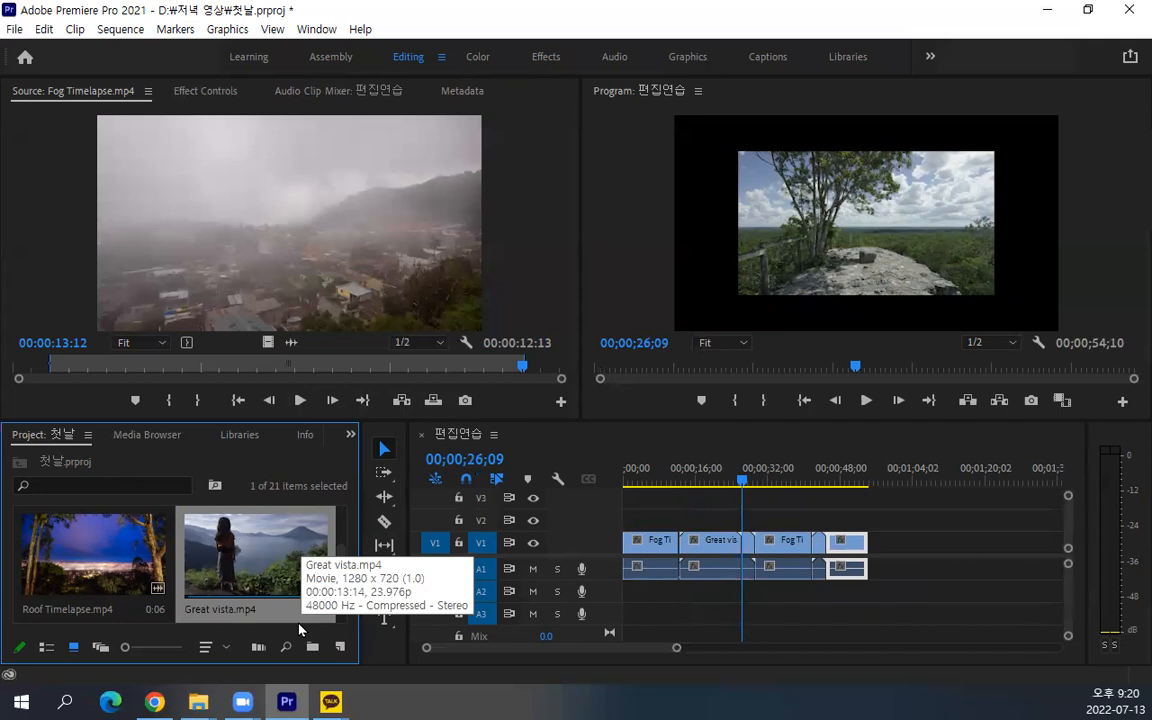
# Overwrite the sequence with Great vista.mp4 starting at 00;00;20;21
pyautogui.click(720, 480)
pyautogui.moveTo(720, 480); pyautogui.dragTo(694, 486)
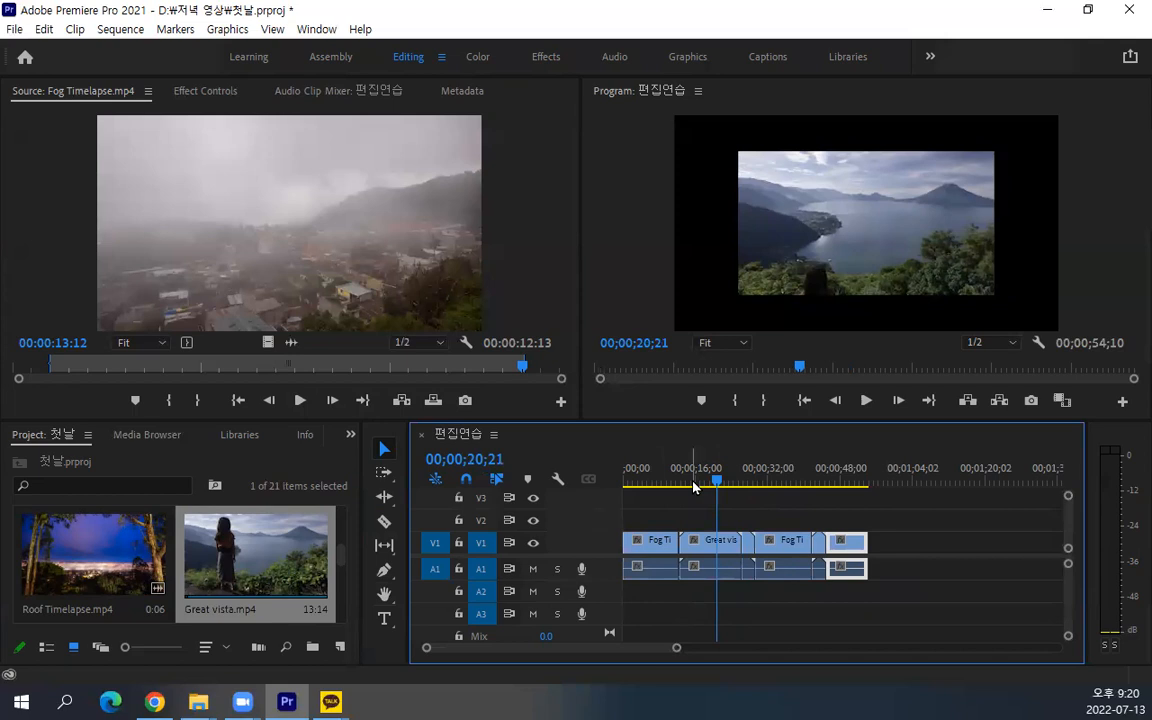
pyautogui.hotkey('ctrl', 'v')
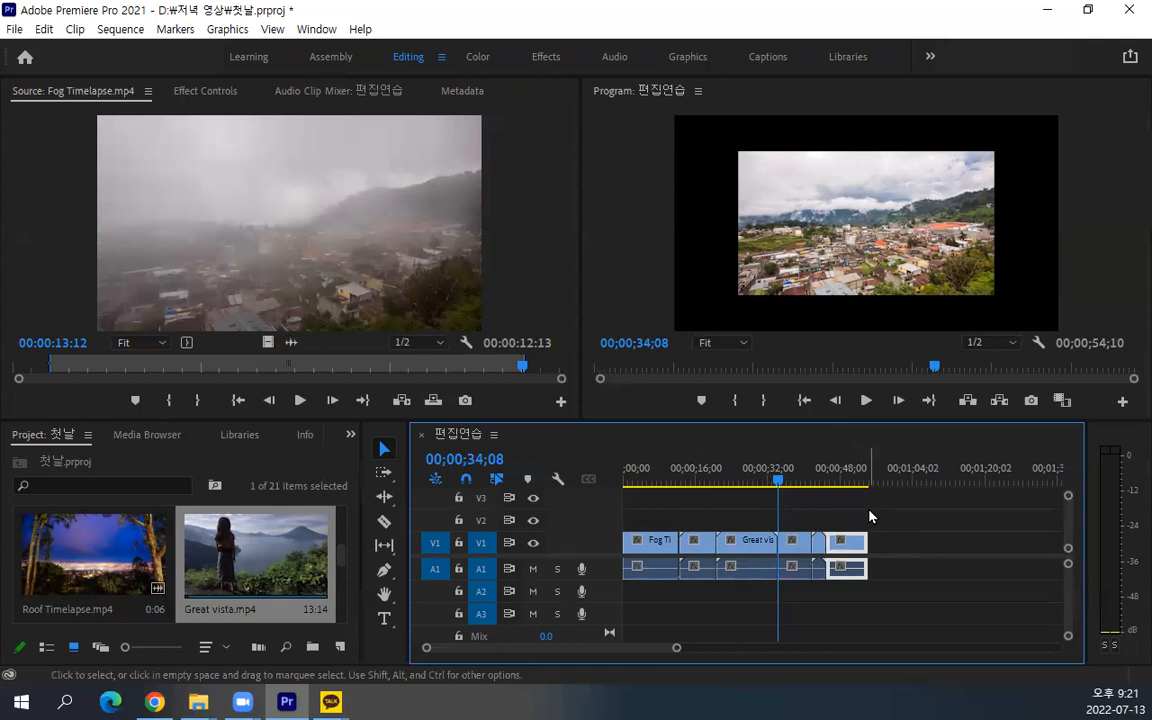
# Clear all clips from sequence 편집연습 and place the marked Fog Timelapse.mp4 range at its start
pyautogui.moveTo(916, 504); pyautogui.dragTo(495, 608)
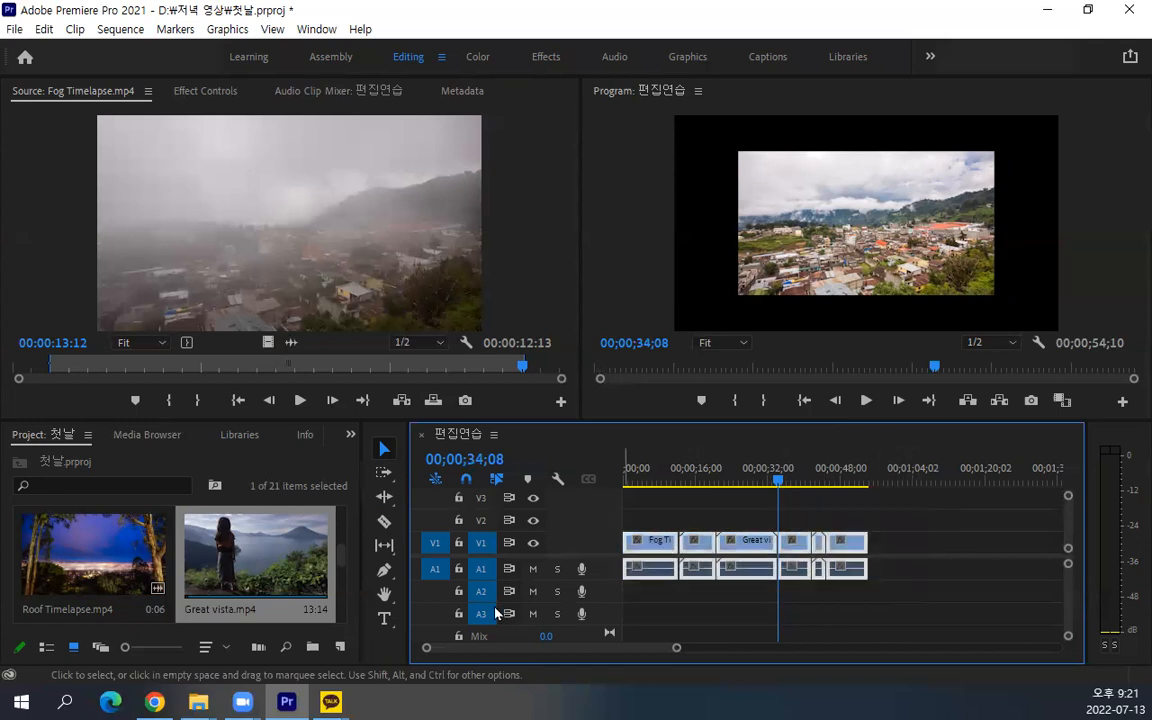
pyautogui.press('Delete')
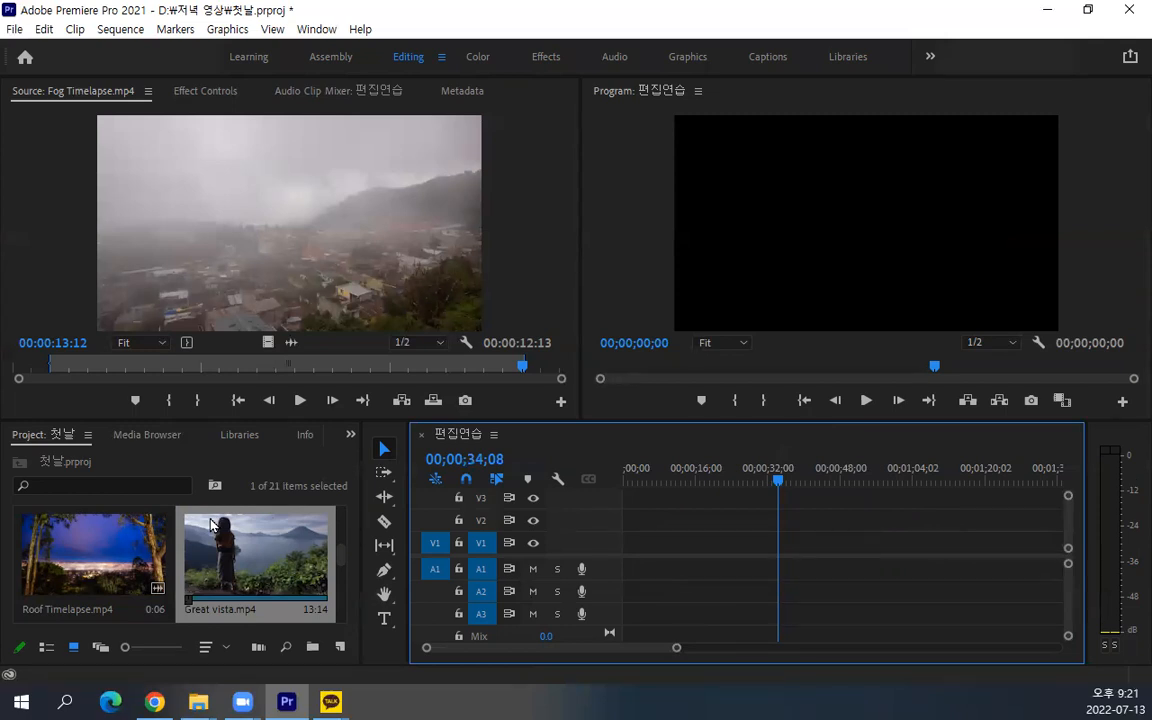
pyautogui.scroll(5, 210, 523)
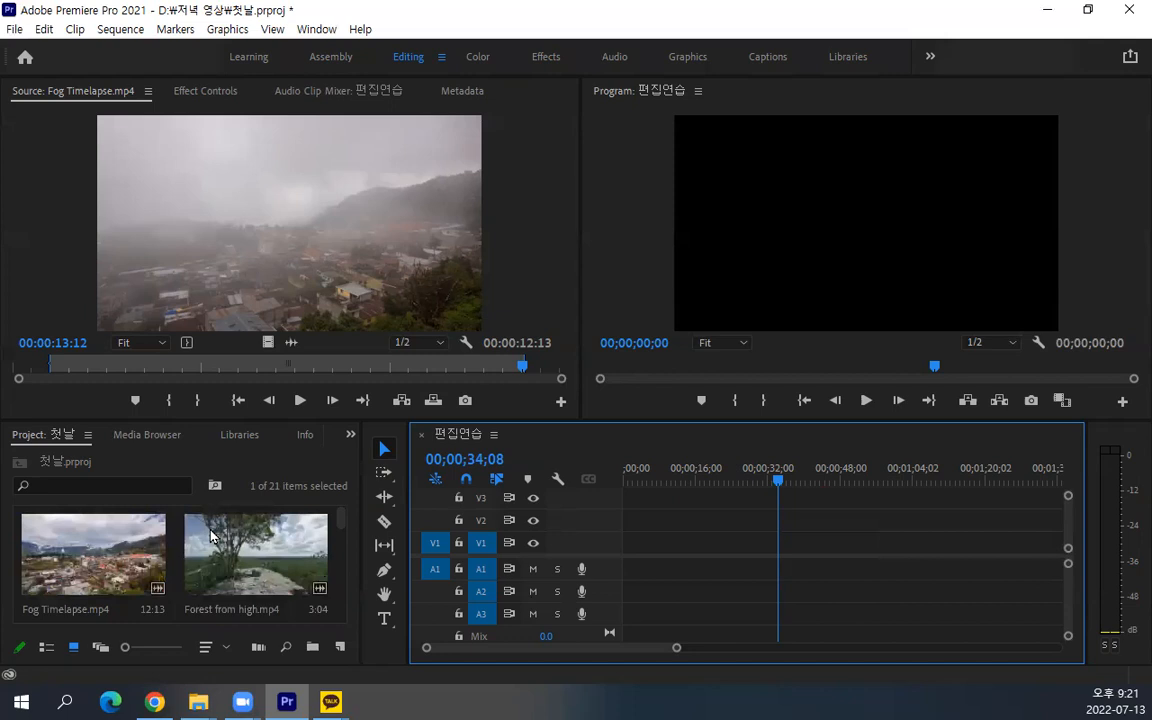
pyautogui.doubleClick(79, 553)
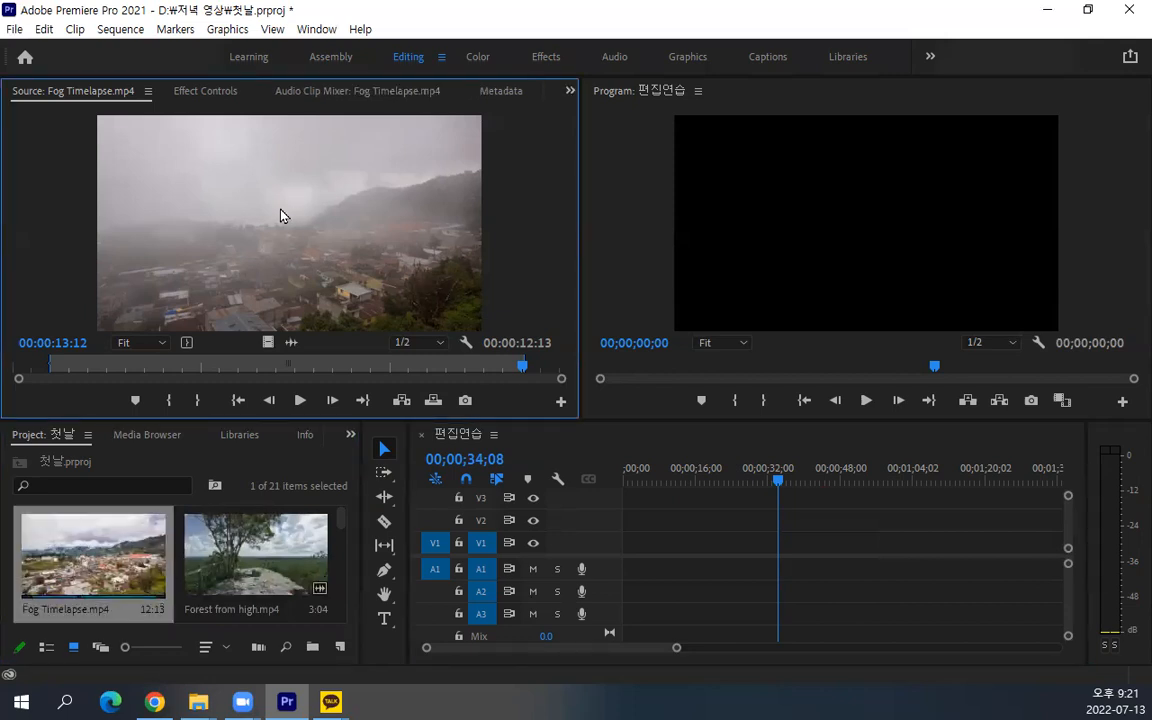
pyautogui.moveTo(770, 478); pyautogui.dragTo(611, 476)
pyautogui.moveTo(290, 268); pyautogui.dragTo(630, 572)
pyautogui.click(707, 388)
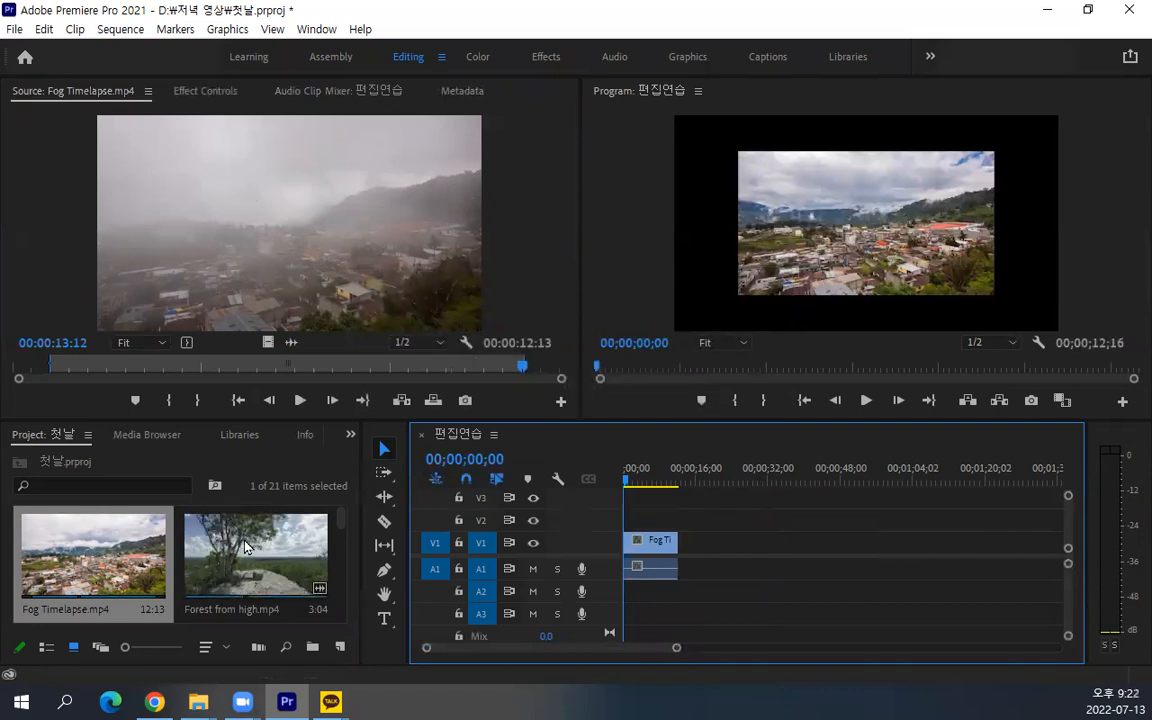
# Load Arch far.mp4 in the Source Monitor and mark a range about 00:00:07:05 long with the Out point at 00:00:11:00
pyautogui.scroll(-3, 245, 547)
pyautogui.scroll(3, 200, 550)
pyautogui.scroll(-3, 113, 570)
pyautogui.scroll(-3, 120, 568)
pyautogui.moveTo(255, 553); pyautogui.dragTo(191, 323)
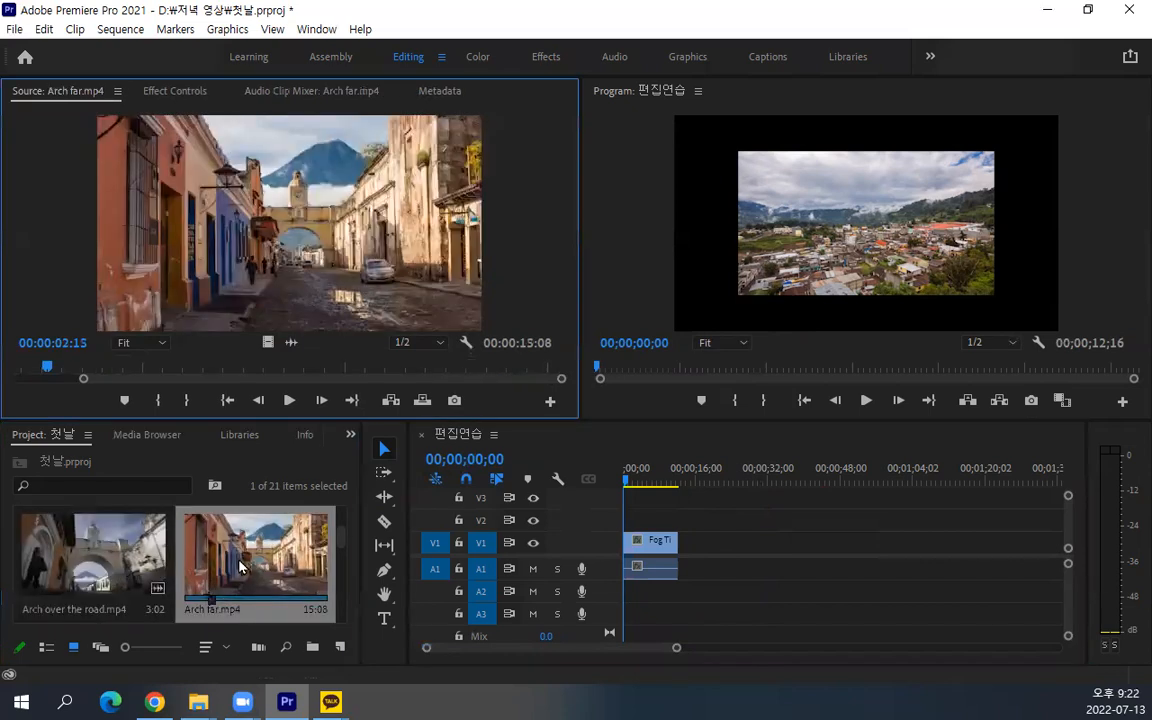
pyautogui.click(80, 369)
pyautogui.moveTo(80, 369); pyautogui.dragTo(3, 382)
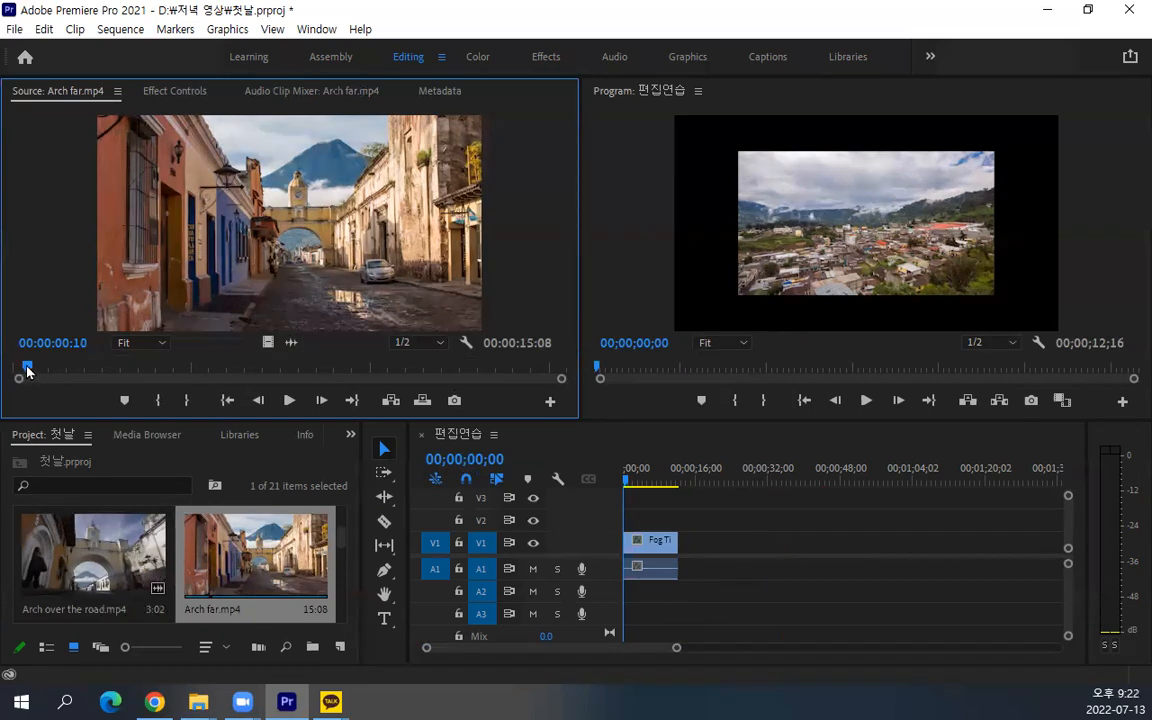
pyautogui.click(149, 367)
pyautogui.press('i')
pyautogui.click(406, 367)
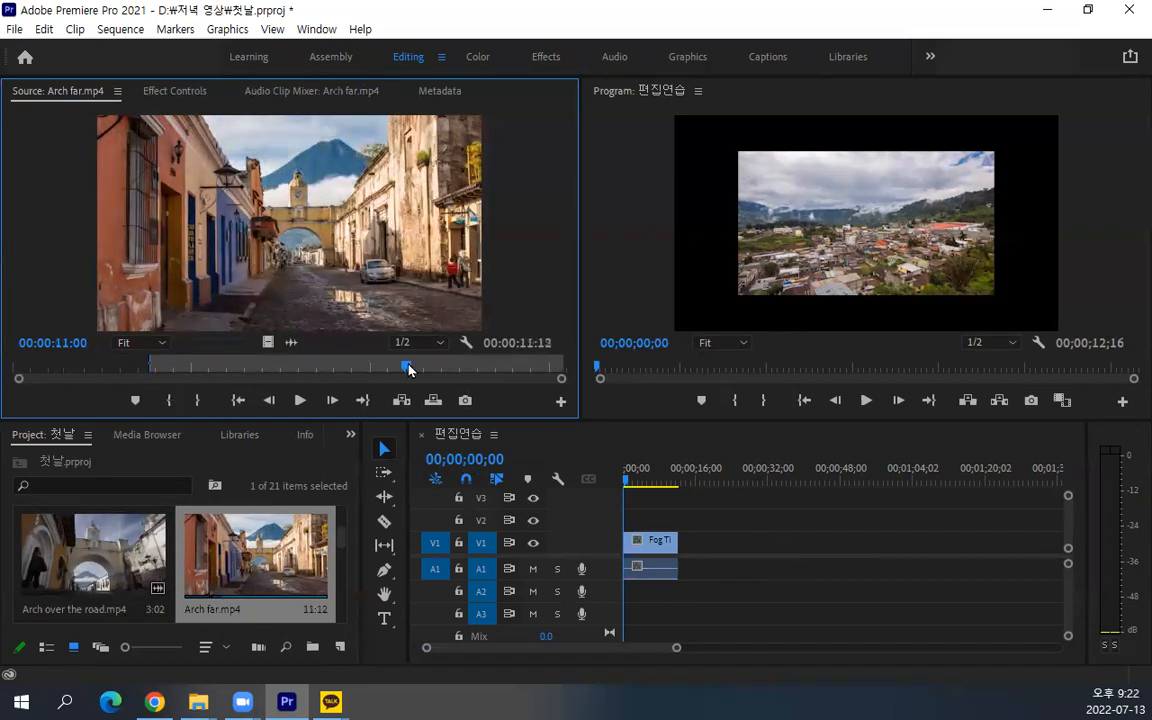
pyautogui.click(198, 401)
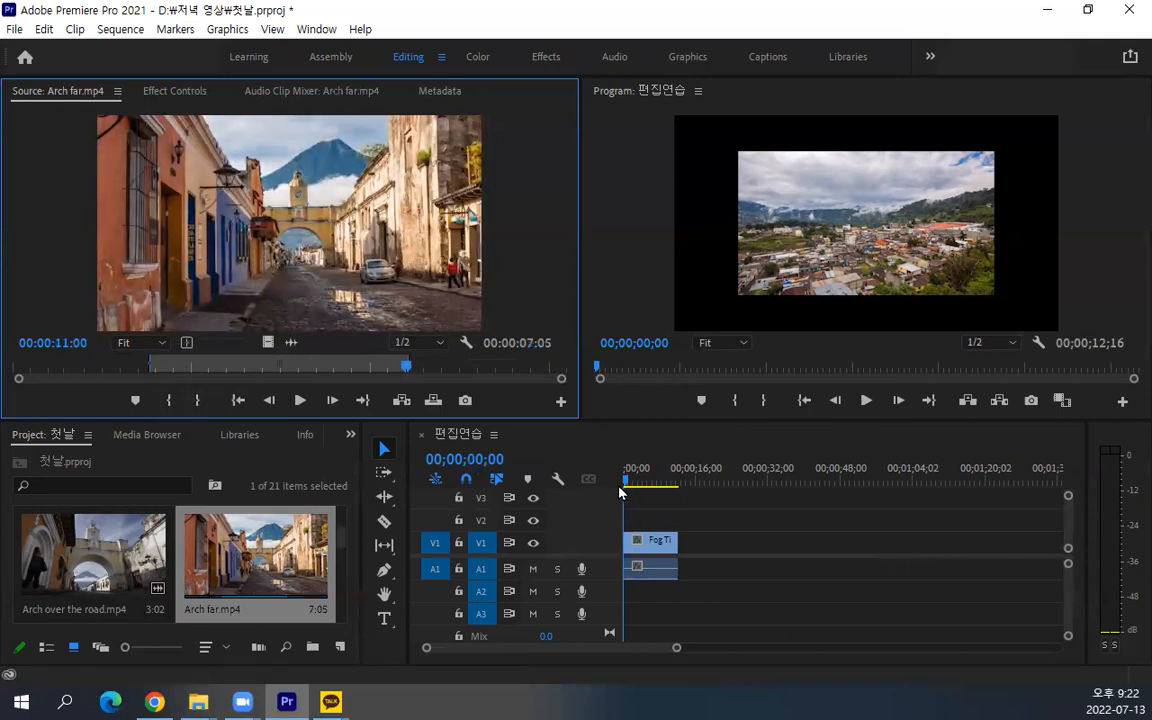
# Add the marked Arch far.mp4 range to the sequence at 00;00;12;16, directly after the Fog Timelapse clip
pyautogui.click(753, 586)
pyautogui.press('Down')
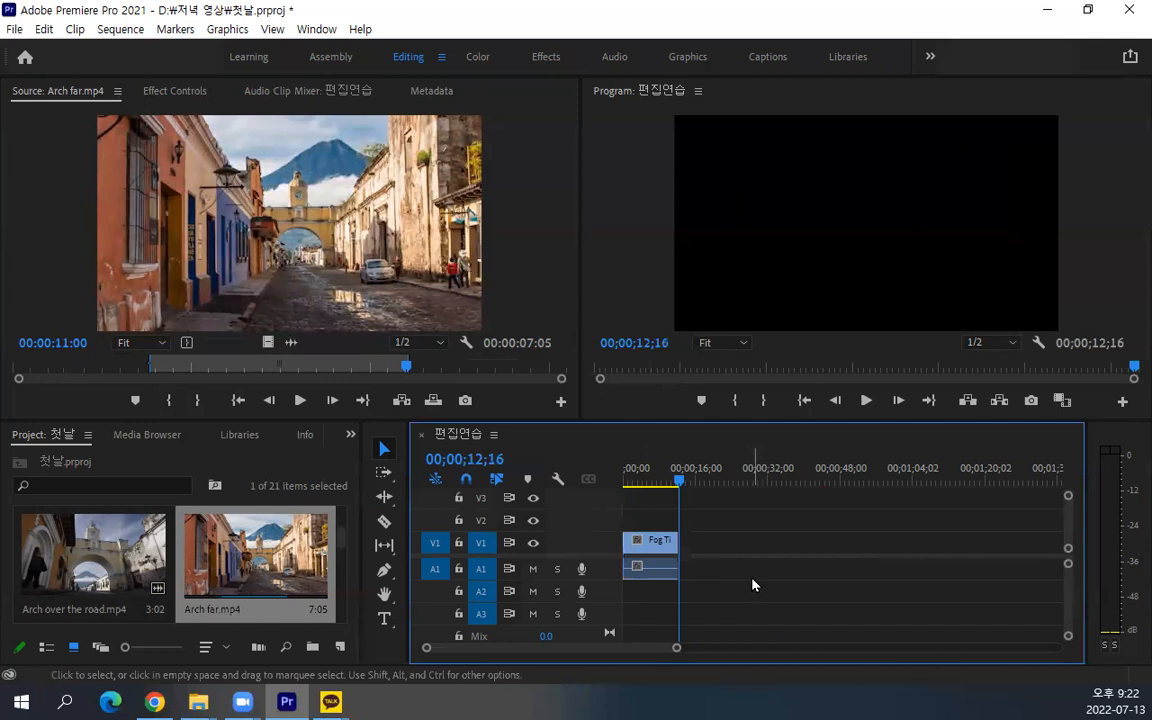
pyautogui.moveTo(357, 288); pyautogui.dragTo(700, 548)
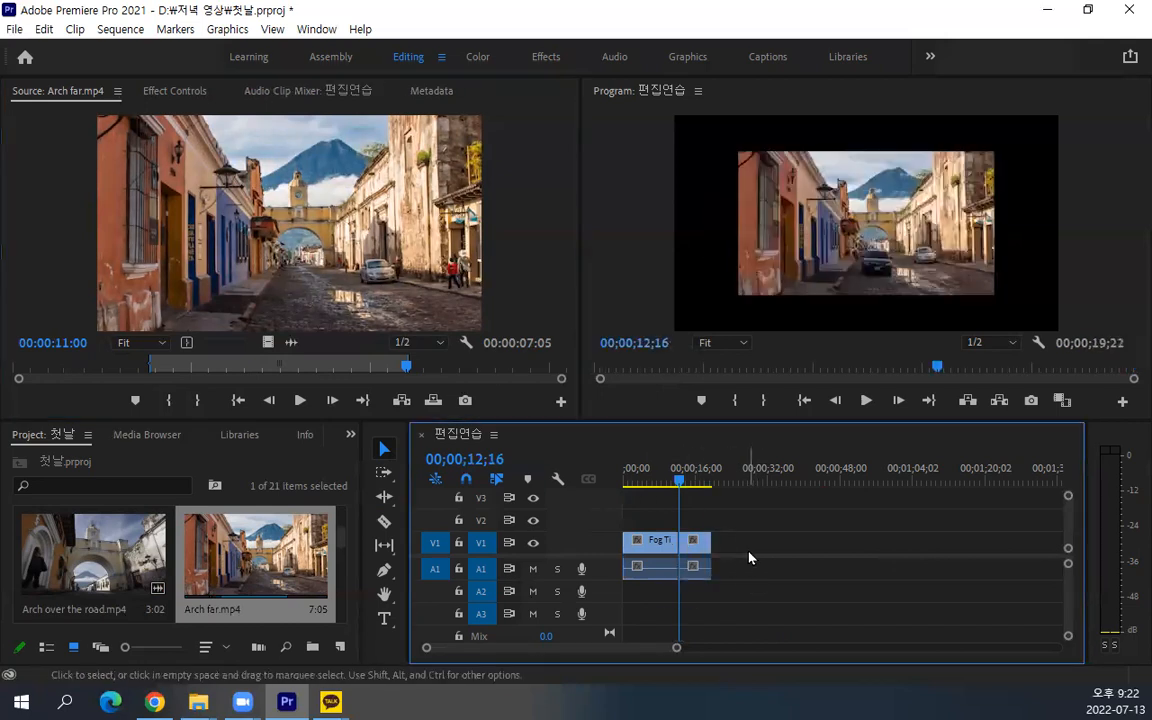
# Move the playhead to 00;00;04;23 and open the sequence's Fog Timelapse clip in the Source Monitor
pyautogui.moveTo(685, 472); pyautogui.dragTo(685, 530)
pyautogui.click(660, 545)
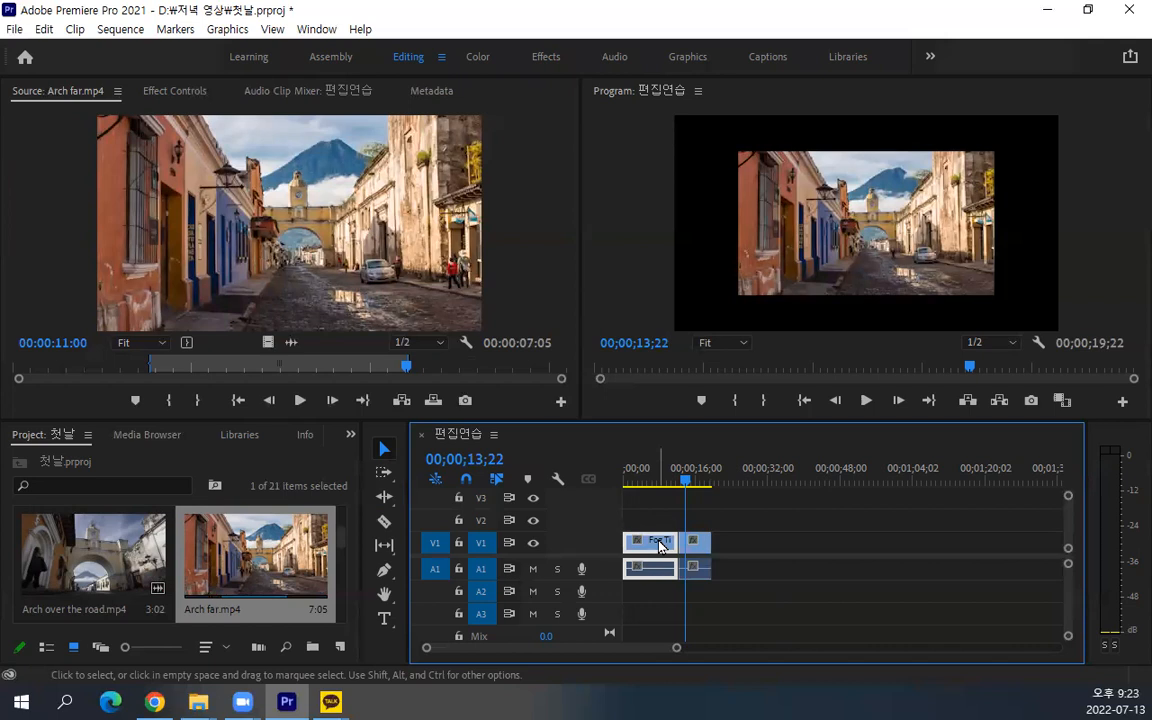
pyautogui.click(647, 478)
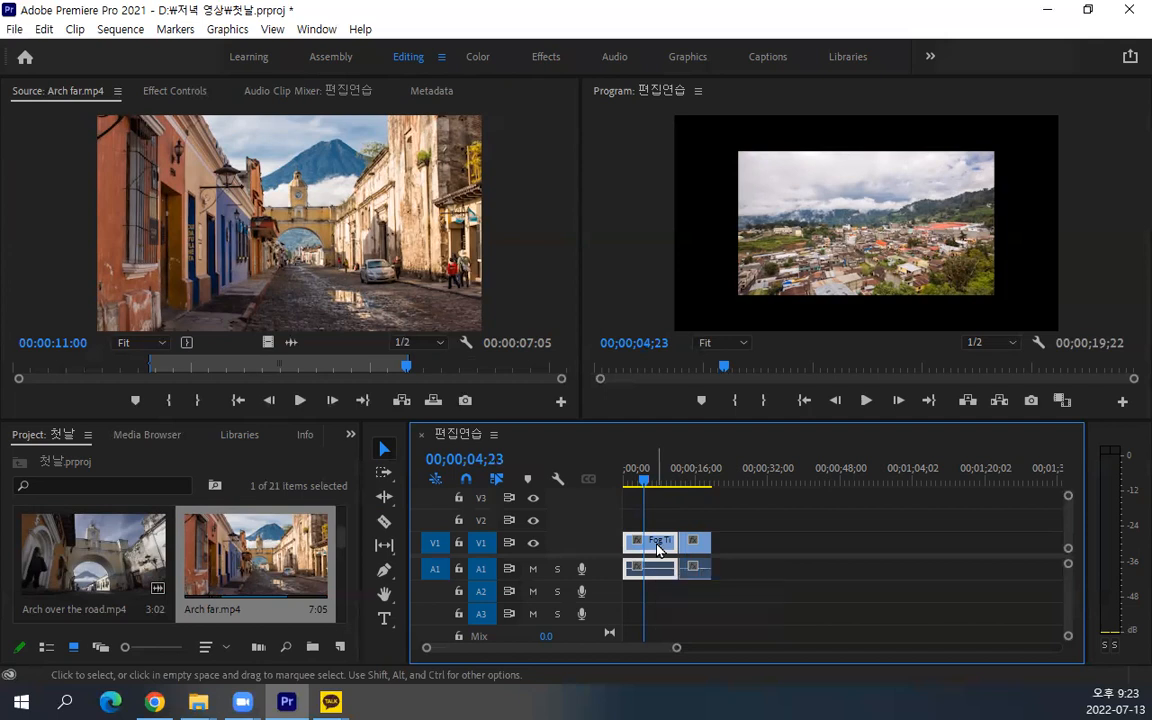
pyautogui.doubleClick(658, 549)
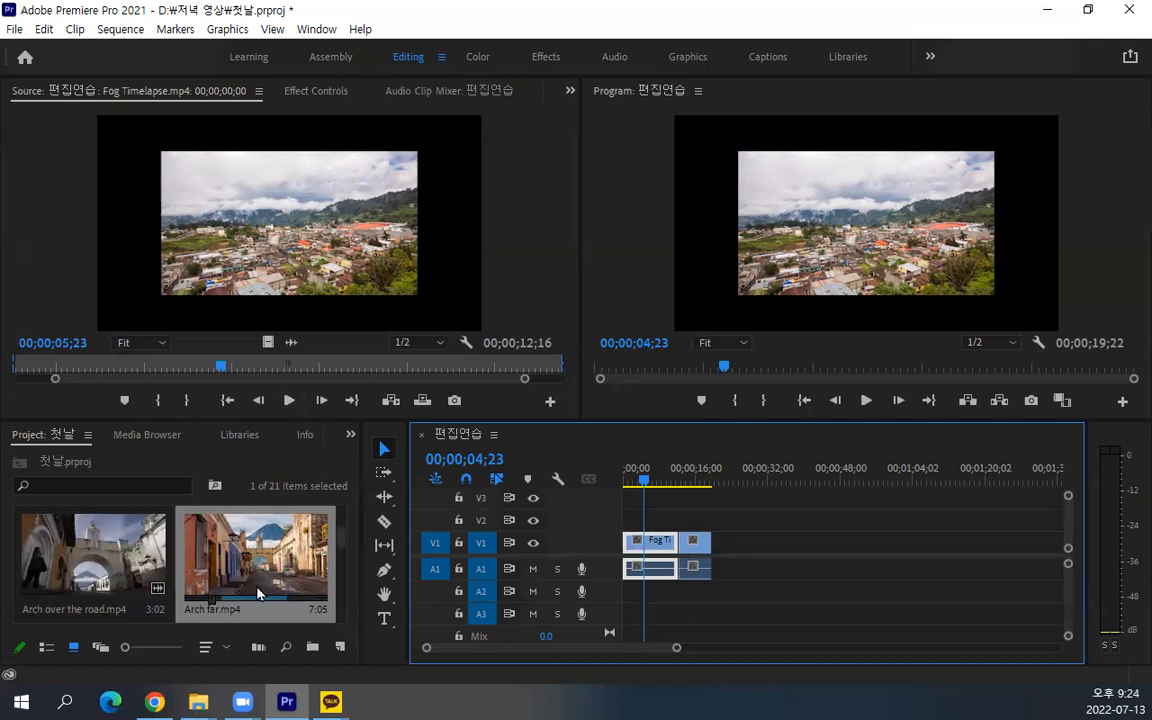
# Load the original Fog Timelapse.mp4 from the project and narrow its In and Out range to about 00:00:05:14
pyautogui.scroll(-2, 230, 524)
pyautogui.doubleClick(80, 545)
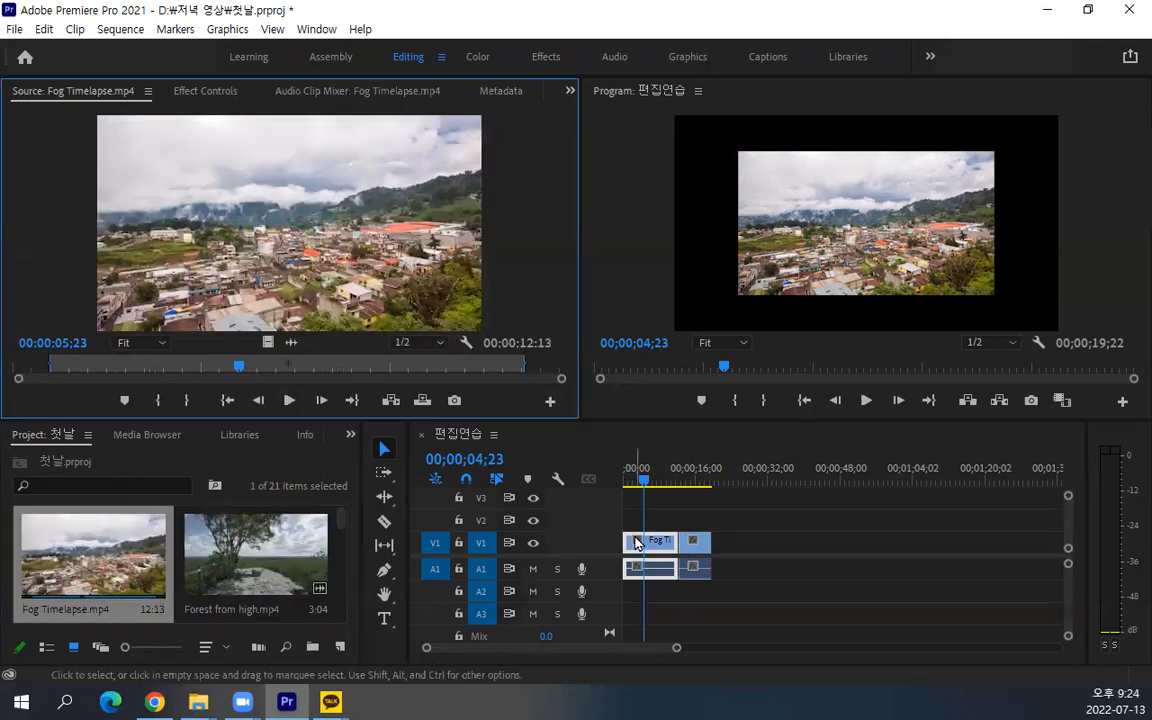
pyautogui.moveTo(645, 482); pyautogui.dragTo(680, 490)
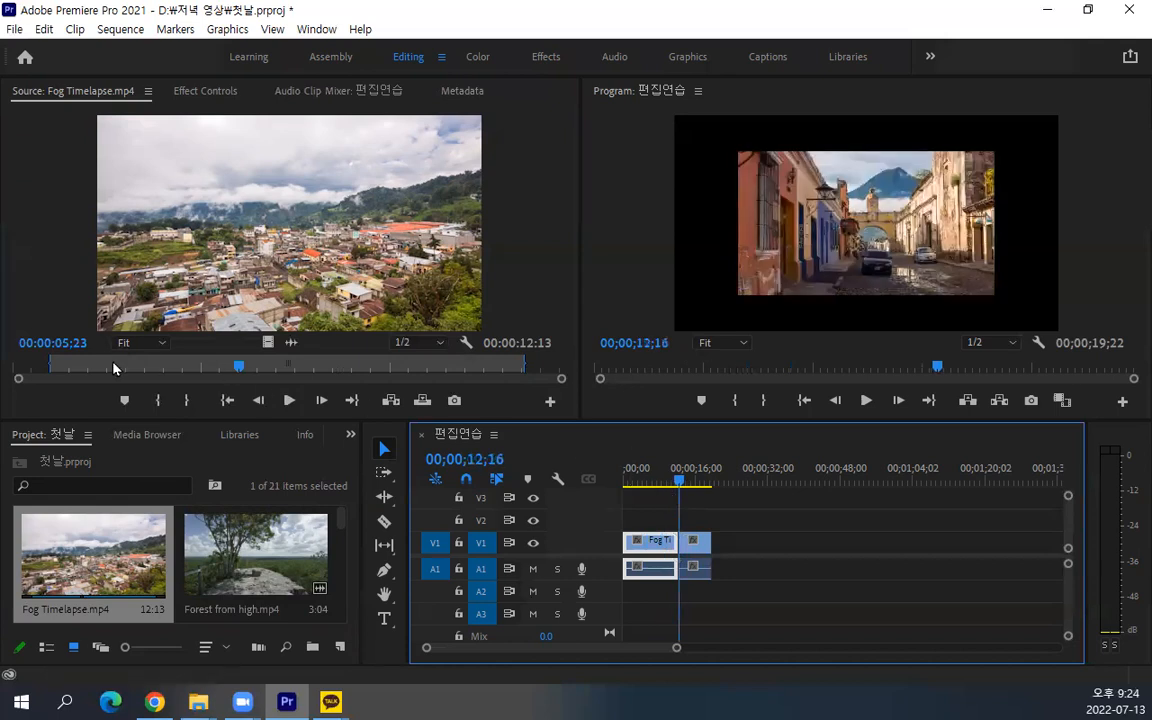
pyautogui.click(53, 363)
pyautogui.moveTo(51, 363); pyautogui.dragTo(192, 360)
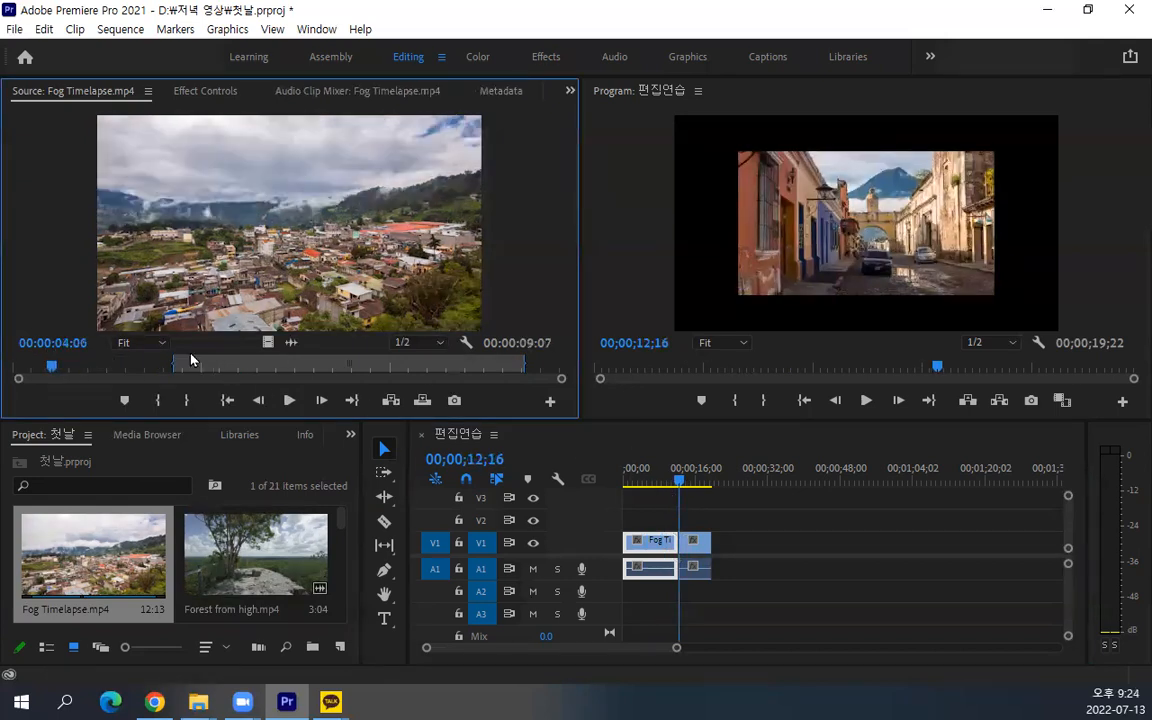
pyautogui.moveTo(519, 362); pyautogui.dragTo(384, 364)
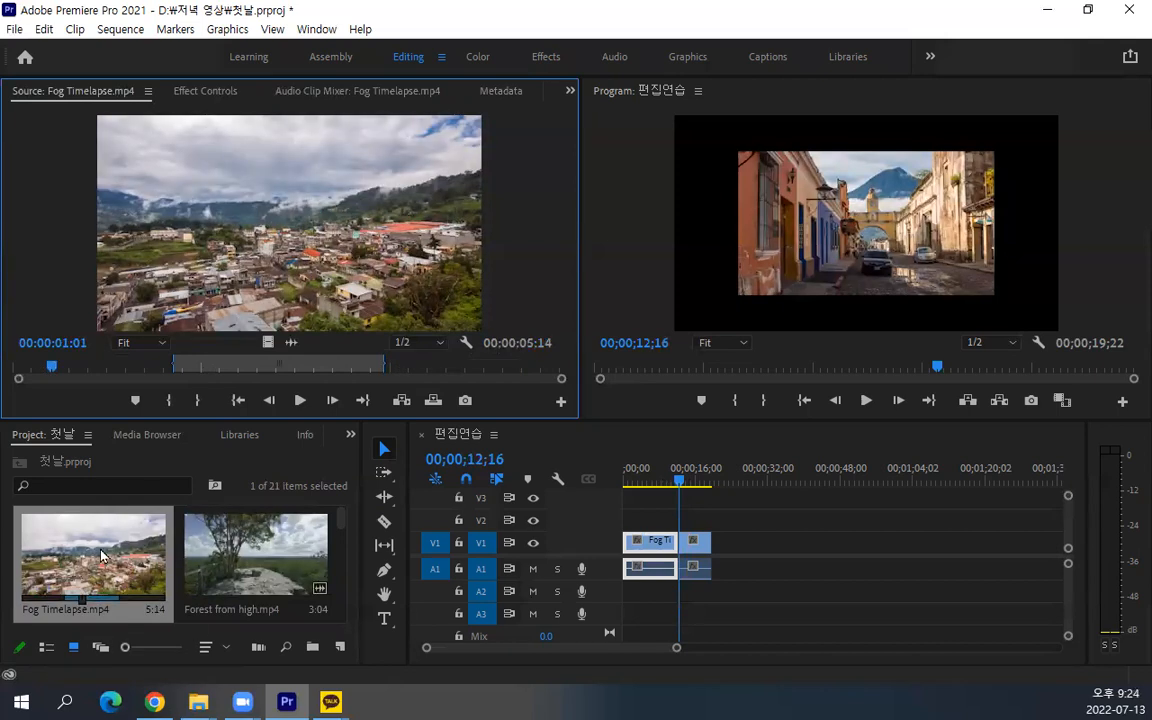
# Move the sequence playhead to 00;00;07;11 and reopen the sequence's Fog Timelapse clip in the Source Monitor
pyautogui.moveTo(676, 478); pyautogui.dragTo(656, 481)
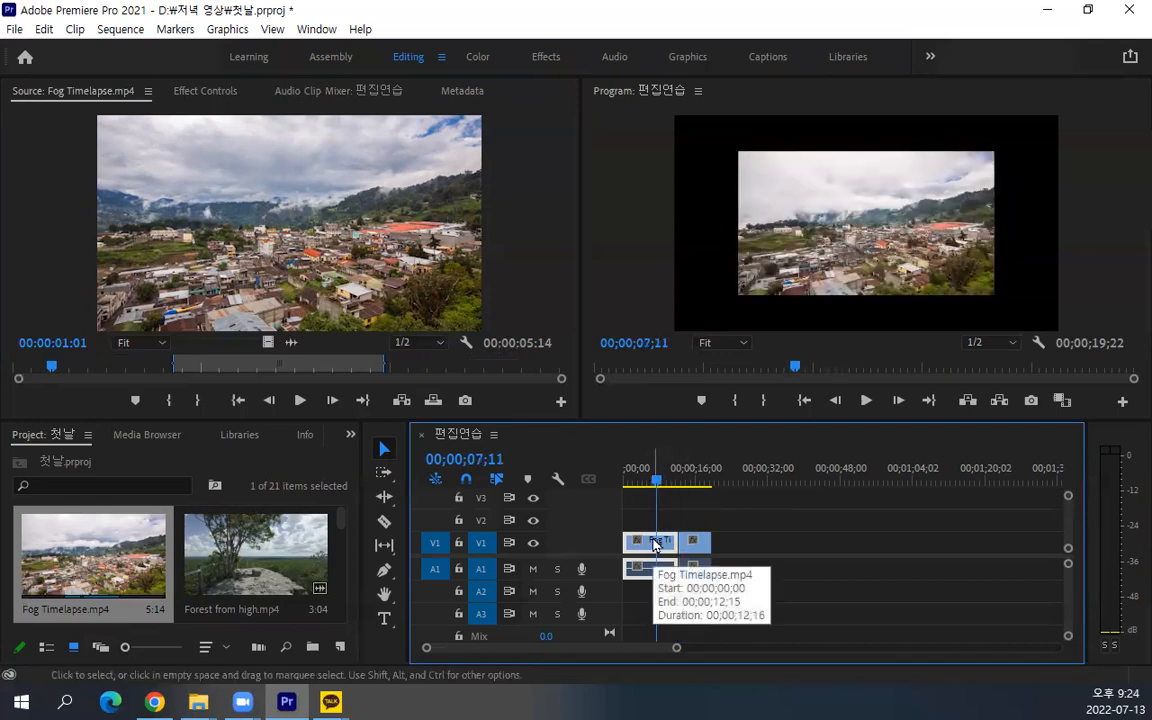
pyautogui.click(656, 543)
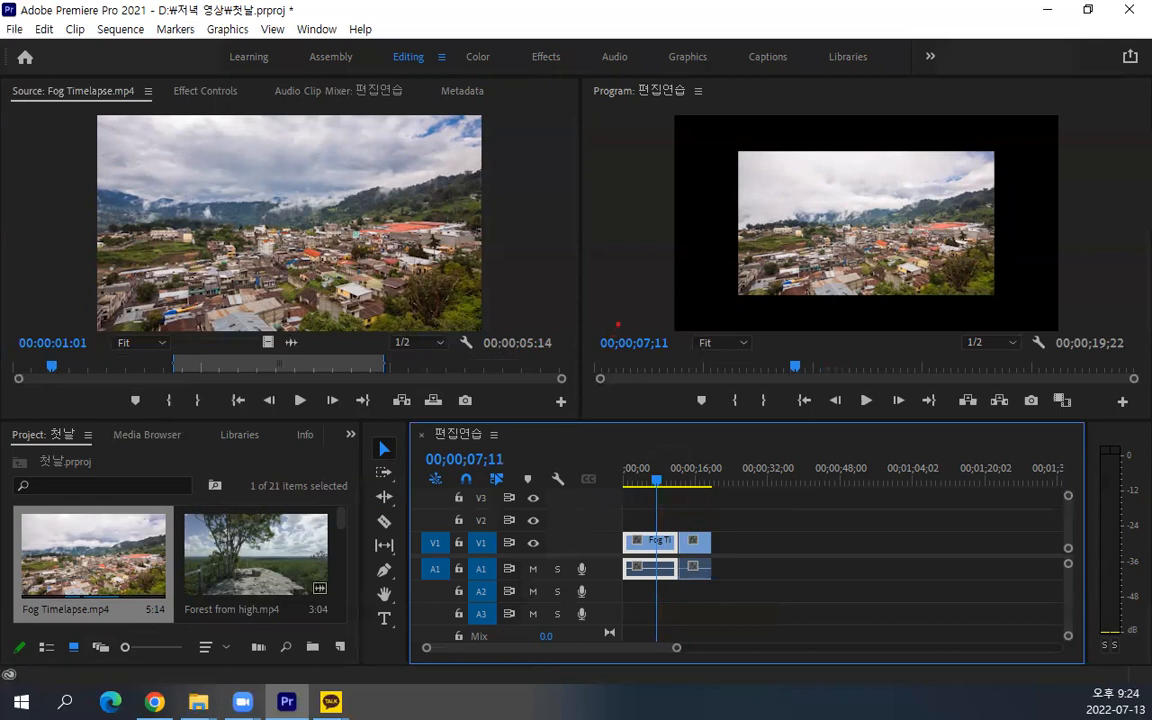
pyautogui.moveTo(624, 294); pyautogui.dragTo(360, 545)
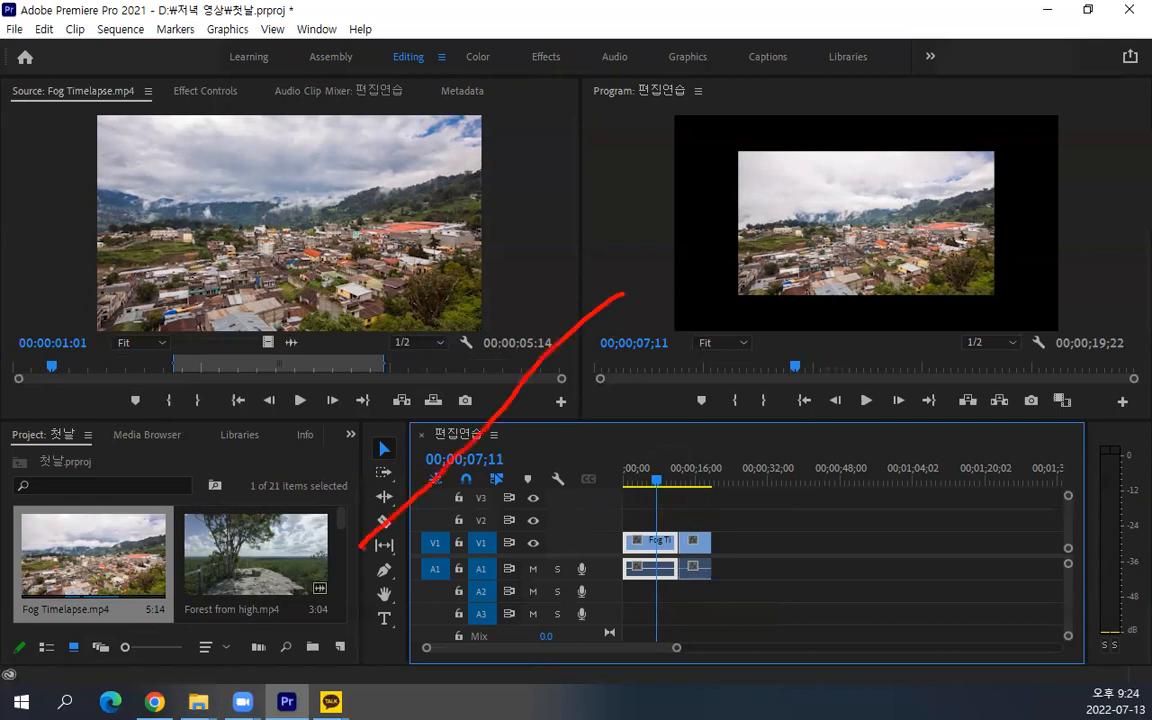
pyautogui.moveTo(620, 318); pyautogui.dragTo(320, 588)
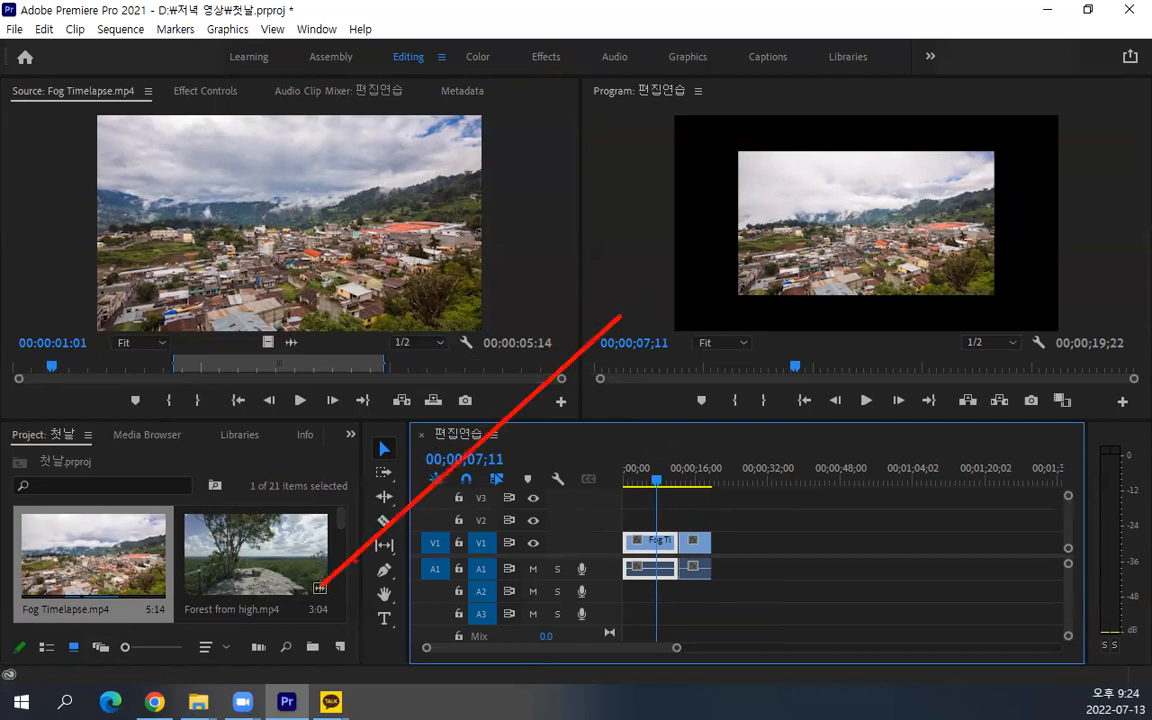
pyautogui.doubleClick(655, 543)
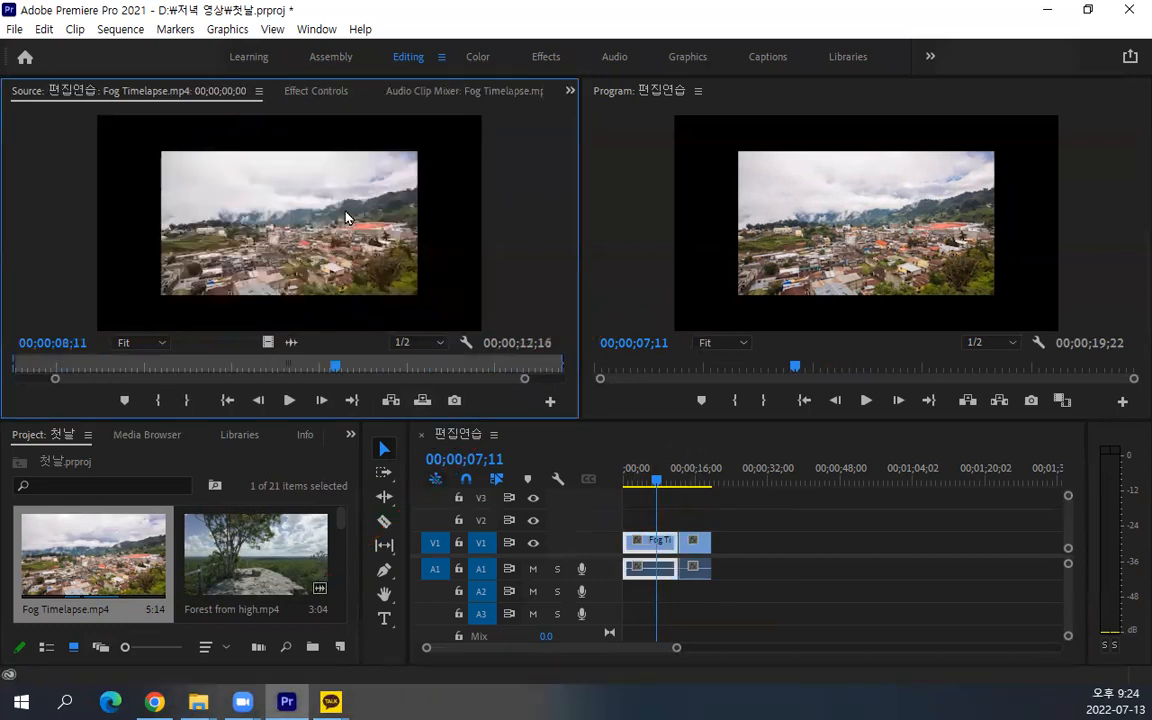
# Trim the start of the sequence's Fog Timelapse clip to 00;00;03;08 with its In point, and move it back to 00;00;00;04
pyautogui.click(16, 364)
pyautogui.moveTo(16, 357); pyautogui.dragTo(157, 354)
pyautogui.moveTo(562, 366); pyautogui.dragTo(405, 366)
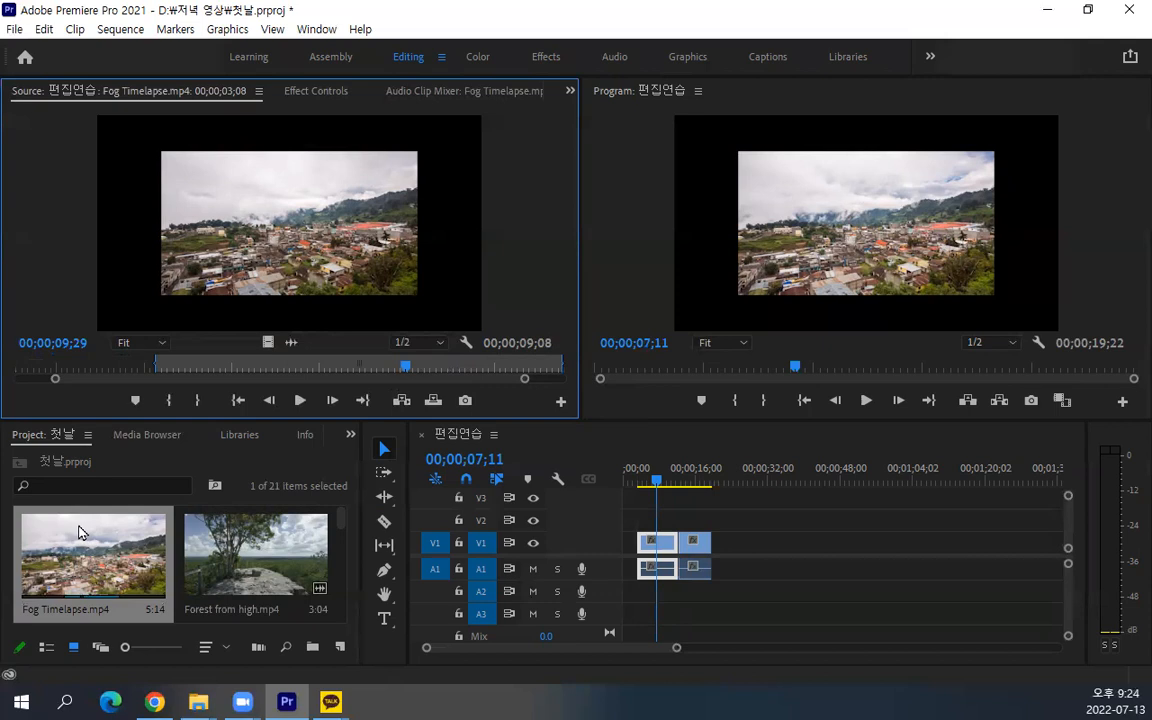
pyautogui.moveTo(155, 362); pyautogui.dragTo(18, 368)
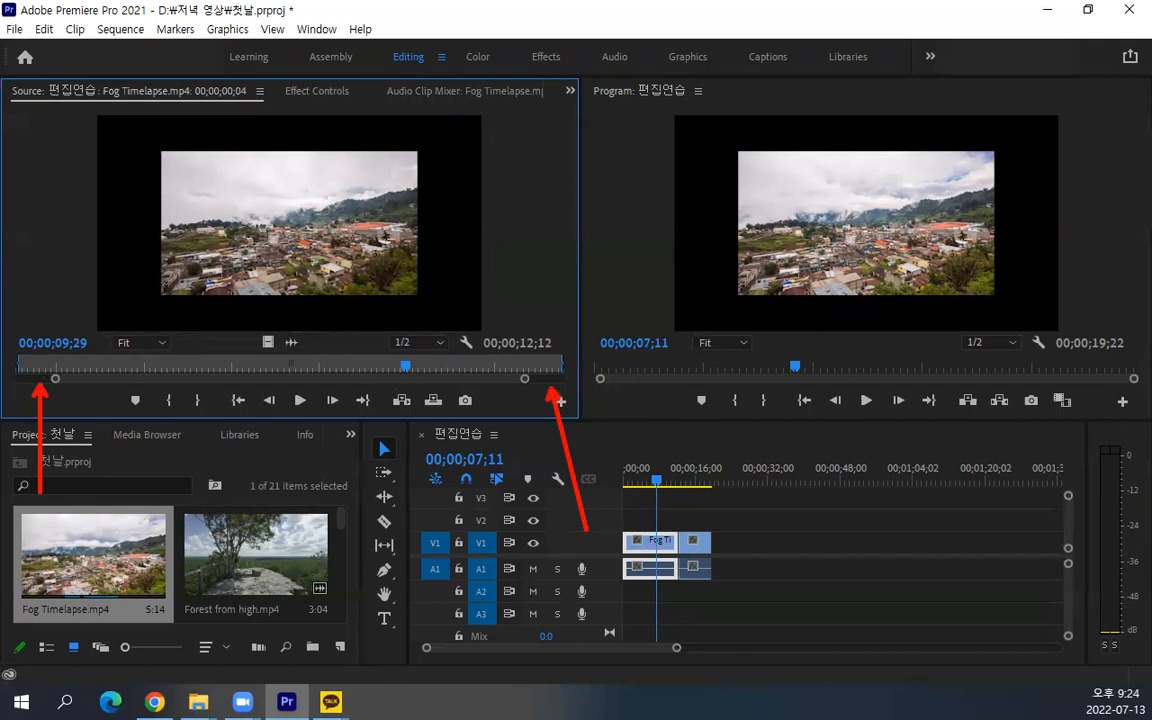
# Trim the sequence's Fog Timelapse clip from both ends to a 00;00;05;00 duration starting at 00;00;04;16
pyautogui.moveTo(525, 378); pyautogui.dragTo(590, 380)
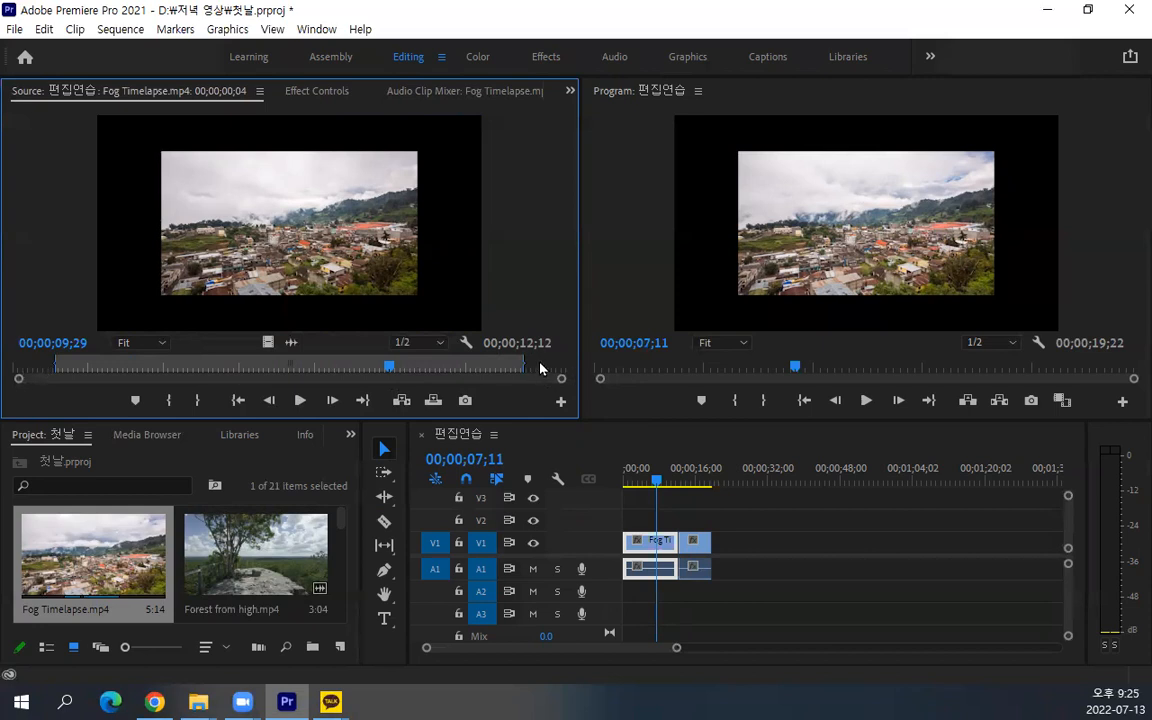
pyautogui.moveTo(522, 367); pyautogui.dragTo(408, 367)
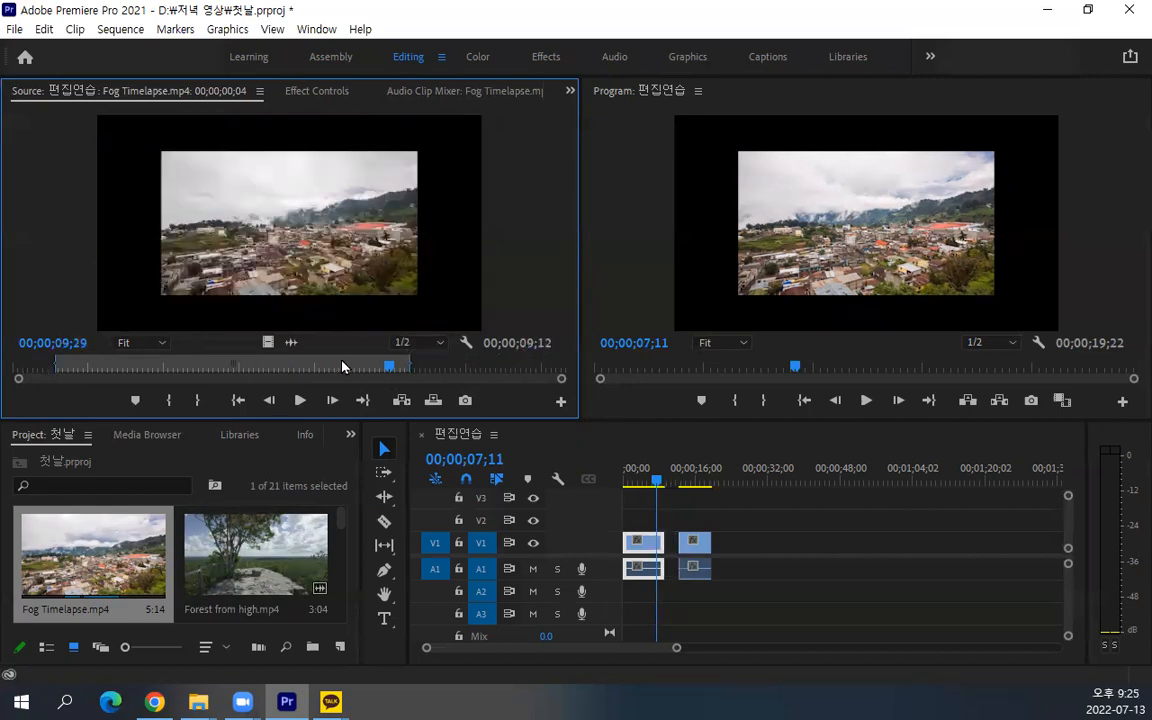
pyautogui.moveTo(56, 367); pyautogui.dragTo(222, 367)
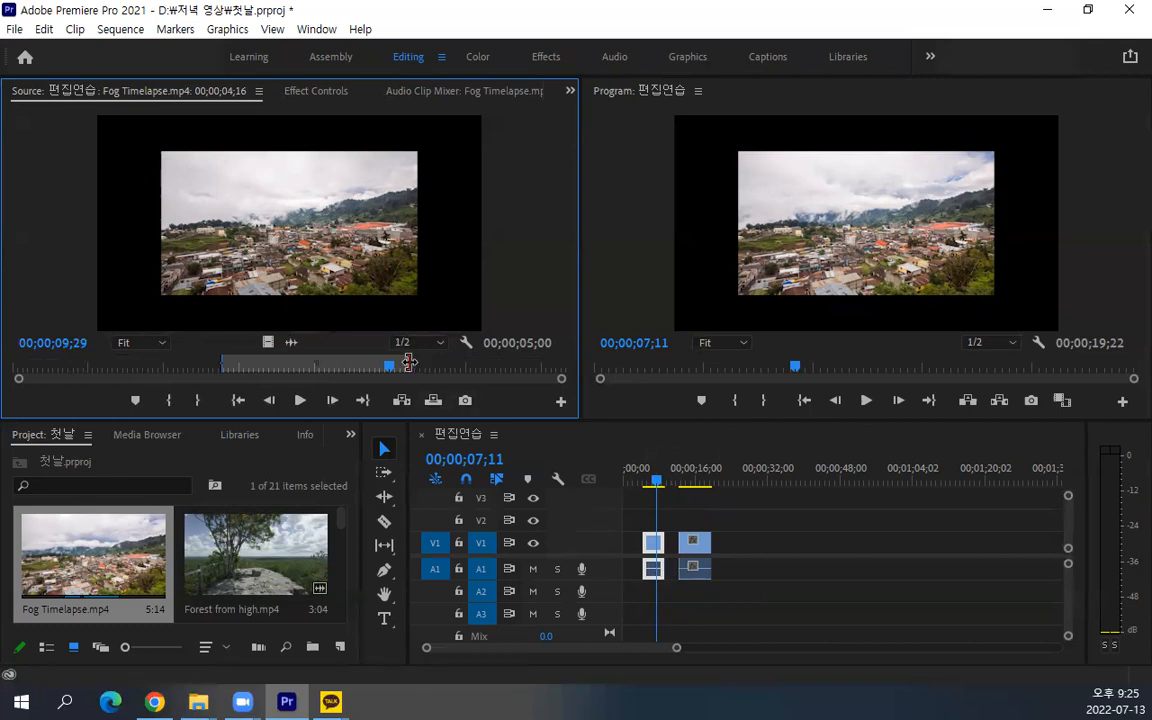
# Extend the Fog Timelapse clip's Out and In points to a 00;00;12;16 duration from 00;00;00;00, and slip its source range slightly
pyautogui.moveTo(409, 362); pyautogui.dragTo(522, 362)
pyautogui.press('.')
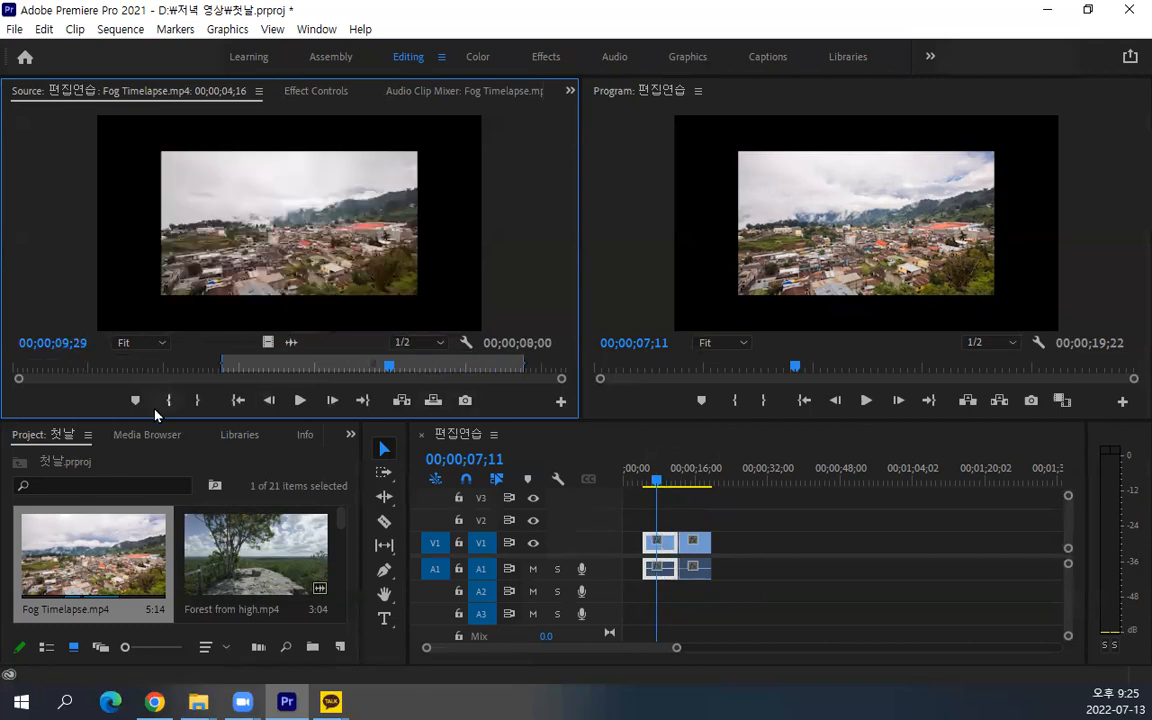
pyautogui.moveTo(234, 366); pyautogui.dragTo(18, 362)
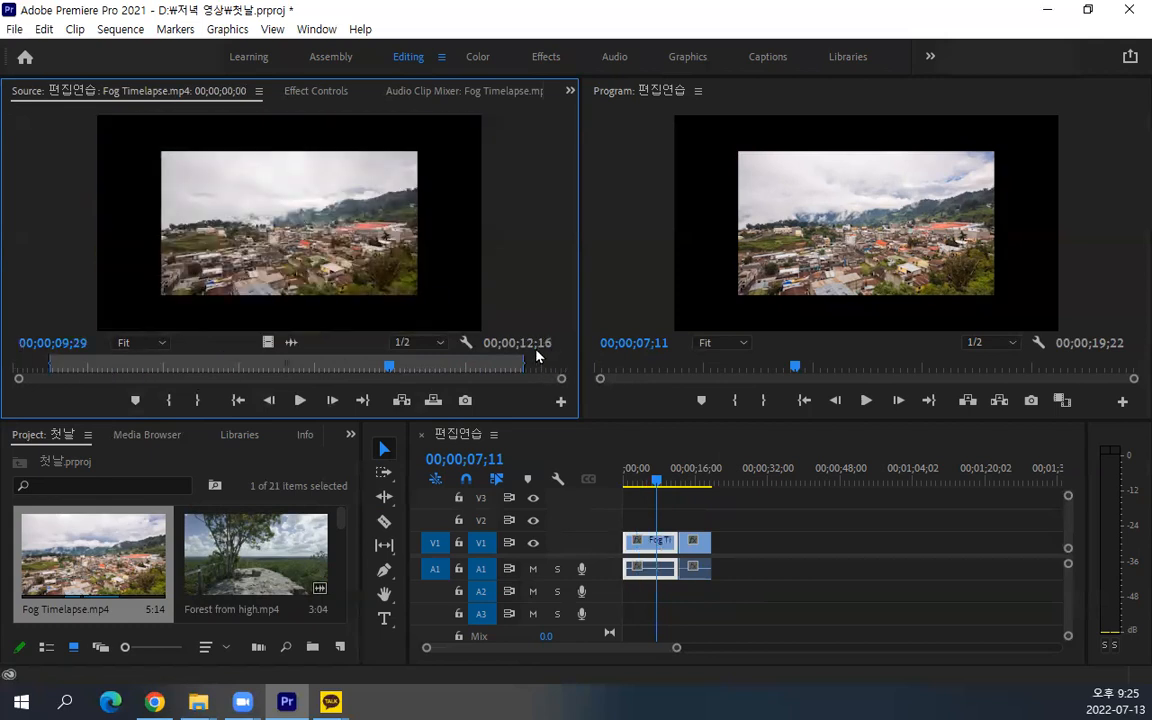
pyautogui.moveTo(523, 365); pyautogui.dragTo(614, 376)
pyautogui.moveTo(523, 363); pyautogui.dragTo(588, 364)
pyautogui.moveTo(293, 363)
pyautogui.mouseDown()
pyautogui.moveTo(328, 368)
pyautogui.moveTo(268, 370)
pyautogui.moveTo(348, 375)
pyautogui.moveTo(296, 377)
pyautogui.mouseUp()
# Delete the Arch far clip from the end of the sequence
pyautogui.click(695, 563)
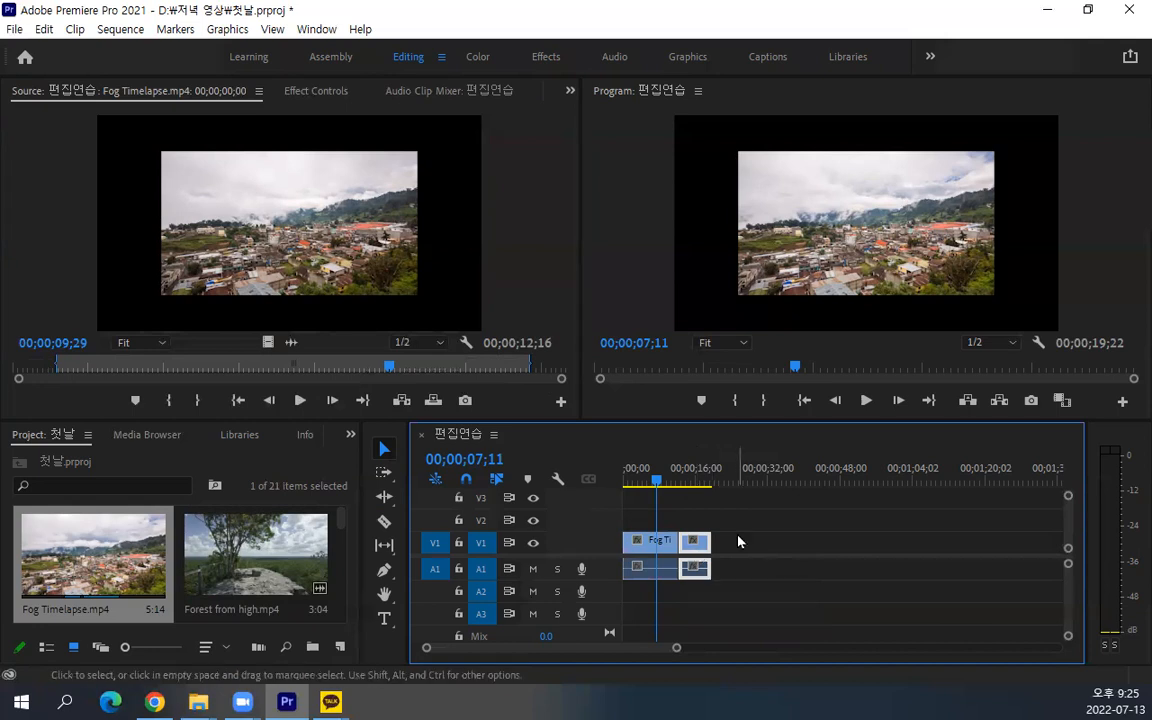
pyautogui.press('Delete')
# Shorten the Fog Timelapse clip to 00;00;08;23 with its Out point and place Forest from high.mp4 directly after it
pyautogui.moveTo(530, 358); pyautogui.dragTo(390, 368)
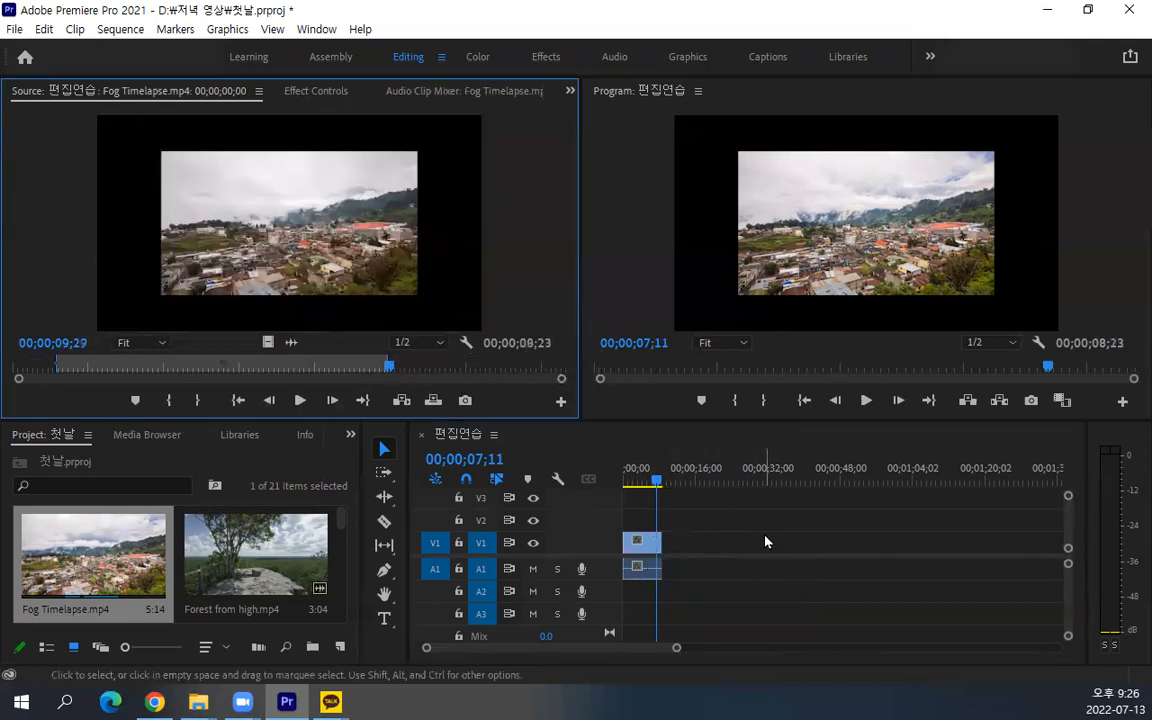
pyautogui.moveTo(255, 555); pyautogui.dragTo(676, 558)
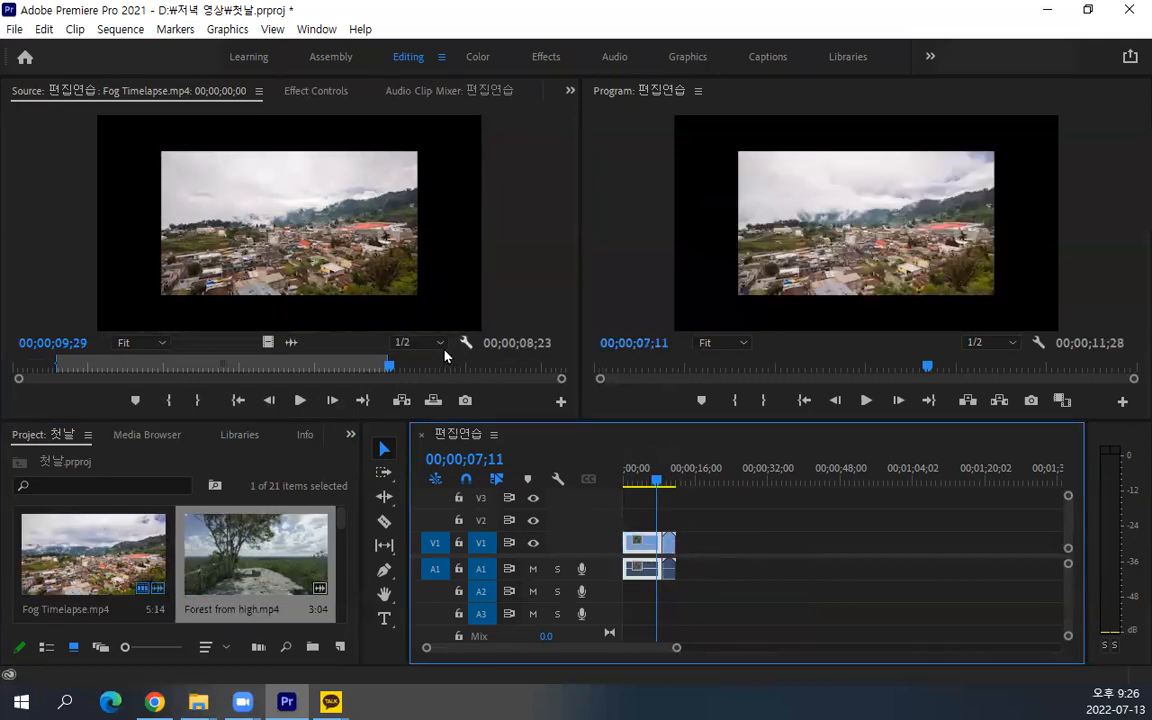
# Extend the sequence's Fog Timelapse clip to a 00;00;13;11 duration with its Out point and place Forest from high.mp4 directly after it
pyautogui.moveTo(389, 362); pyautogui.dragTo(549, 361)
pyautogui.moveTo(713, 502); pyautogui.dragTo(812, 560)
pyautogui.moveTo(669, 545); pyautogui.dragTo(682, 545)
pyautogui.moveTo(812, 548); pyautogui.dragTo(701, 545)
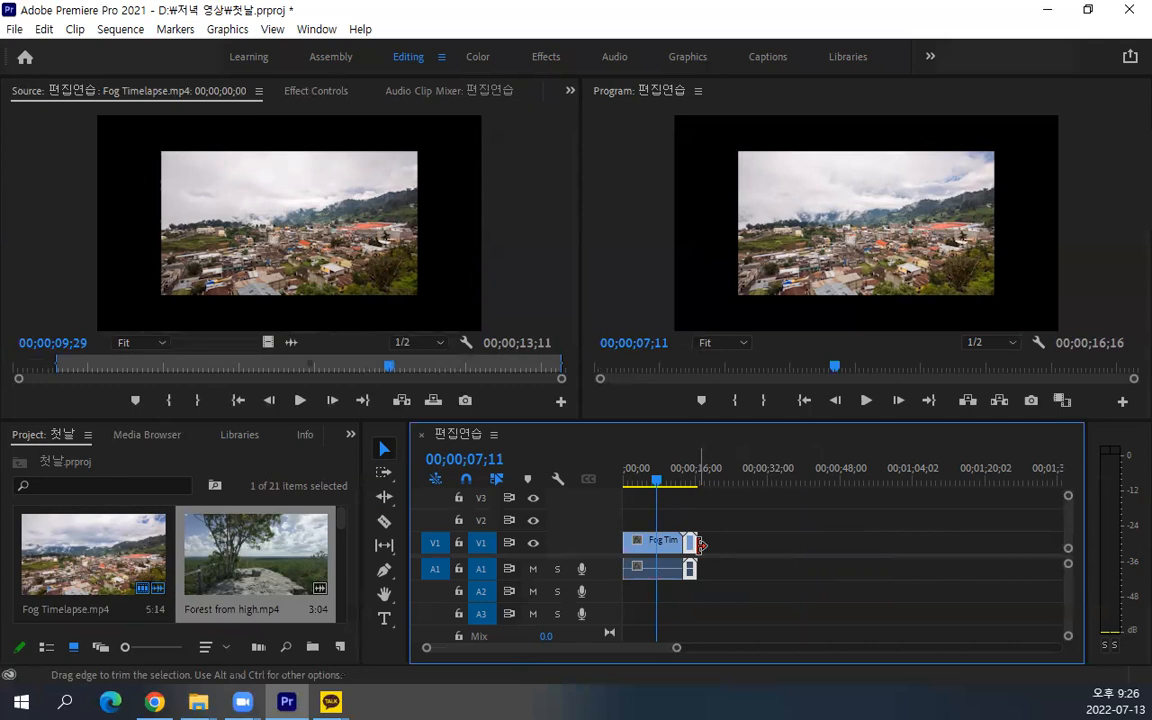
# Delete both the Fog Timelapse and Forest from high clips from the sequence
pyautogui.hotkey('ctrl', 's')
pyautogui.moveTo(750, 508); pyautogui.dragTo(625, 589)
pyautogui.press('Delete')
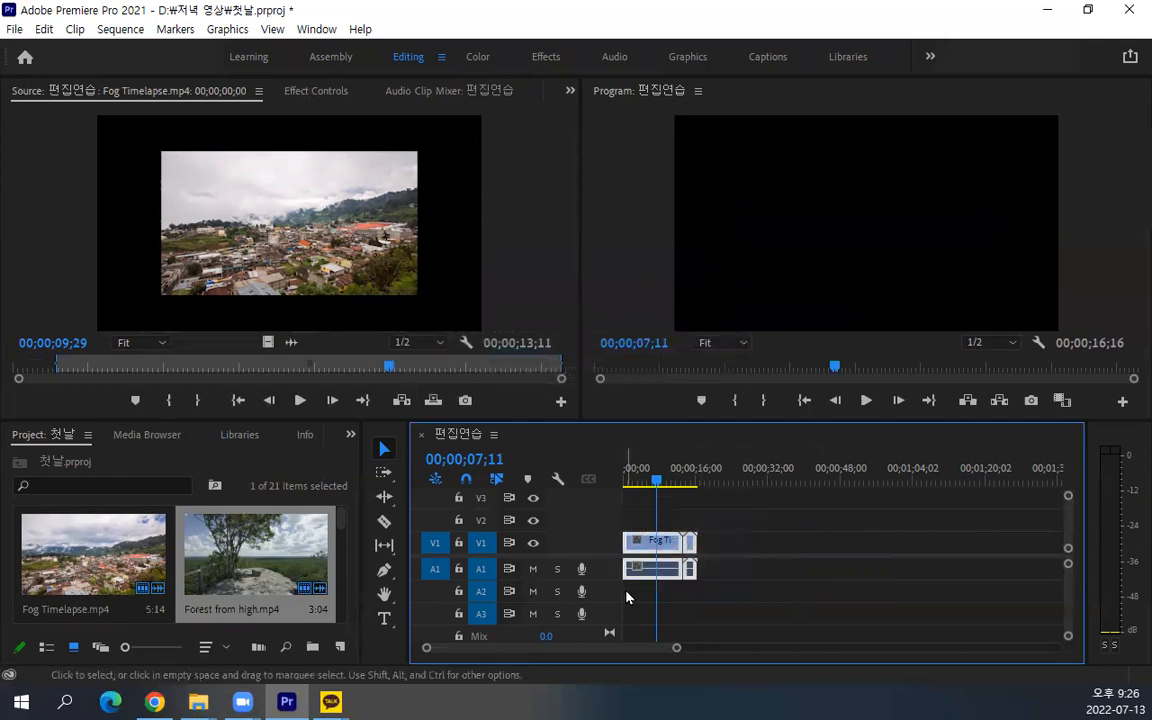
# Place all project items at the start of the empty sequence on V1 and A1, keeping the existing sequence settings
pyautogui.click(147, 584)
pyautogui.hotkey('ctrl', 'a')
pyautogui.scroll(-5, 195, 571)
pyautogui.scroll(5, 195, 571)
pyautogui.moveTo(101, 570); pyautogui.dragTo(632, 574)
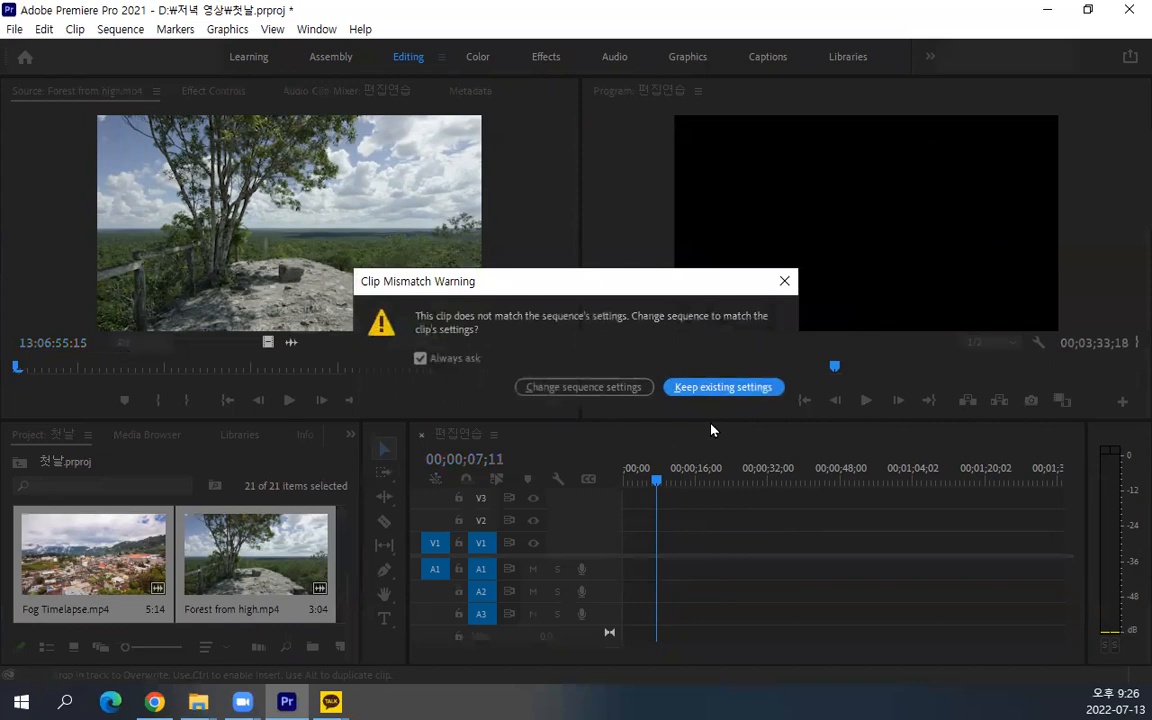
pyautogui.click(722, 387)
# Examine the clips at the start of the sequence at several timeline zoom levels
pyautogui.press('alt')
pyautogui.scroll(5, 782, 522)
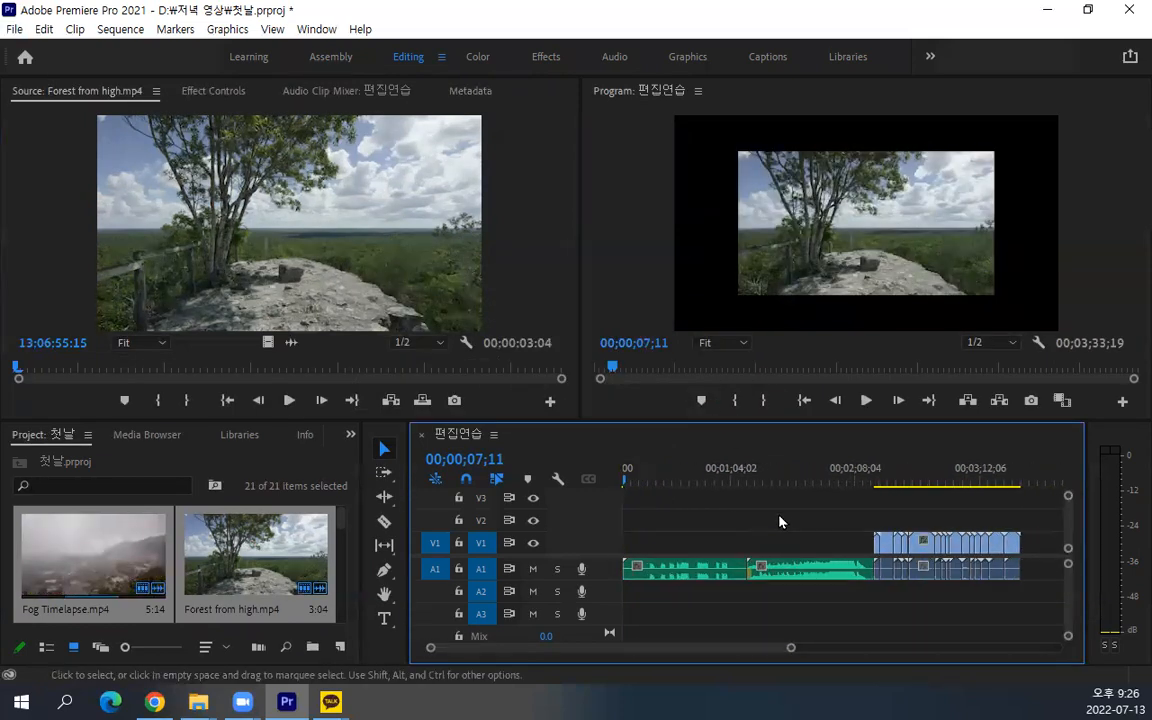
pyautogui.moveTo(678, 650); pyautogui.dragTo(573, 652)
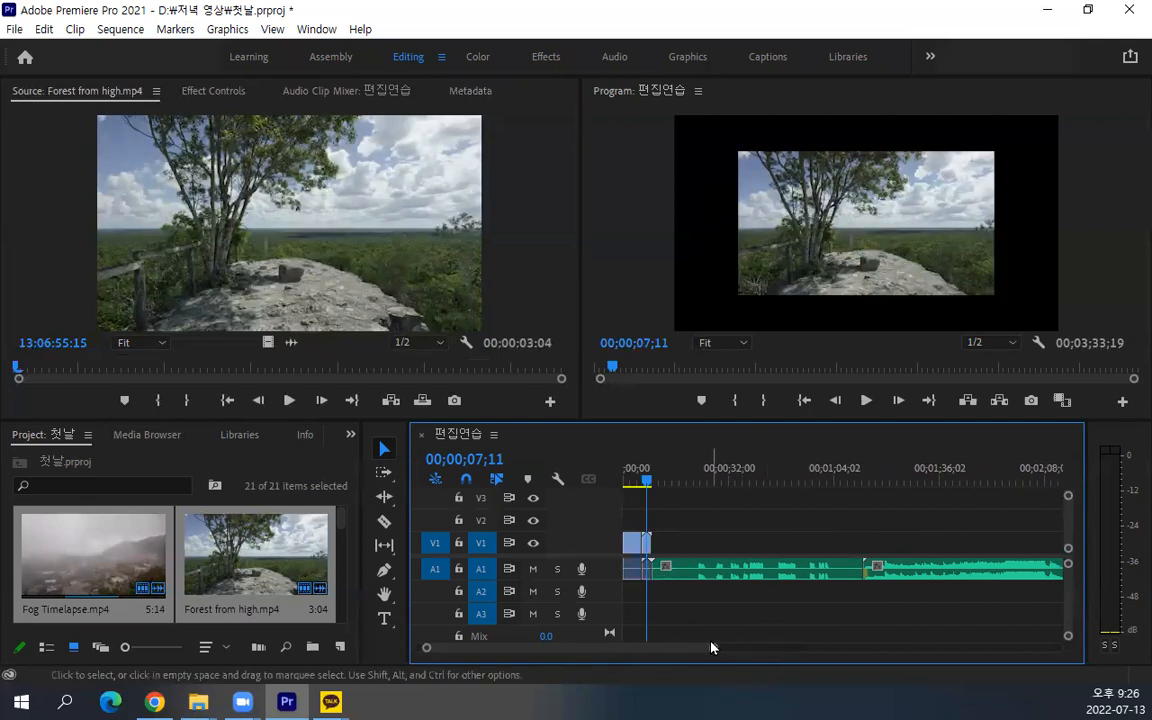
pyautogui.moveTo(711, 650); pyautogui.dragTo(812, 657)
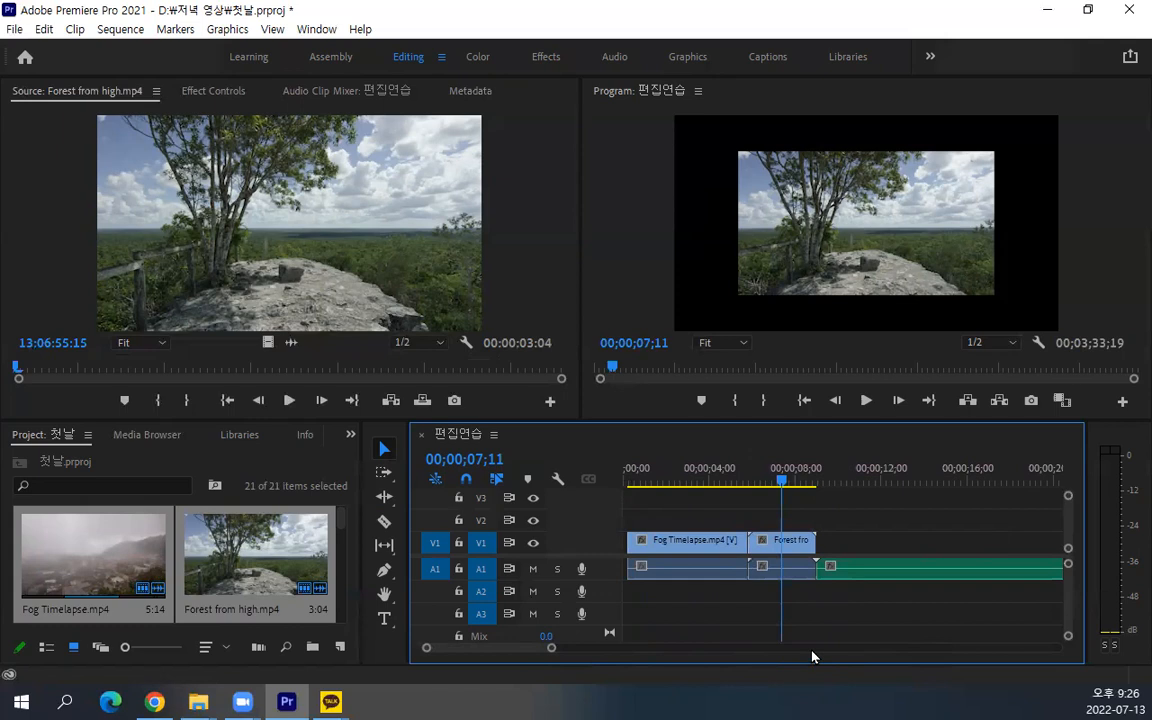
pyautogui.press('-')
pyautogui.press('-')
pyautogui.press('=')
pyautogui.press('=')
pyautogui.press('=')
pyautogui.press('=')
pyautogui.press('-')
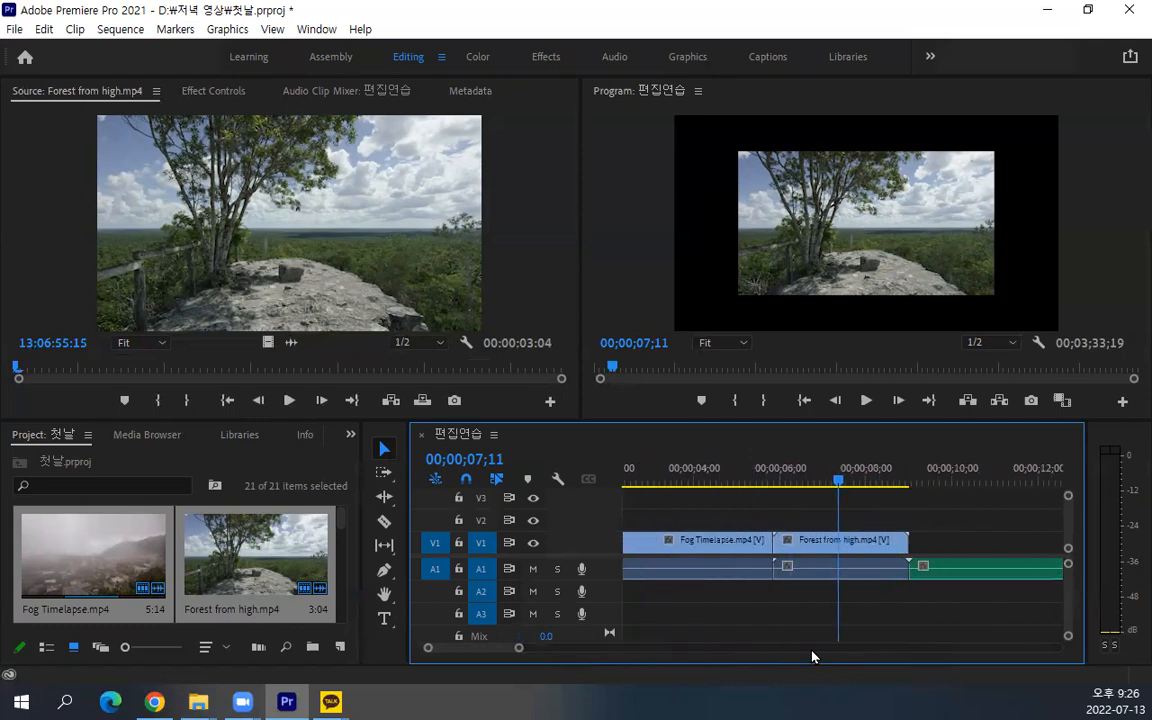
pyautogui.press('-')
pyautogui.press('-')
pyautogui.press('=')
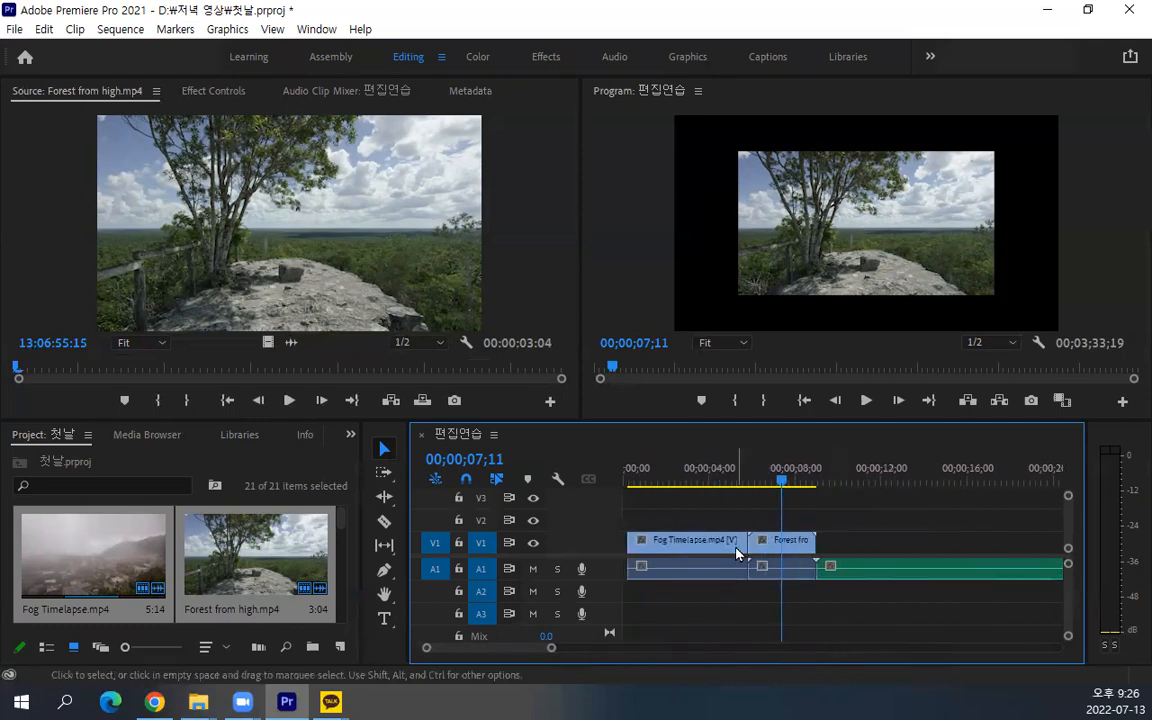
# Delete the two audio-only clips that follow Forest from high.mp4 on track A1
pyautogui.press('-')
pyautogui.press('-')
pyautogui.press('-')
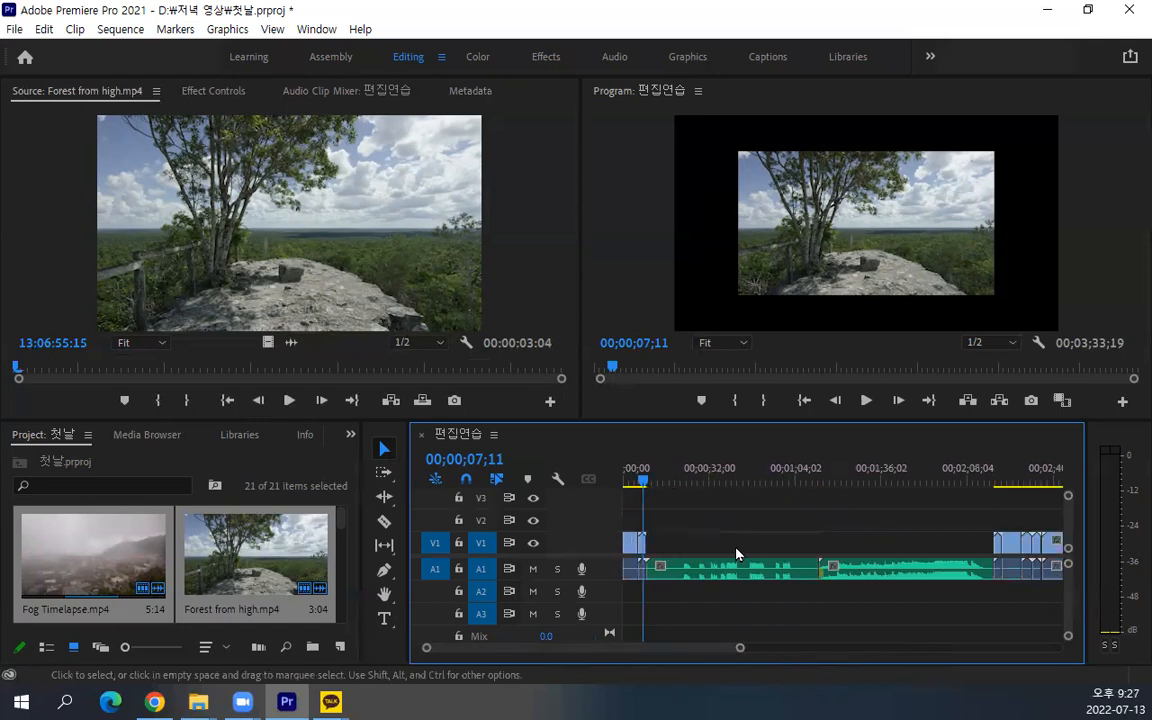
pyautogui.moveTo(746, 505); pyautogui.dragTo(884, 621)
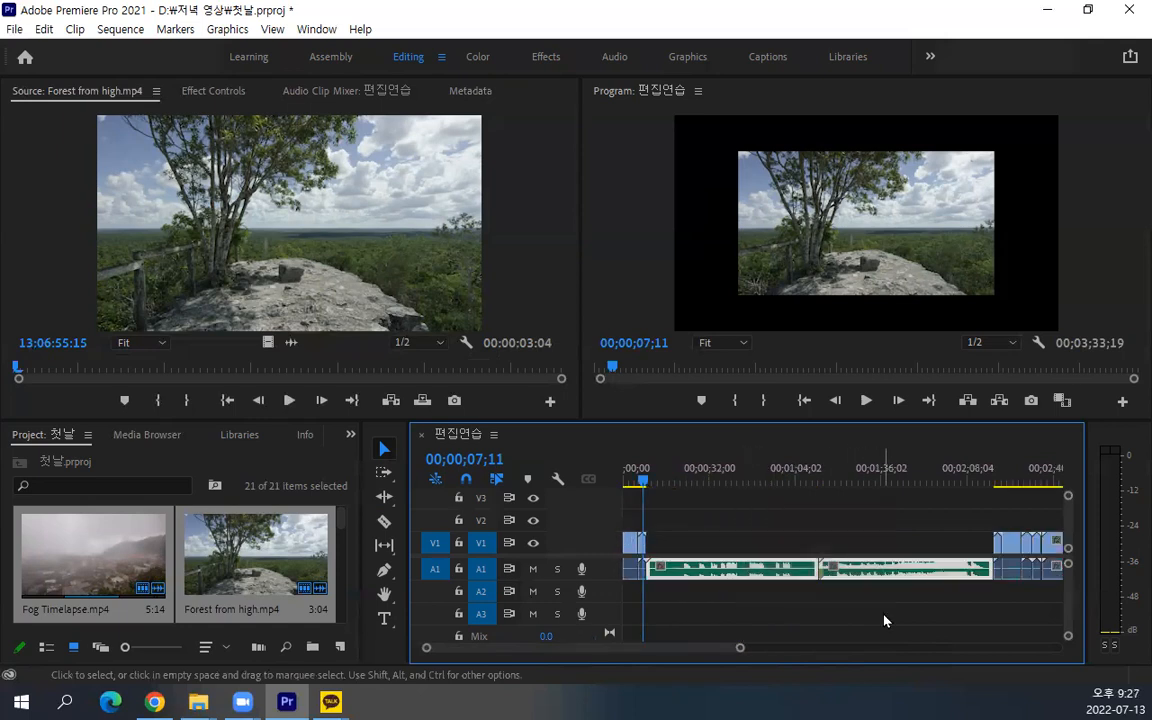
pyautogui.press('Delete')
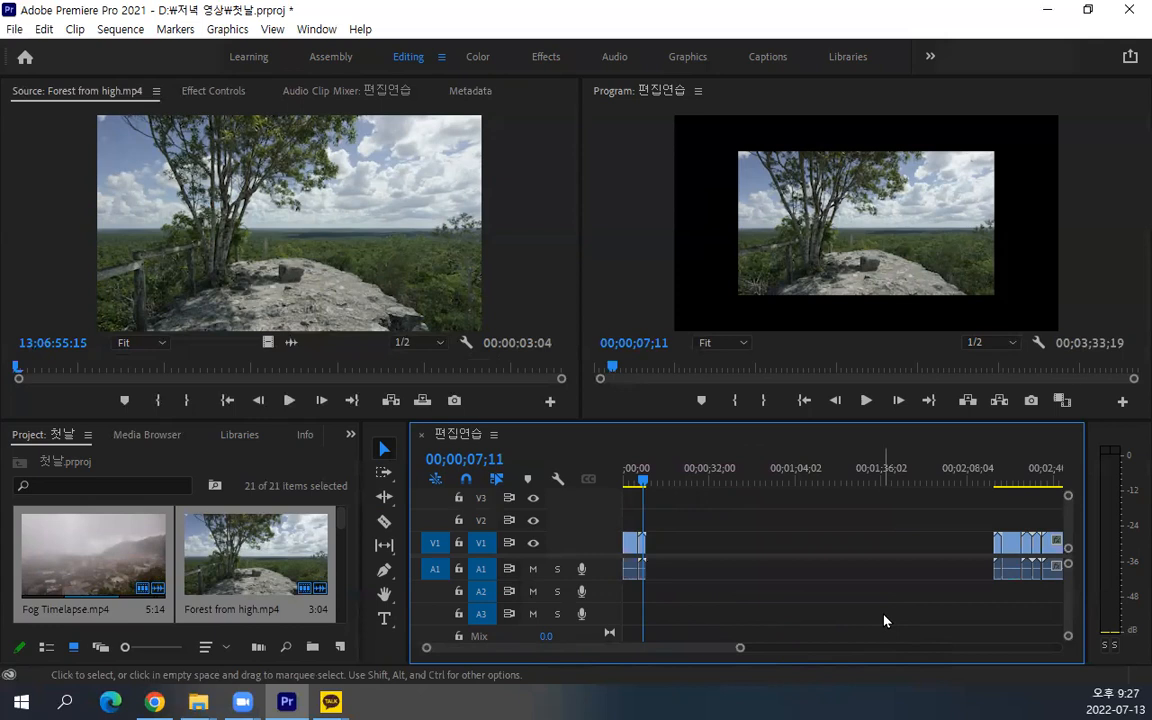
# Select the empty V1 gap left by the deleted audio clips and the video clips following it
pyautogui.click(748, 542)
pyautogui.click(1005, 518)
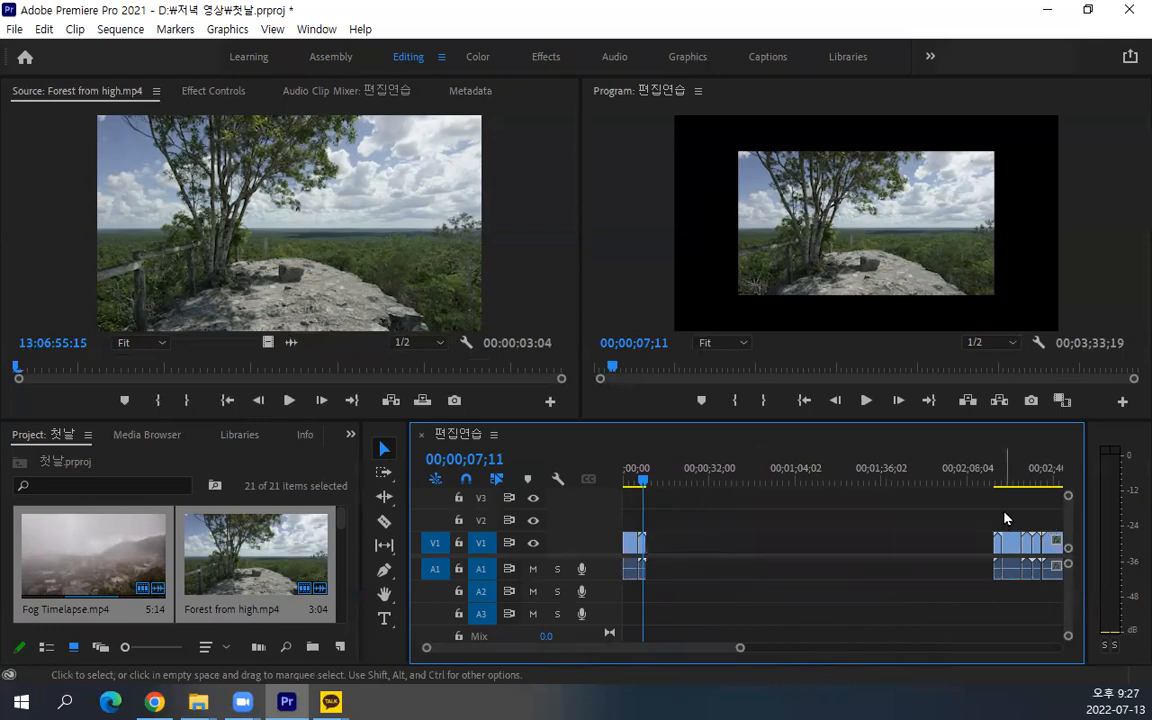
pyautogui.click(842, 552)
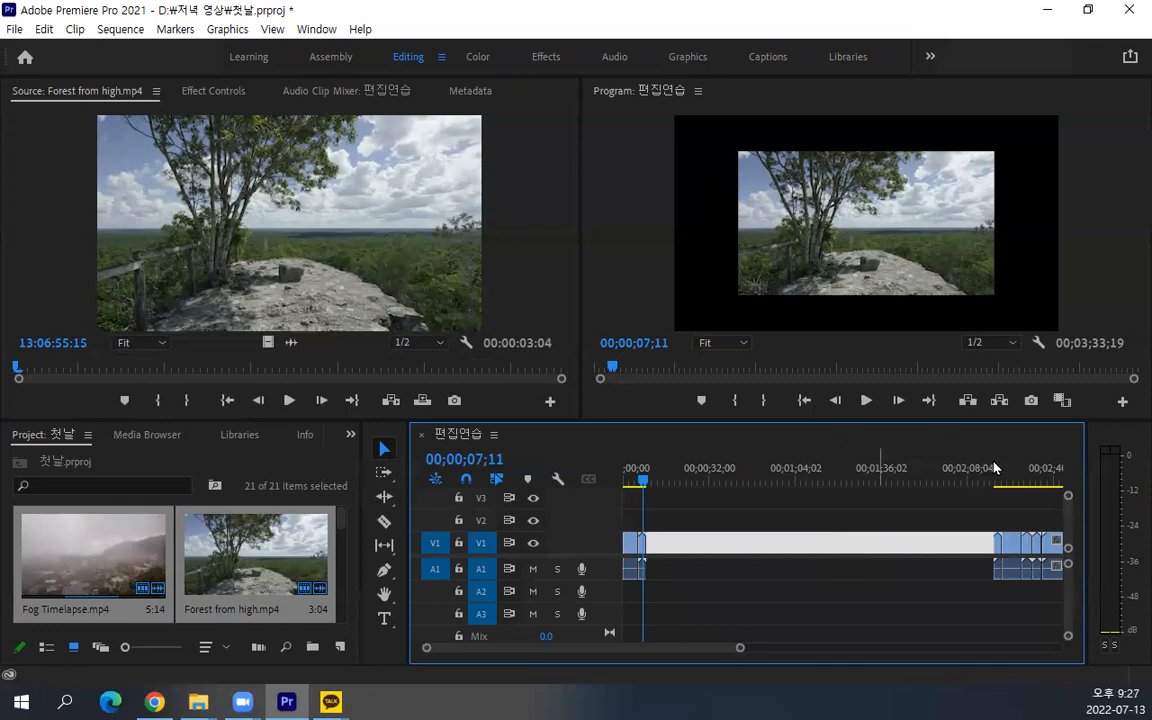
pyautogui.moveTo(996, 513); pyautogui.dragTo(1065, 587)
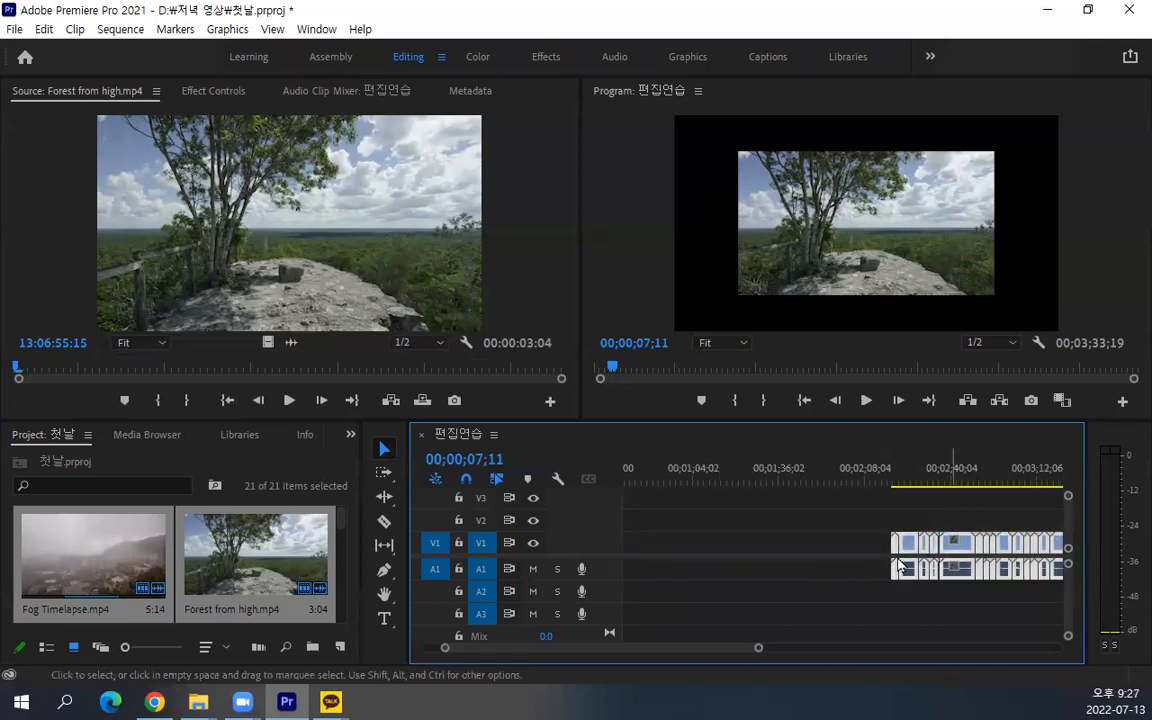
pyautogui.click(771, 548)
pyautogui.moveTo(699, 654)
pyautogui.mouseDown()
pyautogui.moveTo(617, 650)
pyautogui.moveTo(713, 654)
pyautogui.mouseUp()
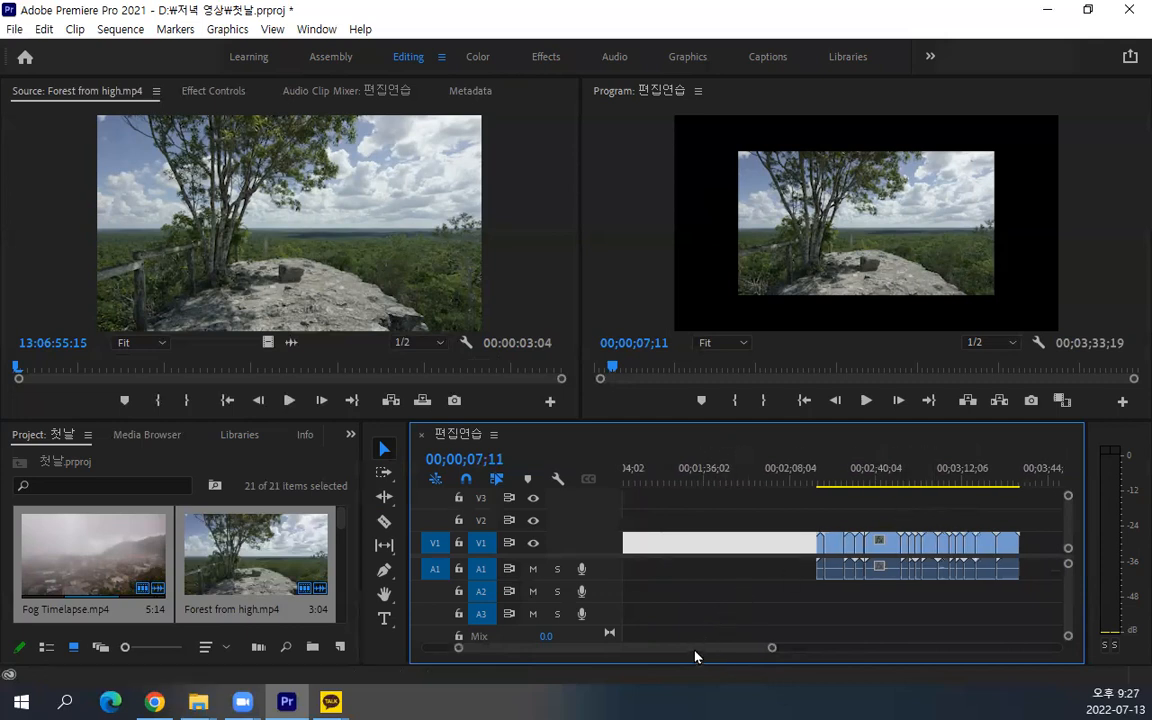
pyautogui.moveTo(697, 652); pyautogui.dragTo(610, 646)
pyautogui.click(691, 599)
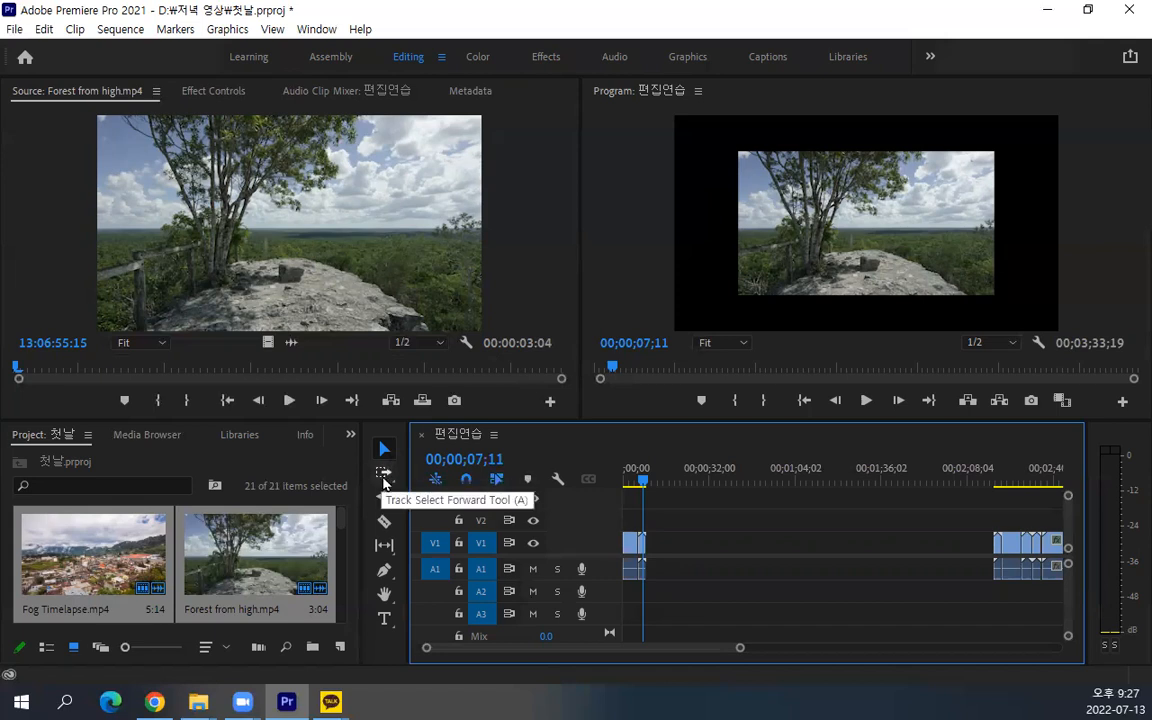
# Marquee-select every clip after the gap up to the end of the sequence
pyautogui.moveTo(663, 656); pyautogui.dragTo(705, 656)
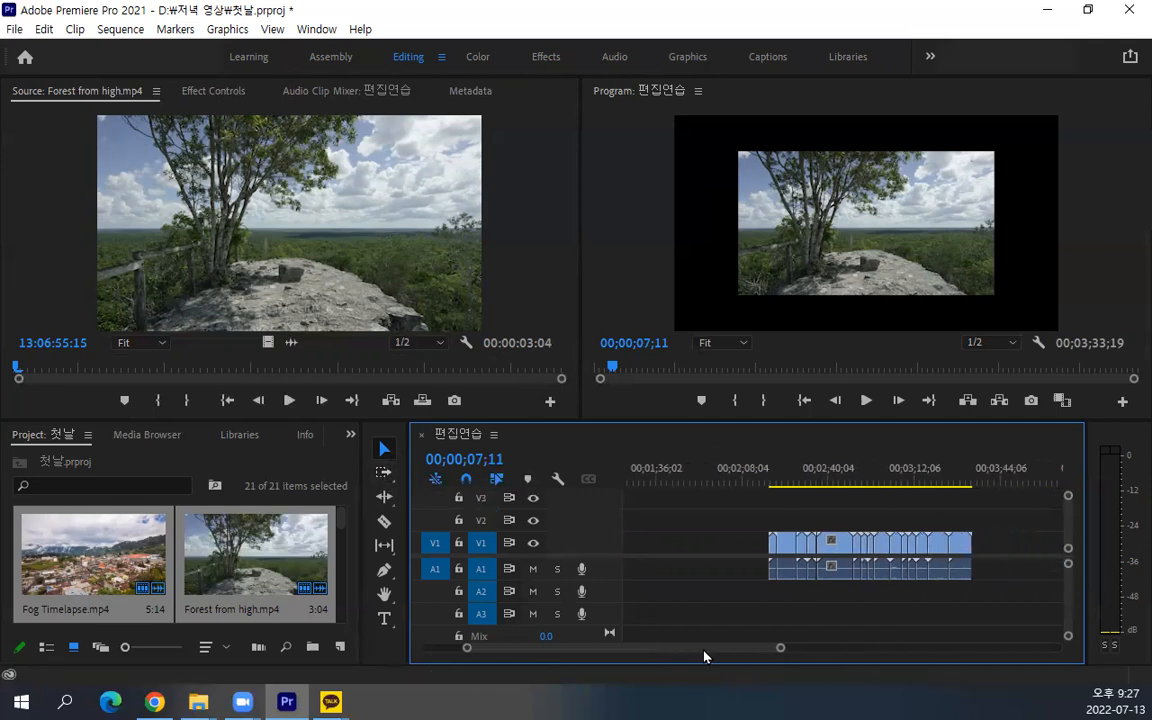
pyautogui.moveTo(1023, 512); pyautogui.dragTo(735, 616)
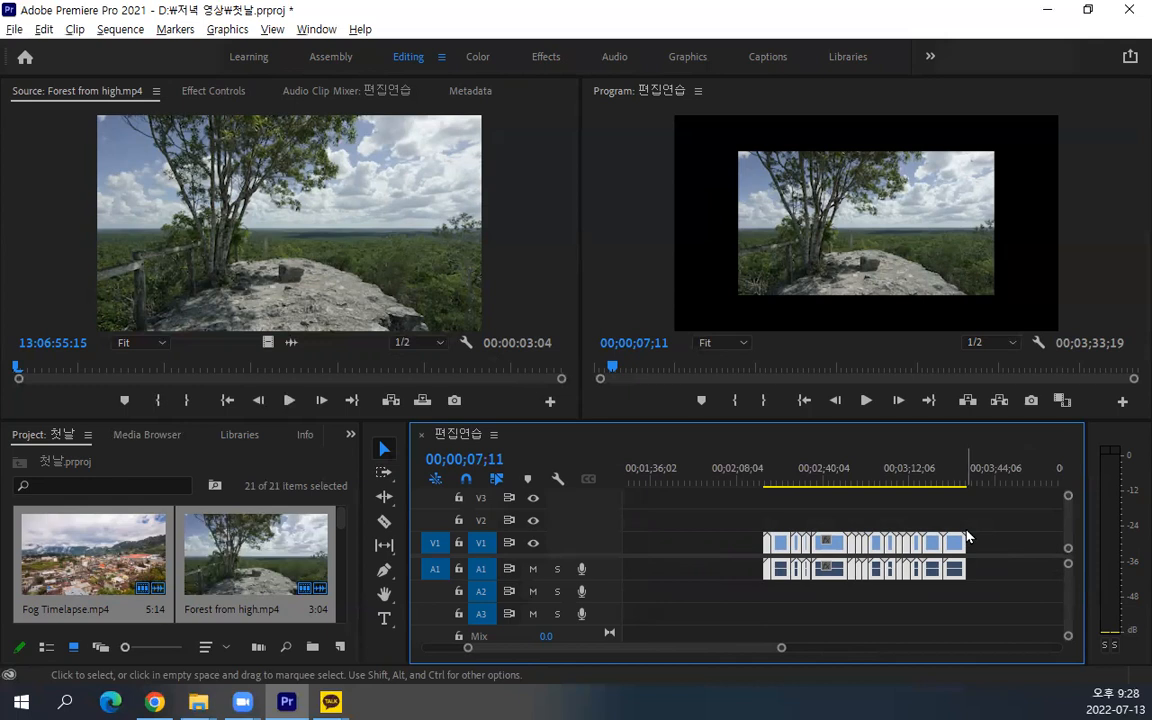
pyautogui.scroll(-3, 928, 543)
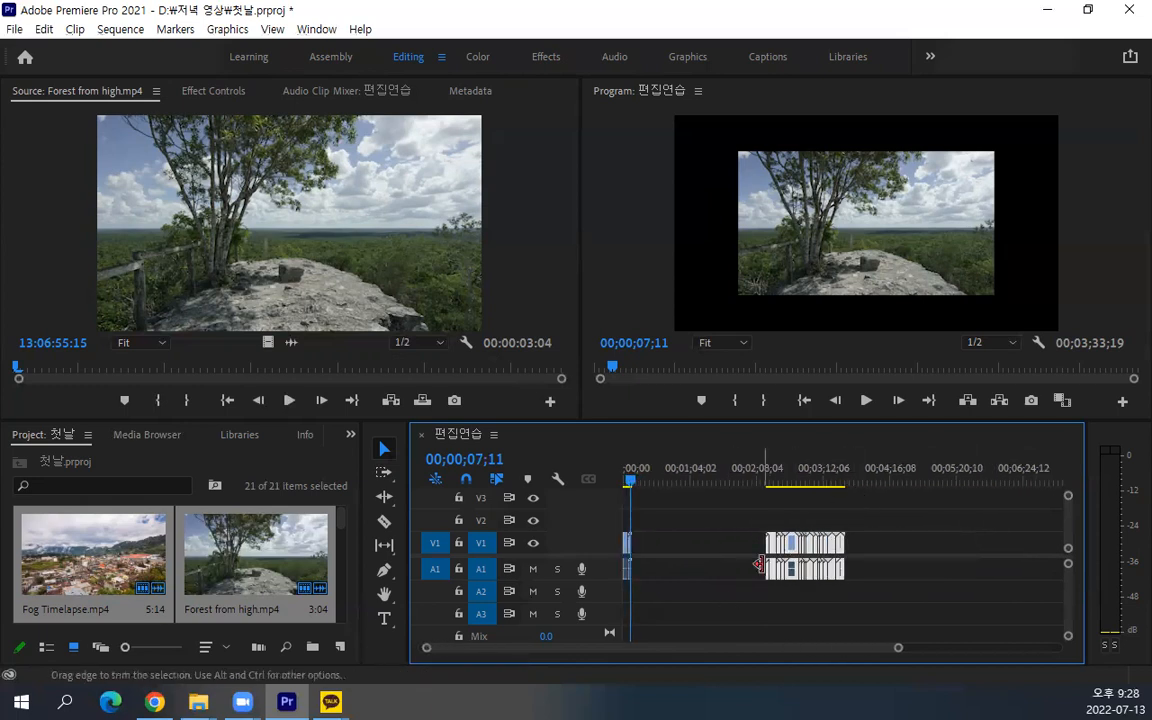
pyautogui.scroll(6, 768, 566)
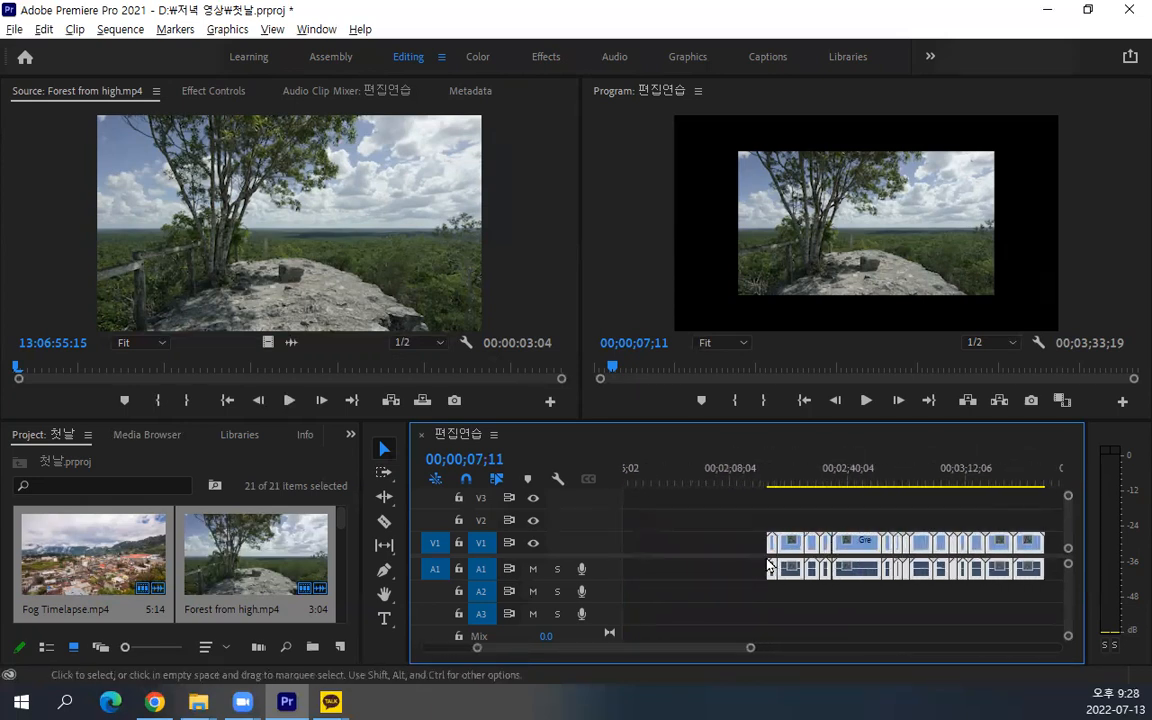
pyautogui.click(690, 568)
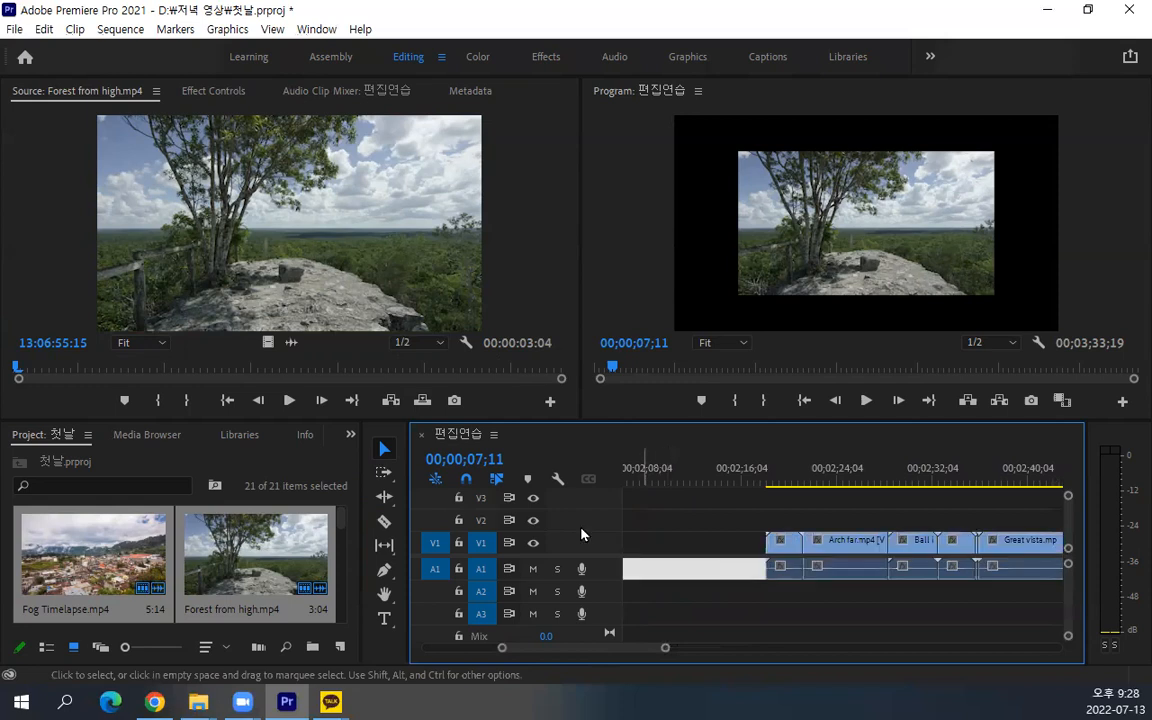
# Select all clips from Arch over the road.mp4 onward with the Track Select Forward Tool
pyautogui.click(386, 475)
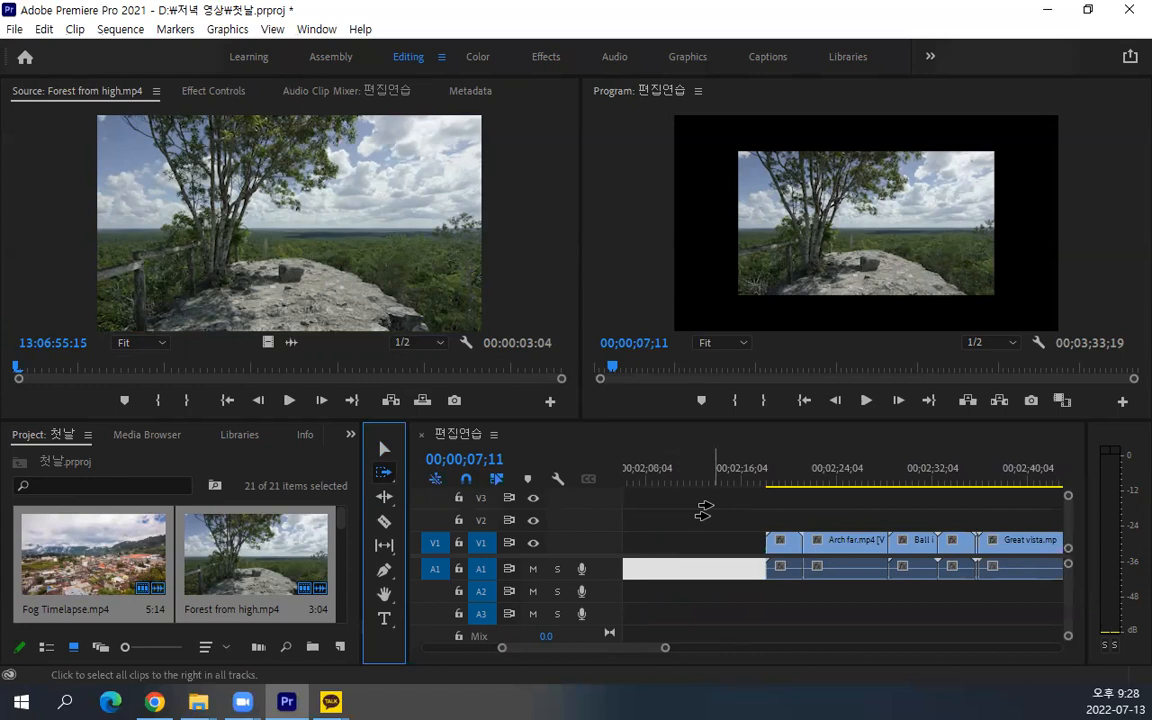
pyautogui.click(775, 547)
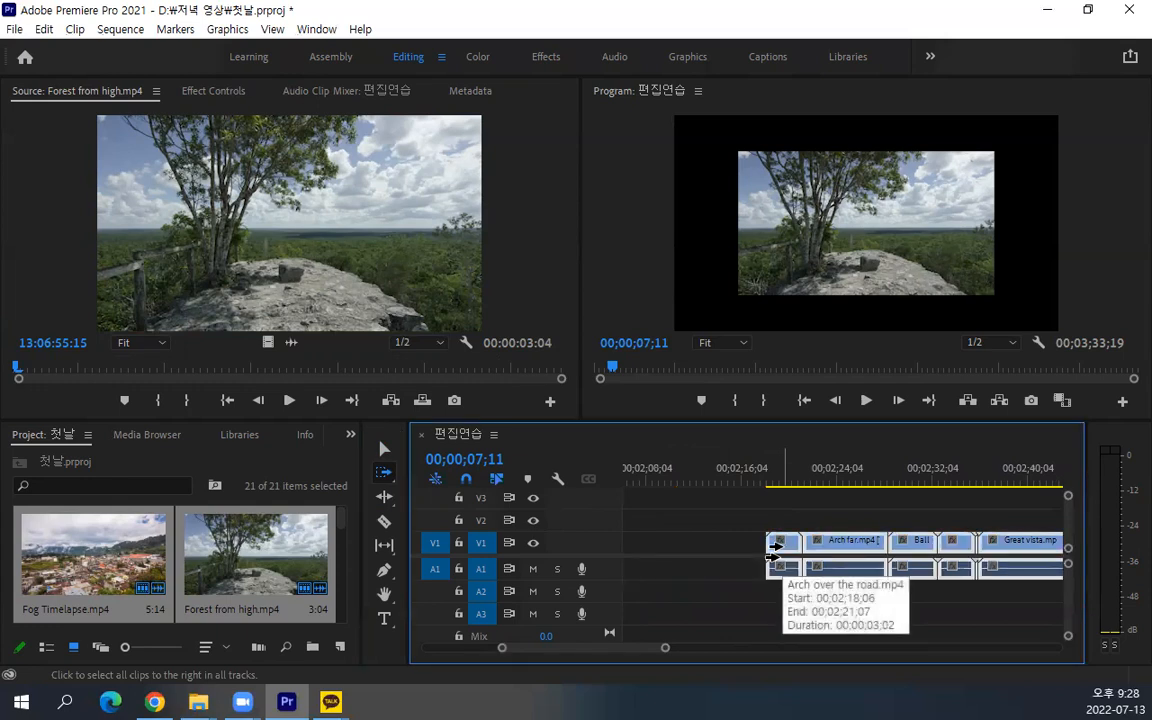
pyautogui.keyDown('alt'); pyautogui.scroll(-3, 866, 527); pyautogui.keyUp('alt')
pyautogui.keyDown('alt'); pyautogui.scroll(-1, 866, 520); pyautogui.keyUp('alt')
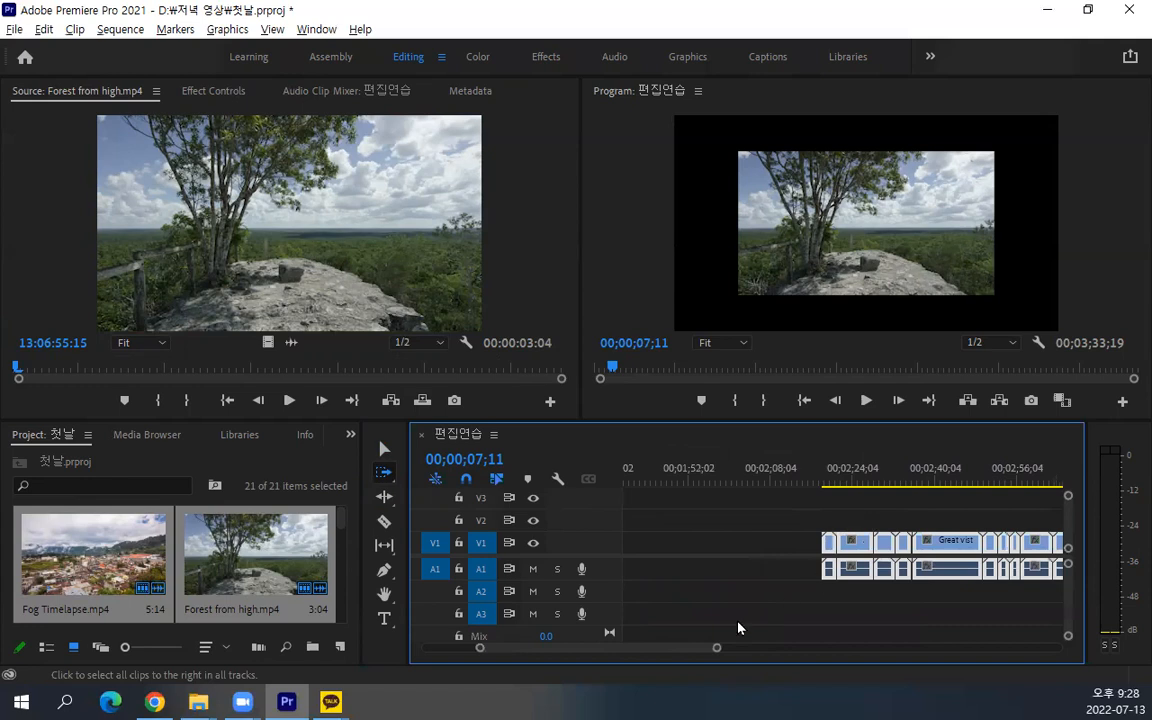
pyautogui.moveTo(679, 649)
pyautogui.mouseDown()
pyautogui.moveTo(708, 650)
pyautogui.moveTo(695, 649)
pyautogui.mouseUp()
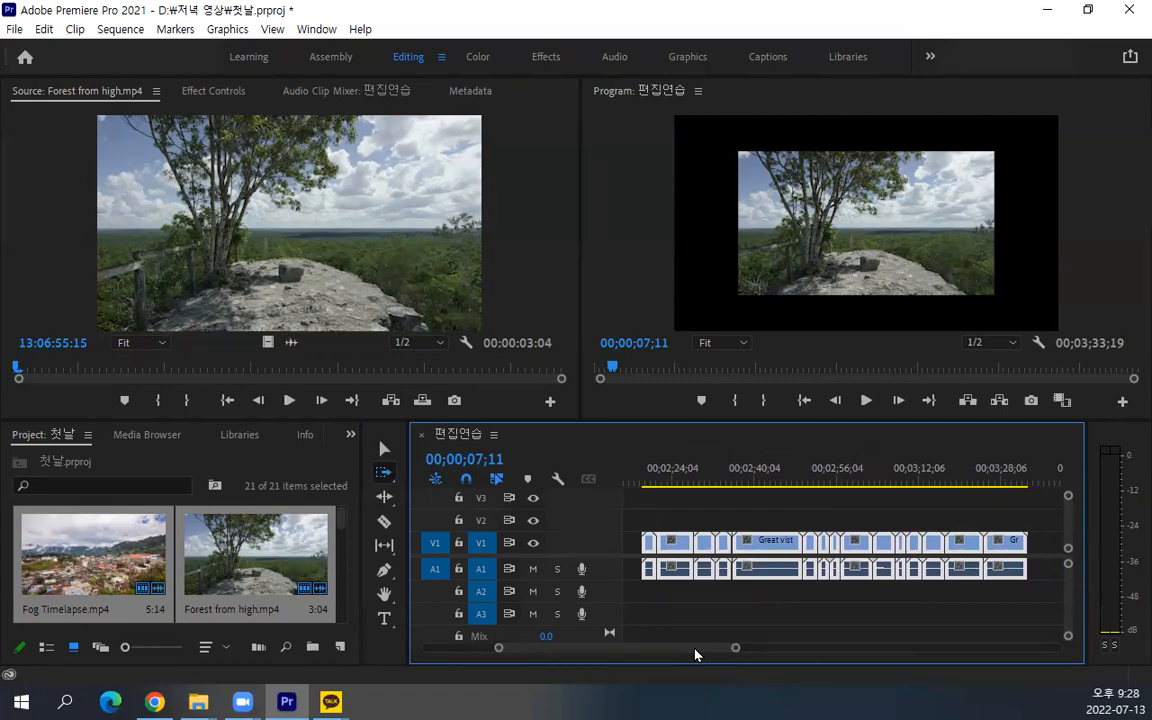
# Move the selected clips with the Selection tool so they start directly after Forest from high.mp4, closing the gap
pyautogui.moveTo(697, 654); pyautogui.dragTo(650, 645)
pyautogui.scroll(-4, 738, 563)
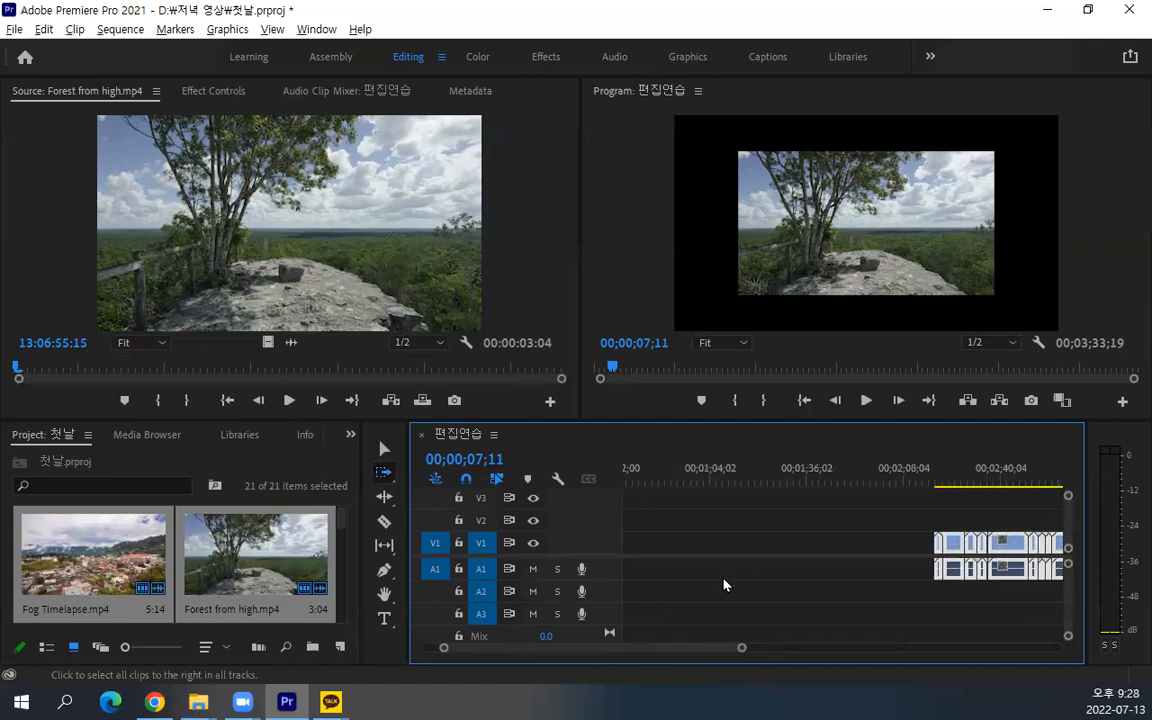
pyautogui.moveTo(688, 648); pyautogui.dragTo(648, 645)
pyautogui.click(385, 449)
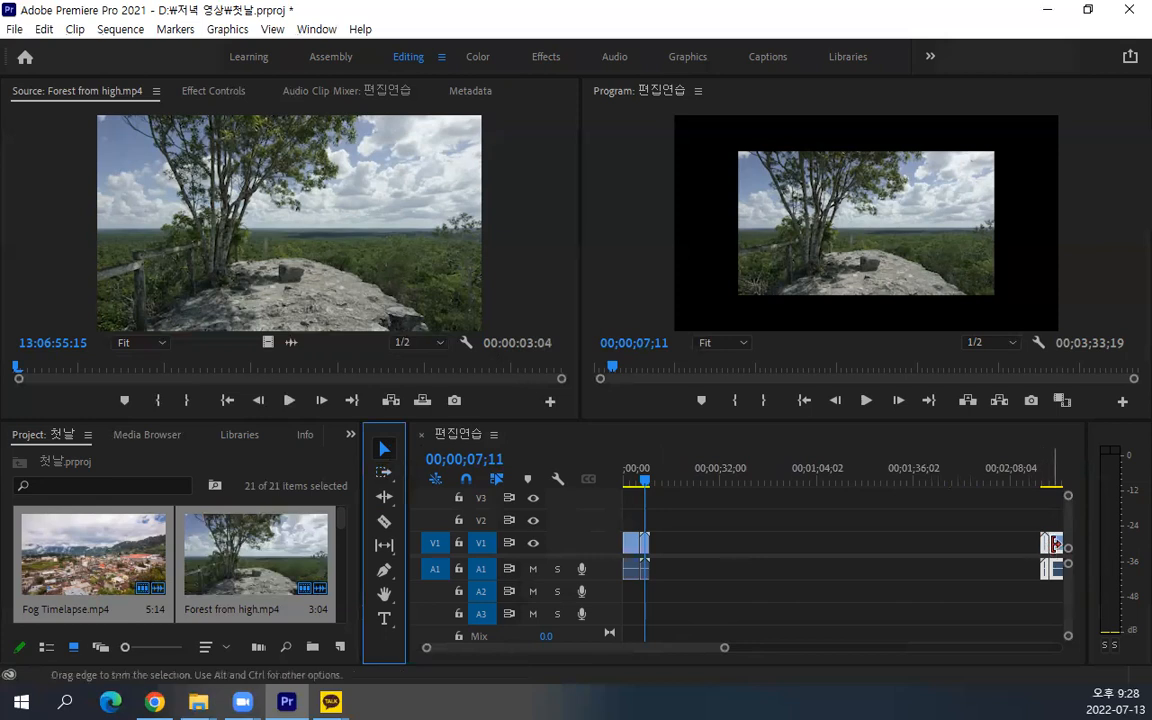
pyautogui.moveTo(1058, 549); pyautogui.dragTo(670, 547)
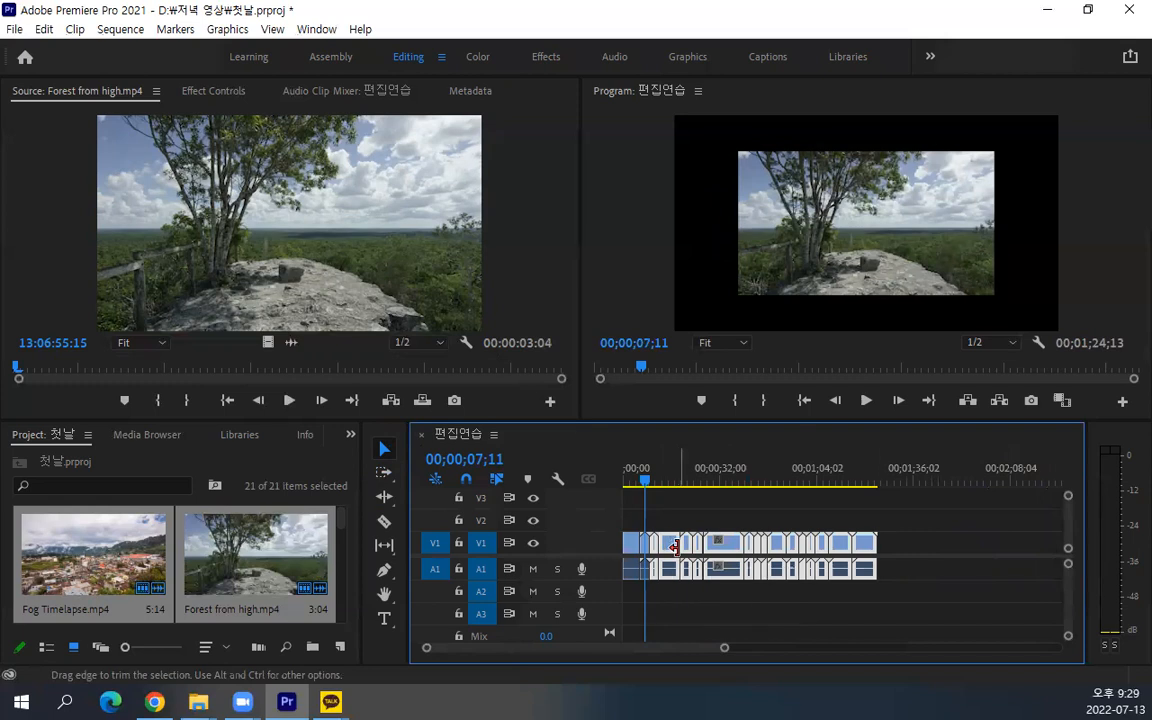
pyautogui.moveTo(672, 551)
pyautogui.mouseDown()
pyautogui.moveTo(657, 543)
pyautogui.moveTo(675, 546)
pyautogui.mouseUp()
# Return the moved clips to their former position, restoring the gap after Forest from high.mp4
pyautogui.moveTo(935, 507); pyautogui.dragTo(655, 594)
pyautogui.moveTo(668, 546); pyautogui.dragTo(1058, 546)
pyautogui.click(882, 571)
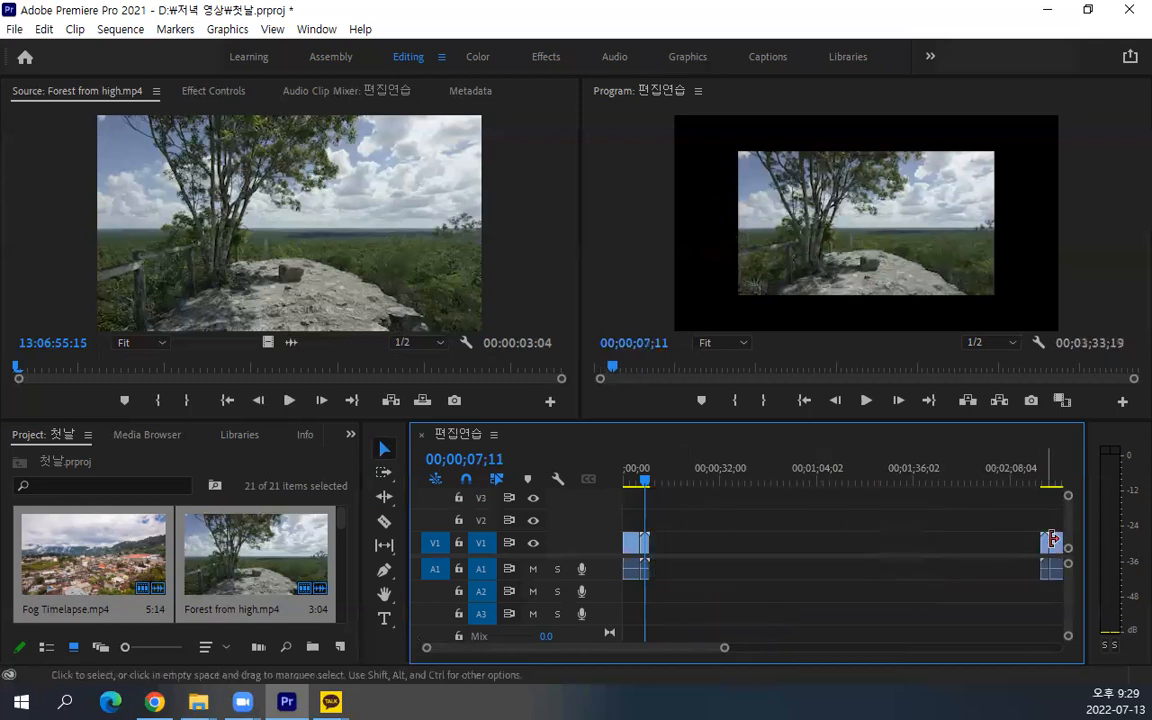
pyautogui.click(384, 471)
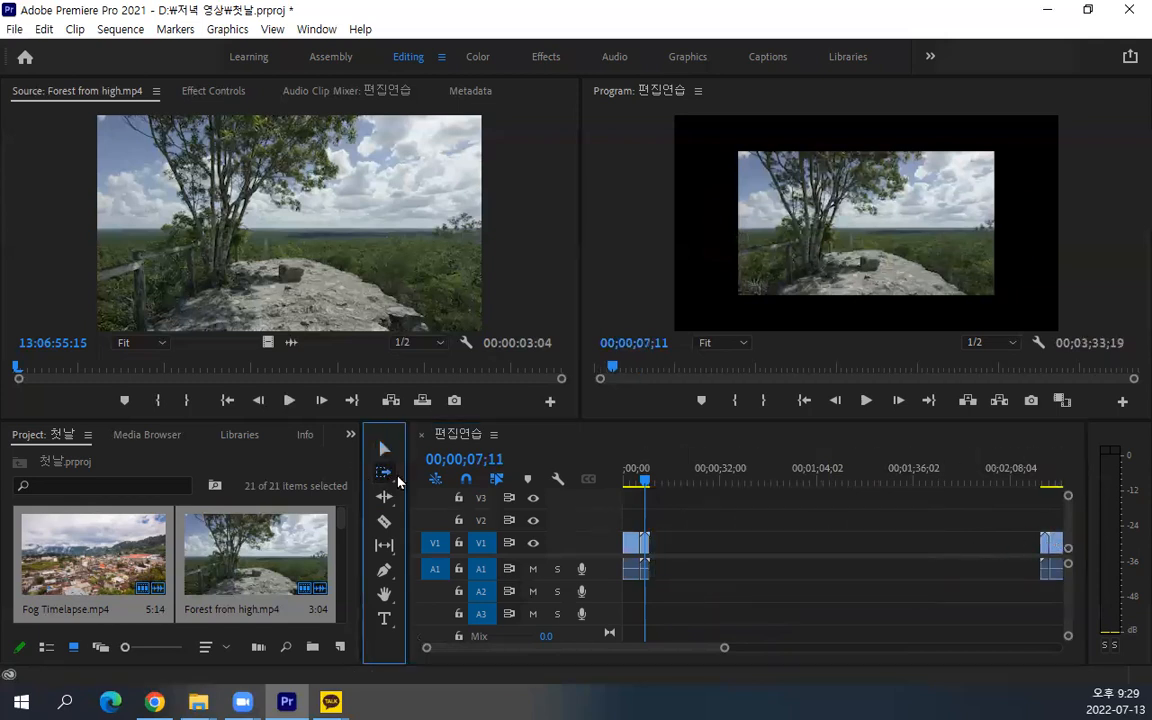
pyautogui.click(1030, 548)
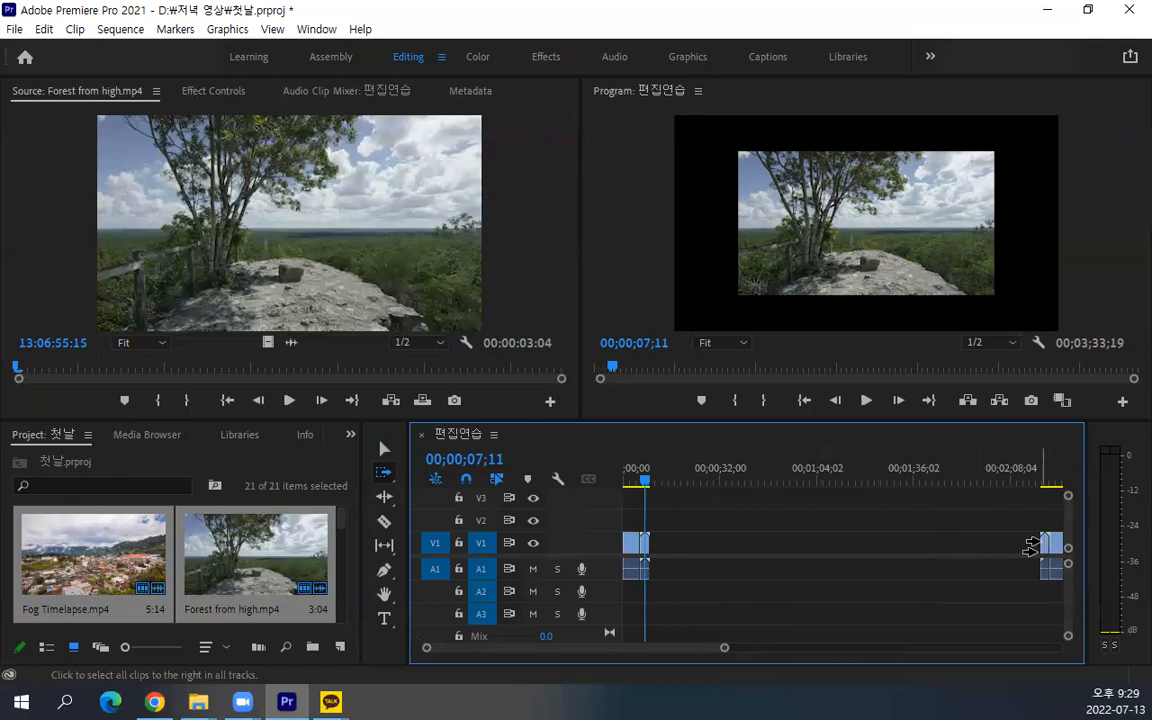
pyautogui.click(384, 451)
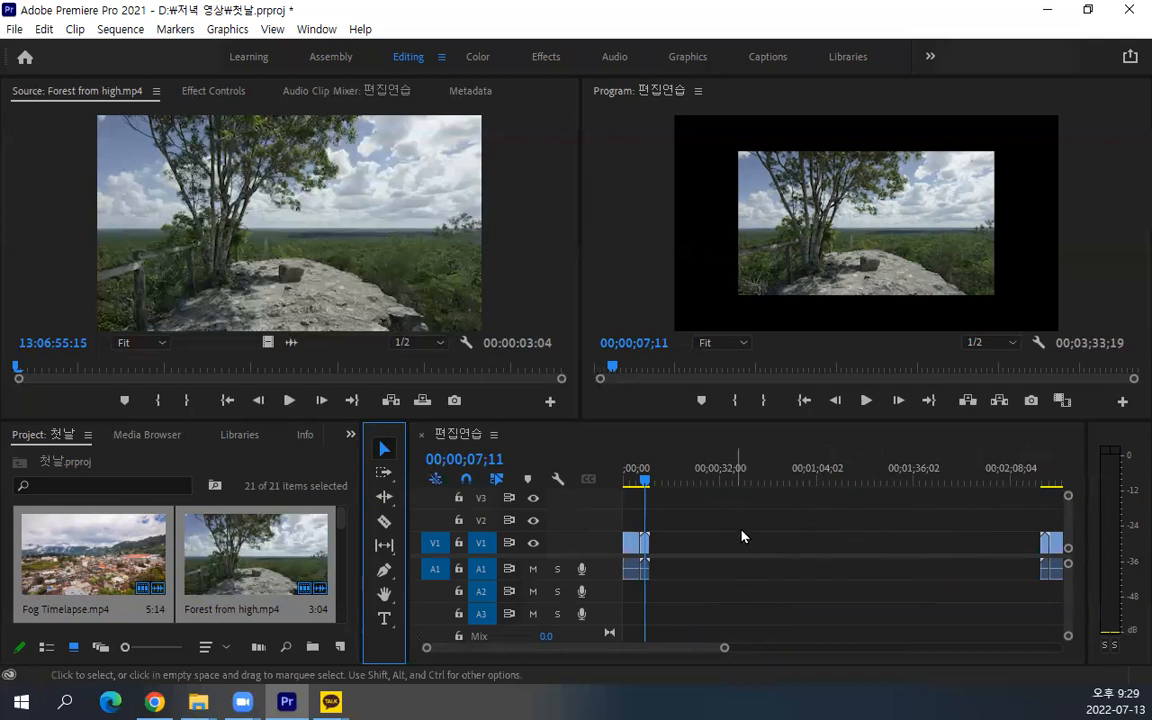
# Ripple delete the empty gap between Forest from high.mp4 and Arch over the road.mp4
pyautogui.click(821, 543)
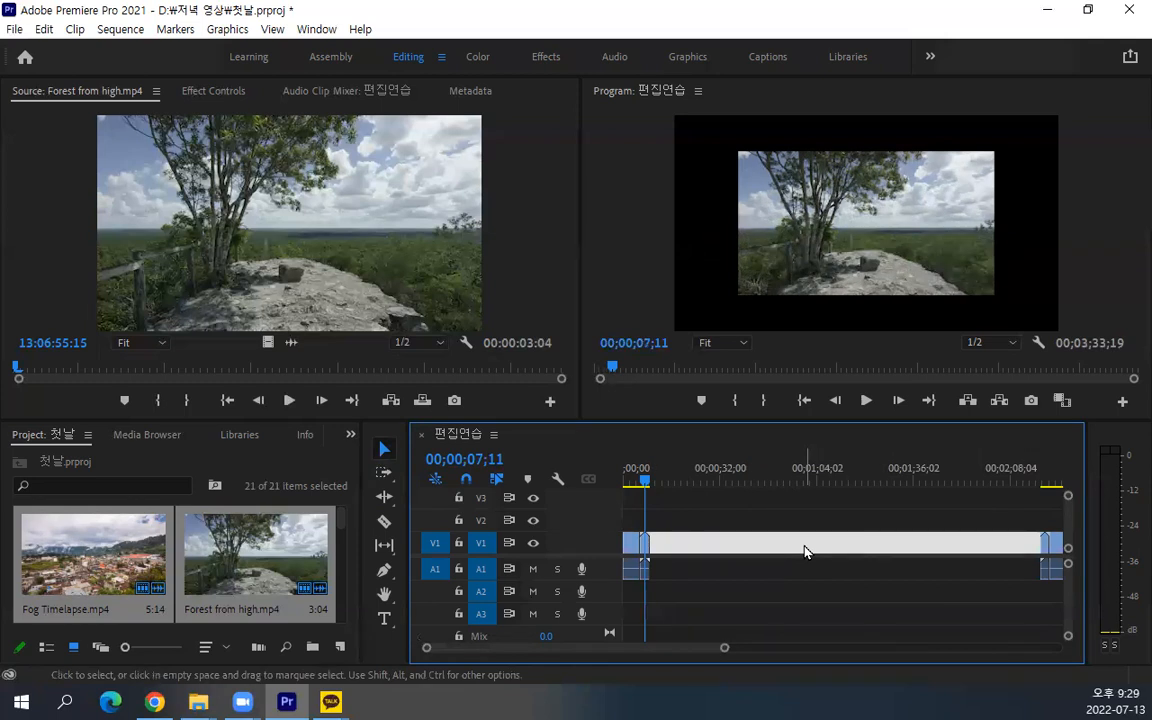
pyautogui.rightClick(805, 551)
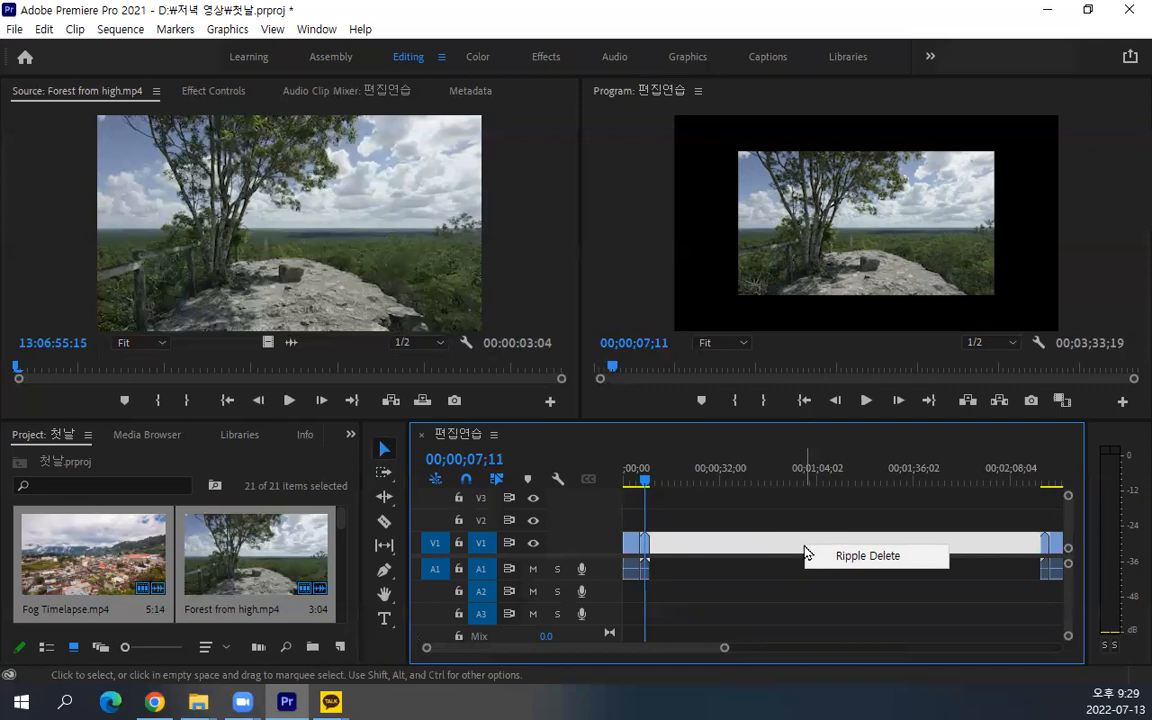
pyautogui.click(861, 572)
pyautogui.click(861, 543)
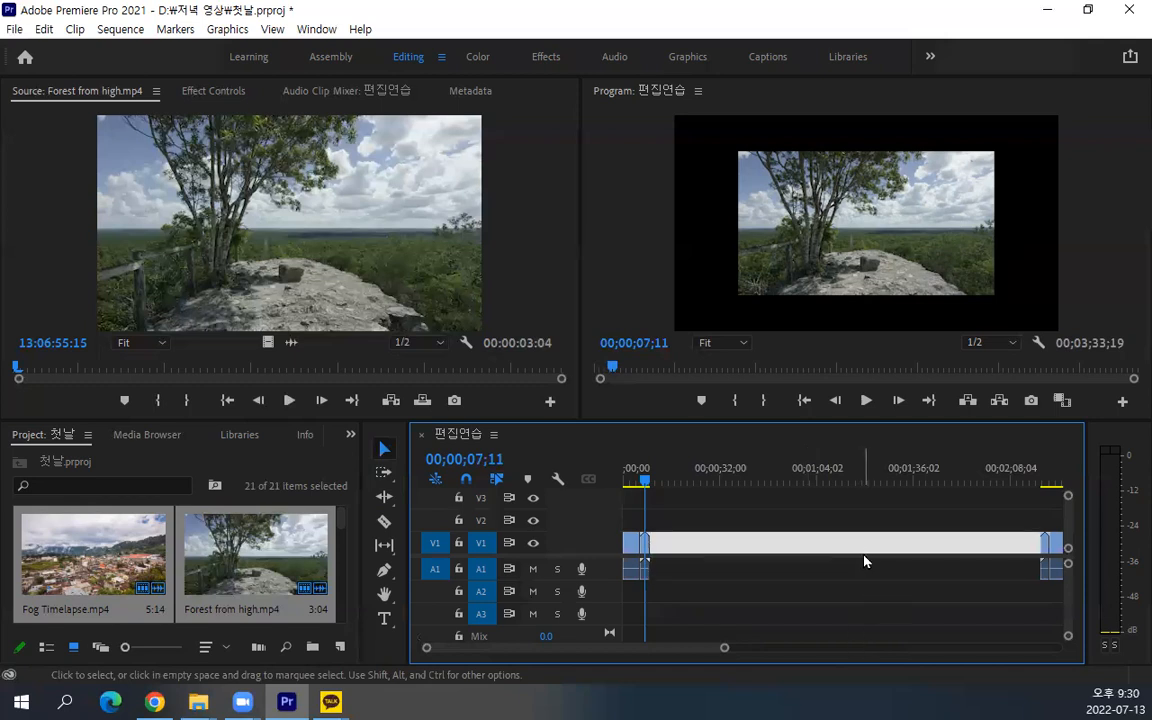
pyautogui.press('Delete')
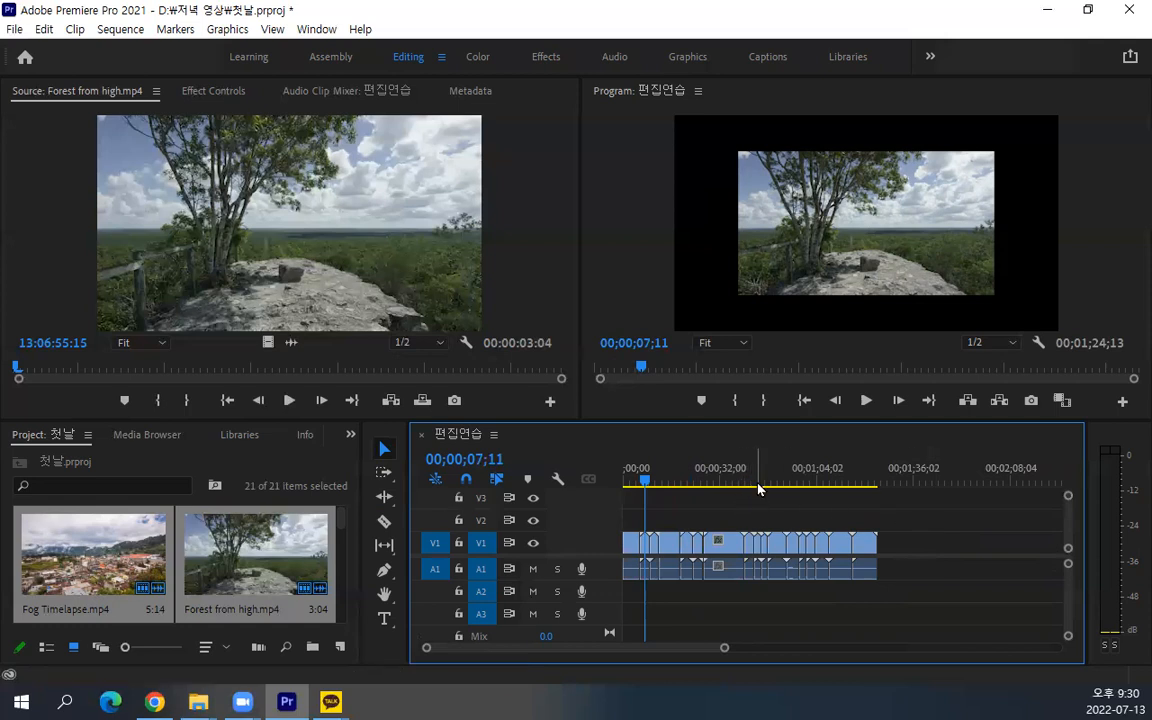
# Shift all clips from Great vista.mp4 onward later by about 00;00;02;10, opening a small gap before them
pyautogui.moveTo(907, 505); pyautogui.dragTo(722, 618)
pyautogui.moveTo(725, 543); pyautogui.dragTo(733, 553)
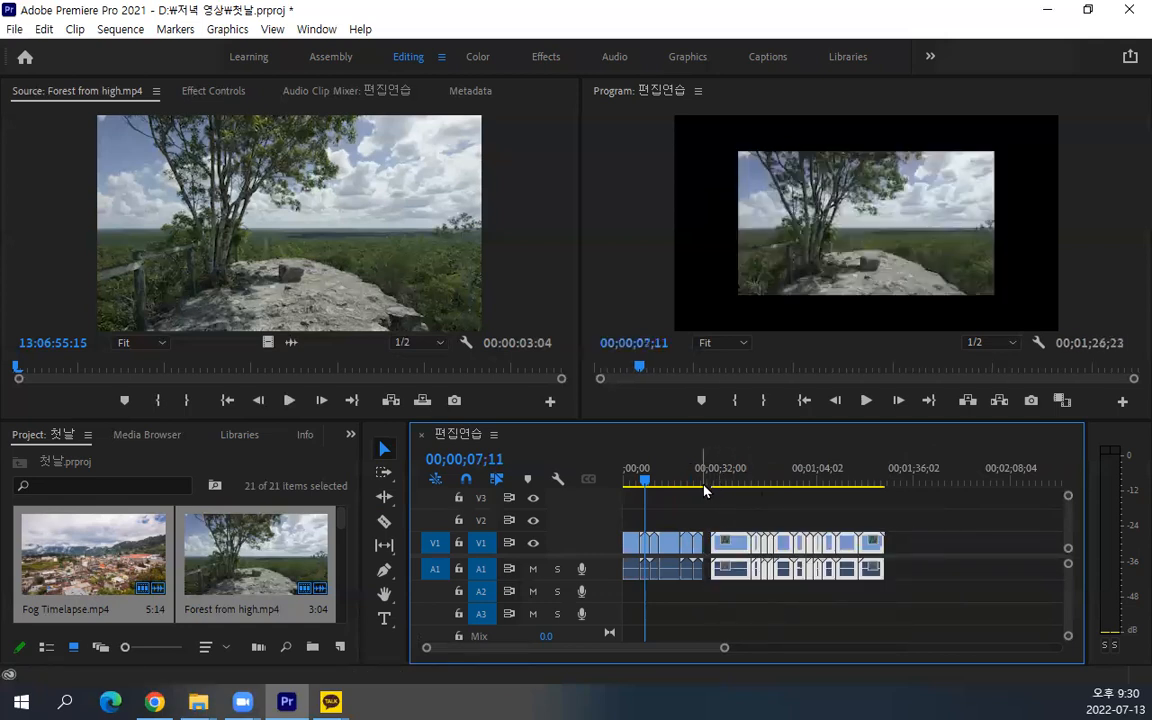
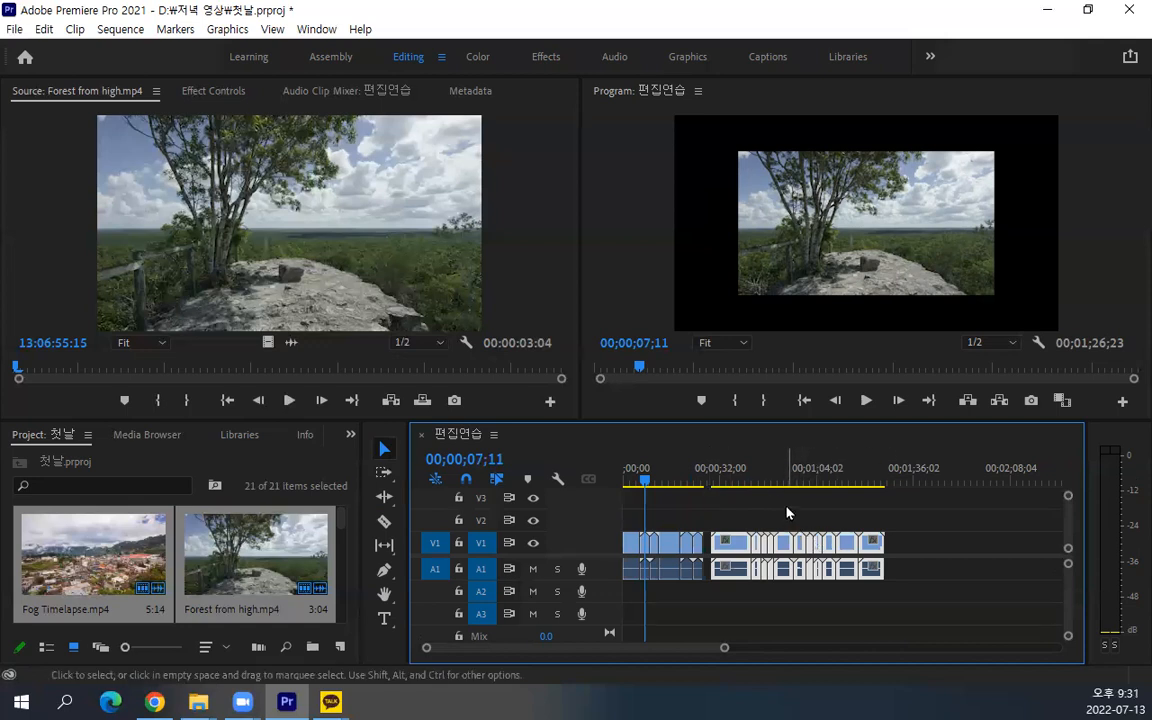
# Delete all the clips in the sequence except the first Fog Timelapse.mp4 clip and Great vista.mp4, leaving the gaps open
pyautogui.scroll(1, 740, 532)
pyautogui.scroll(1, 738, 532)
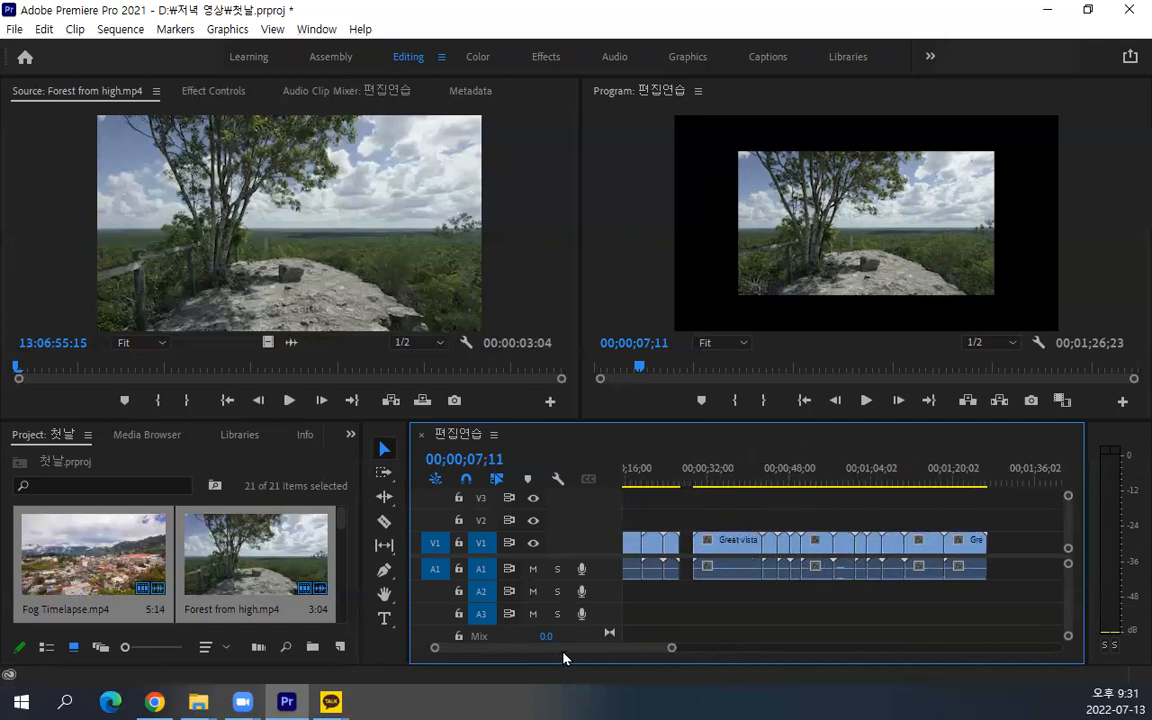
pyautogui.moveTo(563, 650); pyautogui.dragTo(487, 651)
pyautogui.scroll(2, 680, 563)
pyautogui.scroll(-2, 684, 567)
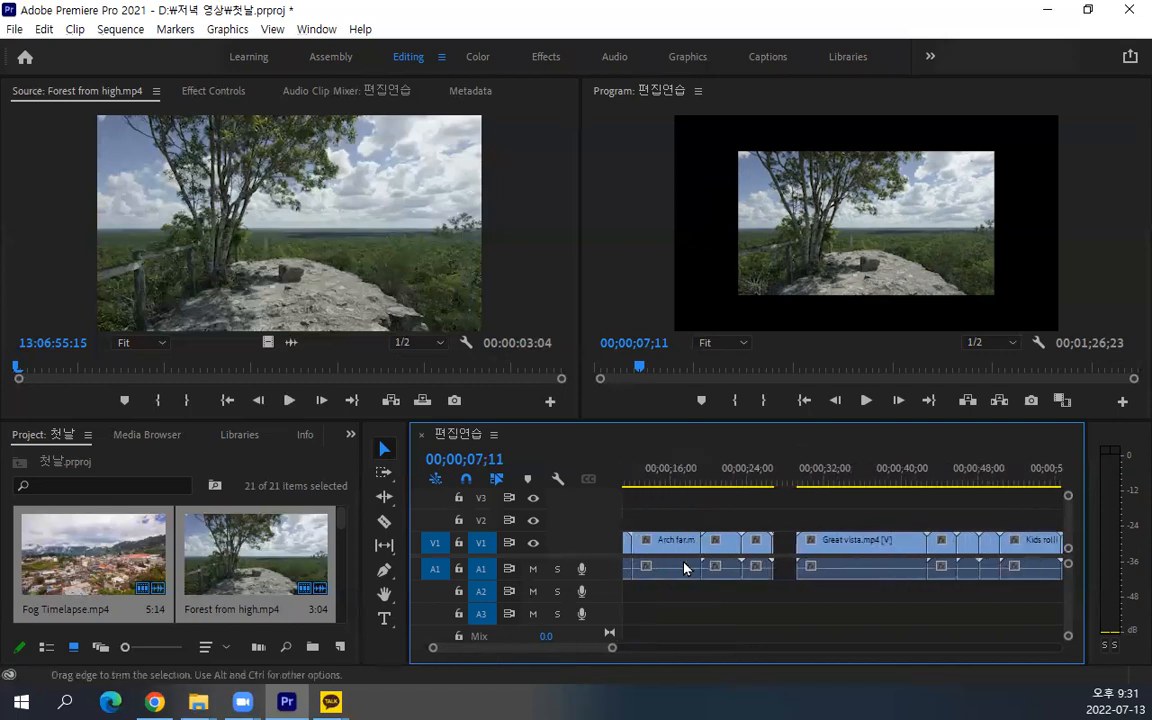
pyautogui.scroll(-1, 680, 565)
pyautogui.moveTo(576, 648); pyautogui.dragTo(568, 648)
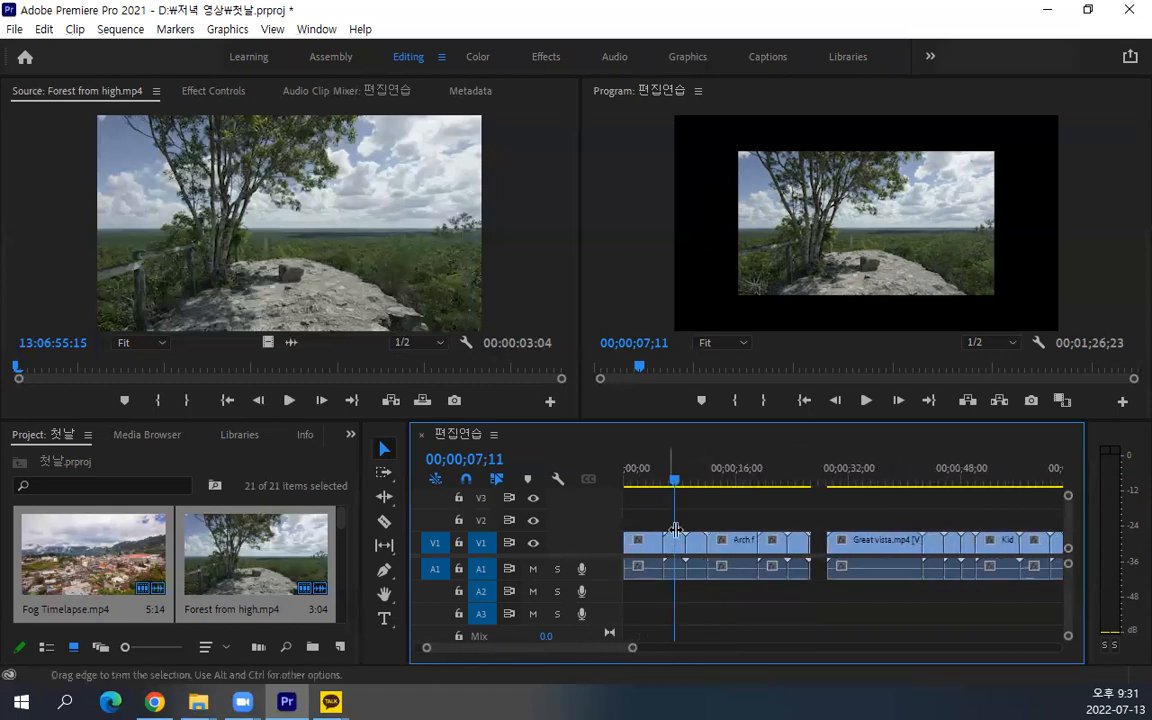
pyautogui.press('Down')
pyautogui.press('Up')
pyautogui.press('Up')
pyautogui.moveTo(676, 517); pyautogui.dragTo(808, 612)
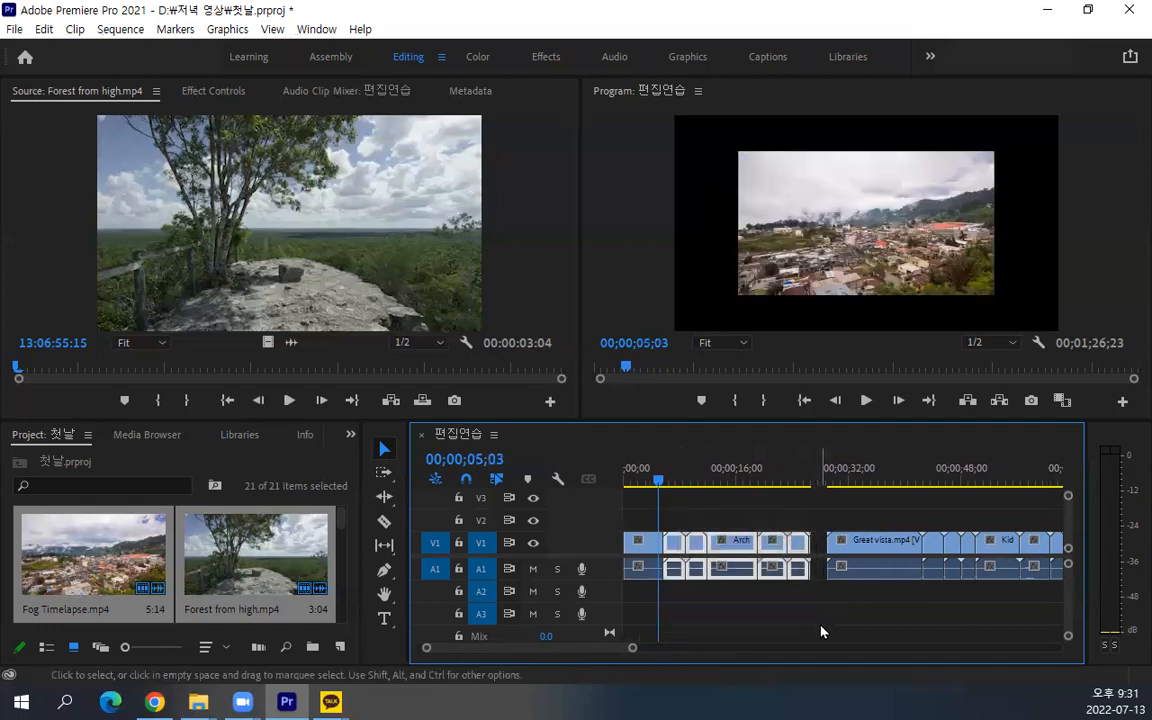
pyautogui.press('Delete')
pyautogui.moveTo(966, 536); pyautogui.dragTo(1126, 616)
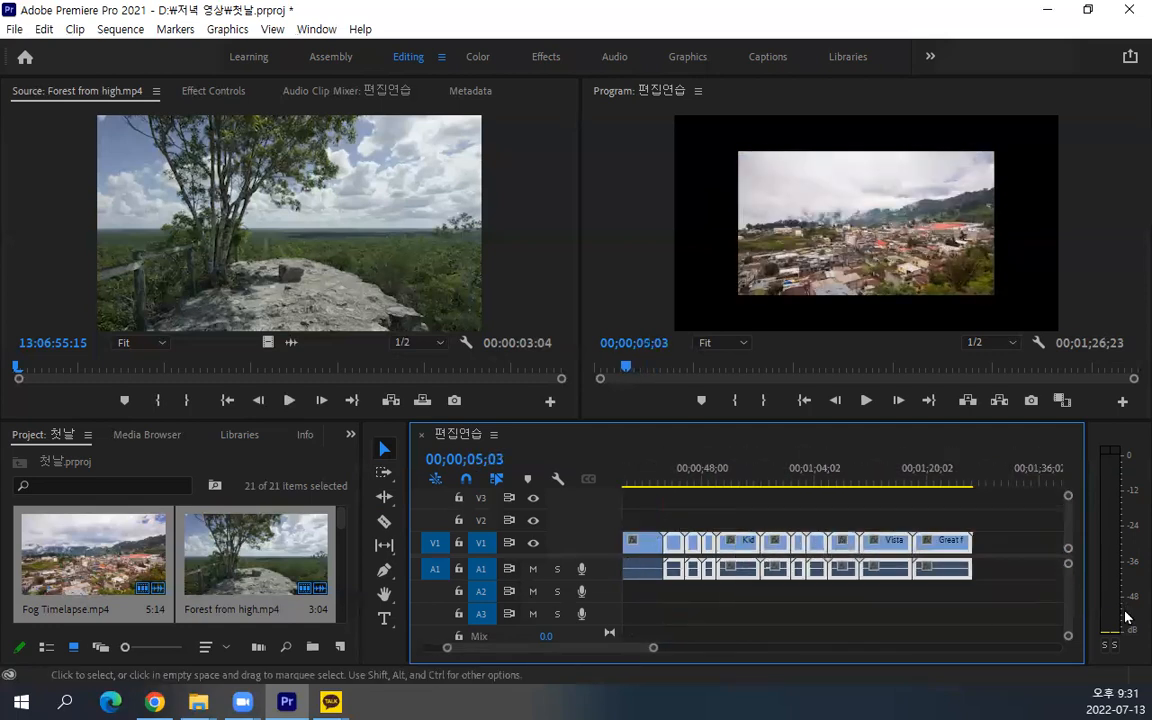
pyautogui.press('Delete')
# Move Great vista.mp4 earlier so it starts at about 00;00;08;01, keeping a short gap after Fog Timelapse.mp4
pyautogui.moveTo(579, 649); pyautogui.dragTo(557, 651)
pyautogui.moveTo(855, 545); pyautogui.dragTo(730, 550)
pyautogui.scroll(3, 714, 547)
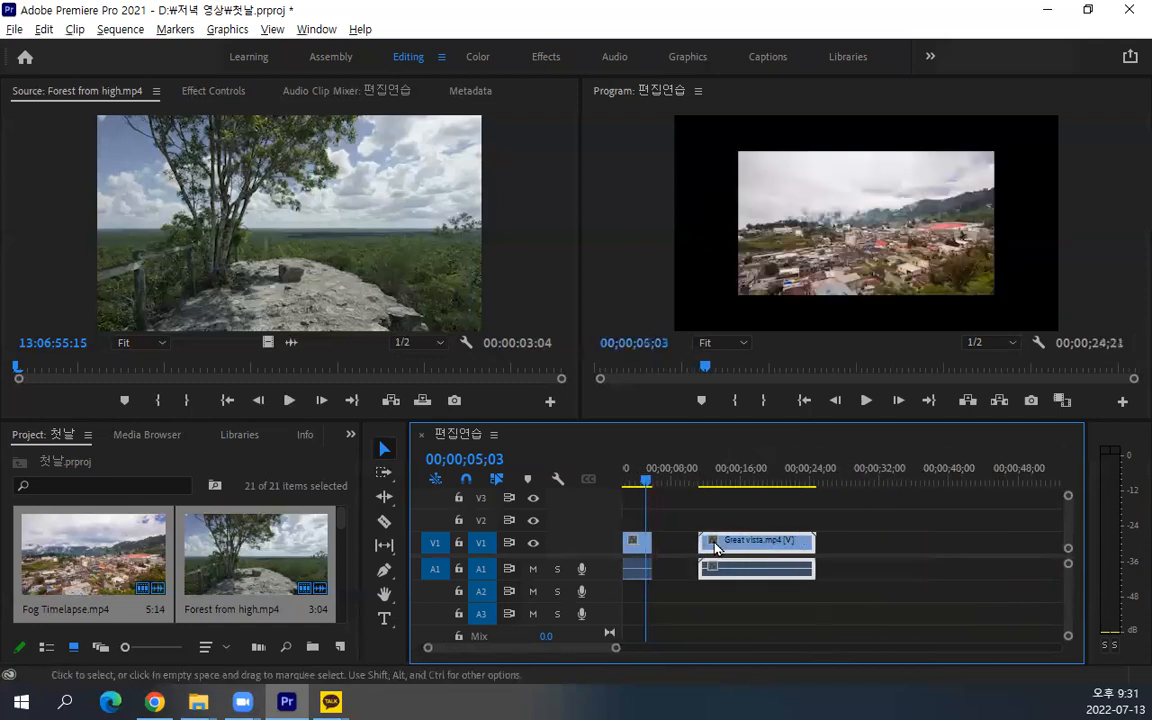
pyautogui.moveTo(519, 657); pyautogui.dragTo(458, 651)
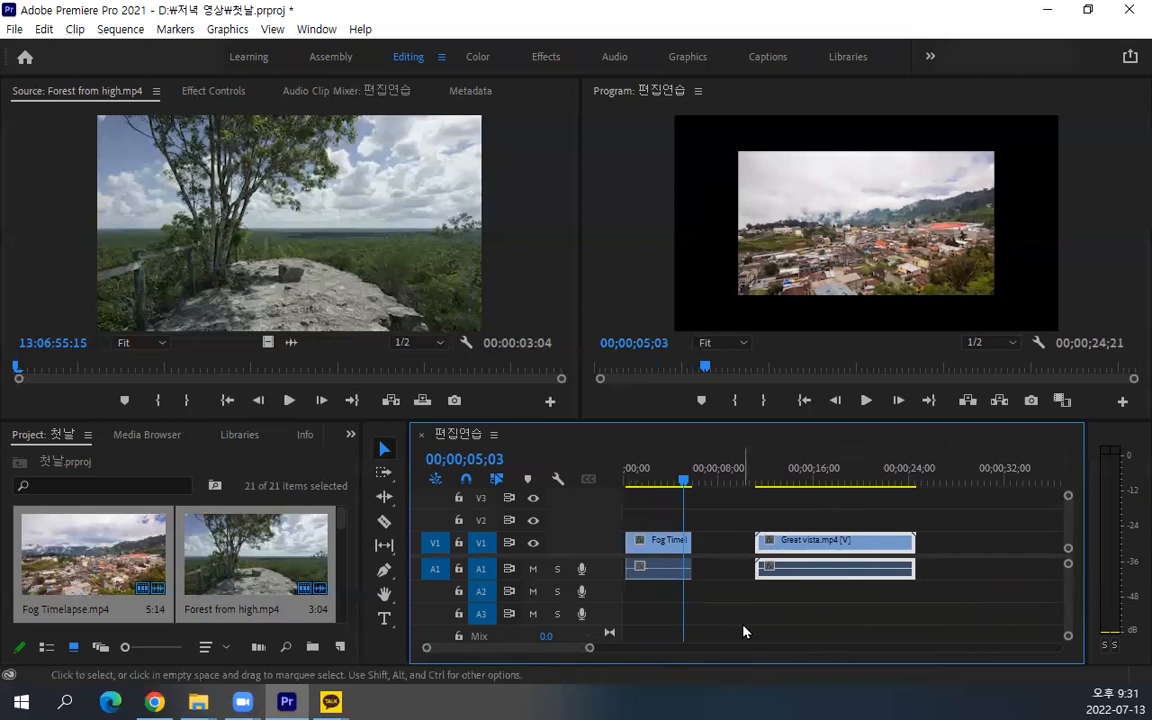
pyautogui.moveTo(792, 548); pyautogui.dragTo(757, 552)
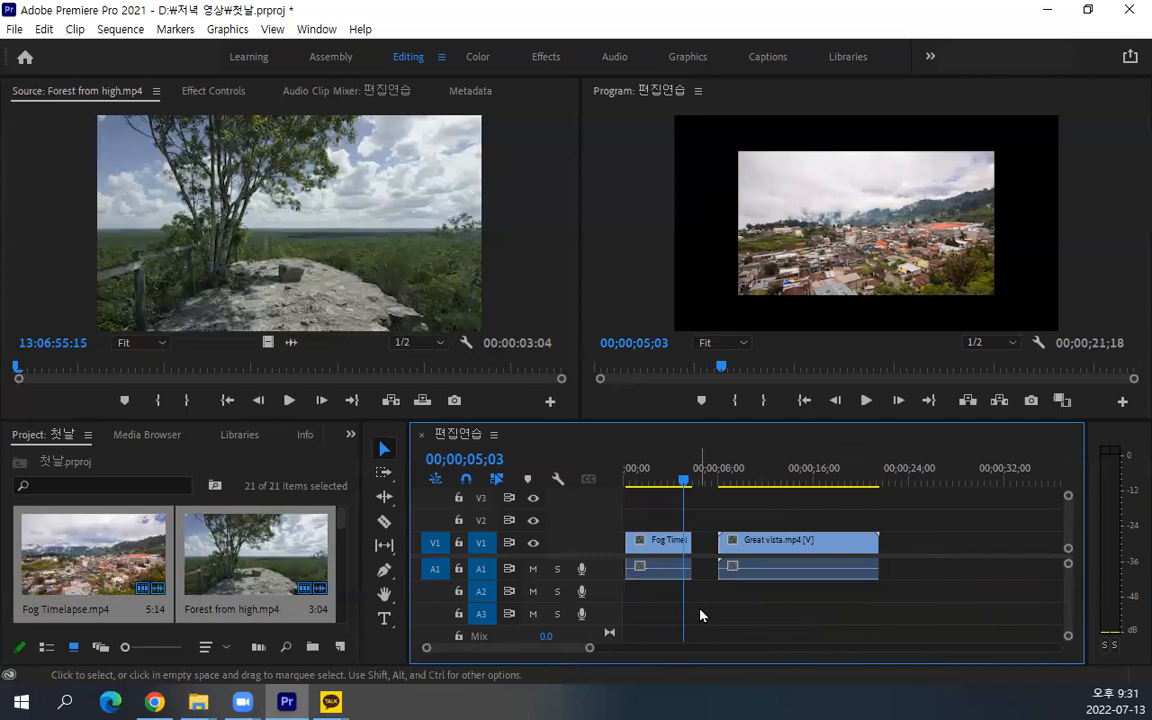
# Open the sequence's Fog Timelapse.mp4 clip in the Source monitor and show its used range within the full source length
pyautogui.click(118, 549)
pyautogui.click(675, 555)
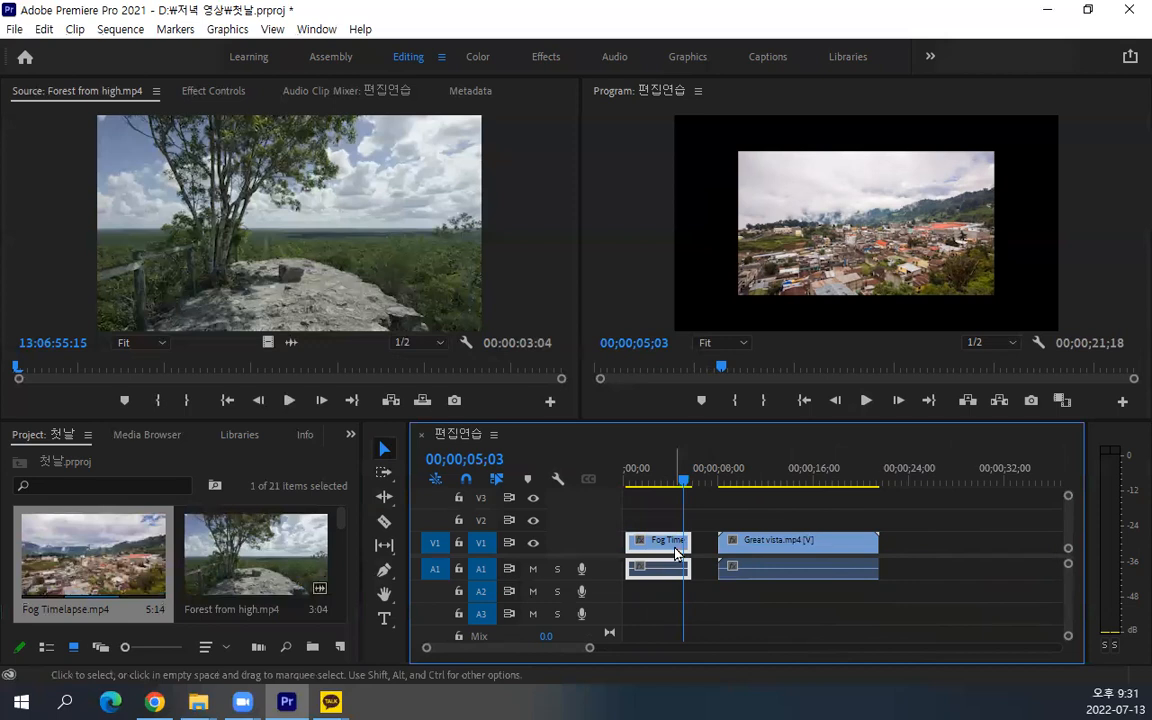
pyautogui.doubleClick(675, 553)
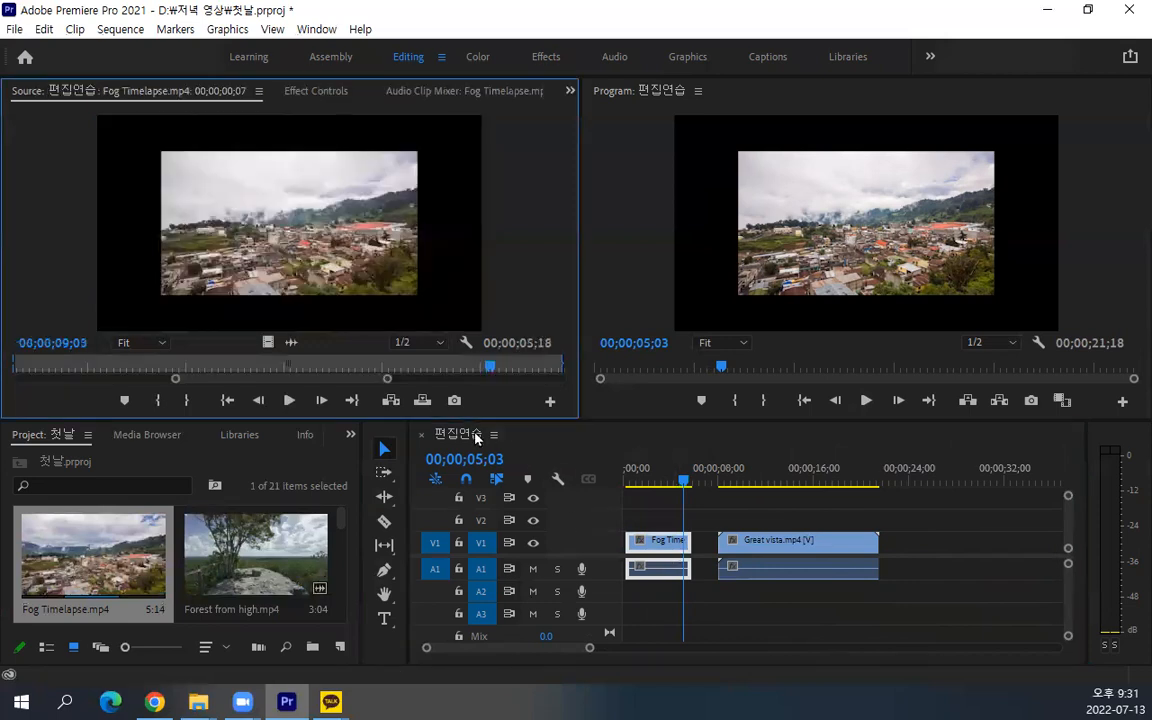
pyautogui.moveTo(390, 379); pyautogui.dragTo(593, 387)
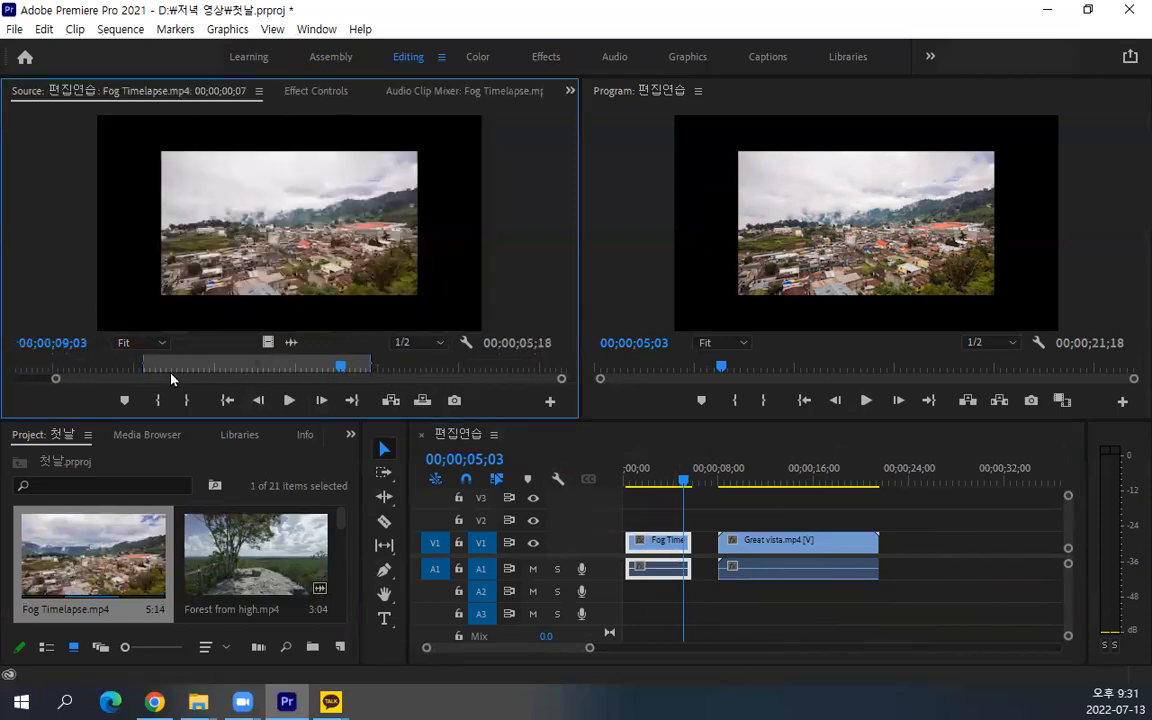
pyautogui.moveTo(60, 382); pyautogui.dragTo(18, 380)
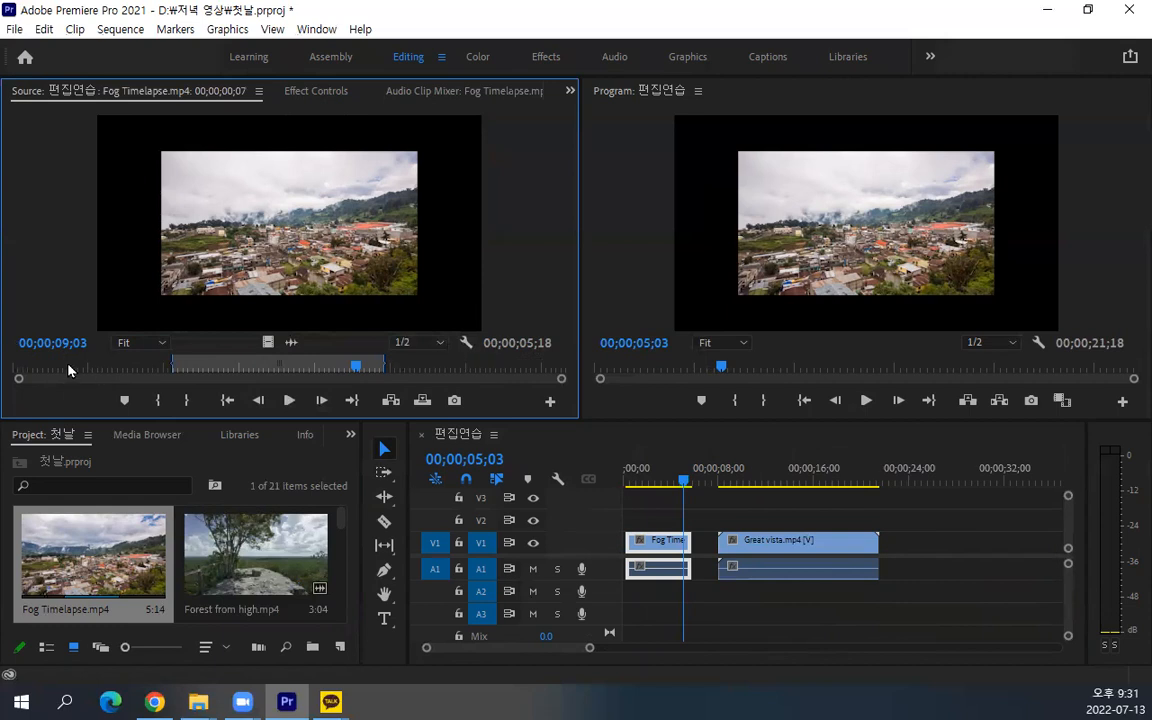
# Open the sequence's Great vista.mp4 clip in the Source monitor to compare its used range with the source length
pyautogui.click(784, 540)
pyautogui.doubleClick(784, 540)
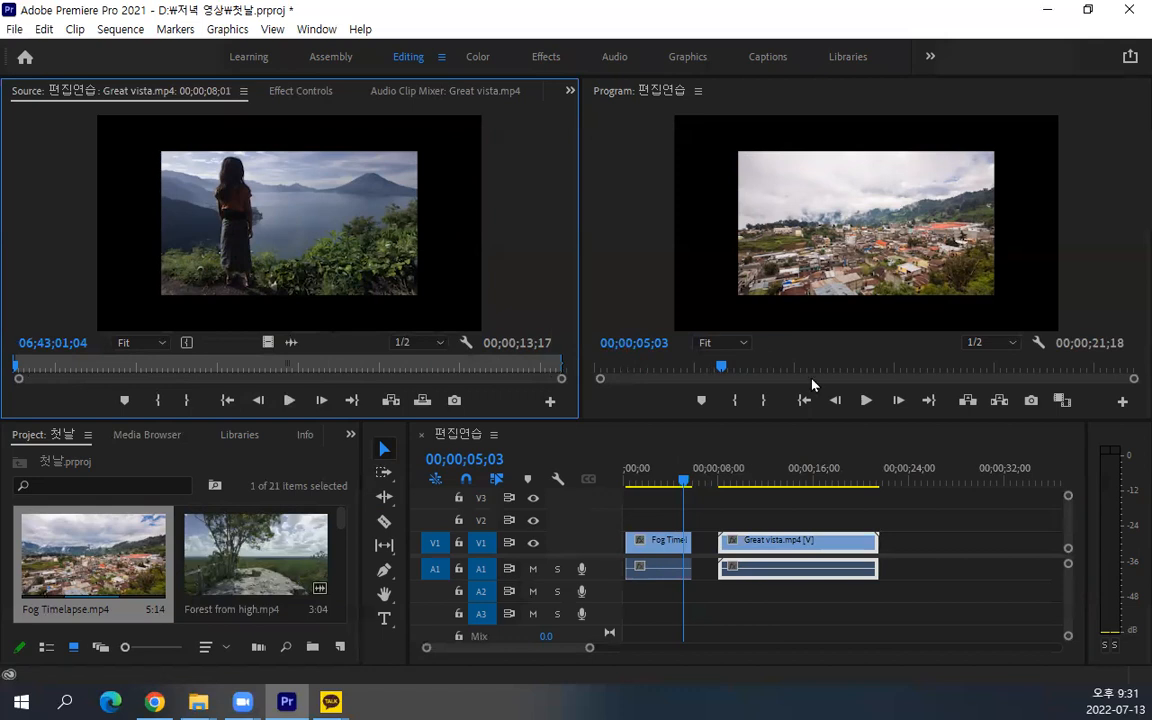
pyautogui.click(893, 540)
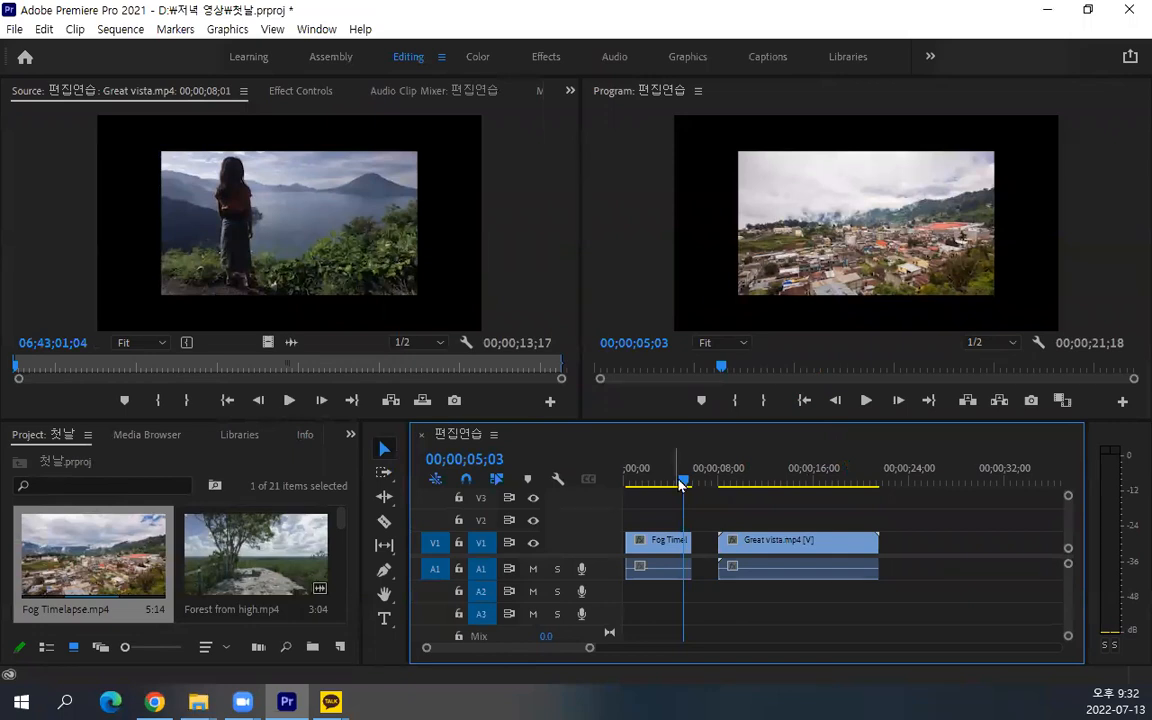
# Trim the start of Great vista.mp4 with the Selection tool so the clip begins at about 00;00;09;19
pyautogui.moveTo(721, 540); pyautogui.dragTo(735, 540)
pyautogui.press('=')
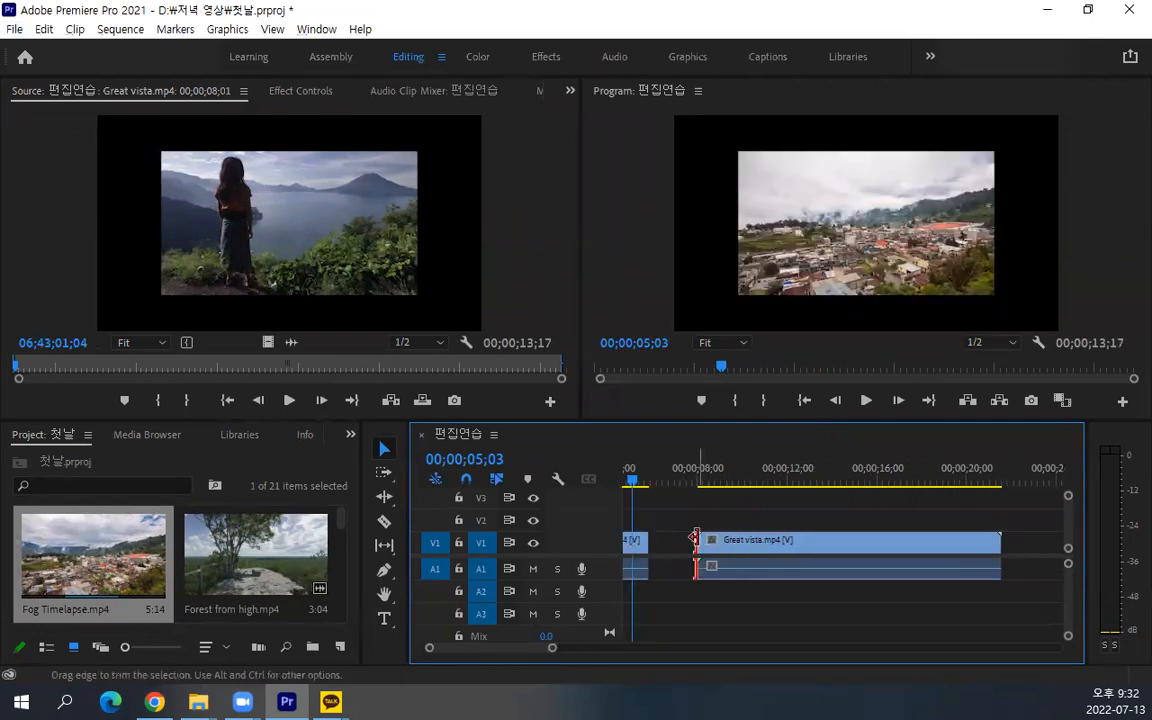
pyautogui.moveTo(696, 540); pyautogui.dragTo(737, 541)
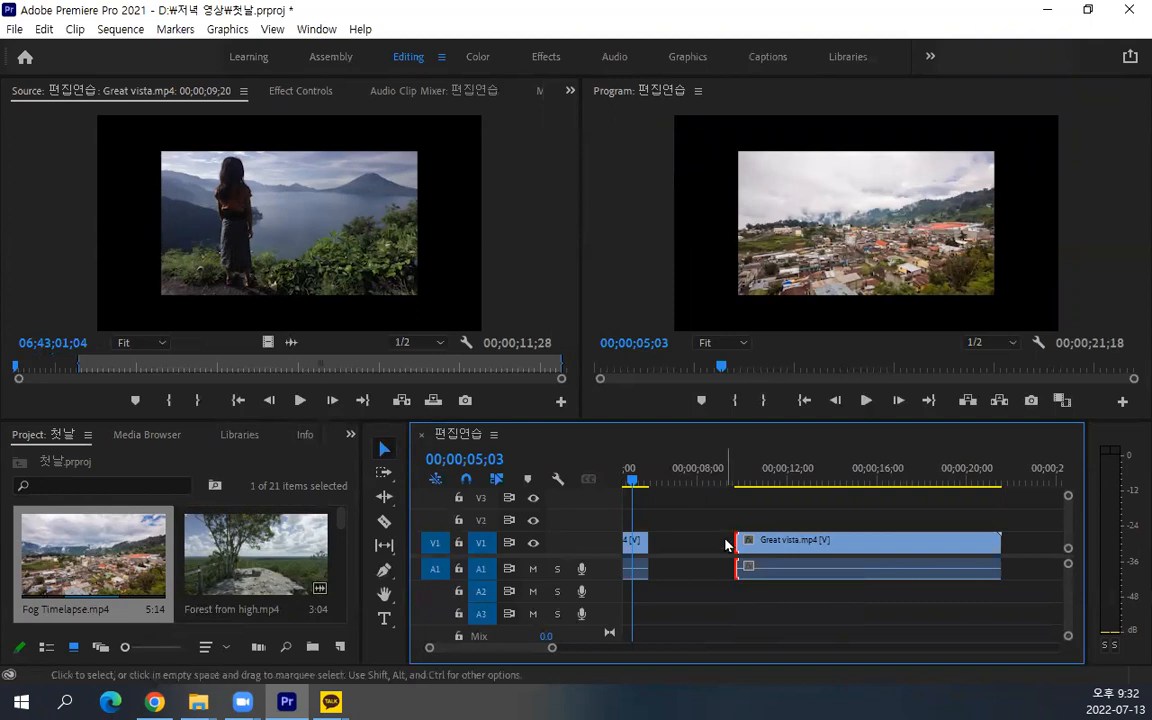
pyautogui.moveTo(737, 541); pyautogui.dragTo(737, 469)
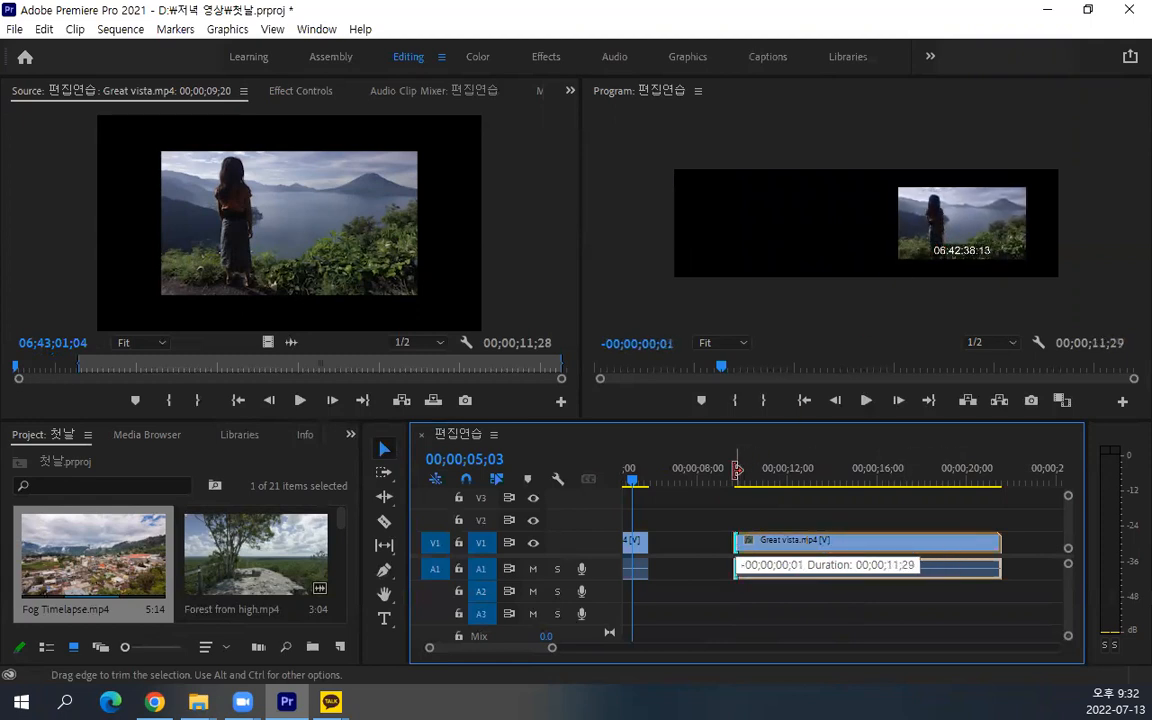
pyautogui.moveTo(736, 562); pyautogui.dragTo(736, 562)
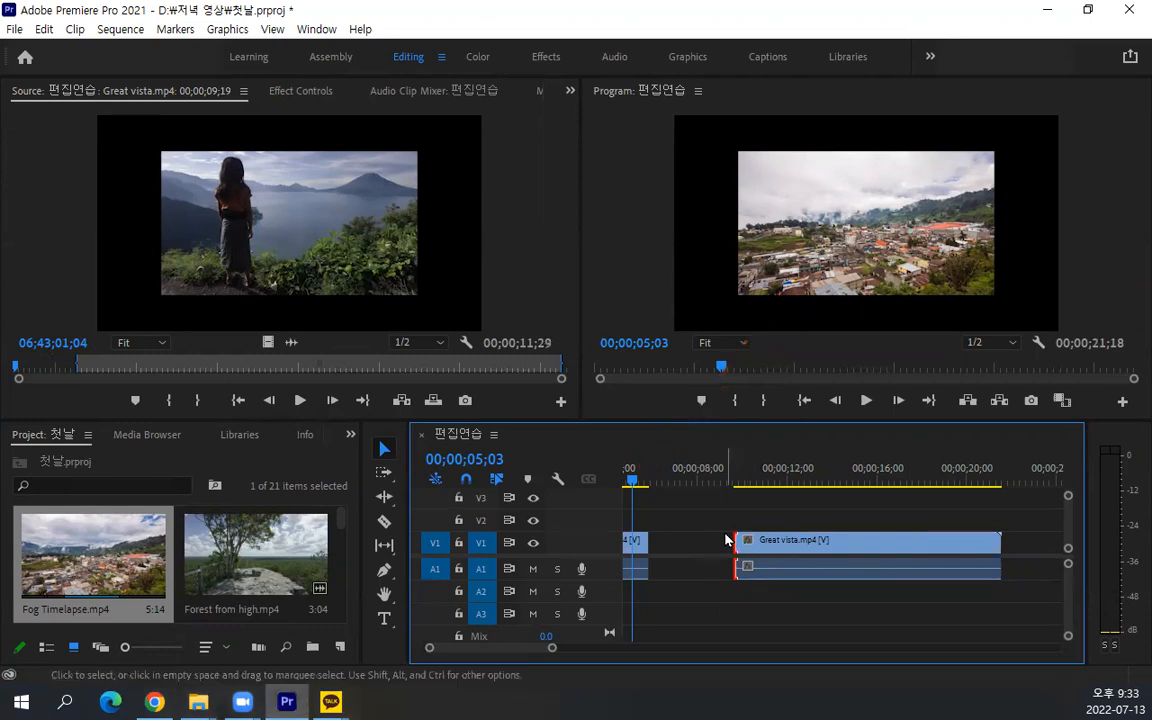
# Trim Great vista.mp4 further at both edges, down to a duration of about 00;00;06;21
pyautogui.moveTo(1003, 540); pyautogui.dragTo(947, 539)
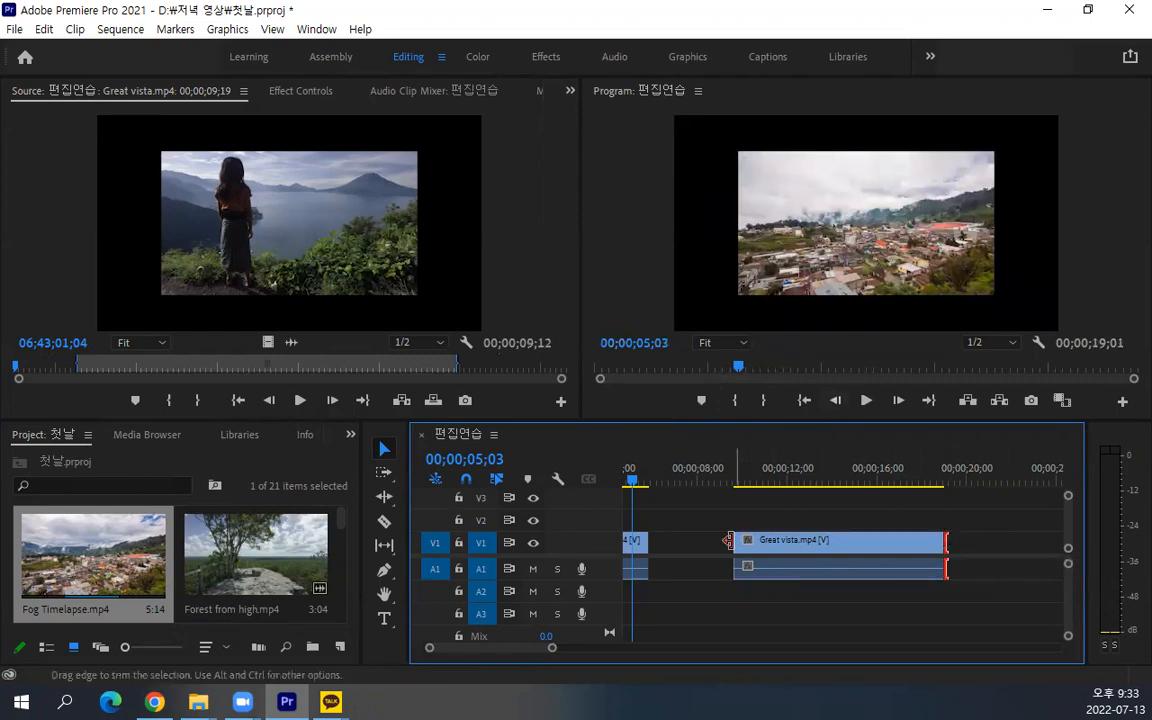
pyautogui.moveTo(733, 541); pyautogui.dragTo(752, 541)
pyautogui.moveTo(941, 540); pyautogui.dragTo(894, 530)
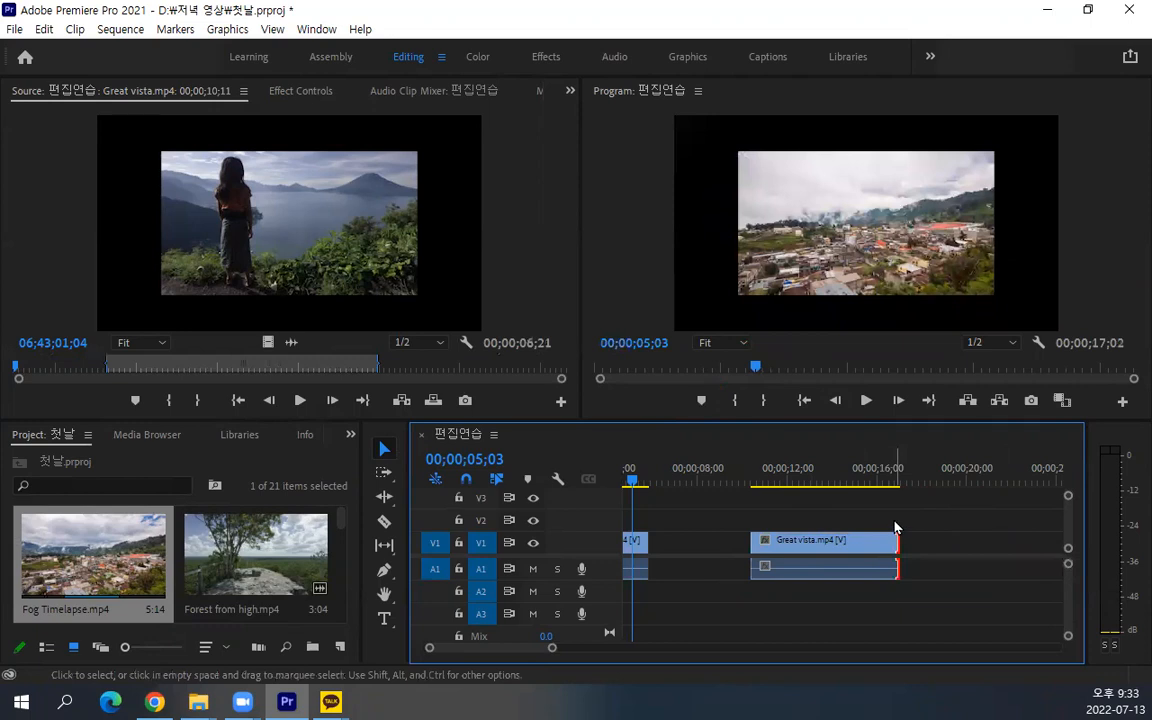
# Delete Great vista.mp4 and place Fog Timelapse.mp4 from the project on V1 about one second after the first clip
pyautogui.moveTo(905, 515); pyautogui.dragTo(797, 613)
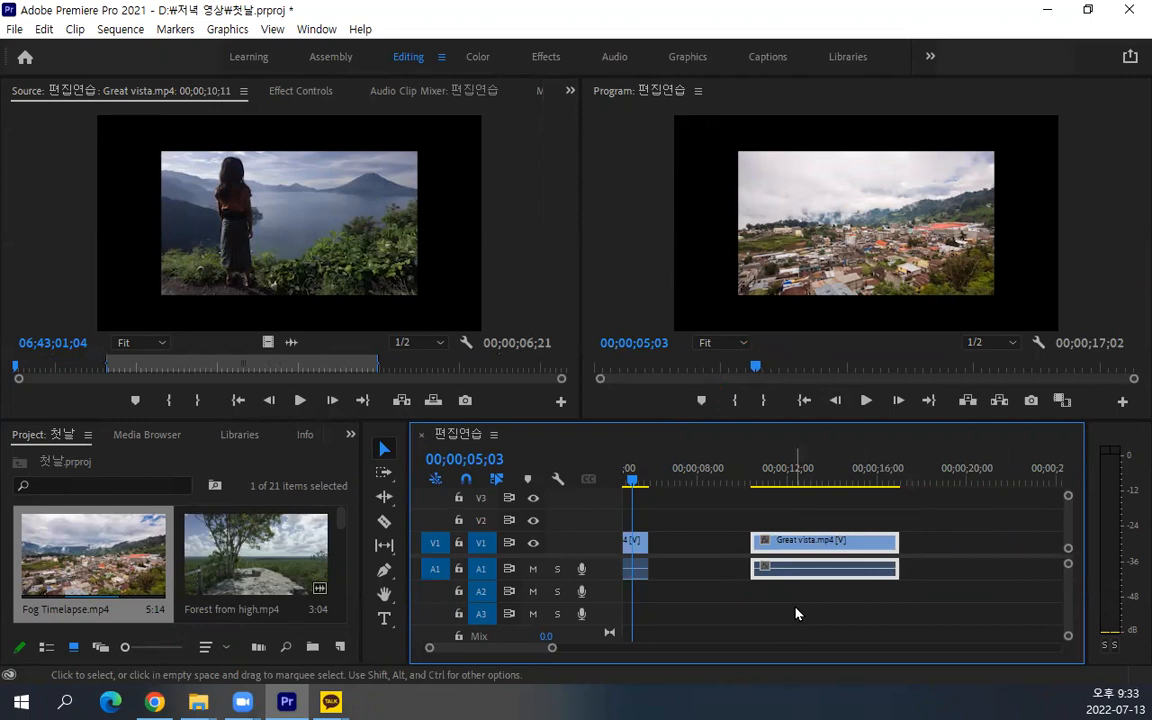
pyautogui.press('Delete')
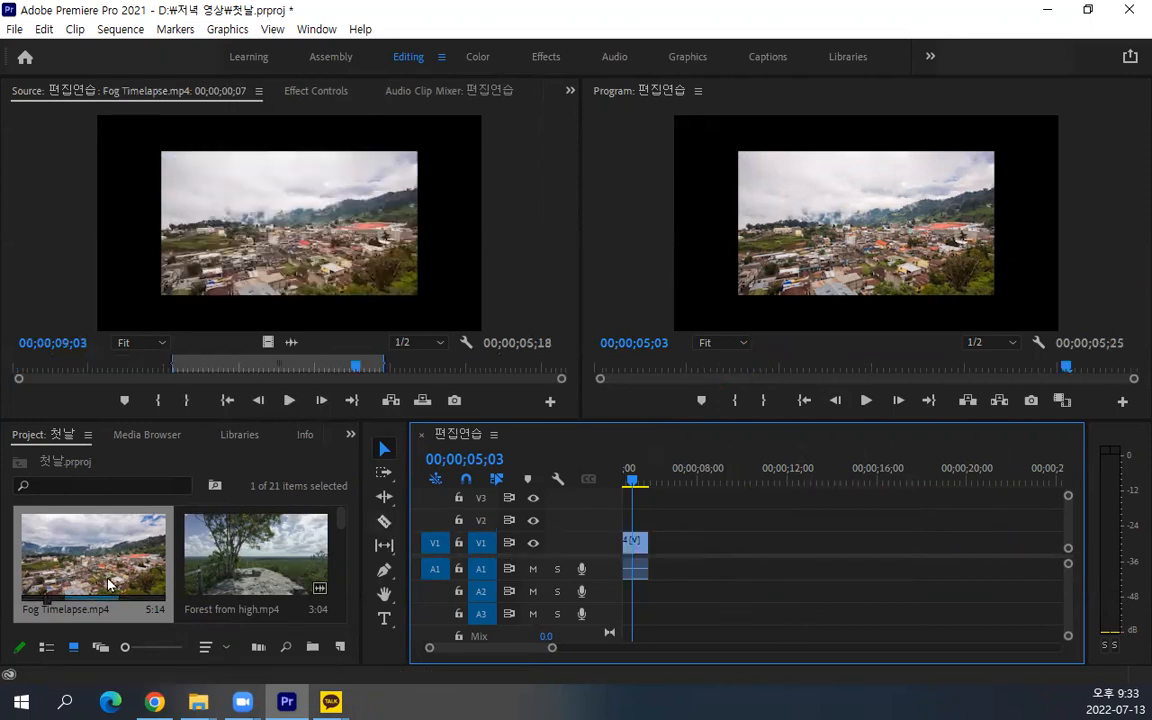
pyautogui.moveTo(108, 583); pyautogui.dragTo(681, 549)
pyautogui.moveTo(810, 543); pyautogui.dragTo(917, 552)
pyautogui.moveTo(767, 545); pyautogui.dragTo(676, 541)
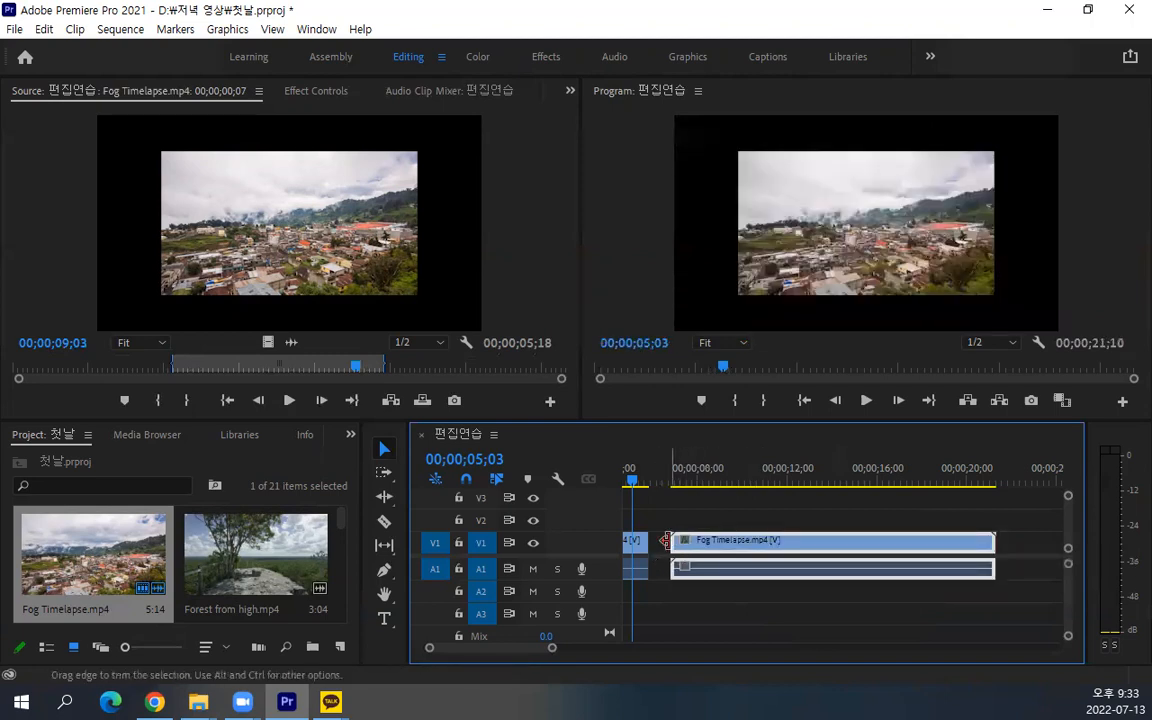
# Split the second Fog Timelapse.mp4 clip at 00;00;09;11 and 00;00;18;09 with the Razor tool
pyautogui.moveTo(632, 480); pyautogui.dragTo(733, 498)
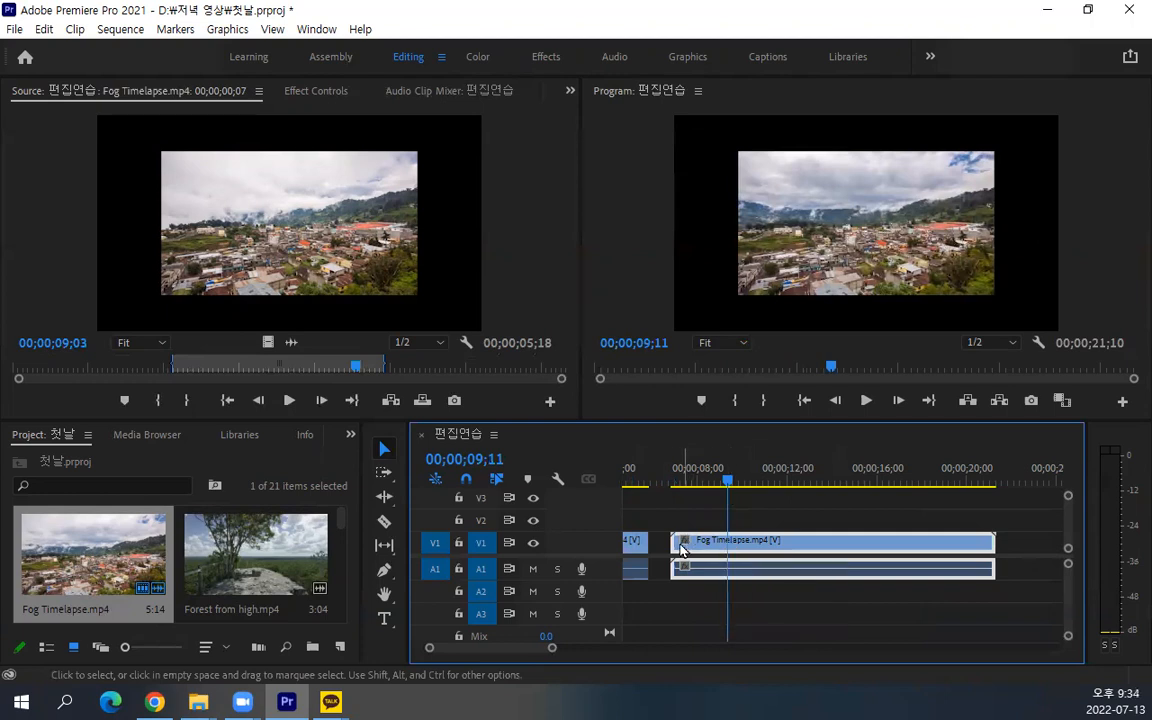
pyautogui.moveTo(673, 545)
pyautogui.mouseDown()
pyautogui.moveTo(729, 551)
pyautogui.moveTo(651, 546)
pyautogui.mouseUp()
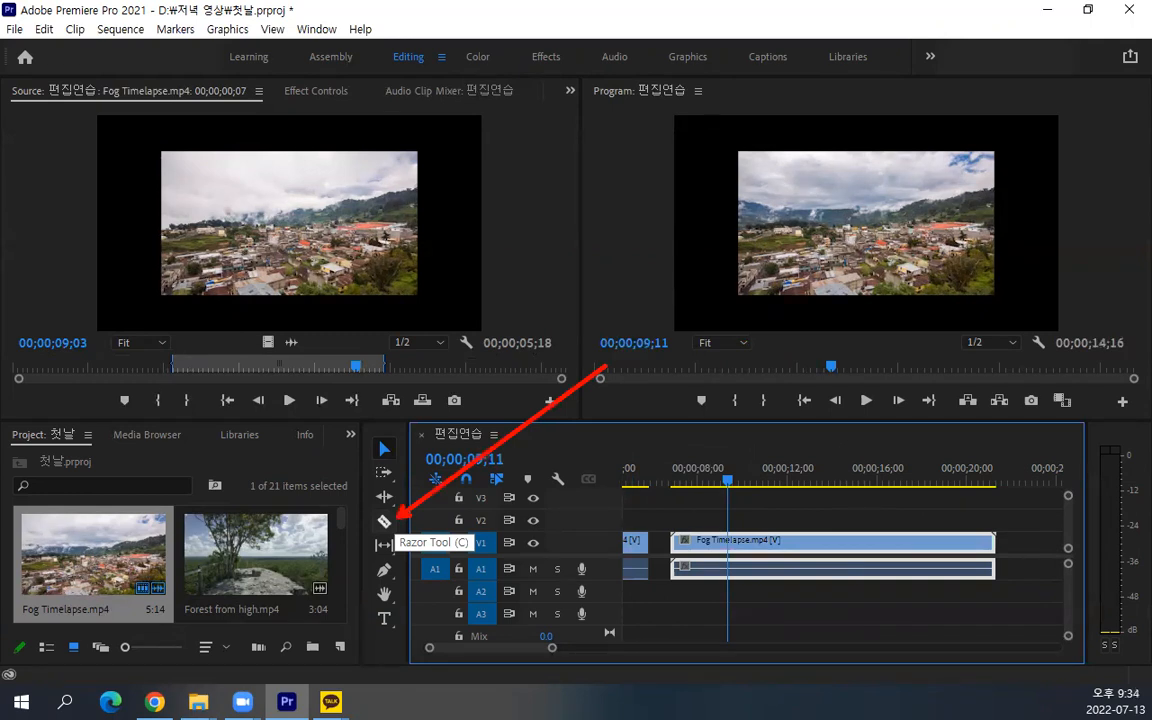
pyautogui.click(384, 521)
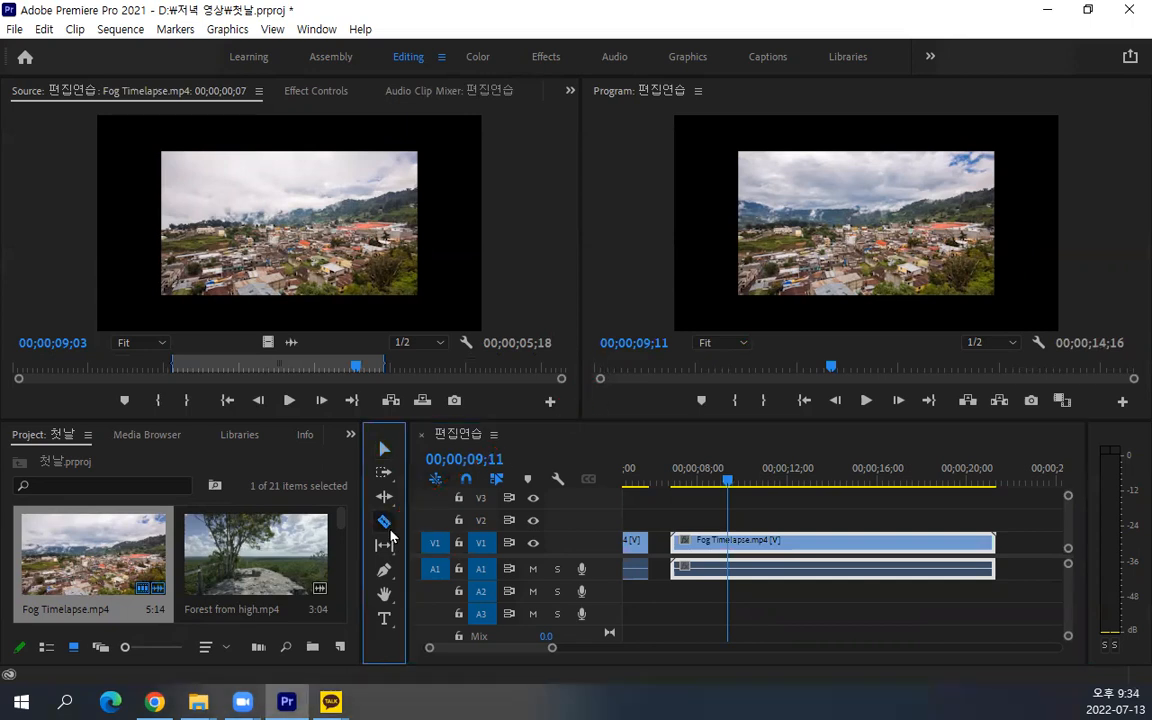
pyautogui.click(737, 545)
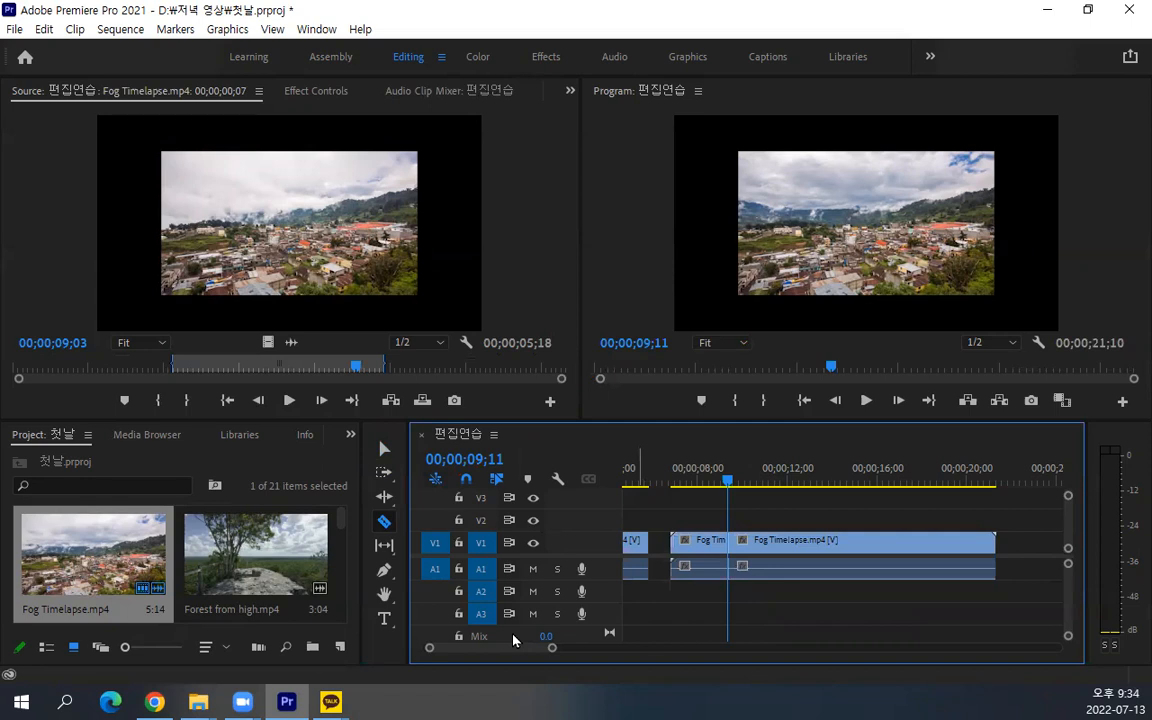
pyautogui.moveTo(727, 478); pyautogui.dragTo(932, 512)
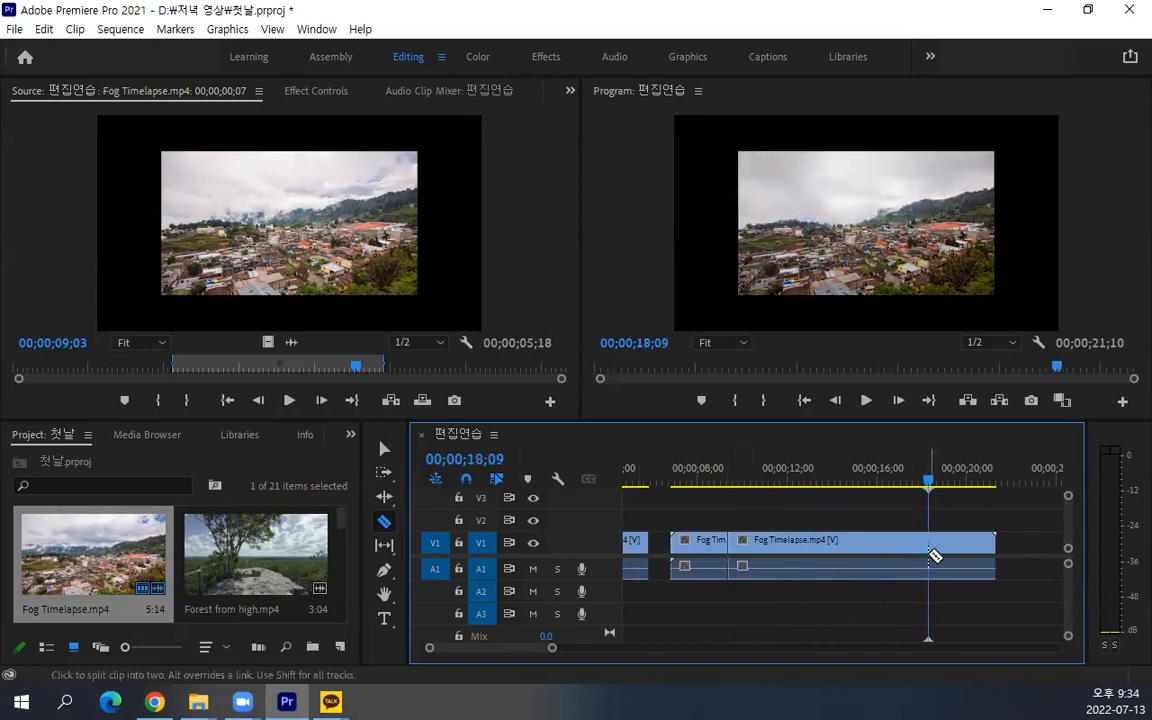
pyautogui.click(930, 542)
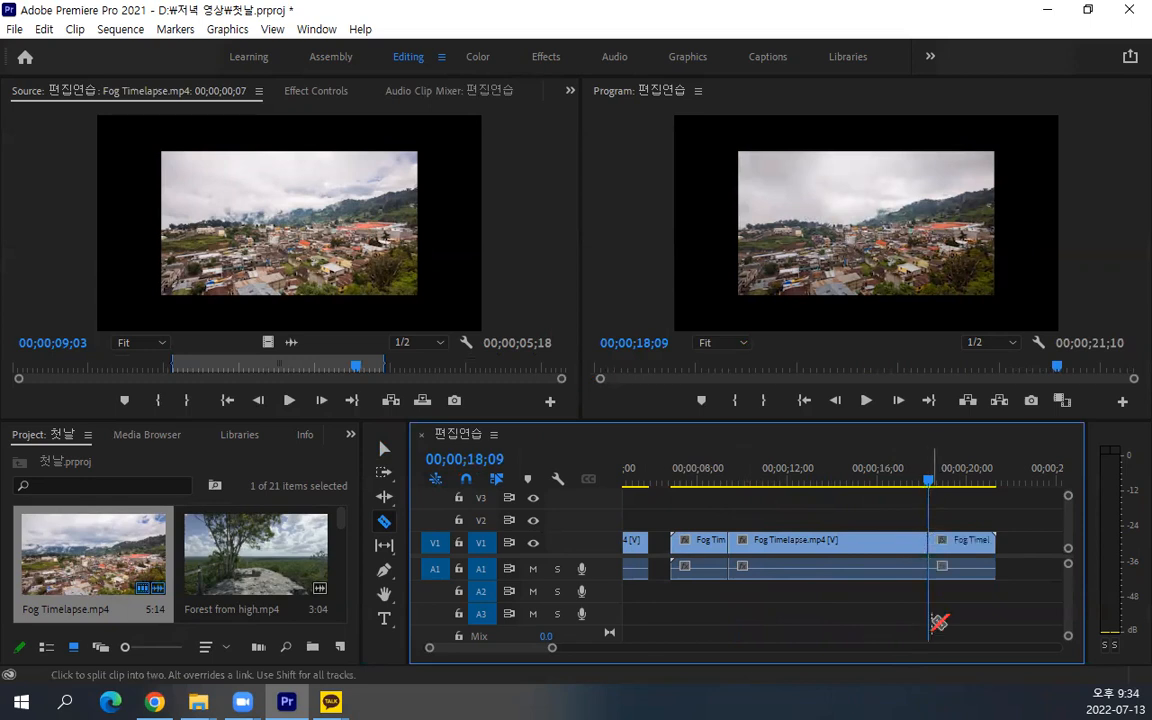
# Delete the first and last pieces of the split Fog Timelapse.mp4 clip, keeping only the middle piece
pyautogui.press('v')
pyautogui.click(701, 544)
pyautogui.press('Delete')
pyautogui.moveTo(969, 482); pyautogui.dragTo(999, 500)
pyautogui.click(962, 541)
pyautogui.press('Delete')
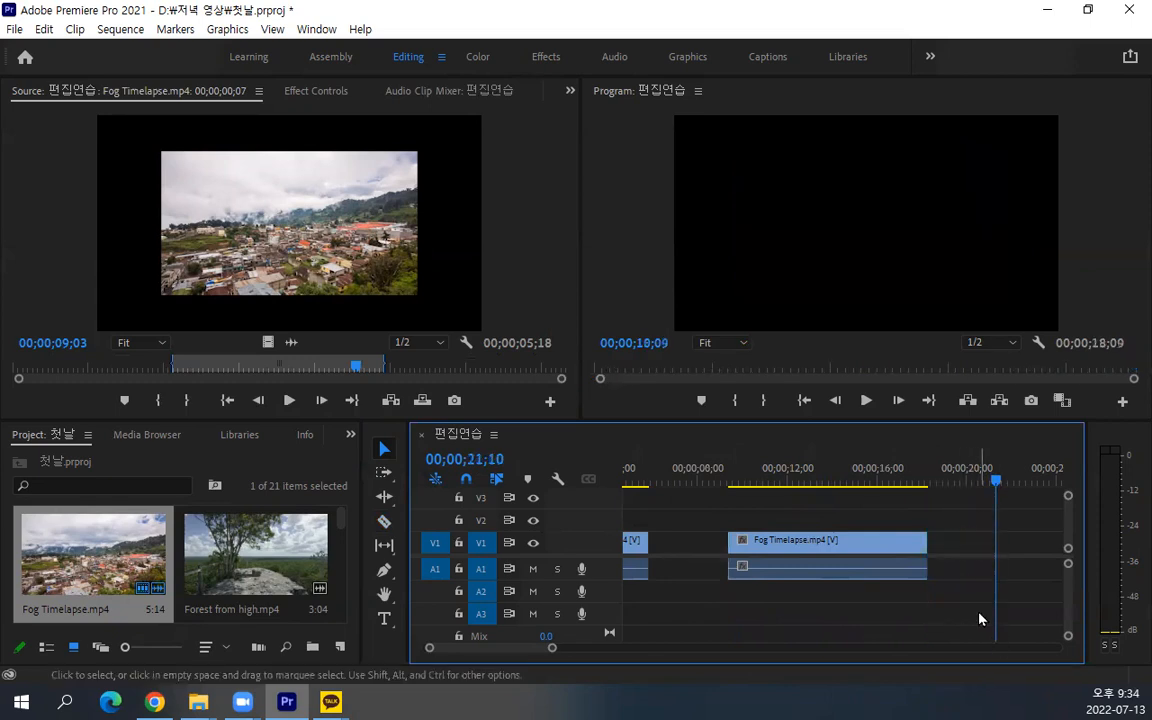
# Clear the selection of both clips and return the playhead to the start of the sequence
pyautogui.moveTo(1021, 478); pyautogui.dragTo(874, 476)
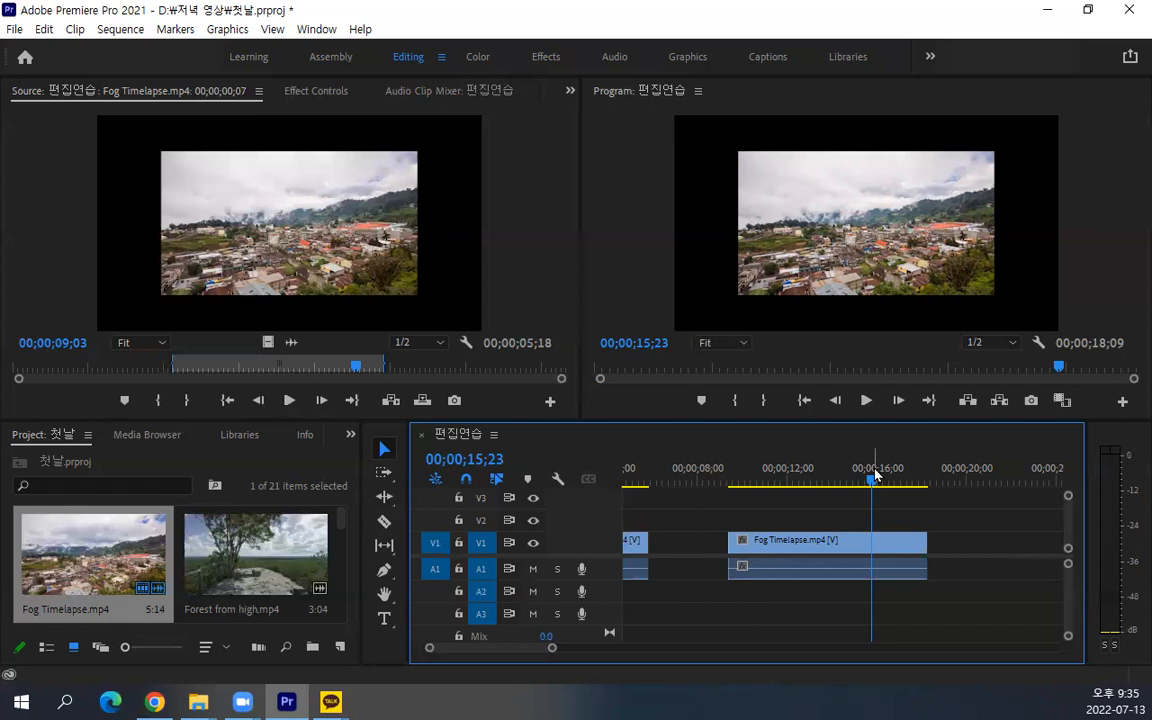
pyautogui.moveTo(935, 513); pyautogui.dragTo(588, 618)
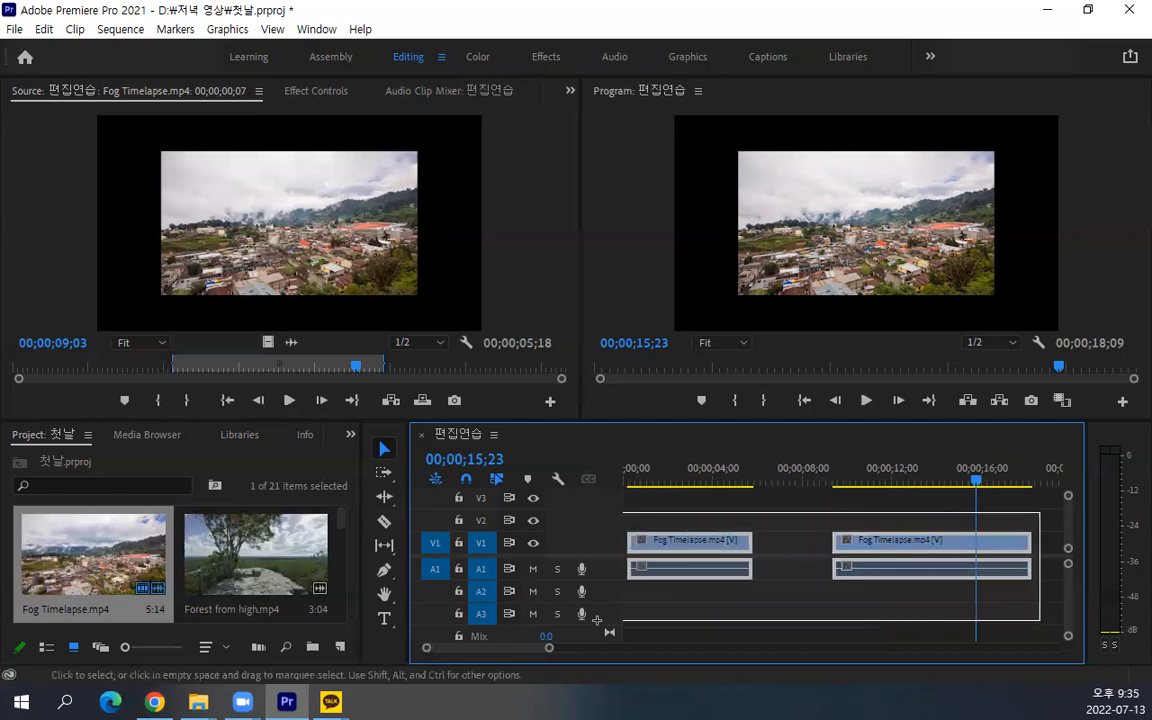
pyautogui.click(693, 524)
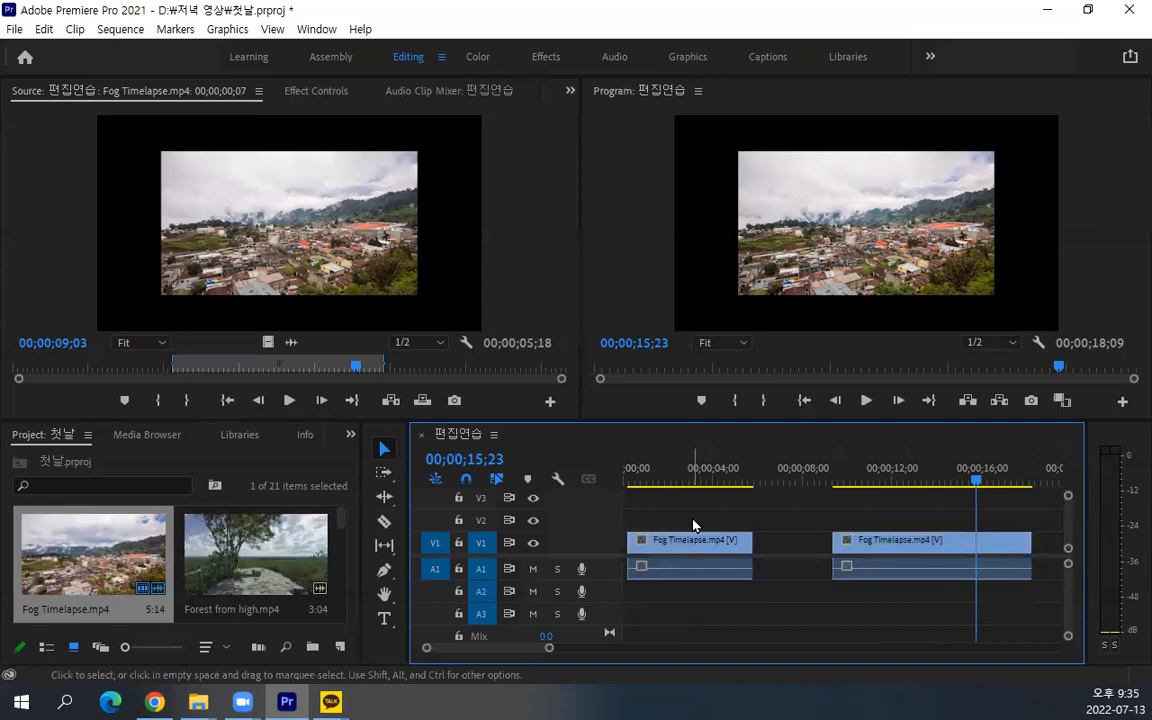
pyautogui.click(708, 469)
pyautogui.press('Home')
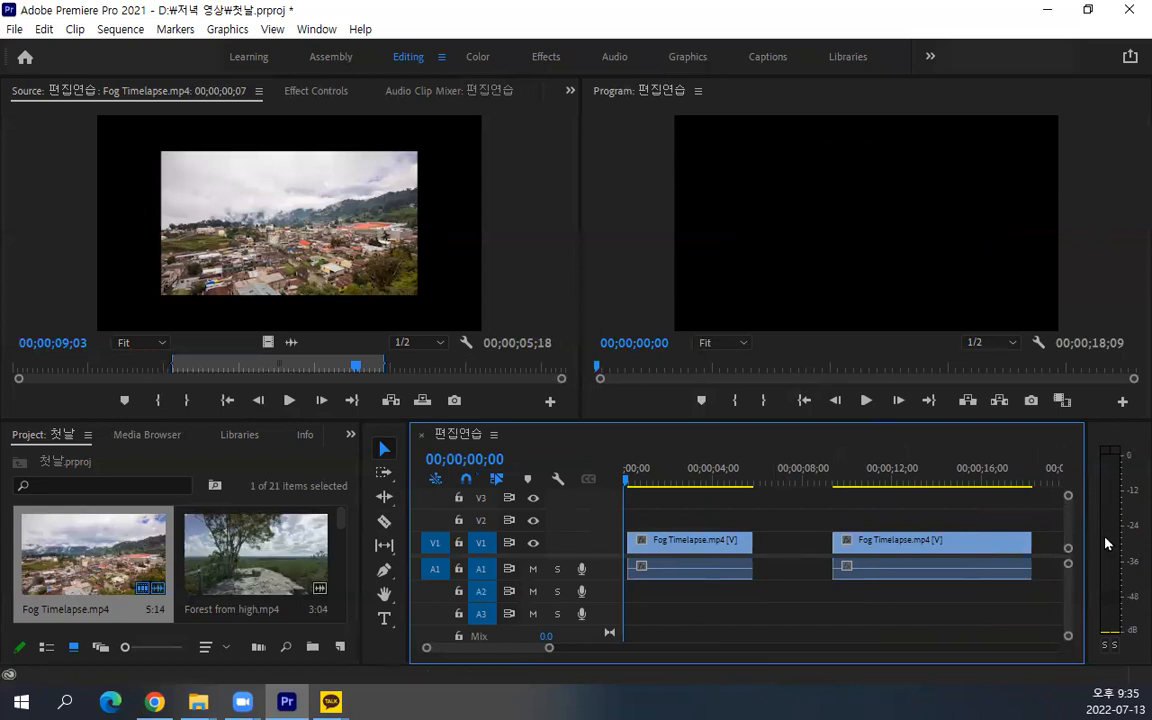
# Select both Fog Timelapse.mp4 clips from the first one onward with the Track Select Forward tool and delete them
pyautogui.click(385, 475)
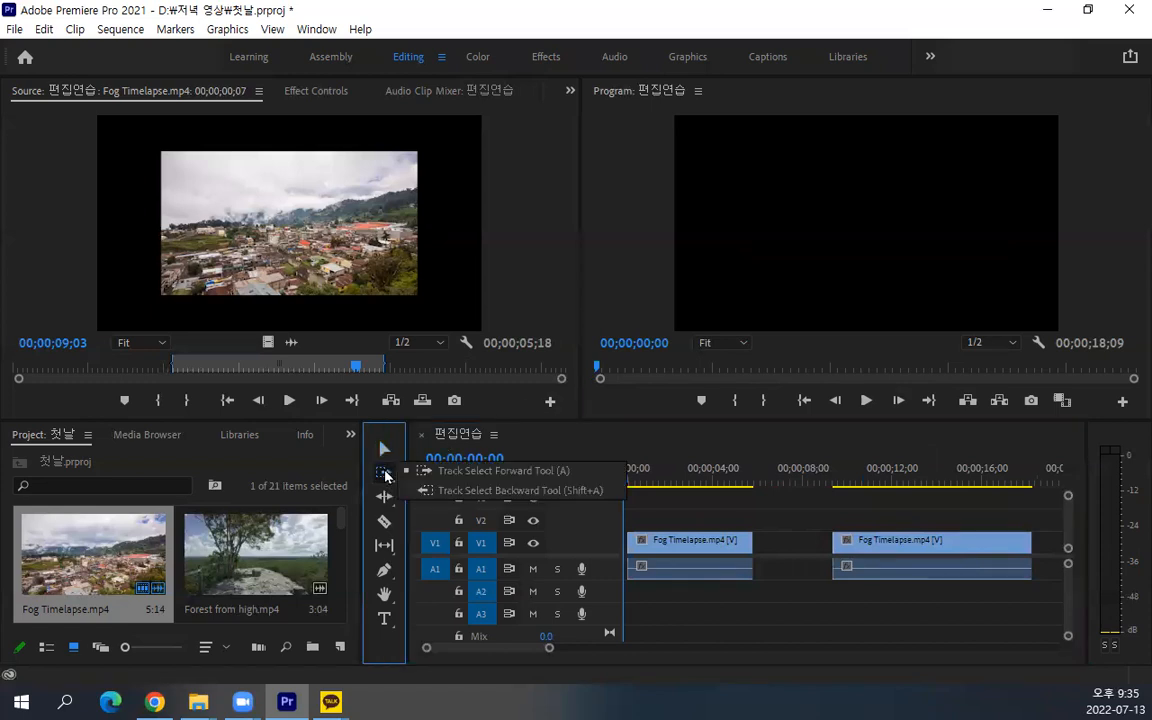
pyautogui.click(450, 470)
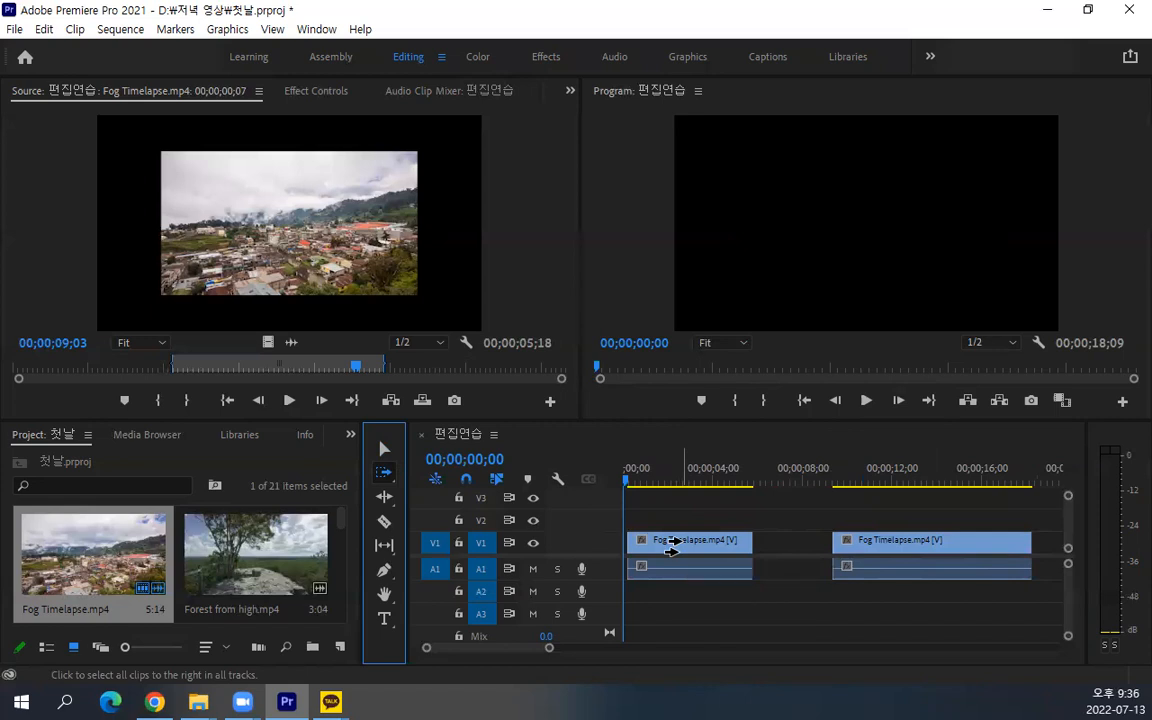
pyautogui.click(646, 555)
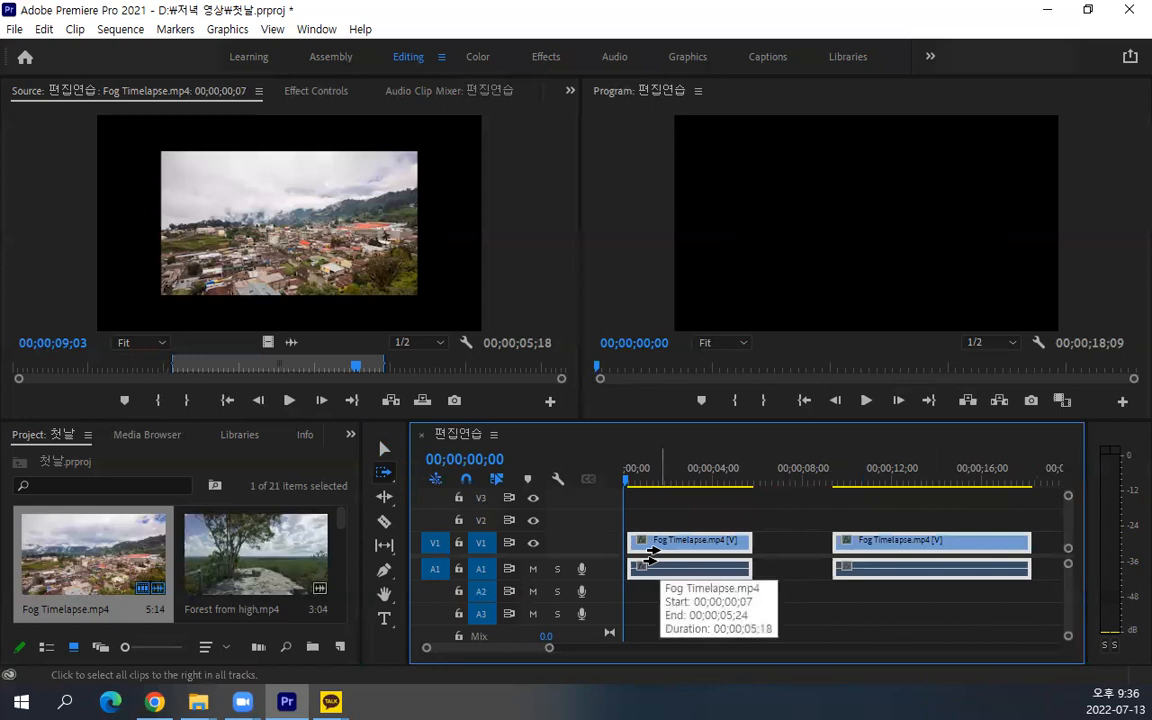
pyautogui.press('Delete')
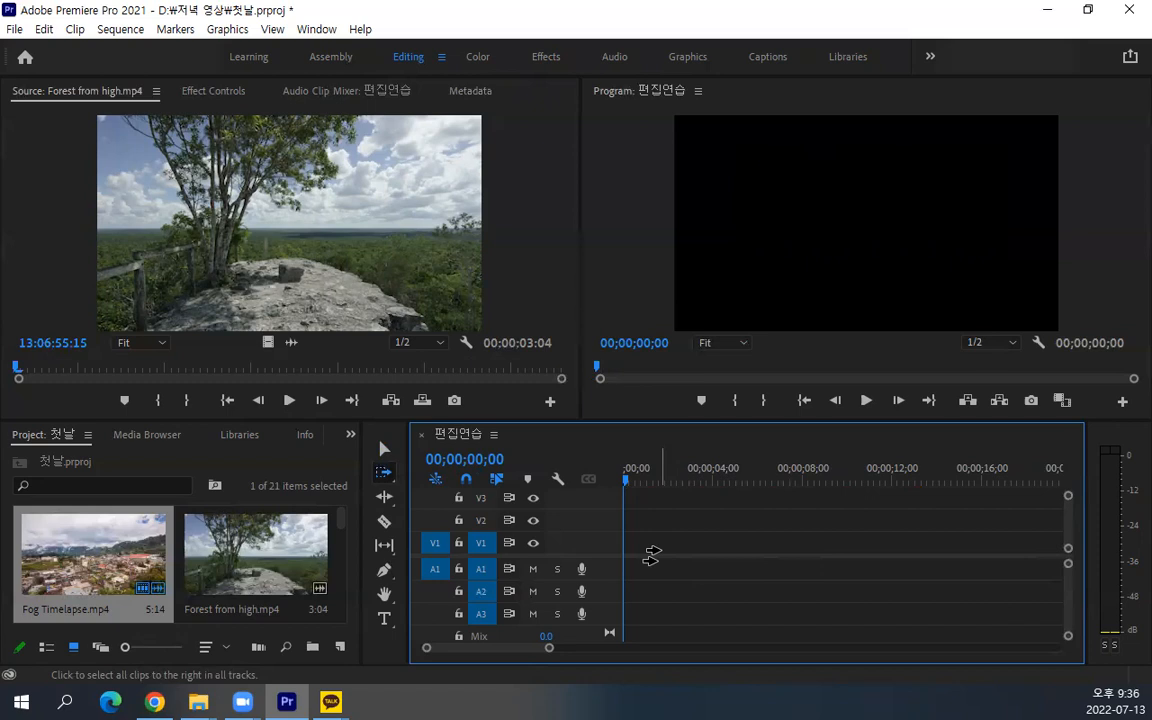
# Delete every item from the project, including the sequence, and make the project and timeline area slightly taller
pyautogui.click(143, 572)
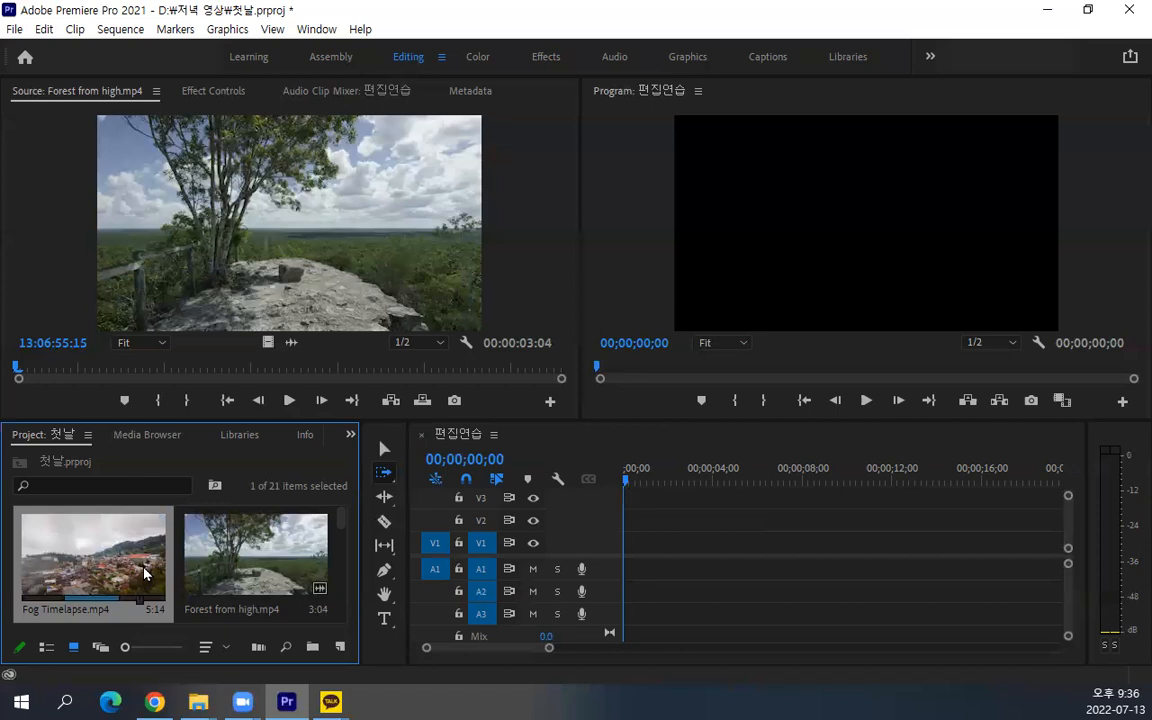
pyautogui.hotkey('ctrl', 'a')
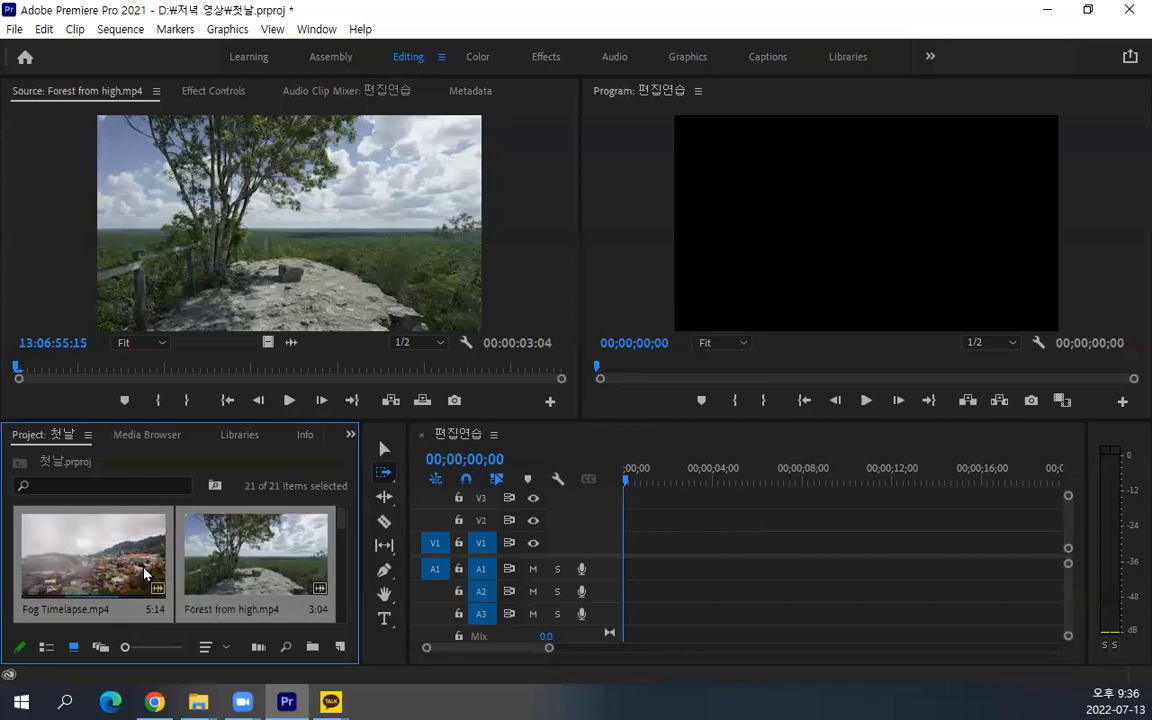
pyautogui.press('Delete')
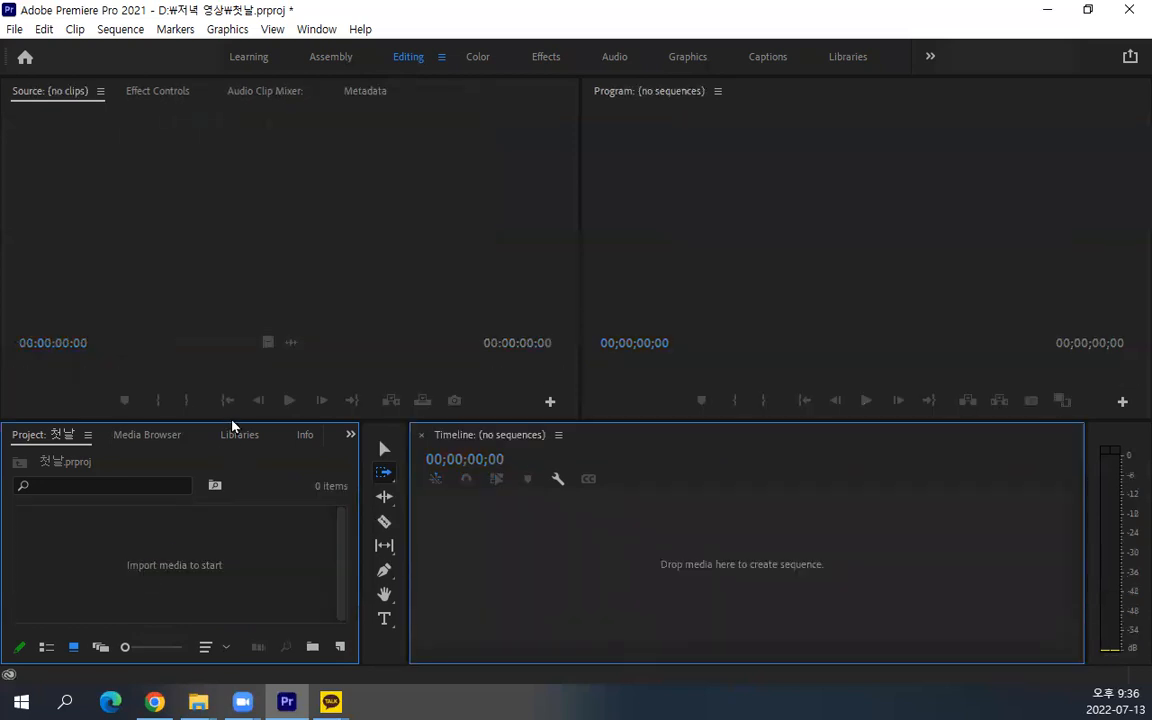
pyautogui.moveTo(230, 420); pyautogui.dragTo(243, 398)
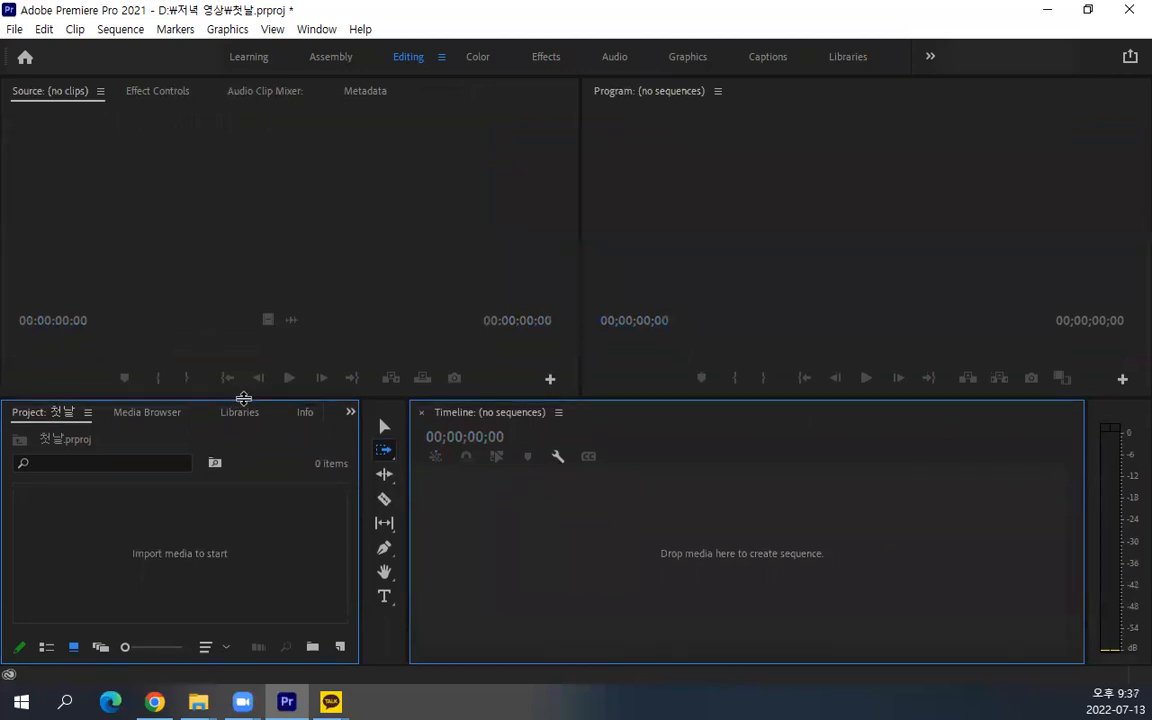
pyautogui.doubleClick(216, 556)
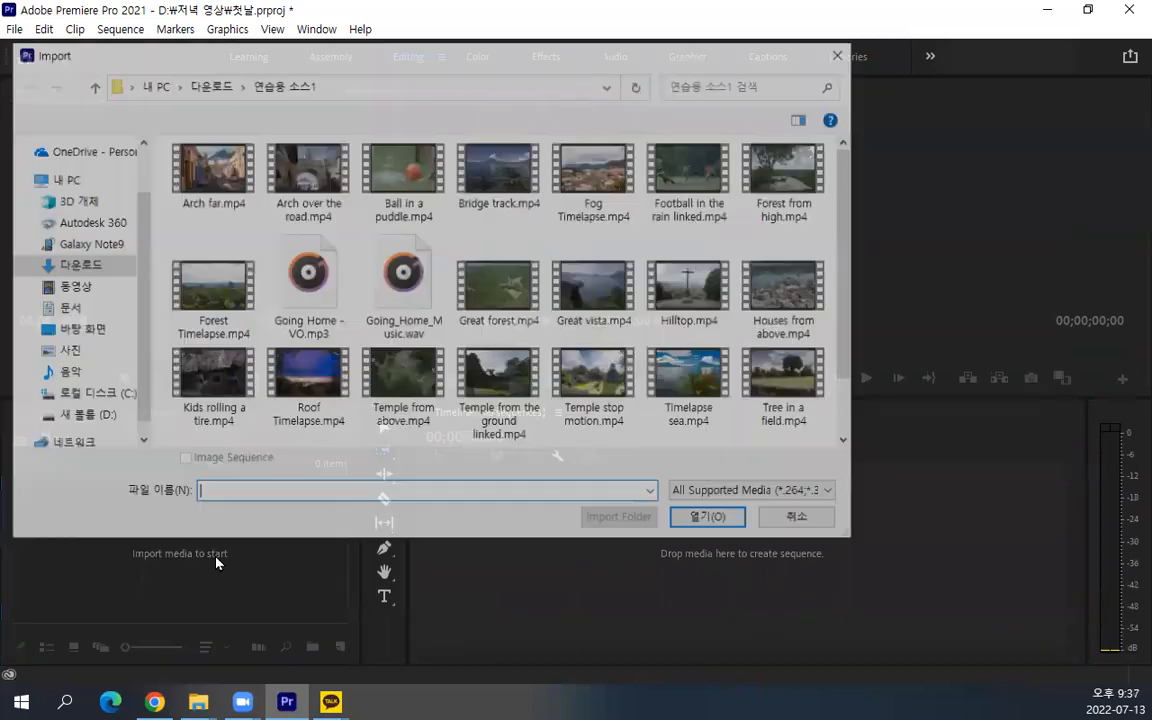
pyautogui.click(800, 519)
pyautogui.click(14, 29)
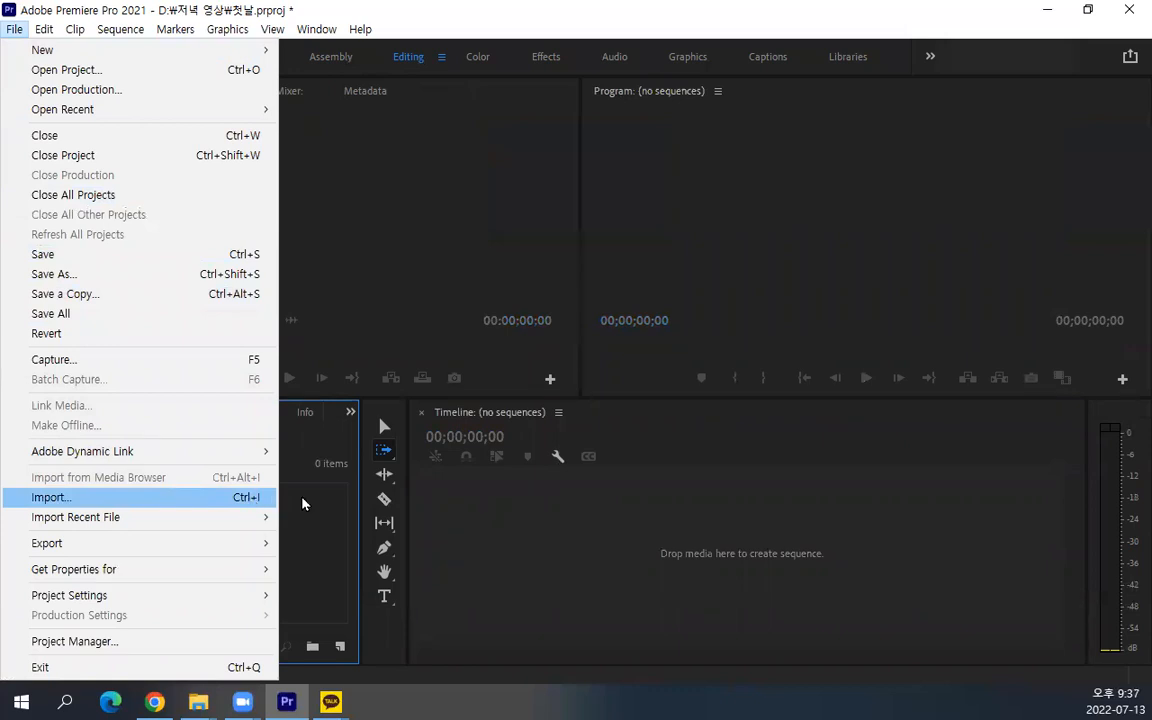
pyautogui.click(518, 511)
pyautogui.click(135, 558)
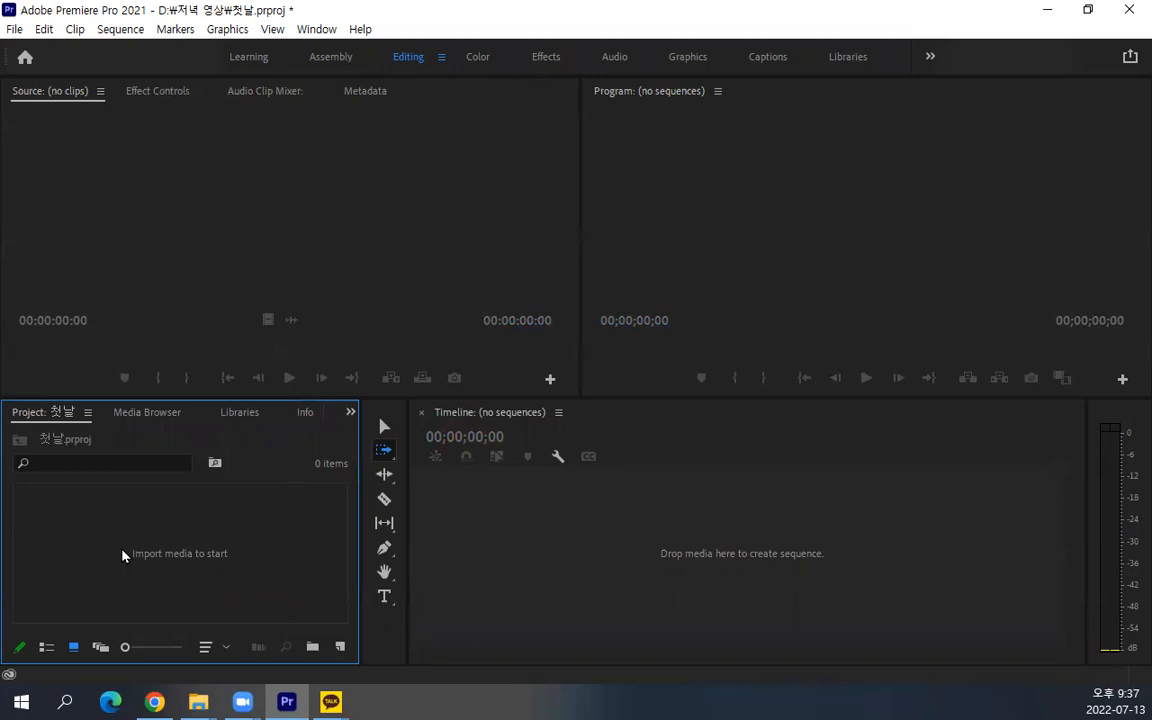
# Import all media files from the 연습용 소스1 folder into the project
pyautogui.doubleClick(122, 553)
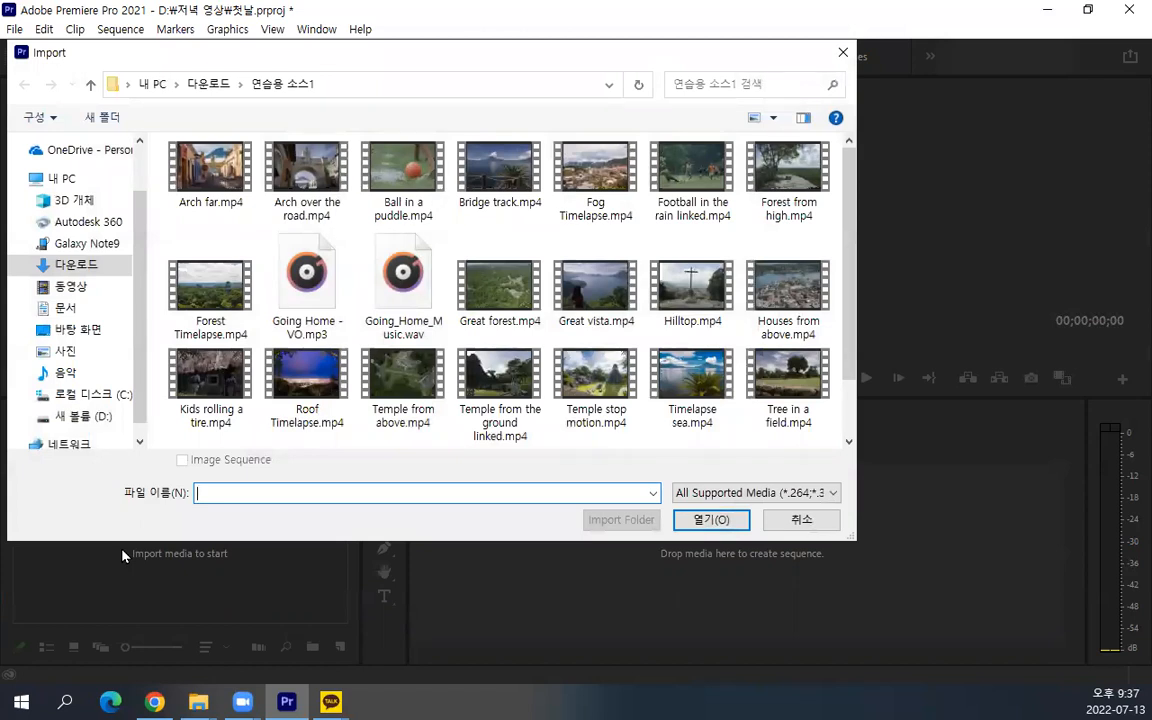
pyautogui.click(230, 178)
pyautogui.hotkey('ctrl', 'a')
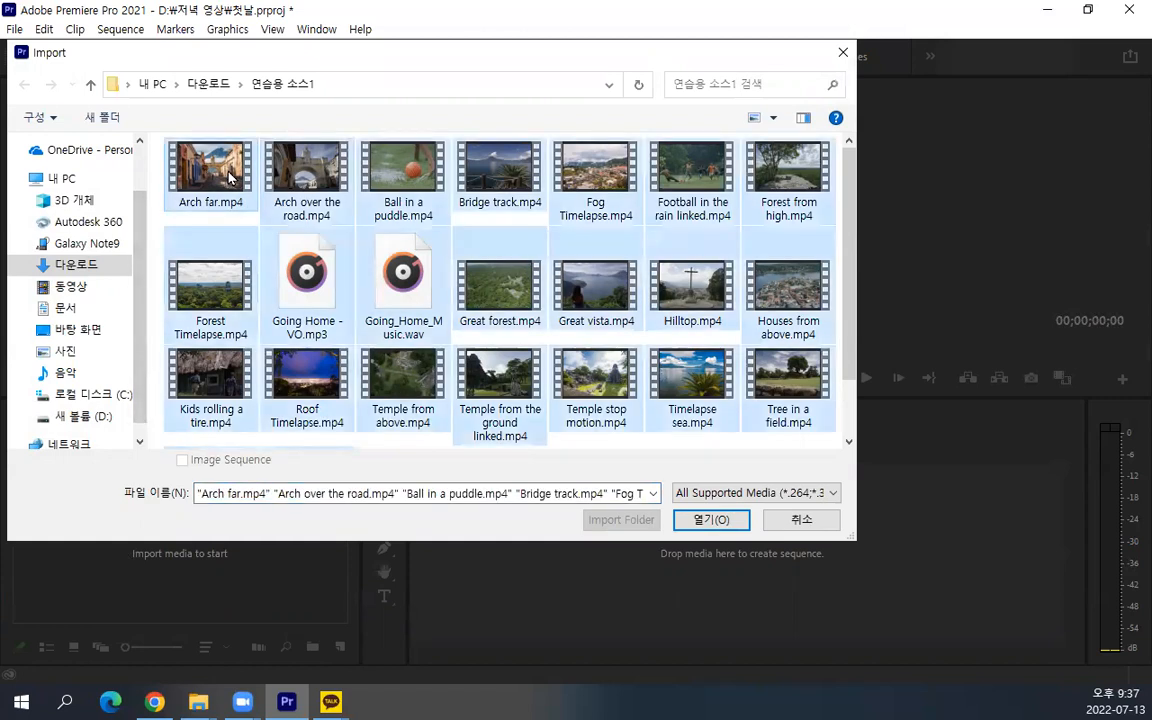
pyautogui.click(697, 524)
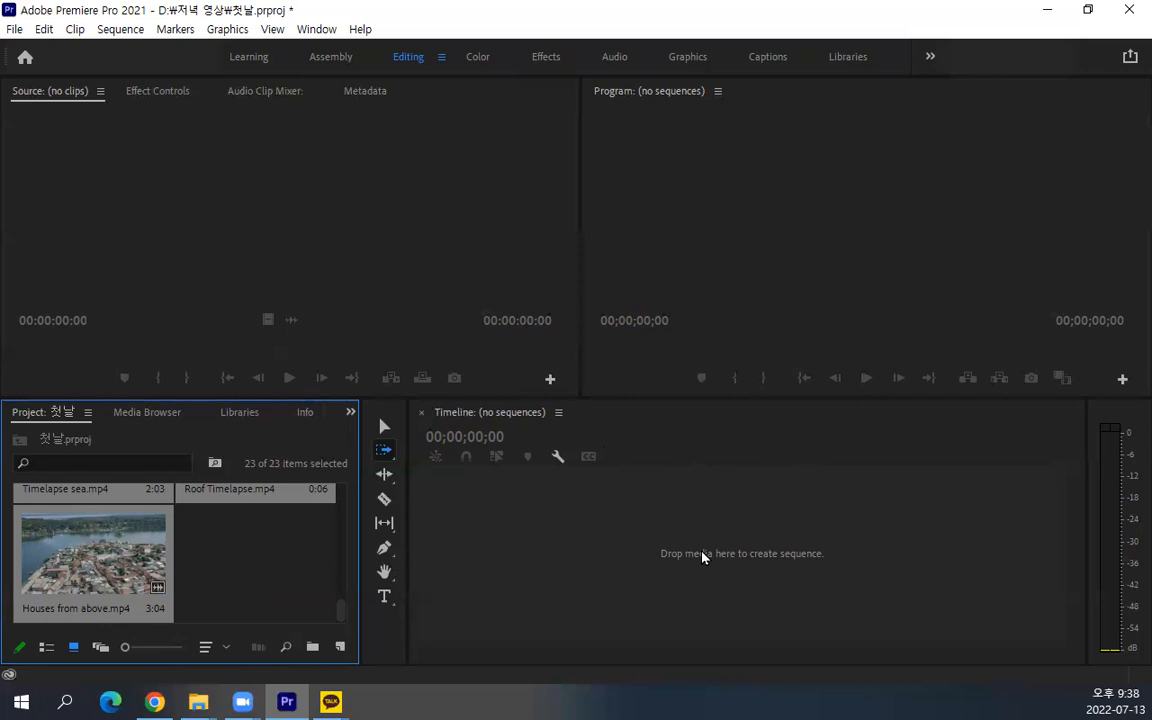
# Create a new sequence from all the imported media by placing the selected project items in the empty timeline
pyautogui.click(25, 32)
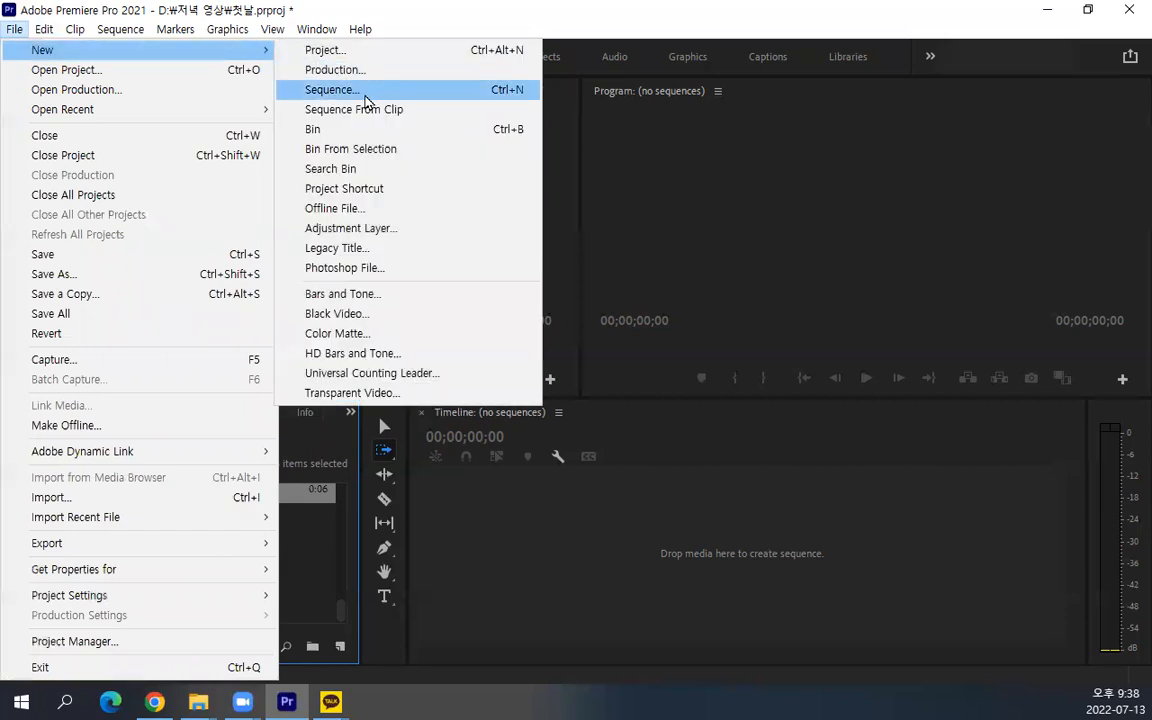
pyautogui.click(641, 17)
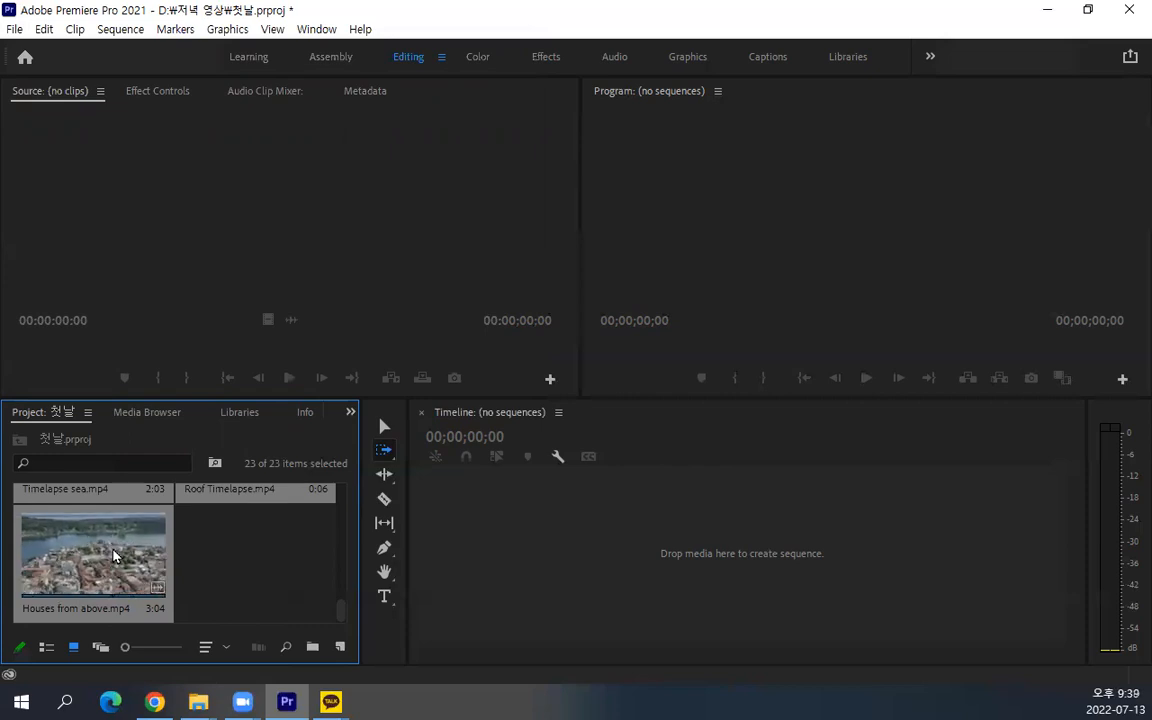
pyautogui.scroll(10, 113, 556)
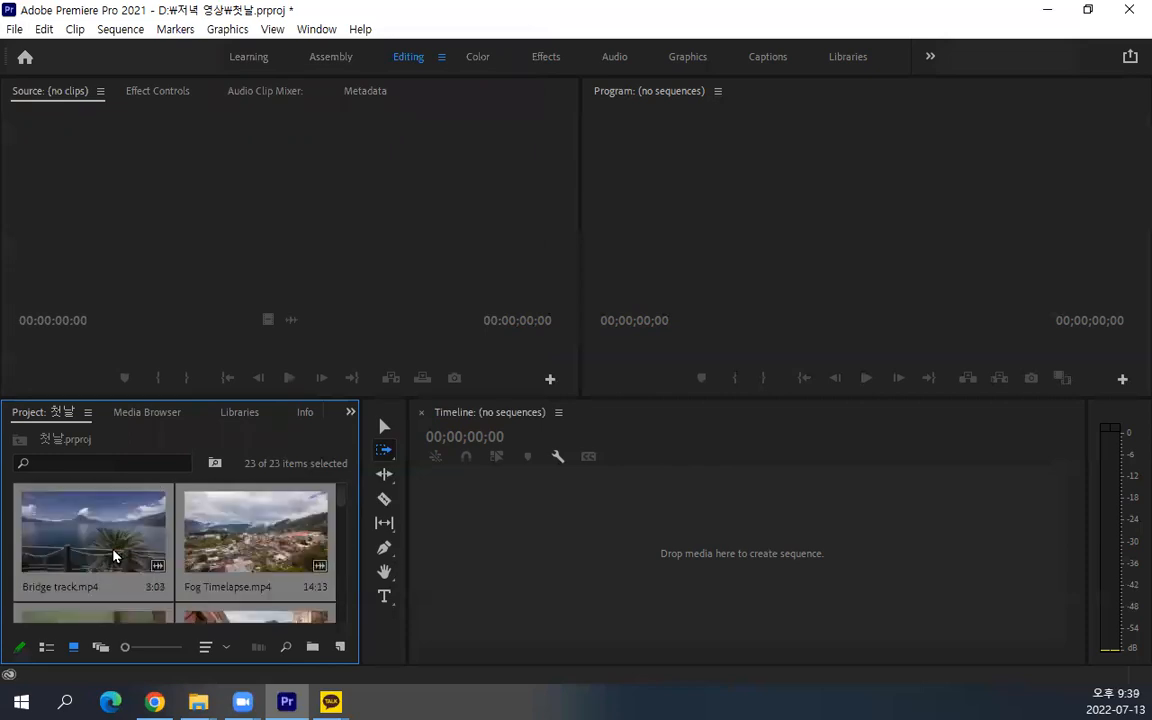
pyautogui.moveTo(113, 556); pyautogui.dragTo(560, 550)
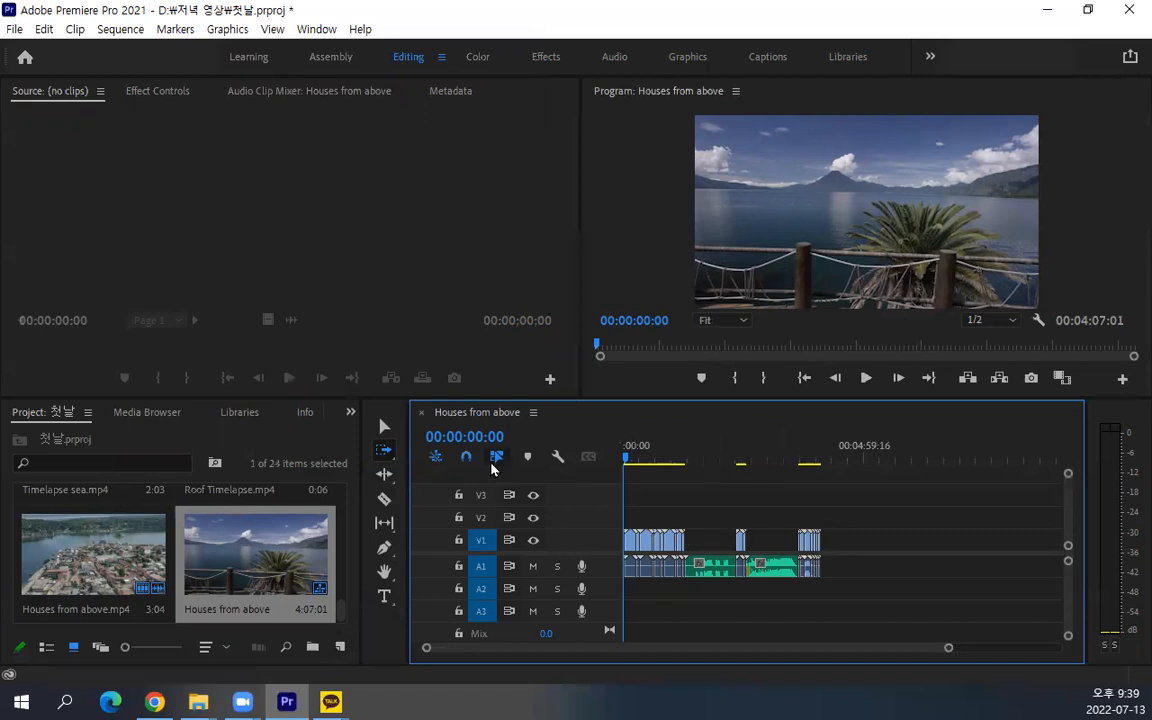
# Delete the two green audio-only clips on track A1 with the Selection tool
pyautogui.click(384, 430)
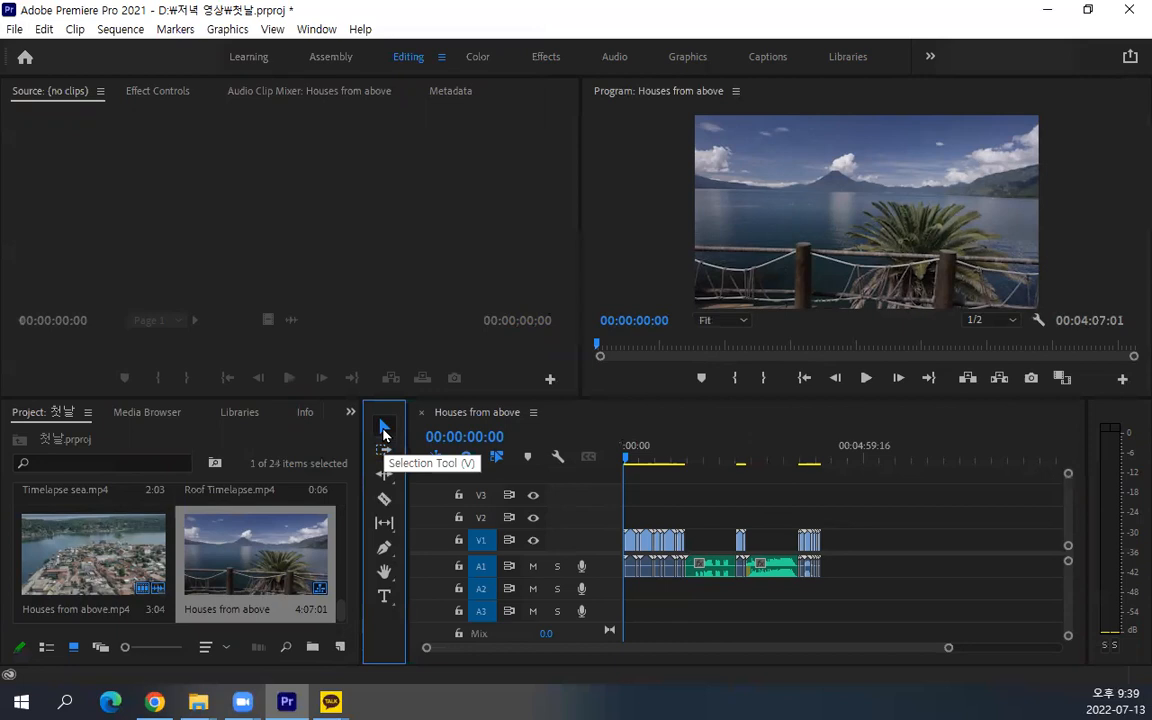
pyautogui.click(712, 566)
pyautogui.click(771, 568)
pyautogui.click(712, 566)
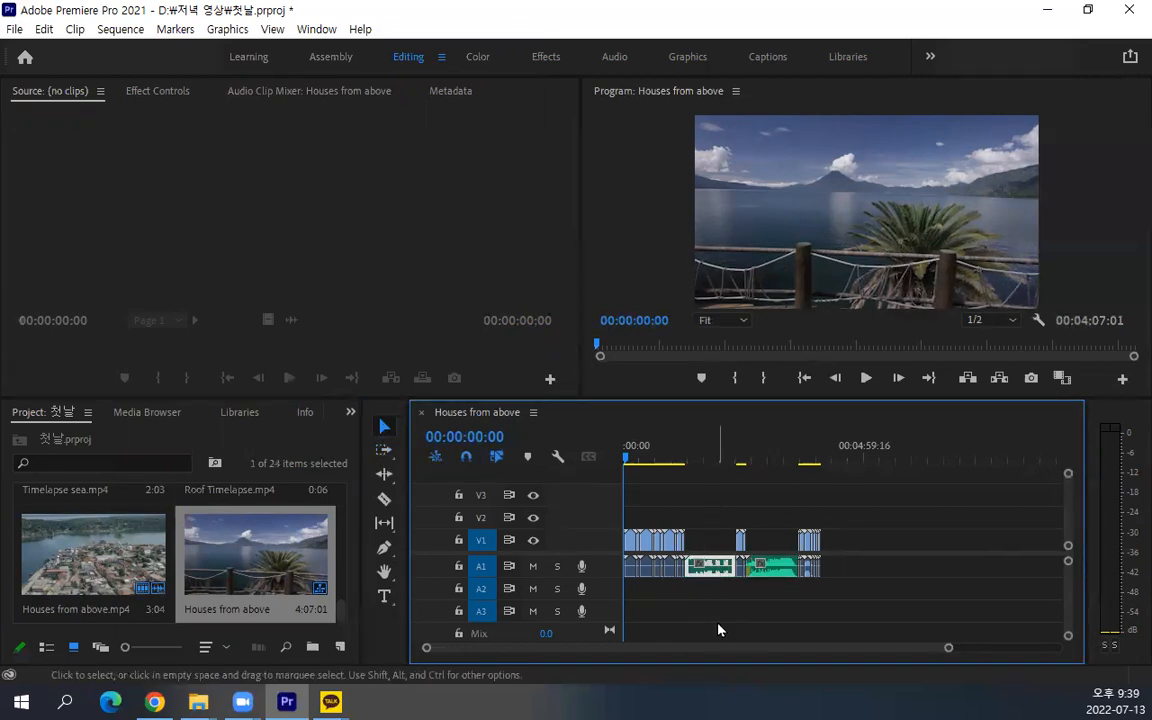
pyautogui.press('Delete')
pyautogui.click(772, 562)
pyautogui.press('Delete')
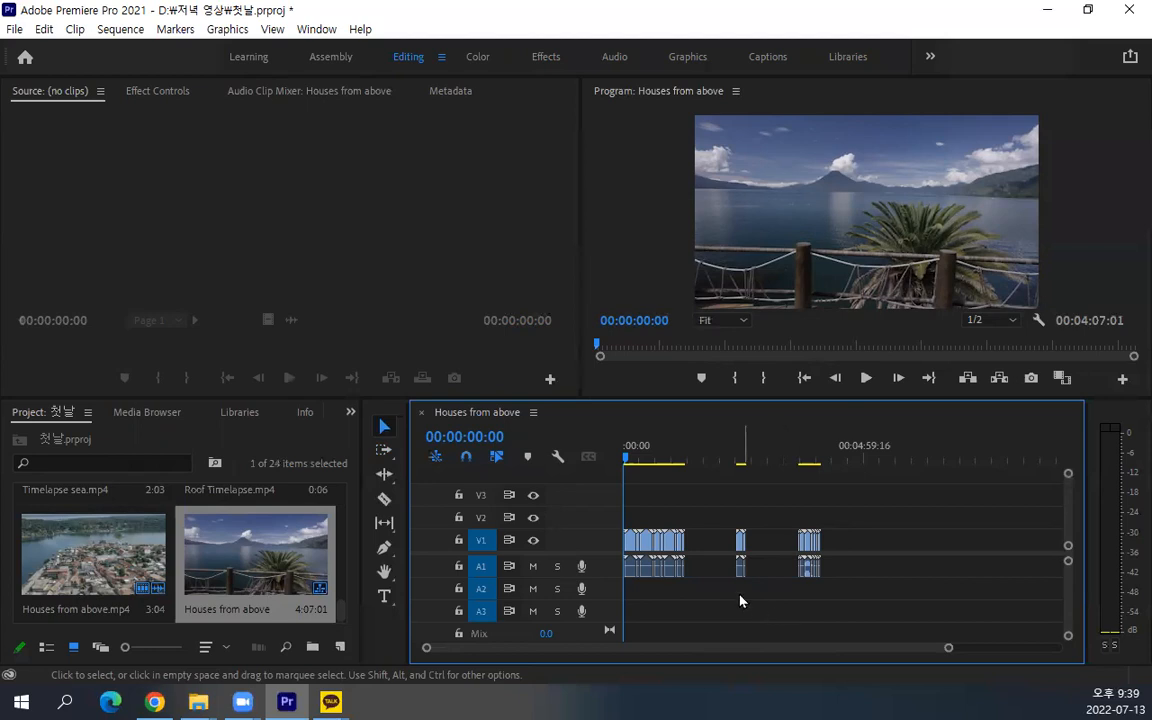
# Undo deleting the second audio-only clip on A1 and select that clip to remove it again
pyautogui.click(772, 567)
pyautogui.click(716, 545)
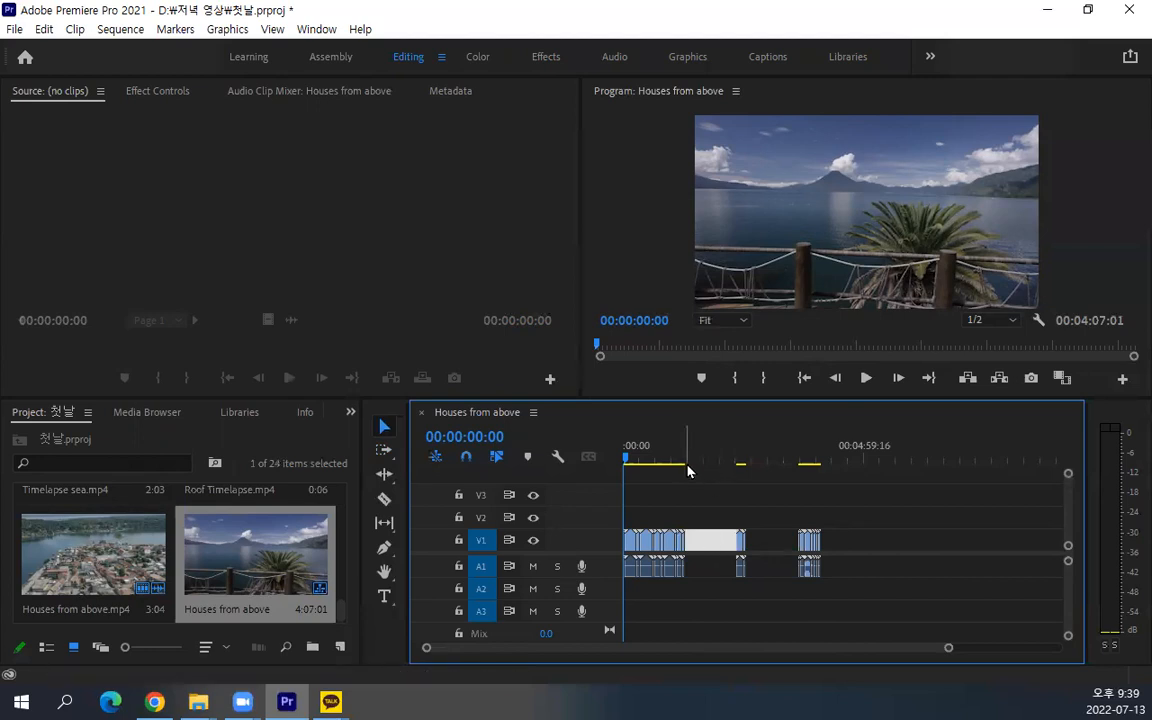
pyautogui.hotkey('ctrl', 'z')
pyautogui.click(966, 587)
pyautogui.click(779, 570)
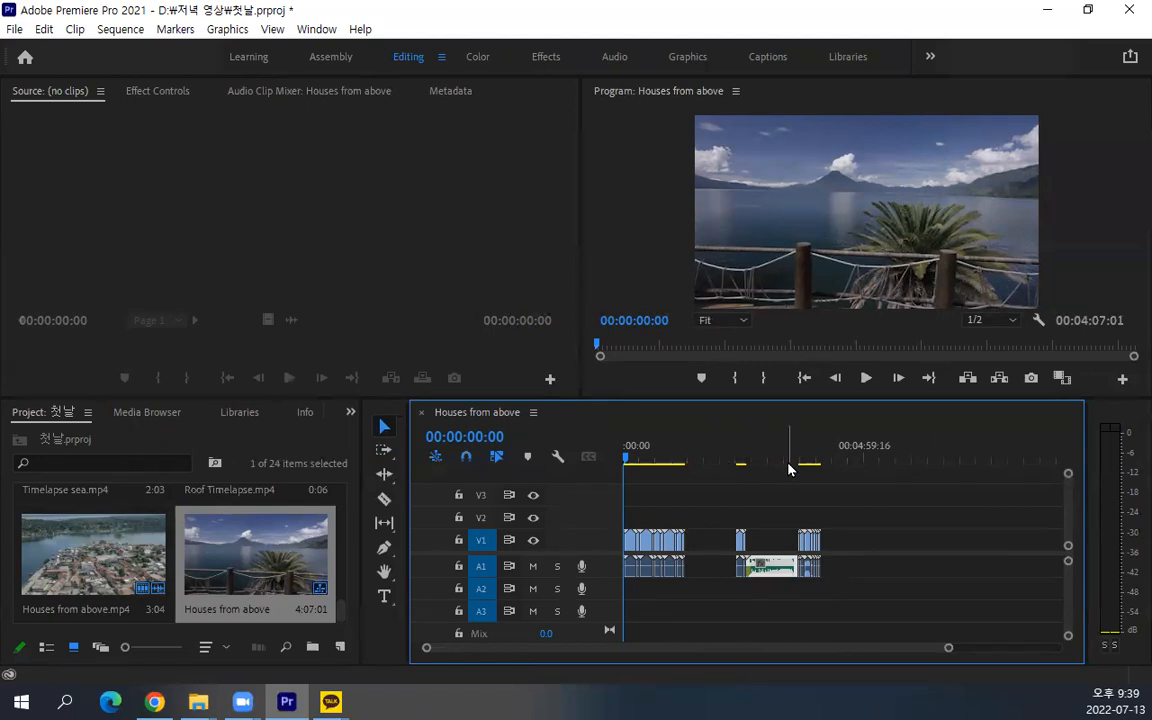
# Ripple delete the two empty gaps between the clip groups on V1 so all clips run back to back
pyautogui.click(712, 541)
pyautogui.click(752, 541)
pyautogui.click(716, 545)
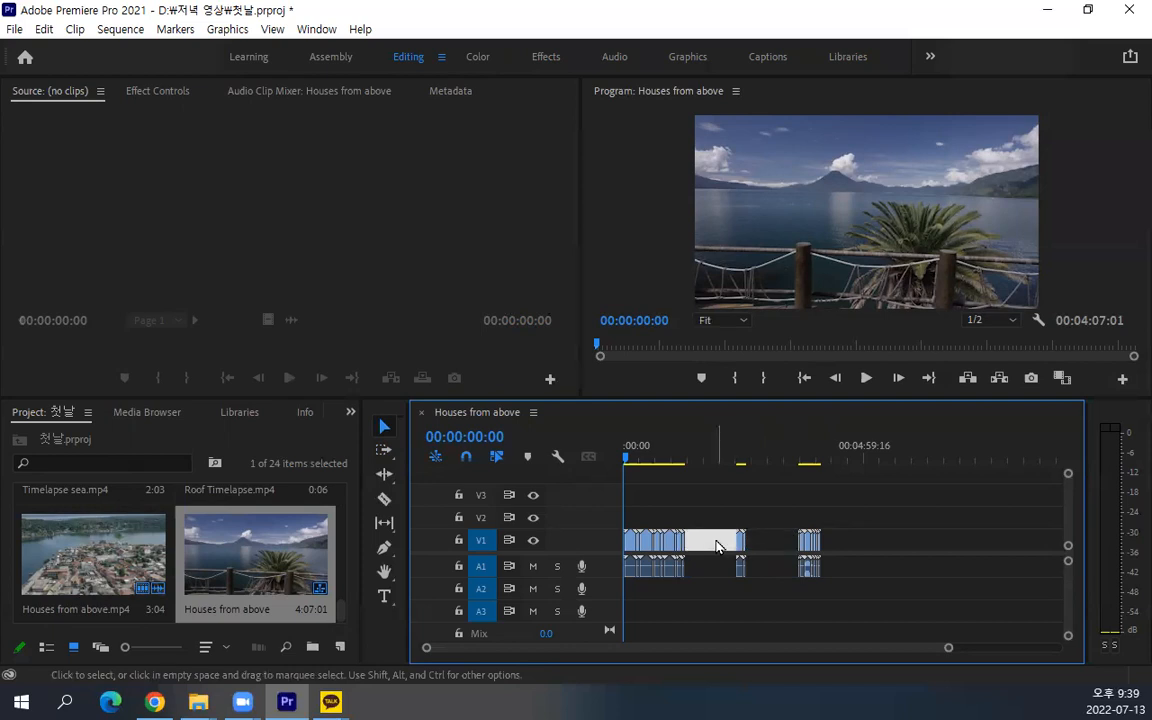
pyautogui.press('Delete')
pyautogui.click(722, 543)
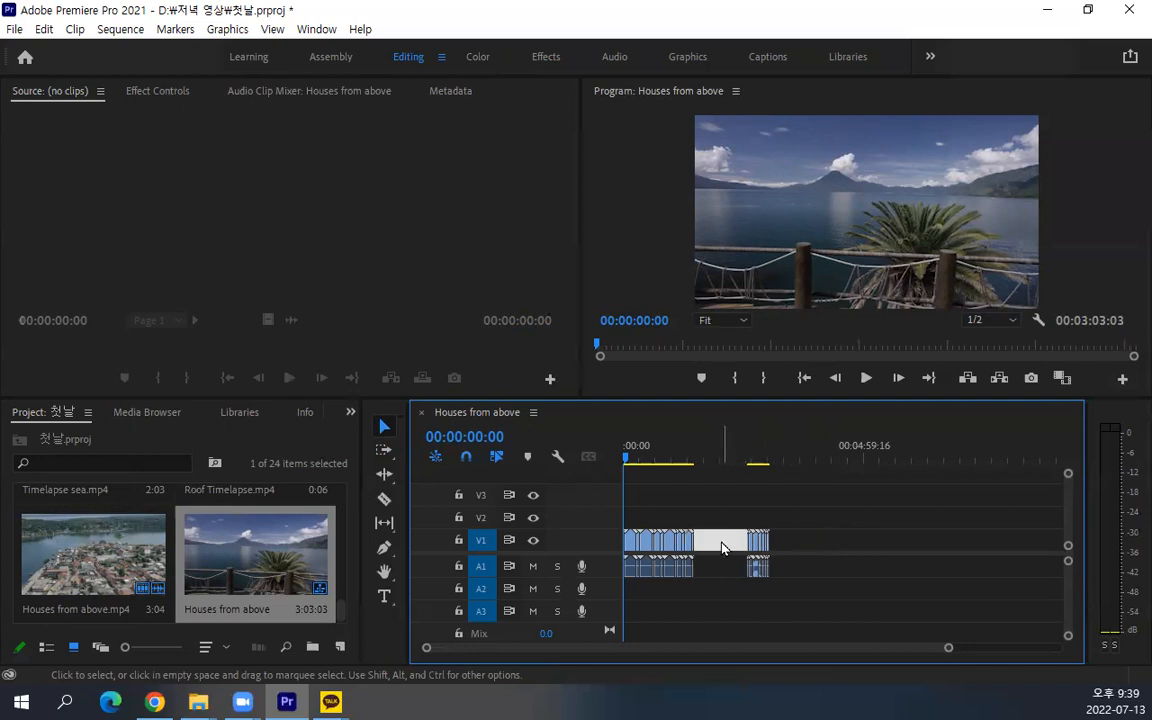
pyautogui.press('Delete')
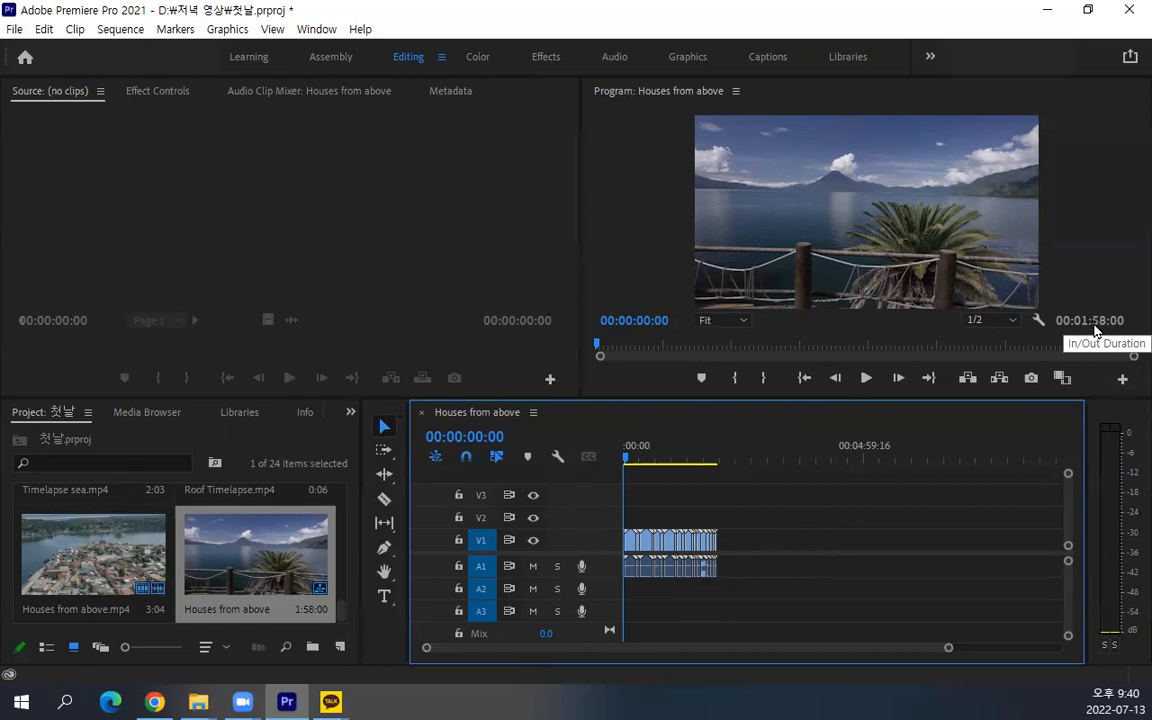
pyautogui.hotkey('ctrl', 's')
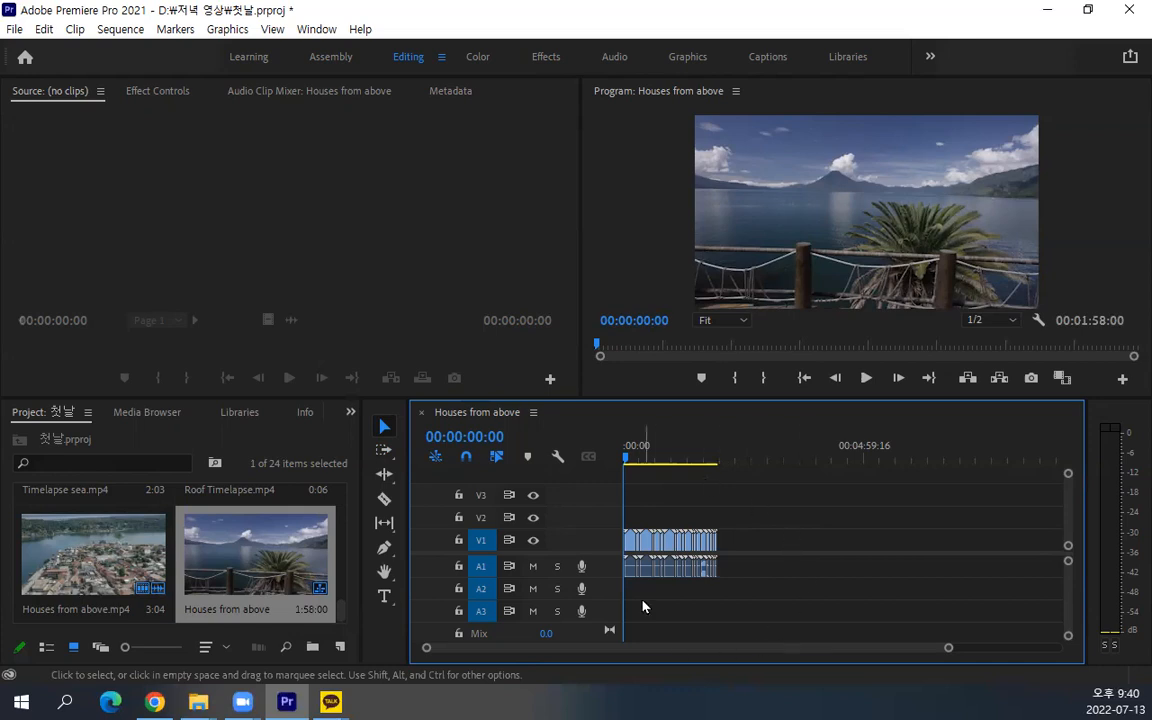
# Enlarge the timeline scale to inspect the individual clips and move the playhead to 00:01:06:19
pyautogui.scroll(2, 748, 626)
pyautogui.moveTo(725, 647); pyautogui.dragTo(620, 650)
pyautogui.scroll(2, 700, 575)
pyautogui.scroll(2, 632, 604)
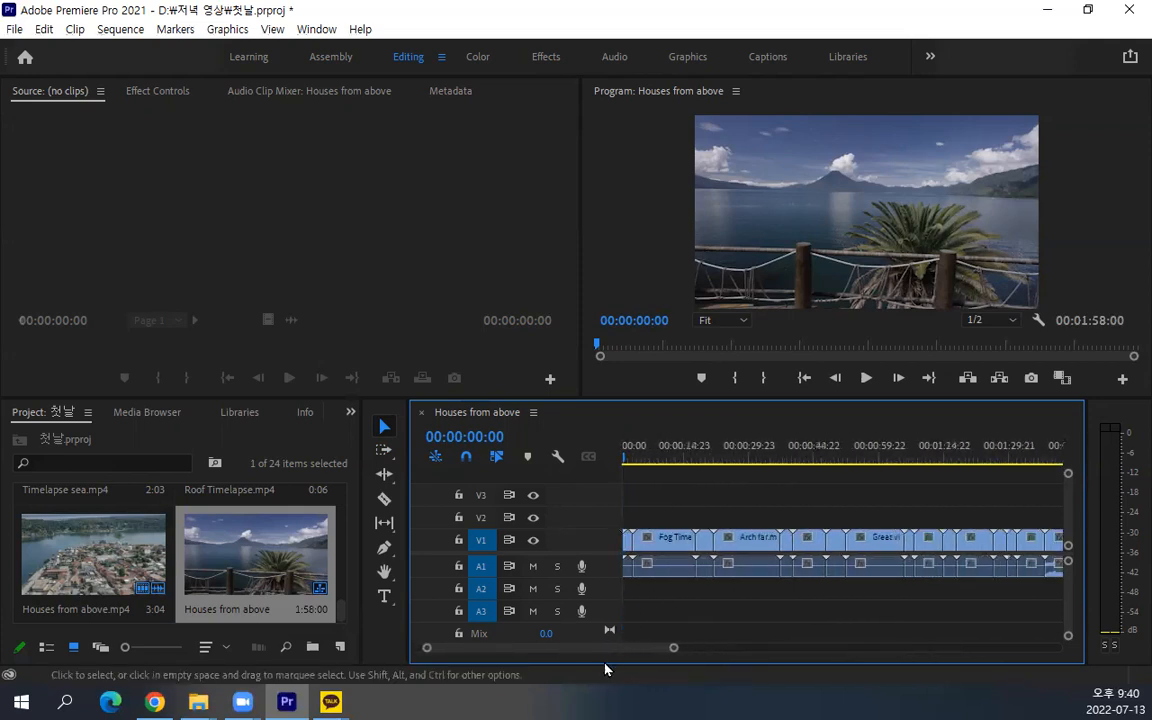
pyautogui.moveTo(636, 552); pyautogui.dragTo(641, 561)
pyautogui.click(909, 465)
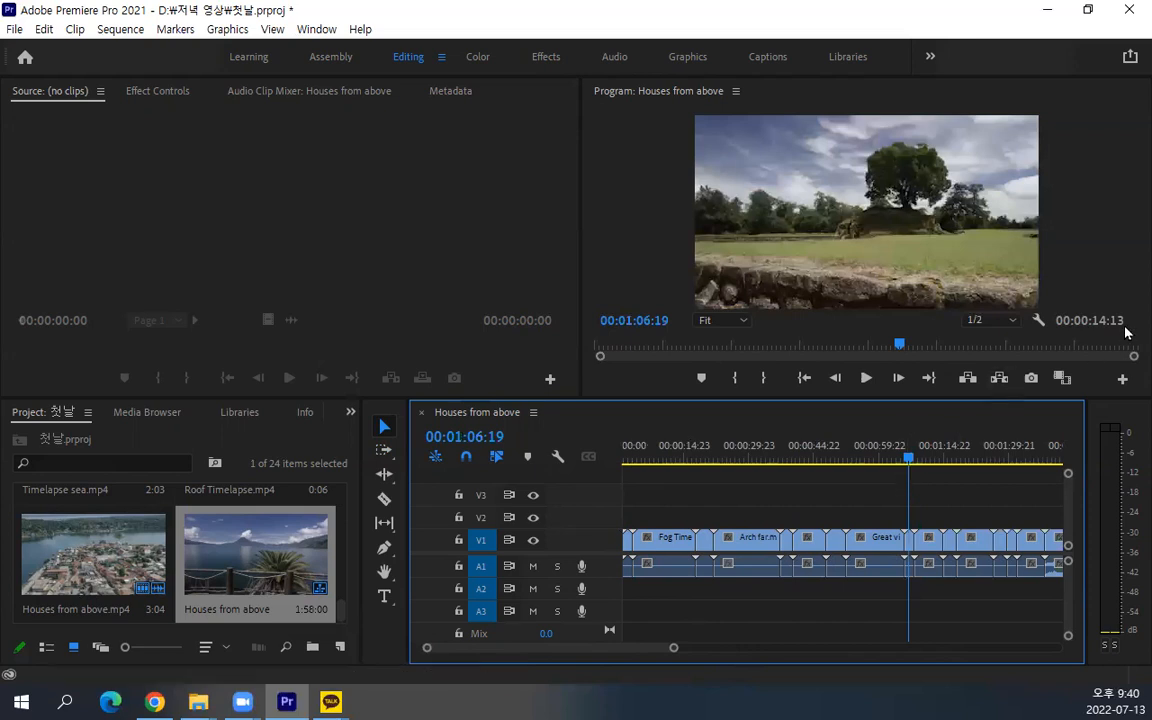
# Select all clips in the sequence, clear the selection and return the playhead to the sequence start
pyautogui.scroll(-4, 948, 480)
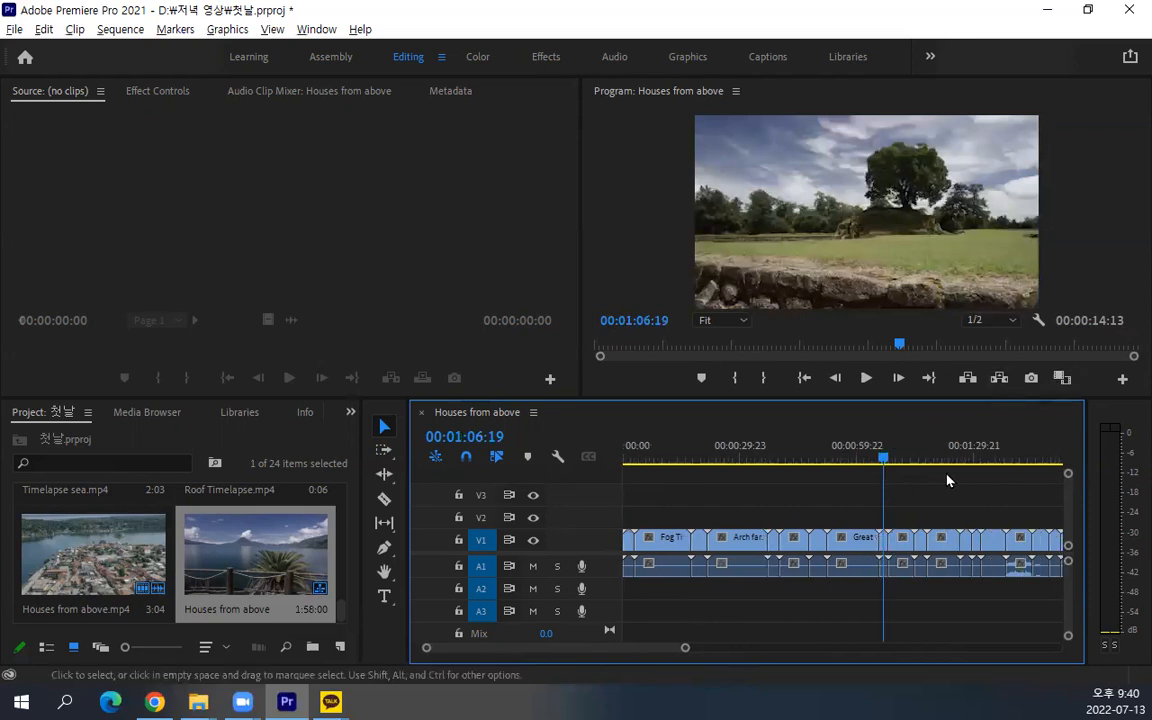
pyautogui.moveTo(956, 490); pyautogui.dragTo(323, 662)
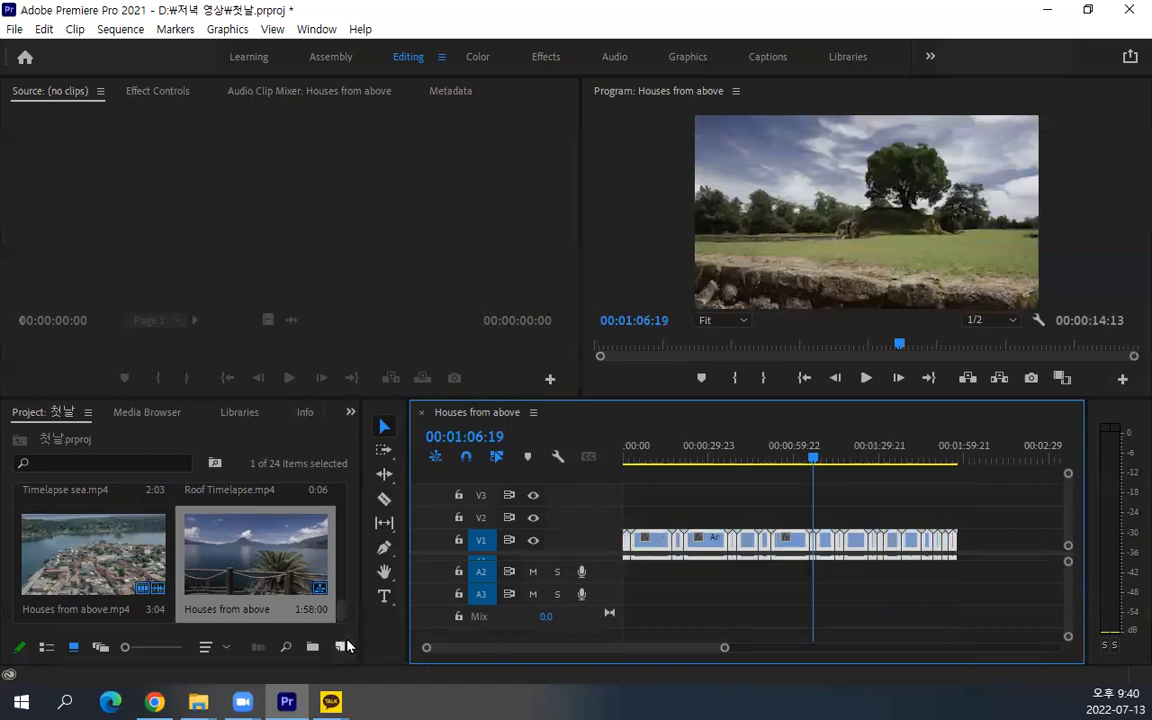
pyautogui.click(694, 526)
pyautogui.moveTo(815, 462); pyautogui.dragTo(546, 412)
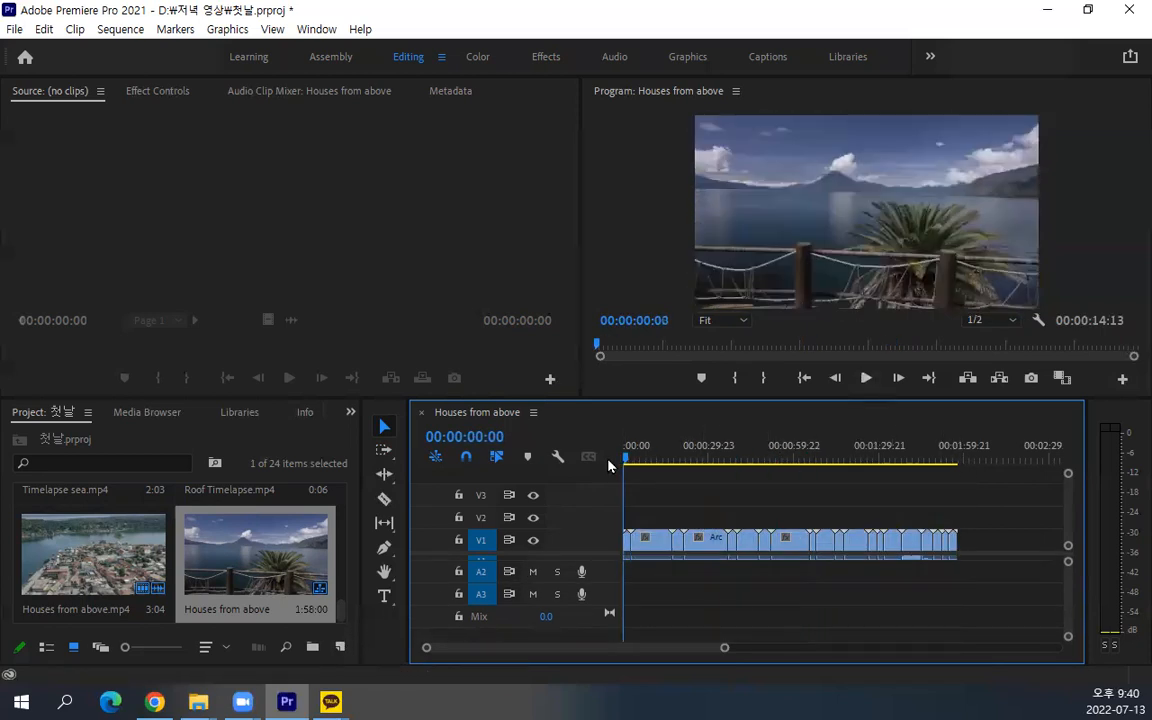
# Load the timeline's Fog Timelapse.mp4 clip in the Source Monitor and, with all clips selected, move the playhead to the sequence end at 00:01:58:00
pyautogui.doubleClick(650, 540)
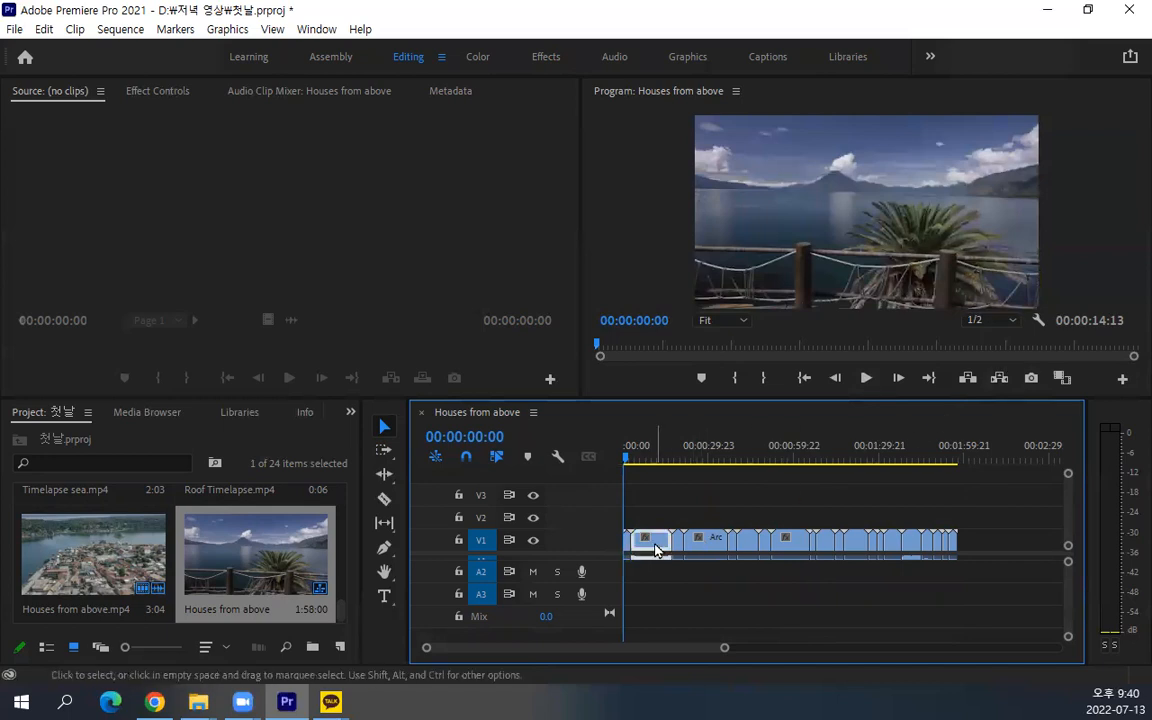
pyautogui.click(724, 508)
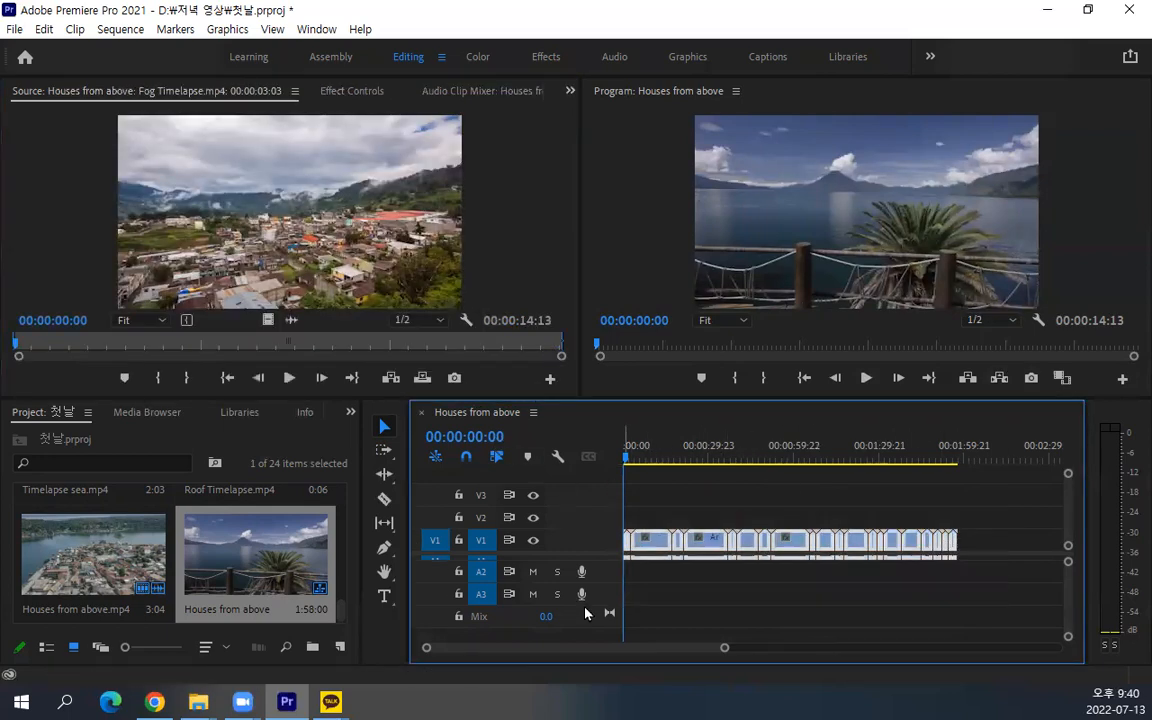
pyautogui.moveTo(797, 463); pyautogui.dragTo(964, 478)
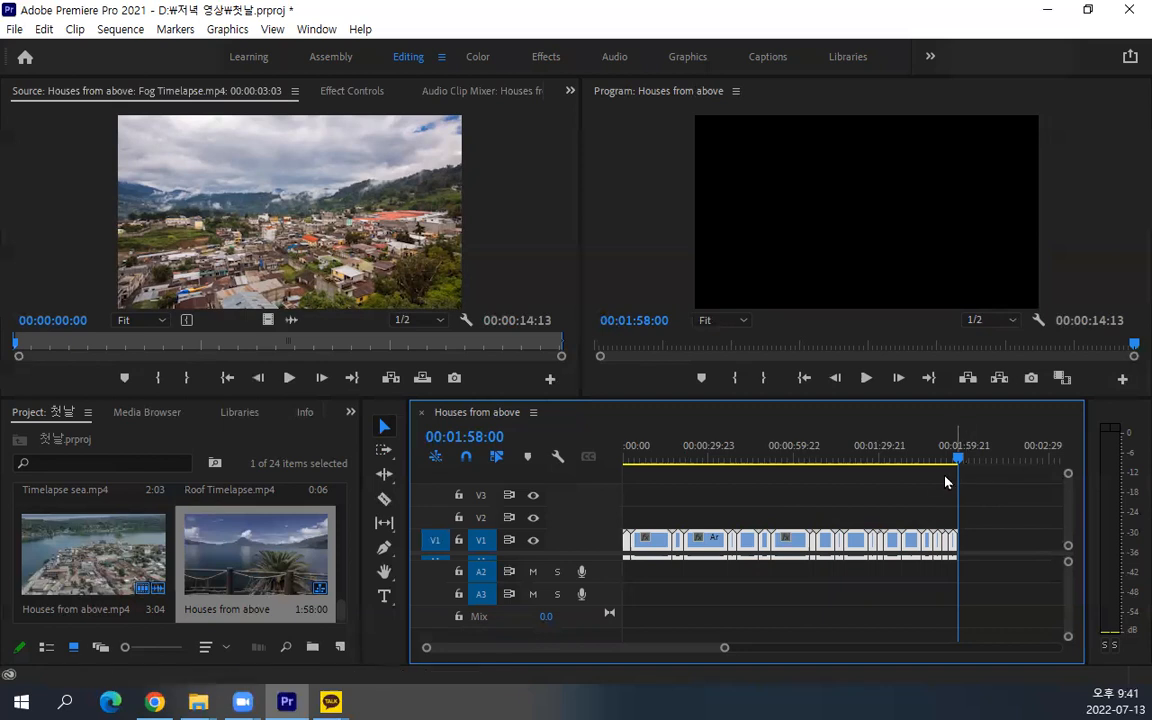
# Clear the all-clips selection and scrub through the sequence in the Program Monitor toward its end
pyautogui.click(657, 541)
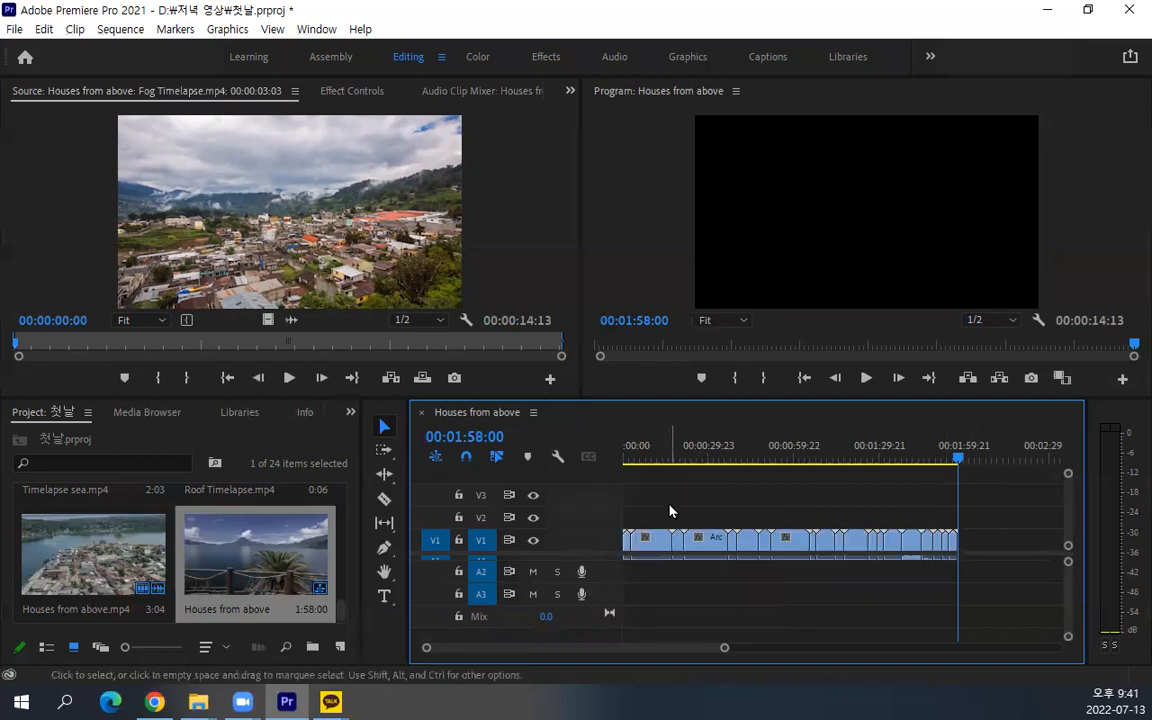
pyautogui.click(660, 540)
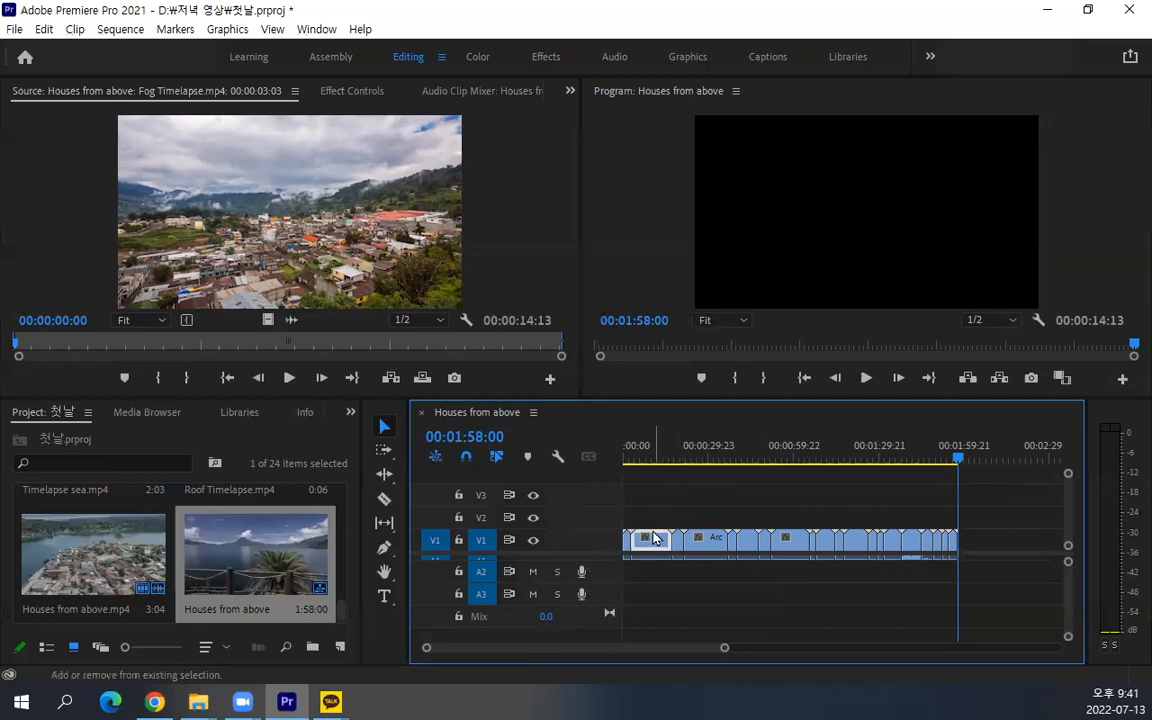
pyautogui.click(846, 346)
pyautogui.moveTo(842, 346); pyautogui.dragTo(1134, 346)
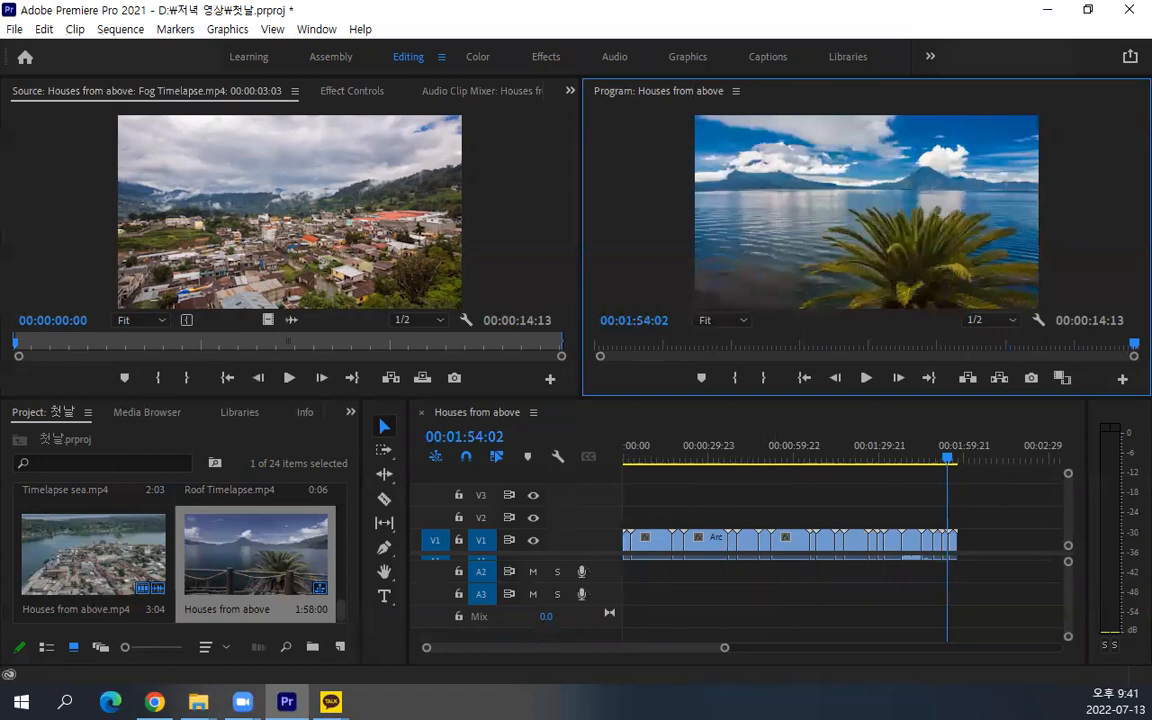
# Return the playhead to the sequence start, bring audio track A1 into full view and select the first clip
pyautogui.press('Home')
pyautogui.click(766, 520)
pyautogui.moveTo(520, 553); pyautogui.dragTo(556, 530)
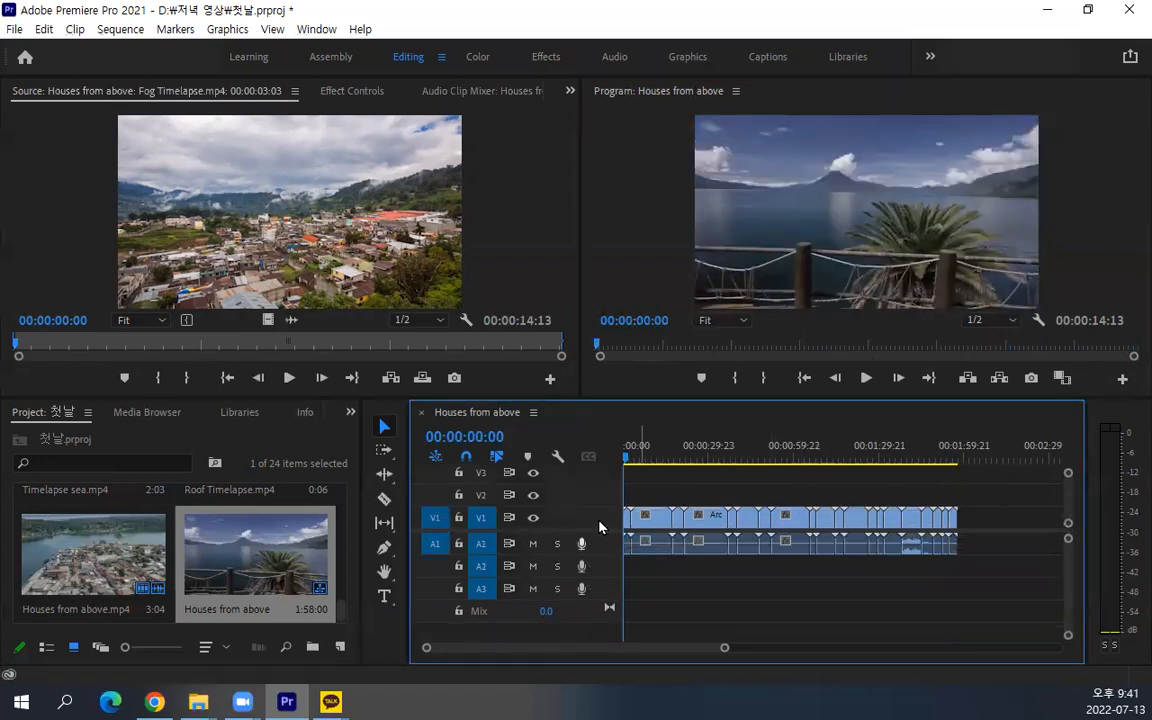
pyautogui.press('alt')
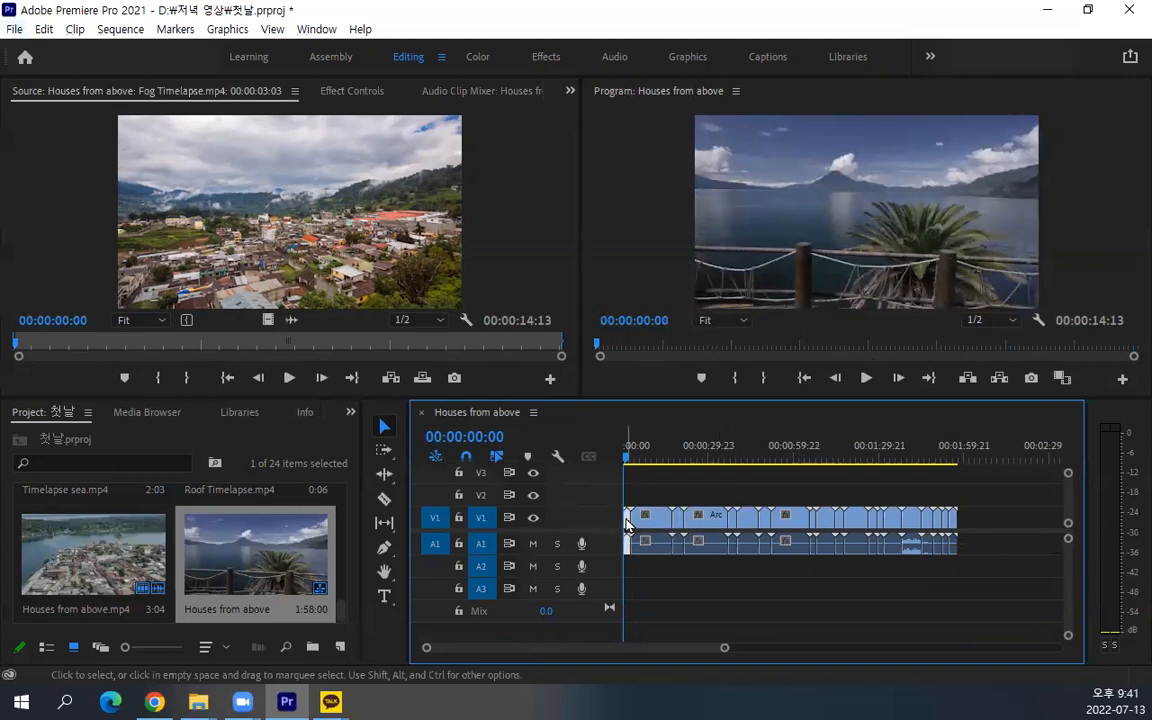
# Step the playhead forward over three edit points and back to the sequence start
pyautogui.press('Down')
pyautogui.press('Down')
pyautogui.press('Down')
pyautogui.press('Up')
pyautogui.press('Up')
pyautogui.press('Up')
# Try the 29.97 fps Non-Drop-Frame, Feet + Frames 16 mm and 35 mm formats for the Program Monitor's duration, restoring 23.976 fps Timecode
pyautogui.rightClick(1091, 322)
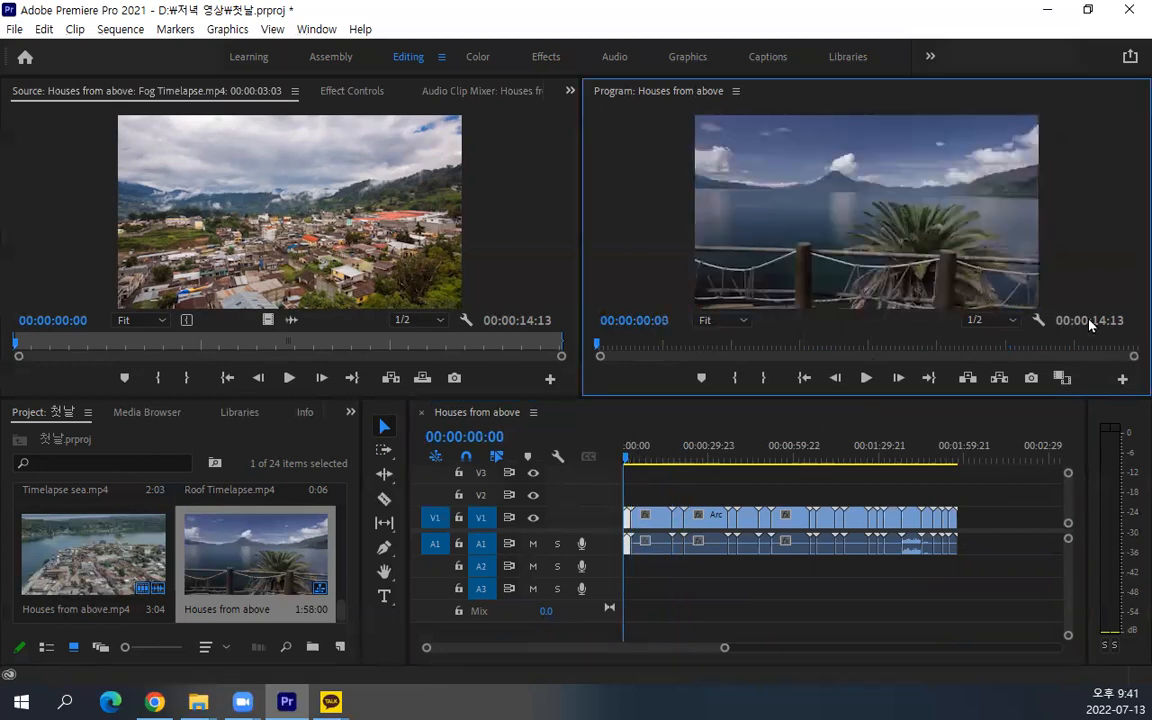
pyautogui.click(1077, 353)
pyautogui.rightClick(1094, 327)
pyautogui.click(1090, 333)
pyautogui.rightClick(1075, 330)
pyautogui.click(1046, 382)
pyautogui.rightClick(1082, 327)
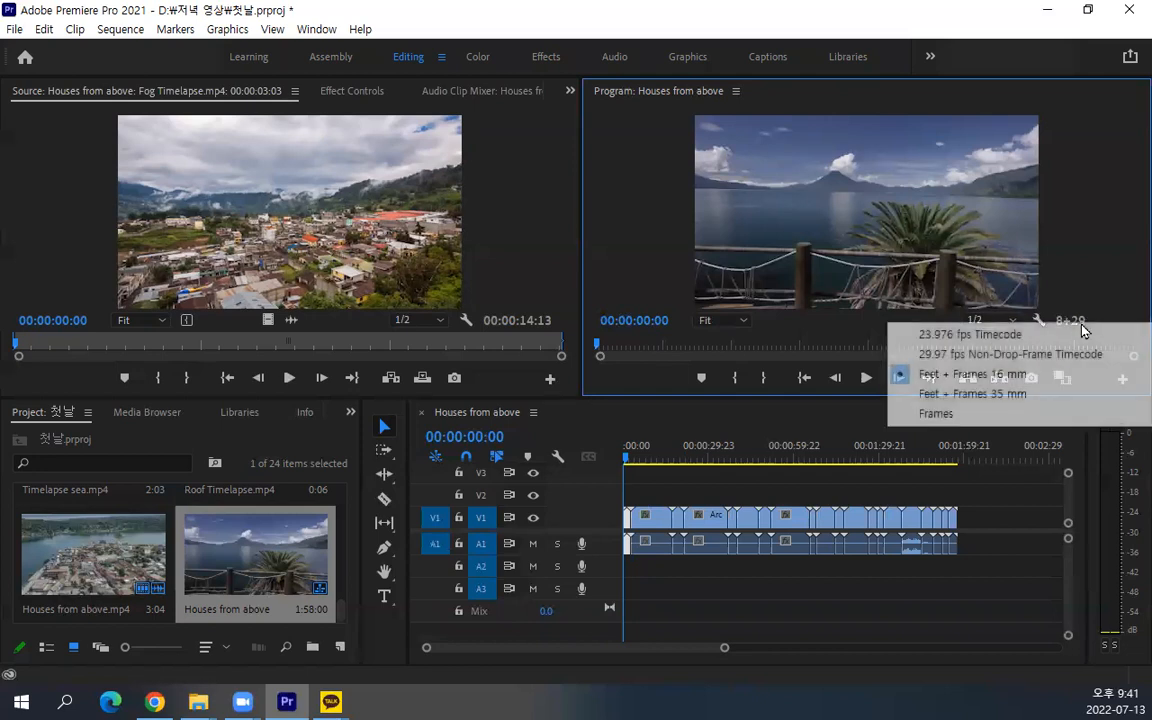
pyautogui.click(1040, 395)
pyautogui.rightClick(1070, 324)
pyautogui.click(1069, 332)
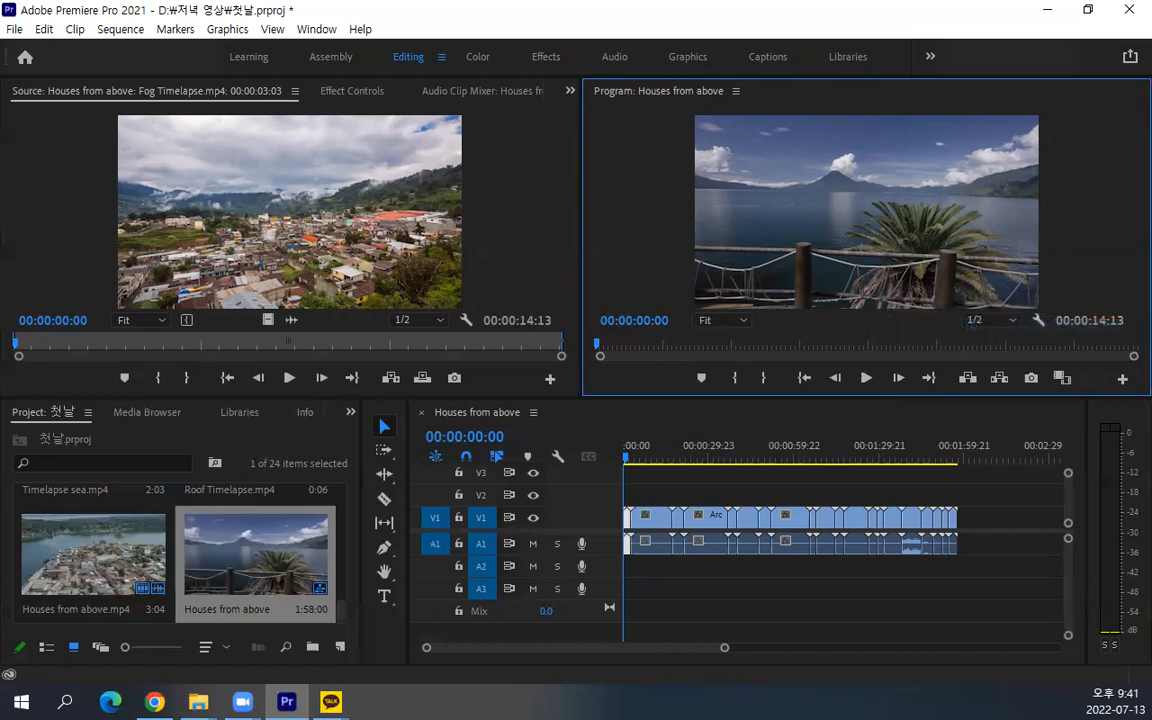